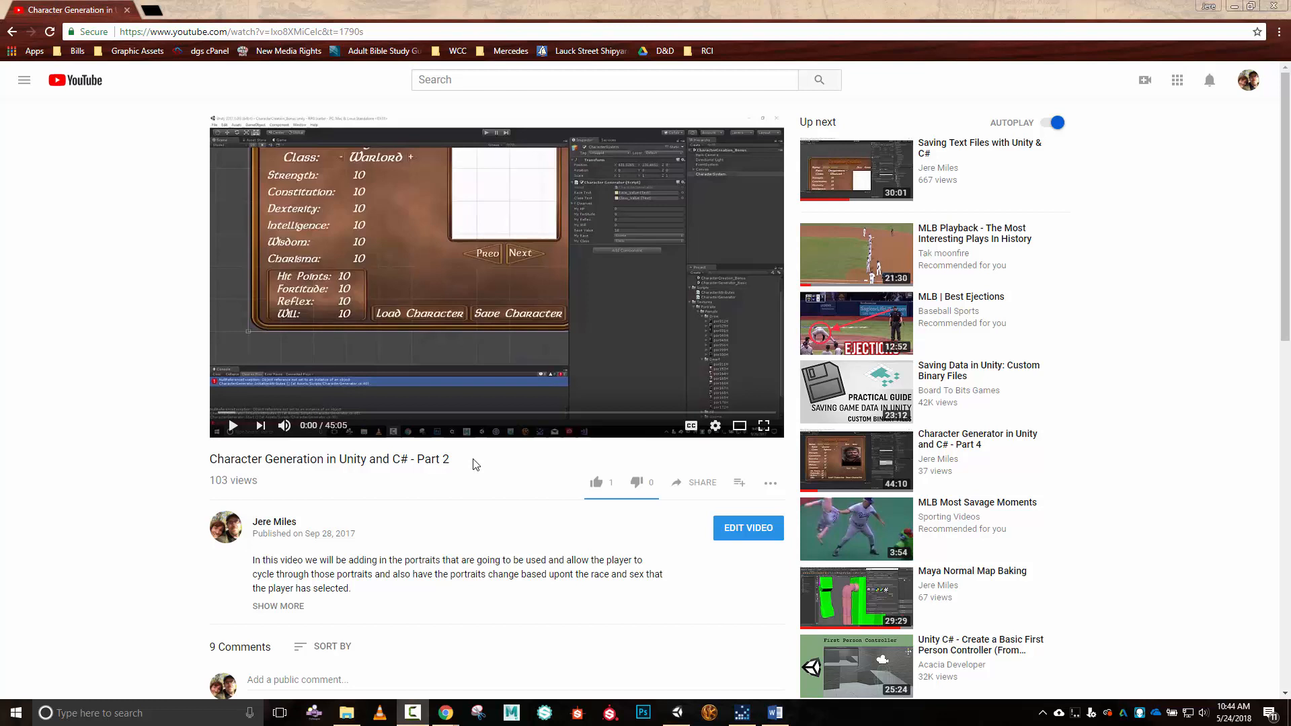
Close the YouTube browser window and review the races, classes, attributes, hit points and defense rules in the Word assignment document.
click(1274, 7)
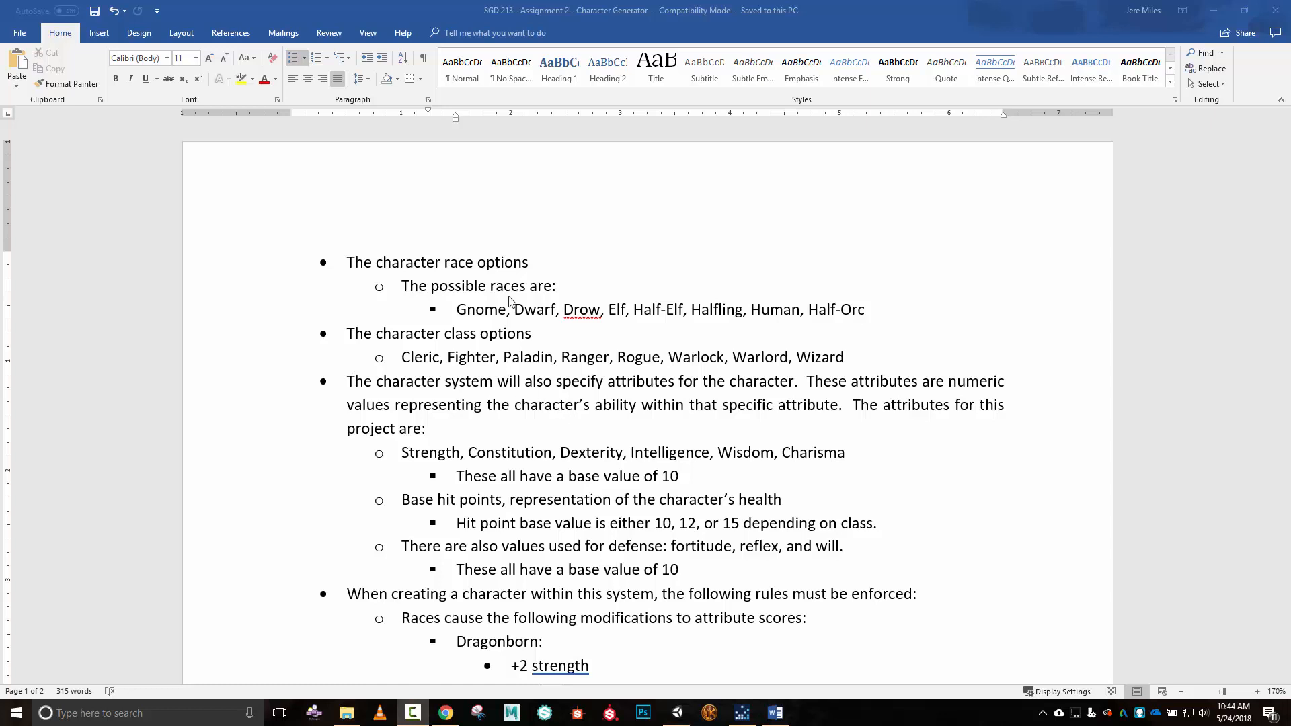
click(696, 322)
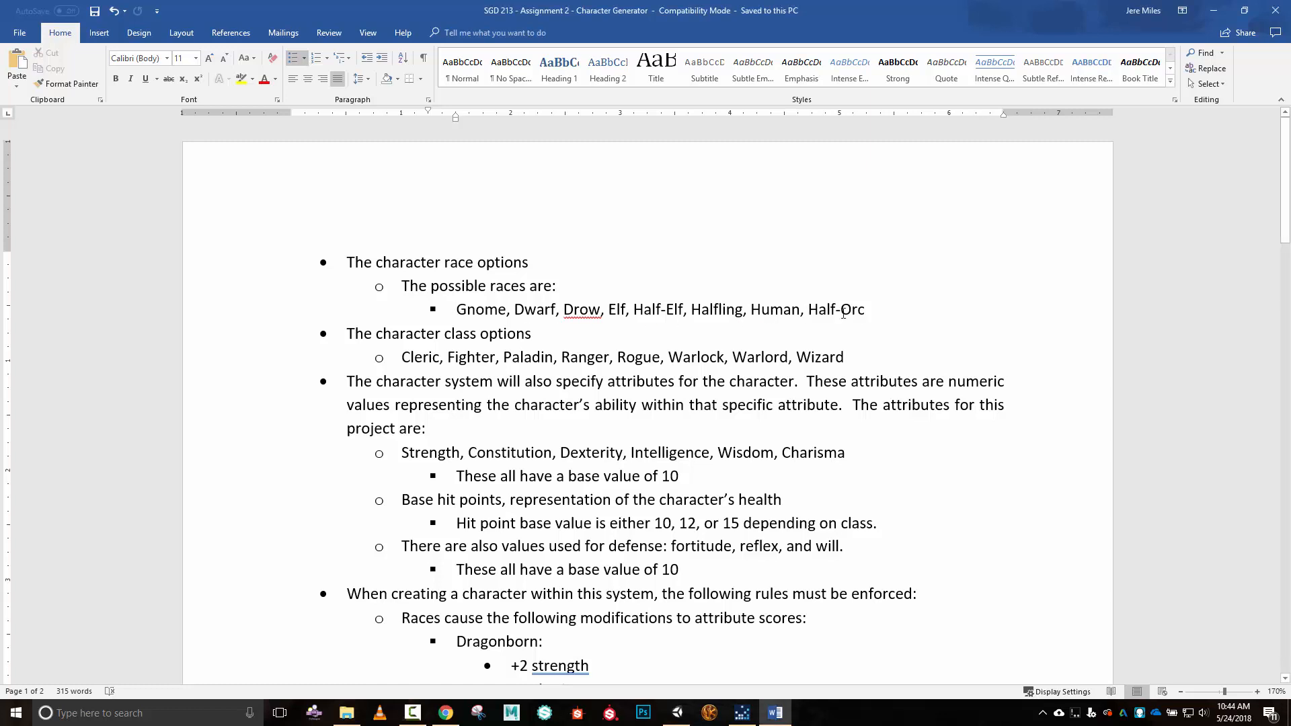
drag(843, 312, 451, 312)
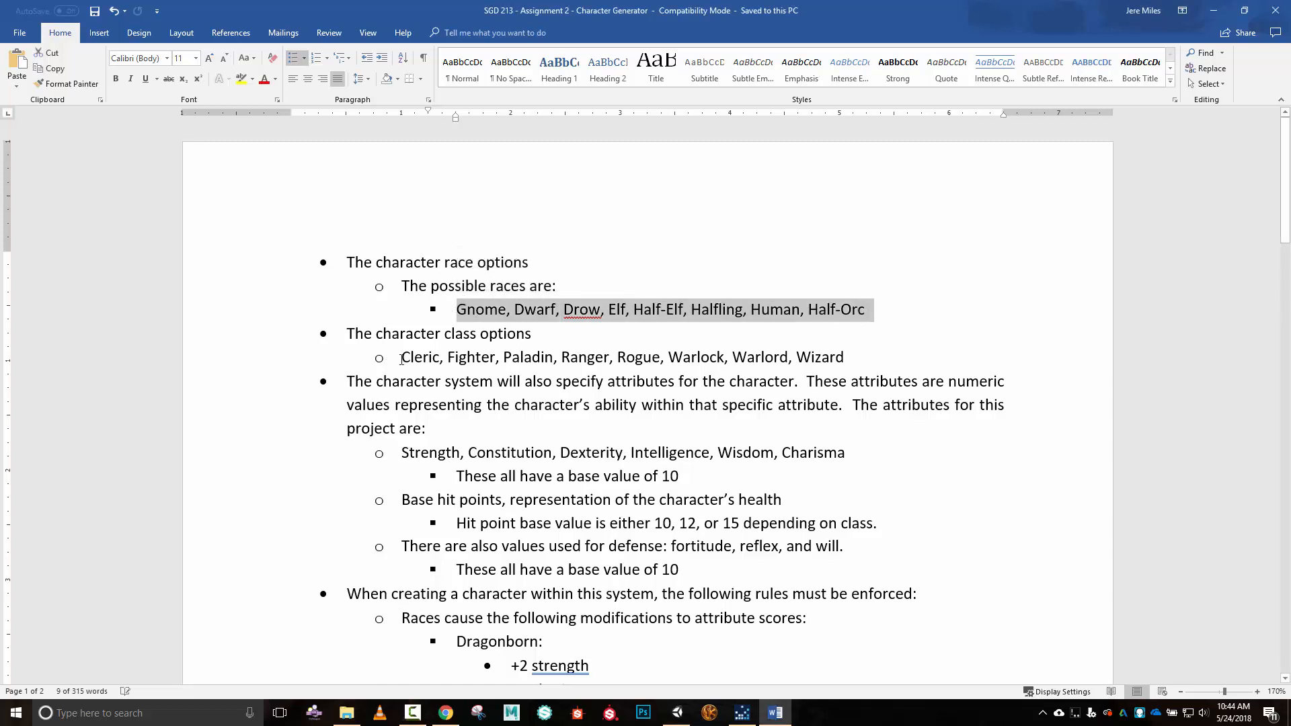
drag(401, 360, 854, 360)
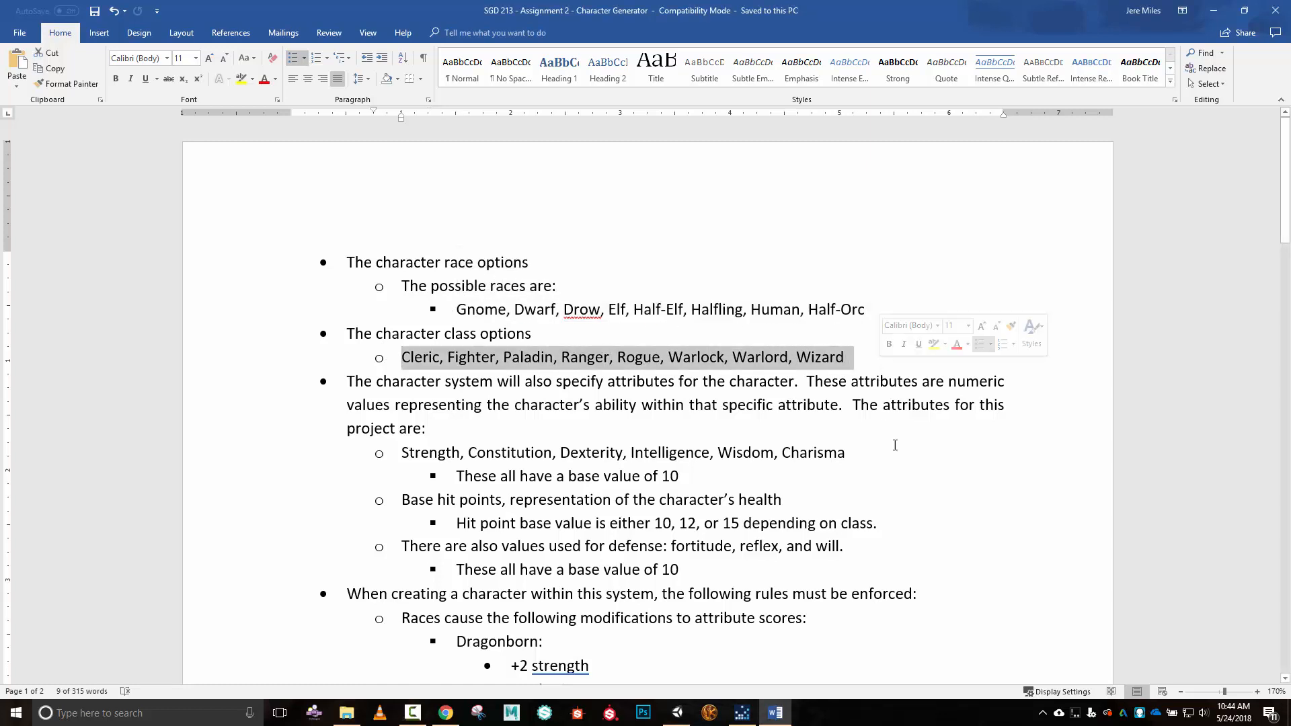
drag(824, 459, 402, 456)
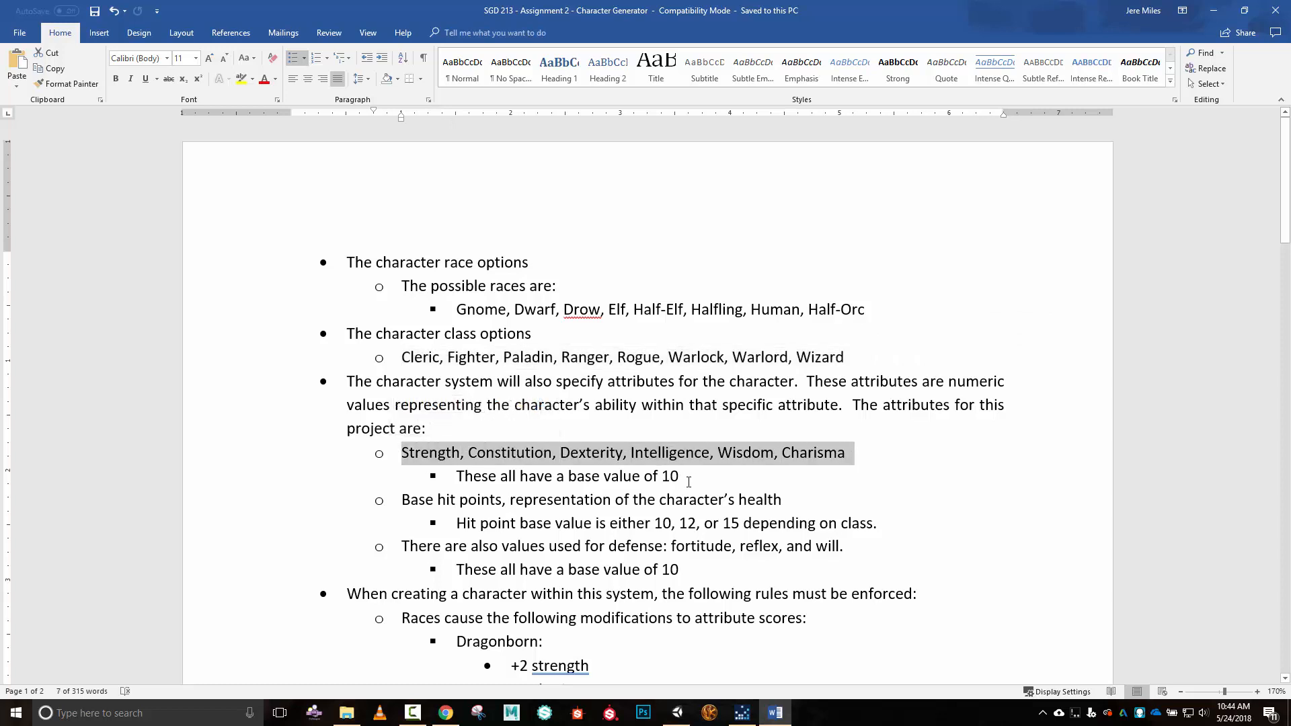
drag(401, 501, 787, 503)
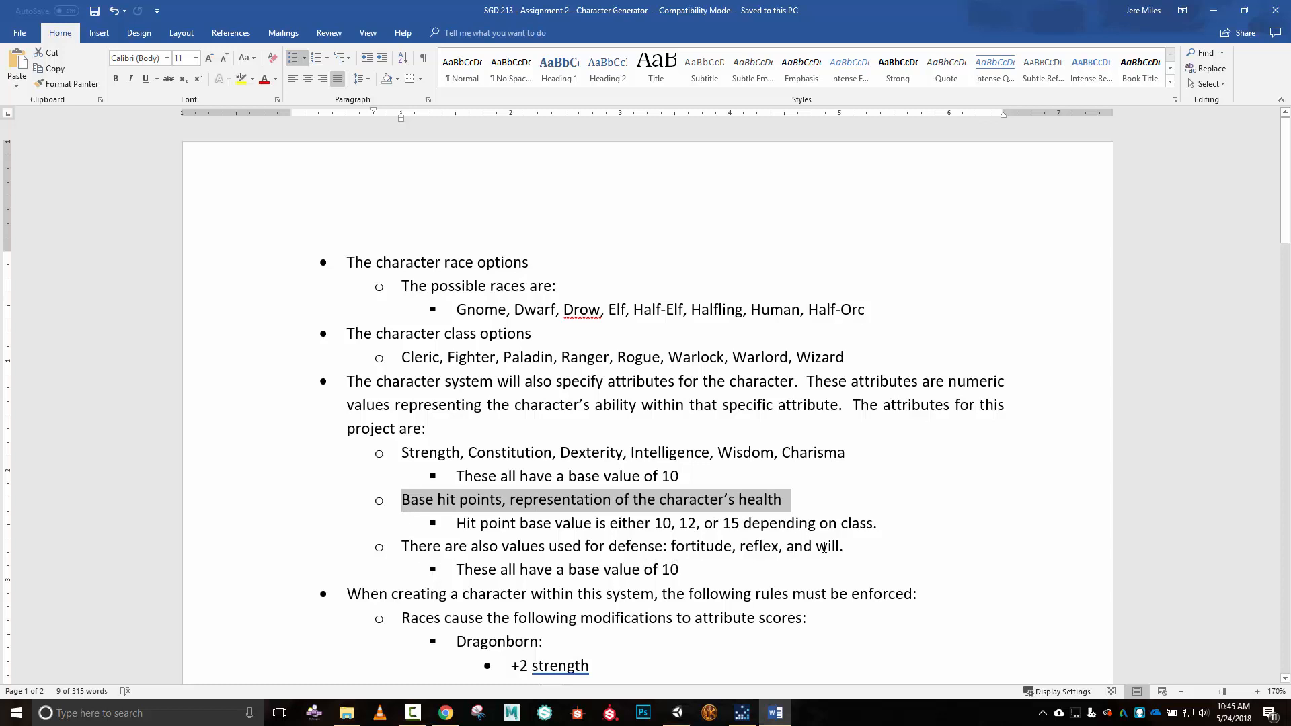
drag(673, 570, 644, 570)
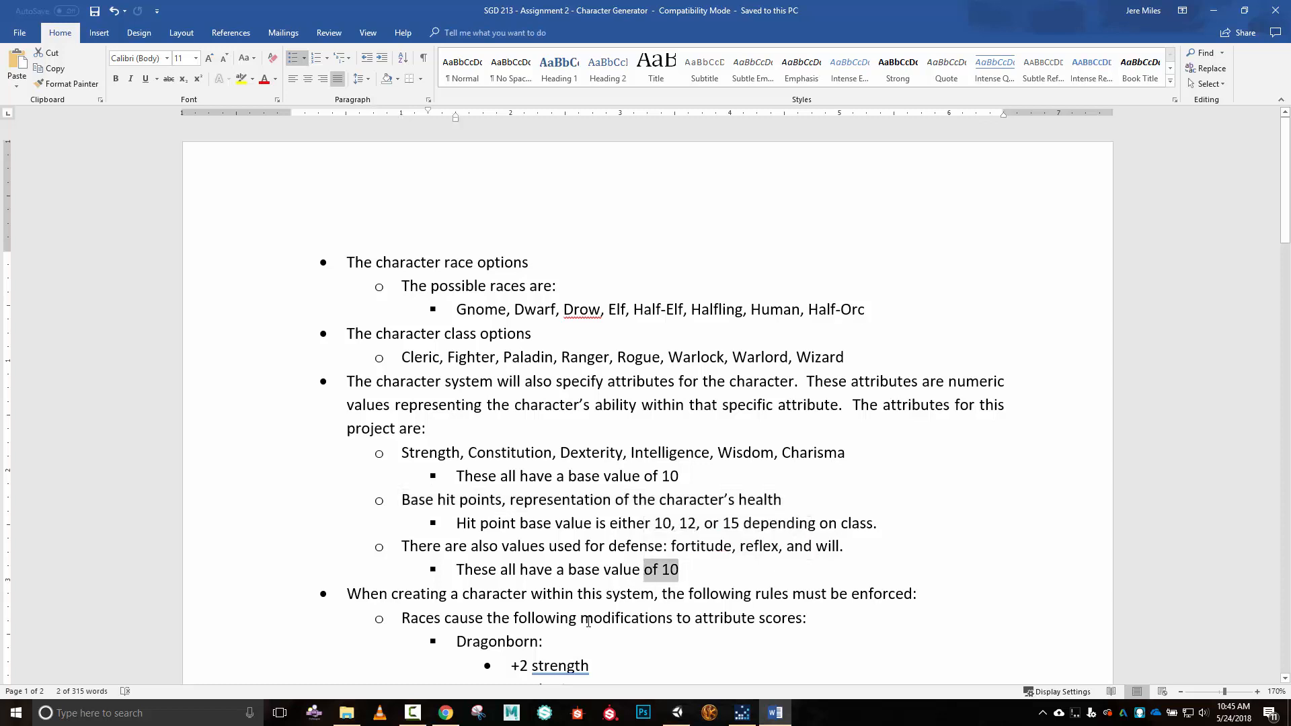
scroll(625, 612, down, 4)
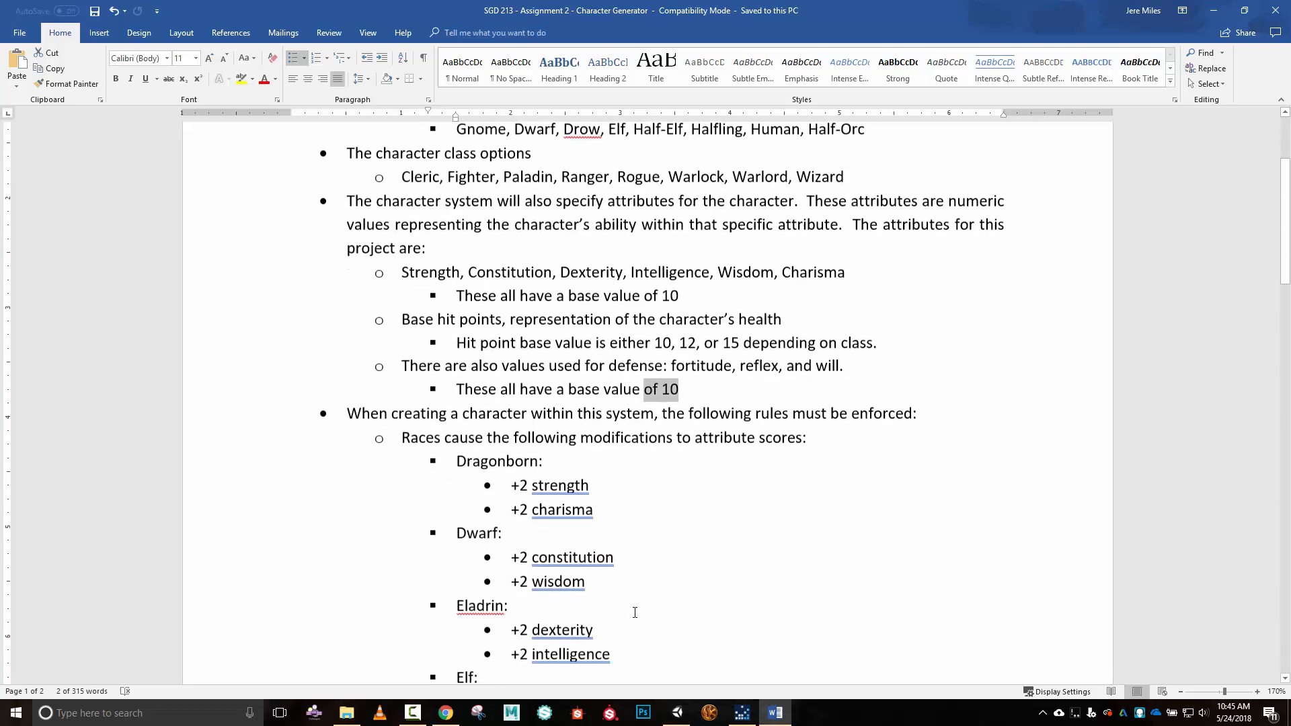
scroll(605, 606, up, 4)
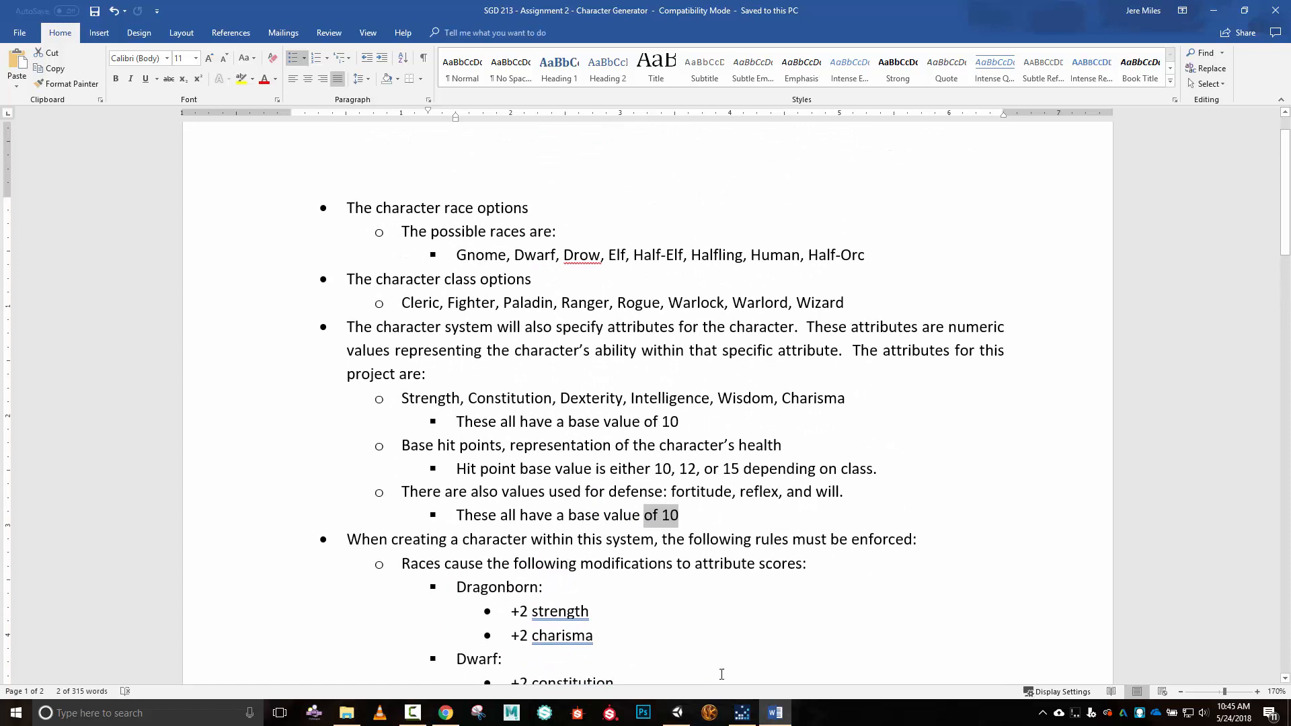
scroll(797, 553, up, 1)
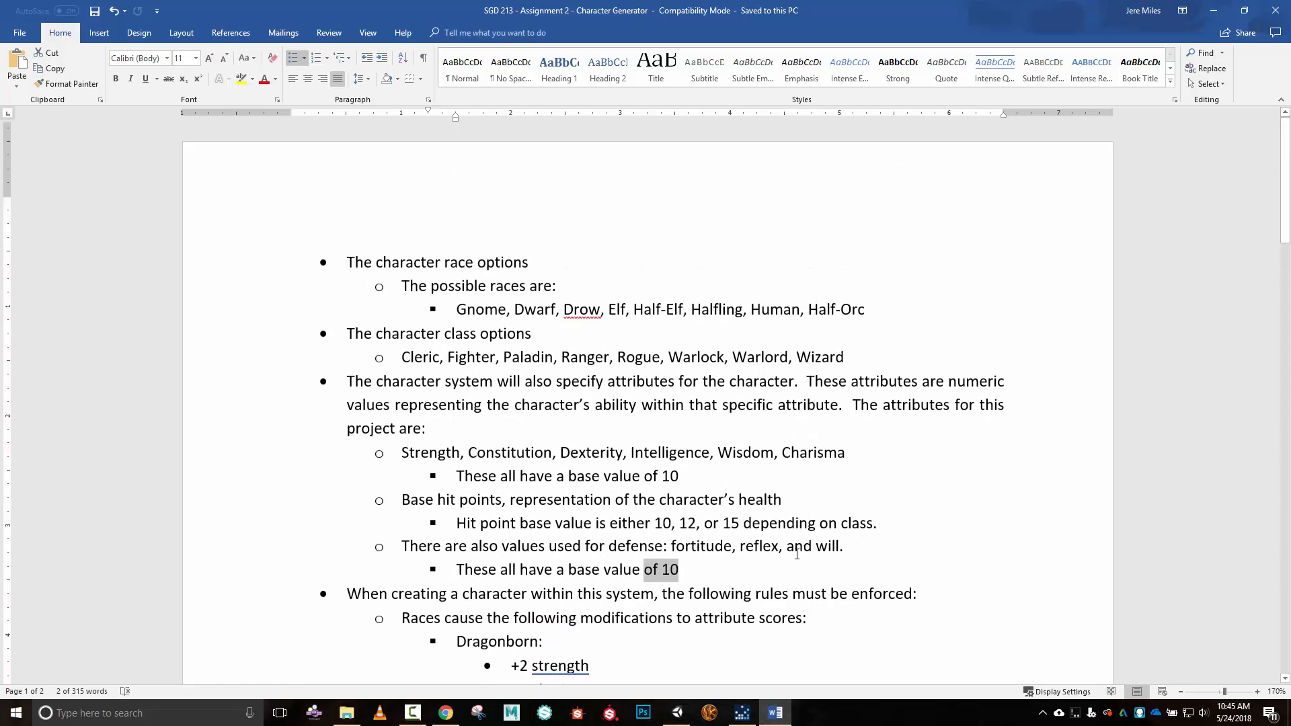
scroll(796, 552, down, 6)
scroll(794, 551, up, 3)
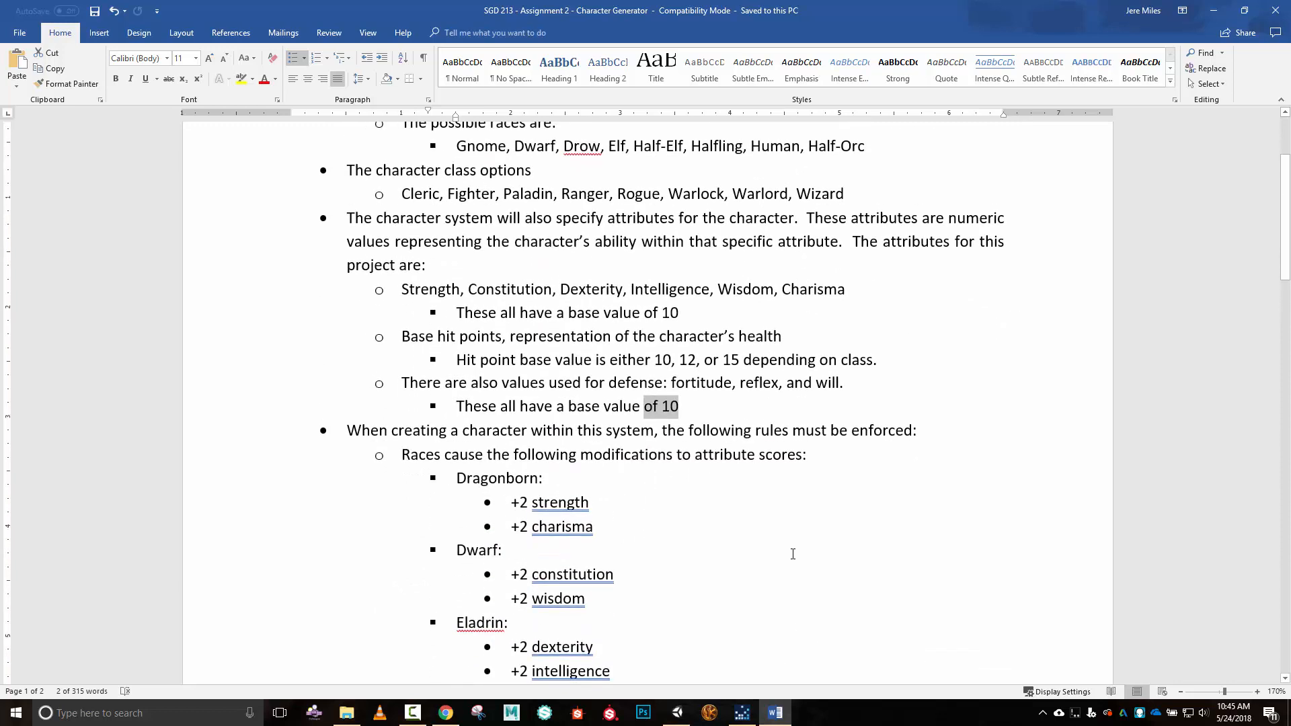
scroll(792, 553, up, 1)
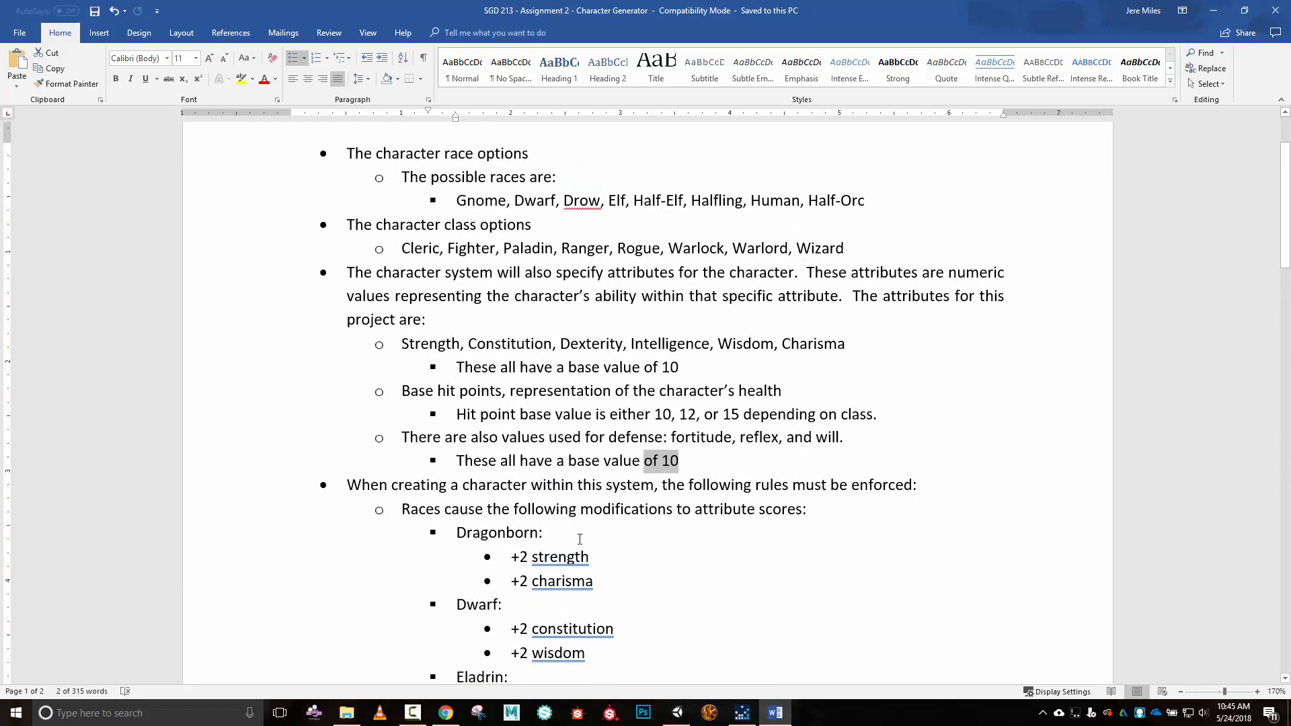
Replace the Dragonborn heading in the racial attribute modifications with "Half-Orc:".
click(539, 532)
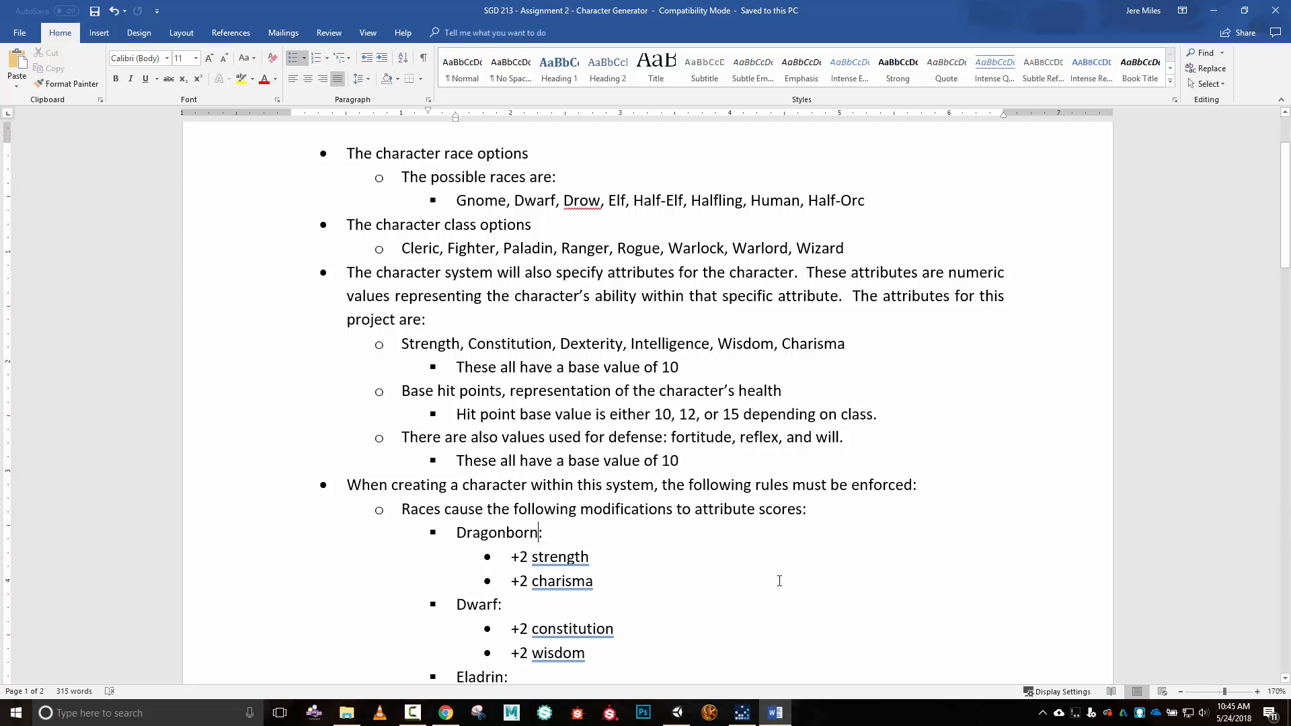
key(BackSpace)
key(BackSpace)
key(BackSpace)
key(BackSpace)
key(BackSpace)
key(BackSpace)
key(BackSpace)
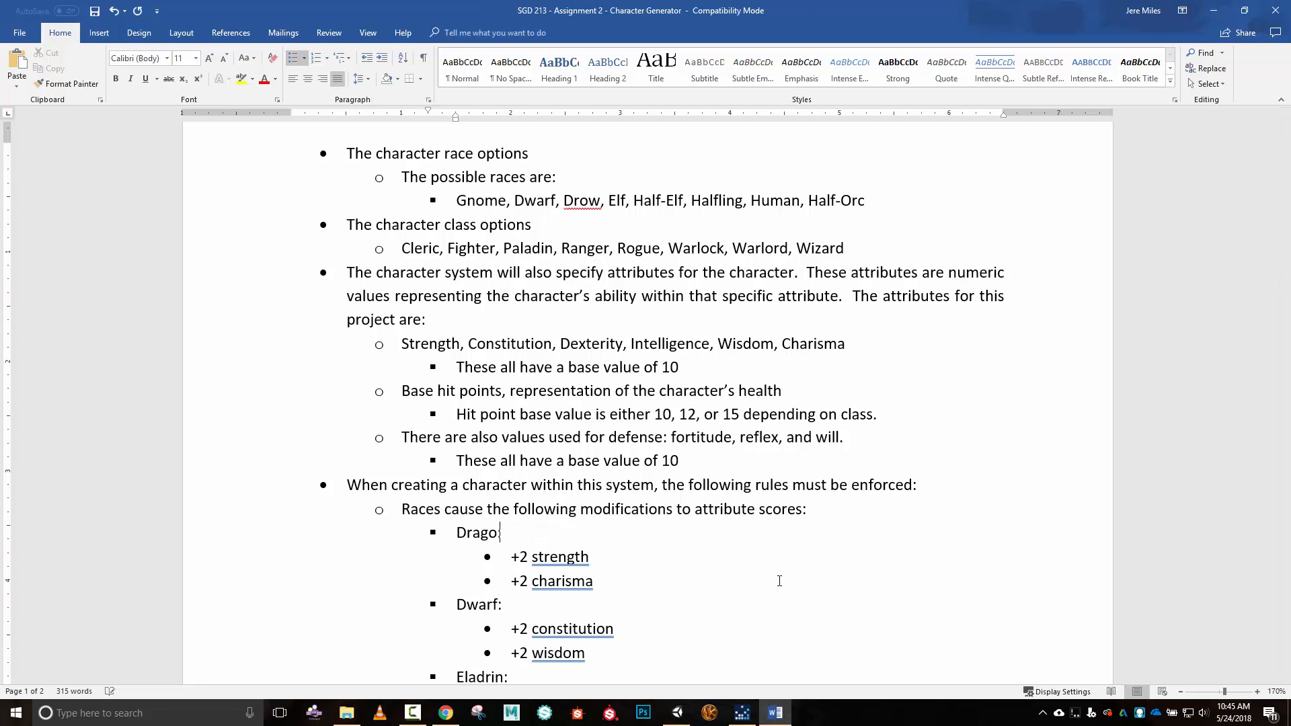
key(BackSpace)
key(BackSpace)
key(BackSpace)
text(Half-Orc:)
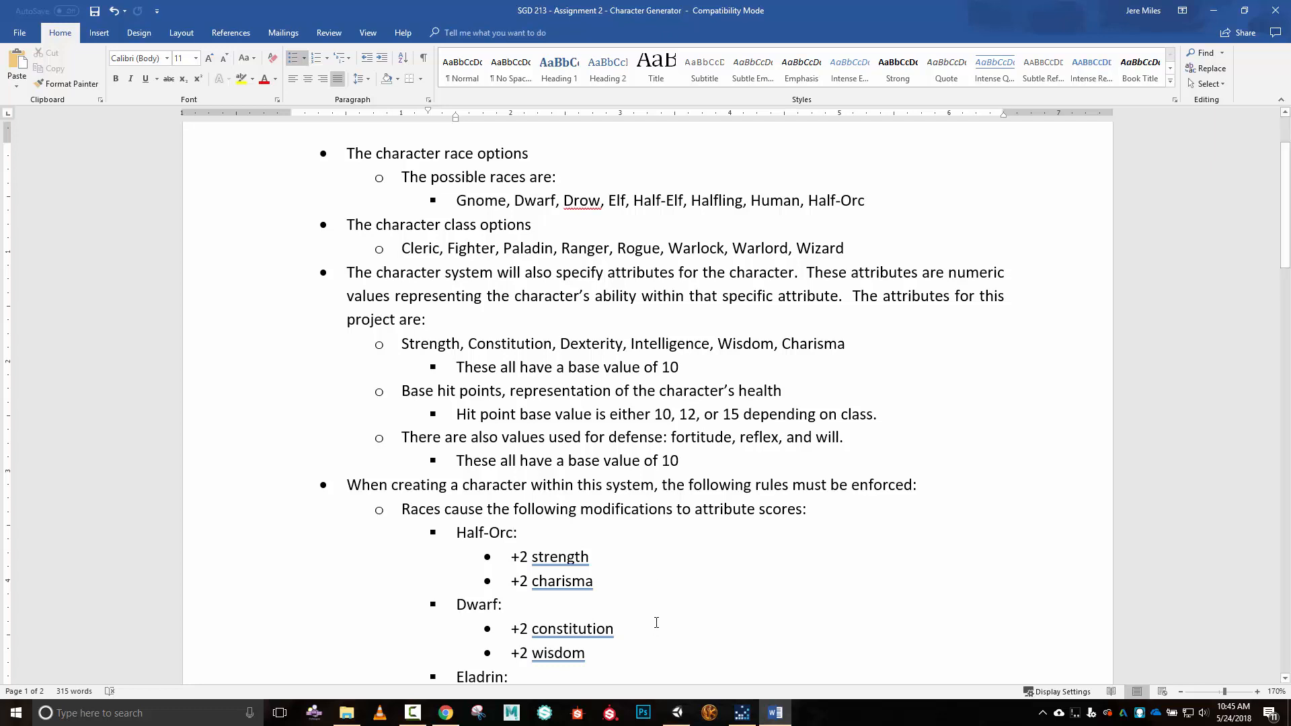
Replace the Eladrin heading in the racial attribute modifications with "Gnome", keeping the colon.
scroll(652, 622, down, 2)
click(531, 568)
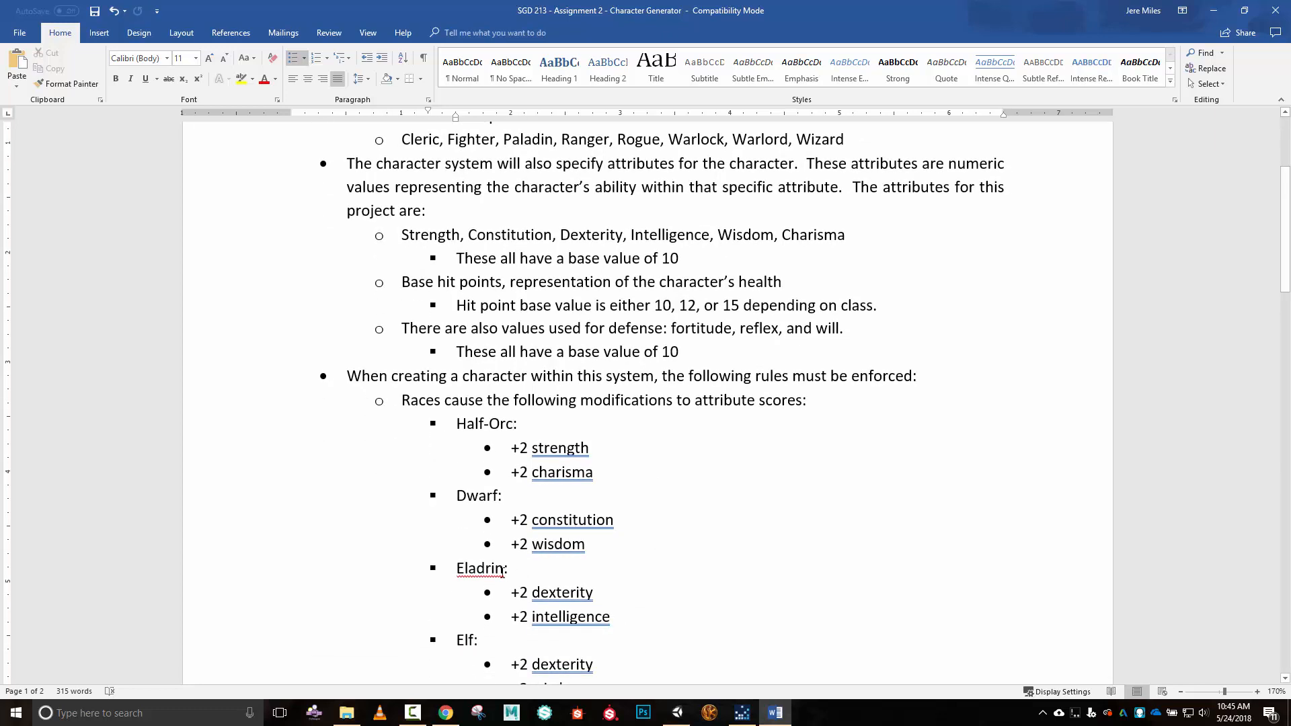
key(Left)
key(BackSpace)
key(BackSpace)
key(BackSpace)
key(BackSpace)
key(BackSpace)
key(BackSpace)
key(BackSpace)
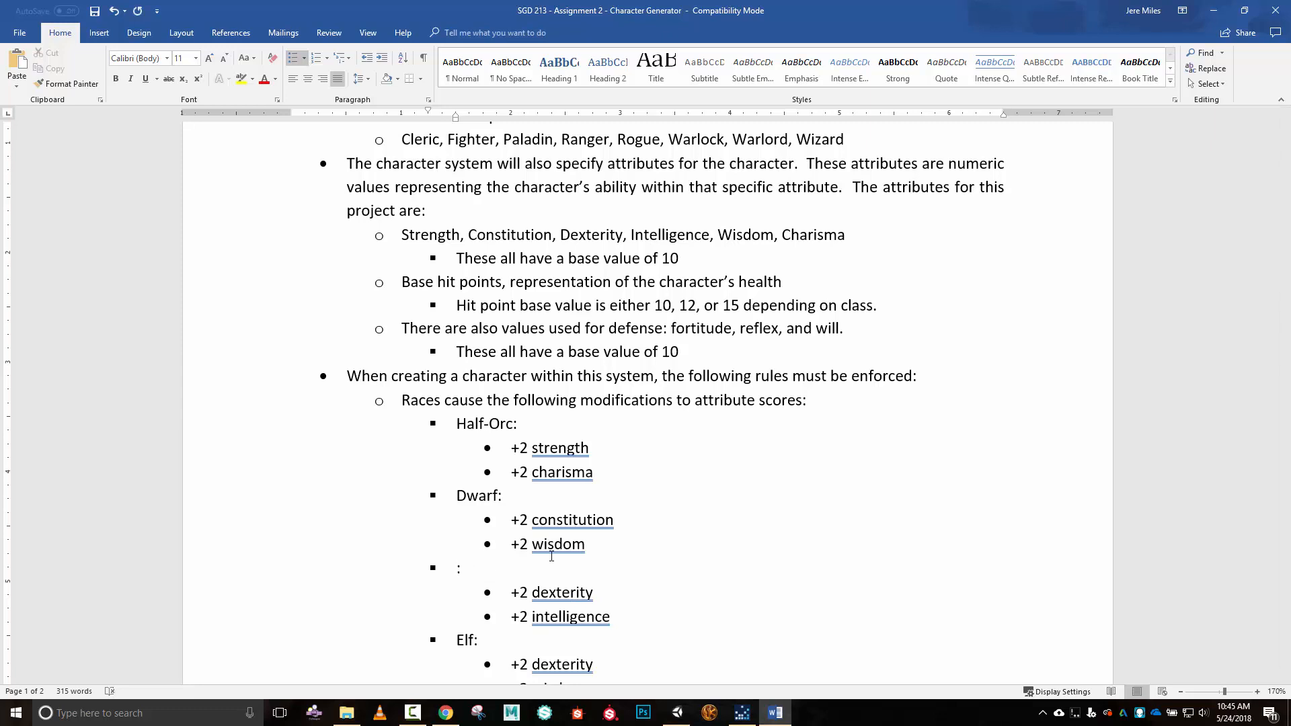
text(Gnome)
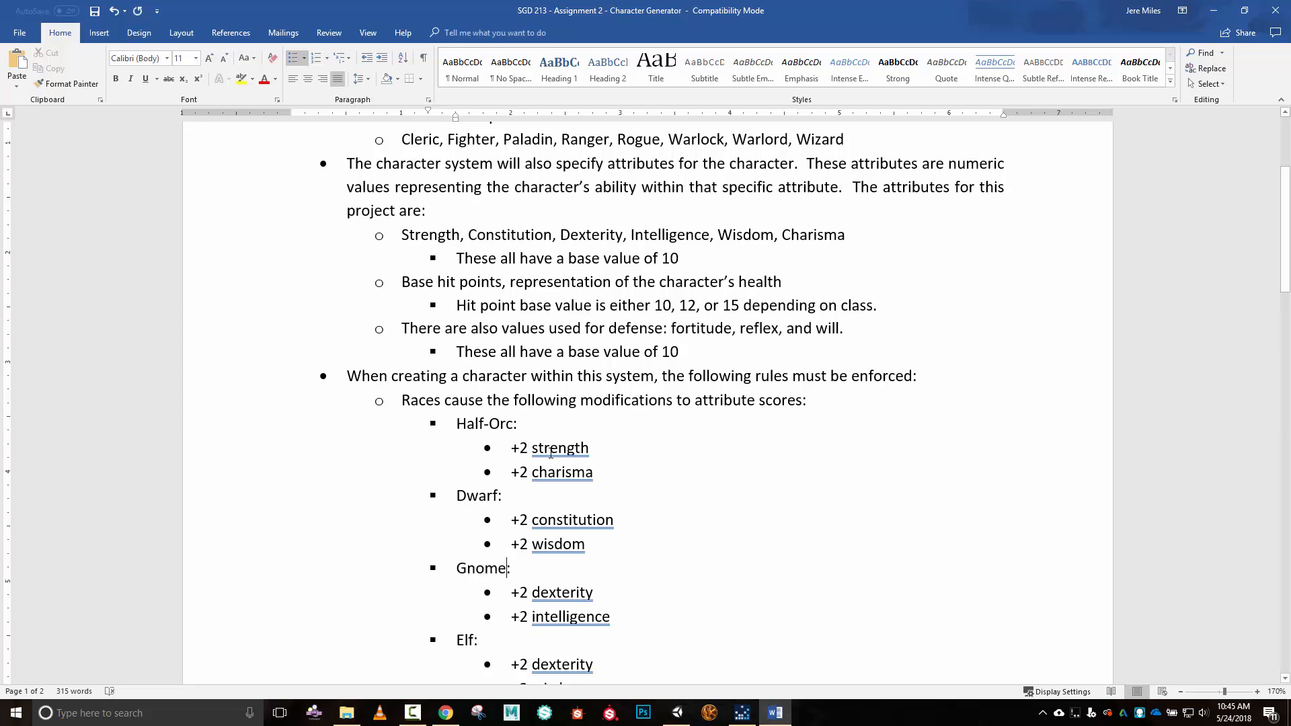
Check the modification headings against the possible races, replace the Tiefling heading with "Drow:", and save the document.
scroll(549, 452, up, 3)
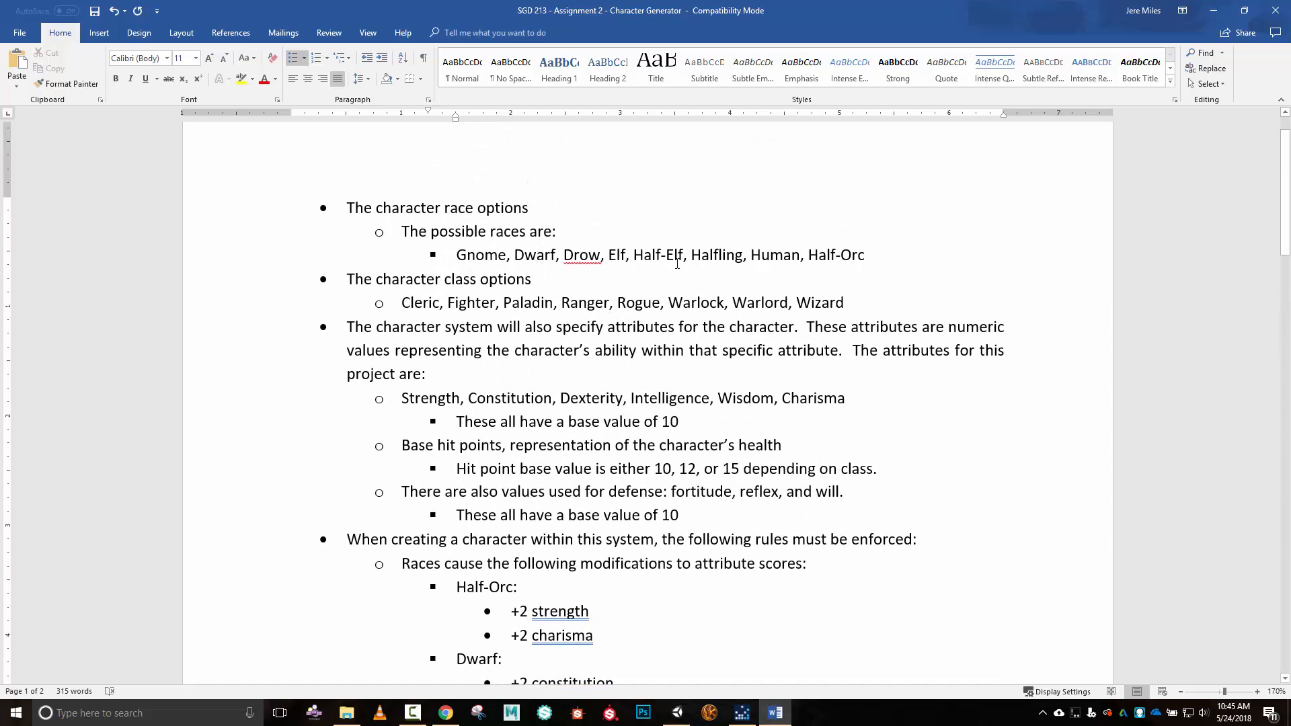
scroll(754, 498, down, 4)
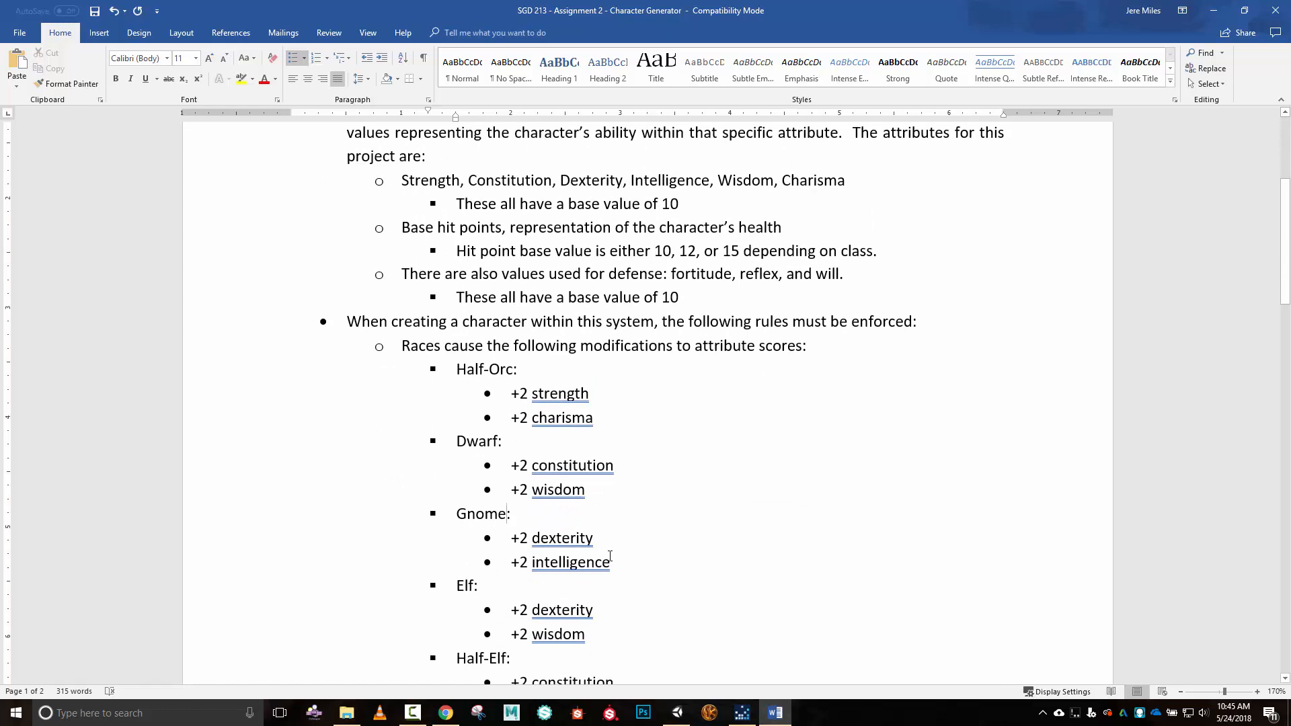
scroll(560, 422, up, 3)
scroll(637, 640, down, 5)
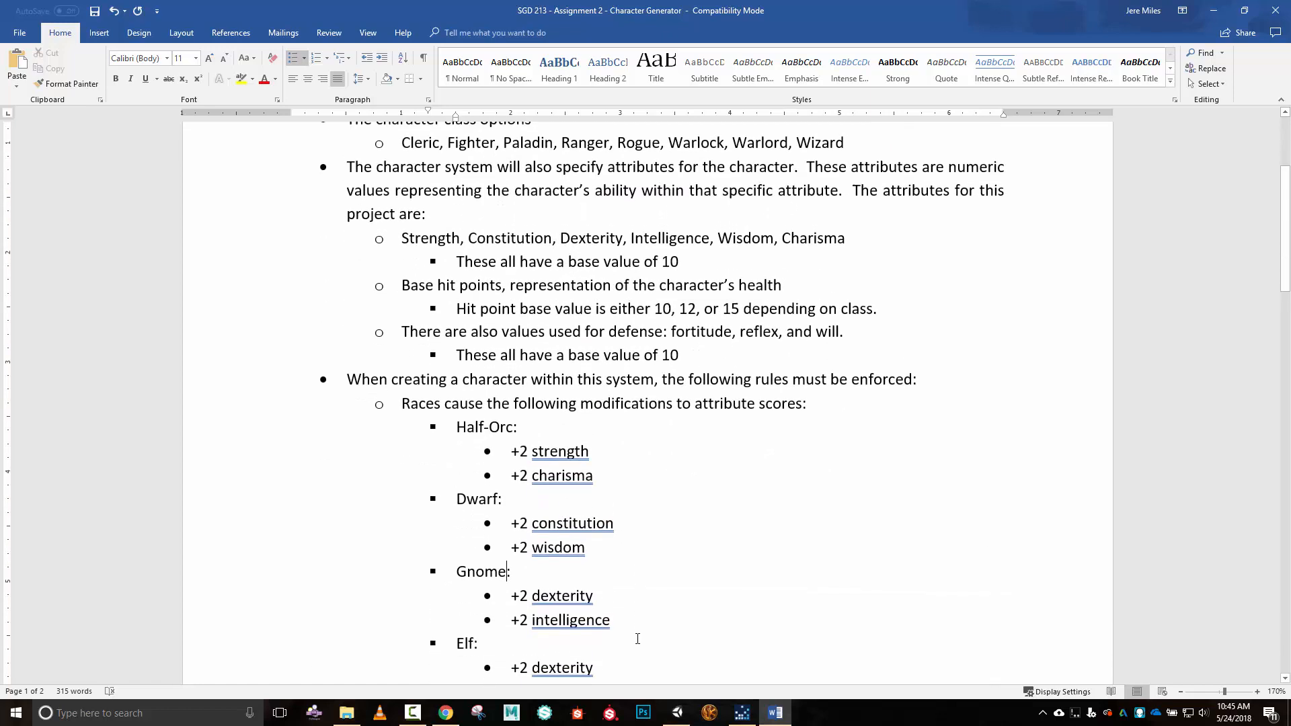
scroll(637, 637, down, 2)
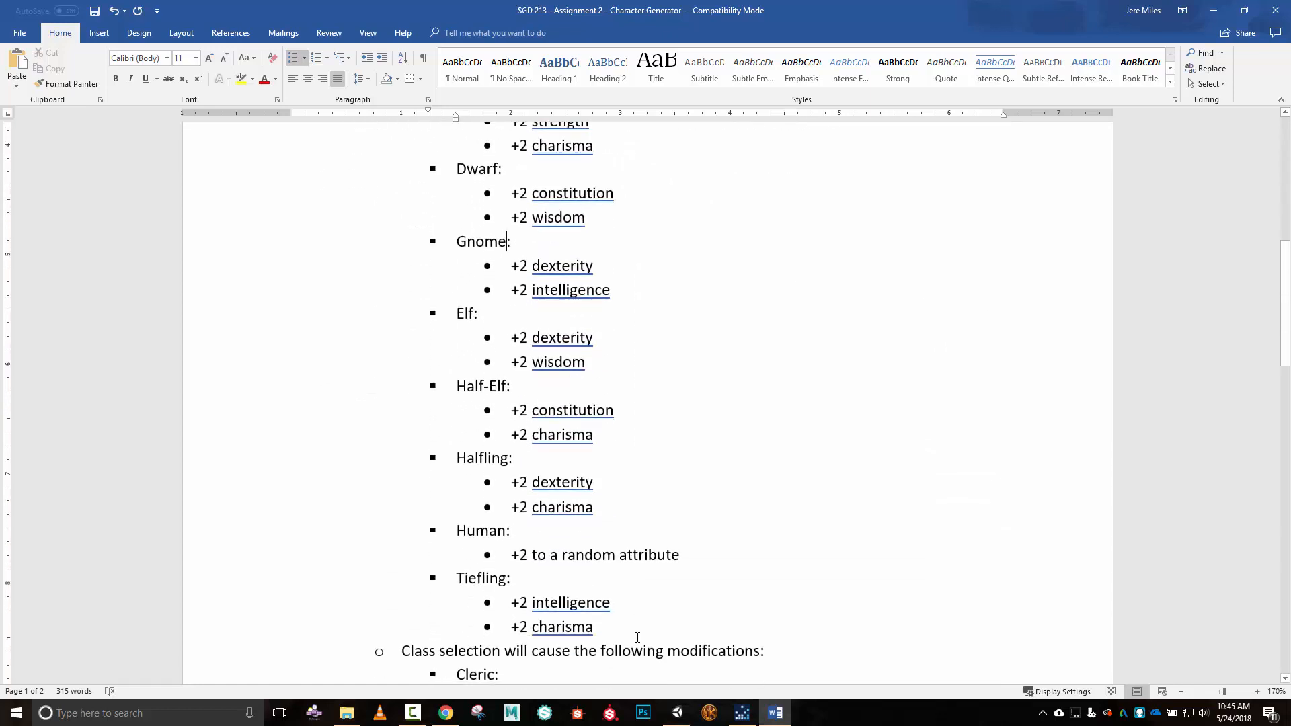
click(506, 579)
key(BackSpace)
key(BackSpace)
key(BackSpace)
key(BackSpace)
key(BackSpace)
key(BackSpace)
key(BackSpace)
key(BackSpace)
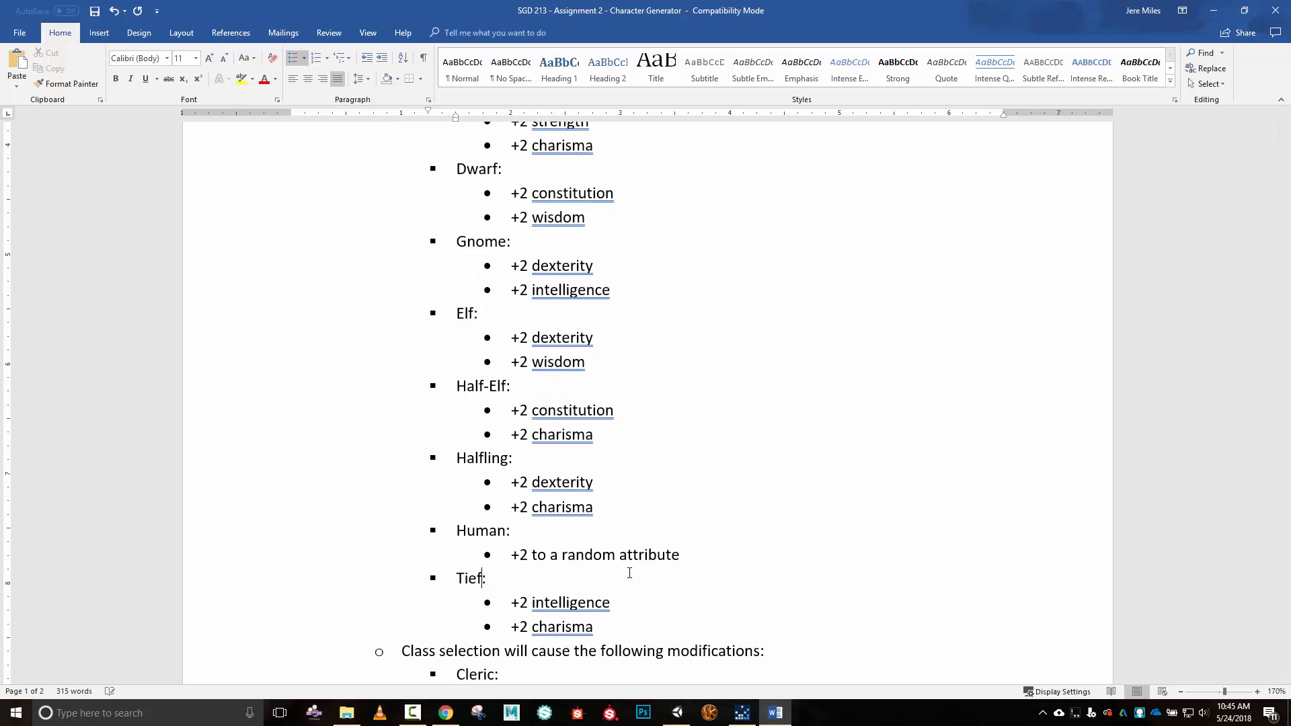
text(Drow:)
key(ctrl+s)
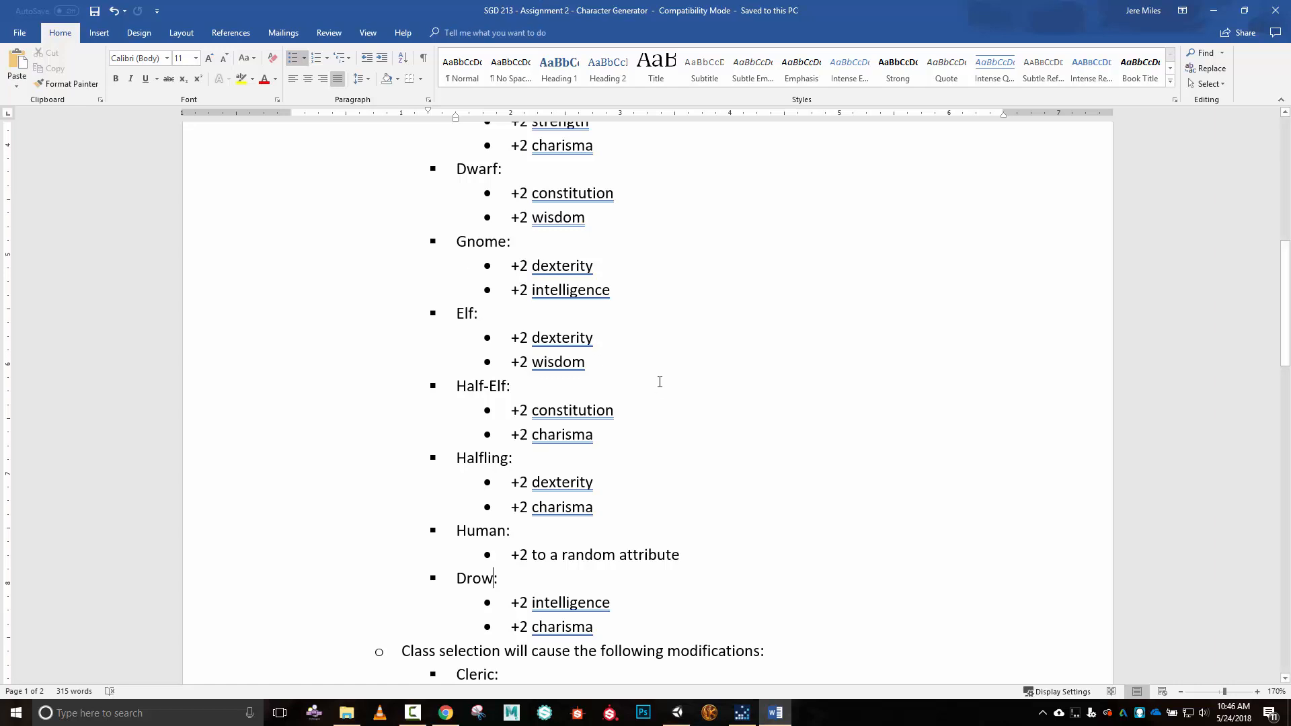
Examine the hit point and defense modifications listed for each class, and return to the race options at the document's beginning.
scroll(847, 485, down, 2)
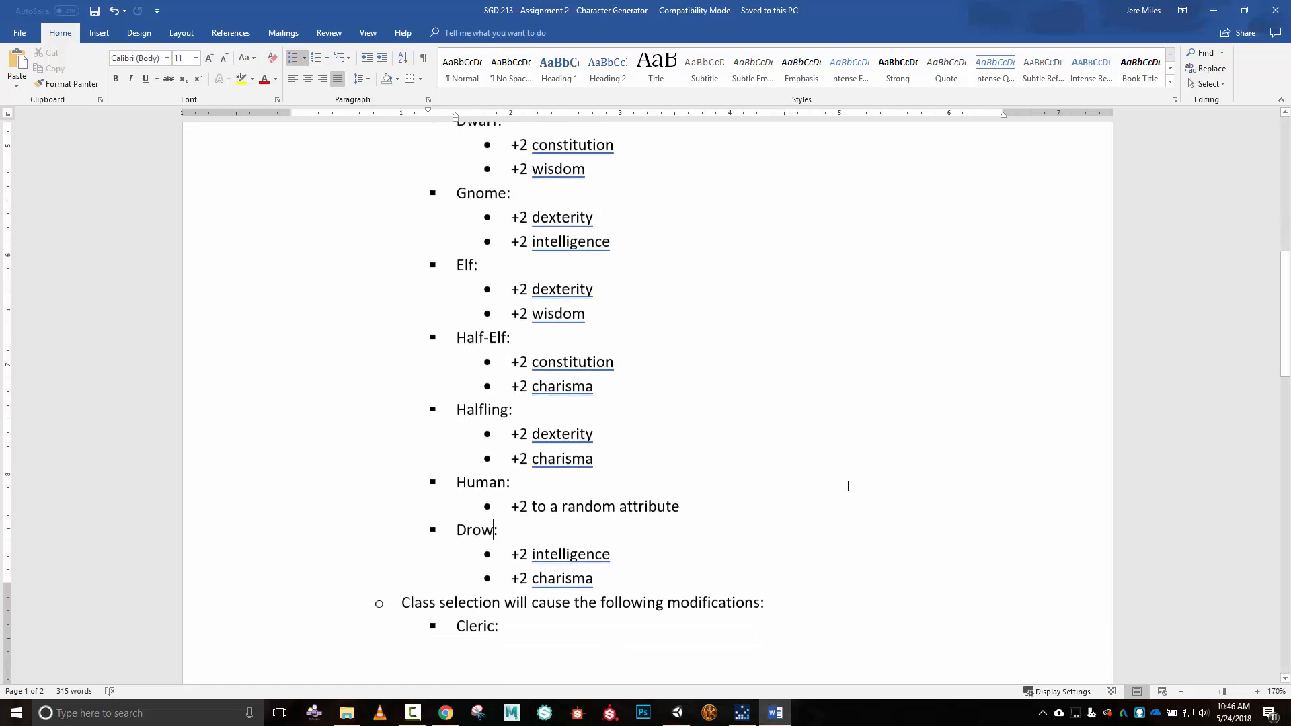
scroll(668, 396, down, 7)
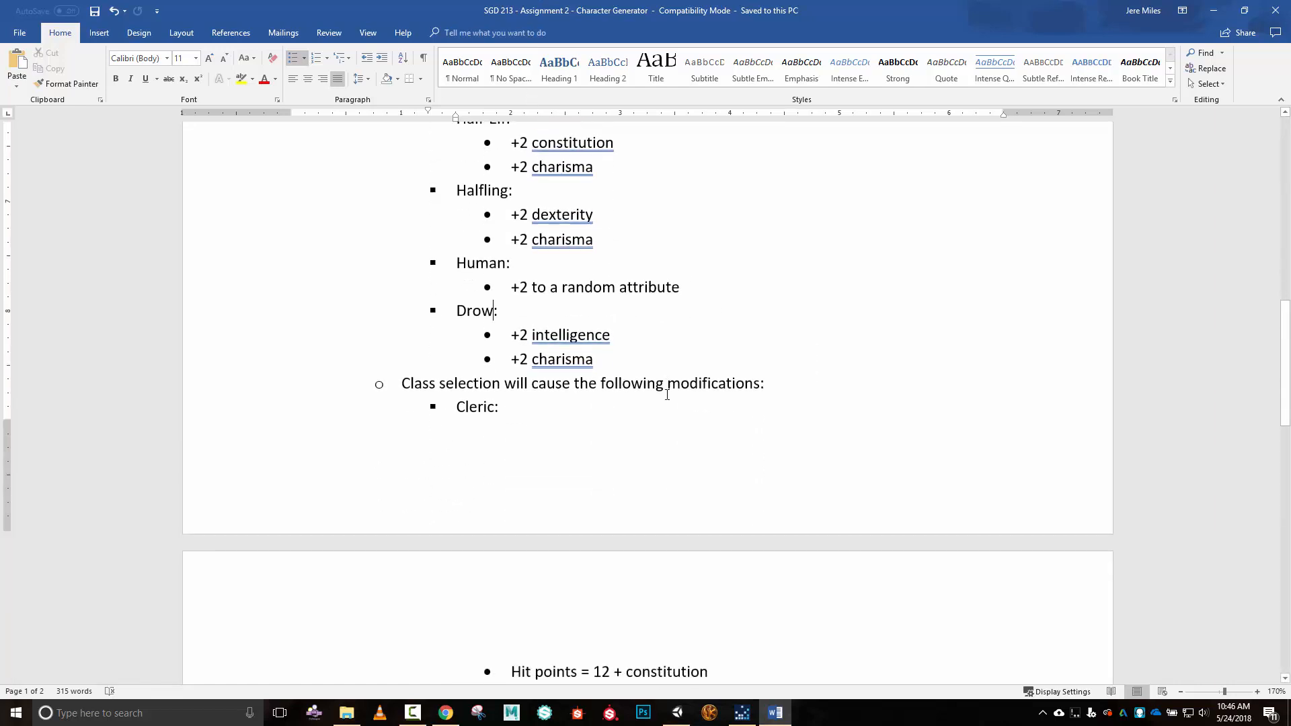
scroll(665, 372, down, 7)
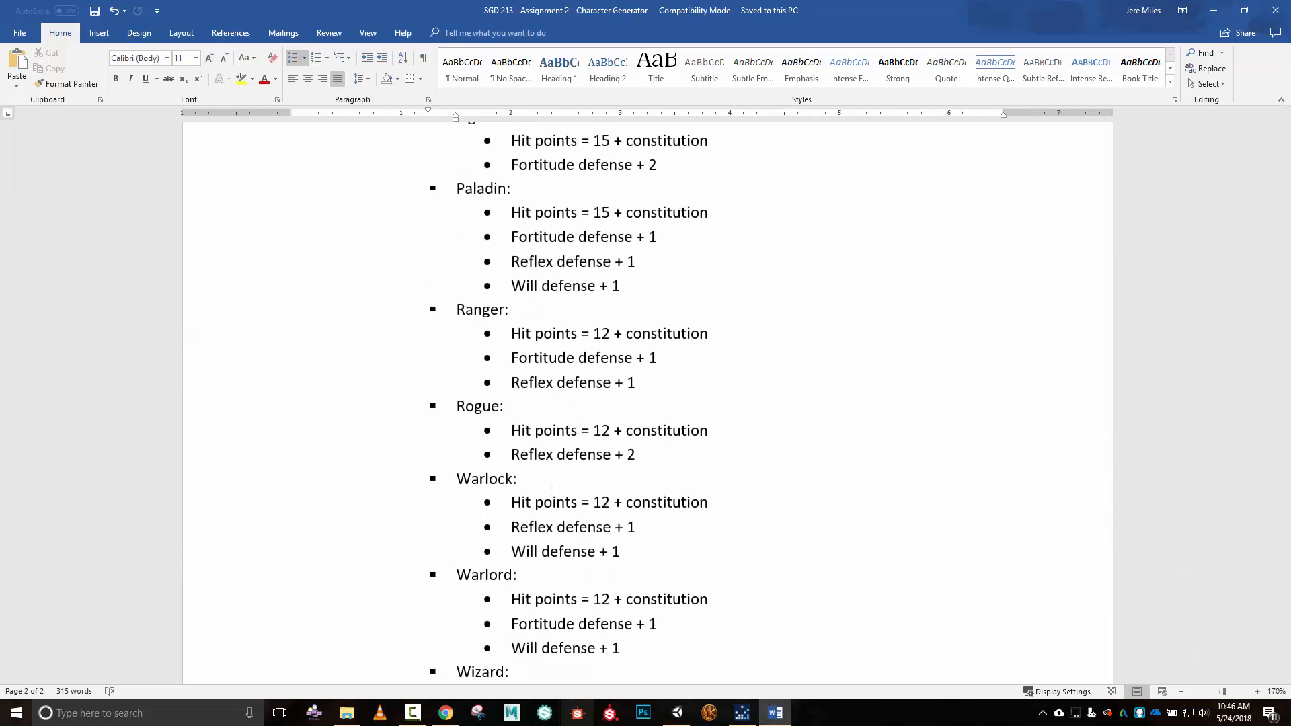
scroll(694, 550, down, 5)
scroll(699, 551, up, 20)
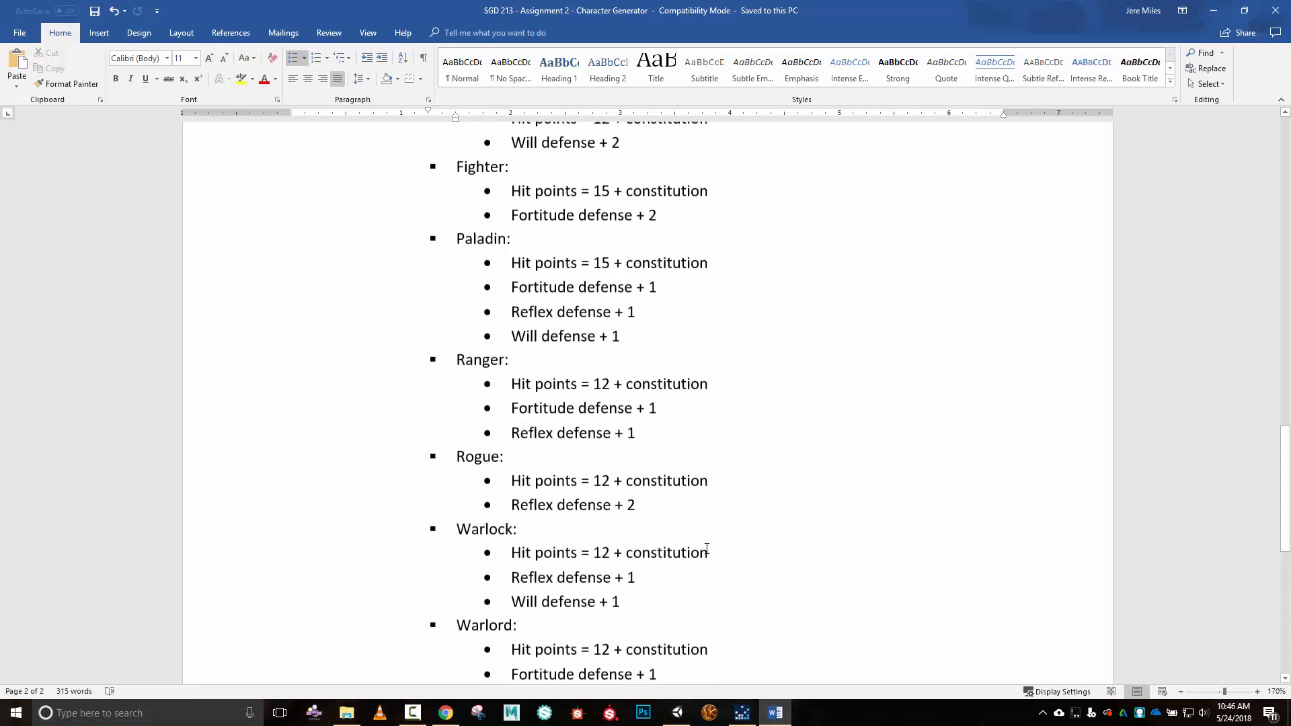
scroll(707, 548, up, 2)
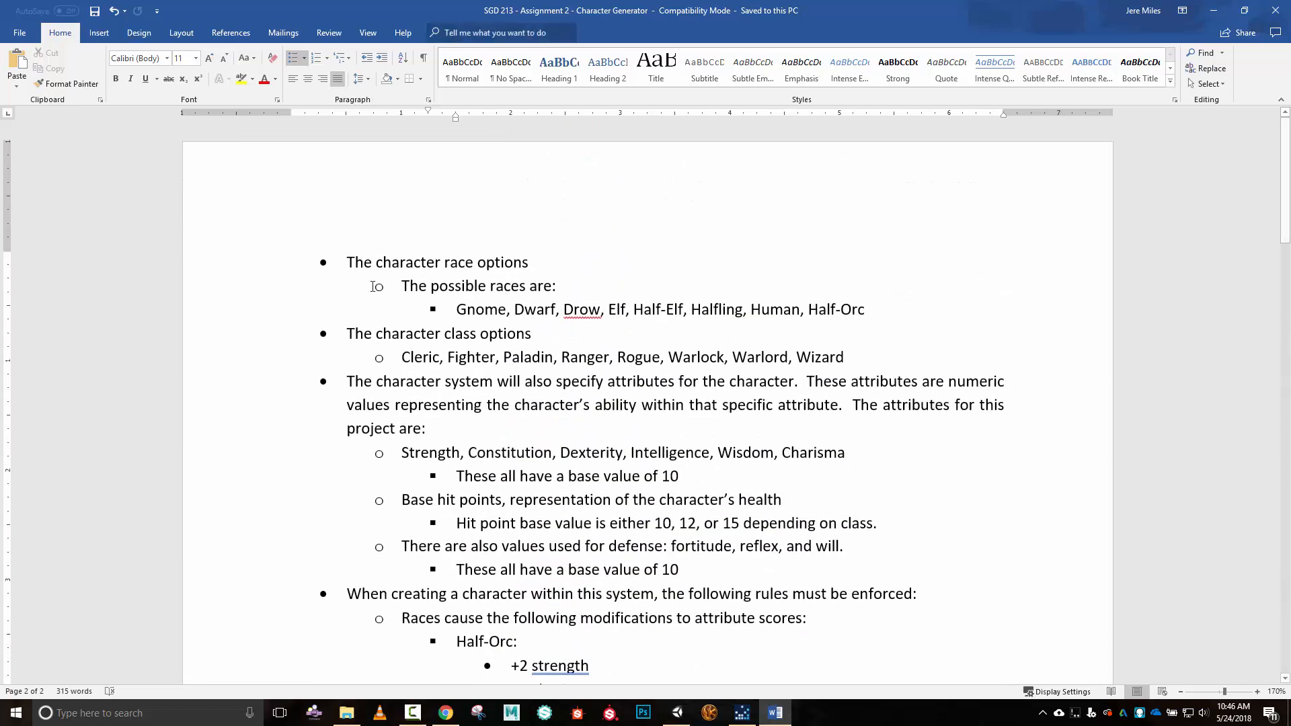
scroll(672, 531, down, 3)
scroll(552, 497, up, 3)
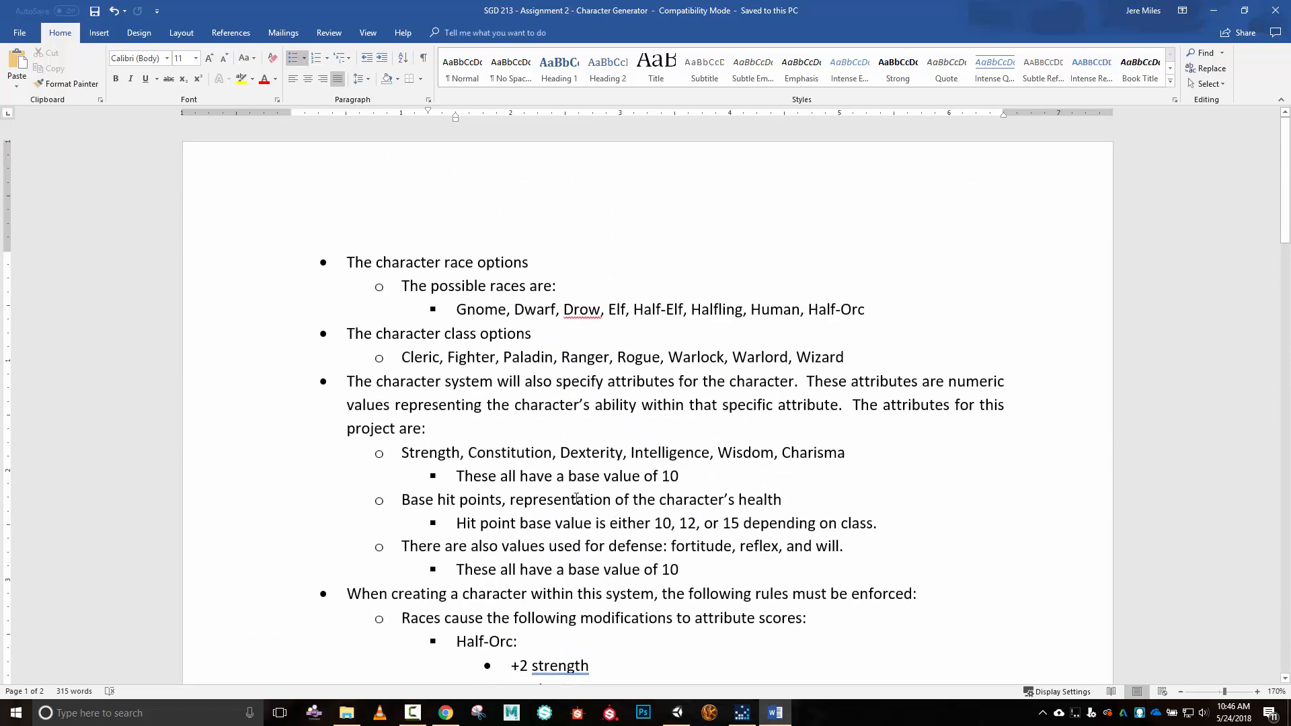
Insert an unbulleted line reading "Build the basic UI" above the character race options.
click(346, 261)
key(Return)
key(Up)
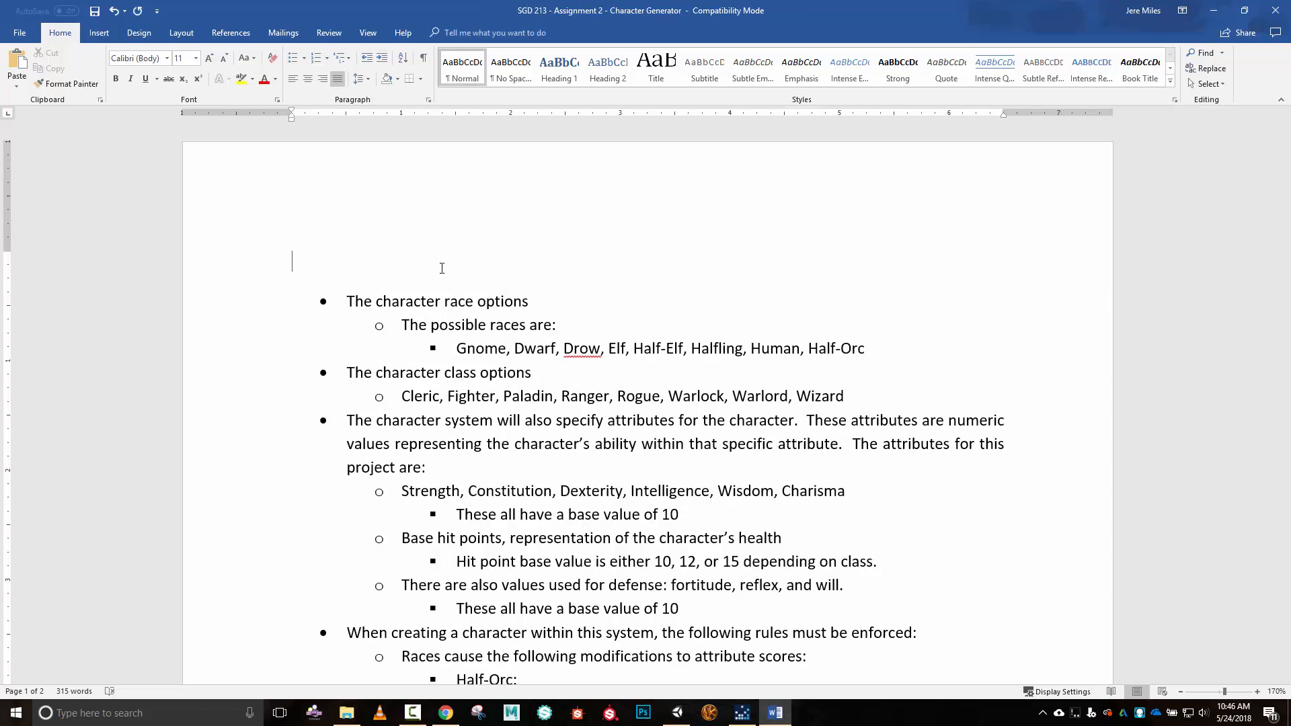
text(Build the basic UI)
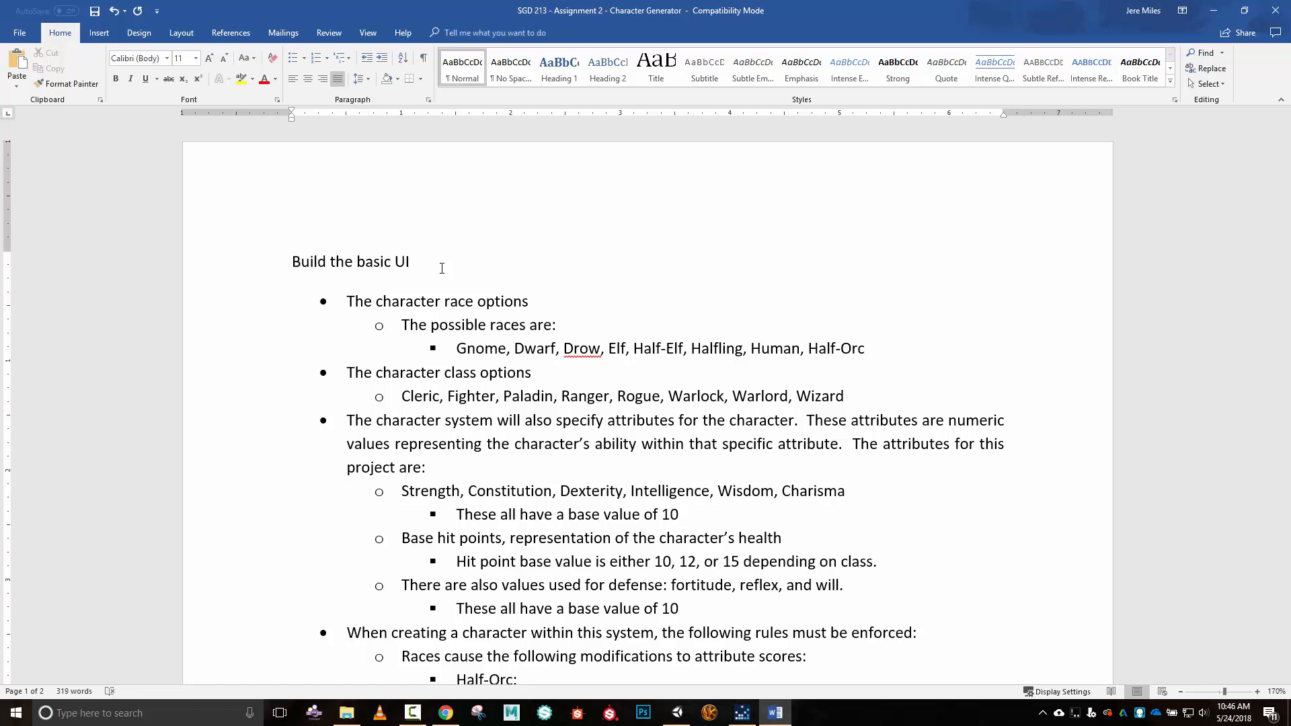
Add the outline line "Build the backbone of the character system" below "Build the basic UI", separated by a blank line.
key(Return)
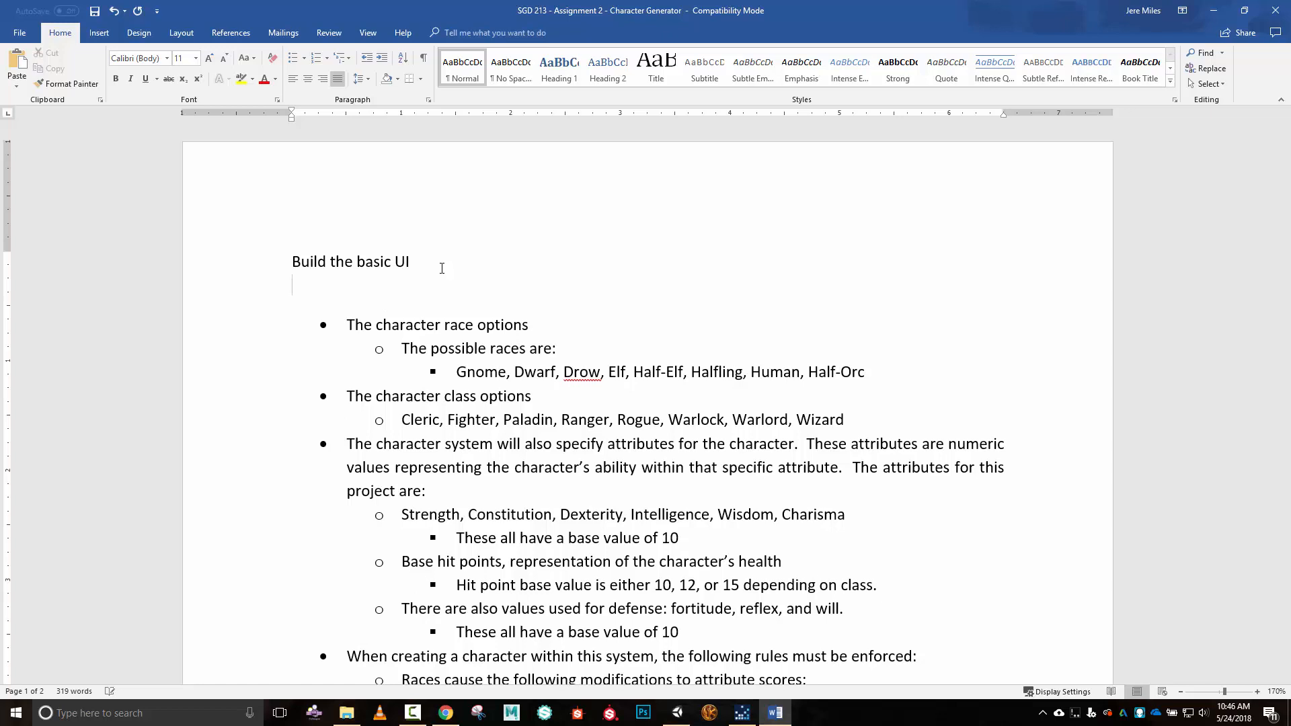
key(Return)
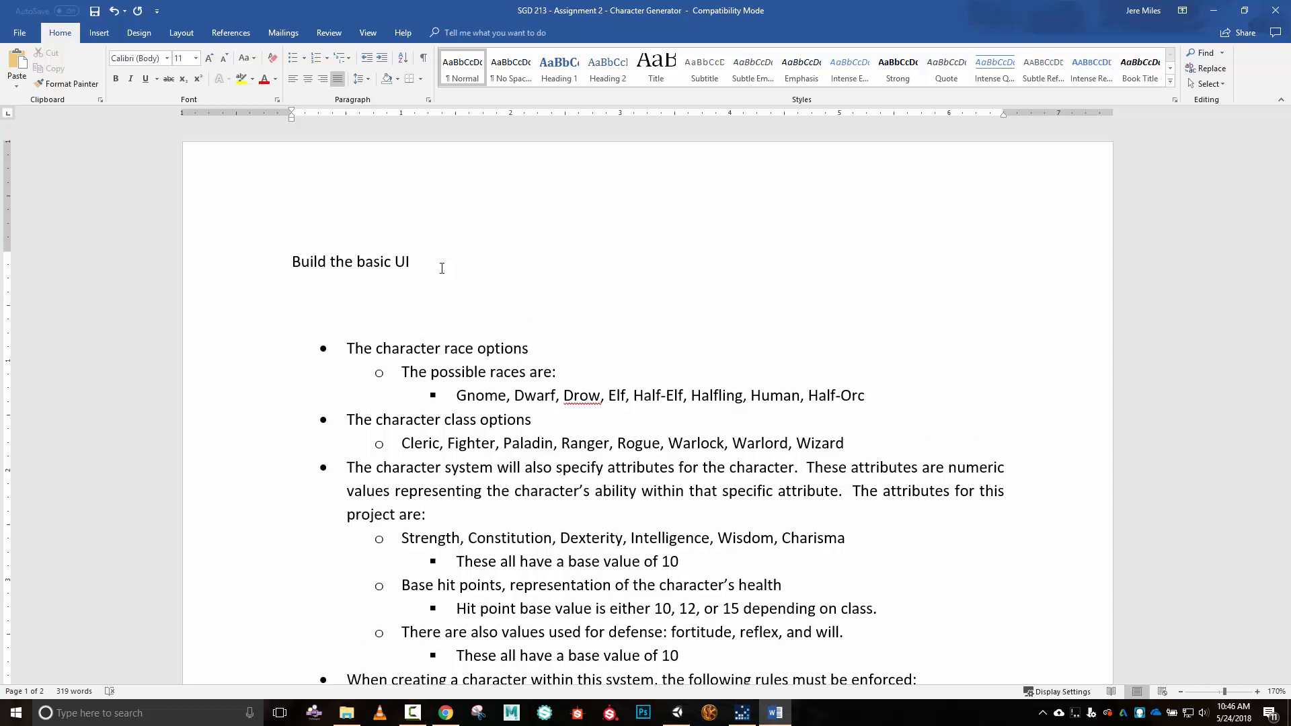
text(Build the backbone of the)
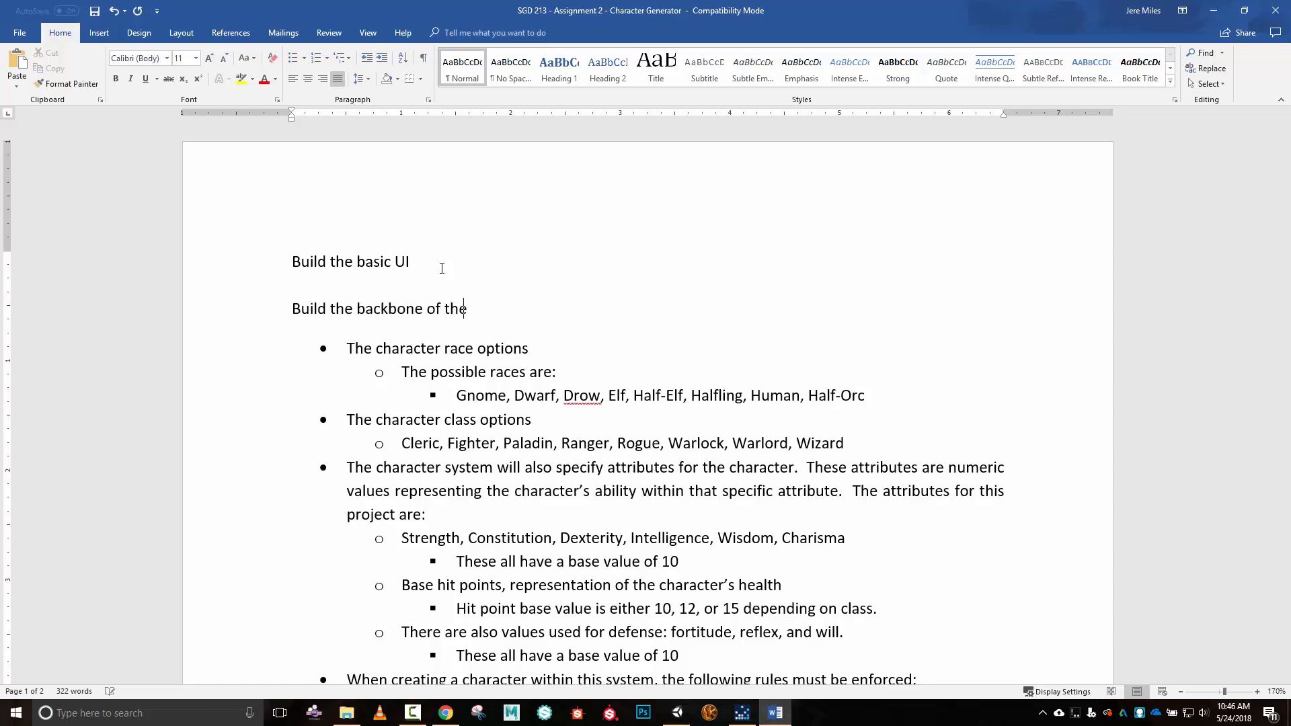
text( character system)
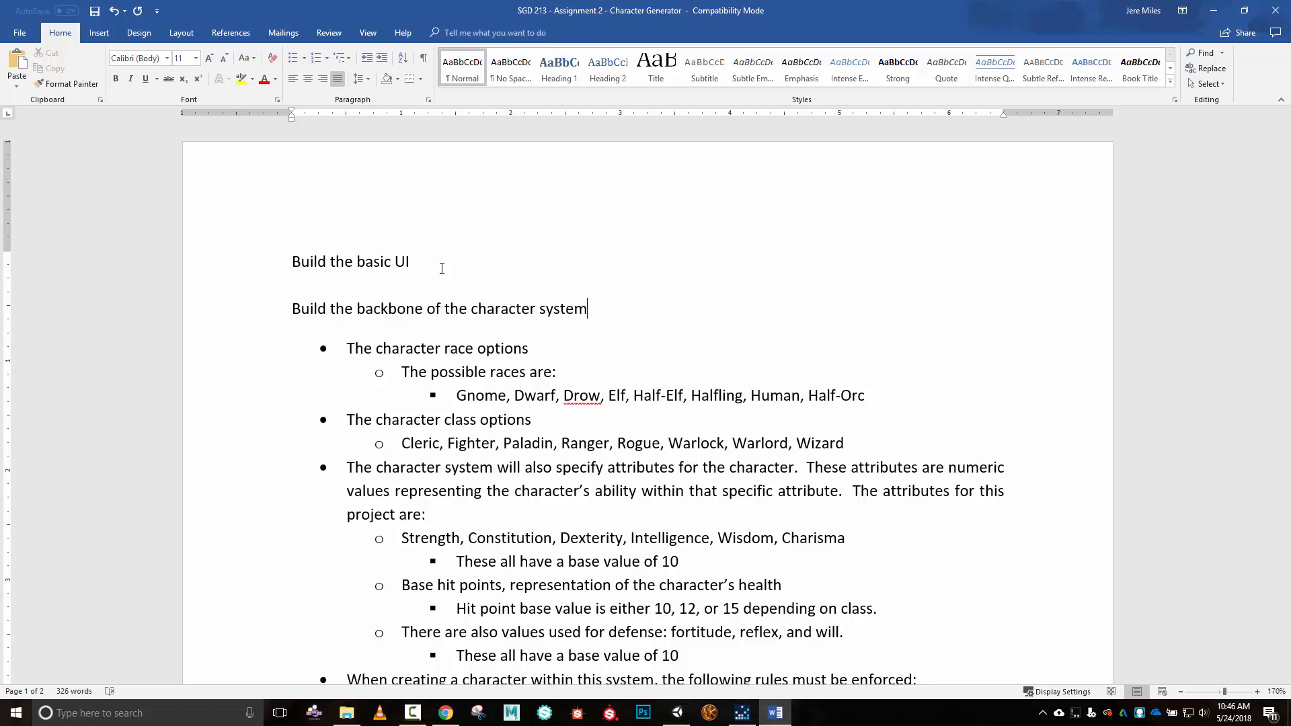
Add a third outline line reading "Implement adjustments based on class/race" above the character race options.
key(Return)
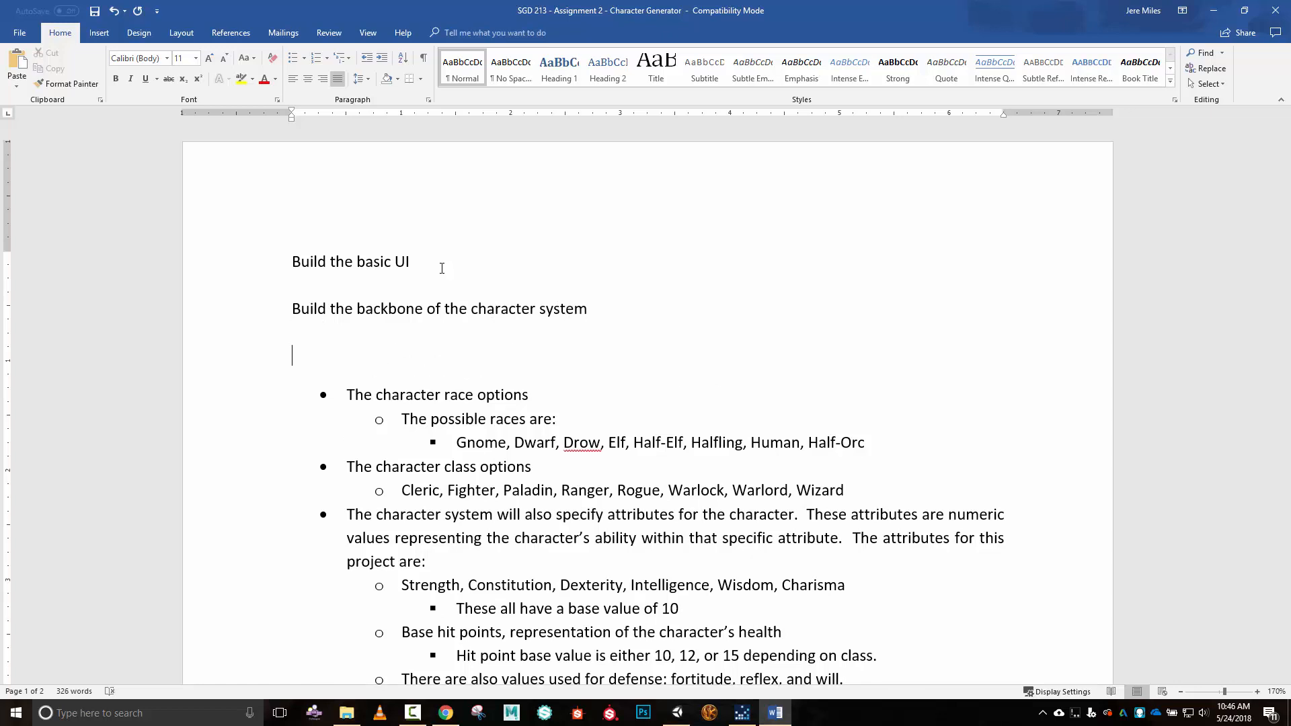
text(implement adjustme)
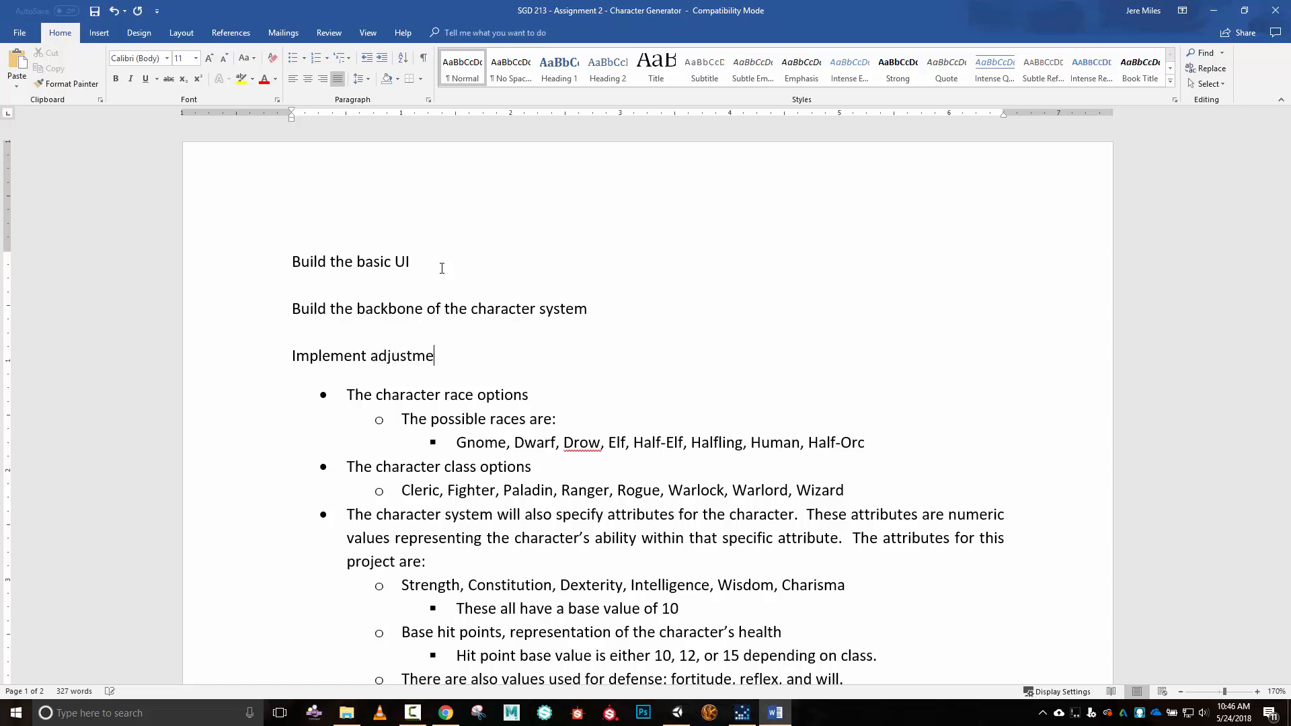
text(nts based on class/race)
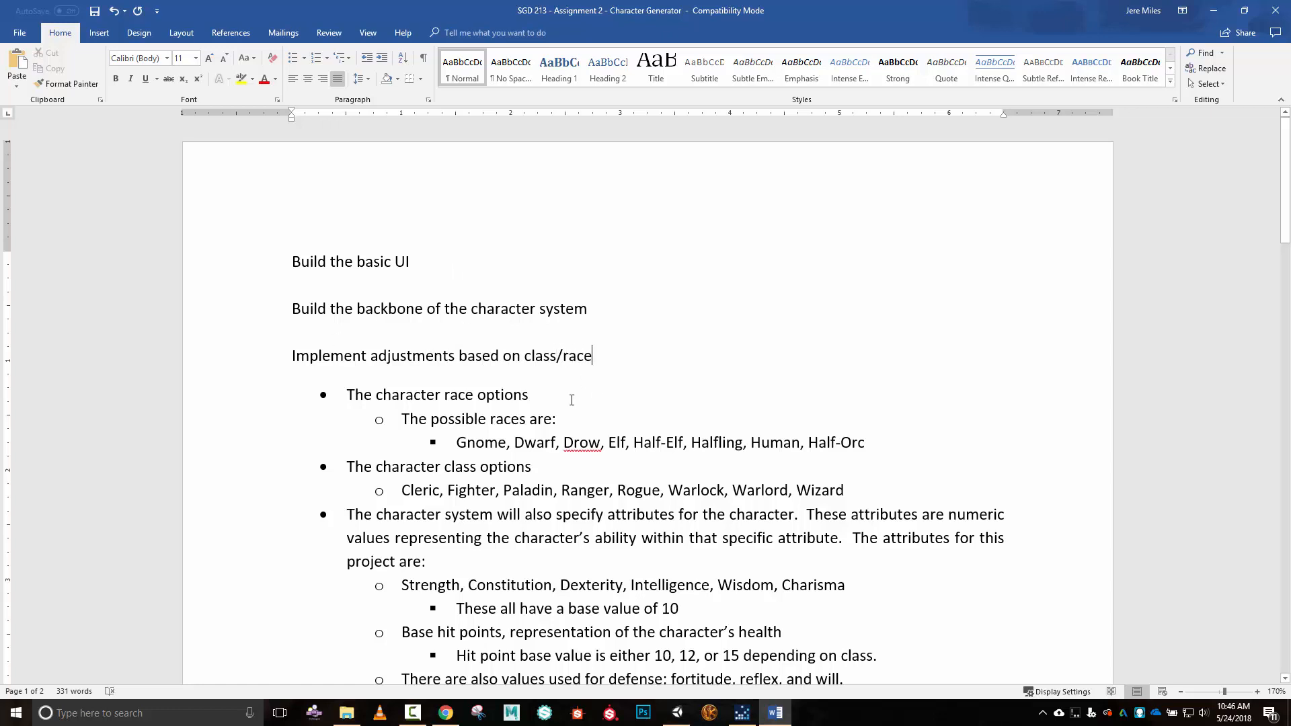
Review the race and class modification rules, and return to the outline at the beginning of the document.
scroll(591, 456, down, 4)
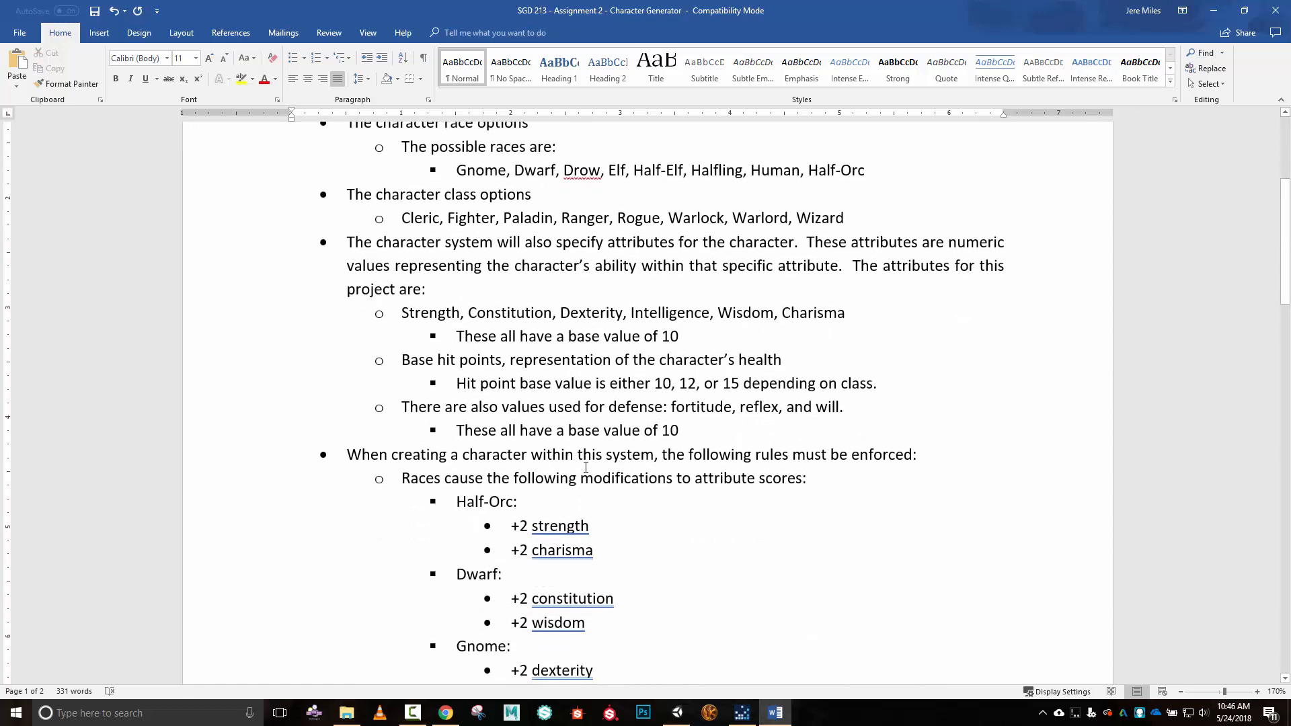
scroll(585, 472, down, 5)
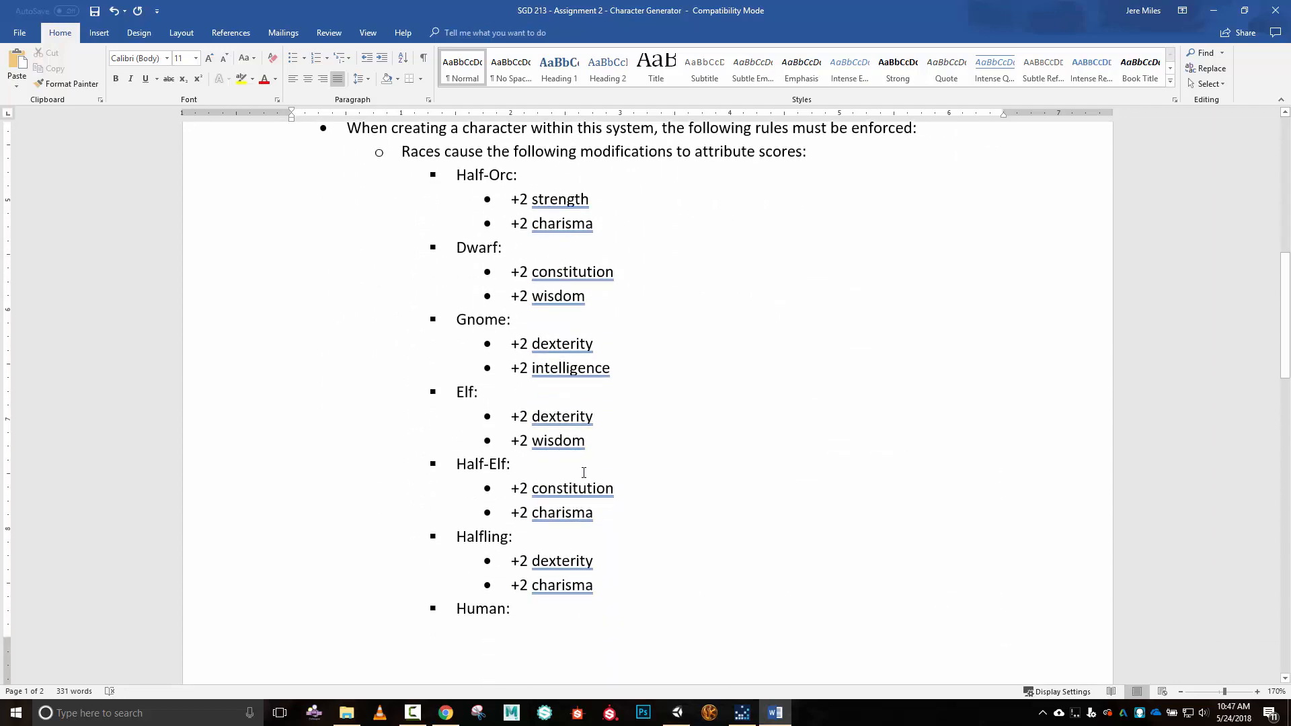
scroll(583, 476, down, 13)
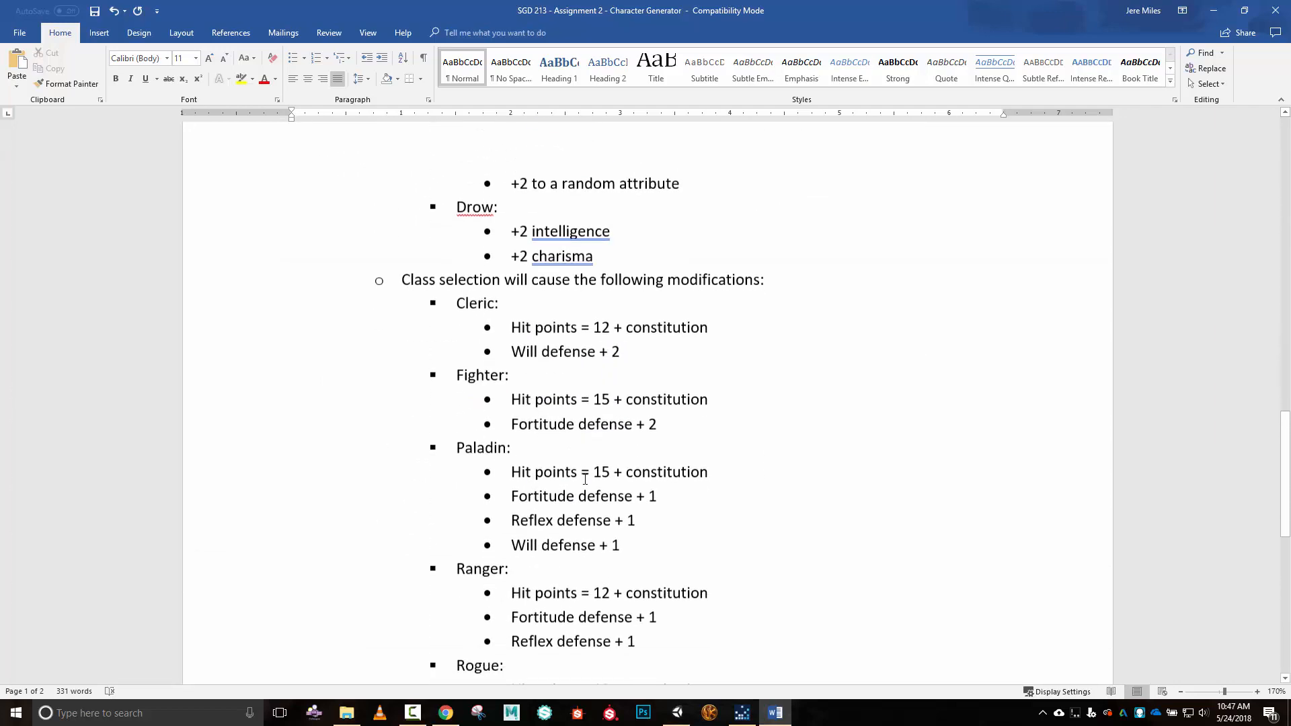
scroll(585, 478, down, 4)
scroll(585, 480, up, 10)
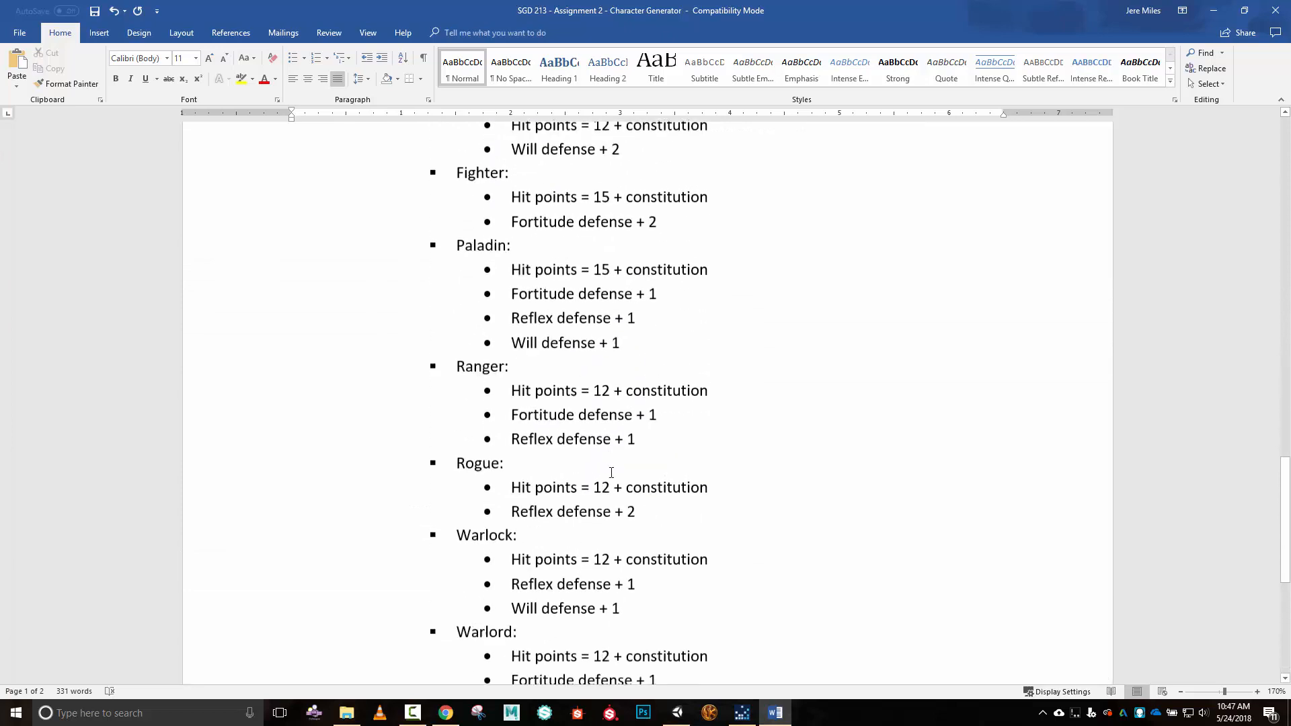
scroll(619, 471, up, 17)
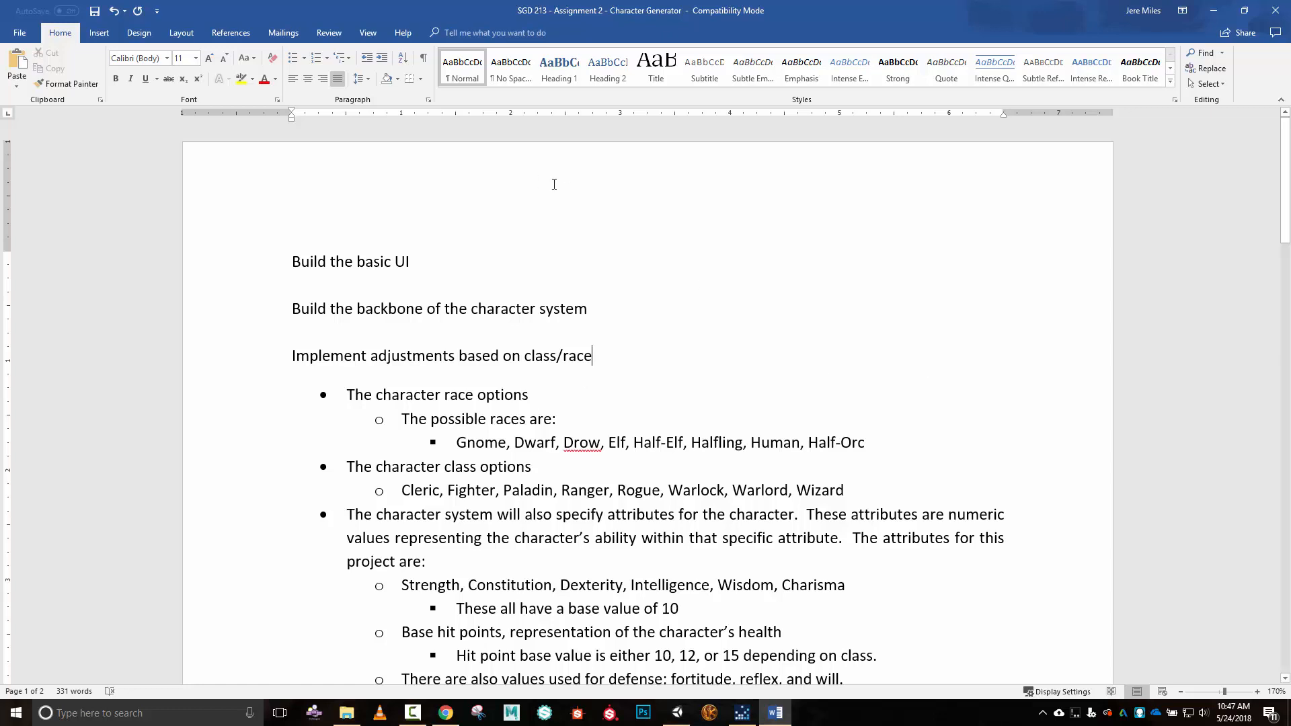
Switch to the Unity project and examine the female Human and Halfling portraits in the Textures folder.
click(1213, 10)
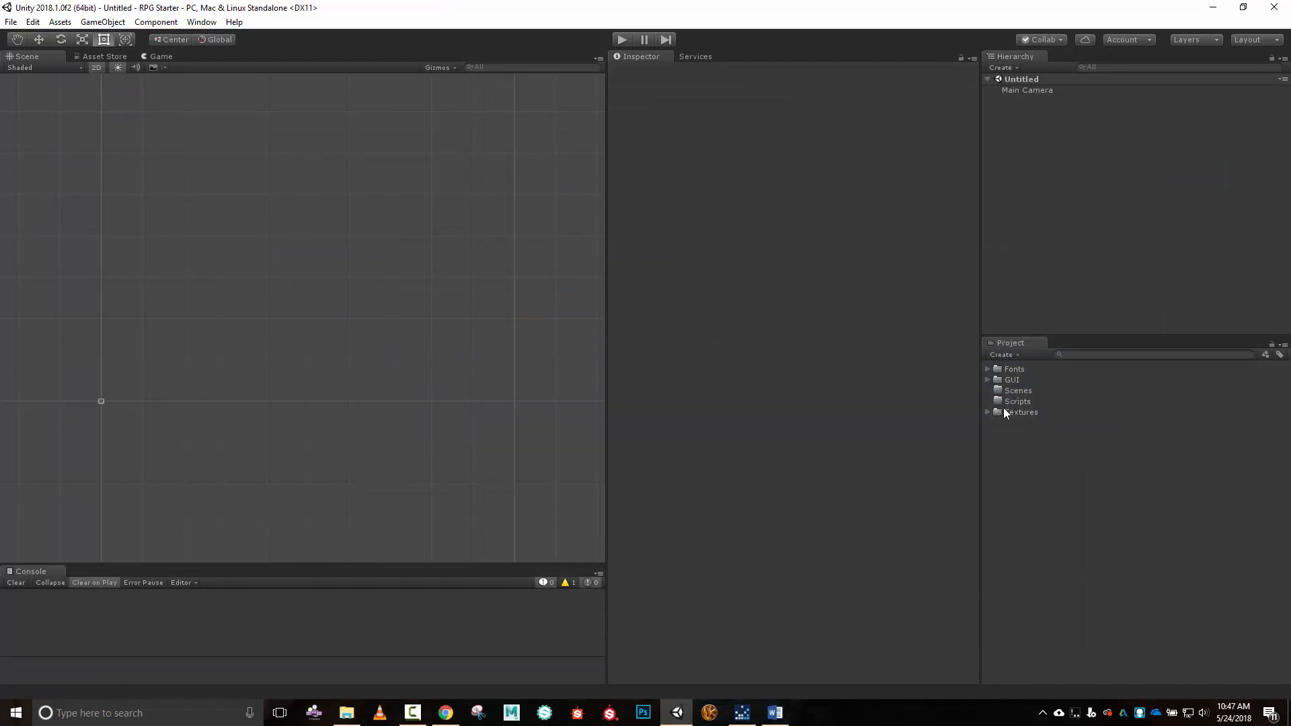
click(986, 413)
click(997, 423)
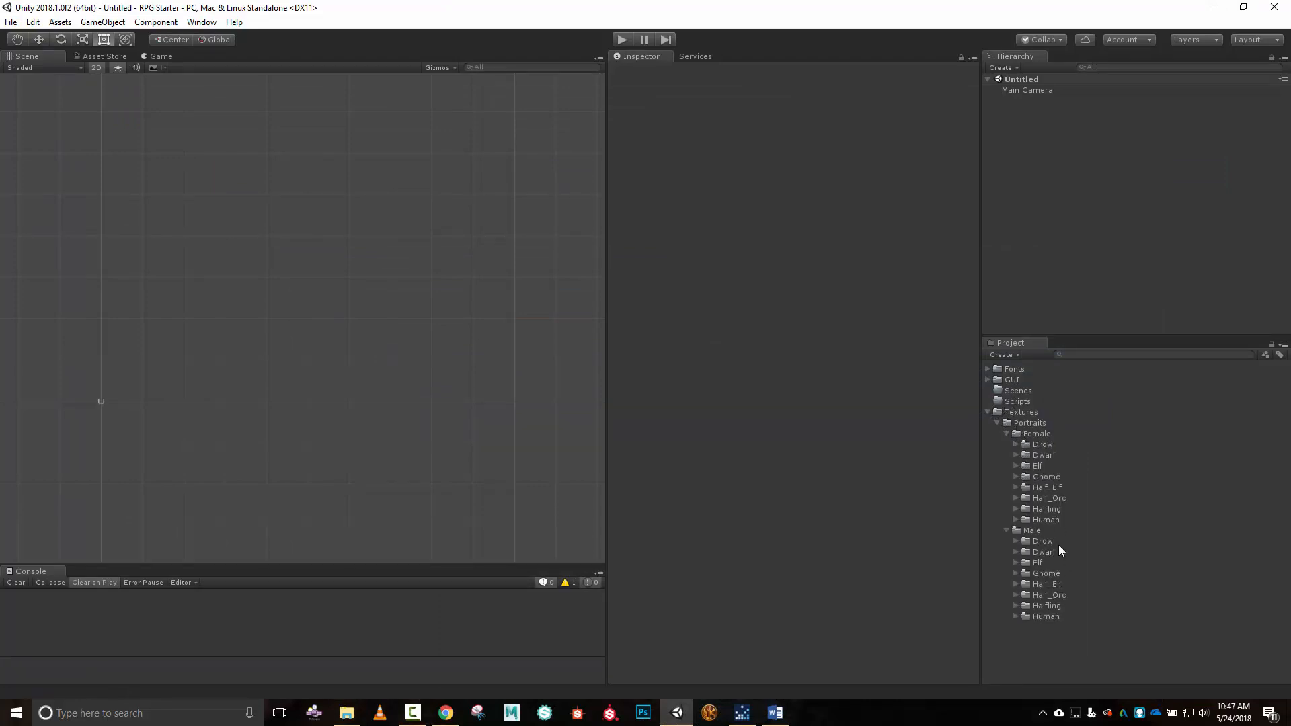
click(1017, 520)
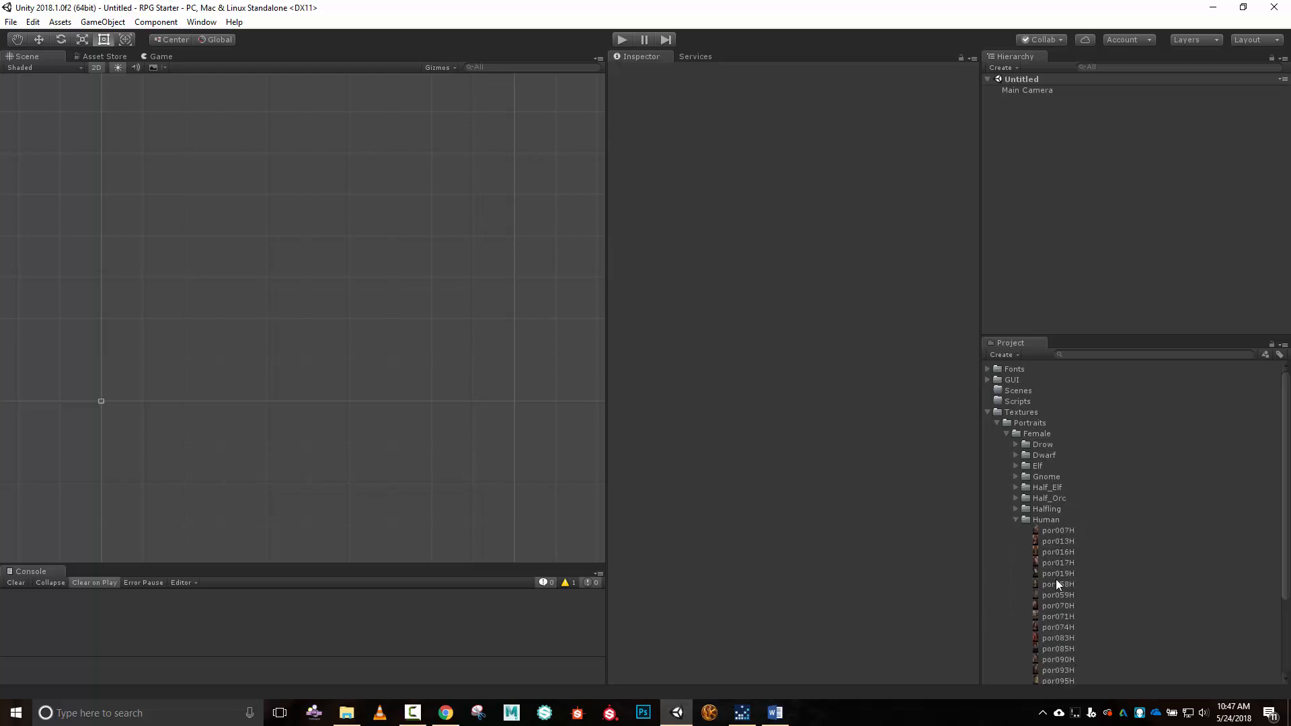
click(1016, 520)
click(1014, 509)
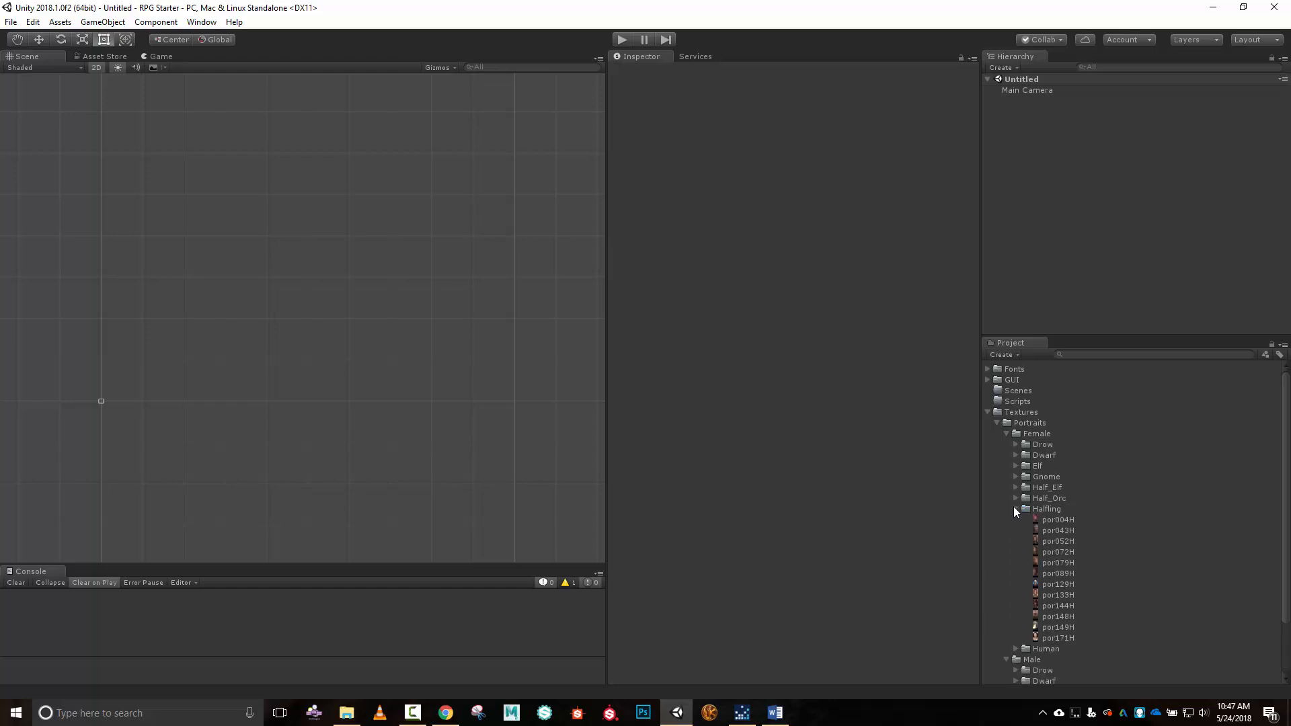
click(1014, 510)
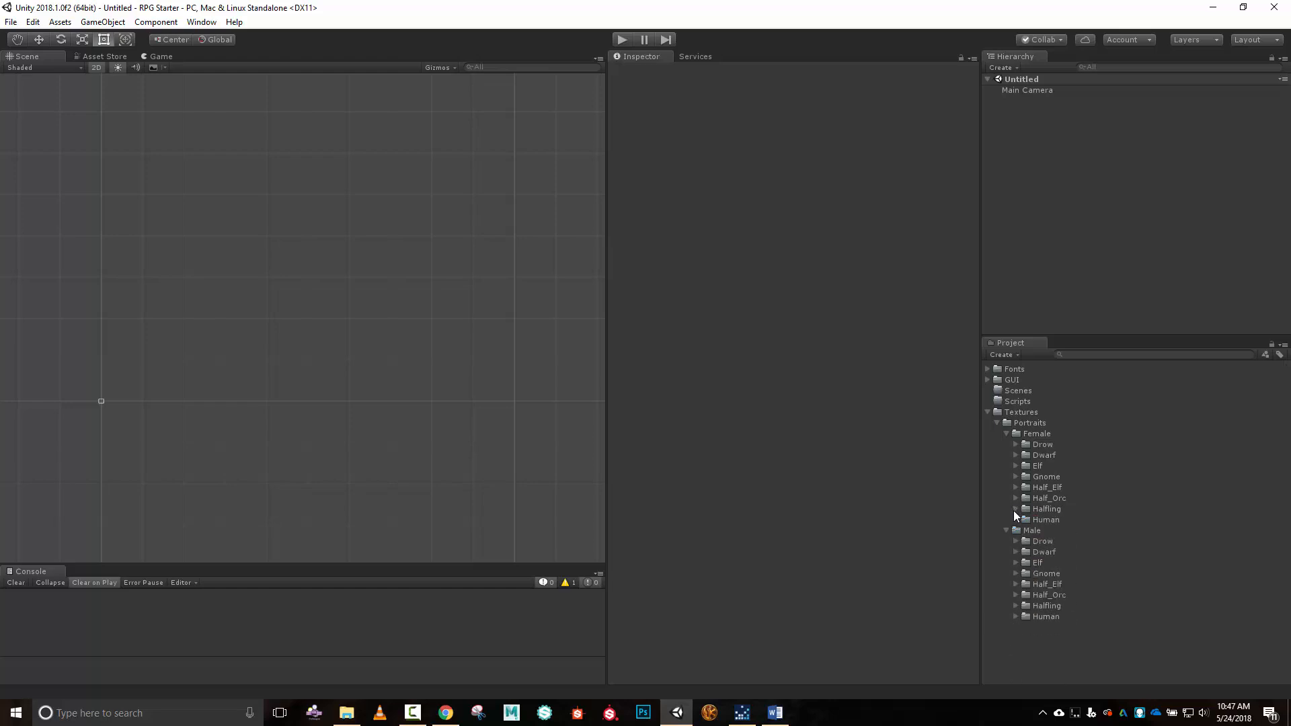
Examine the female Dwarf and Gnome portraits, and collapse the portrait folders and the Textures folder.
click(1017, 456)
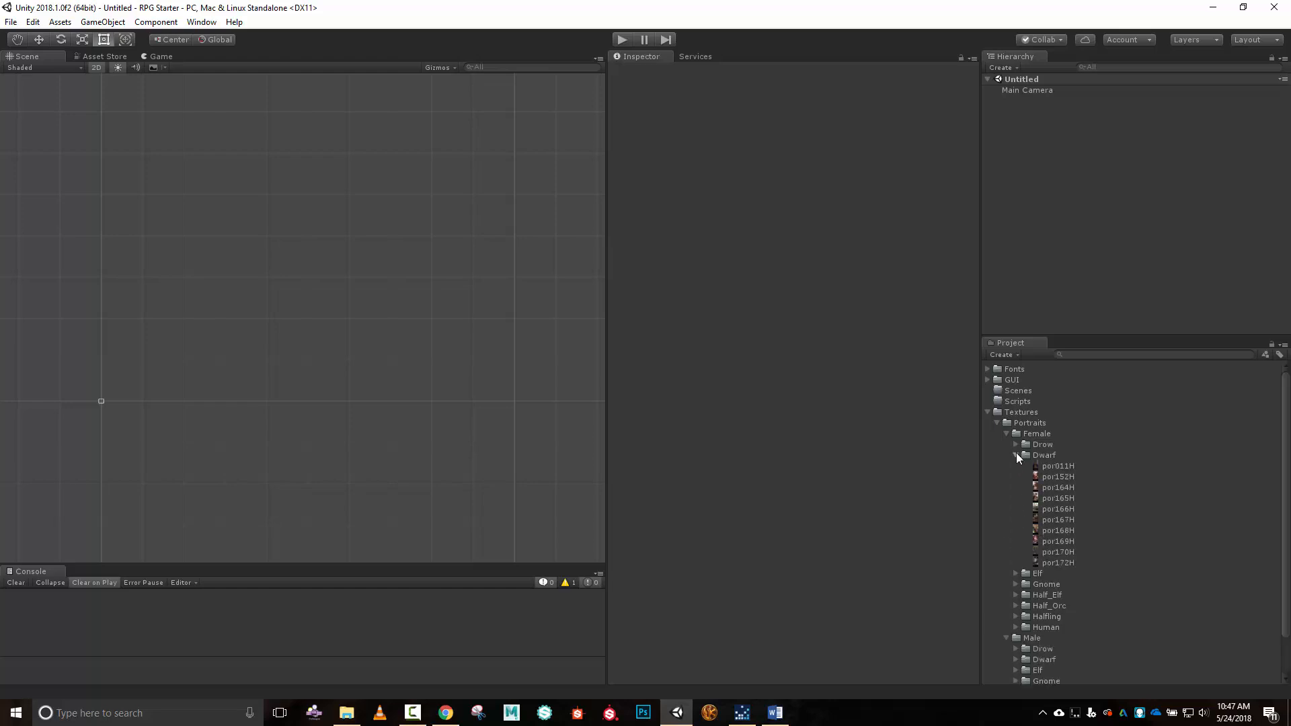
click(1015, 455)
click(1017, 474)
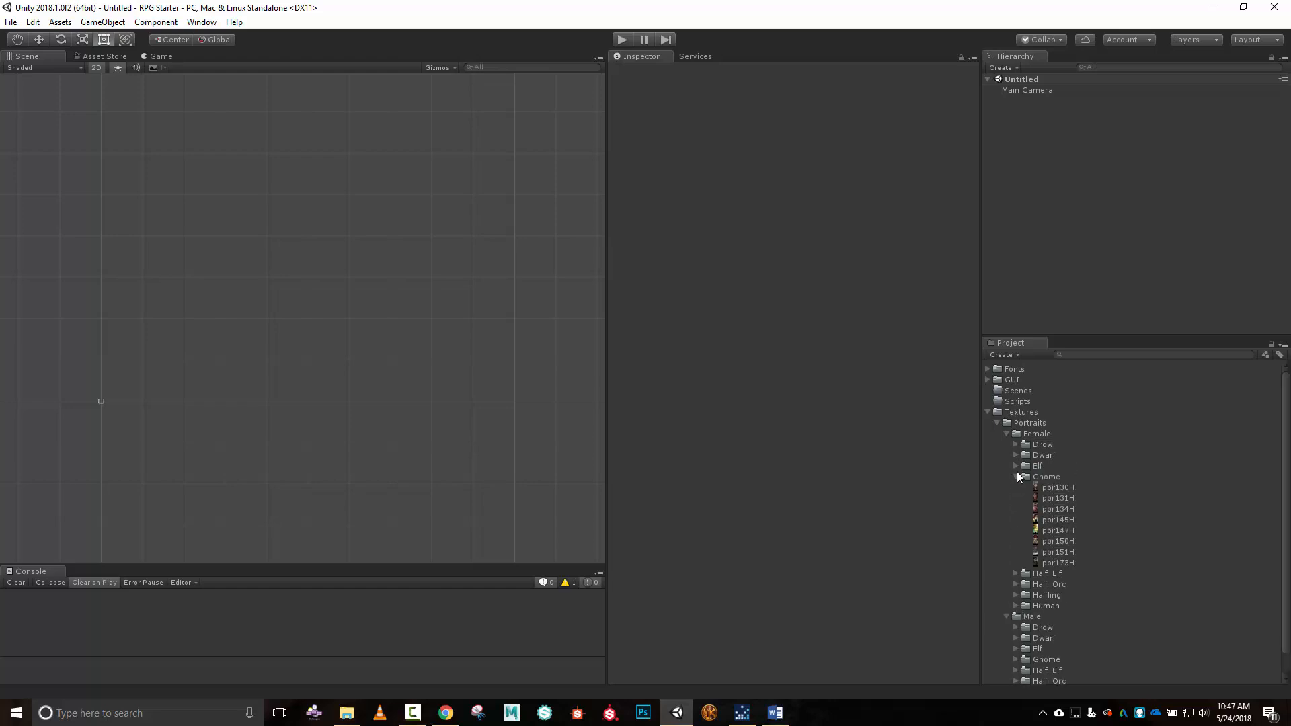
click(1017, 474)
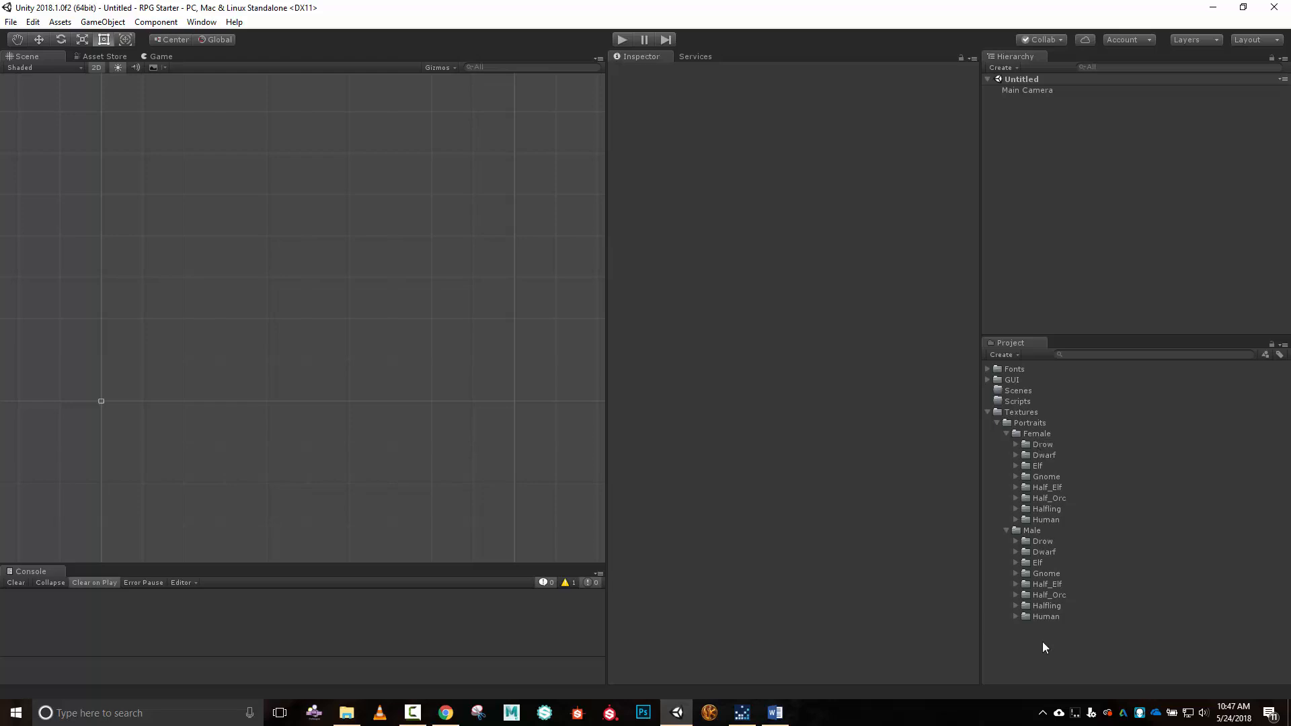
click(1006, 532)
click(1006, 431)
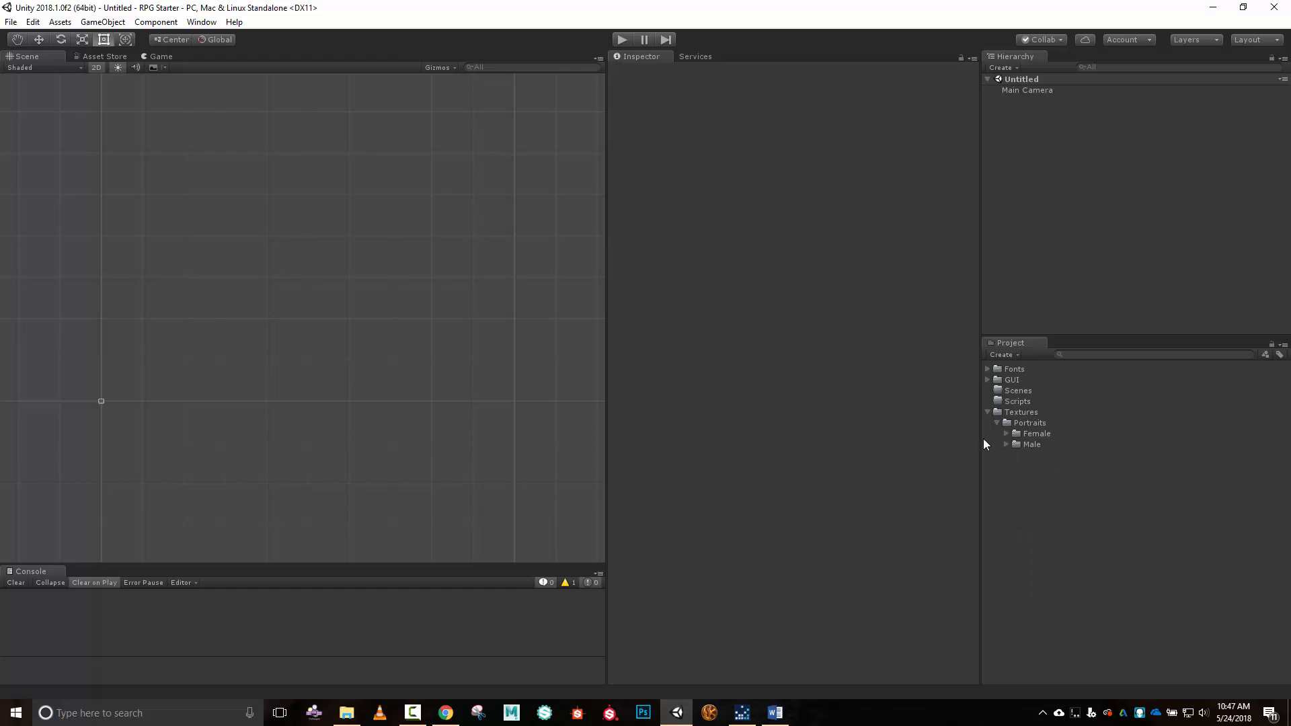
click(990, 422)
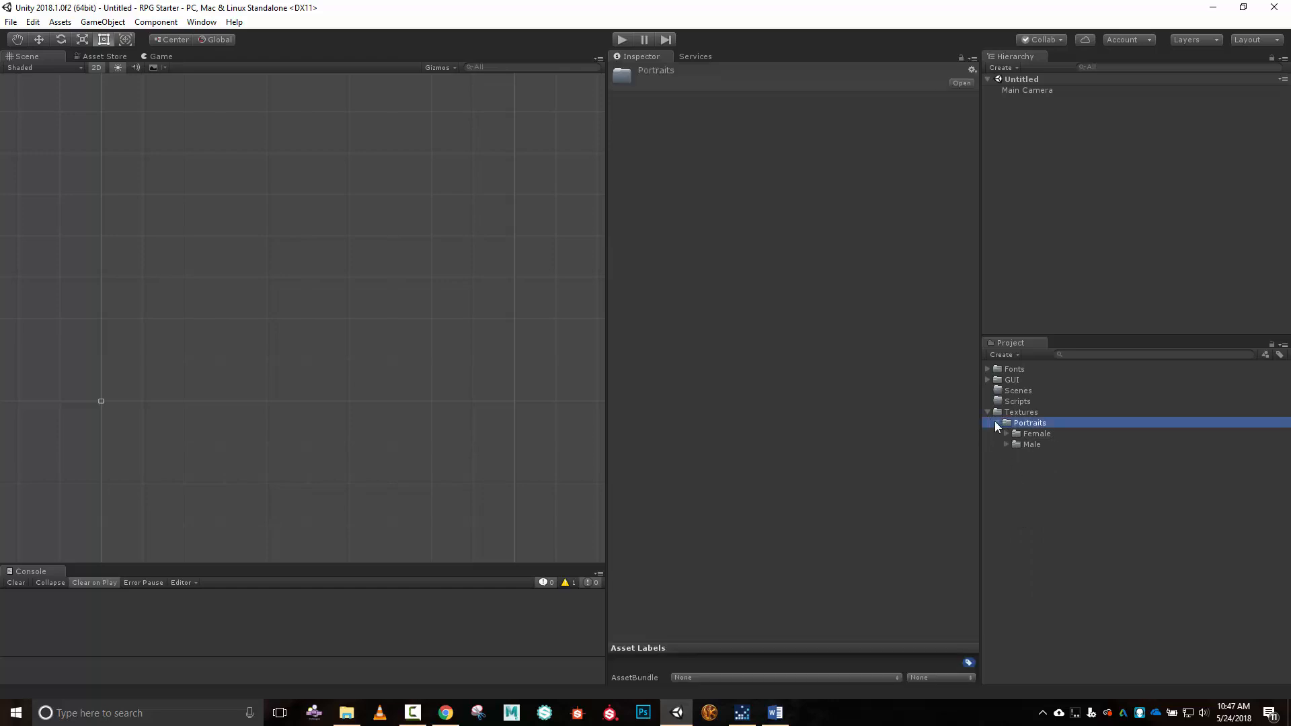
click(986, 412)
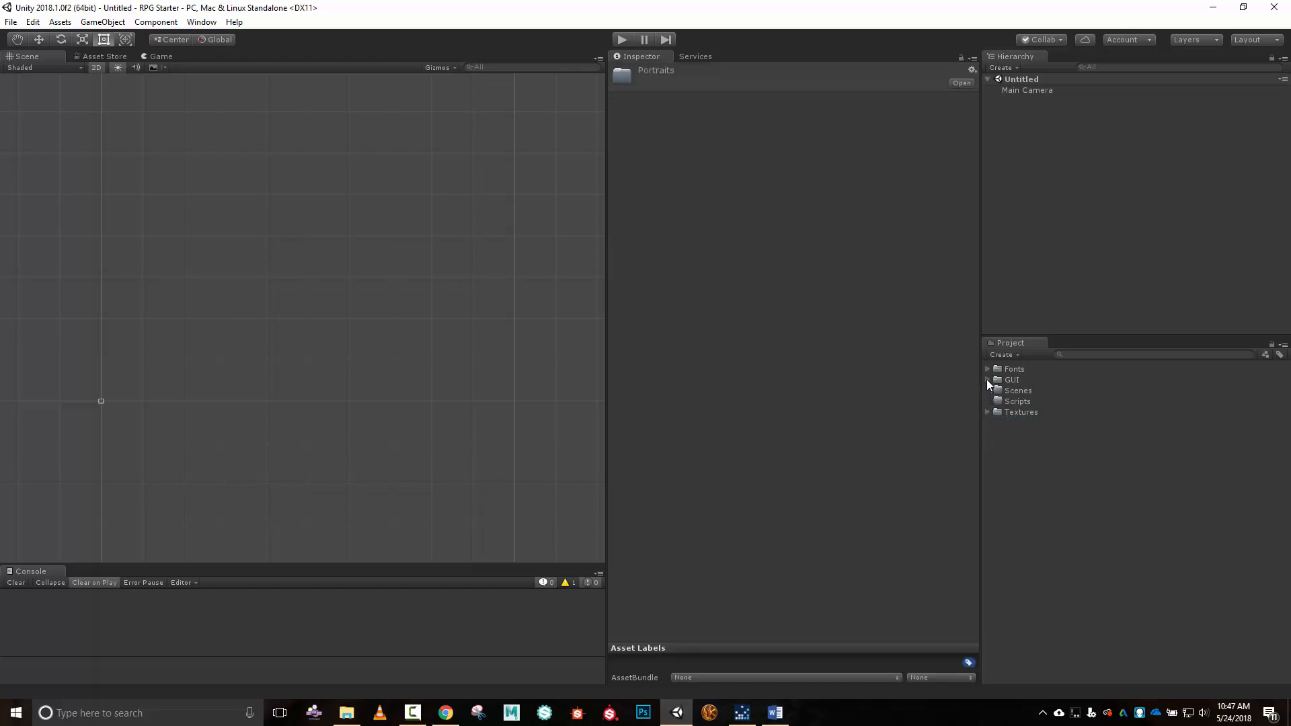
Examine the contents of the Menu, Icon and hpBar subfolders in the GUI folder.
click(987, 380)
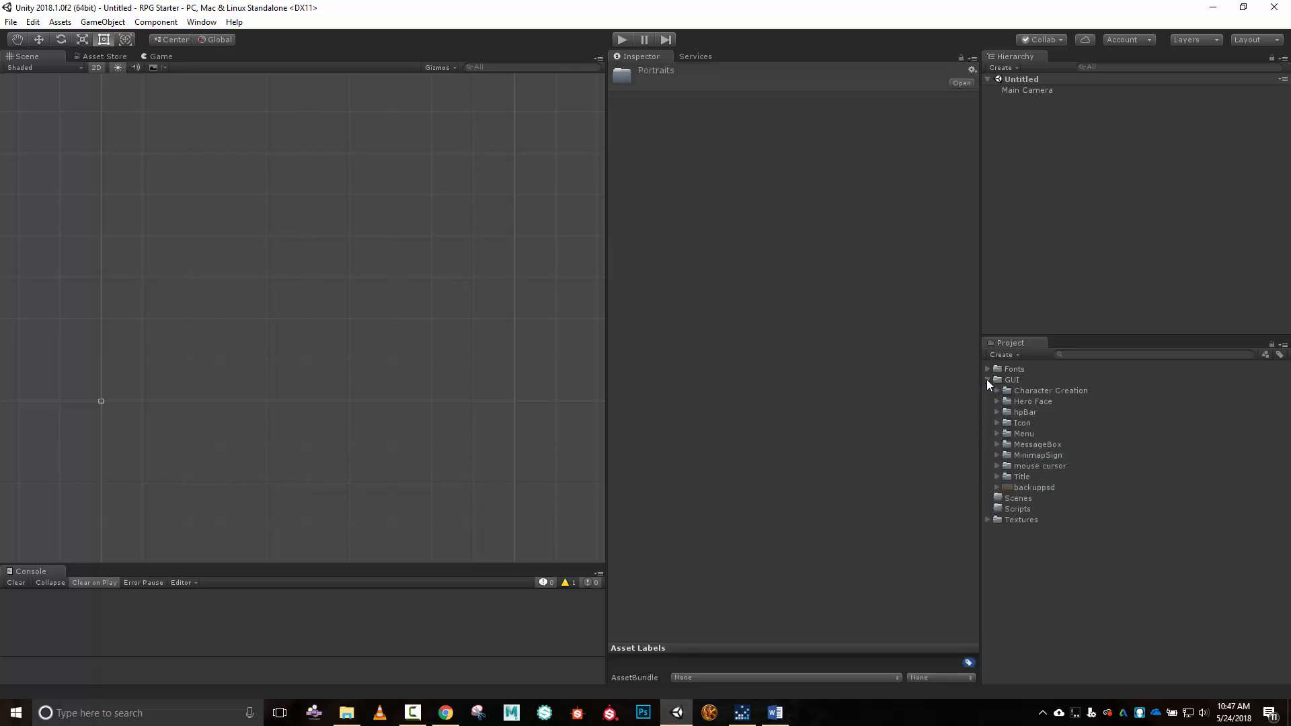
click(997, 433)
click(996, 434)
click(997, 422)
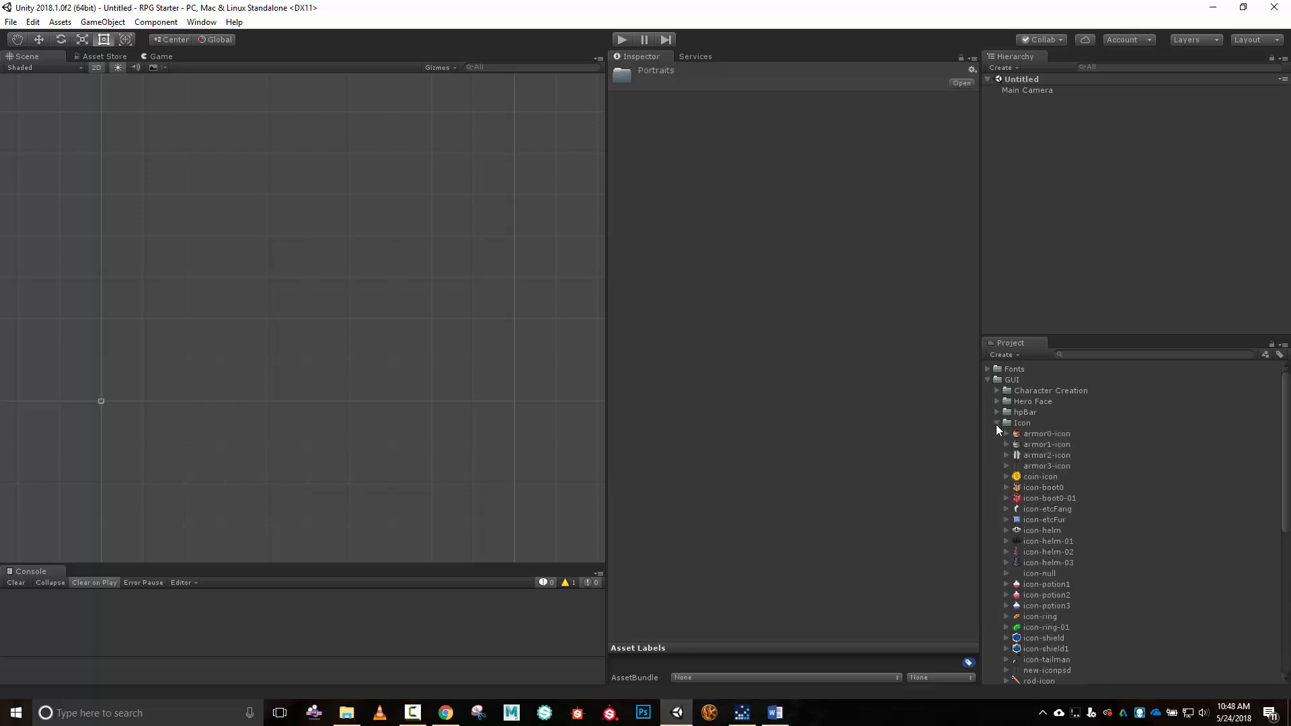
click(996, 423)
click(997, 413)
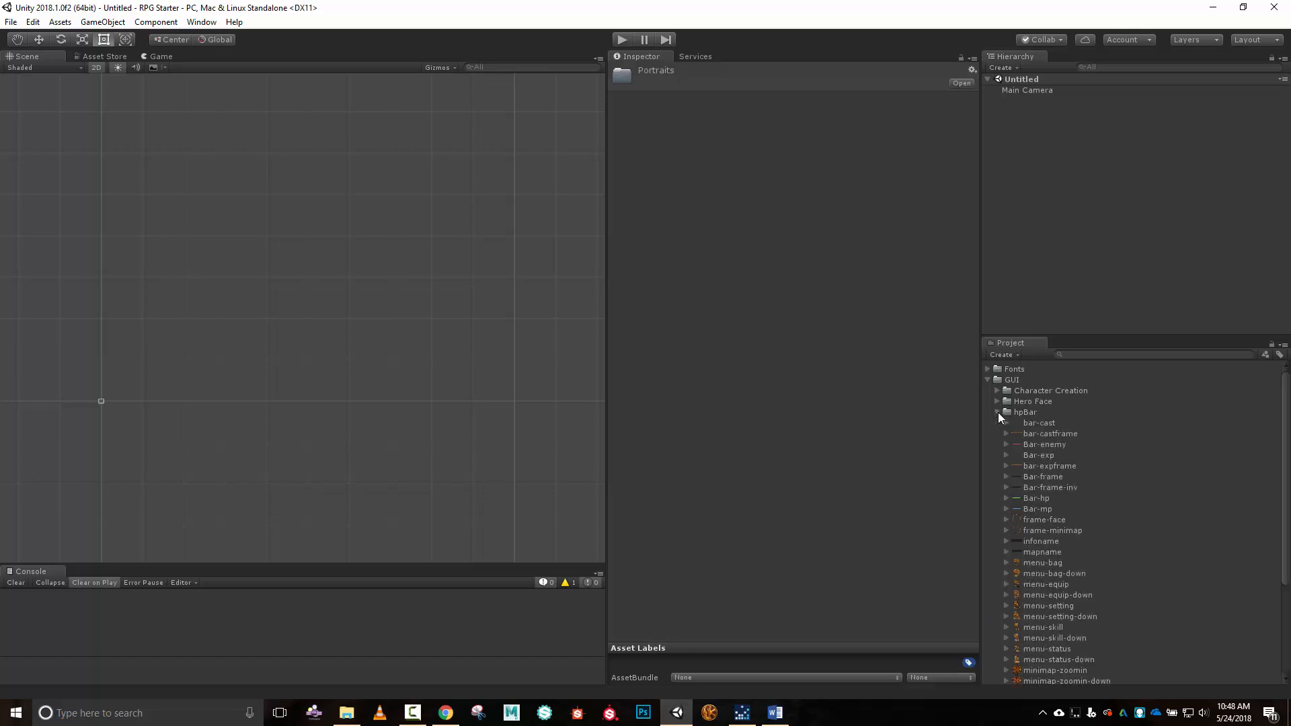
click(998, 413)
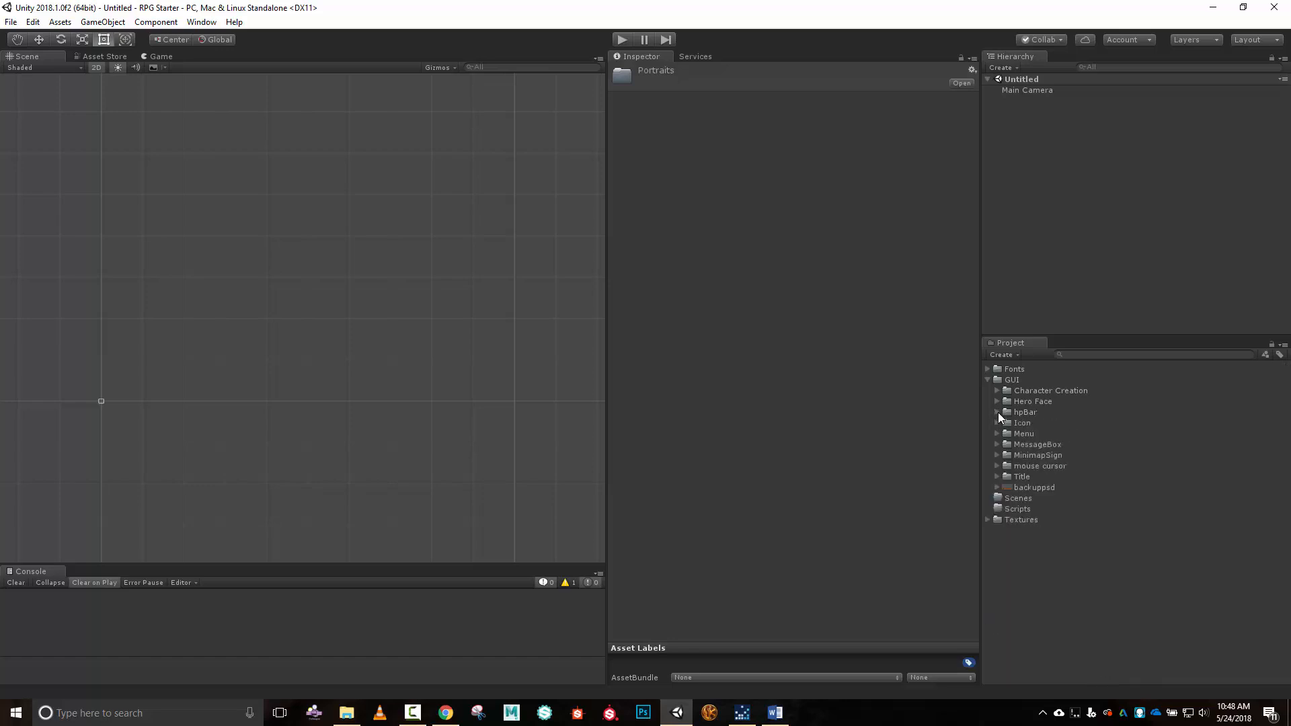
Preview the character images in the GUI's Hero Face subfolder, including magician, questkeeper, swordmans and weaponsmith, and collapse the subfolder.
click(996, 402)
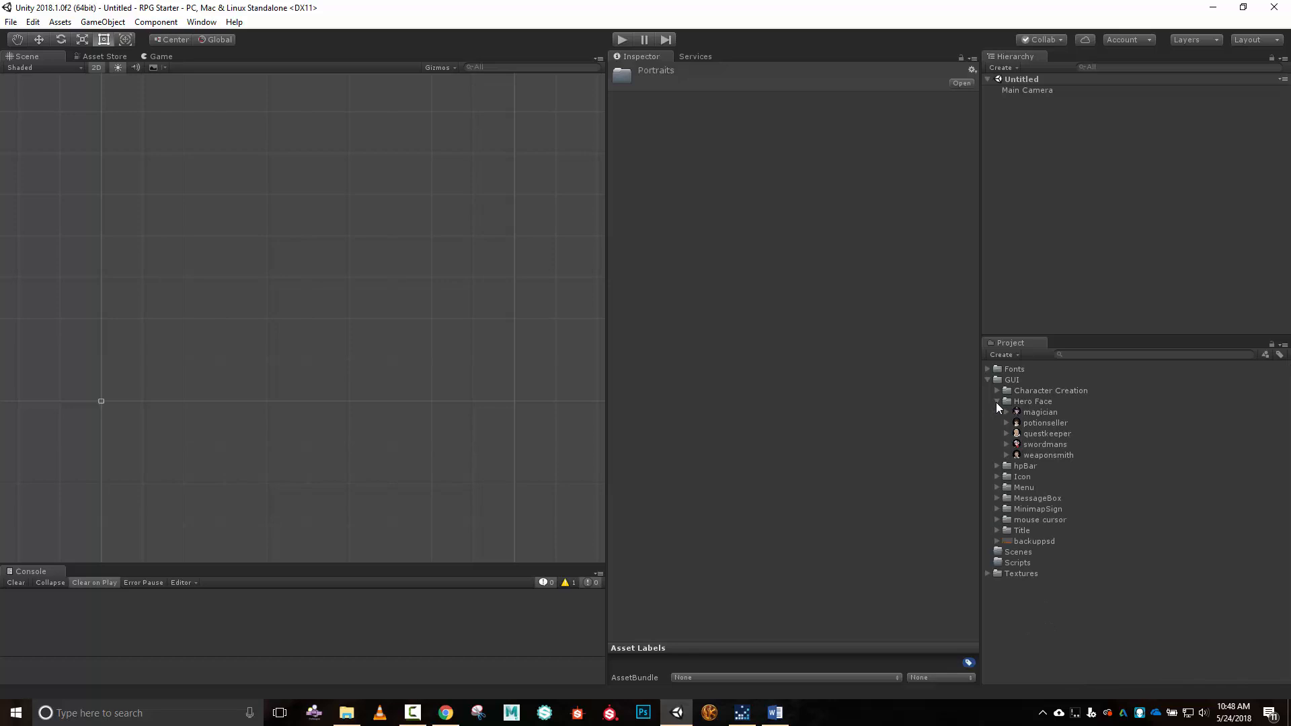
click(1026, 435)
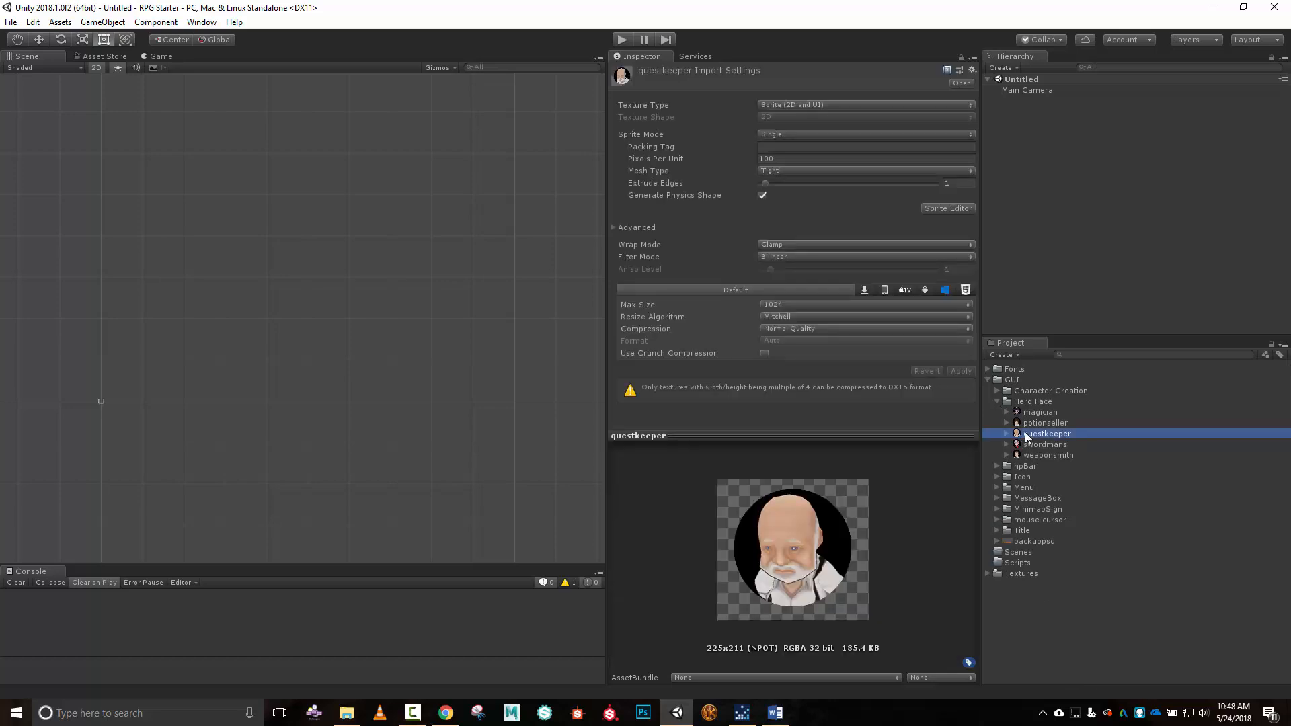
click(1029, 423)
click(1032, 412)
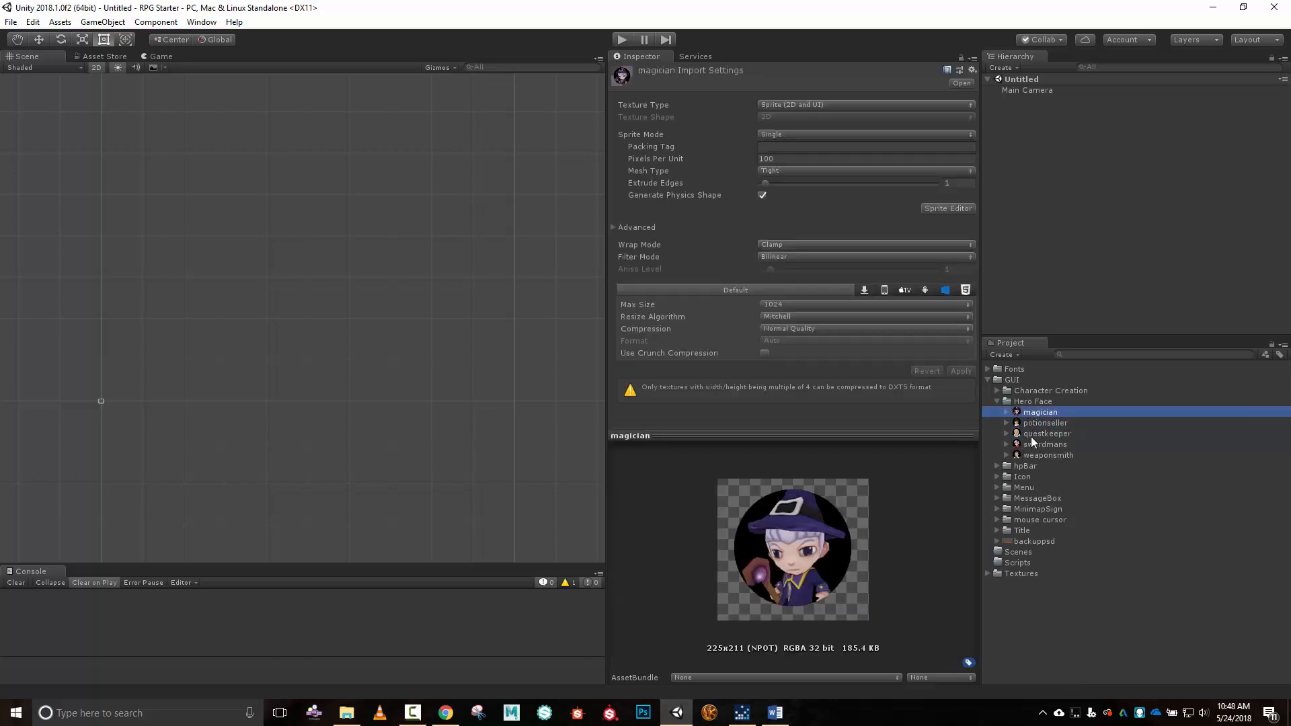
click(1037, 454)
click(1037, 445)
click(1039, 434)
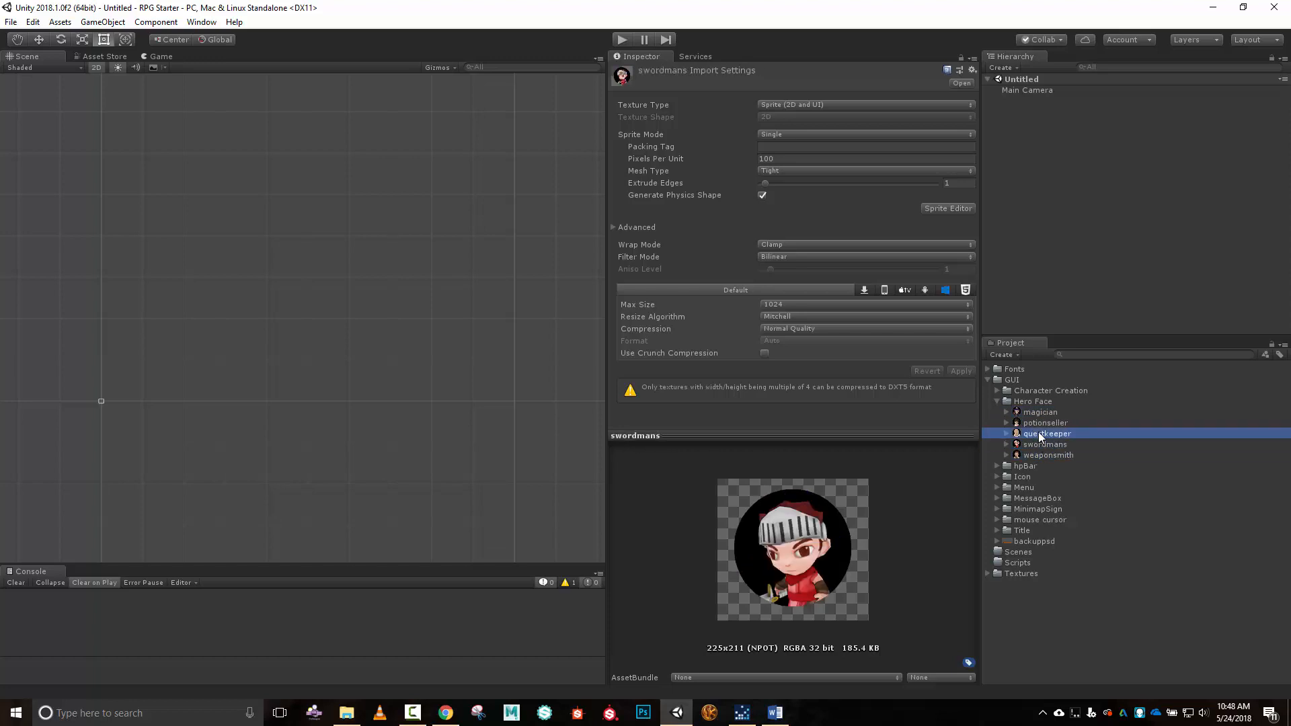
click(1036, 423)
click(1035, 412)
click(1038, 434)
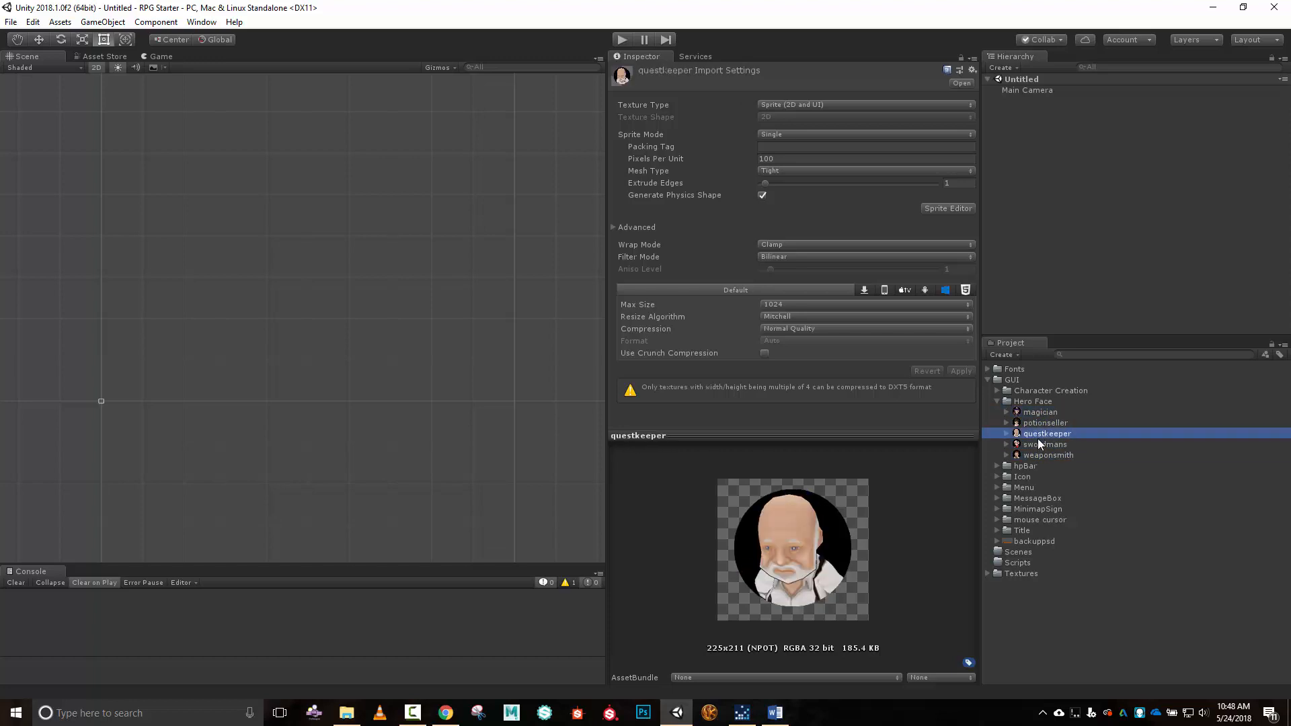
click(1036, 455)
click(998, 403)
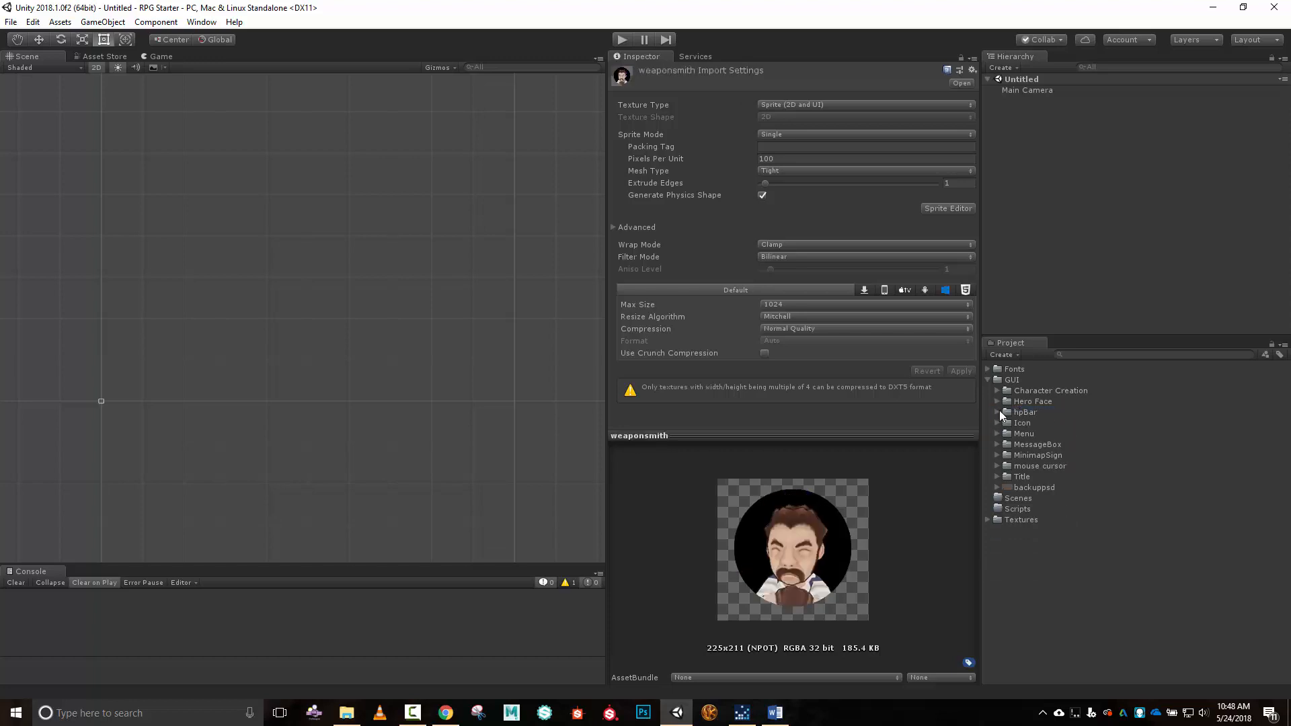
Check the backuppsd asset, collapse the GUI folder, and examine the Vecna fonts in the Fonts folder.
click(997, 487)
click(998, 487)
click(986, 380)
click(986, 370)
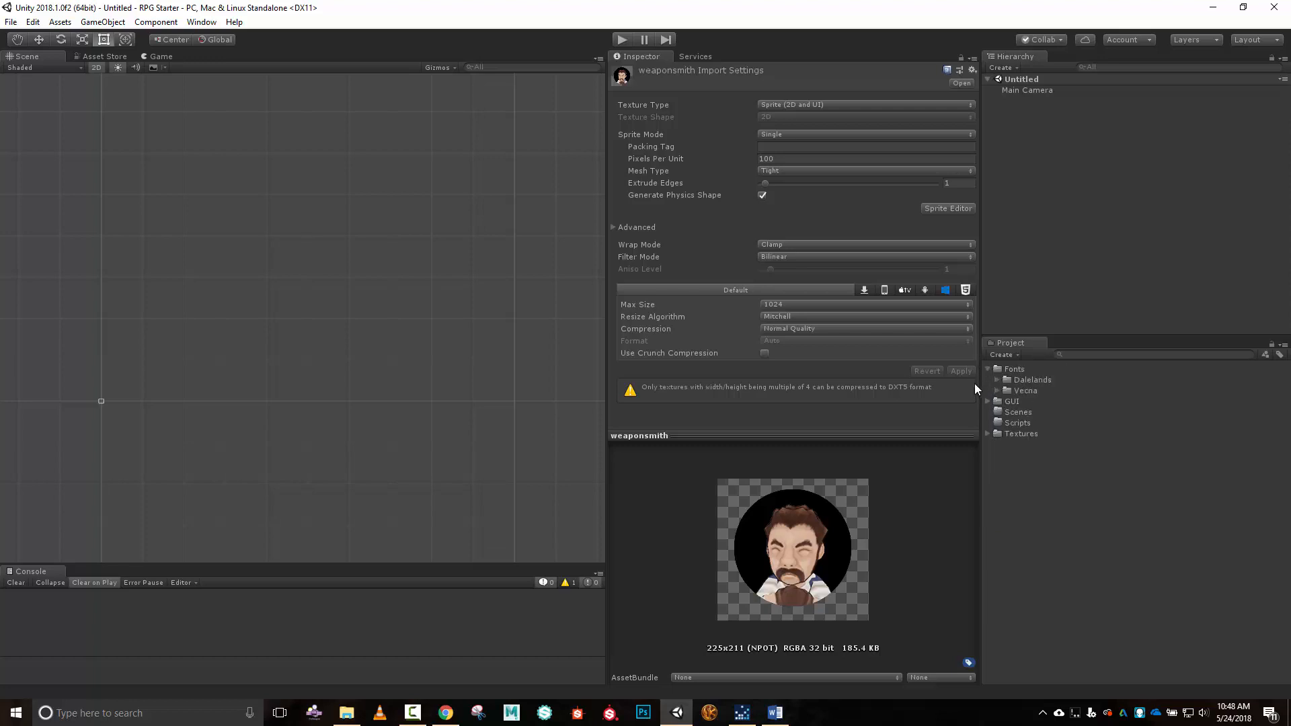
click(997, 391)
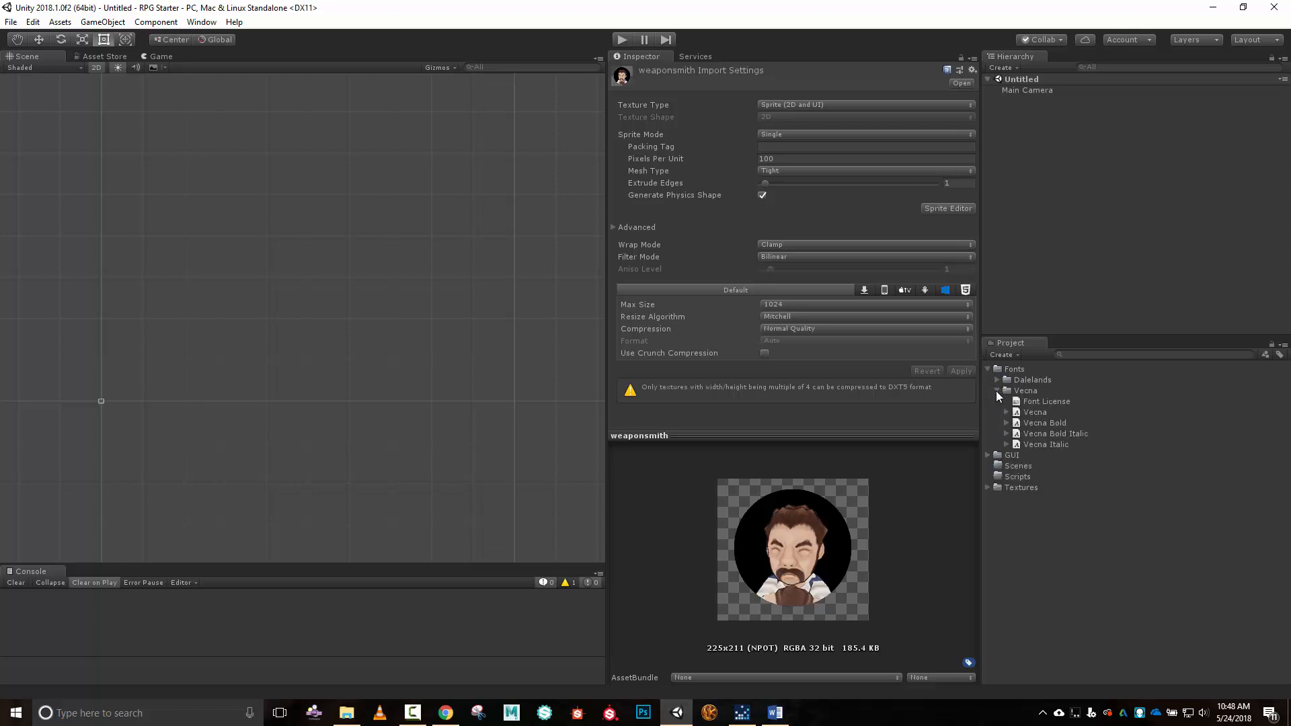
Collapse the Vecna and Fonts folders, and check the project's Scripts and Scenes folders.
click(996, 390)
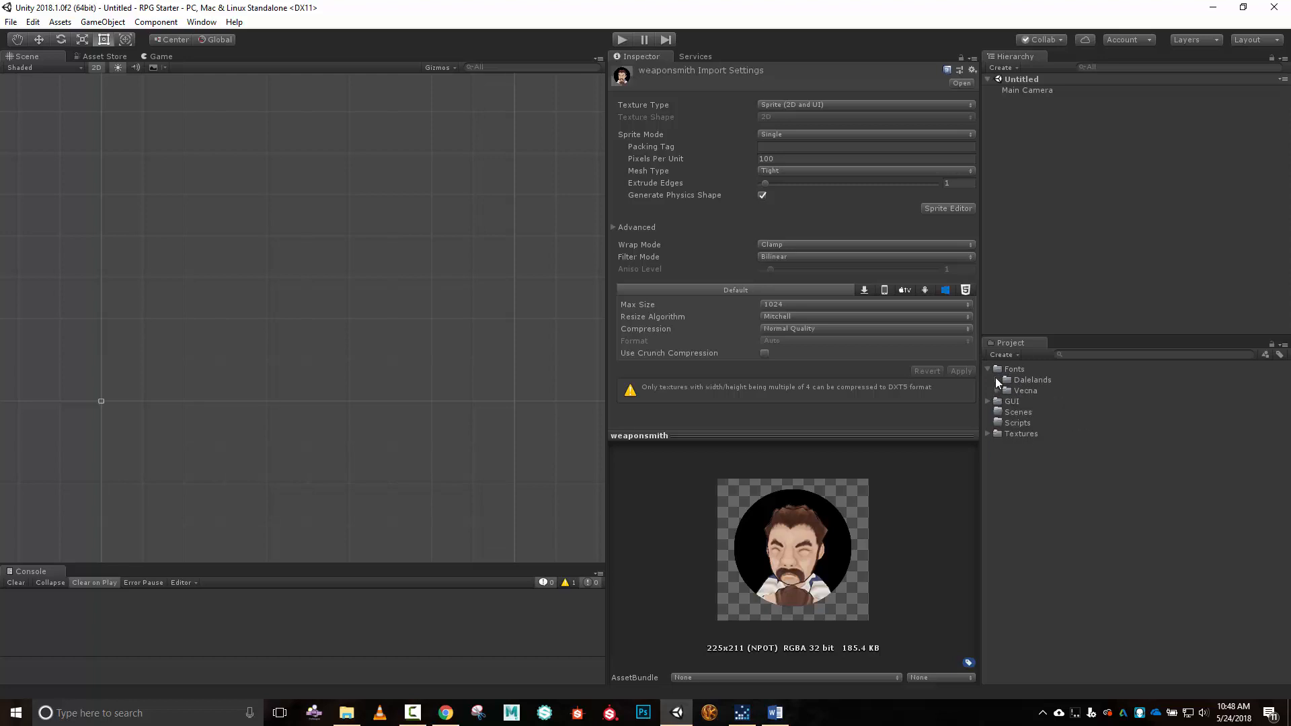
click(988, 369)
click(1027, 400)
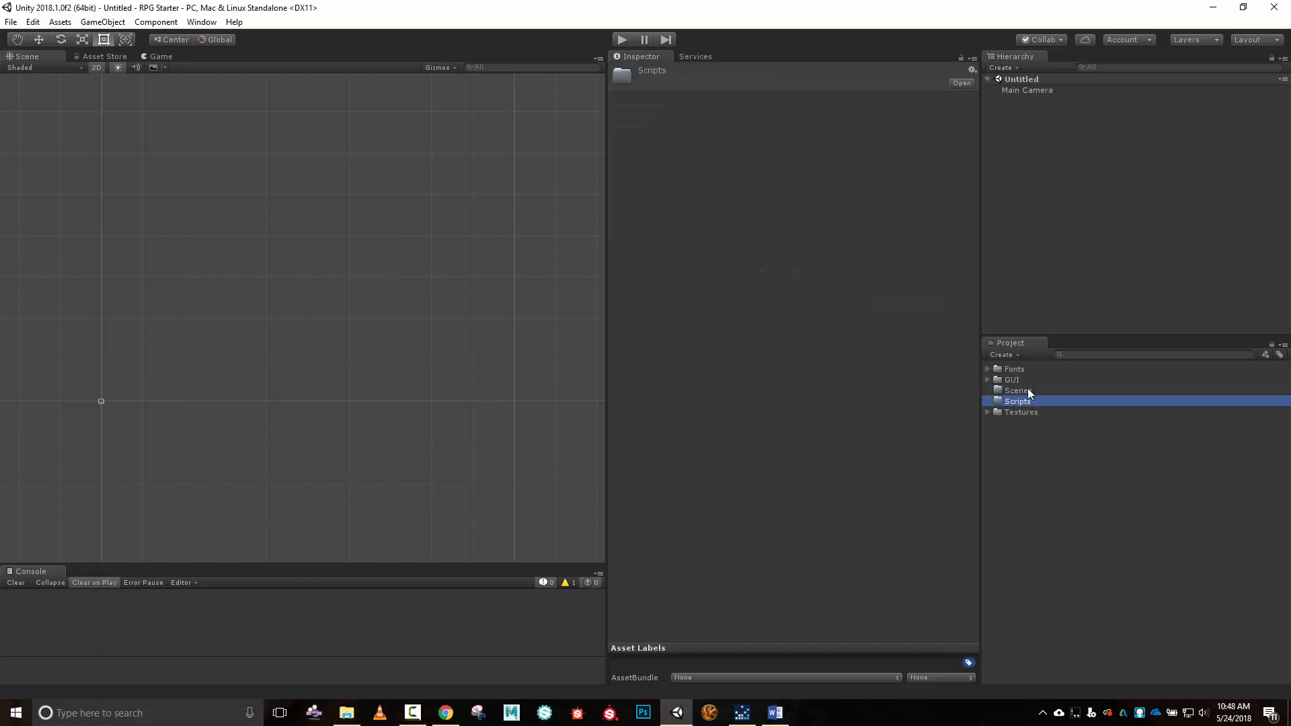
click(1031, 391)
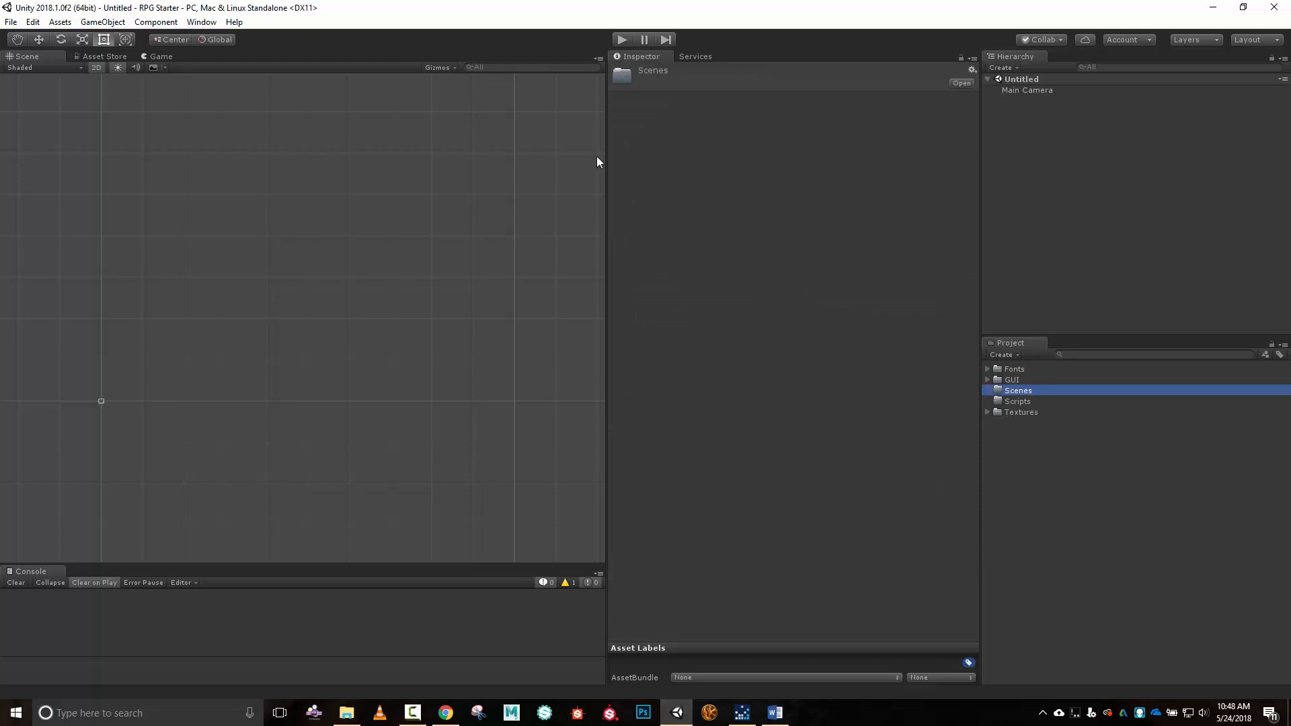
Widen the Scene view and save the current scene as Character_Creation in the Scenes folder.
drag(609, 161, 952, 143)
click(11, 23)
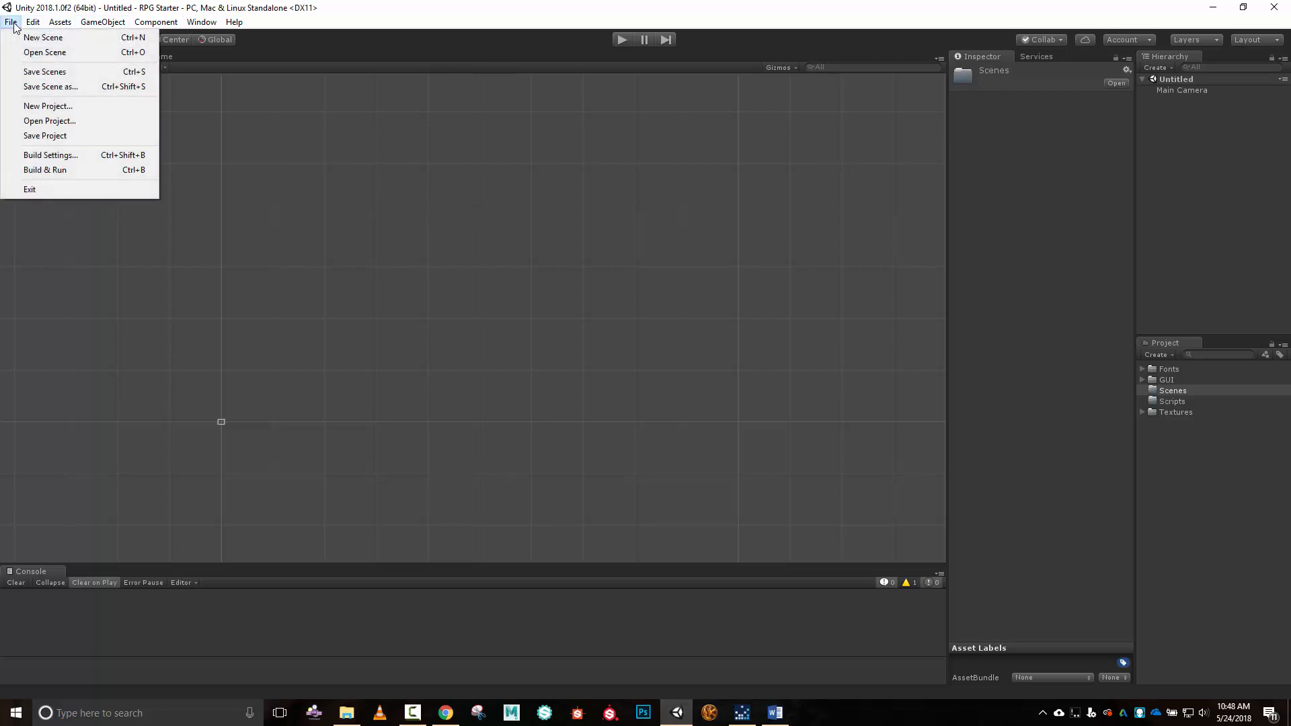
click(42, 87)
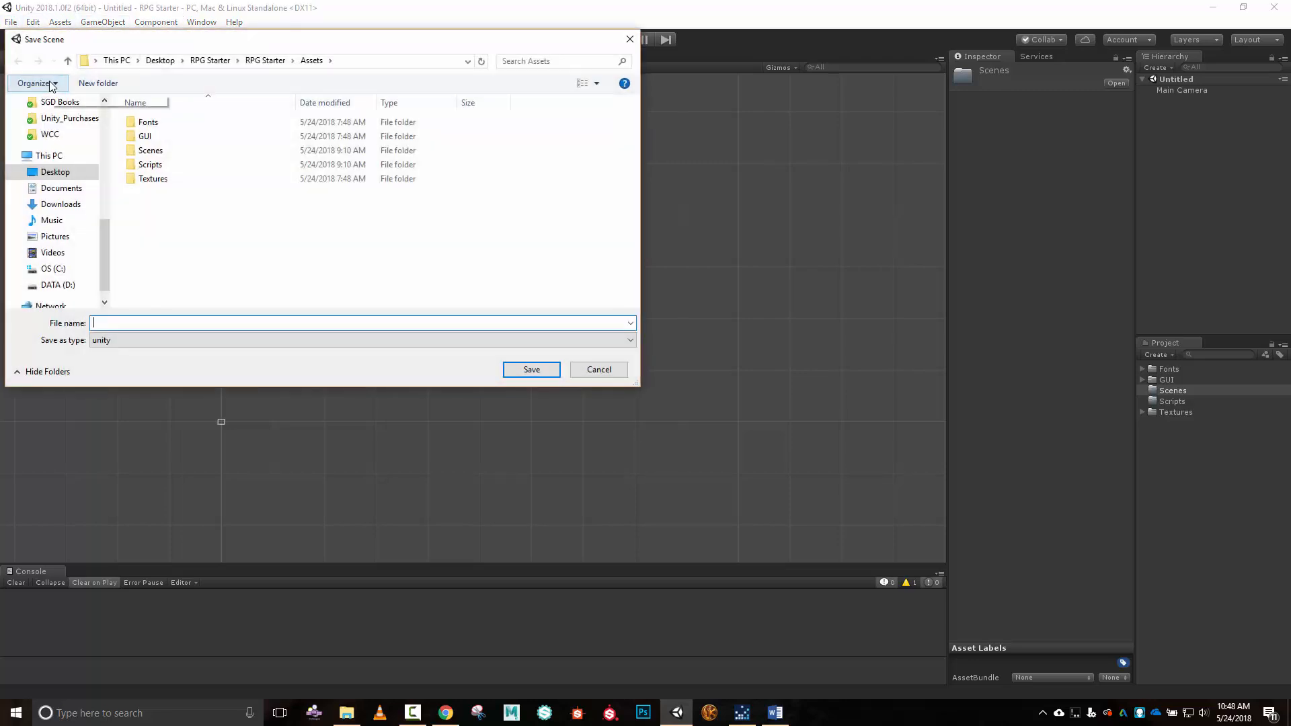
double_click(152, 151)
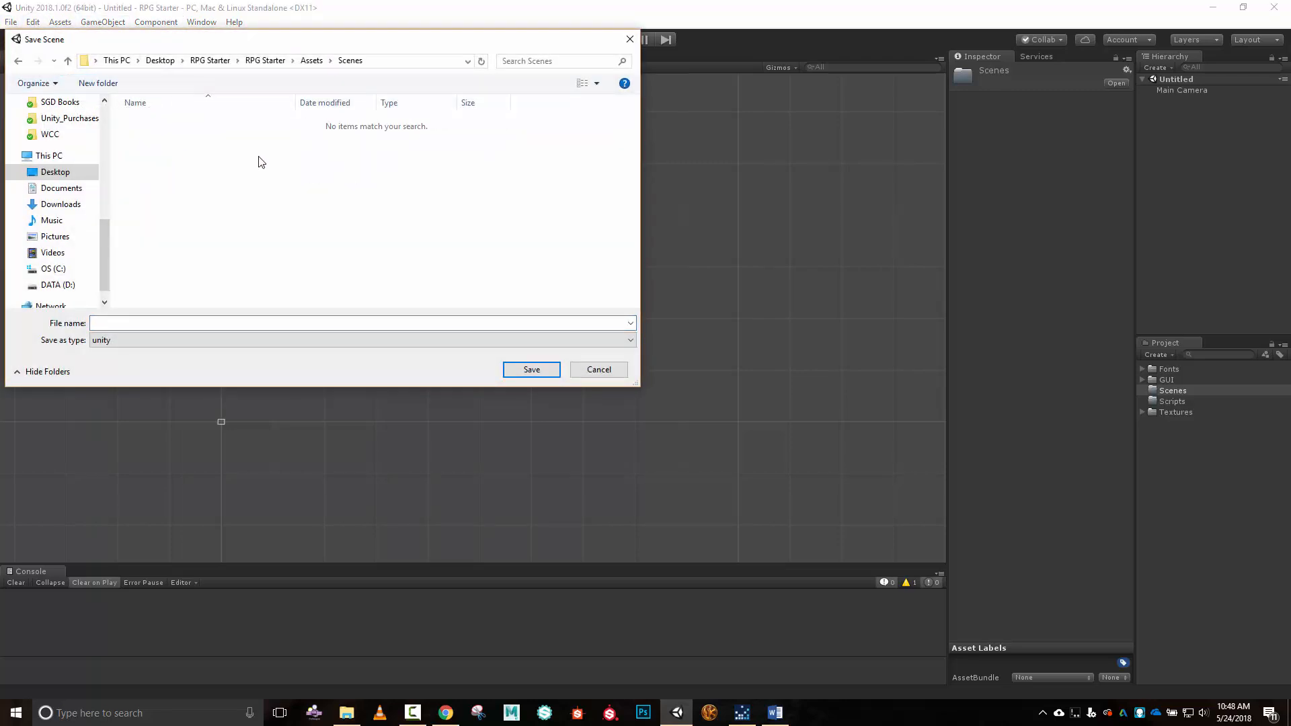
click(353, 318)
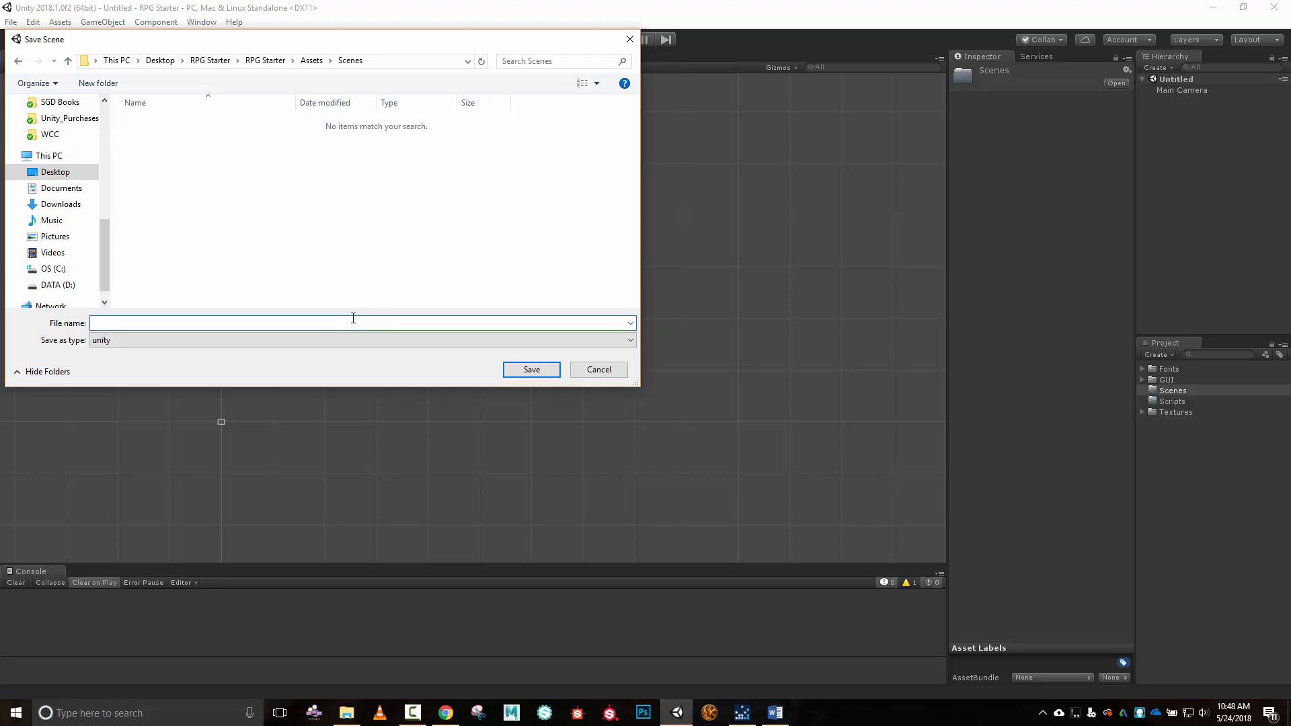
text(Character_Creation)
key(Return)
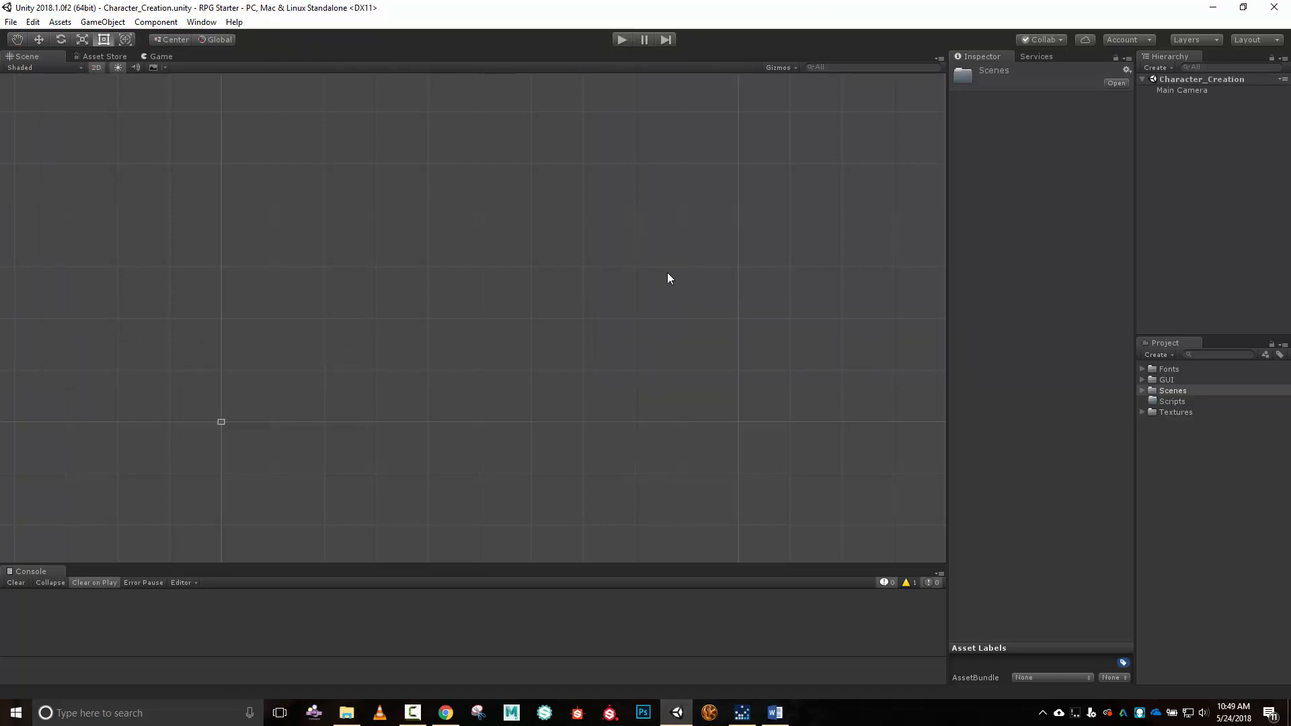
Check the build tasks in the Word document, and add a UI Canvas to the Character_Creation scene in Unity.
click(775, 712)
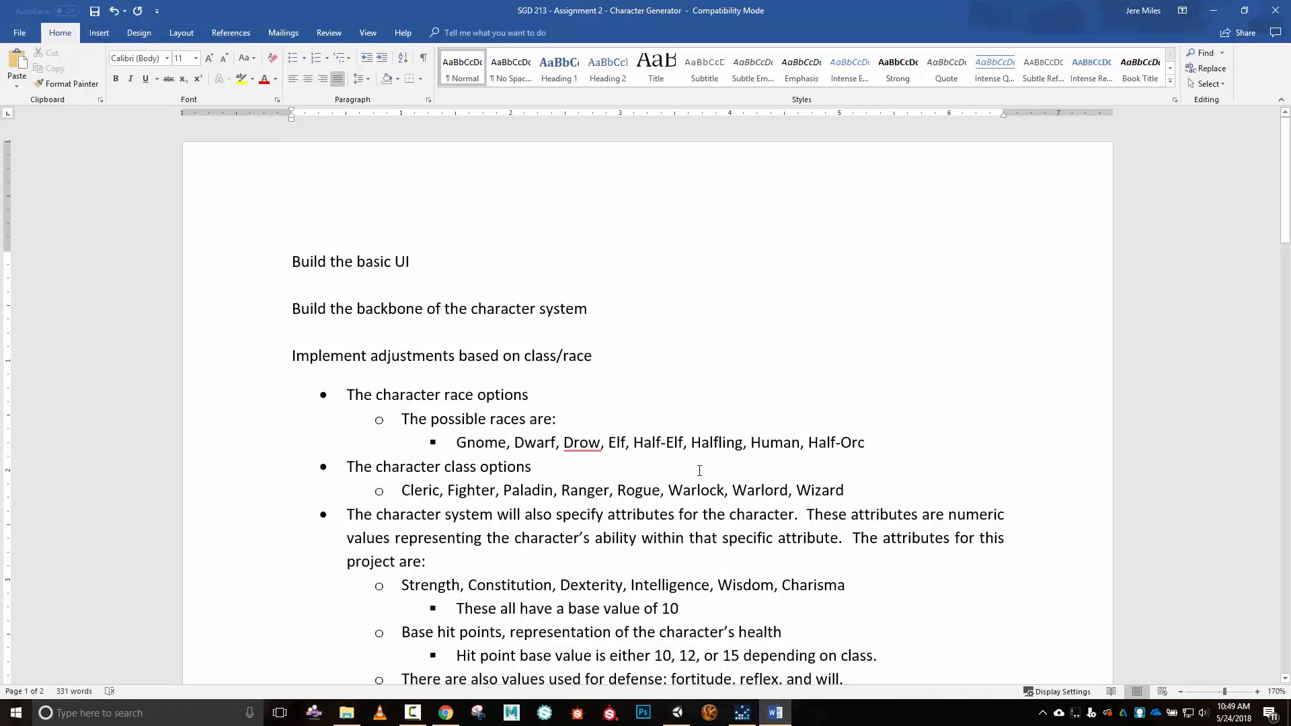
click(1214, 11)
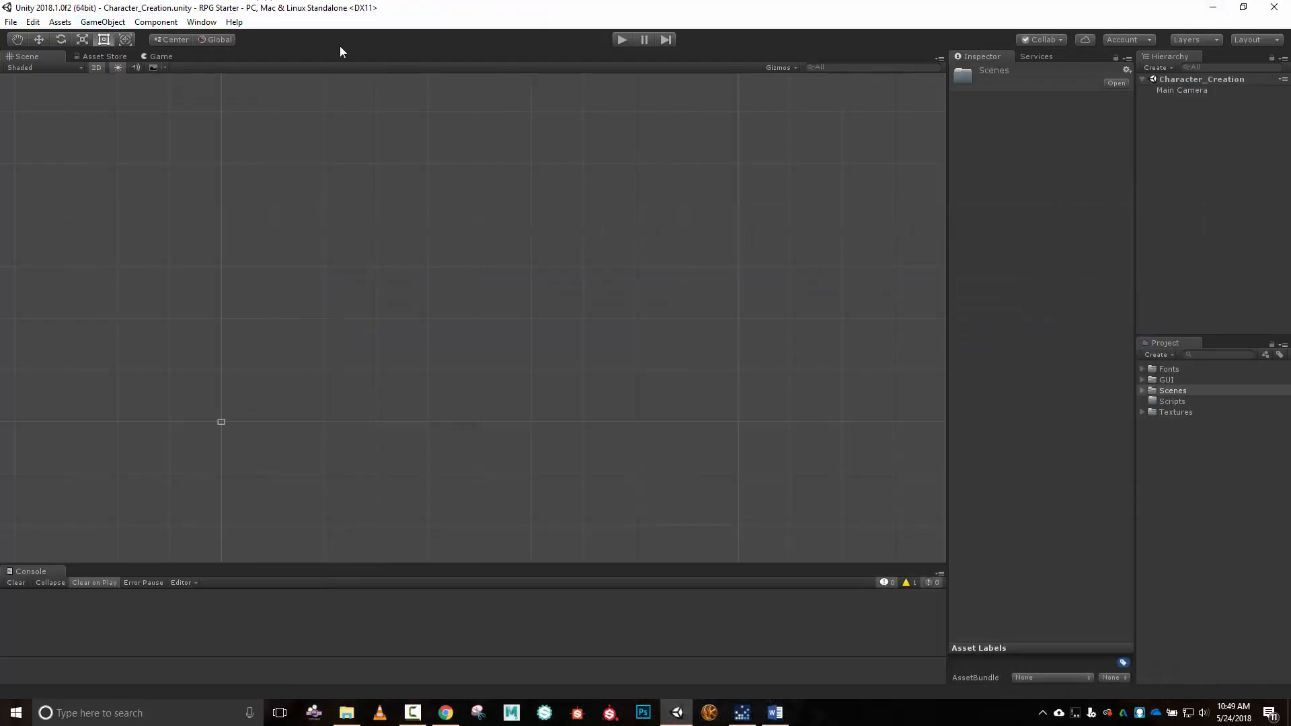
right_click(1233, 163)
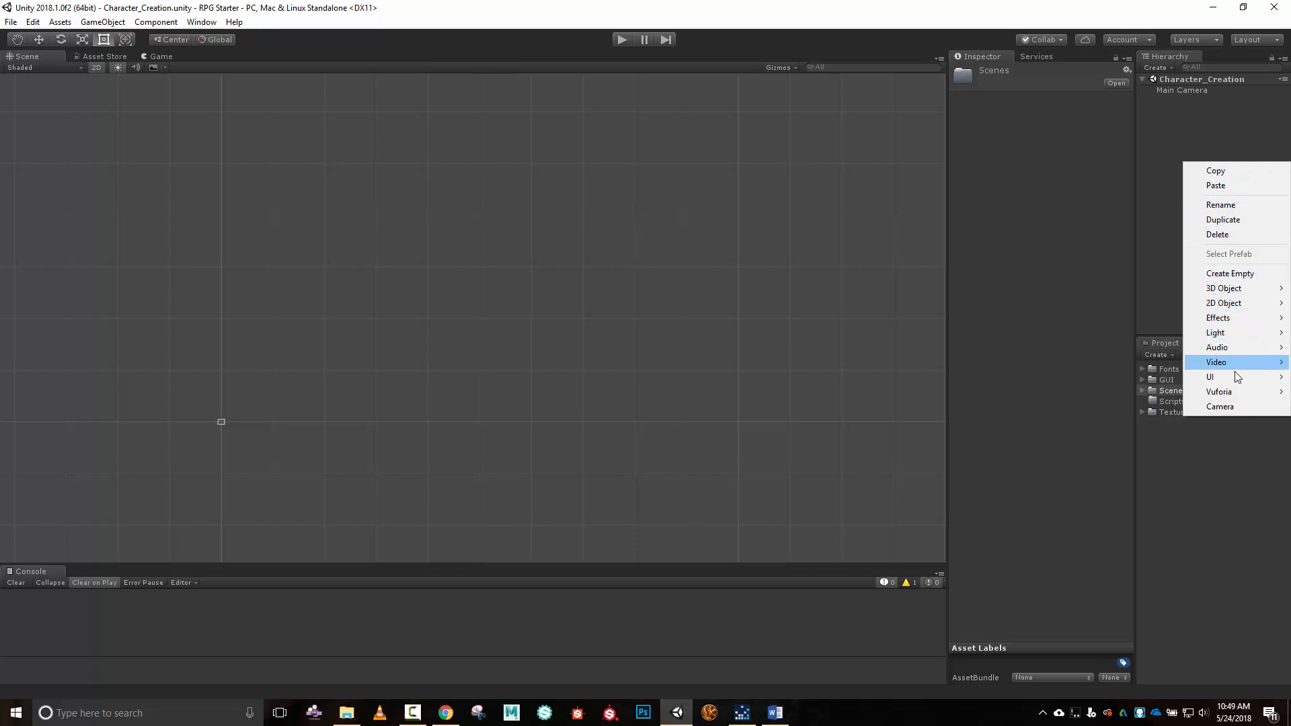
mouse_move(1234, 377)
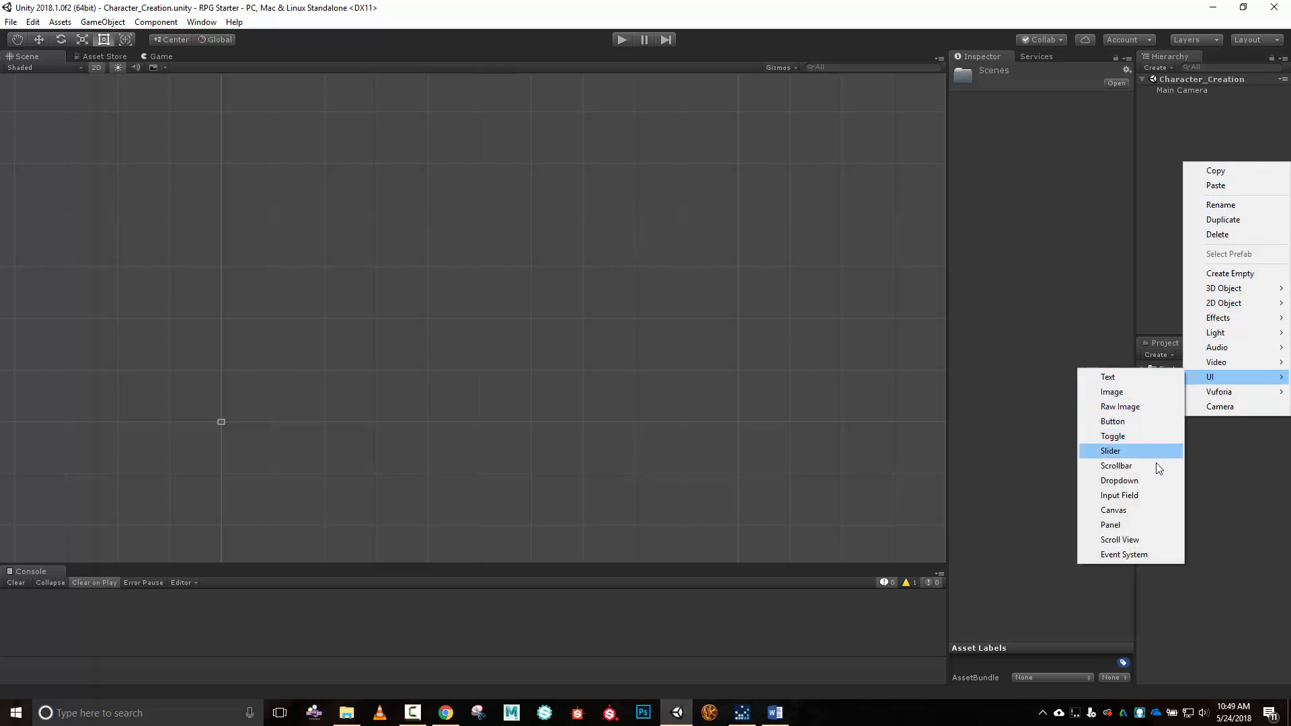
click(1144, 509)
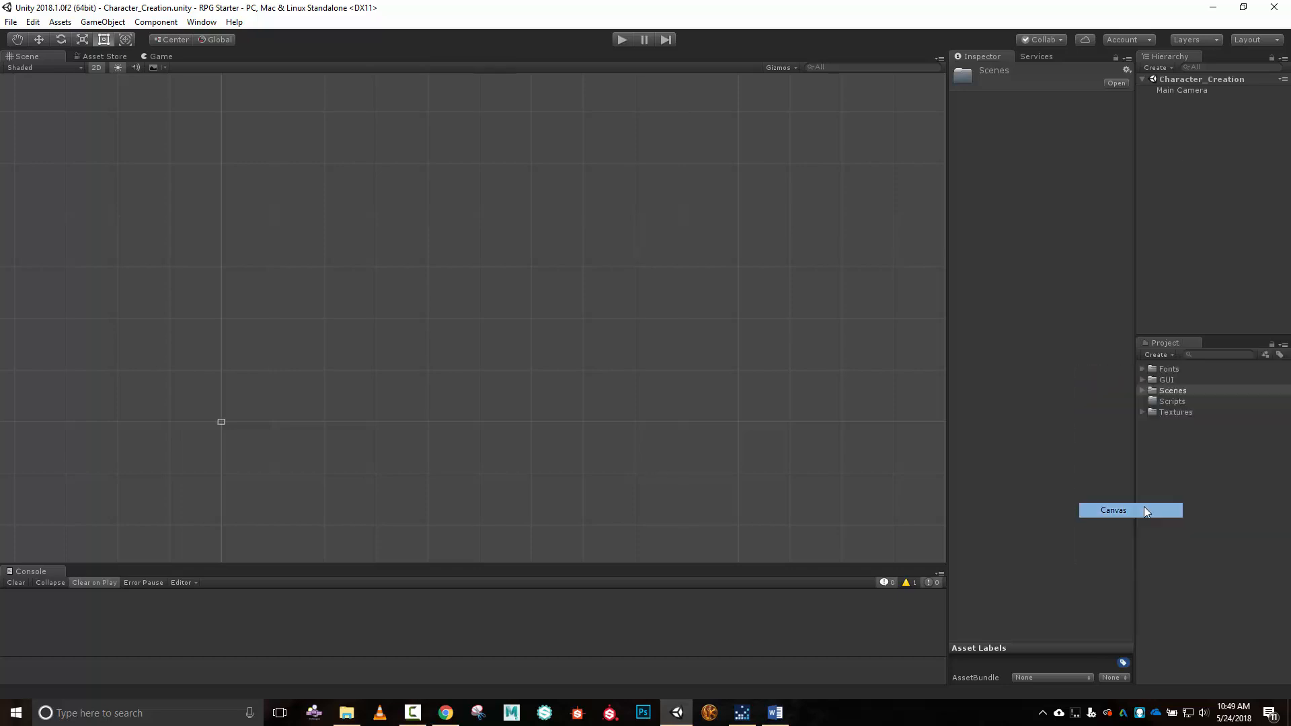
Set the Game view's display resolution to Standalone (1024x768).
click(156, 57)
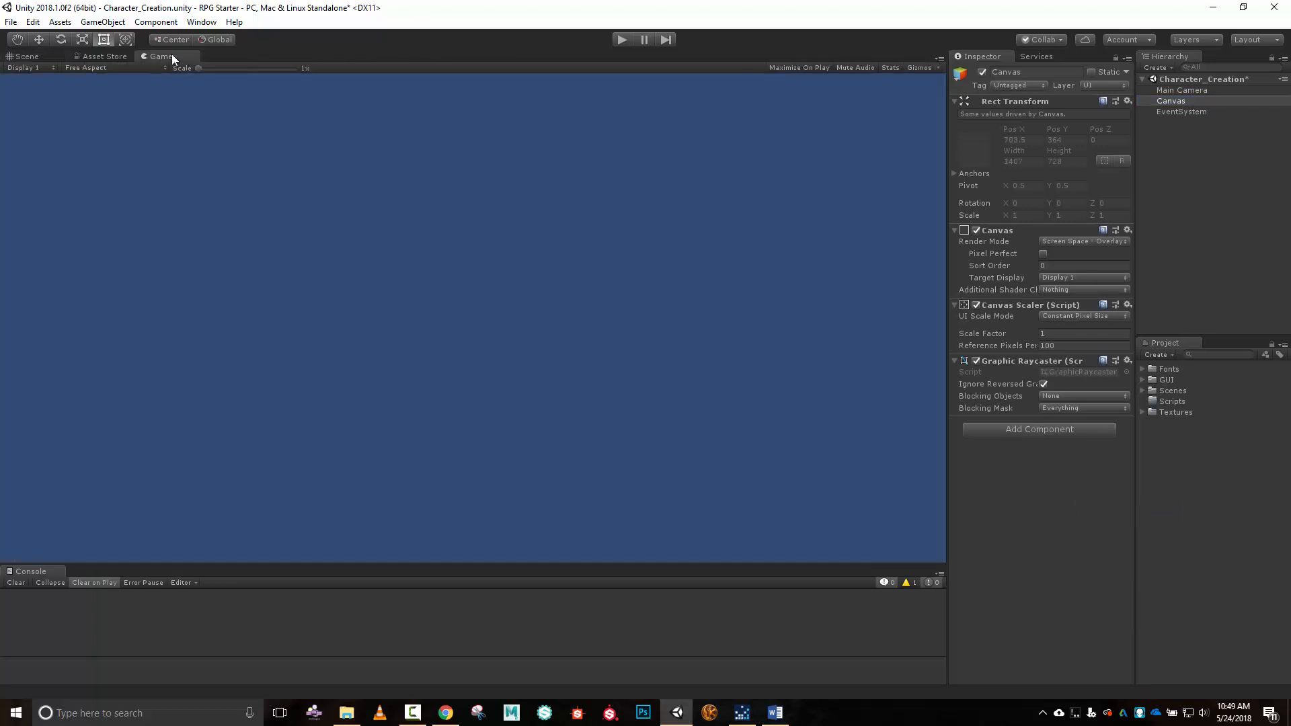
click(158, 67)
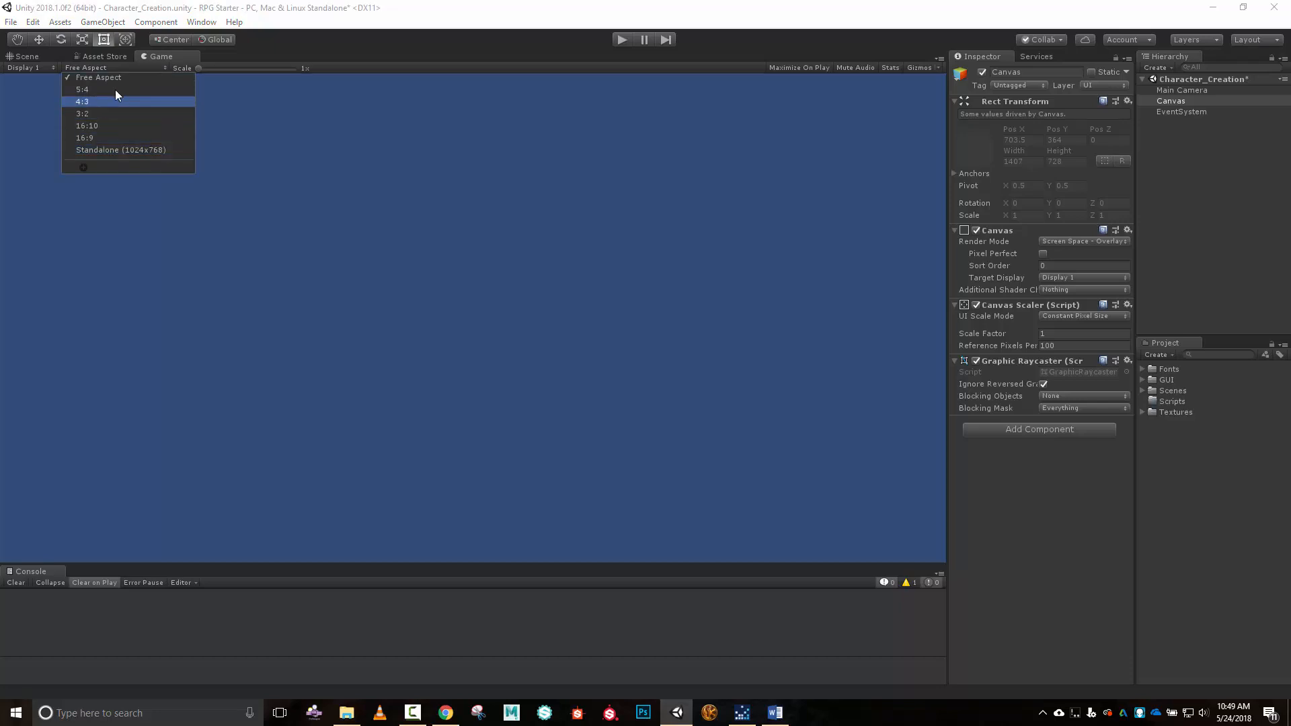
click(132, 150)
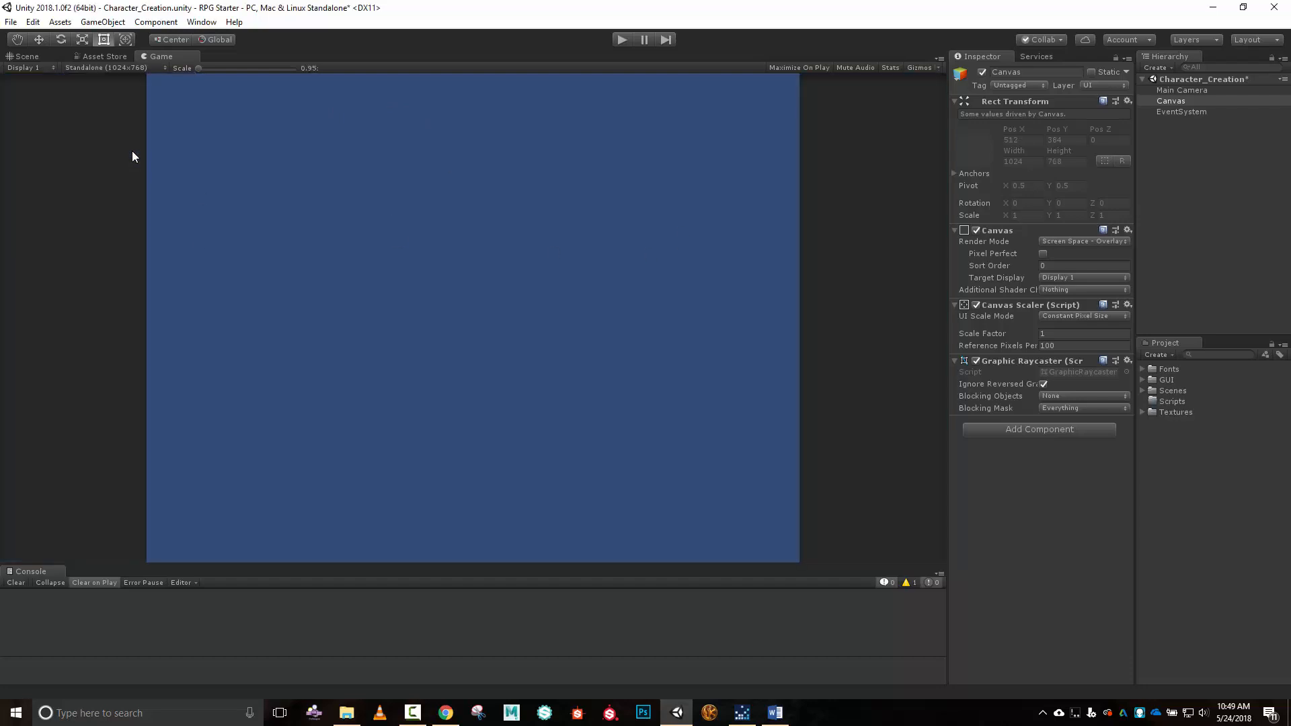
Return to the Scene view and frame the entire canvas.
click(24, 57)
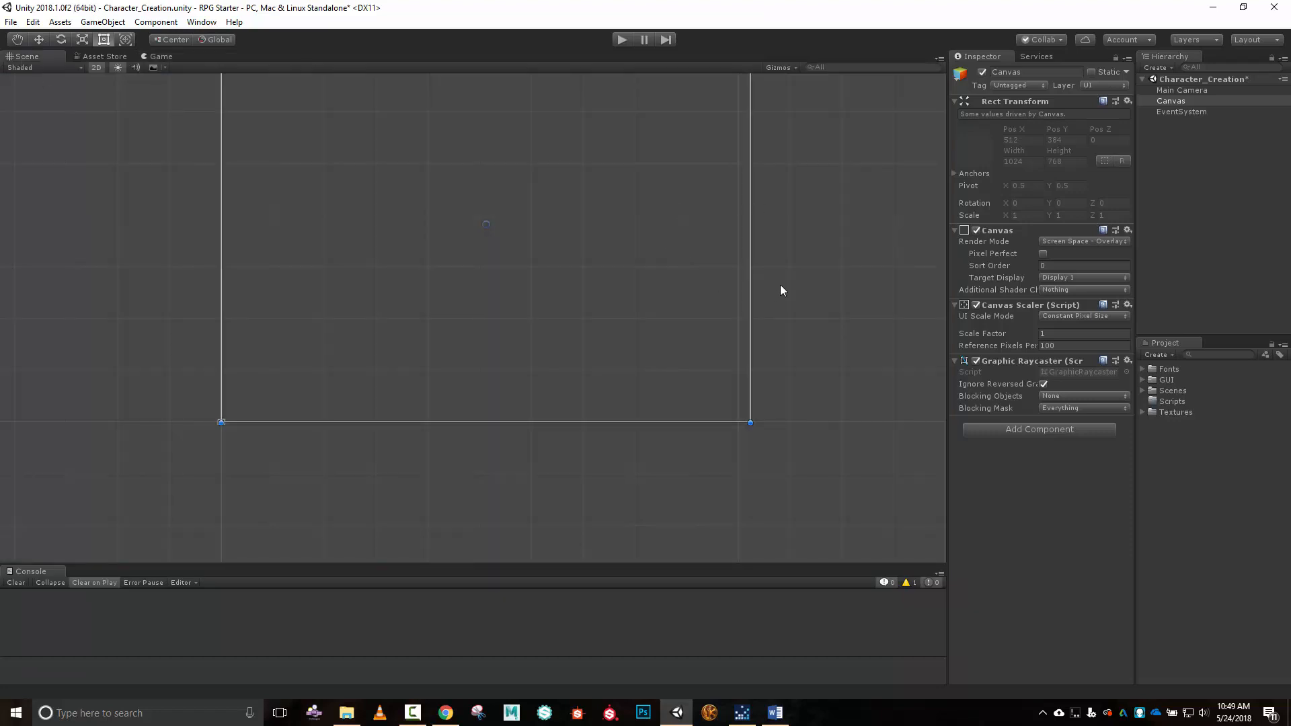
double_click(1169, 101)
scroll(573, 312, up, 5)
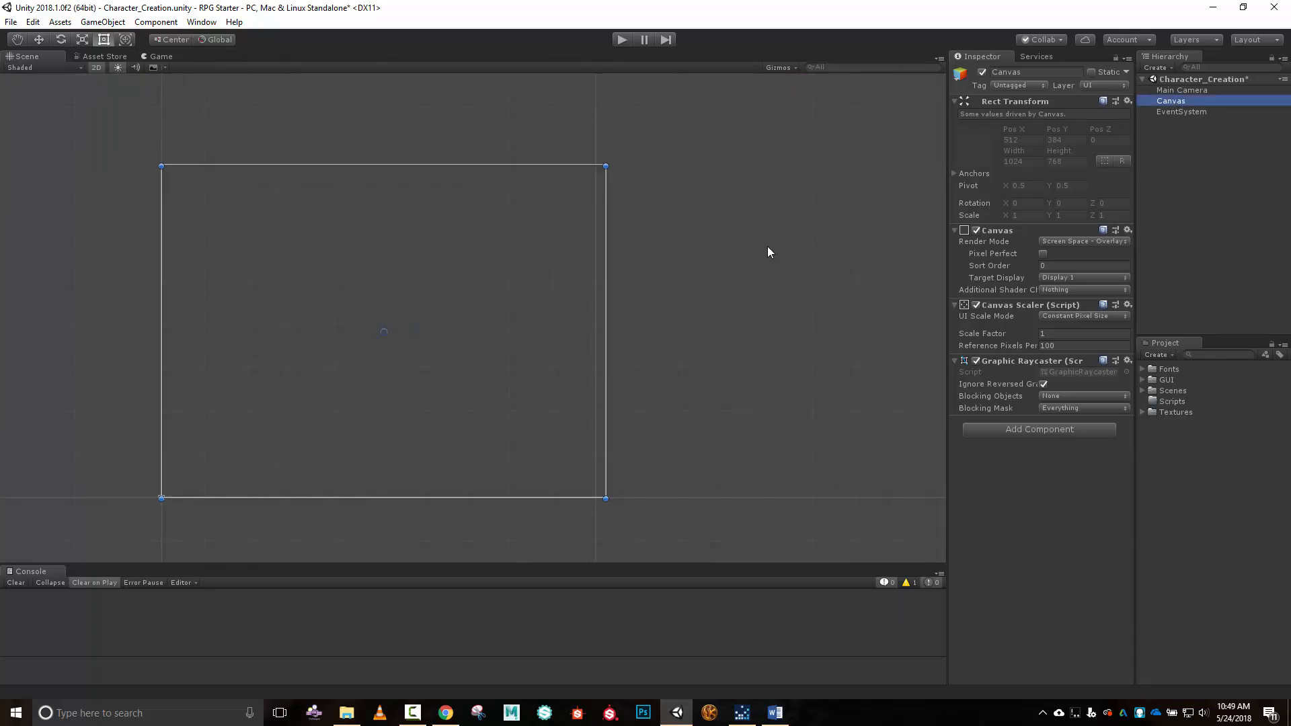
middle_drag(695, 305, 786, 288)
scroll(778, 294, up, 2)
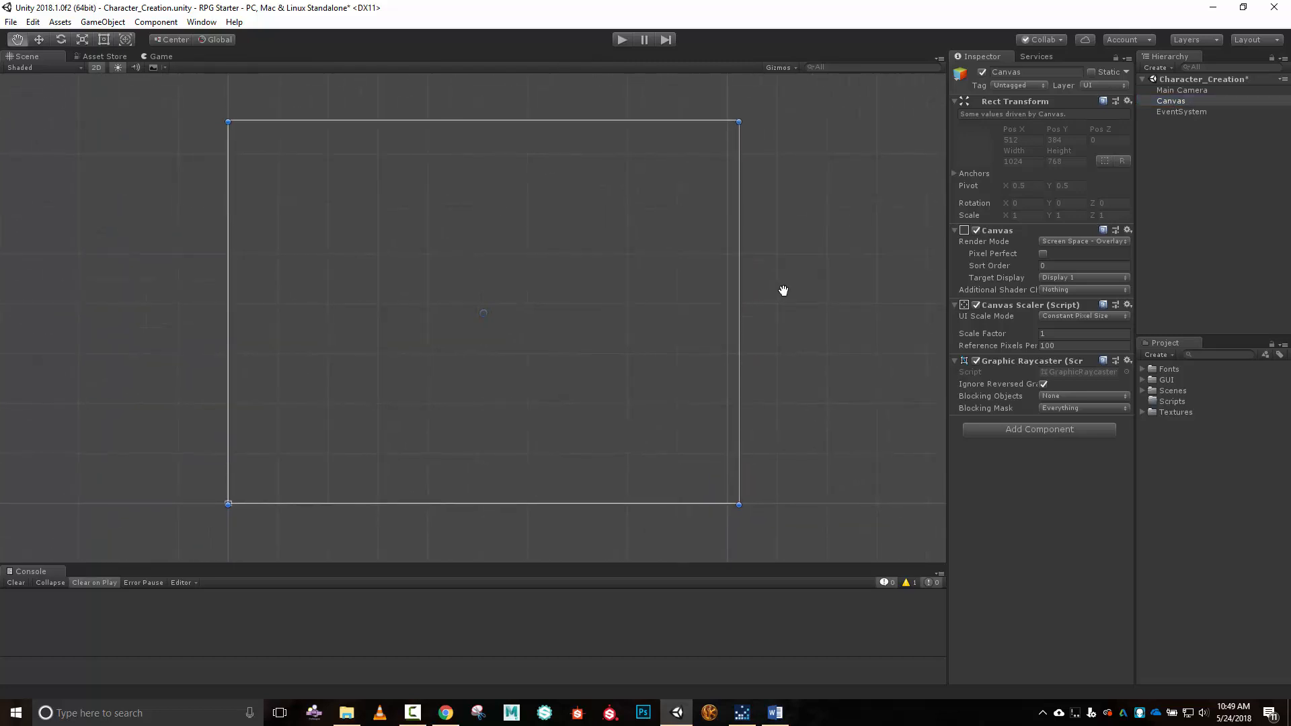
scroll(778, 300, up, 1)
scroll(780, 300, up, 1)
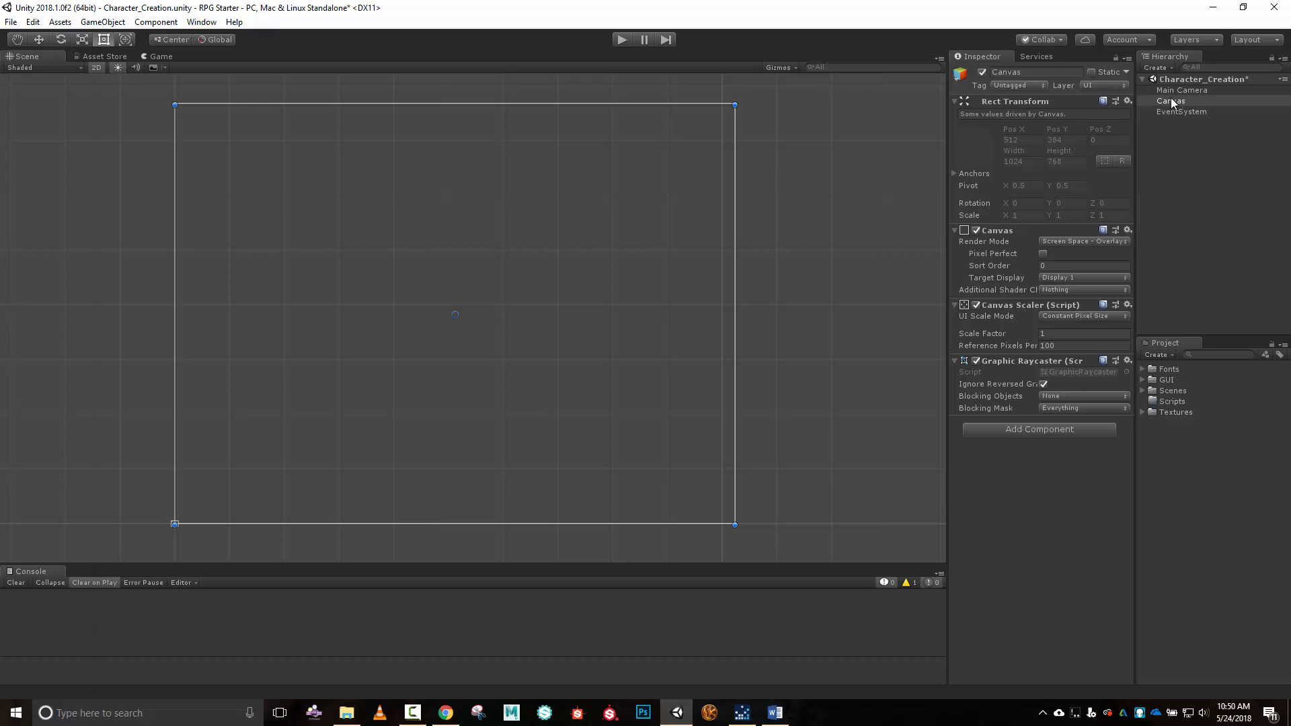
Set the canvas's UI Scale Mode to Scale With Screen Size with a reference resolution of 1024 by 768.
click(1078, 316)
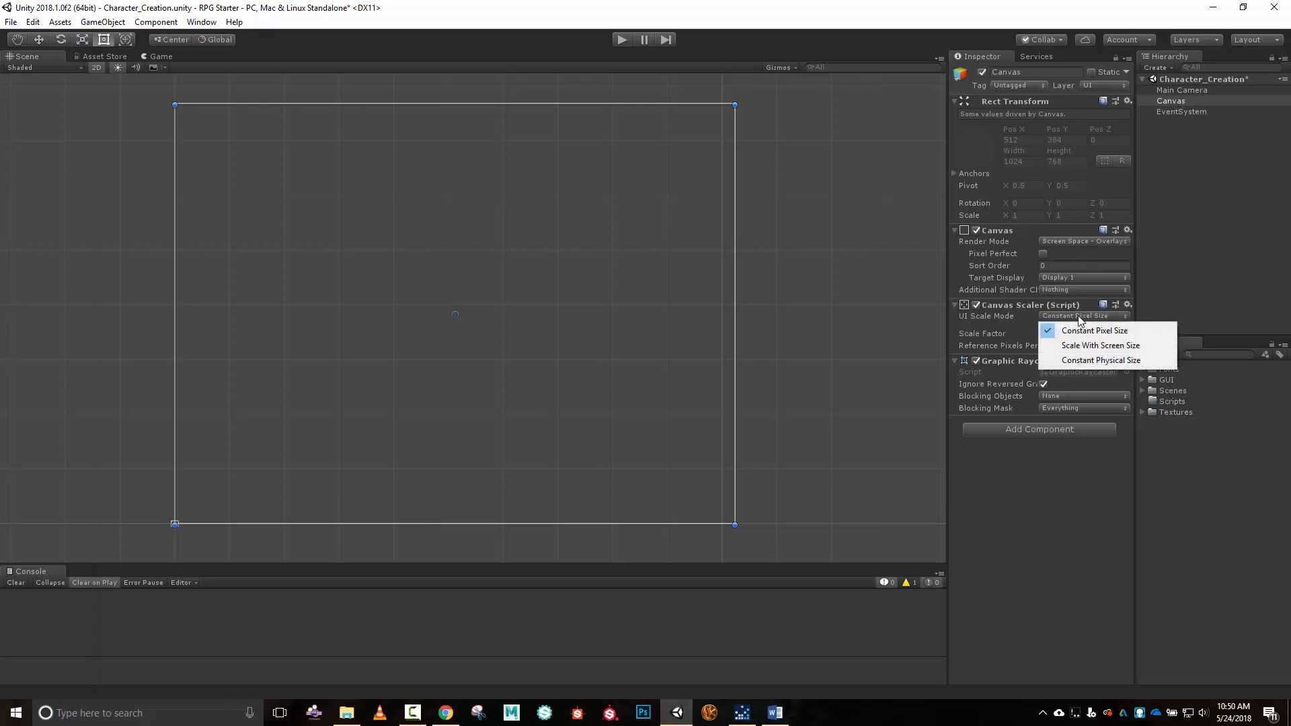
click(1091, 345)
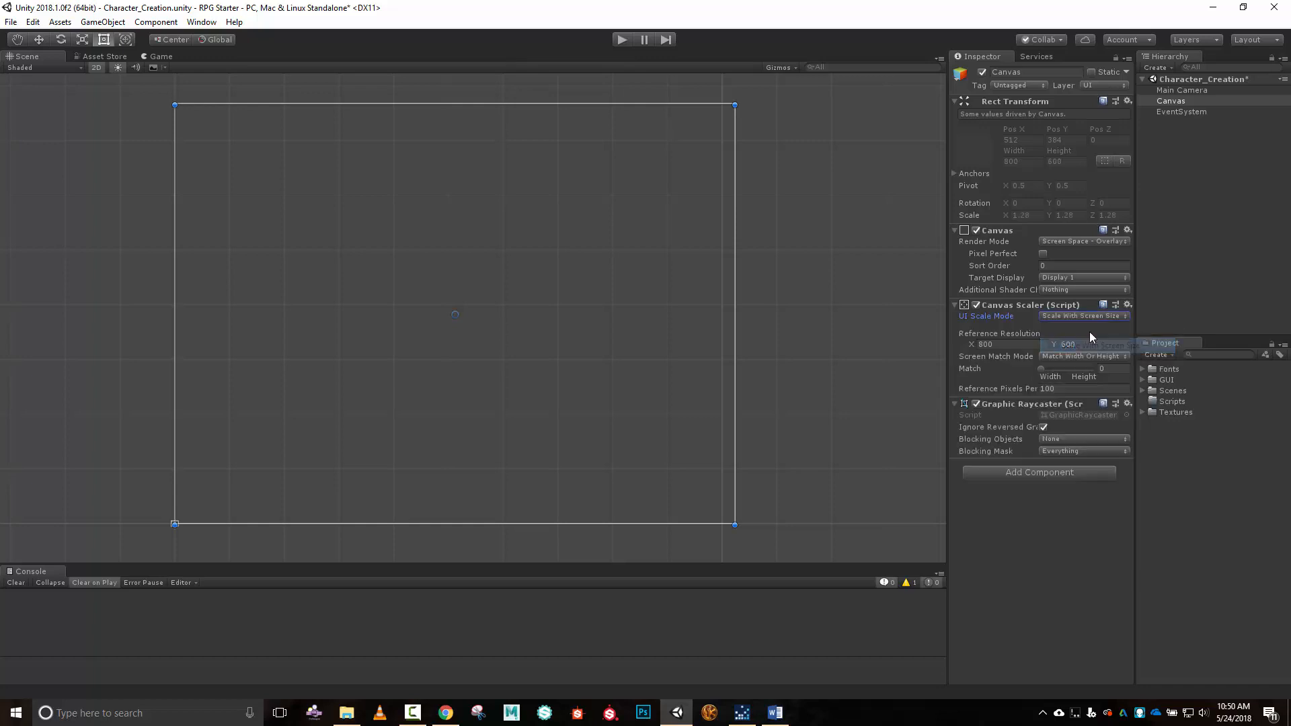
click(1028, 345)
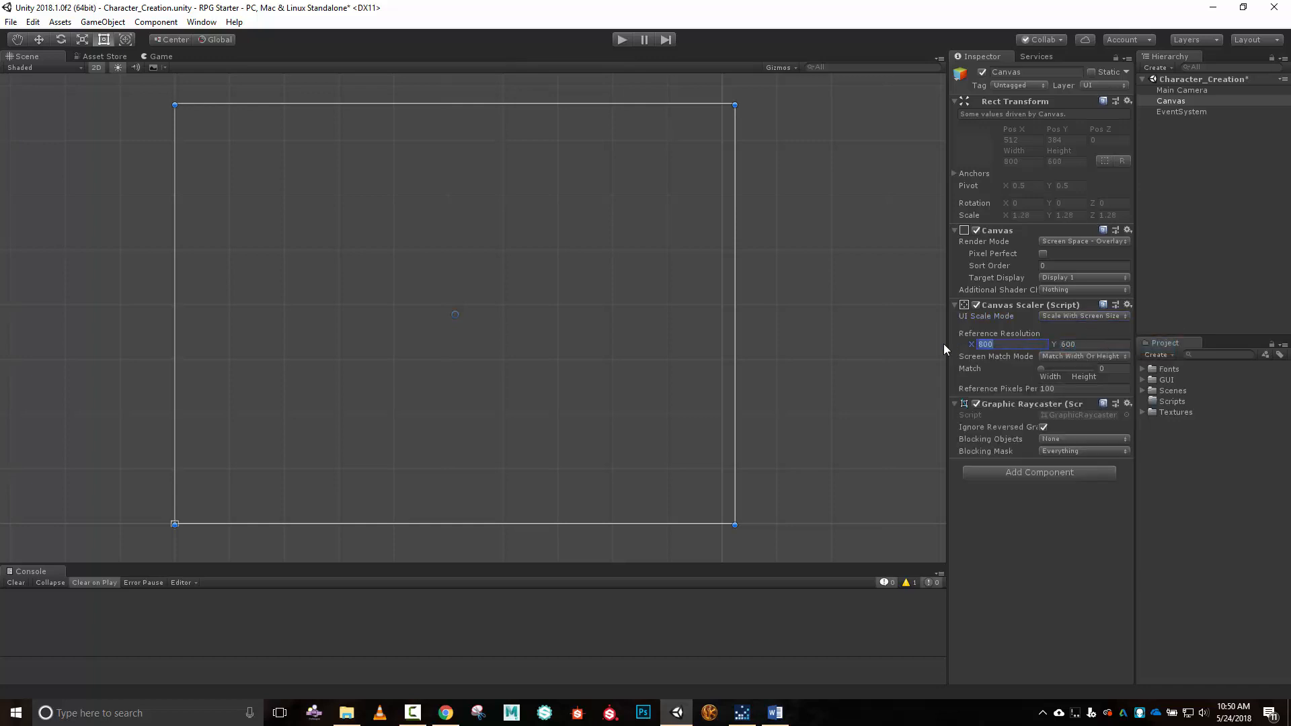
text(1024)
key(Tab)
text(768)
Add a UI Image as a child of the Canvas and name it Background.
click(1178, 102)
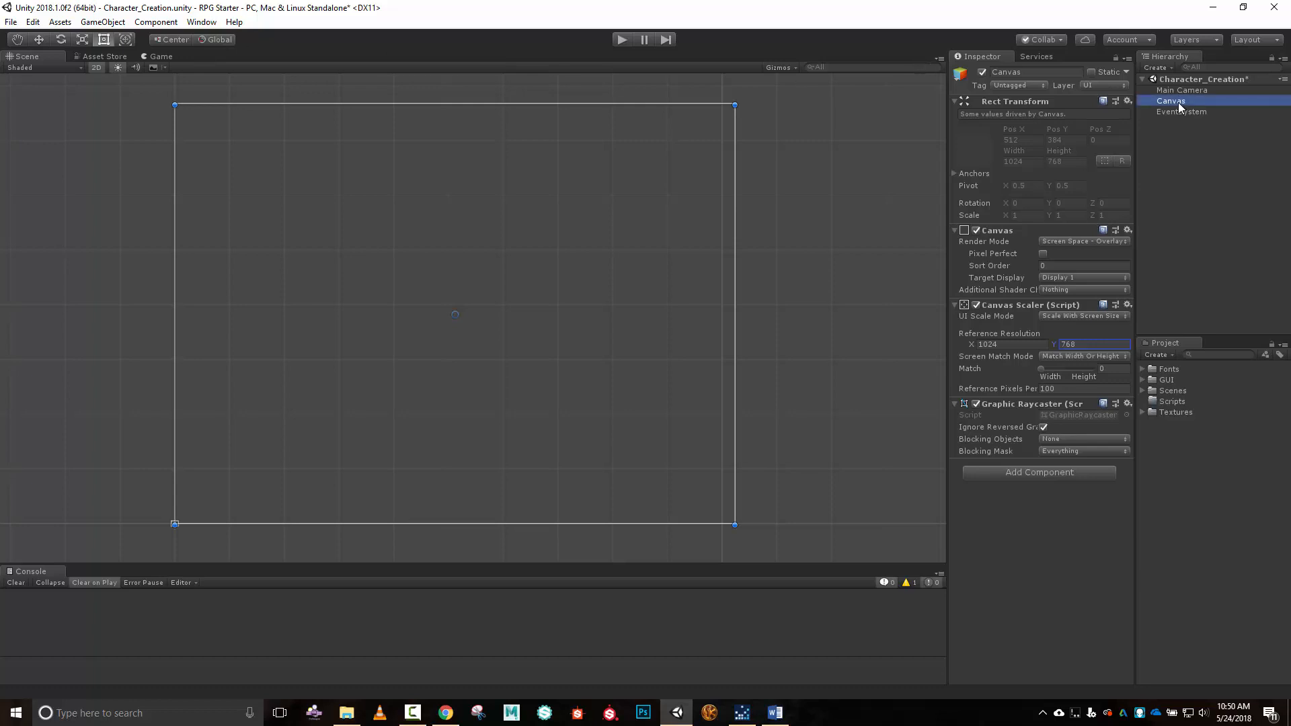
right_click(1179, 105)
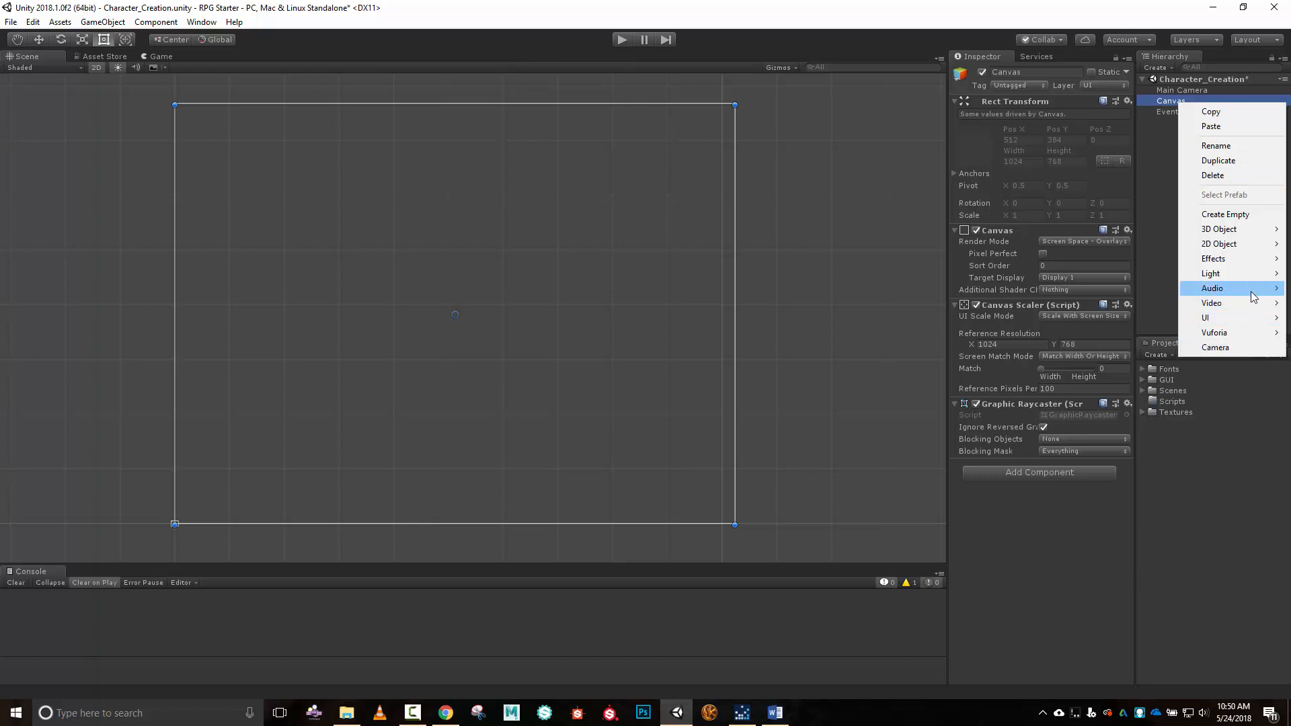
mouse_move(1237, 318)
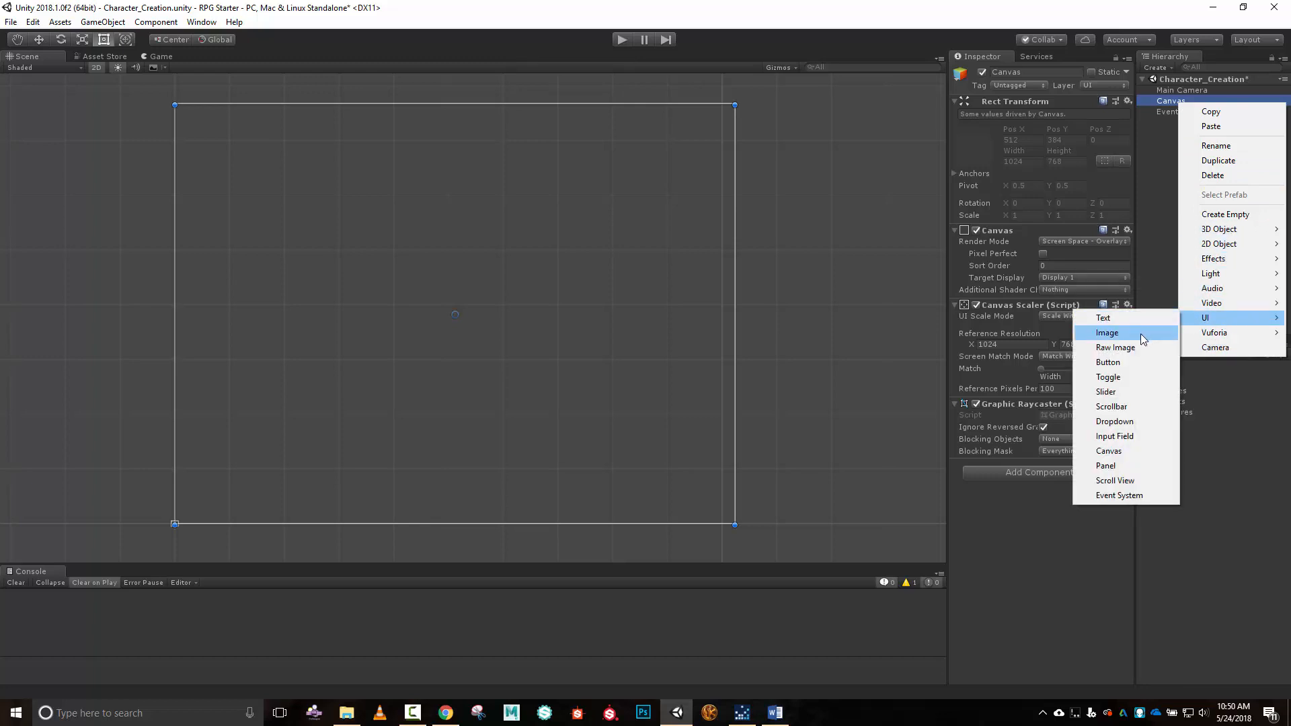
click(1141, 339)
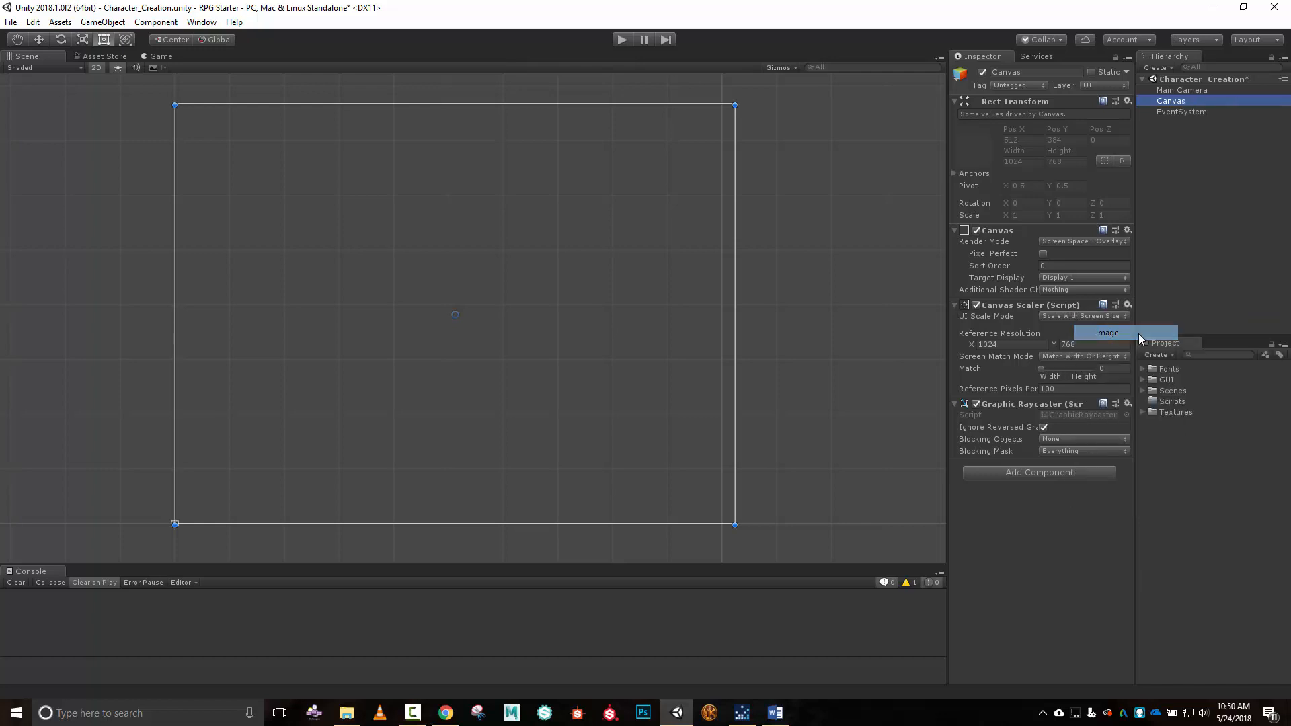
click(1055, 72)
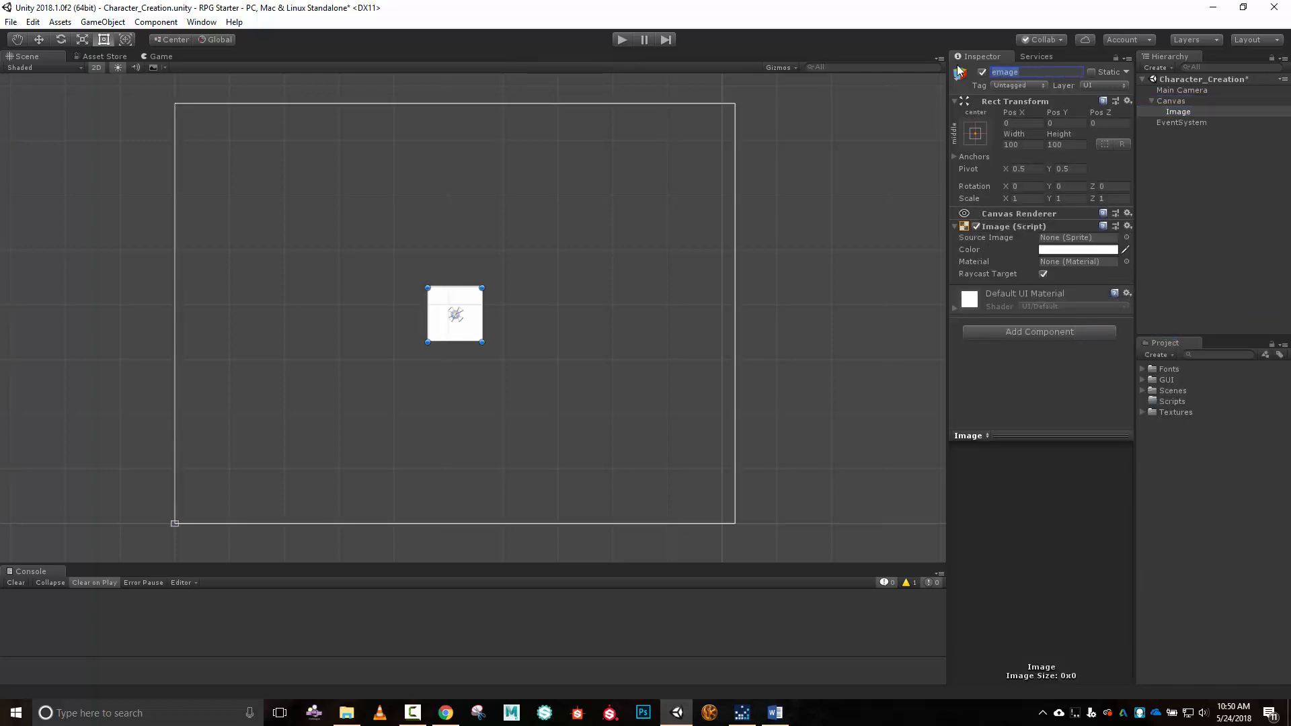
text(Background)
key(Return)
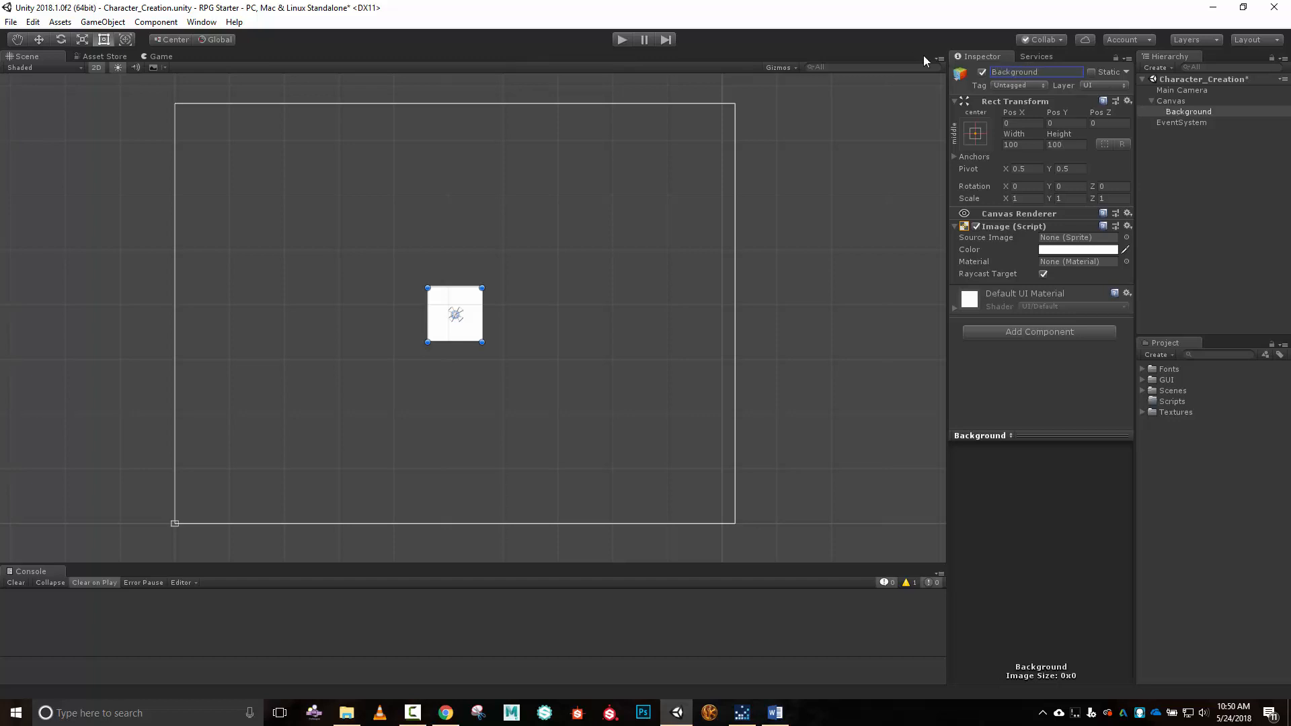
Look through the Character Creation and MessageBox sprites in the GUI folder for a suitable background image.
click(1143, 380)
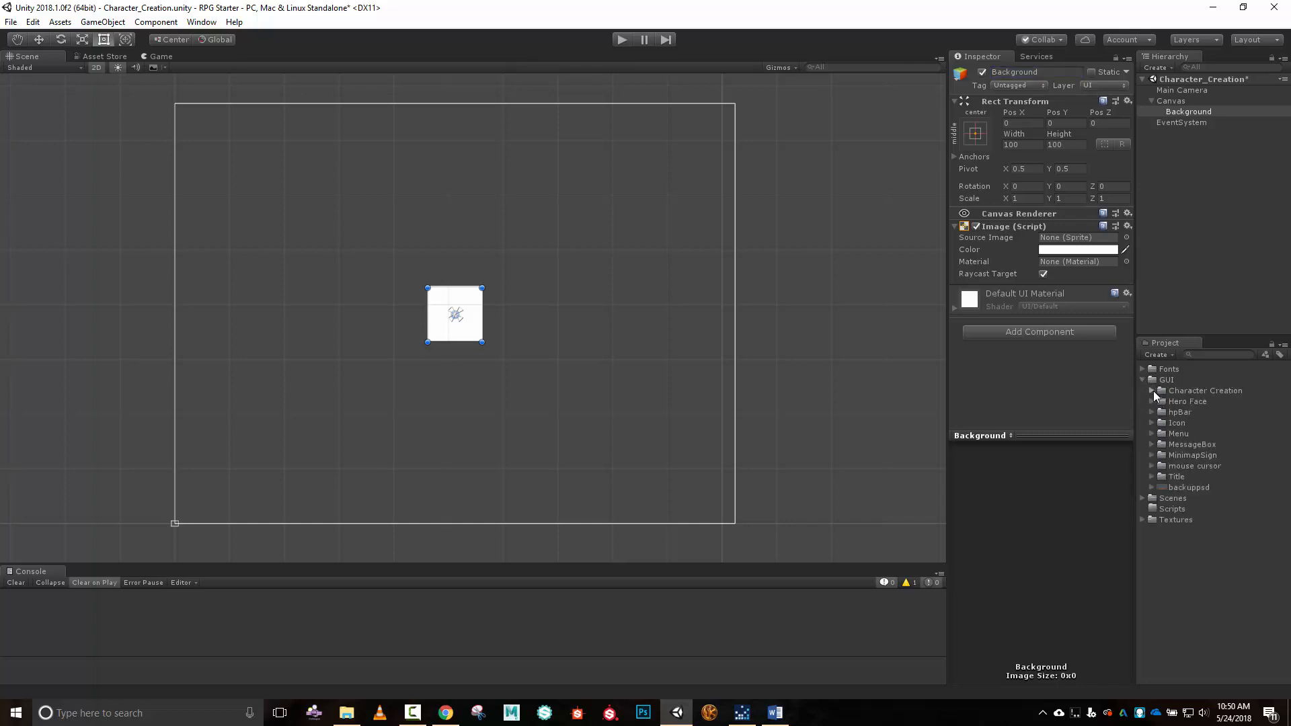
click(1152, 390)
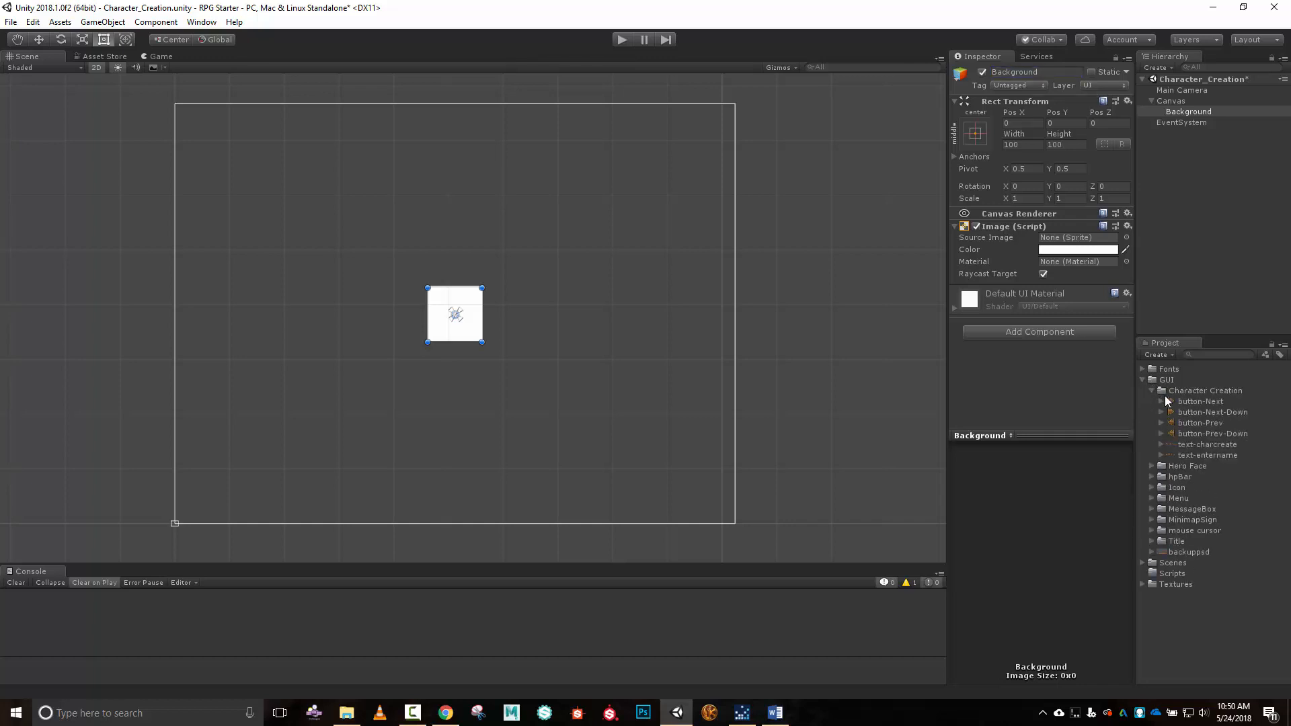
click(1220, 444)
click(1215, 463)
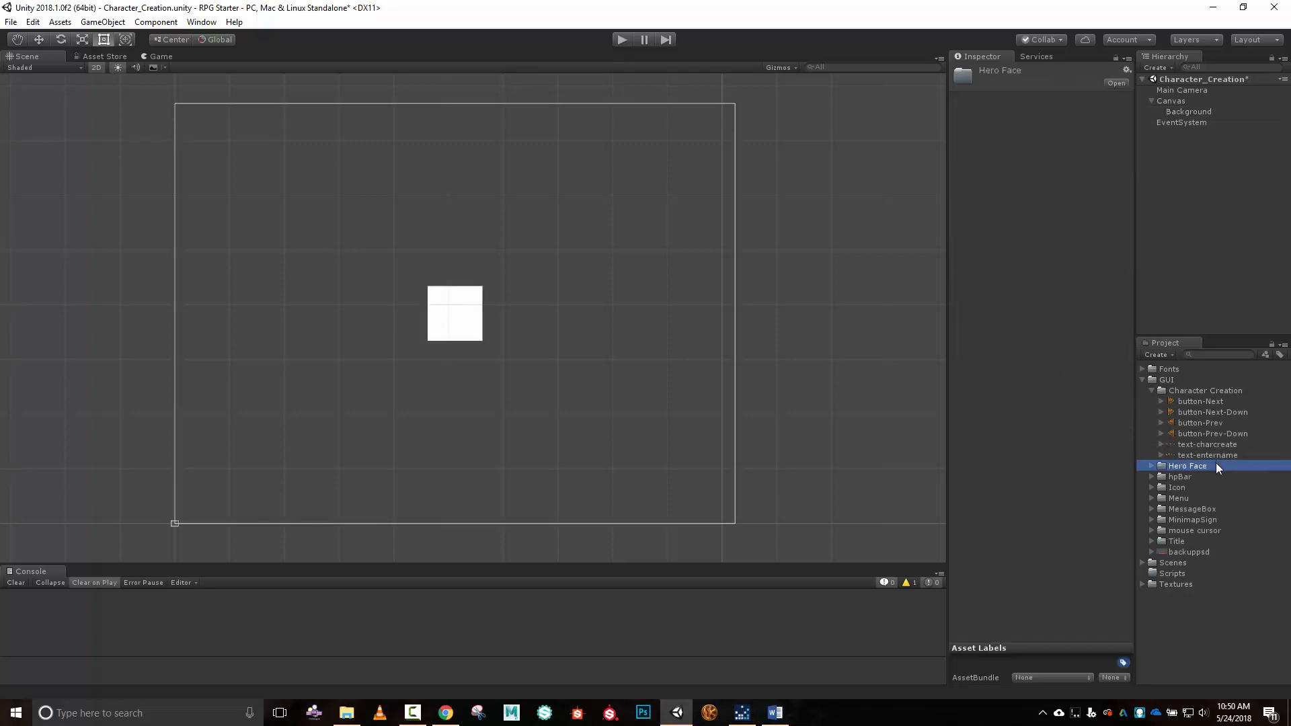
click(1190, 111)
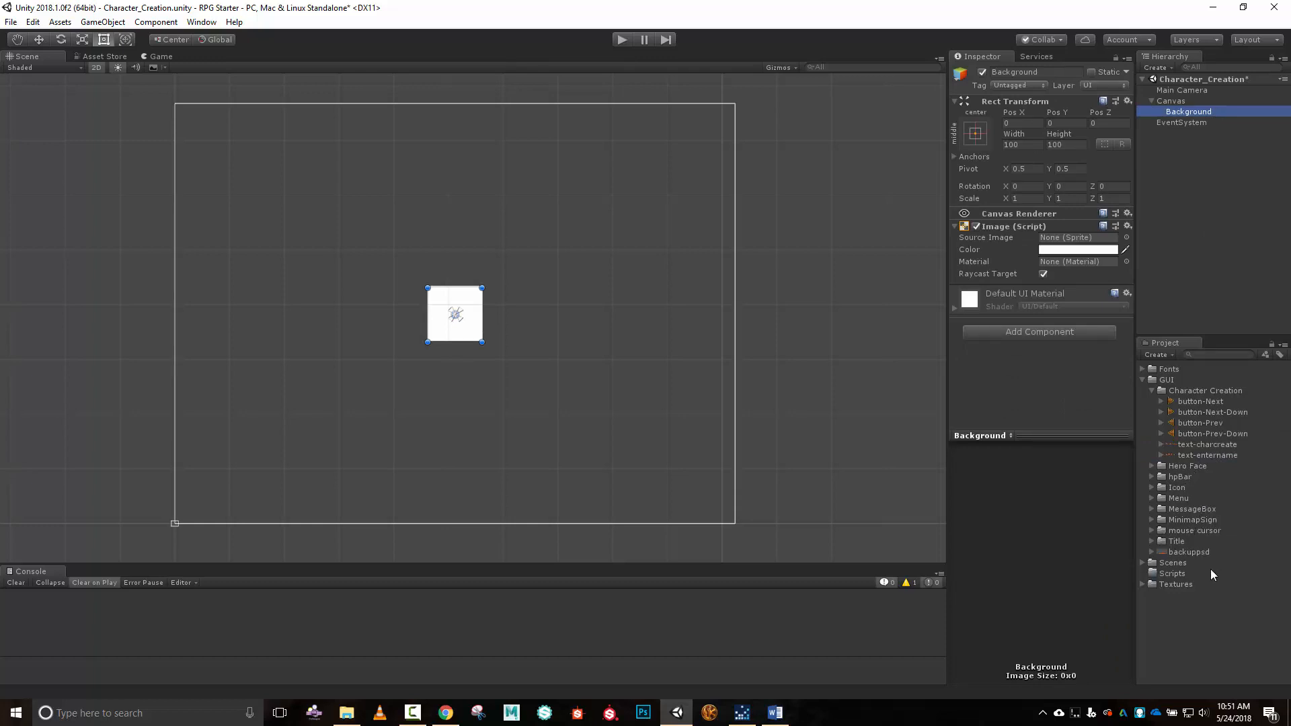
click(1152, 509)
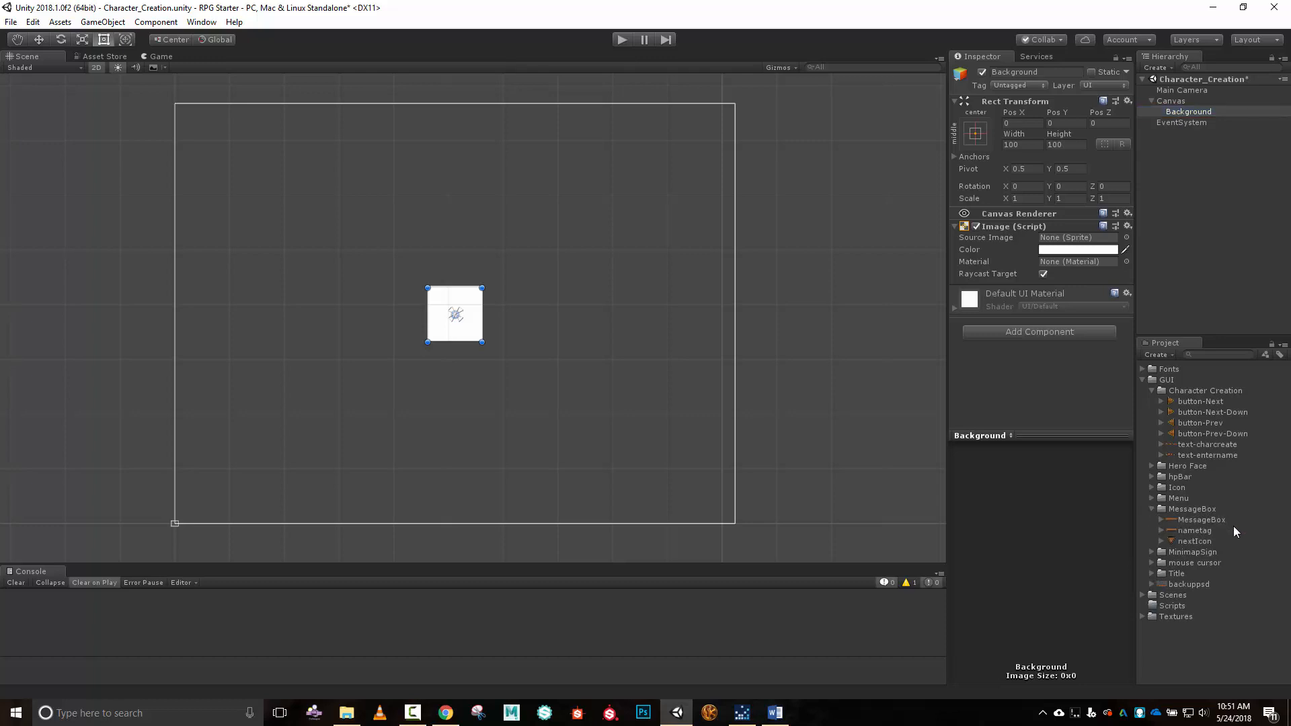
click(1214, 519)
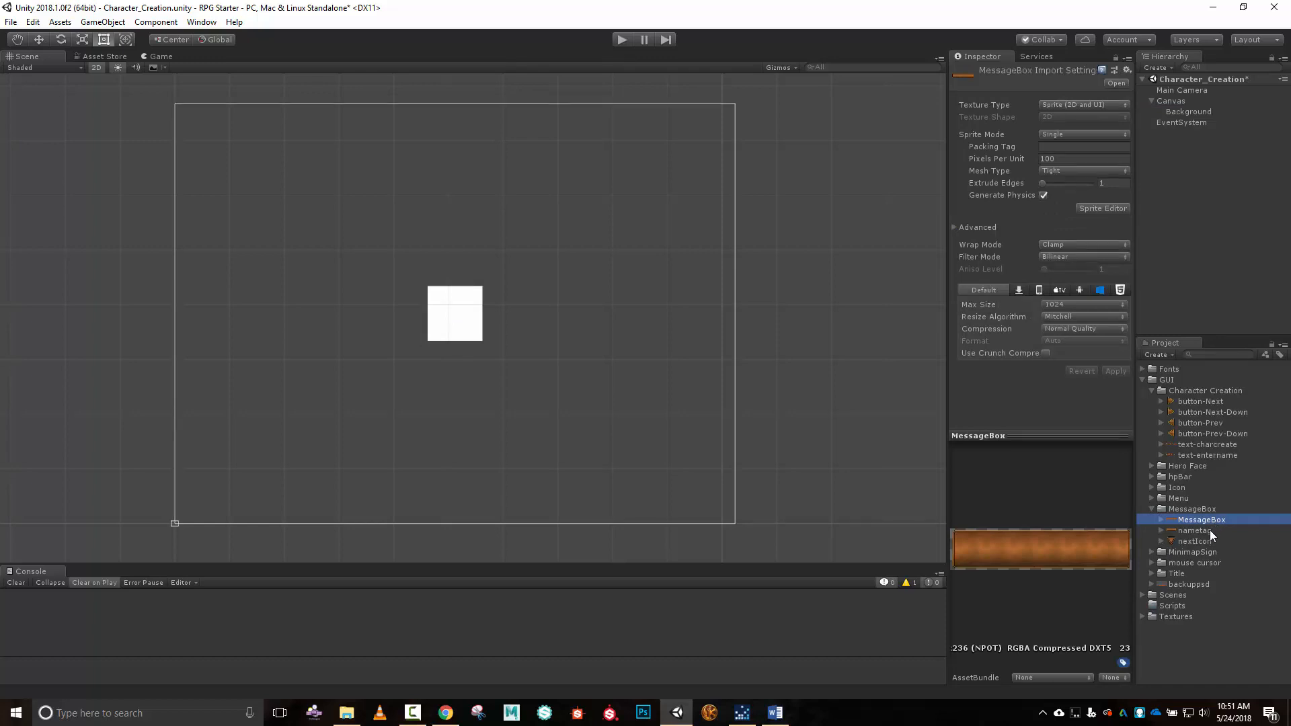
click(1195, 530)
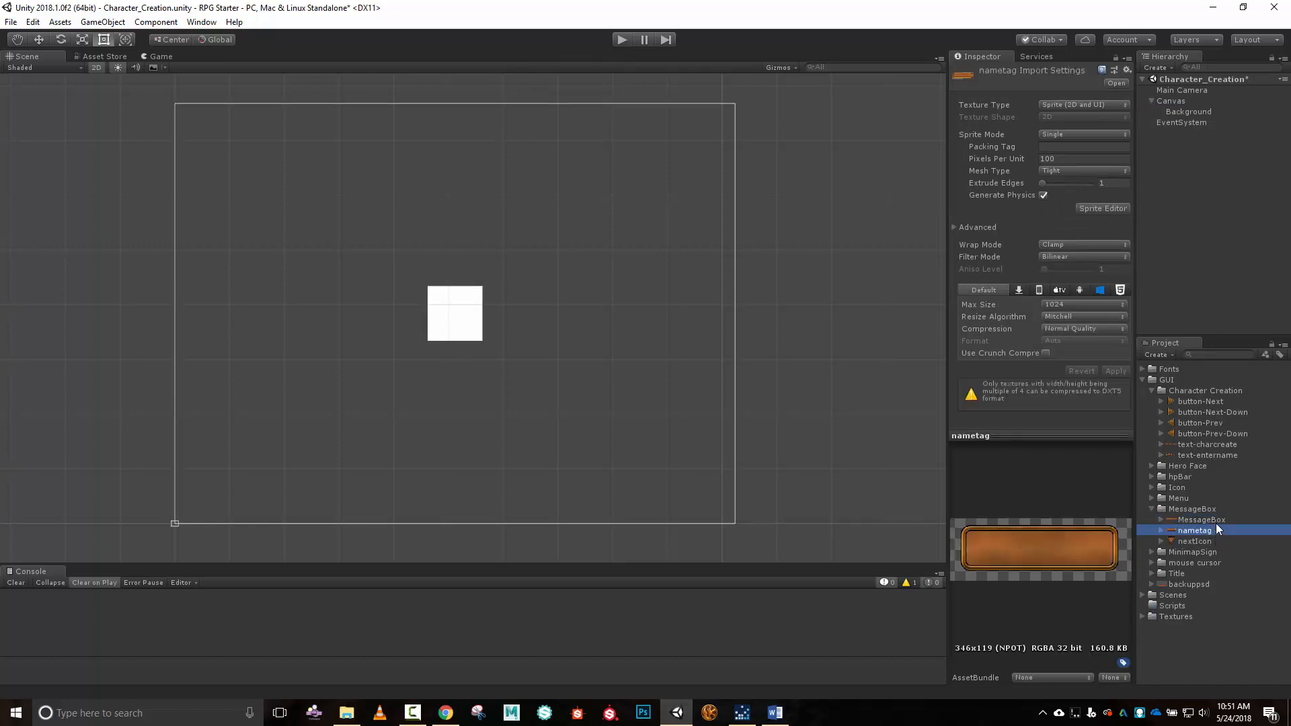
click(1216, 521)
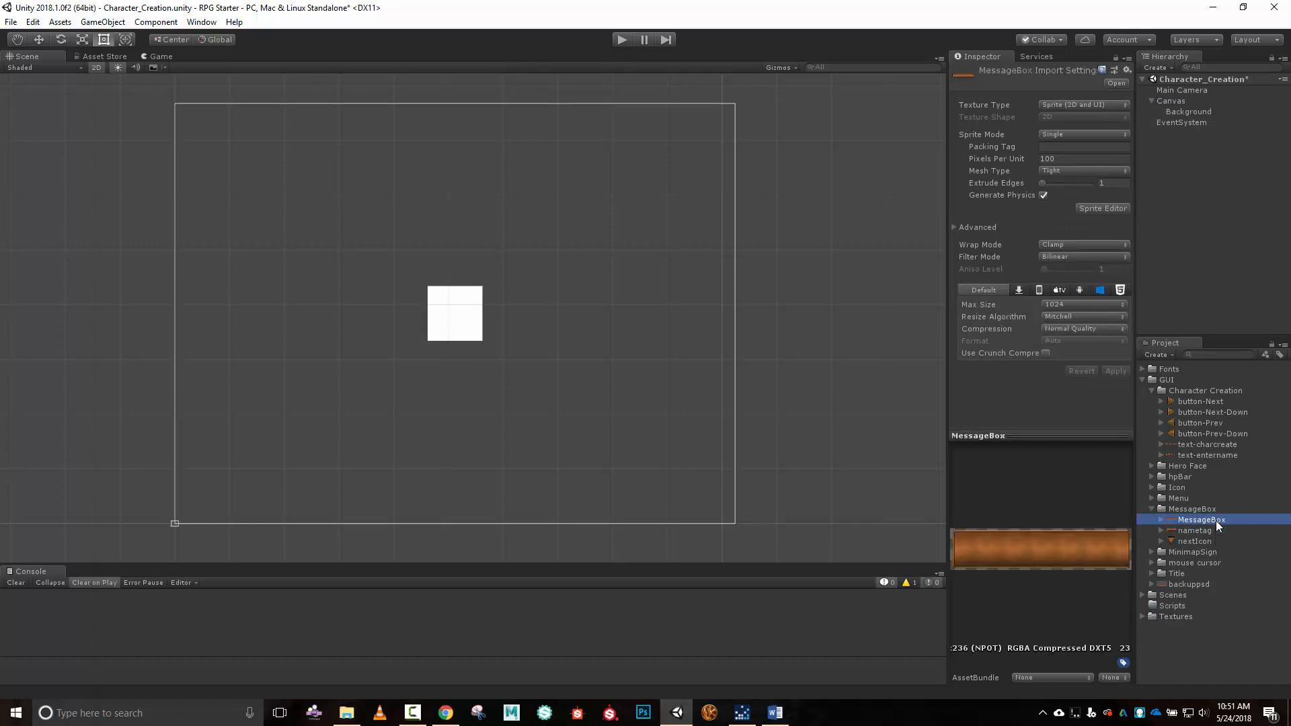
Assign the Menu-Window sprite from the GUI folder's Menu subfolder as the source image of Background.
click(1151, 498)
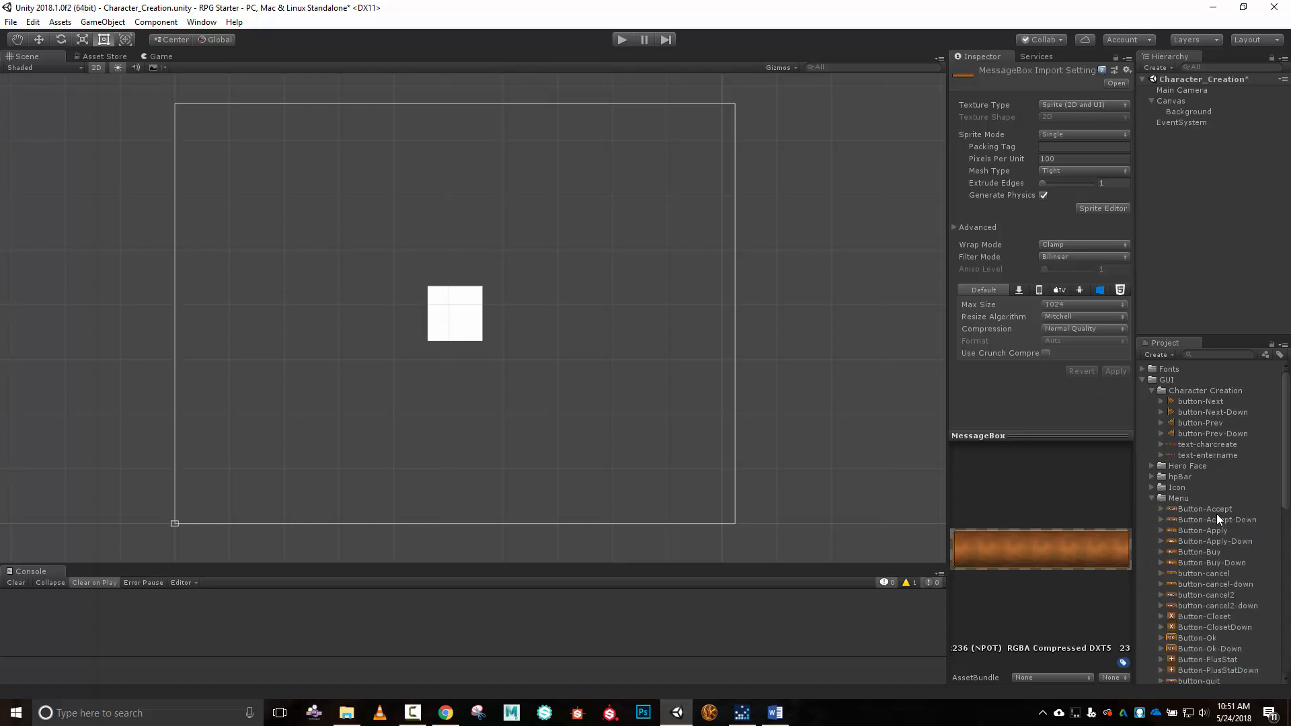
scroll(1215, 514, down, 5)
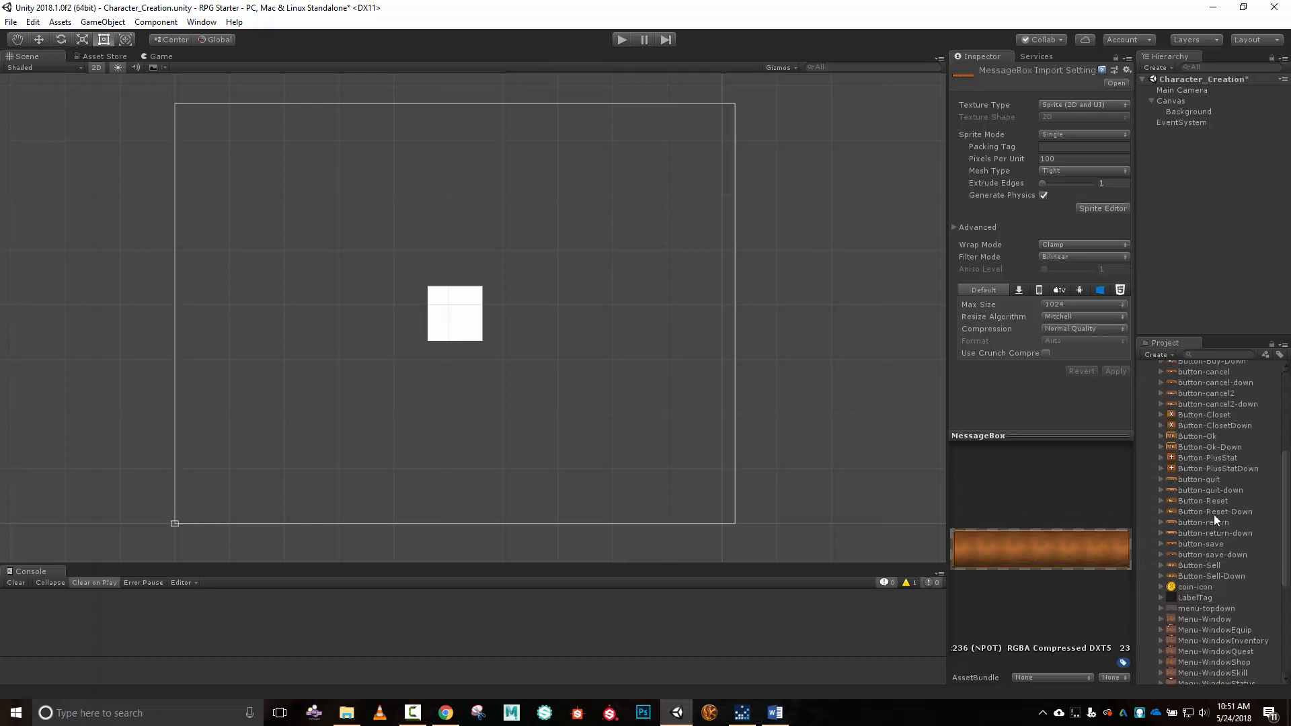
click(1217, 618)
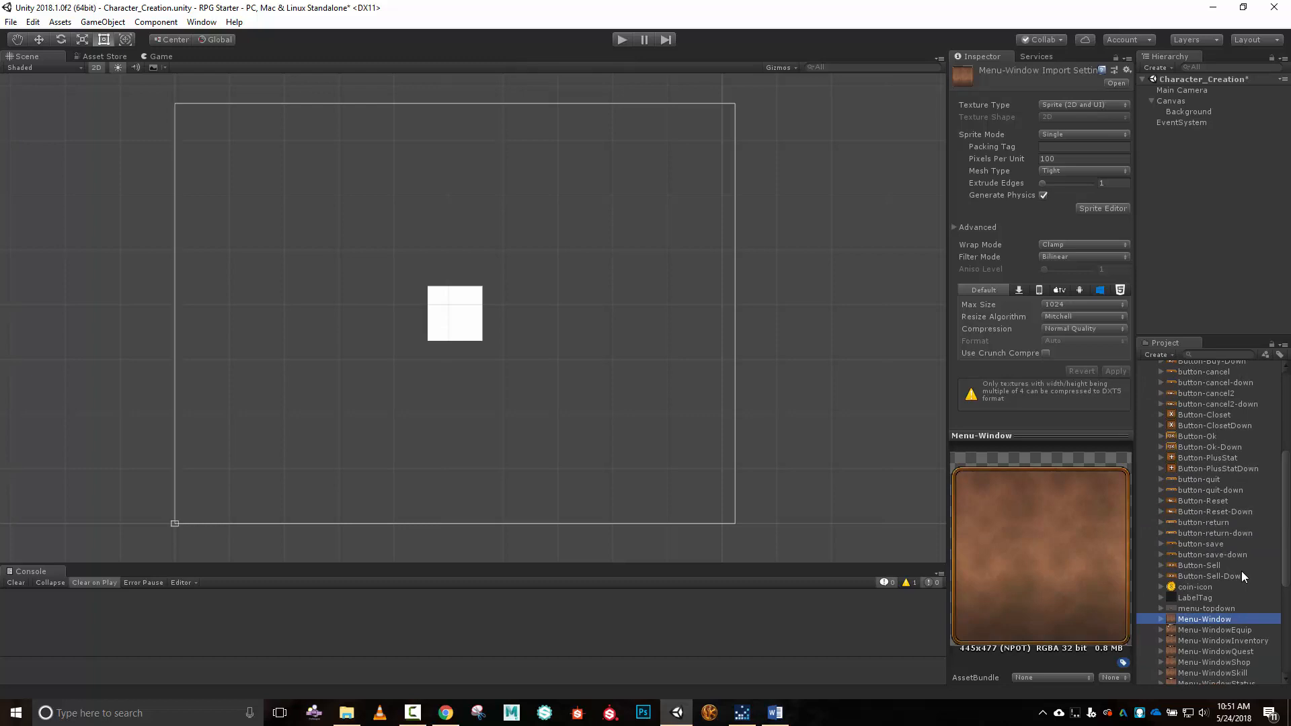
scroll(1237, 572, down, 2)
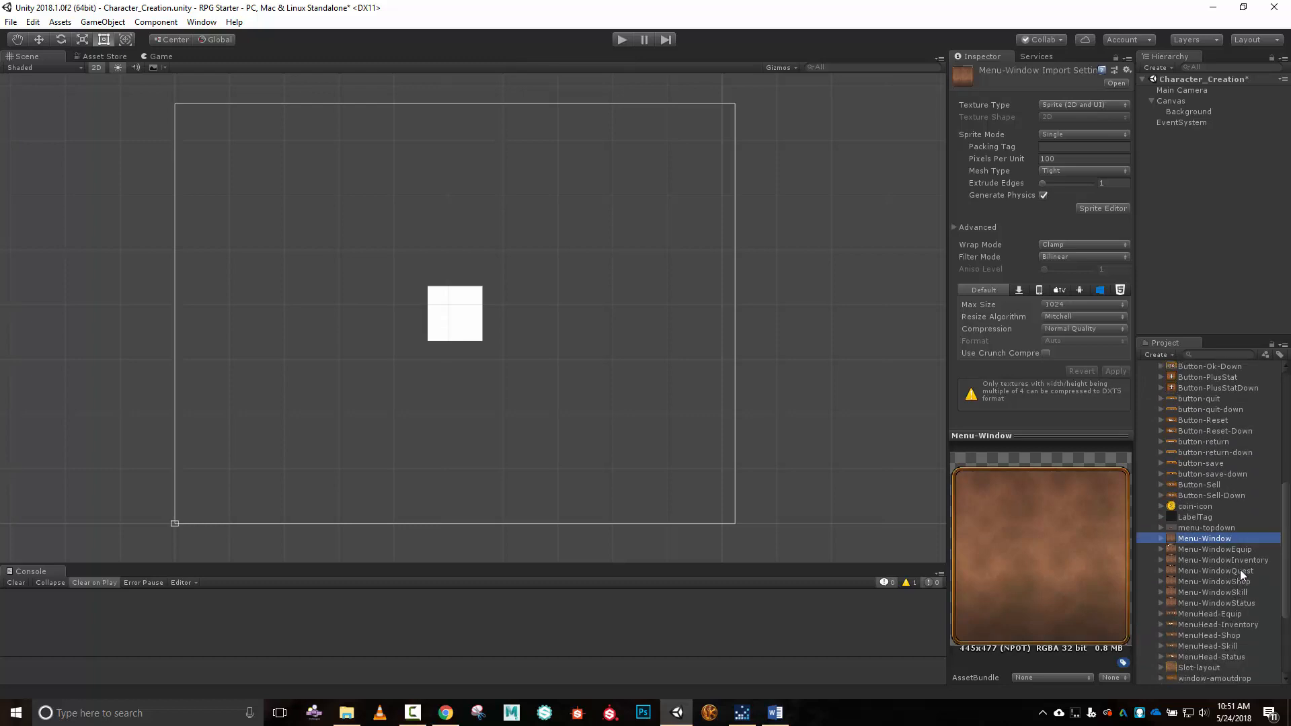
click(1240, 570)
click(1217, 539)
click(1210, 670)
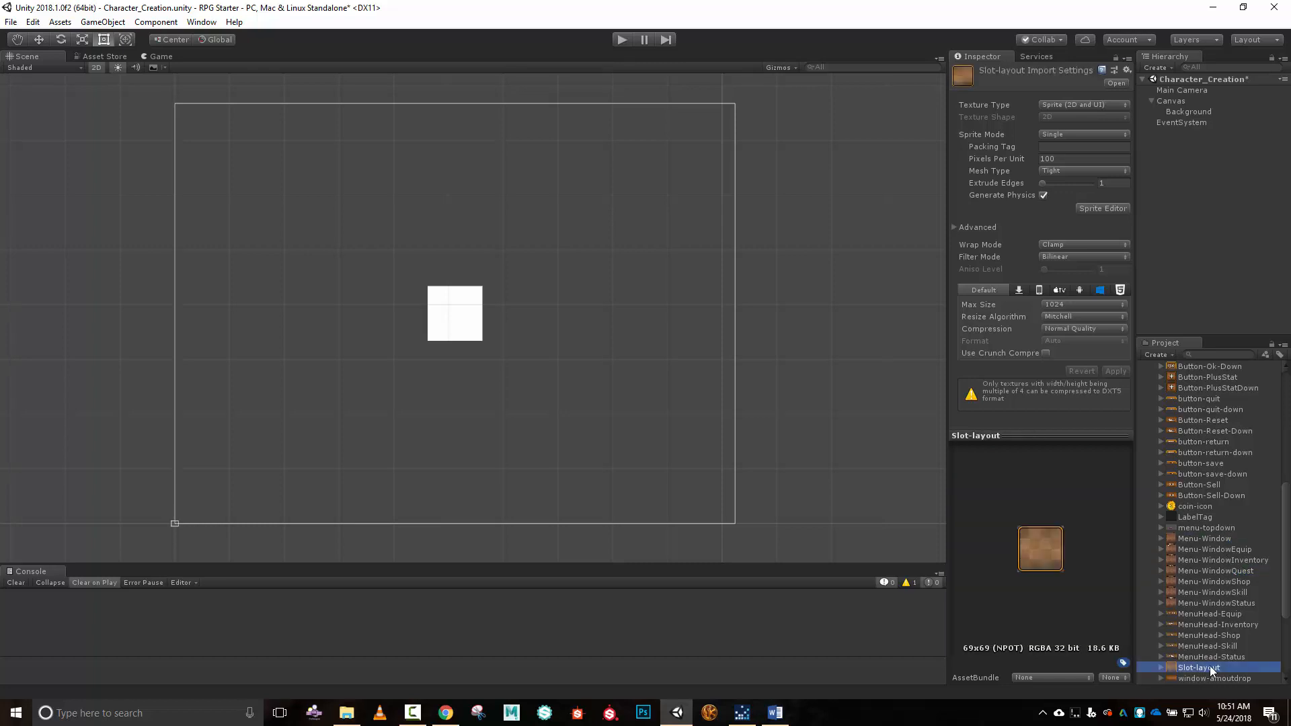
drag(1204, 539, 1182, 112)
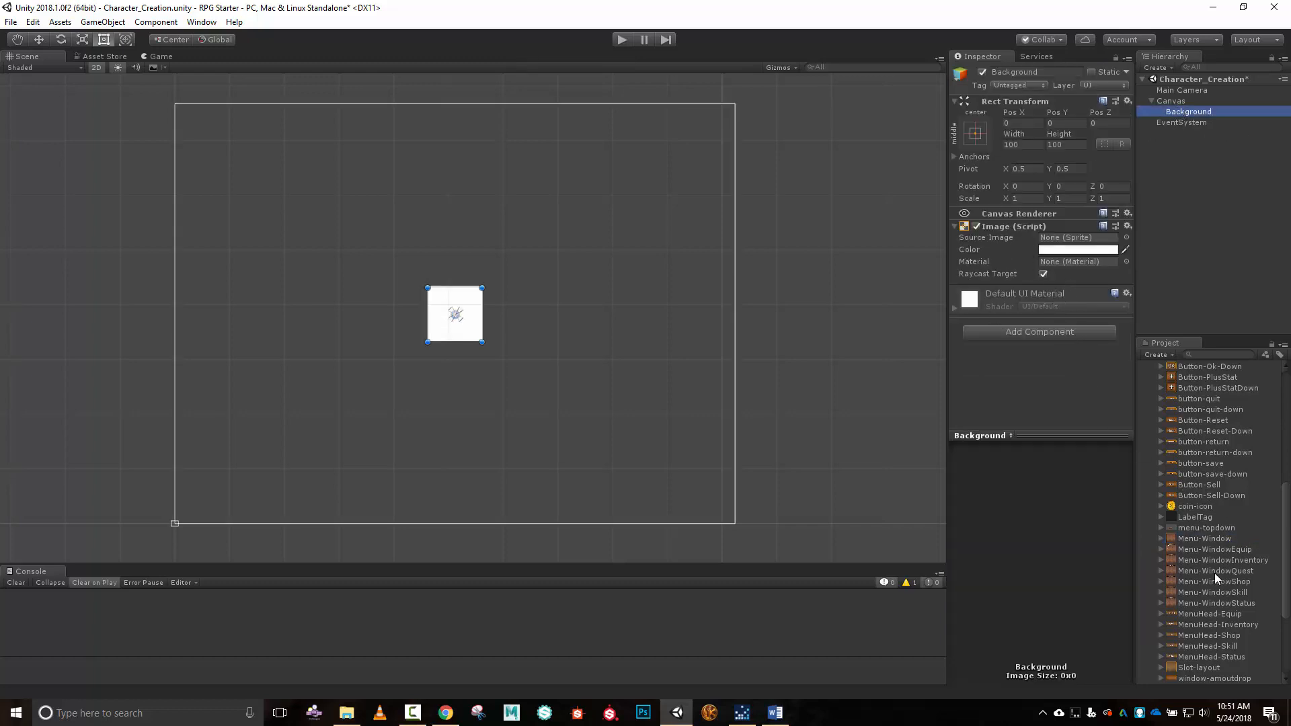
drag(1212, 538, 1102, 245)
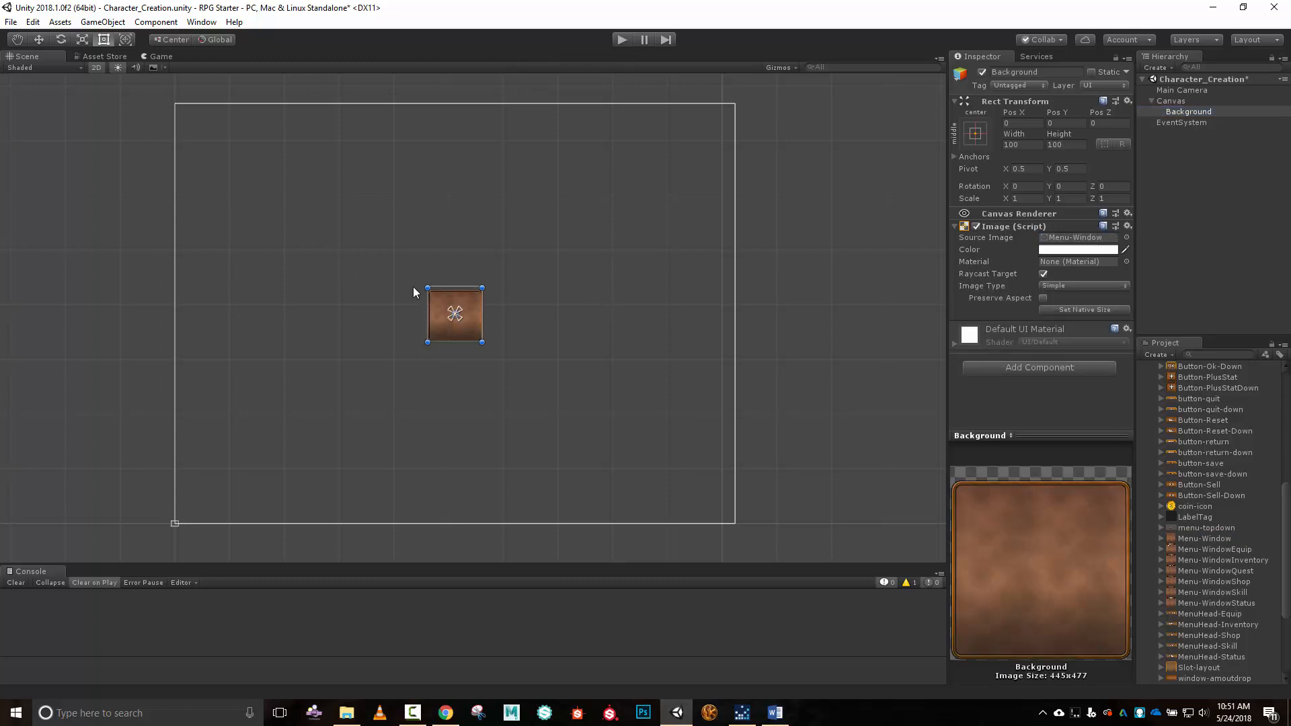
Stretch the Background image over the whole canvas to about 1036 by 839 and check it in the Game view.
drag(482, 288, 739, 88)
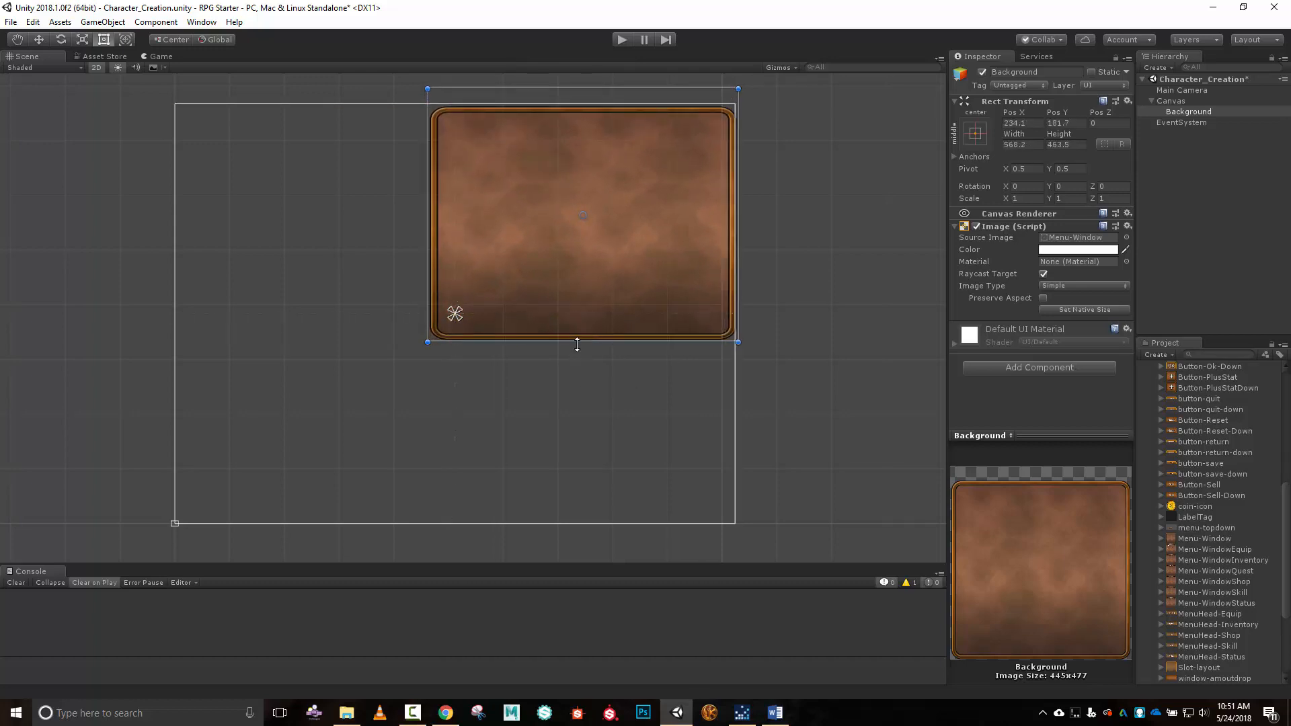
drag(580, 341, 581, 530)
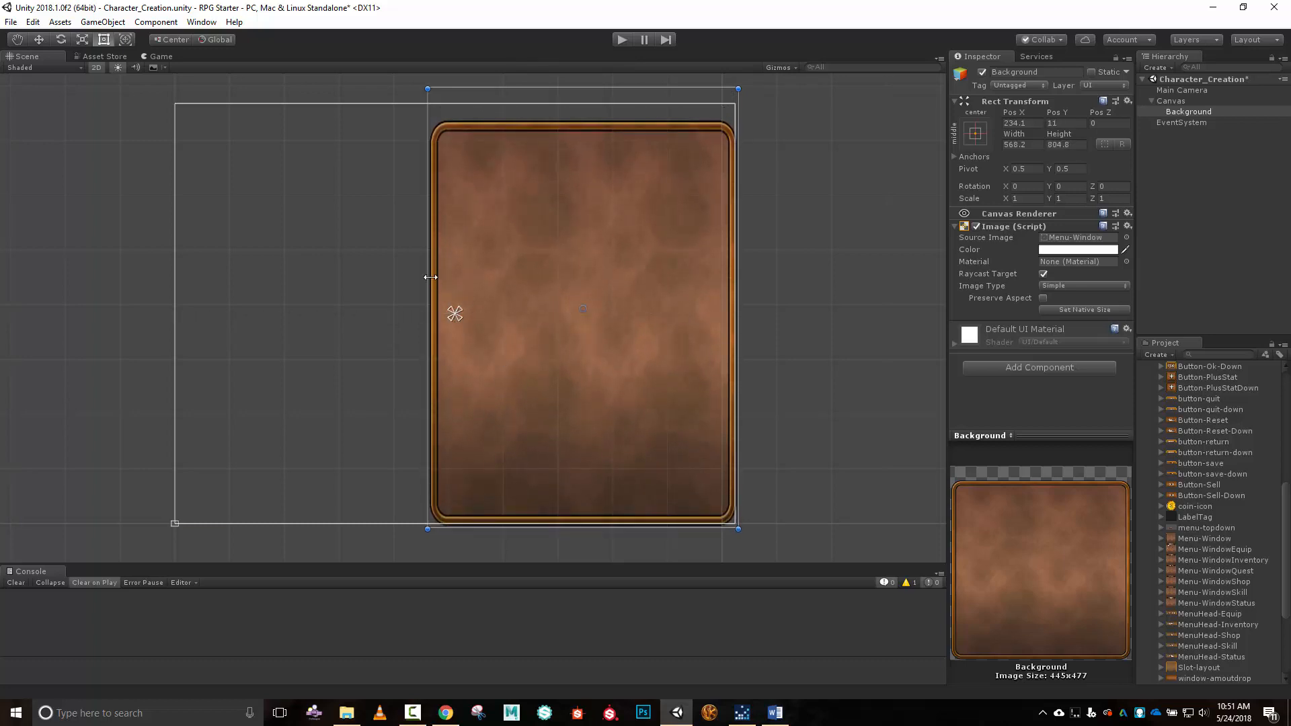
drag(430, 277, 175, 267)
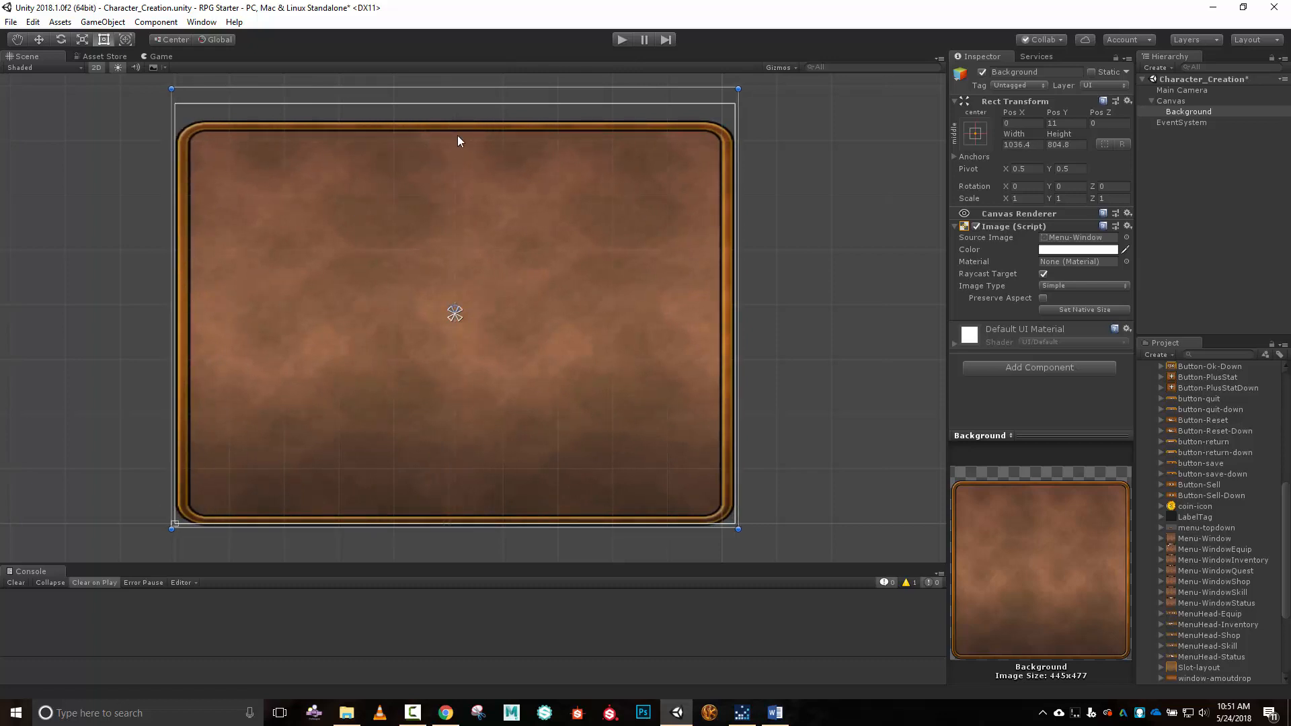
drag(474, 88, 473, 70)
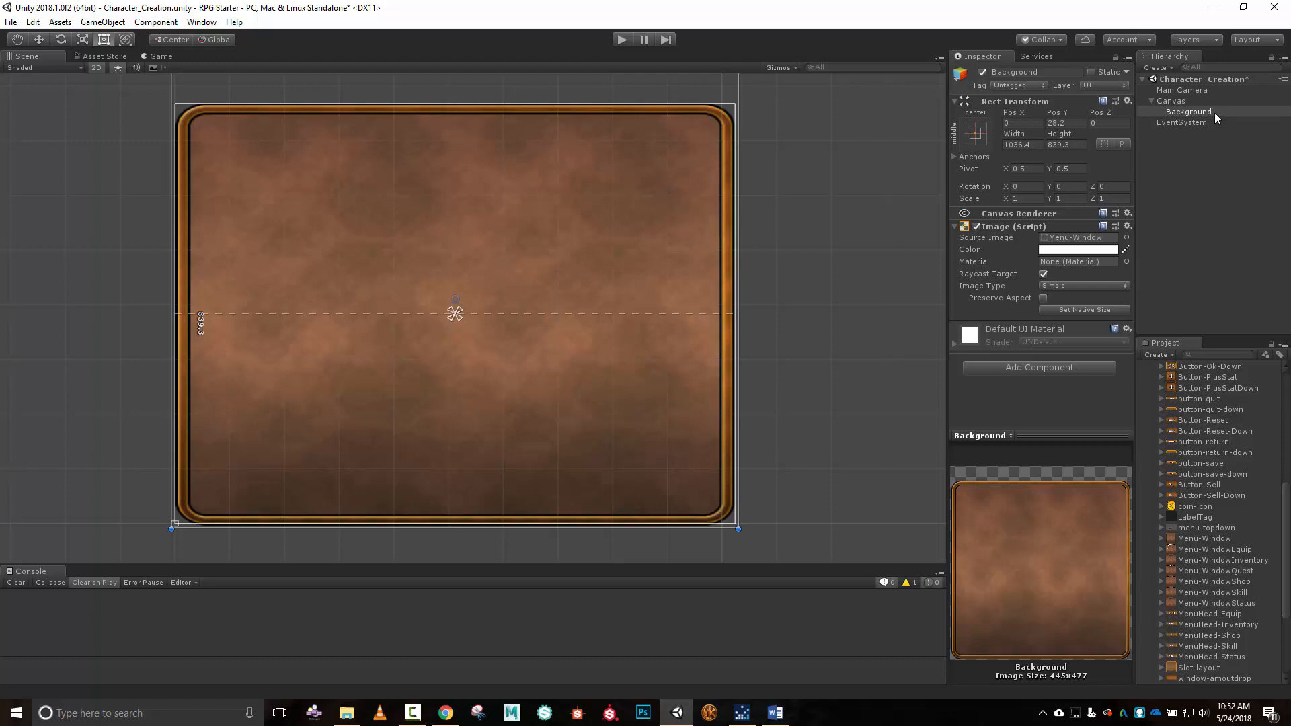
click(160, 57)
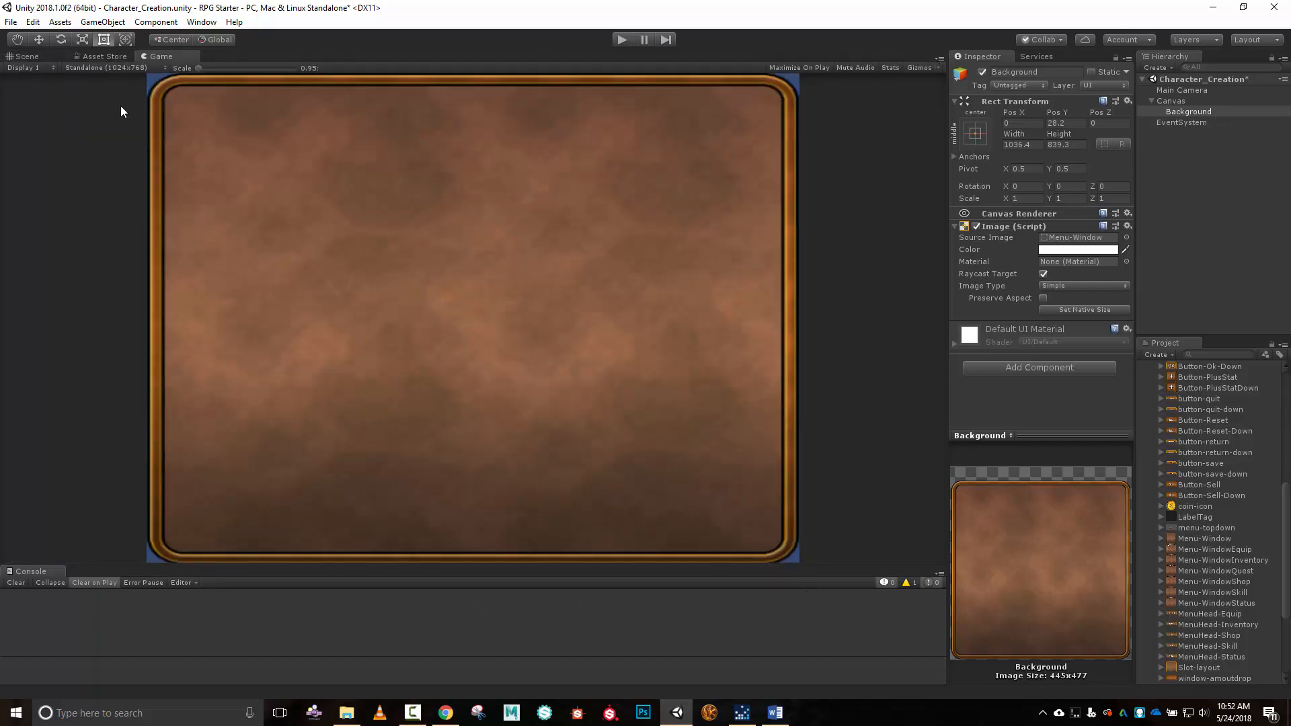
click(45, 57)
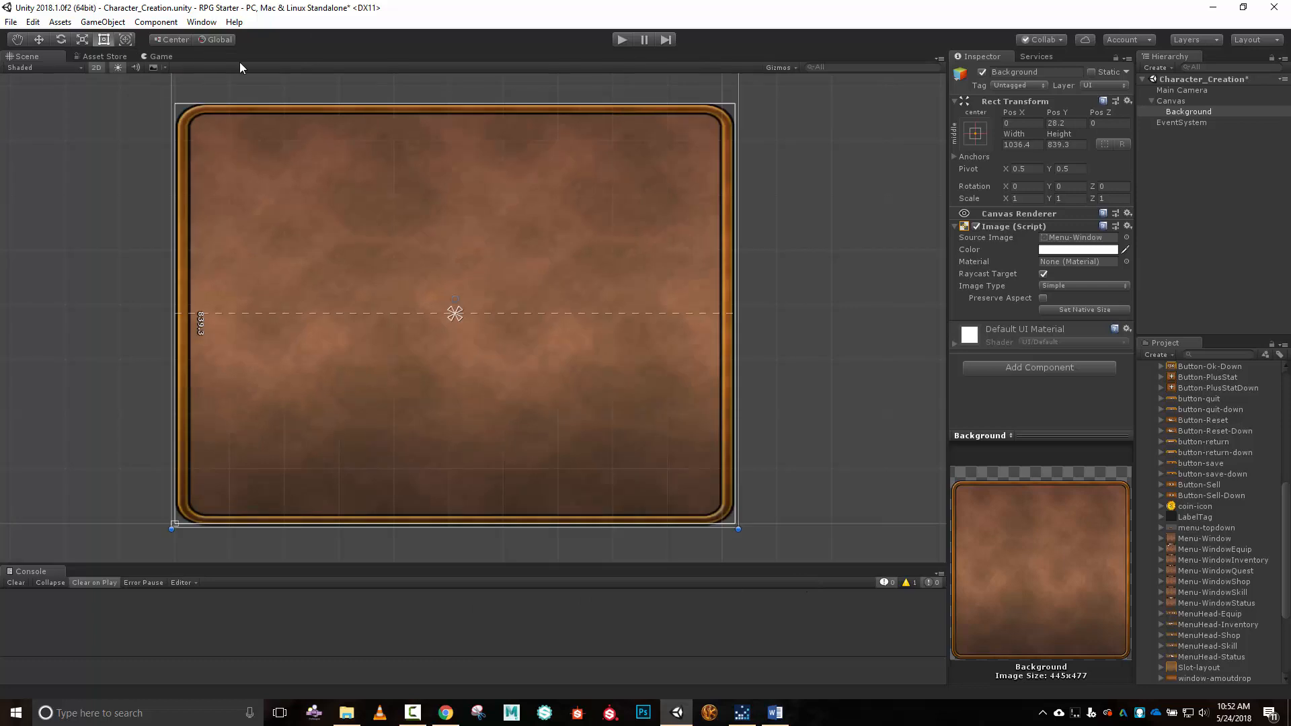
Set the Main Camera's background color to brown 7A513A sampled from the Background image and check it in the Game view.
click(1178, 91)
click(1081, 175)
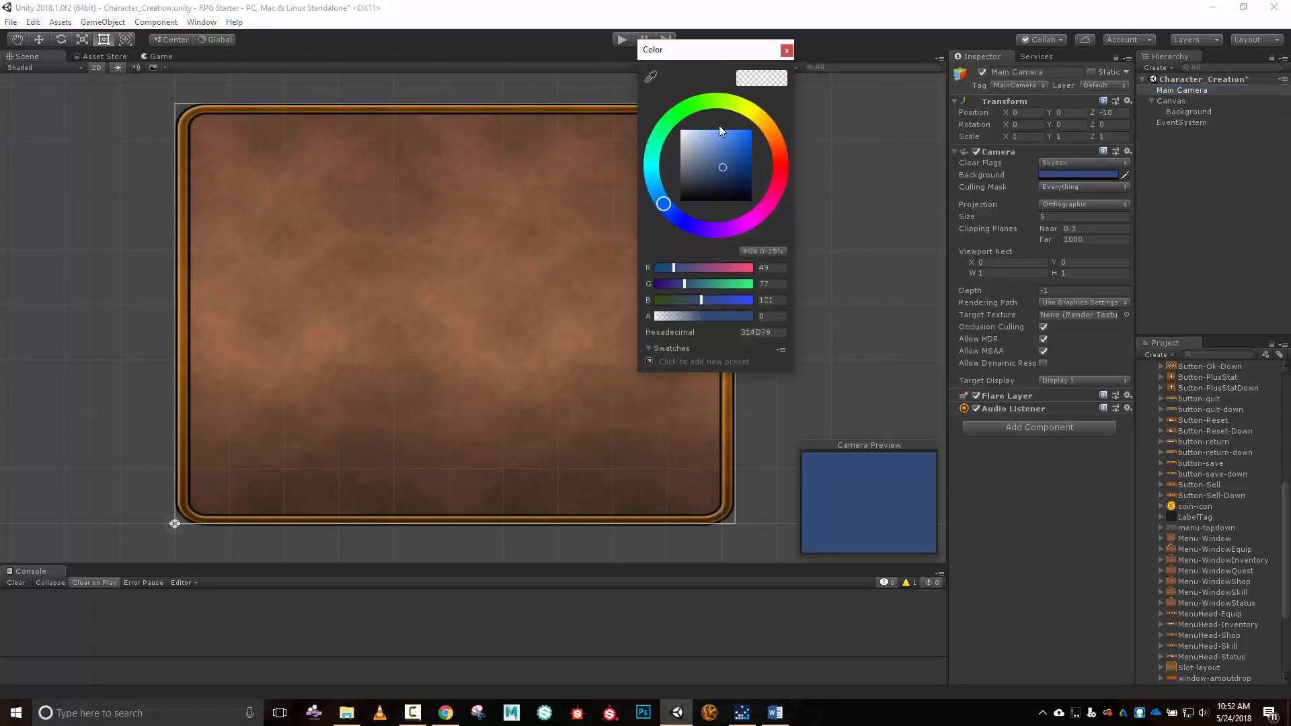
click(649, 78)
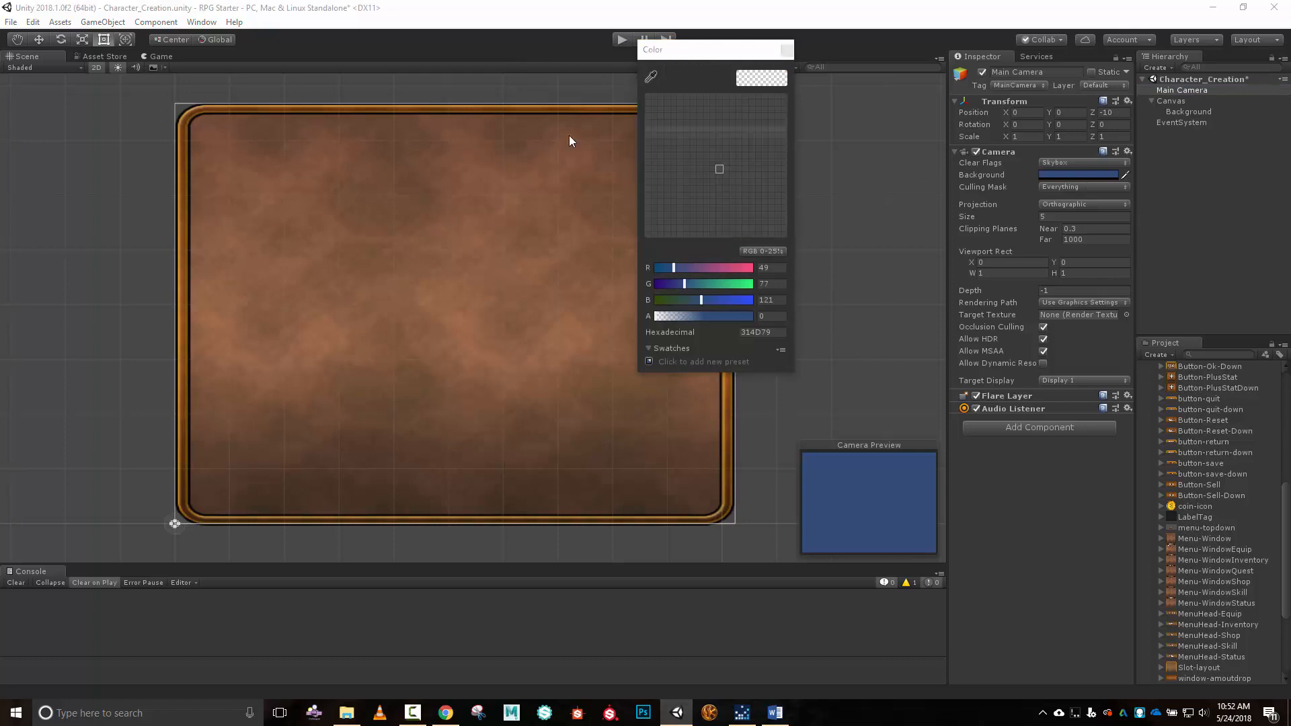
click(583, 175)
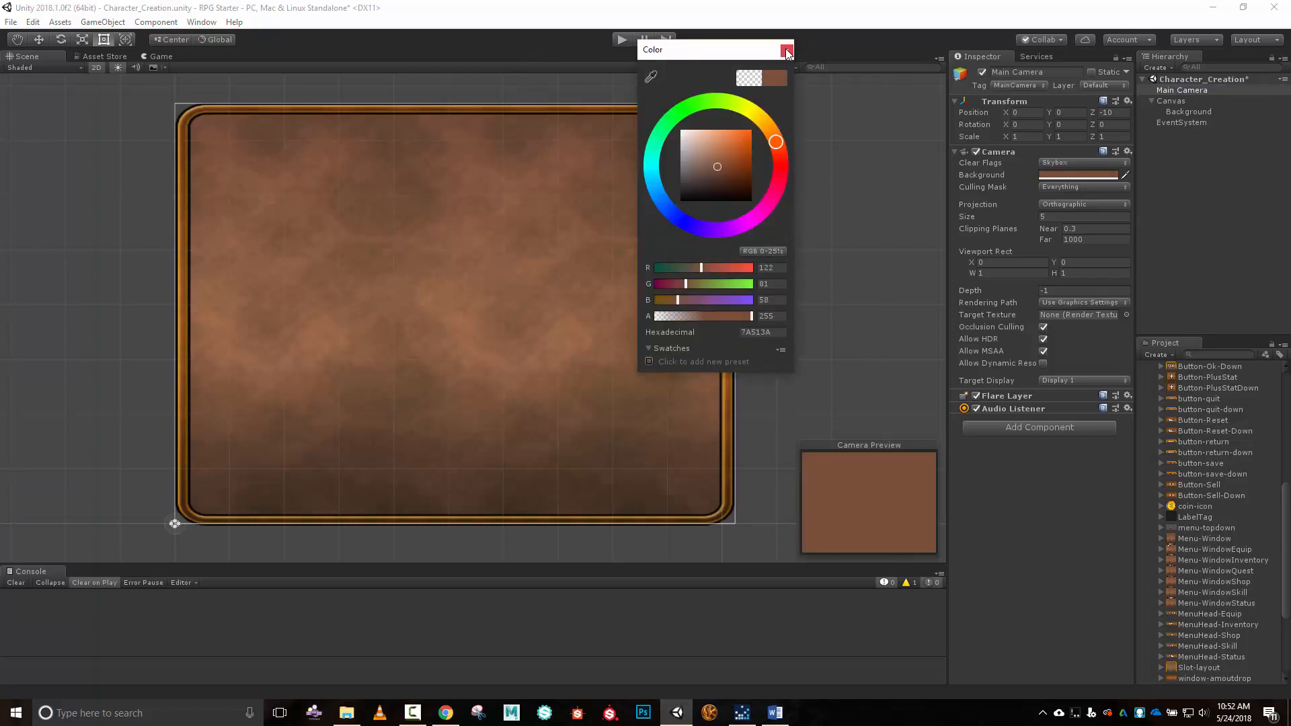
click(785, 50)
click(167, 58)
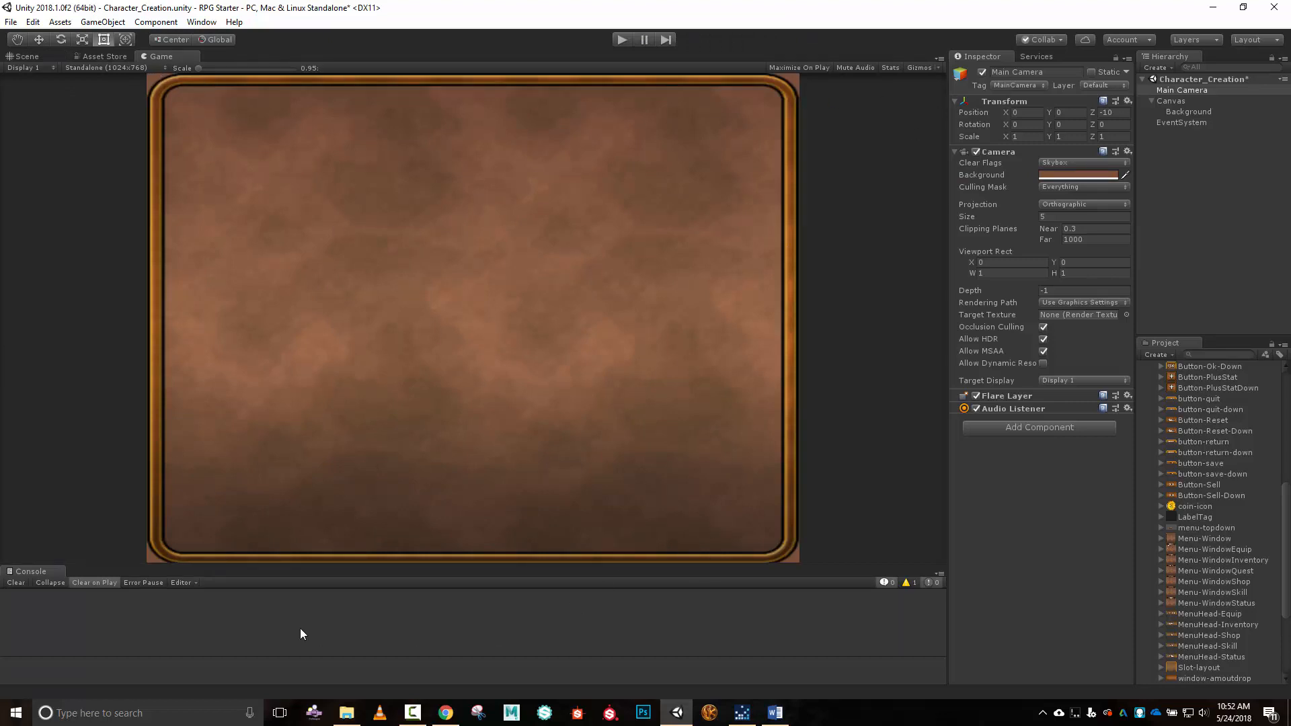
click(25, 56)
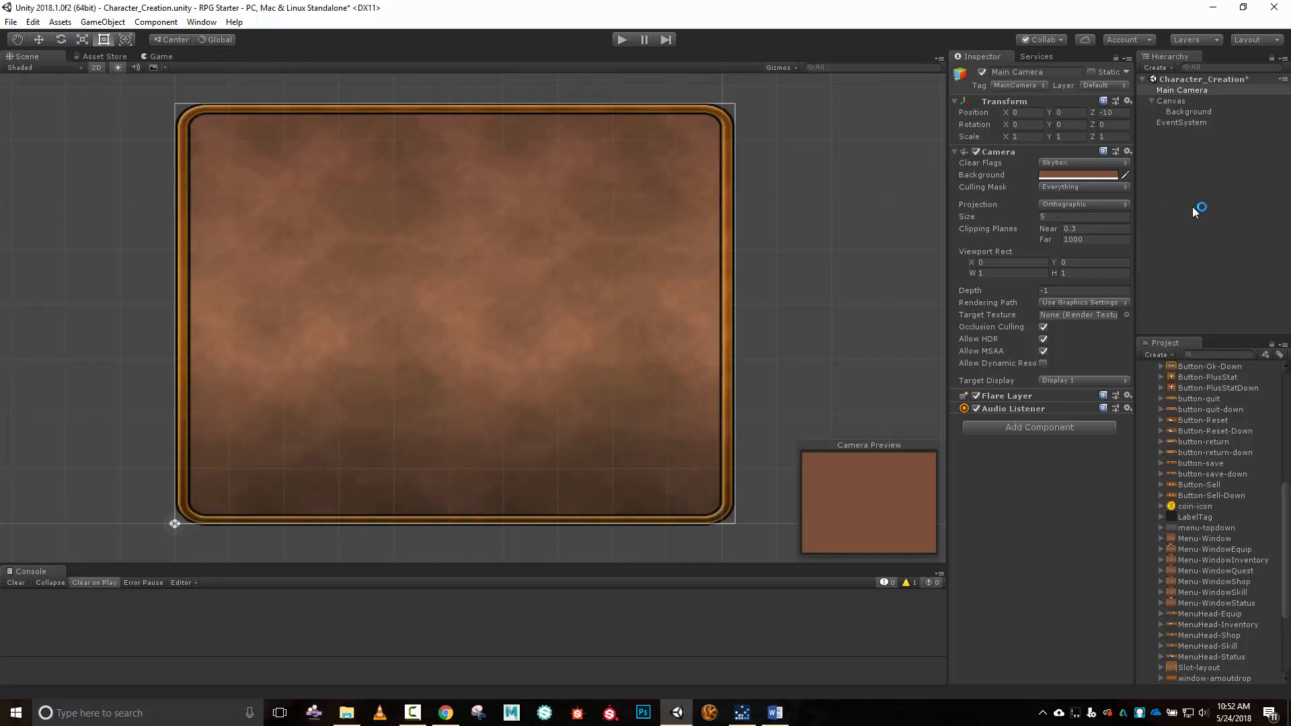
Add a UI Text as a child of the Canvas and name it Name_Text.
click(1193, 113)
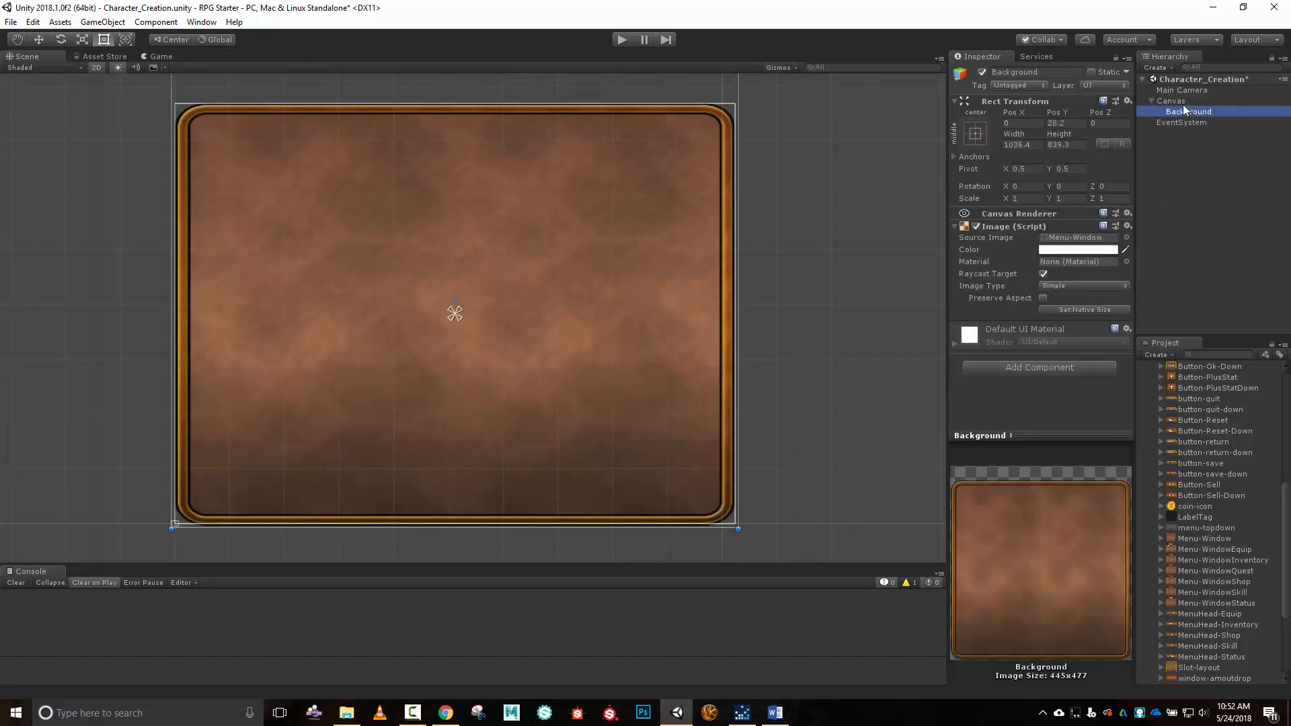
click(1183, 102)
right_click(1183, 100)
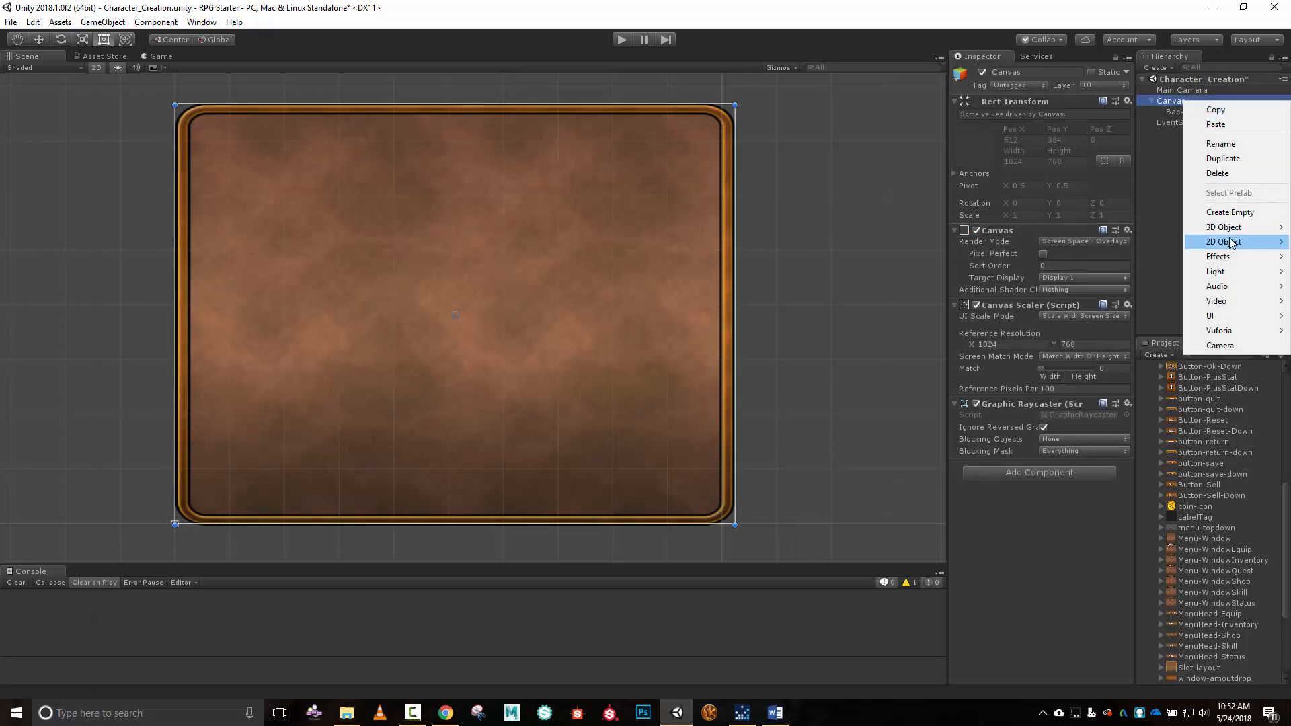
mouse_move(1230, 316)
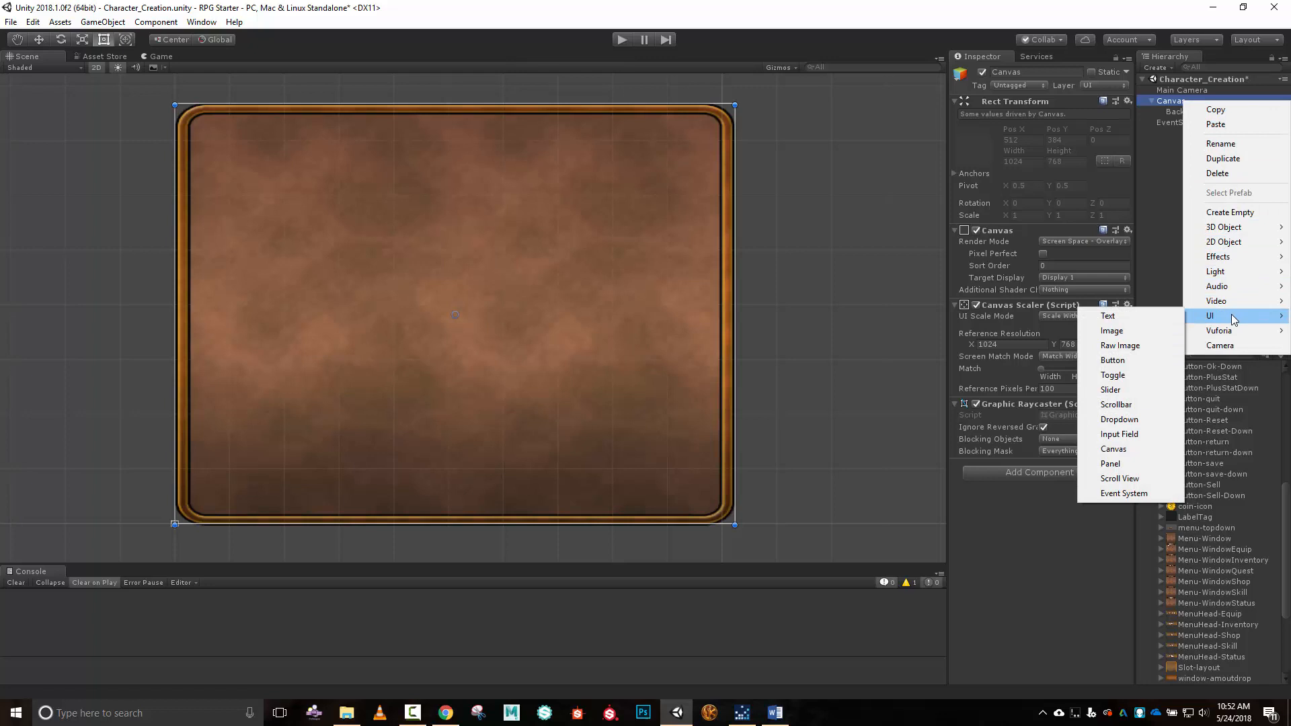
click(1154, 314)
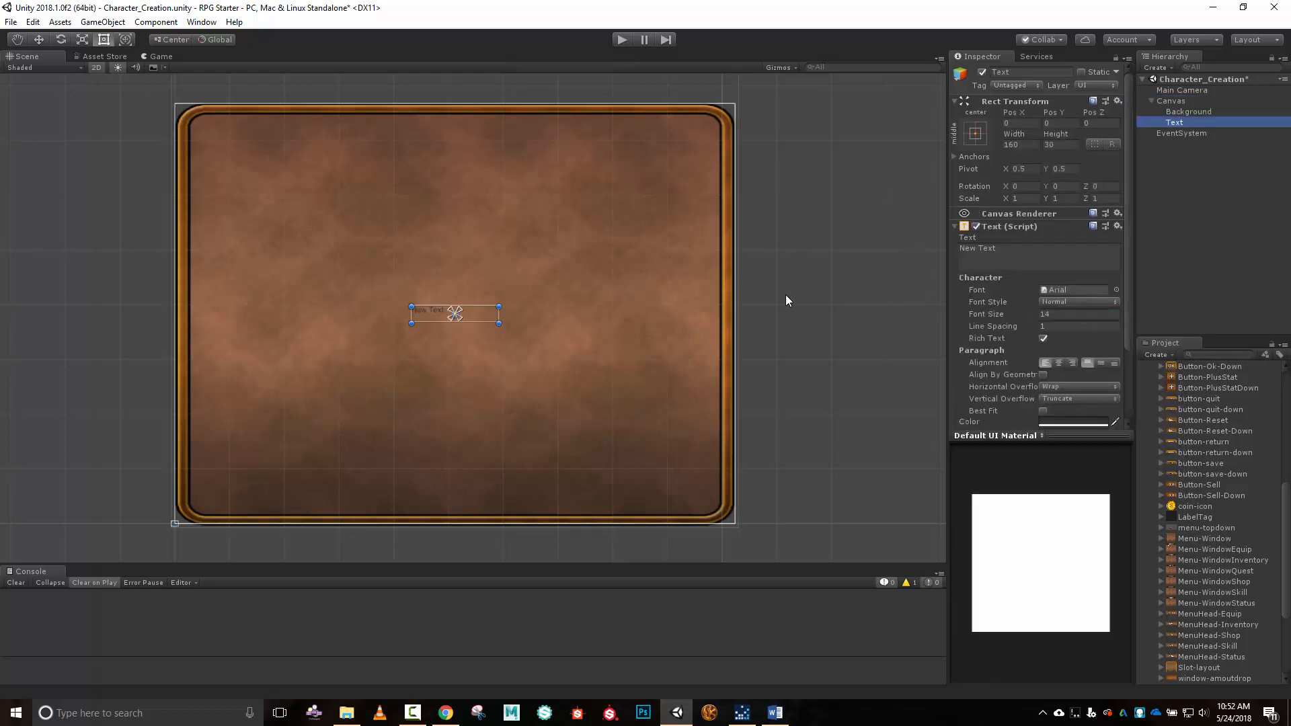
click(1033, 71)
text(Name)
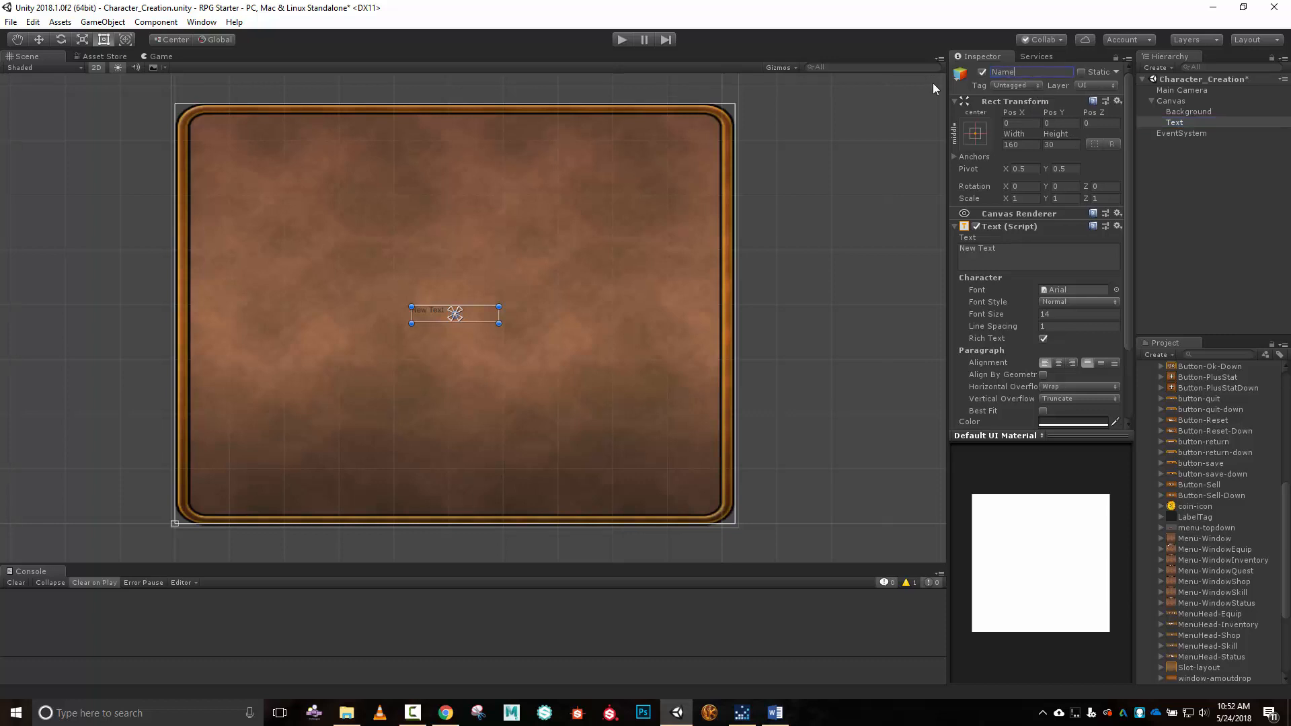
text(_Text)
key(Return)
Set the text of Name_Text to "Name:" and its font to Dalelands Uncial.
click(1027, 254)
text(Name:)
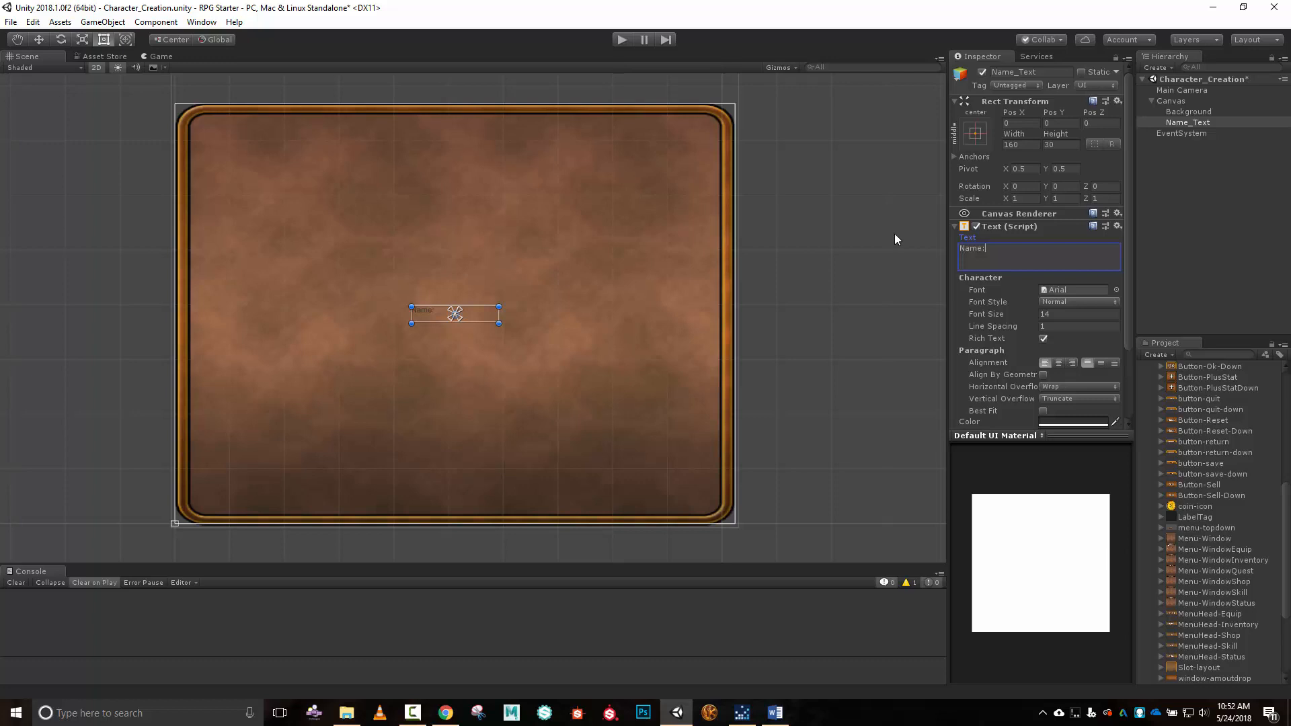
click(1115, 289)
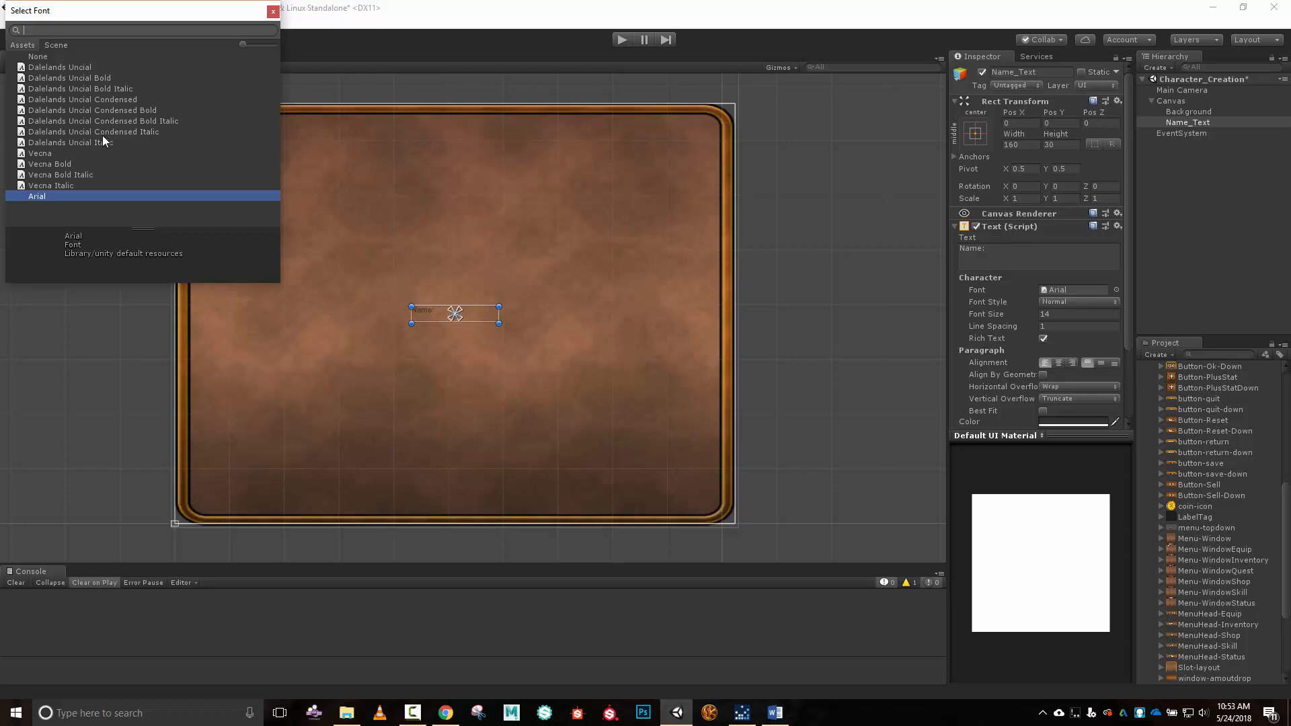
click(83, 67)
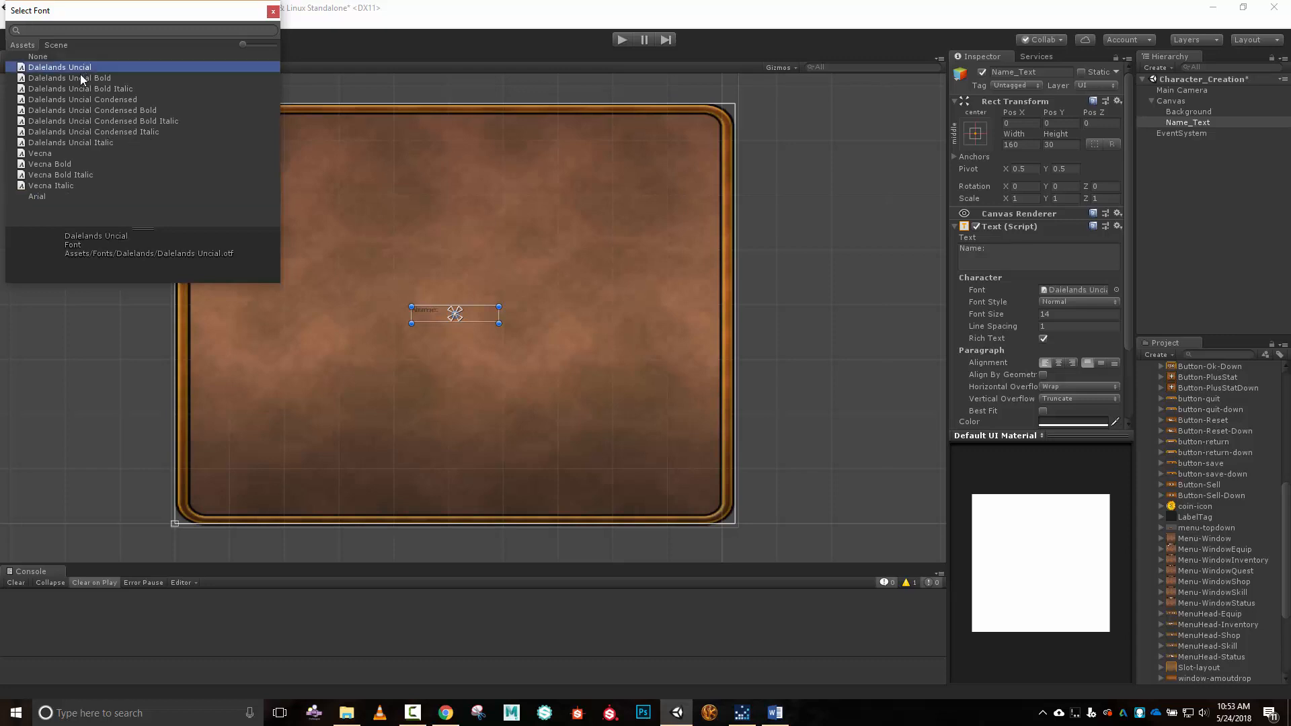
click(274, 13)
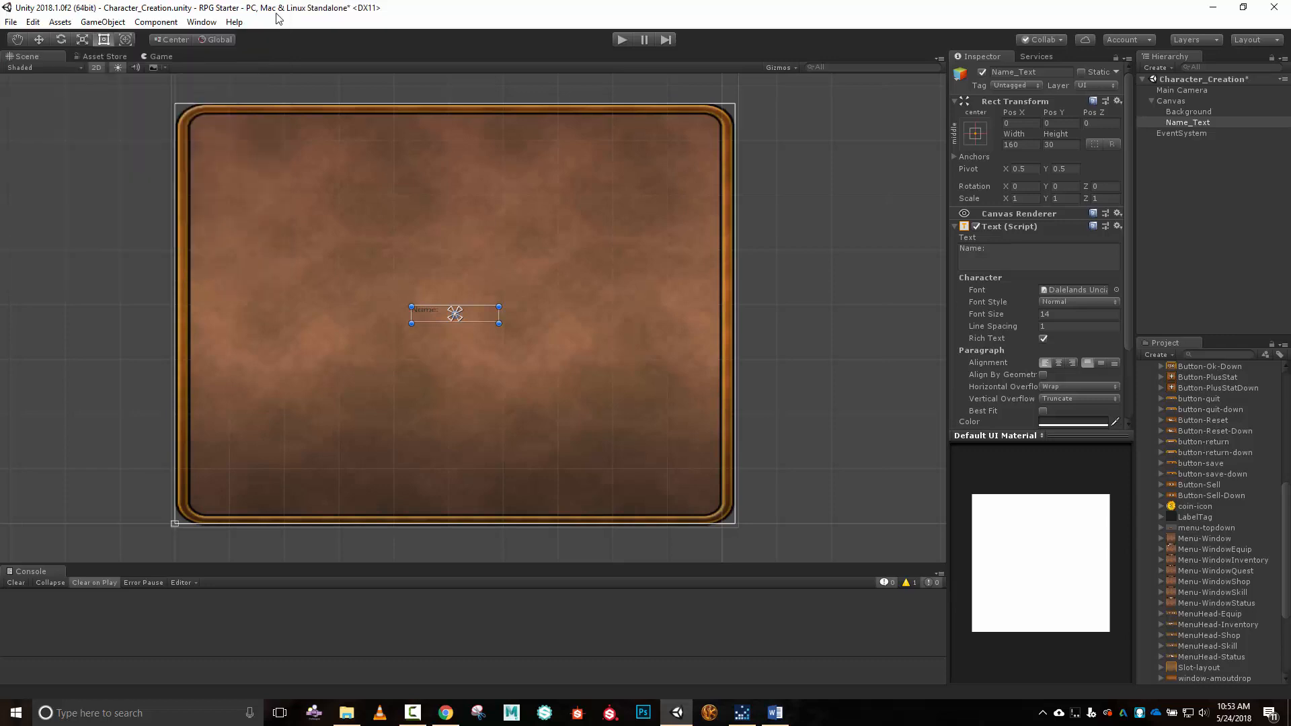
Set the text color of Name_Text to golden orange EFA608.
click(1092, 424)
drag(785, 164, 773, 128)
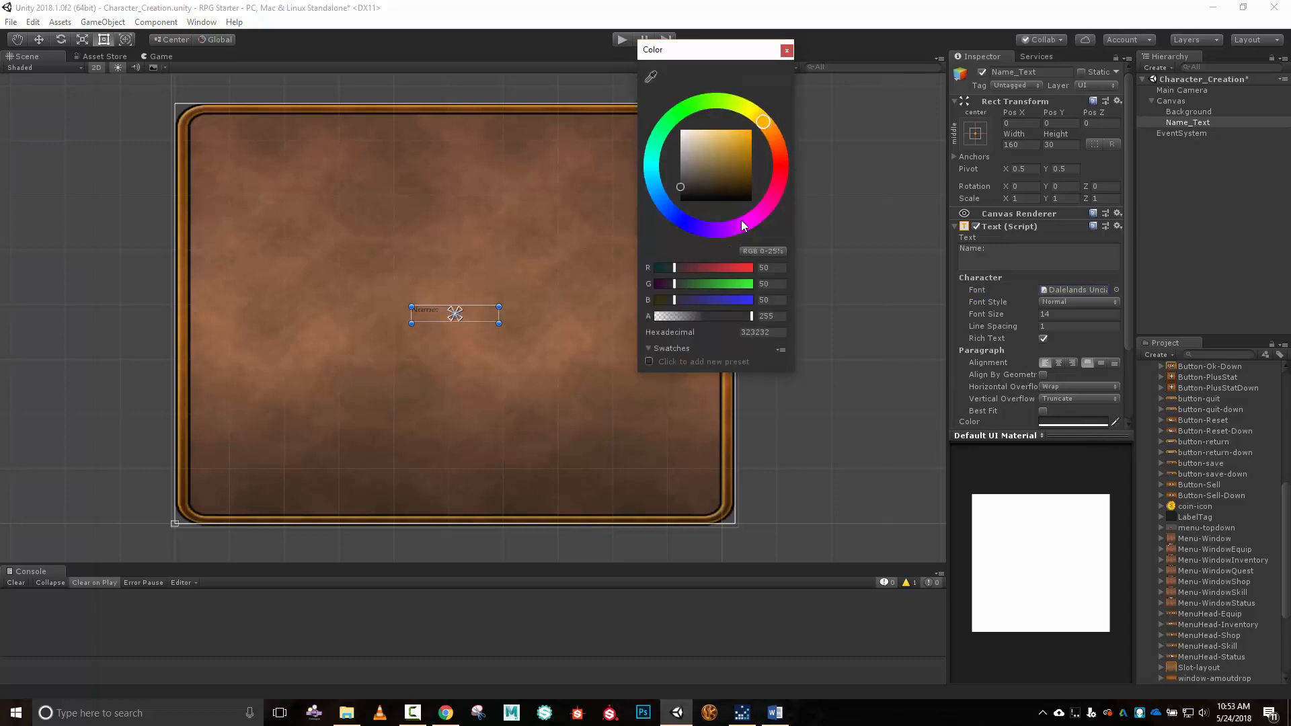
drag(768, 124, 772, 132)
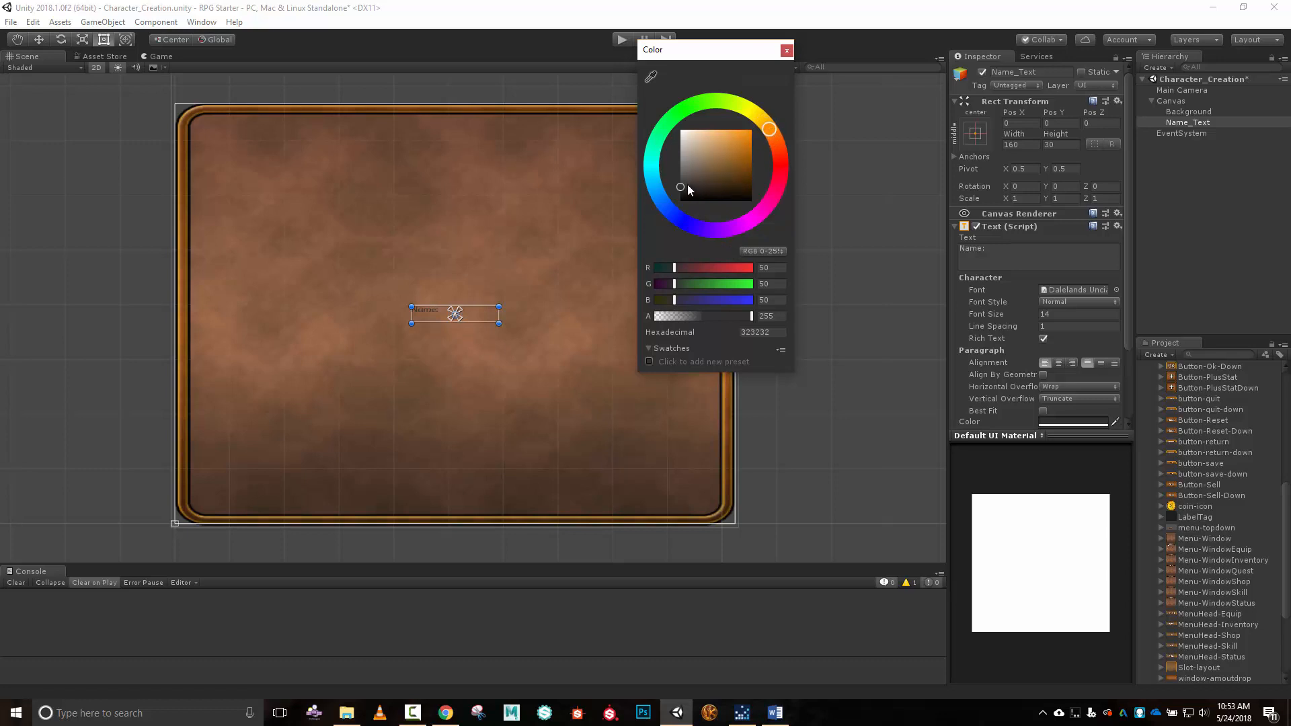
mouse_move(724, 152)
mouse_down()
mouse_move(717, 172)
mouse_move(749, 134)
mouse_up()
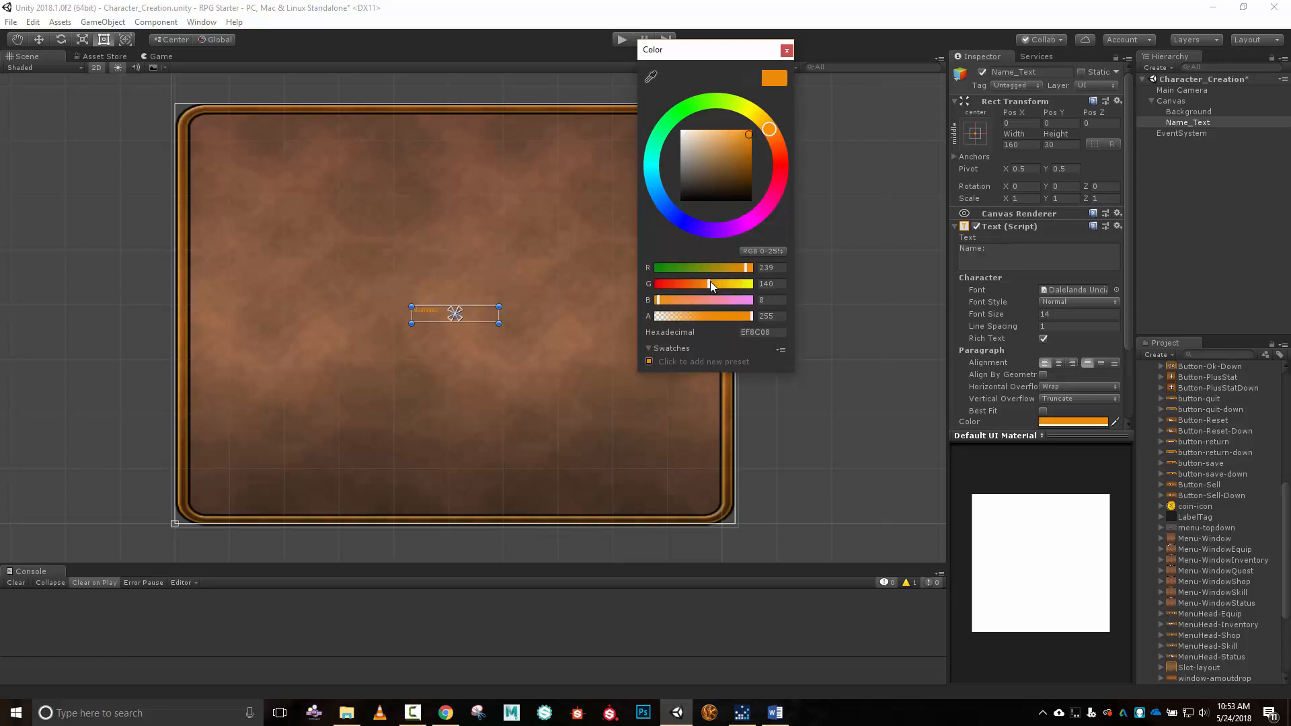
drag(710, 281, 718, 280)
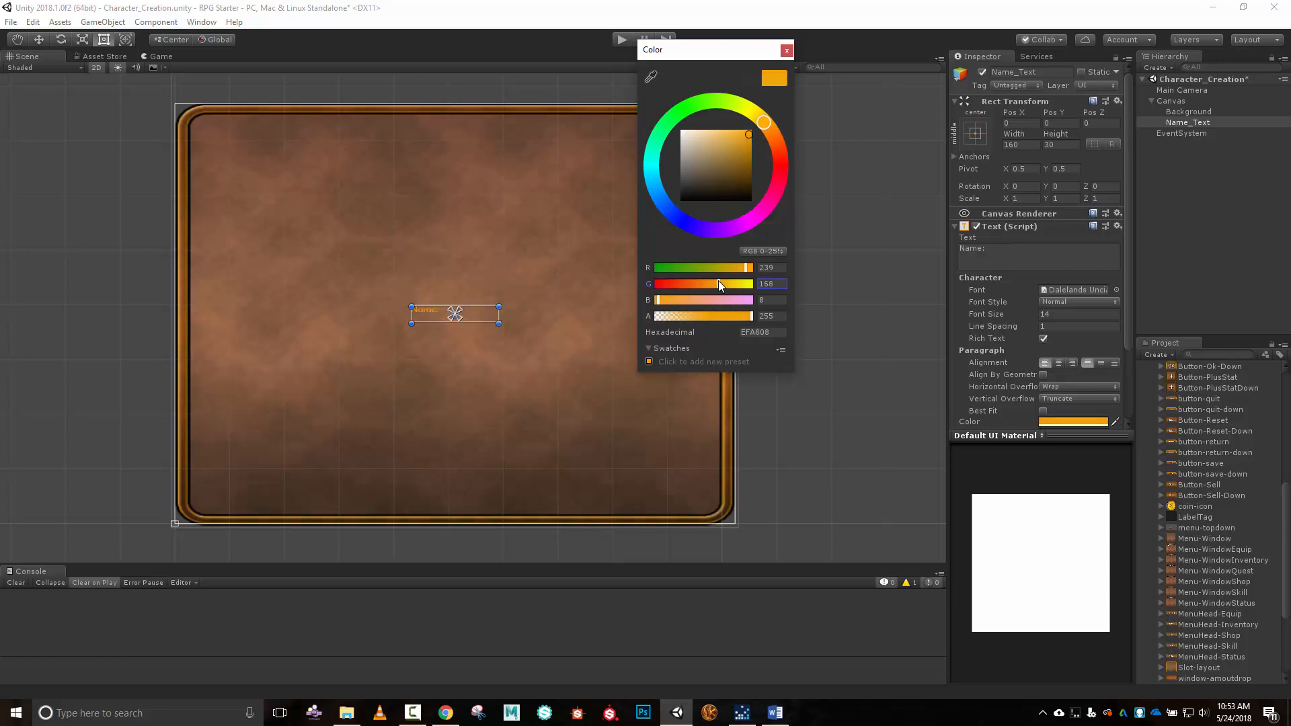
click(785, 51)
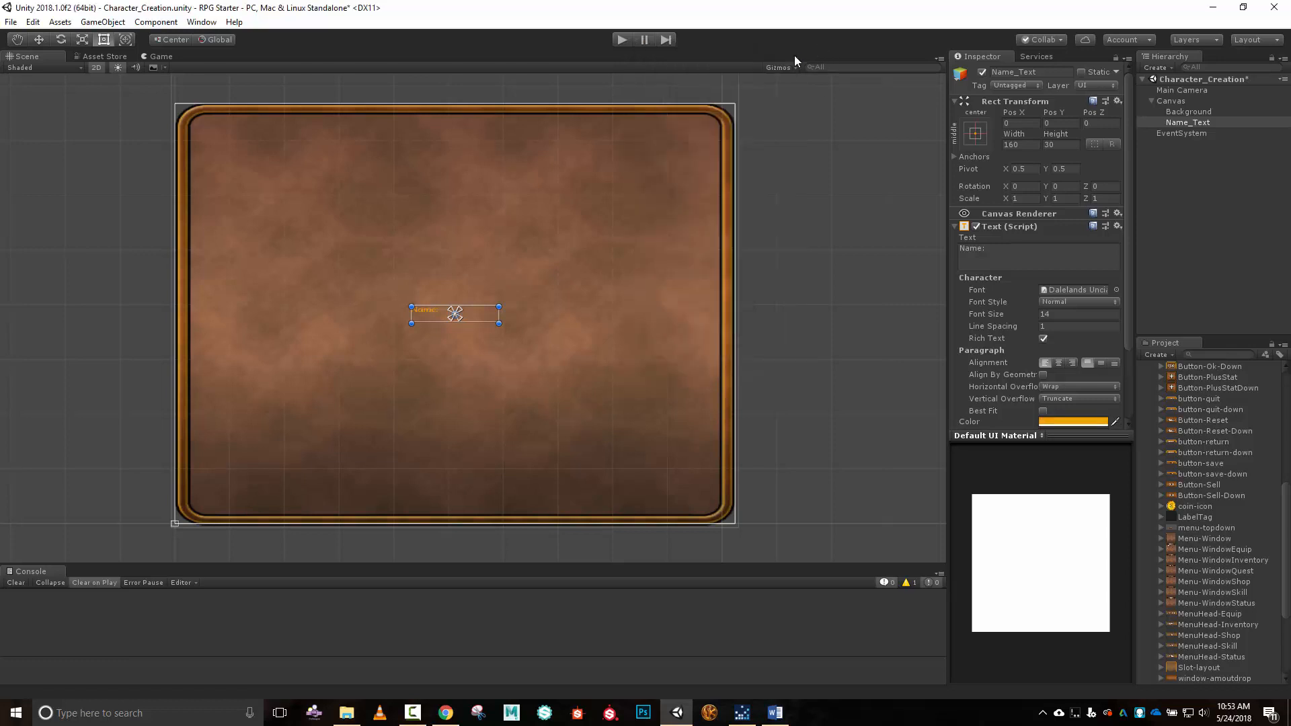
Set the font size of Name_Text to 24 and its font style to Bold And Italic.
drag(1003, 311, 1011, 309)
scroll(1072, 366, down, 1)
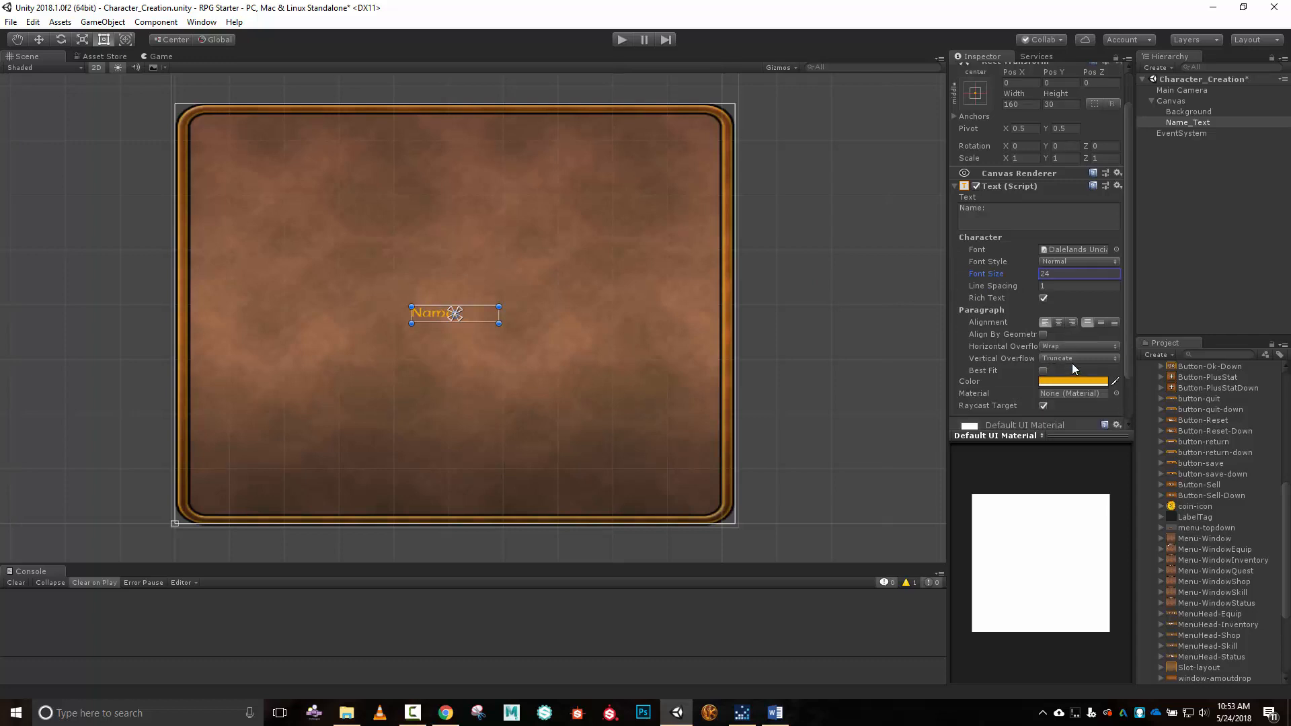
click(1073, 261)
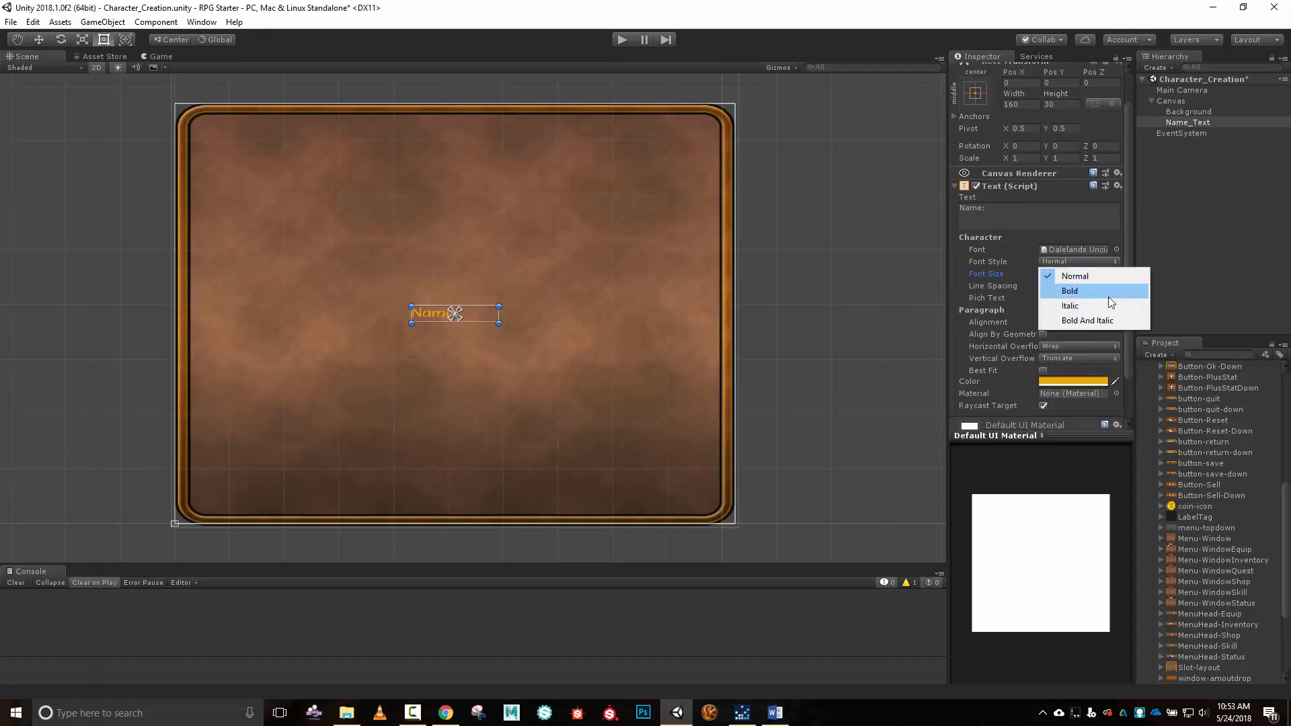
click(1107, 294)
click(1100, 263)
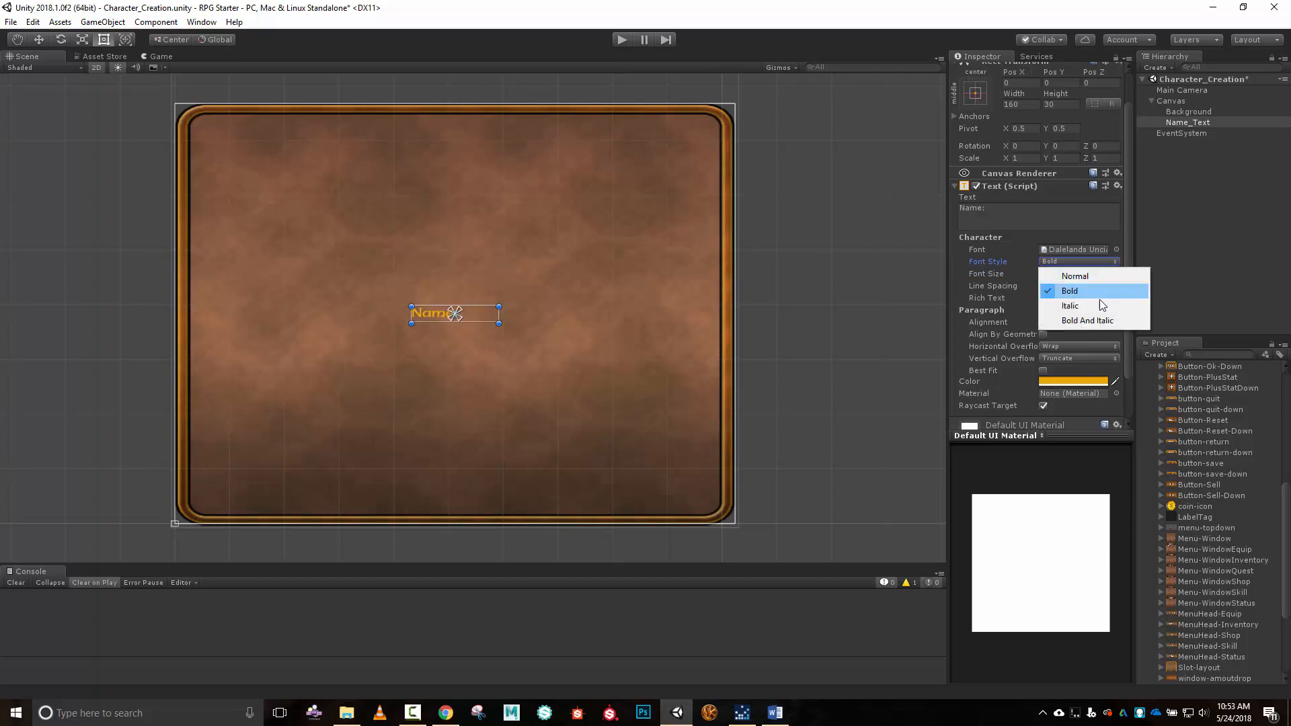
click(1100, 321)
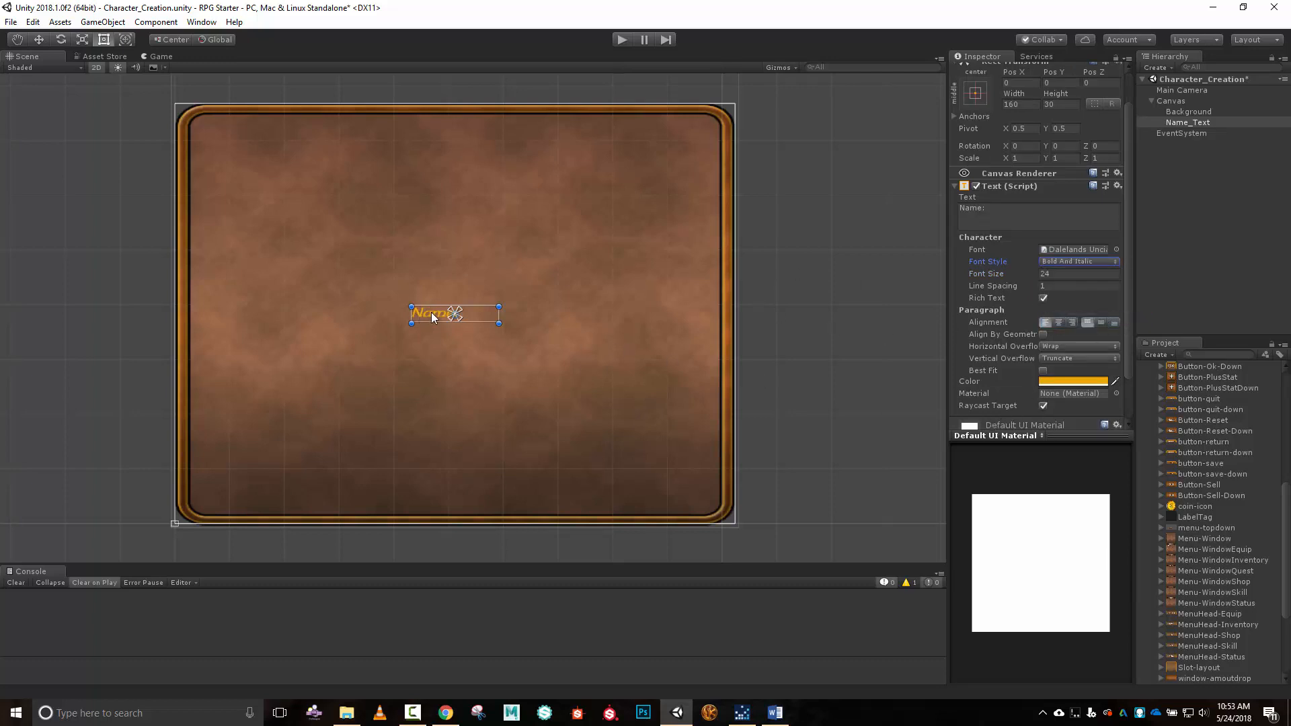
Move Name_Text to the background's upper-left corner, about X -384, Y 303, and narrow its box to about 98.
drag(431, 316, 230, 143)
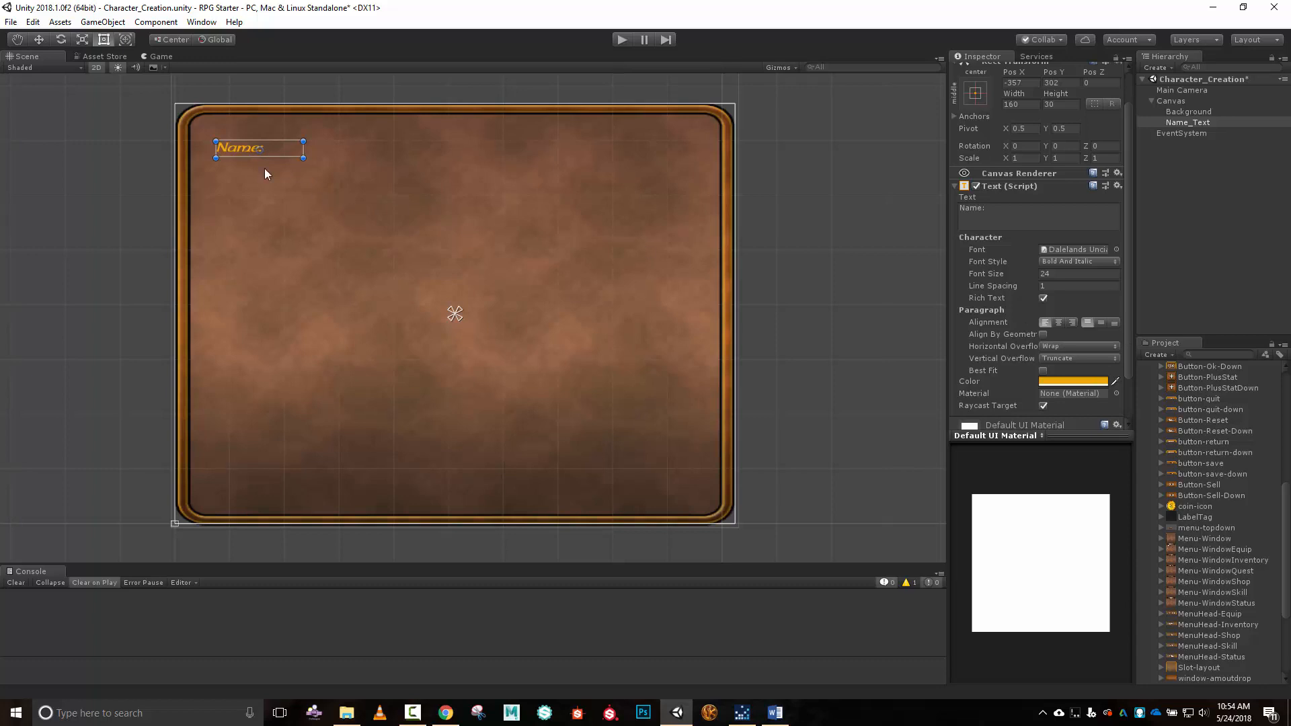
drag(244, 152, 274, 151)
Add a UI Image as a child of the Canvas and name it Title.
click(1163, 99)
right_click(1162, 100)
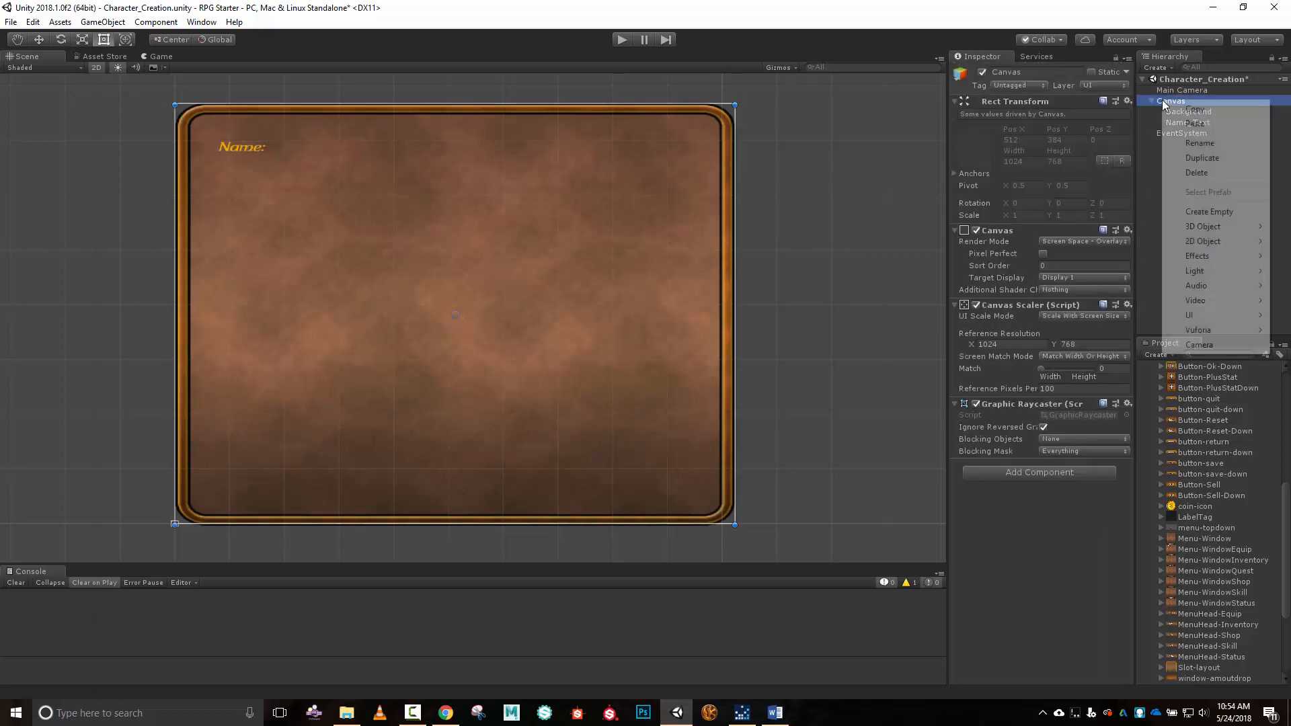
mouse_move(1207, 315)
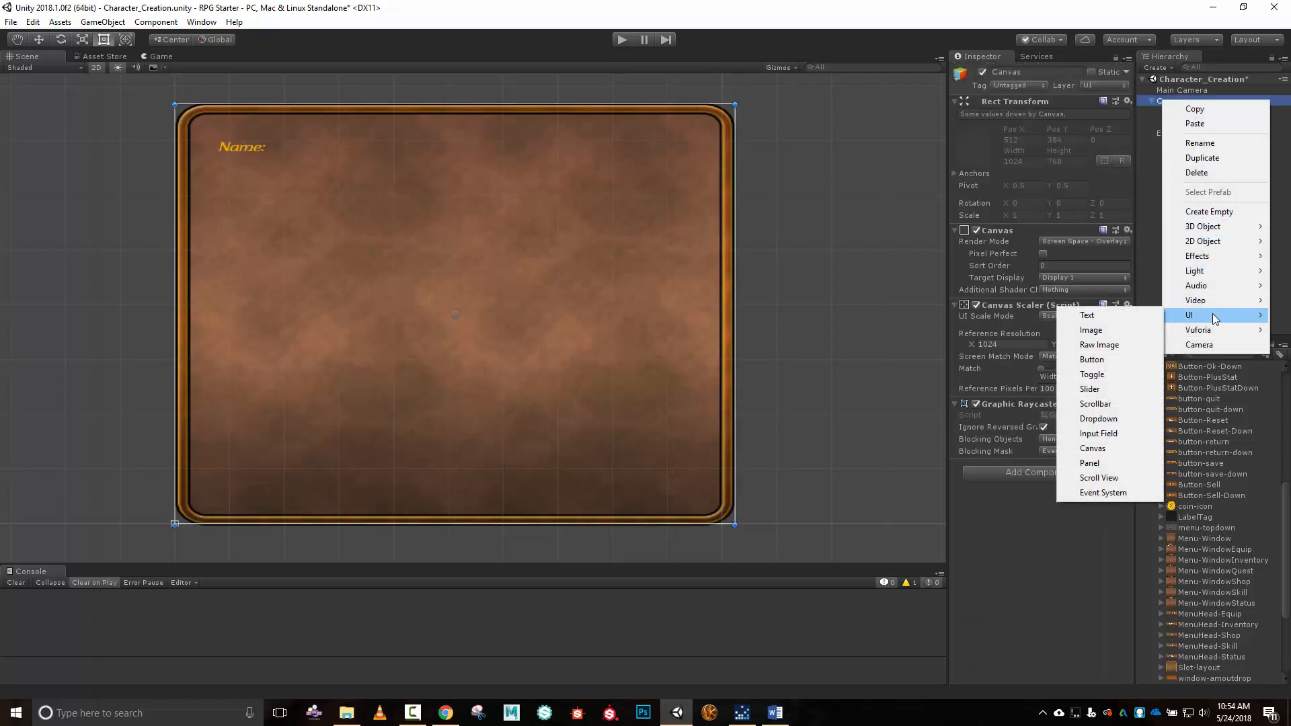
click(1126, 328)
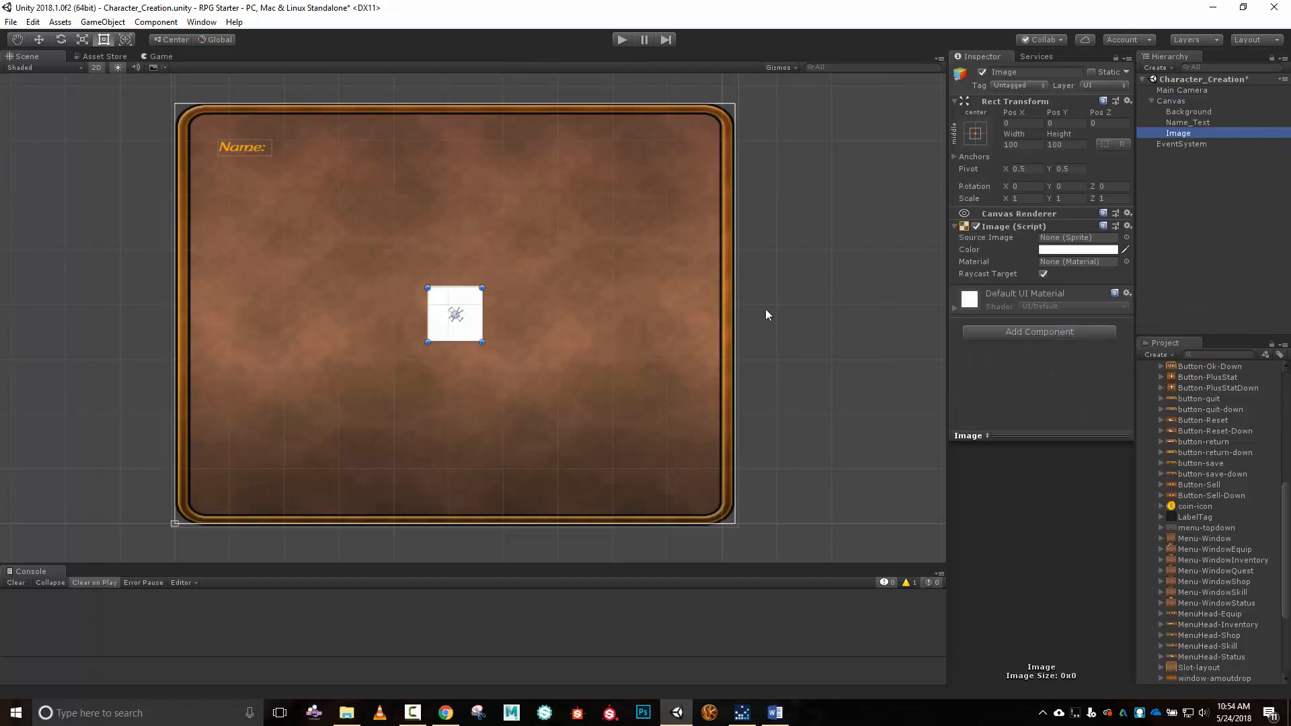
click(1050, 73)
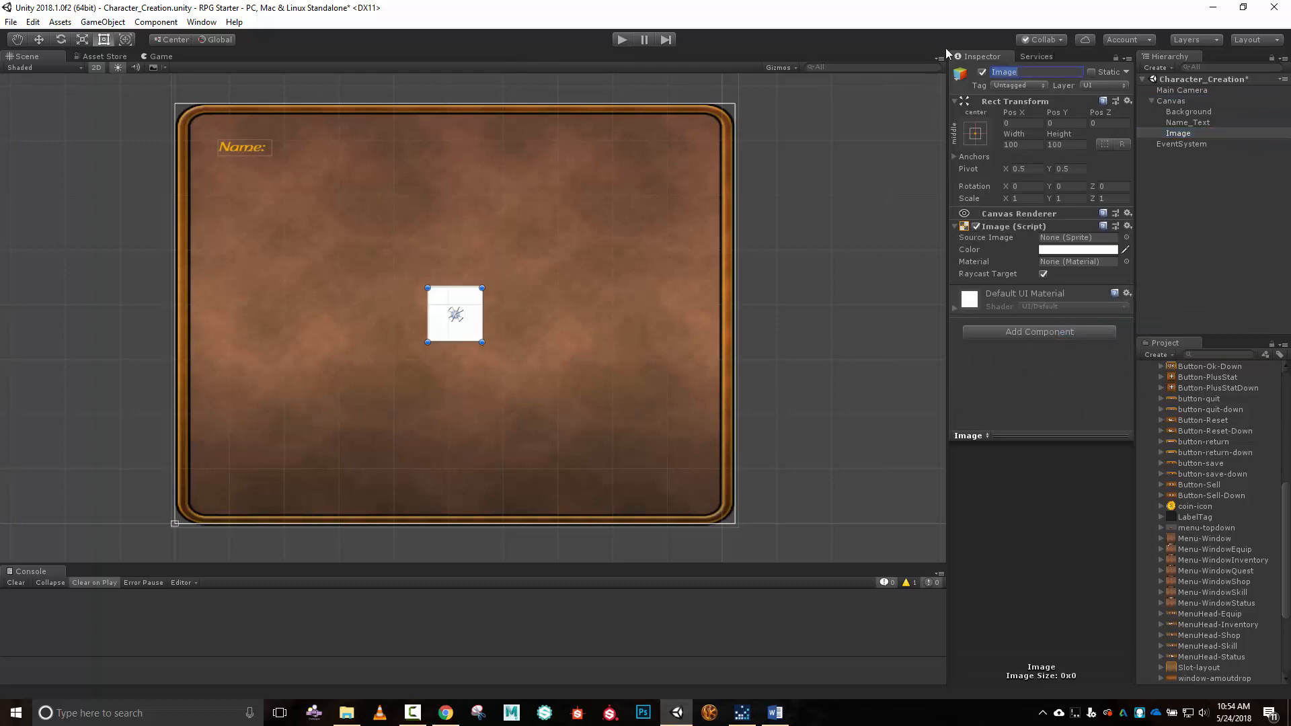
text(Title)
key(Return)
Search the project assets for "char" and assign the text-charcreate sprite as the source image of Title.
scroll(1248, 560, down, 4)
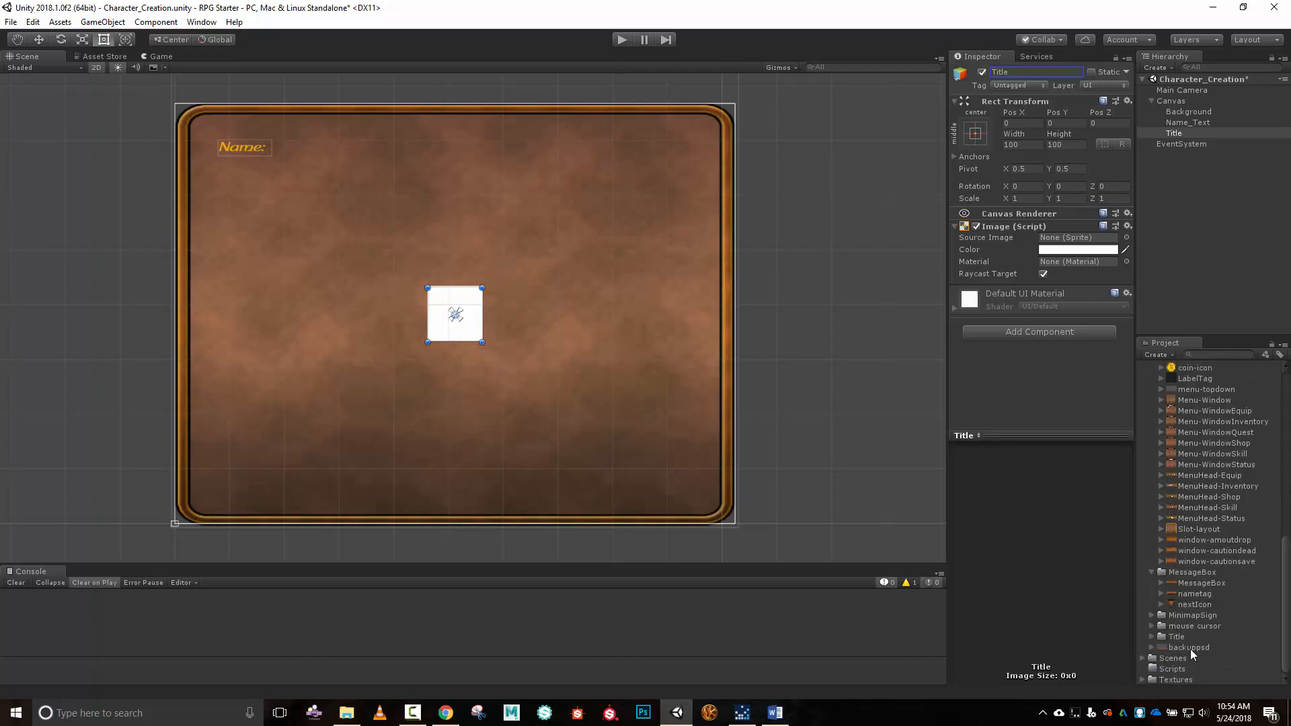
scroll(1203, 600, up, 10)
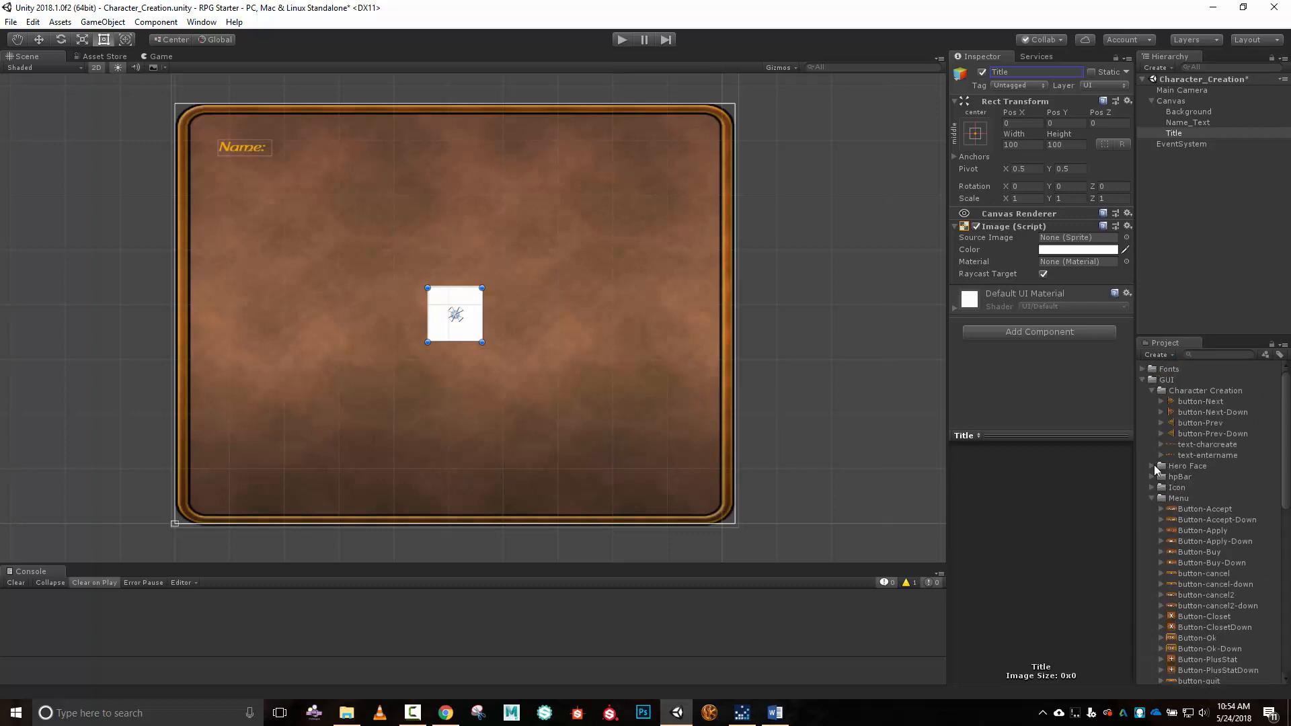
click(1198, 356)
text(chara)
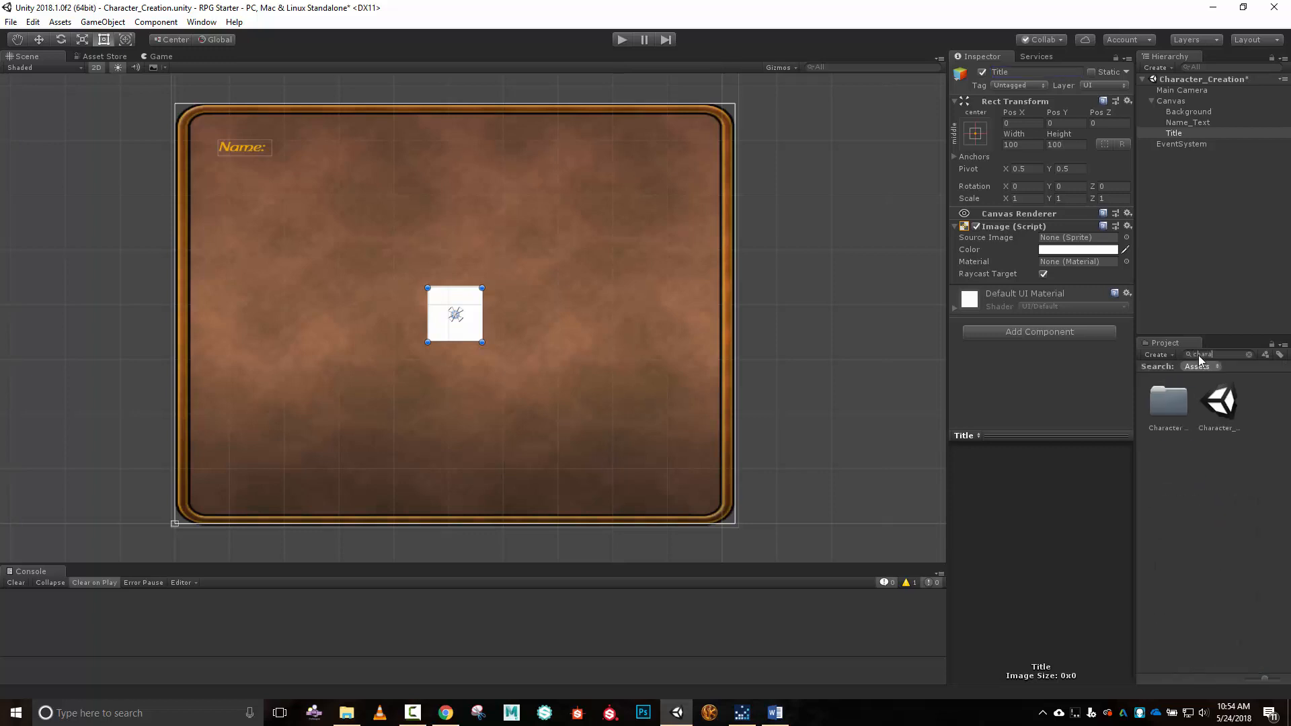
key(BackSpace)
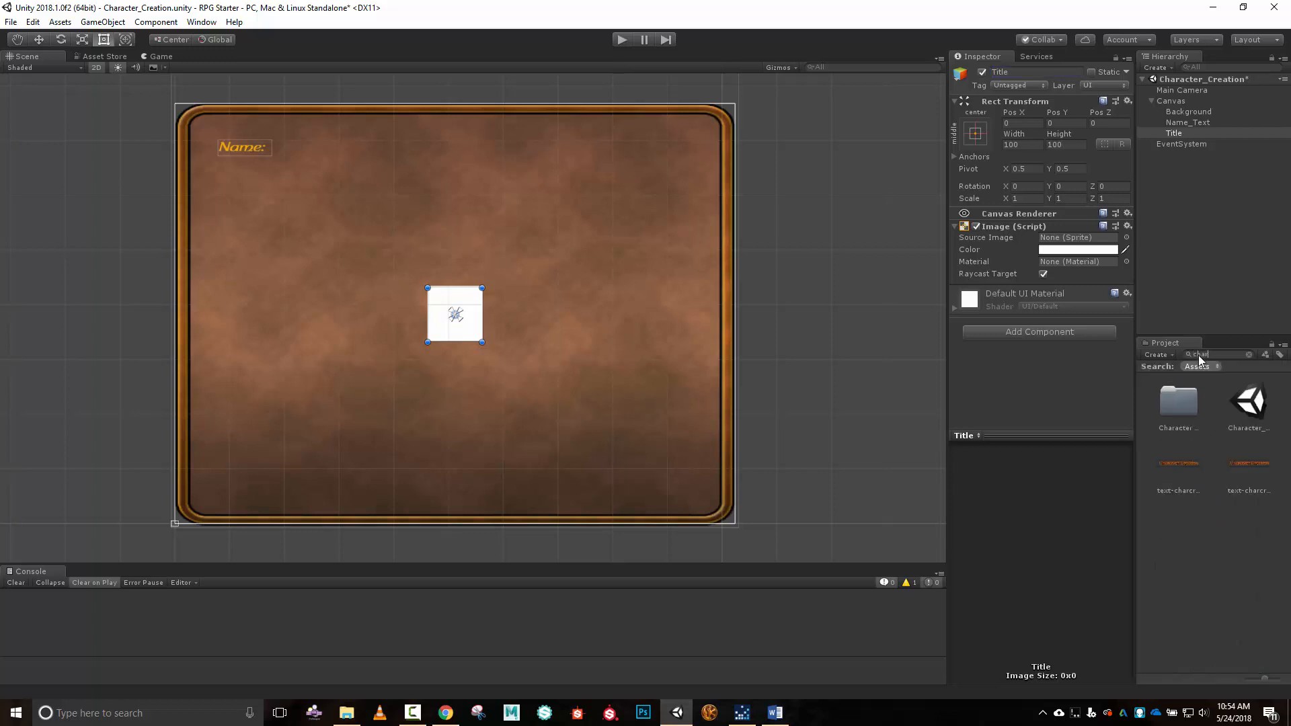
click(1179, 466)
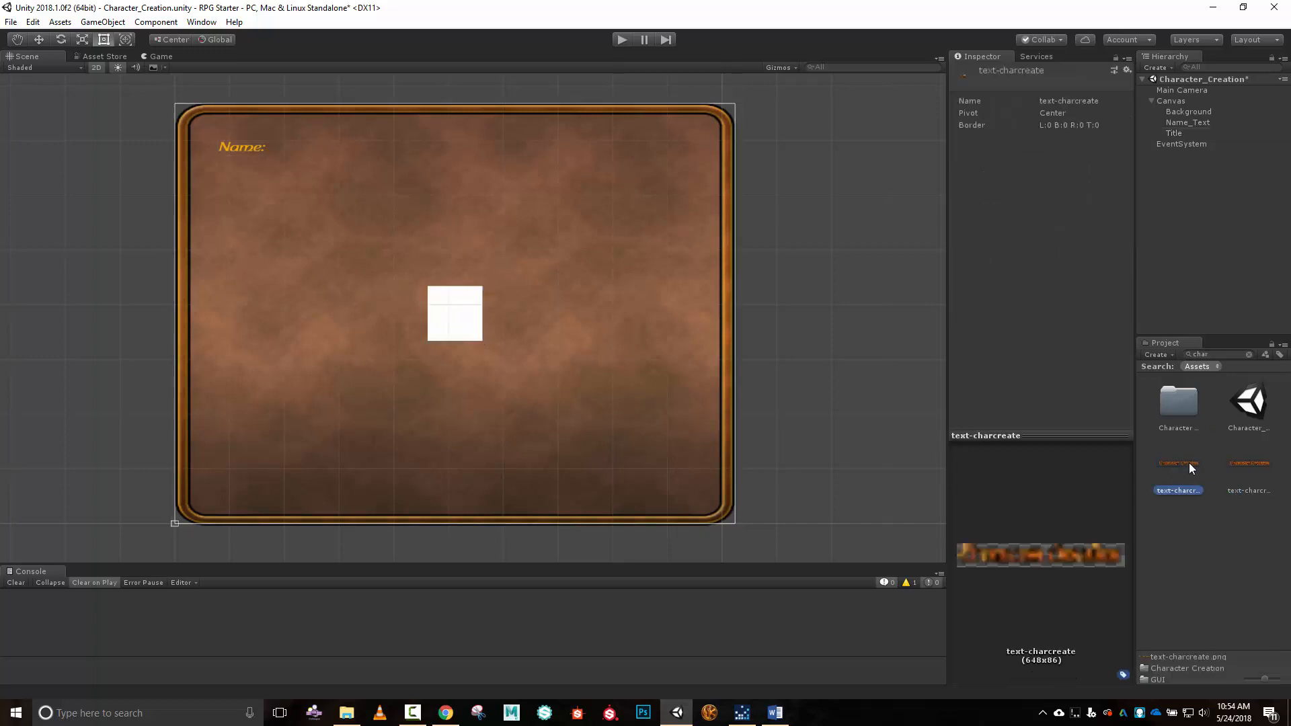
click(1246, 470)
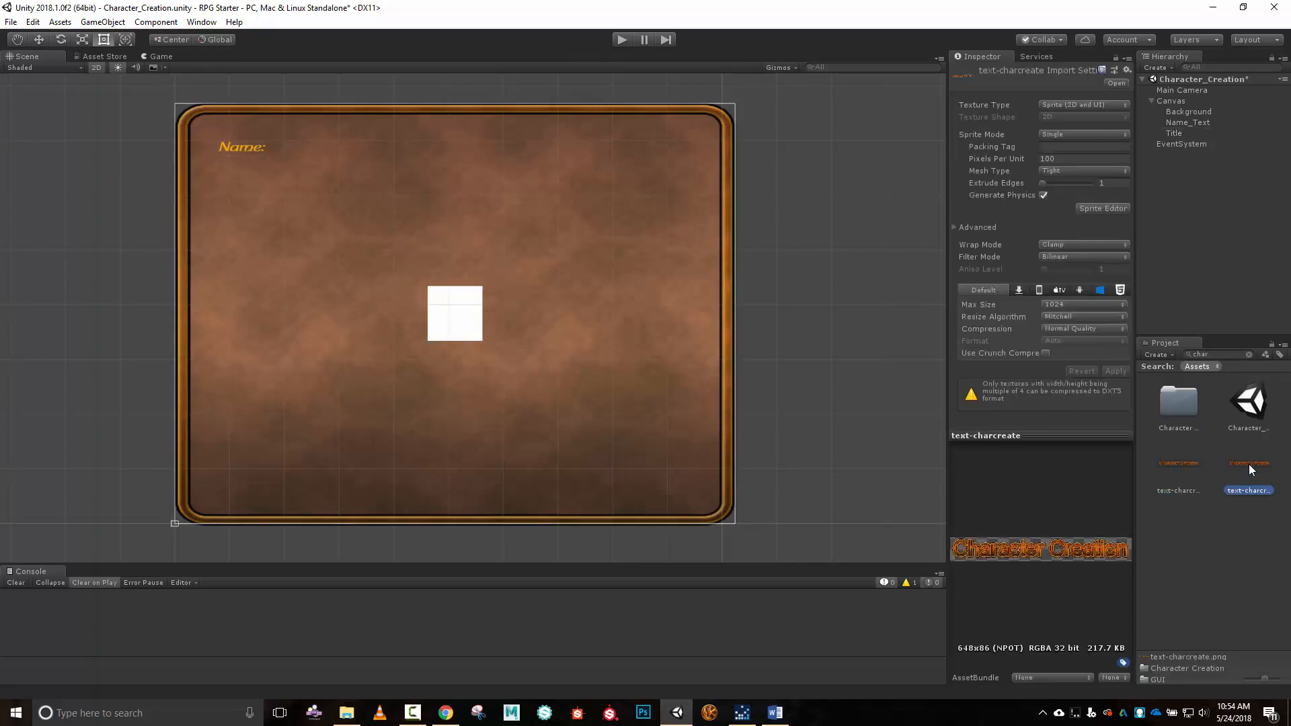
click(1186, 123)
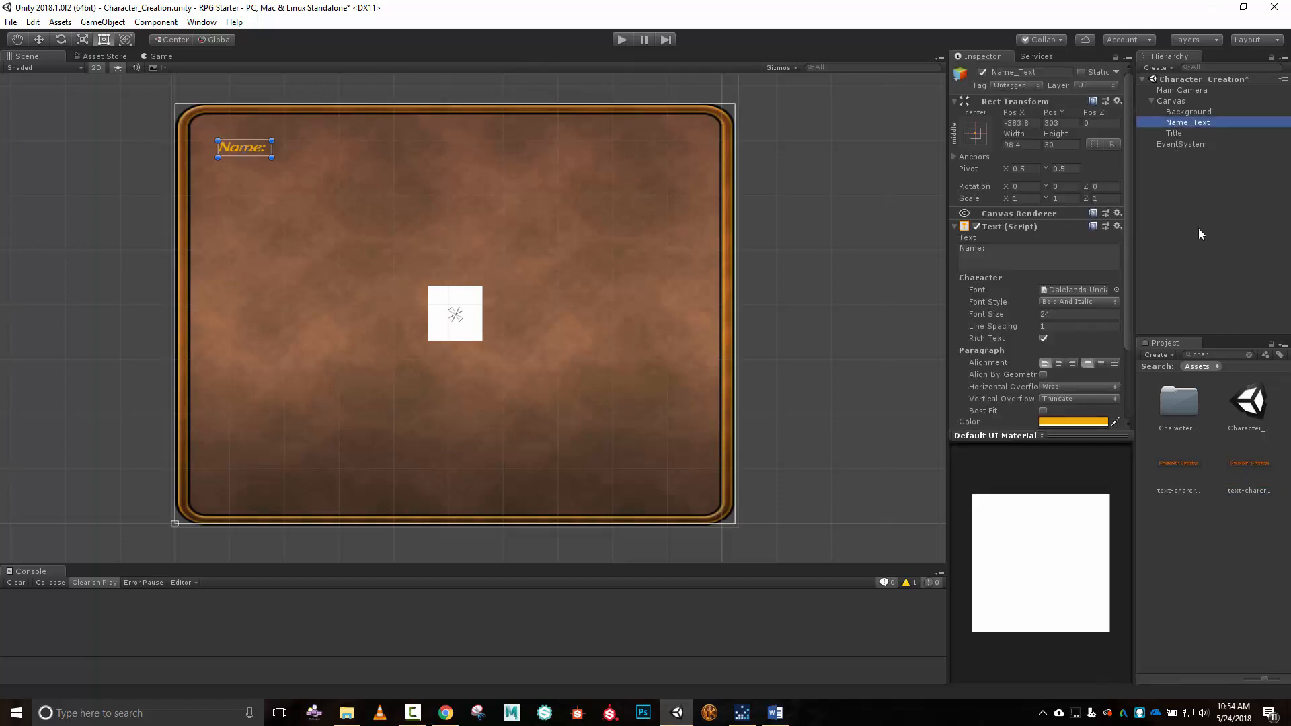
click(1172, 134)
drag(1246, 466, 1077, 238)
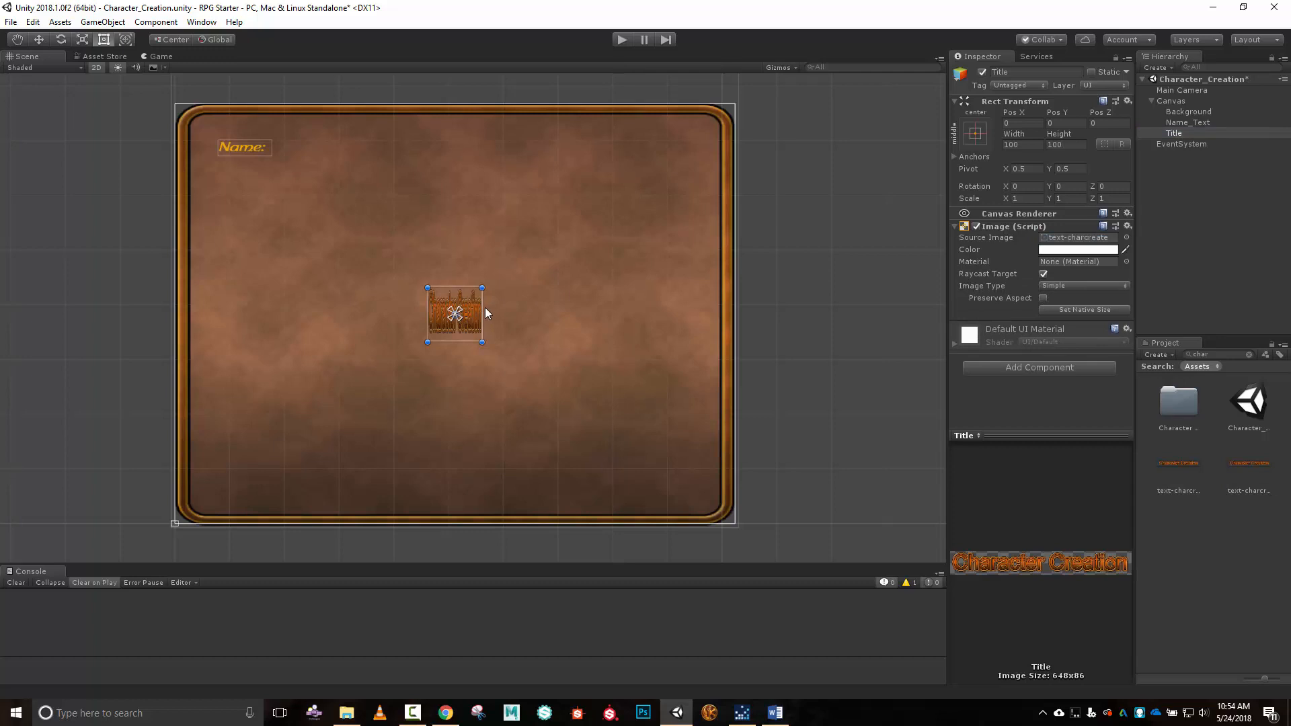
Resize the Title image to about 467 by 64 and center it along the background's upper edge at about Y 332.
drag(484, 308, 683, 330)
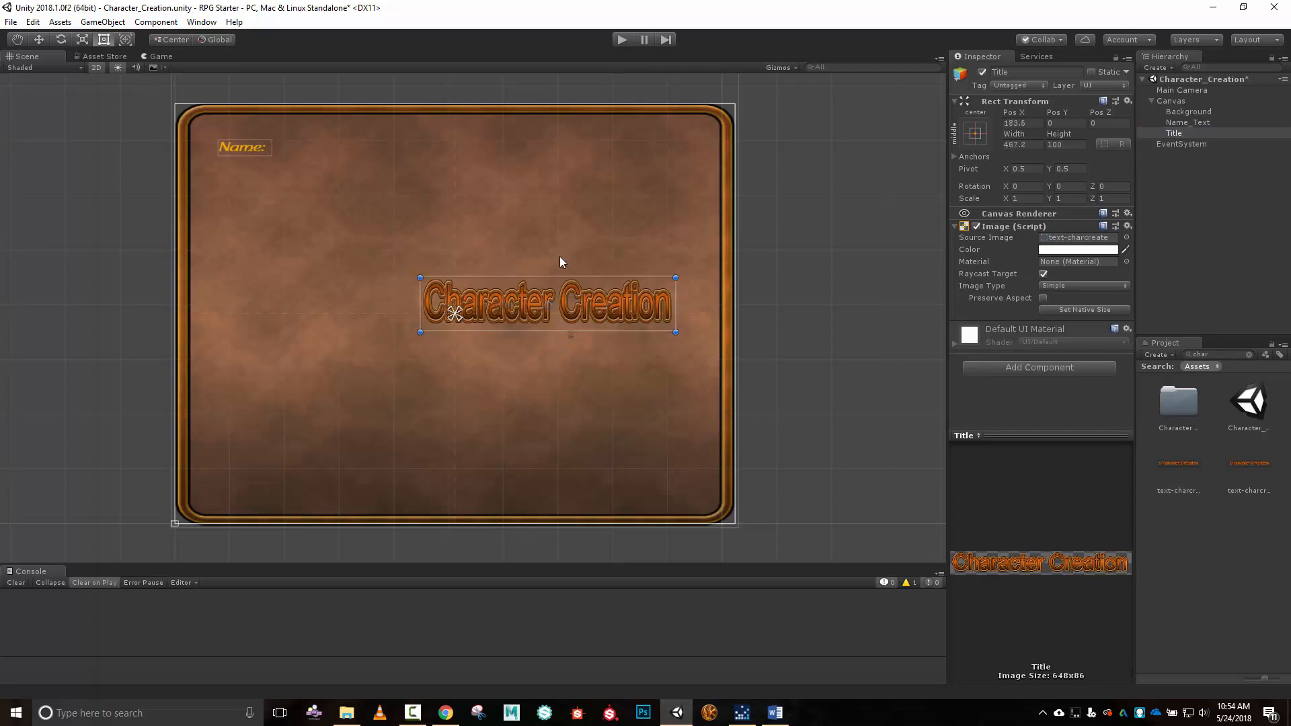
drag(605, 312, 478, 151)
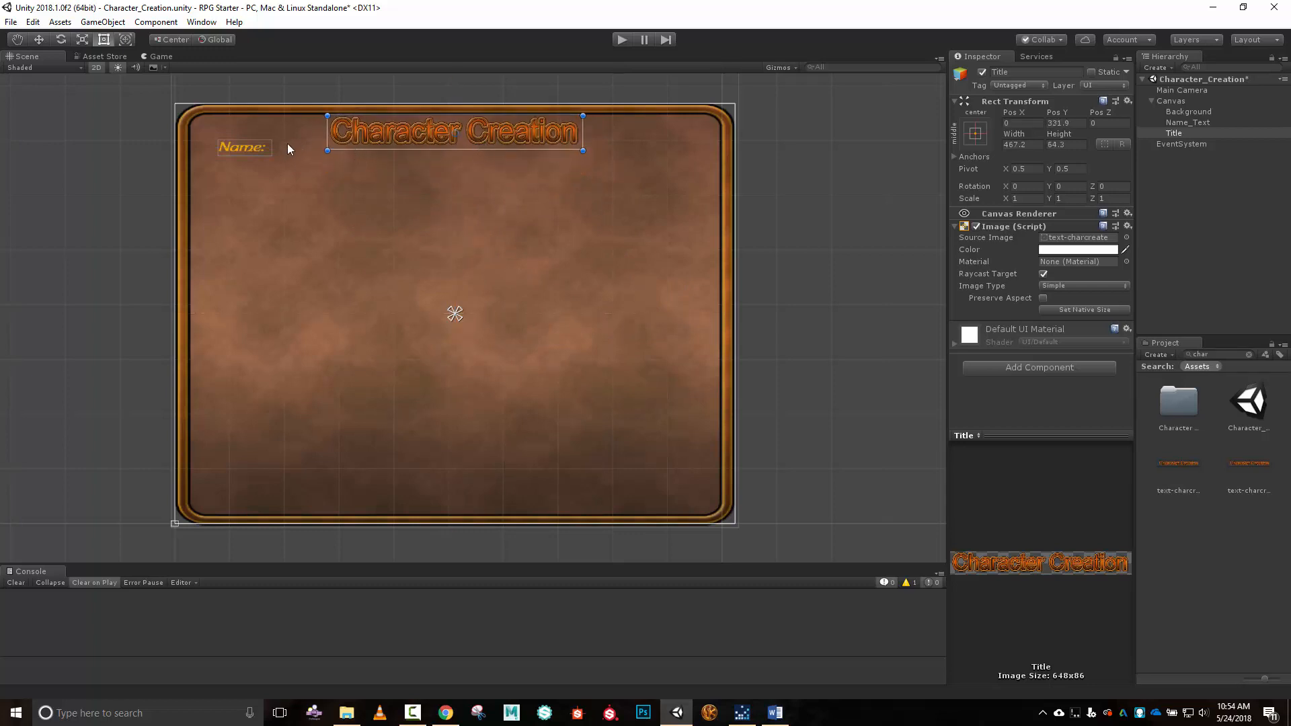
Lower Name_Text to about Y 266, set its font size to 36 and enlarge its box to about 136 by 41.
mouse_move(241, 145)
mouse_down()
mouse_move(247, 160)
mouse_move(230, 167)
mouse_up()
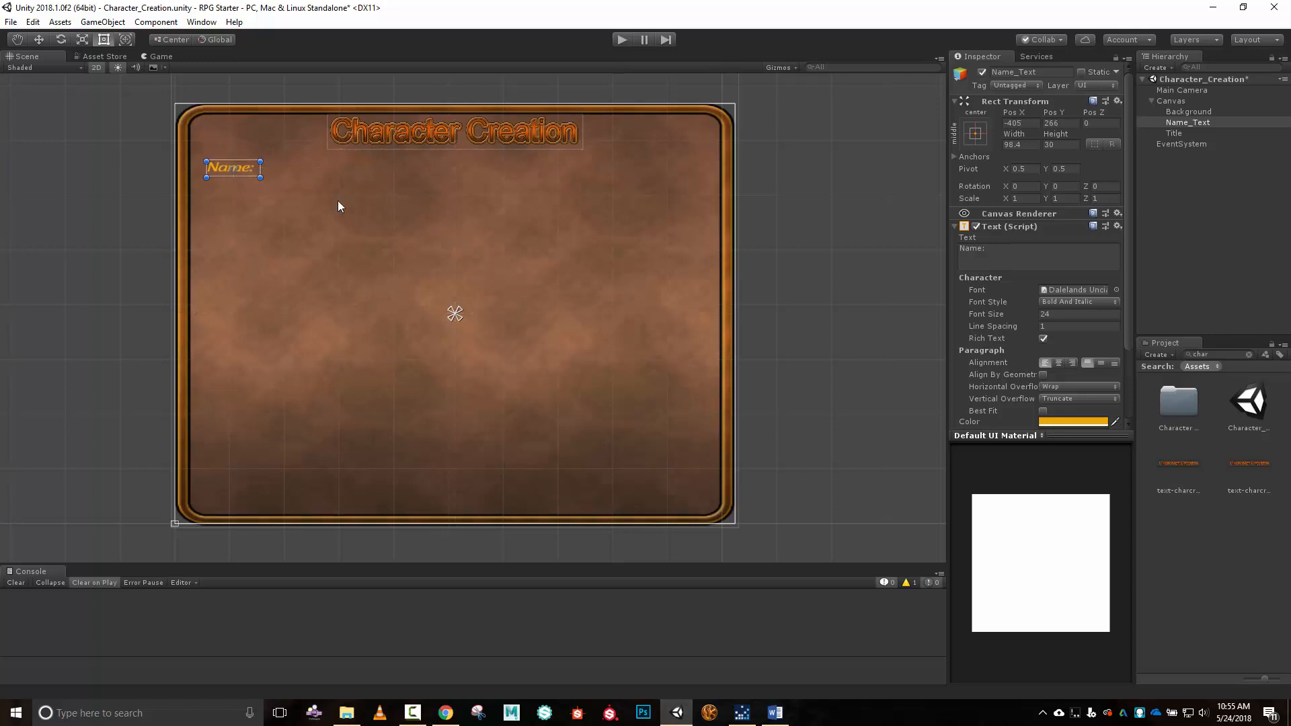
click(1074, 314)
text(36)
drag(1053, 136, 19, 148)
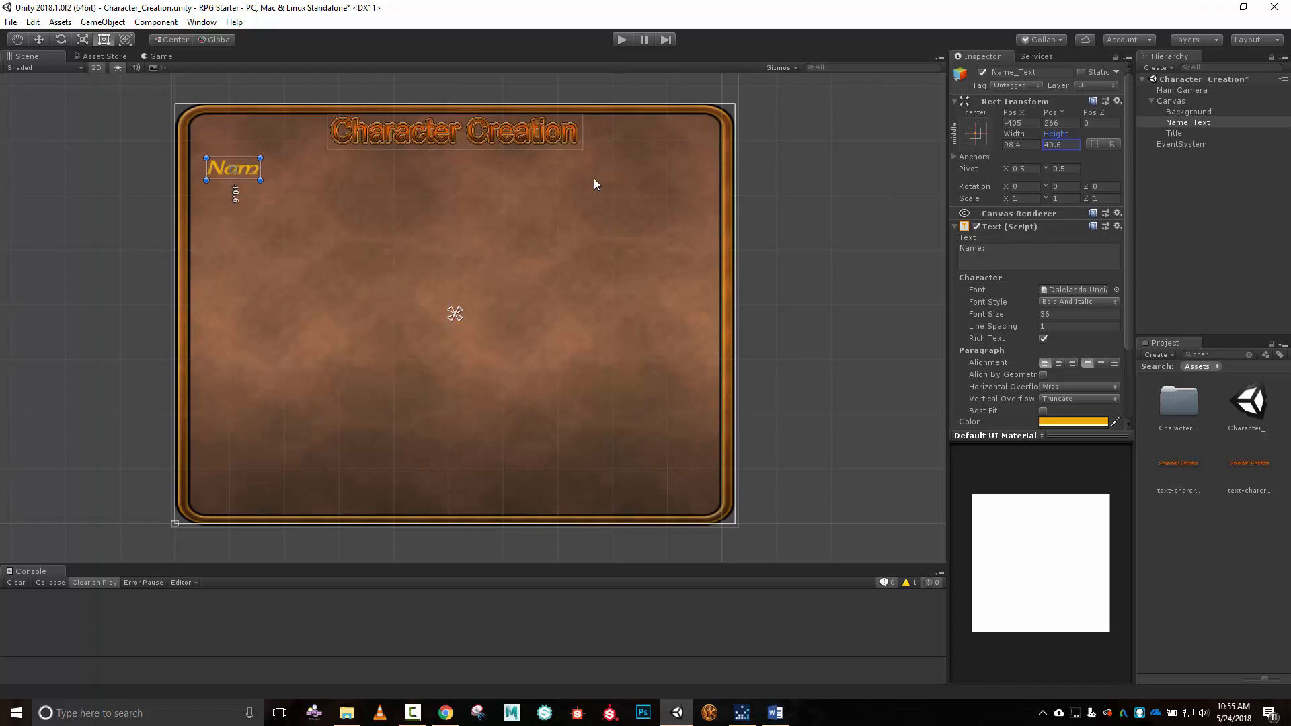
drag(1014, 135, 1166, 146)
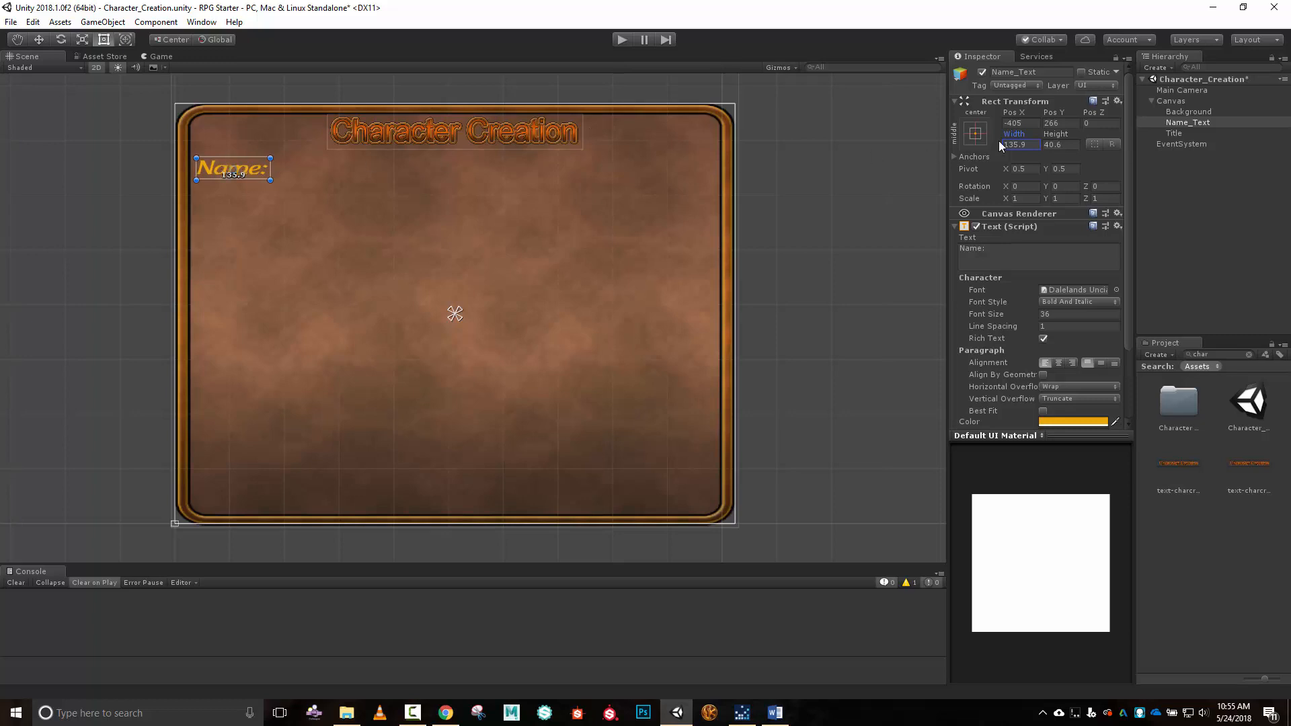
Reposition Name_Text horizontally, trying X -305 and -350 before setting its X position to -375.
click(1037, 123)
key(BackSpace)
text(-)
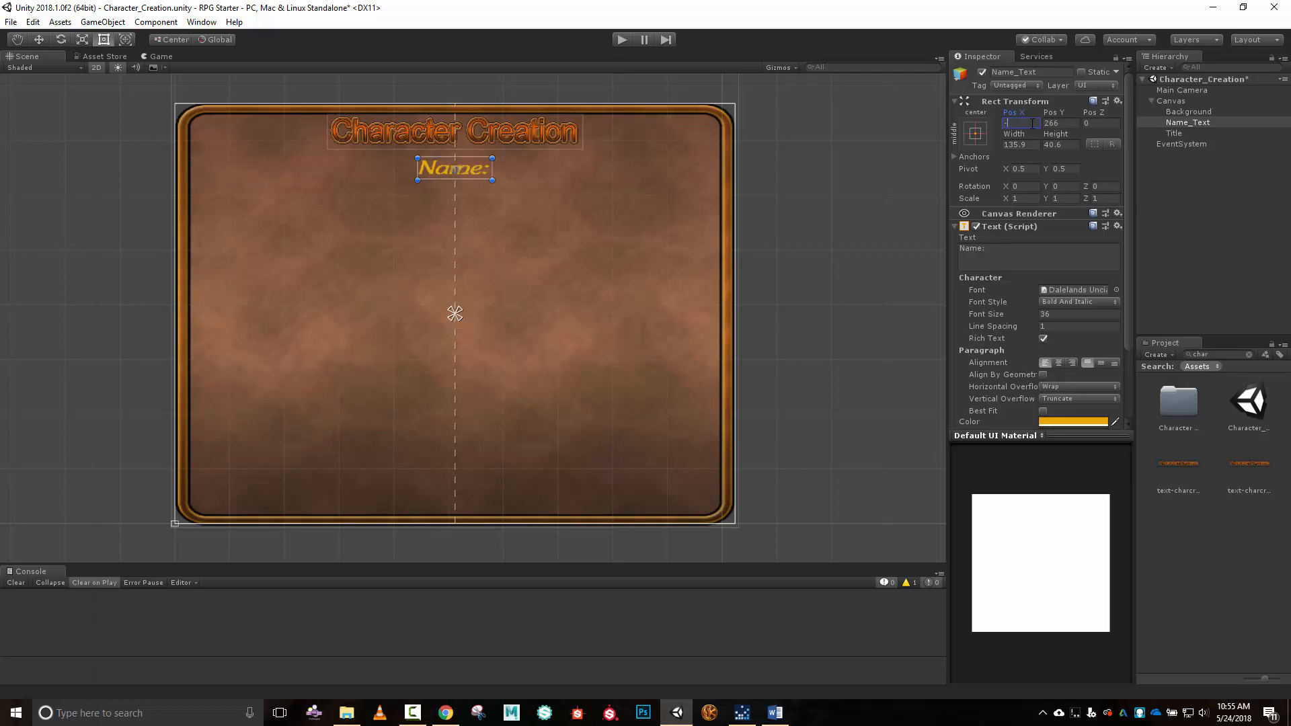
text(305)
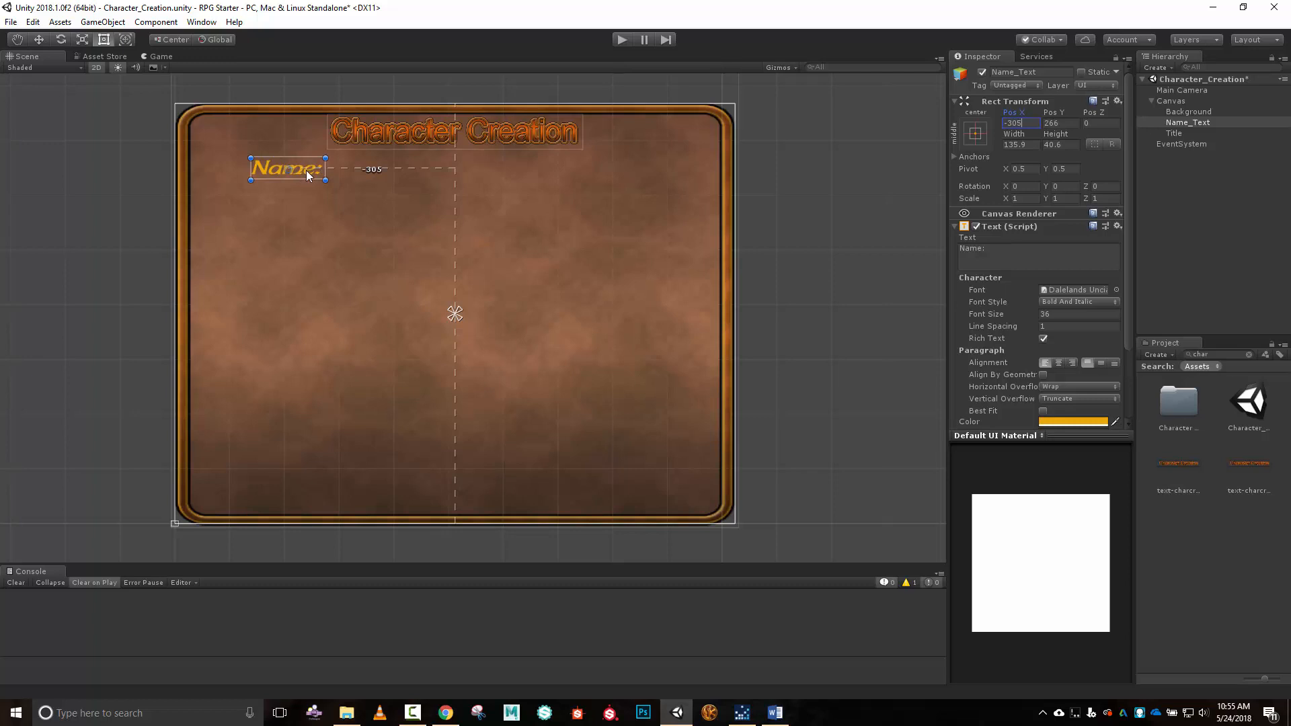
drag(305, 171, 279, 170)
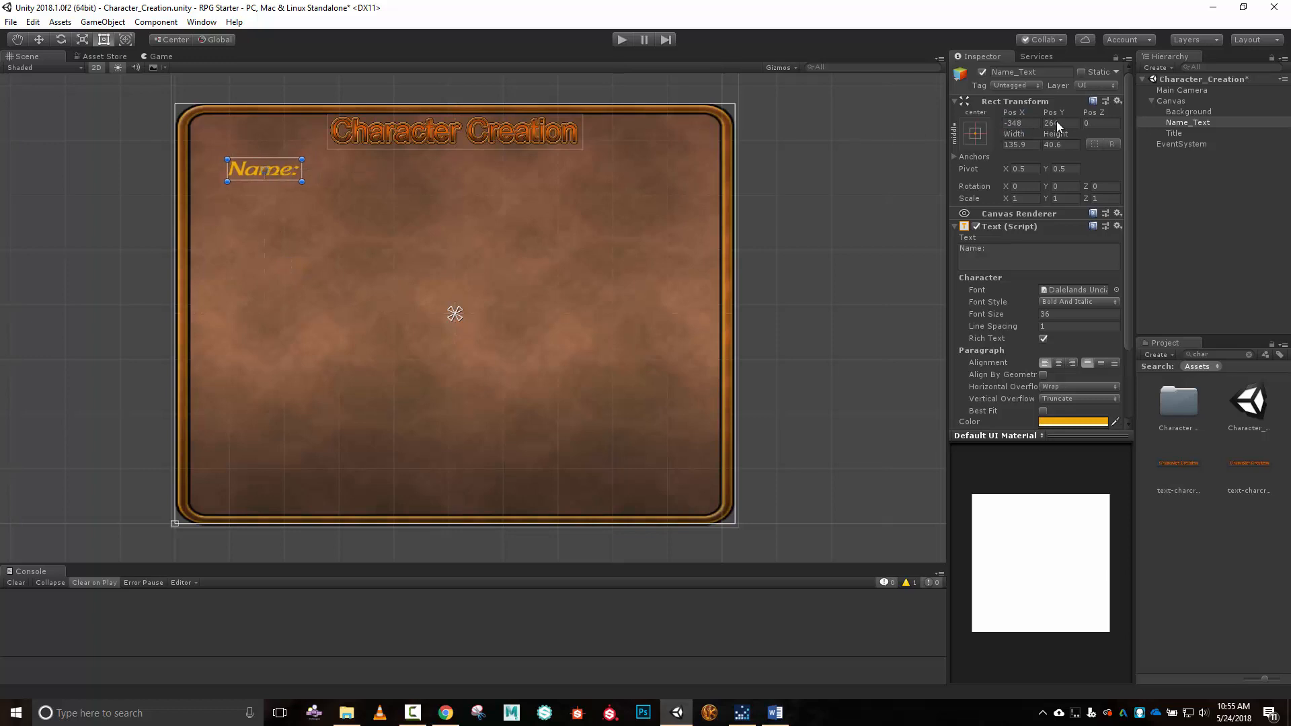
click(1037, 123)
text(-350)
key(BackSpace)
key(BackSpace)
text(75)
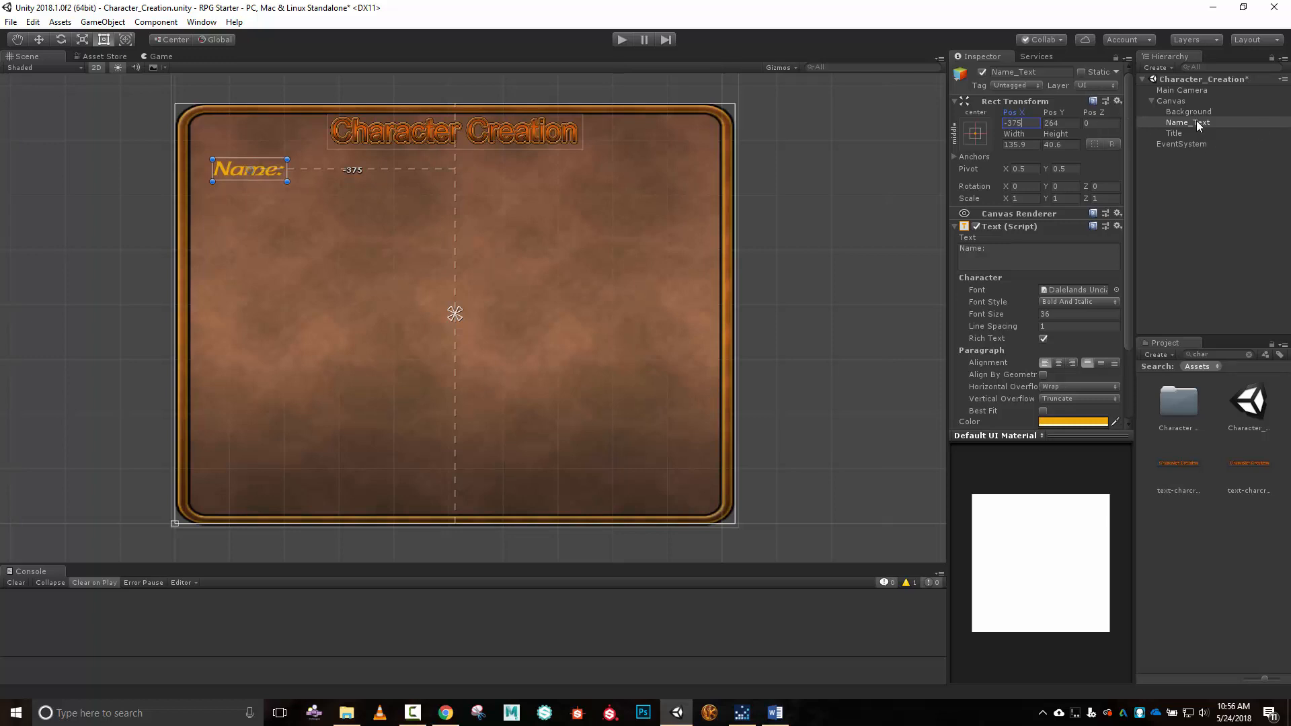
Reorder Name_Text below Title among the Canvas children and duplicate it.
drag(1196, 123, 1189, 135)
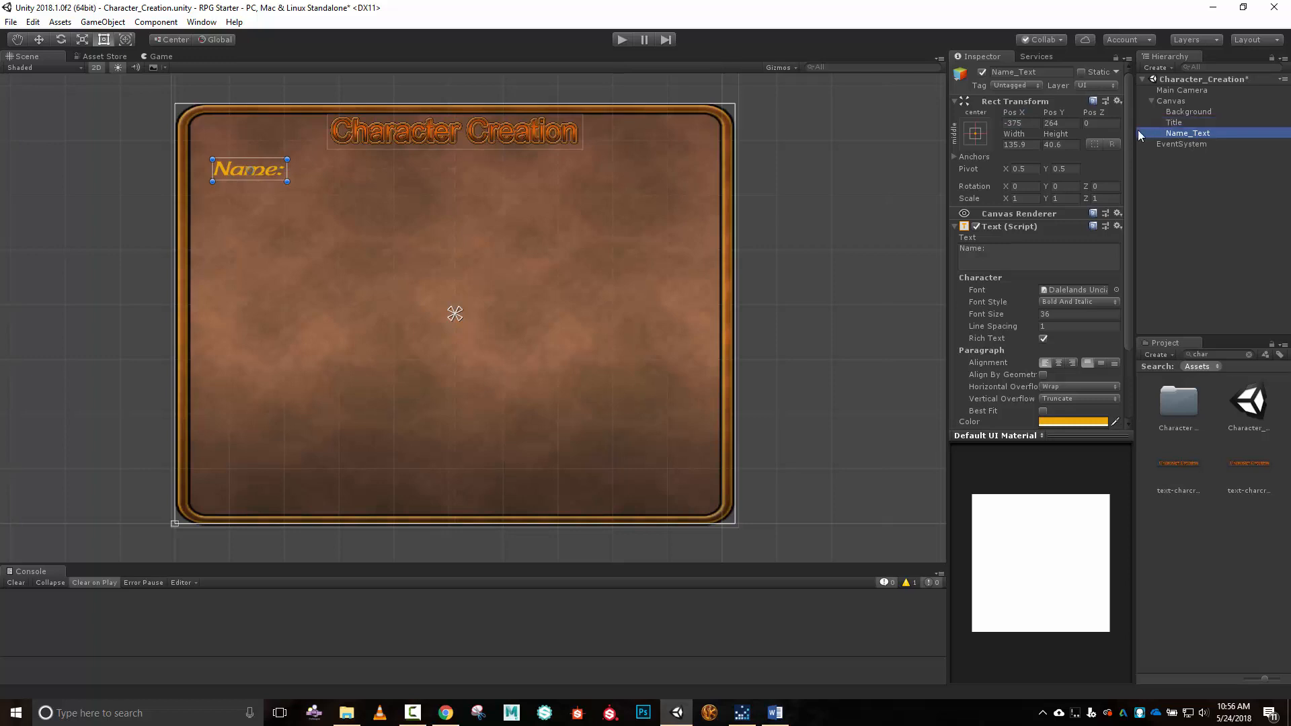
click(1070, 123)
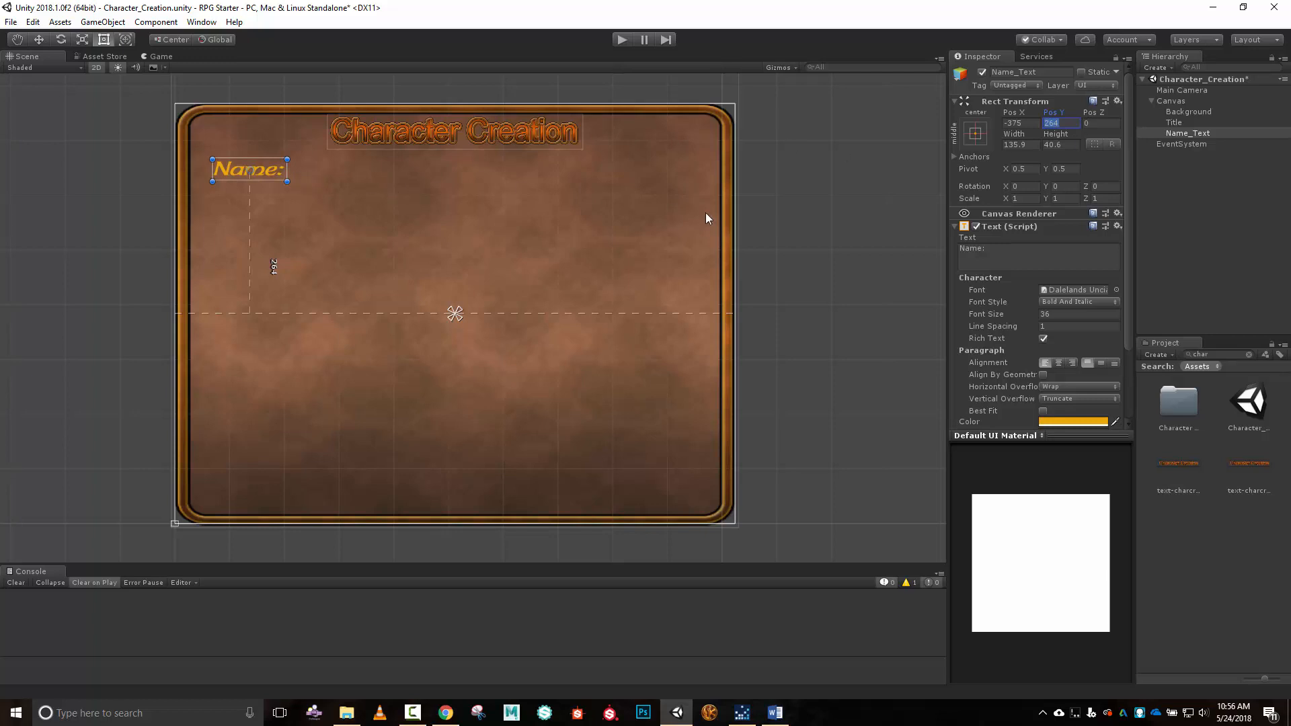
click(1175, 133)
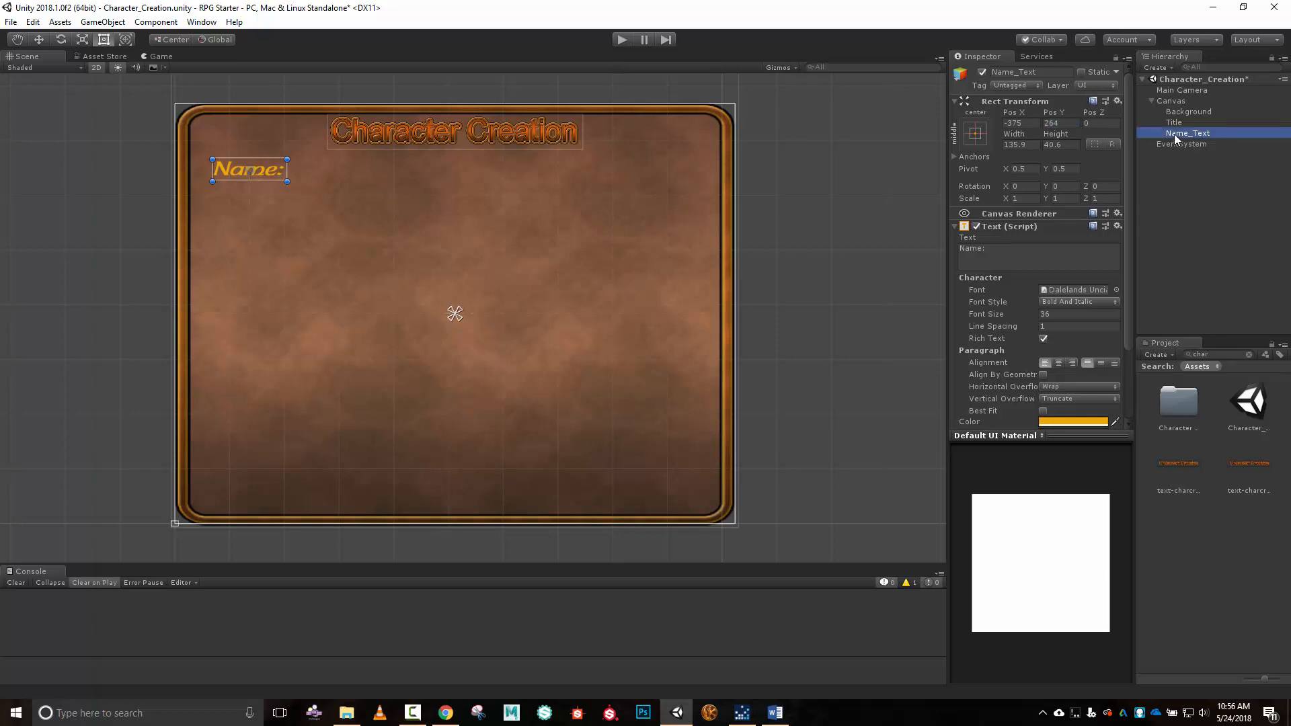
key(ctrl+d)
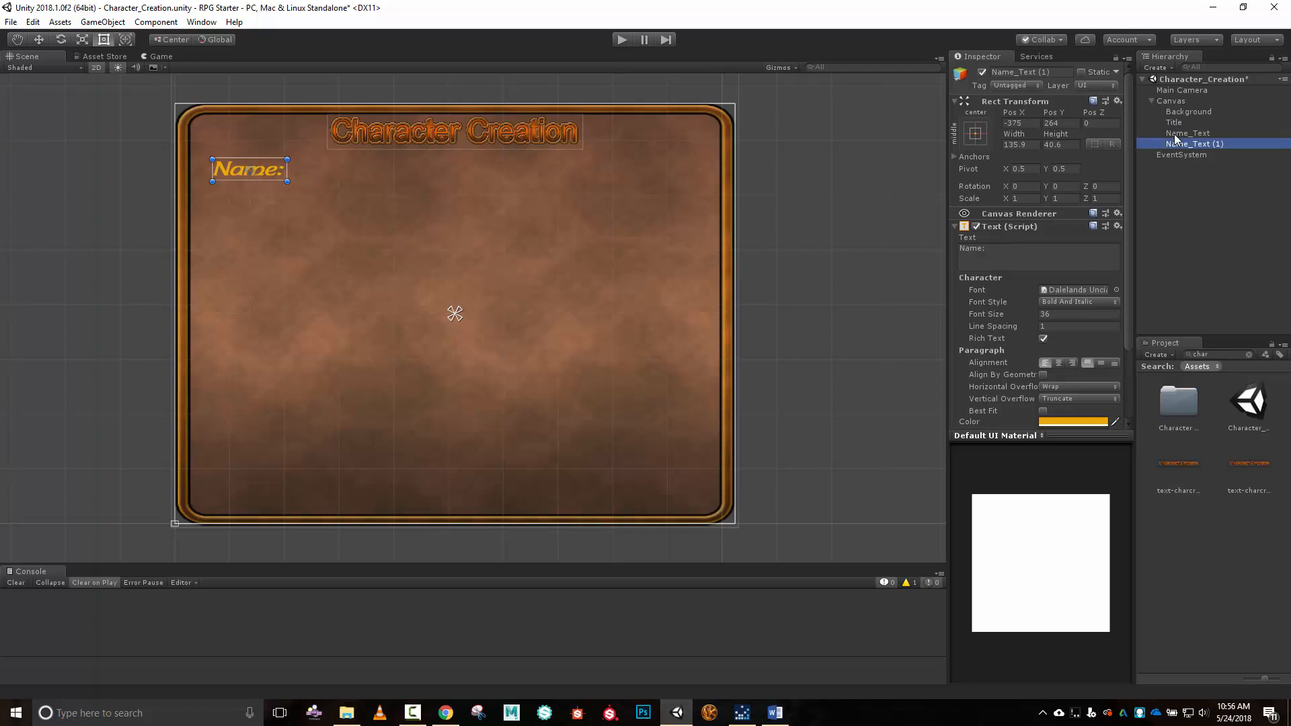
Rename the duplicated Name_Text to Race_Text and change its text to "Race:".
click(1007, 72)
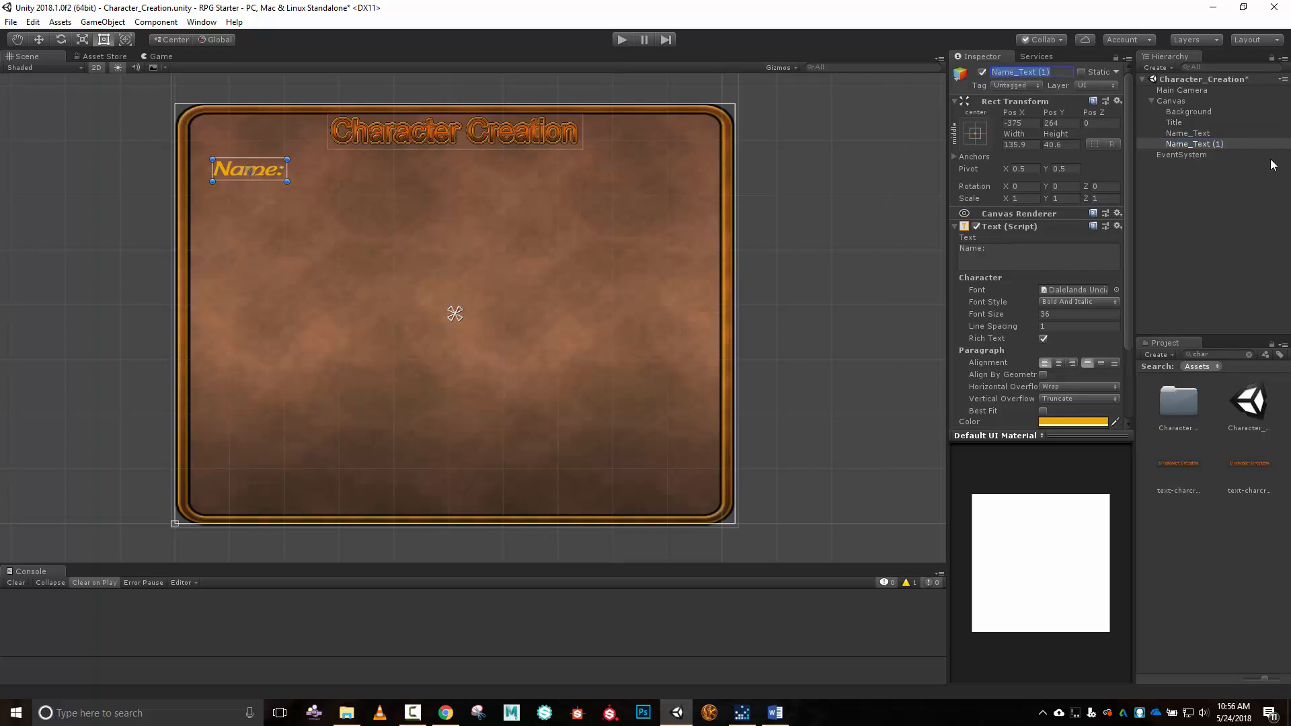
text(Pace)
text(_Text)
key(Return)
click(997, 253)
text(Race)
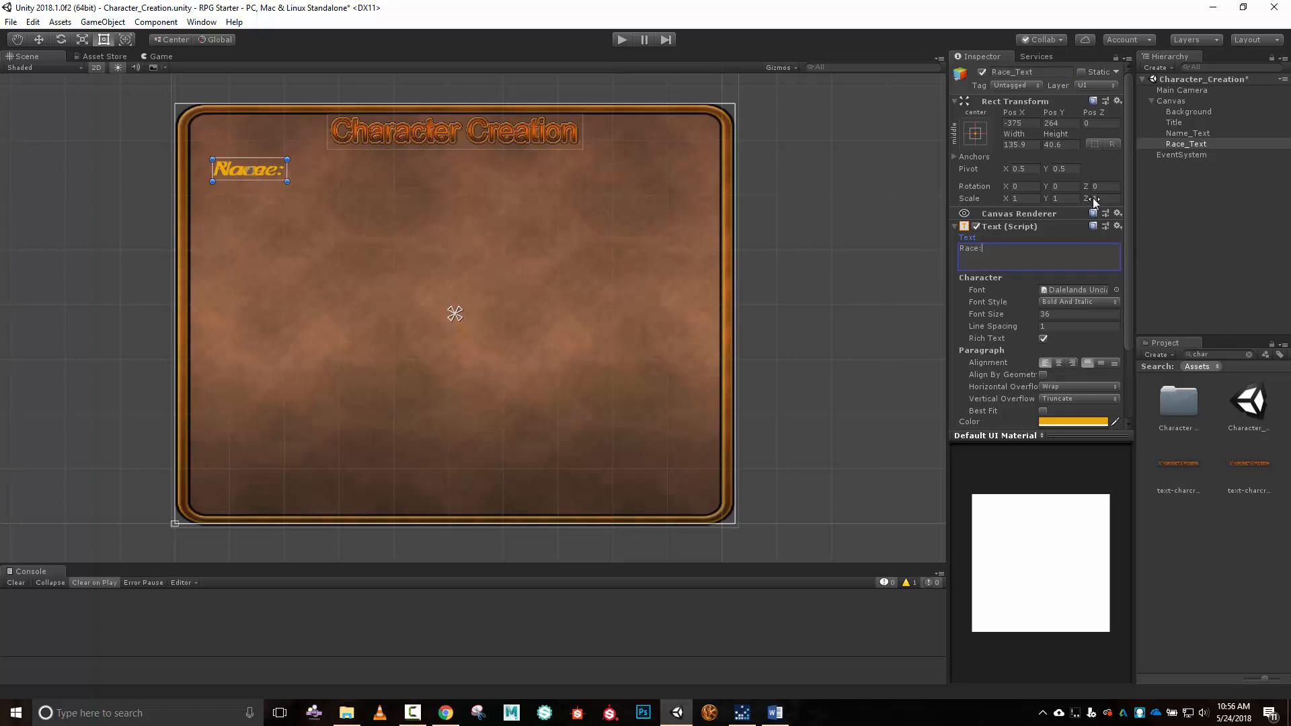
Position Race_Text below the Name label and indented from it, at X -335 and Y 234.
click(1074, 123)
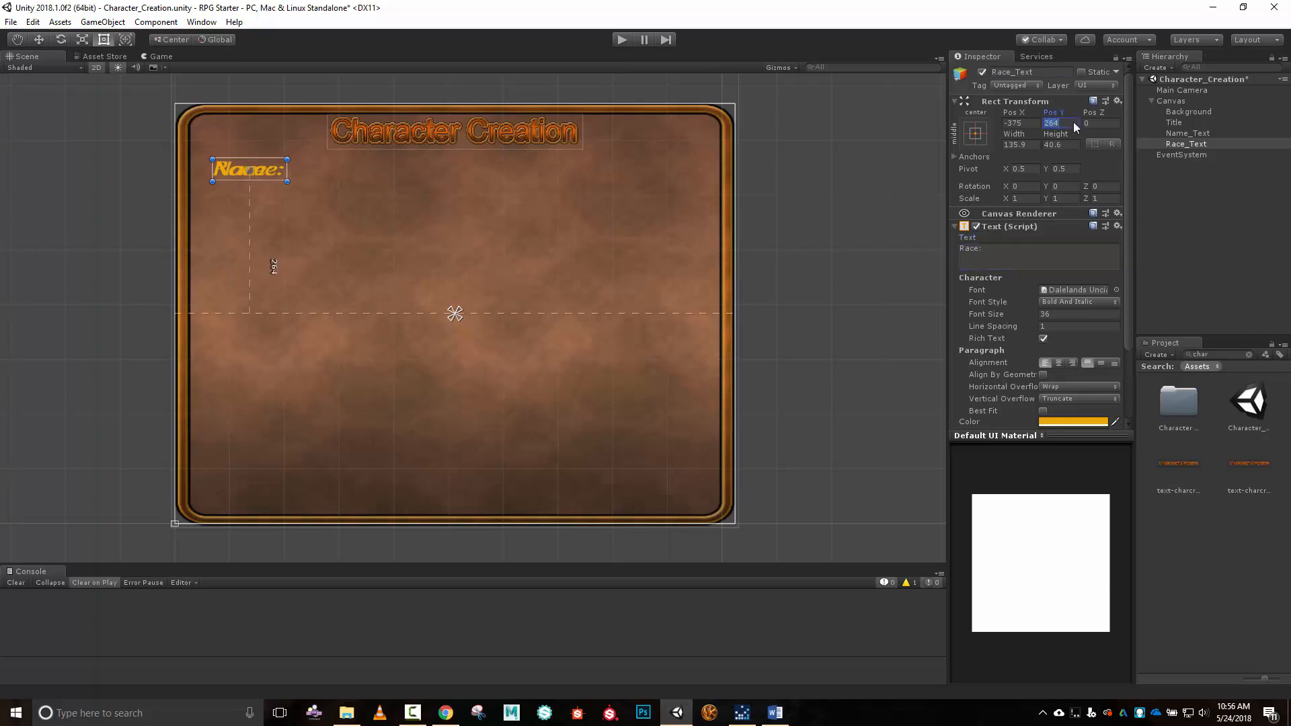
text(234)
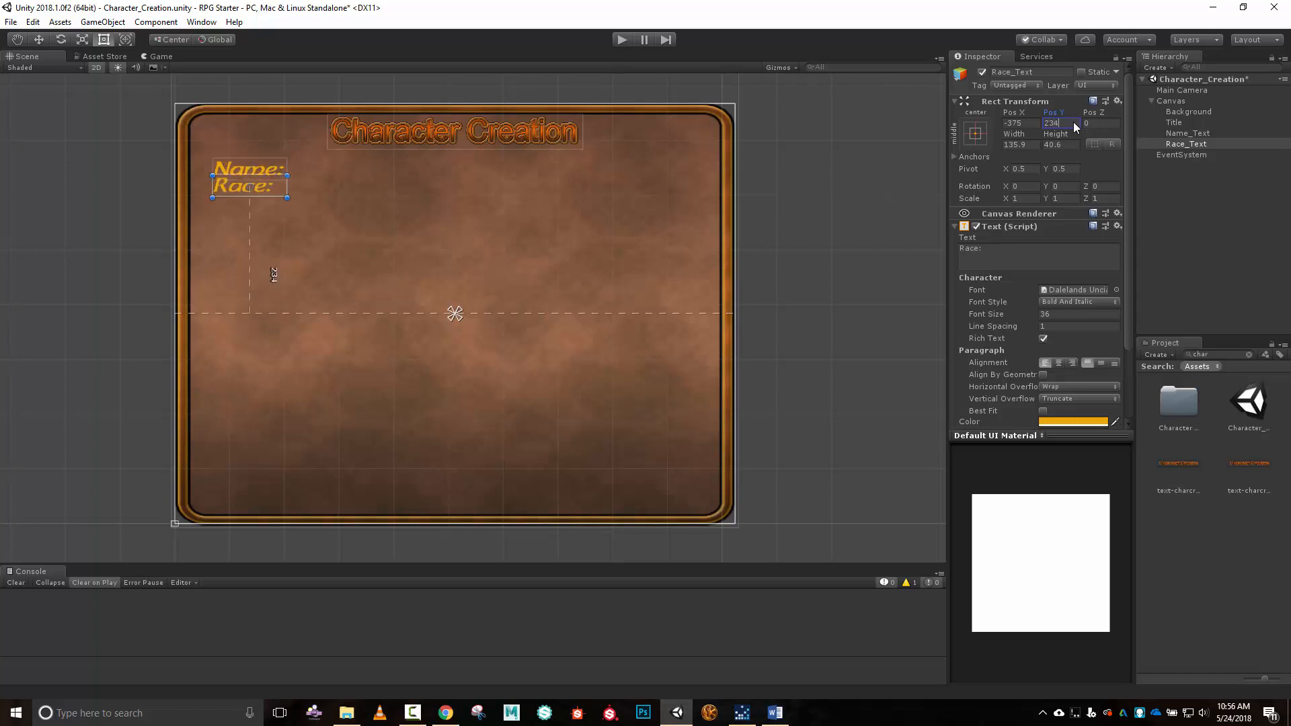
click(1016, 118)
drag(1016, 115, 1107, 115)
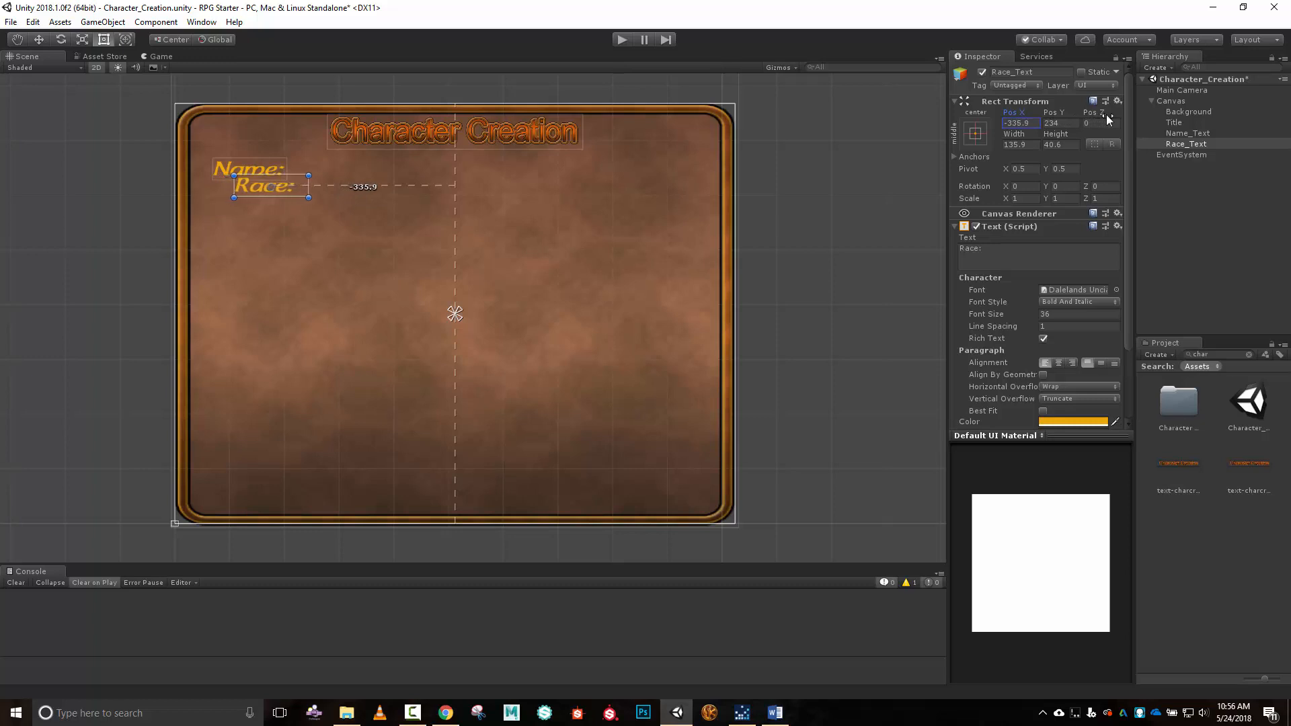
click(1045, 123)
click(1014, 125)
text(-335)
click(636, 207)
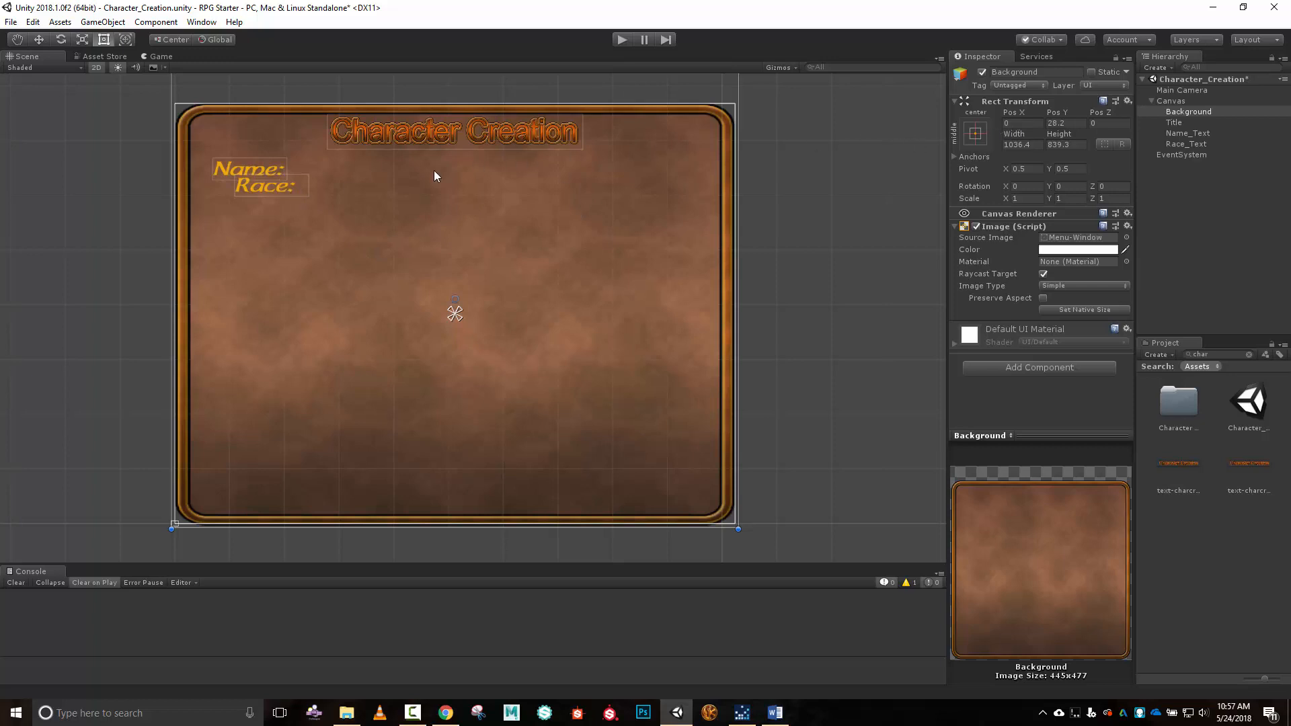
Lower Race_Text to Y 229 and check the label spacing in the Game view.
click(273, 187)
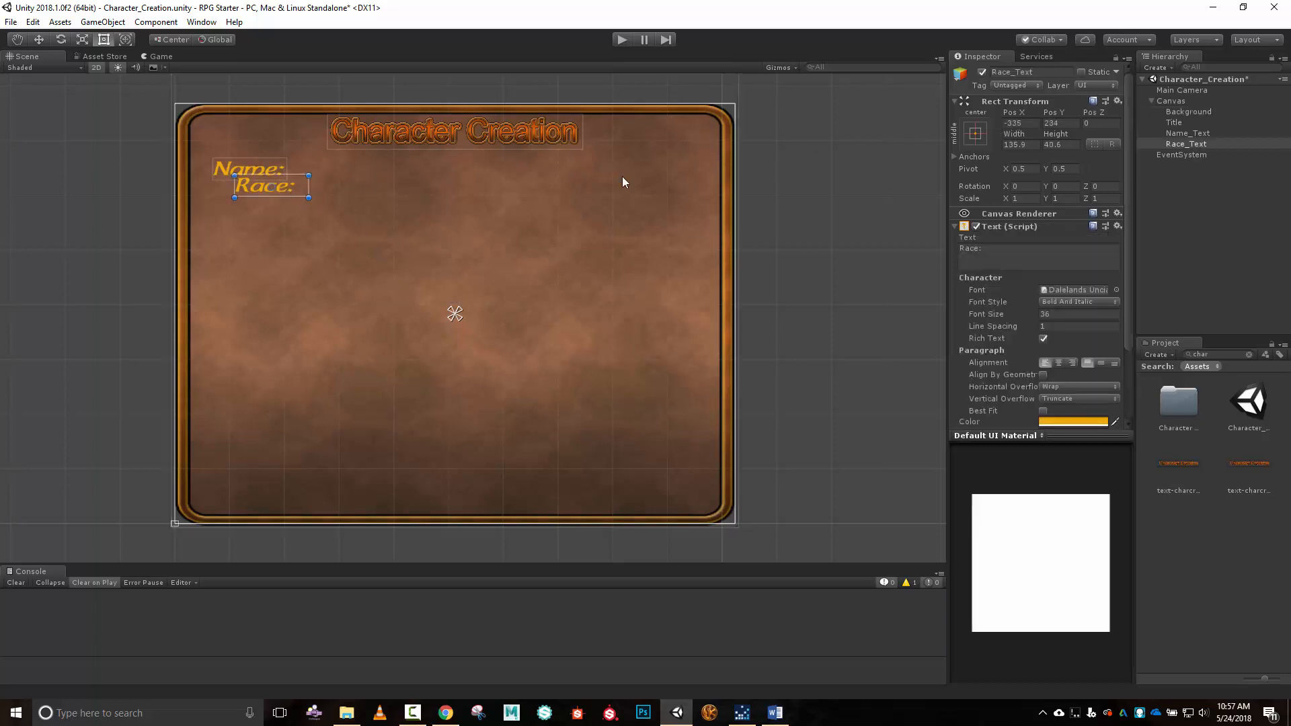
click(1074, 125)
text(229)
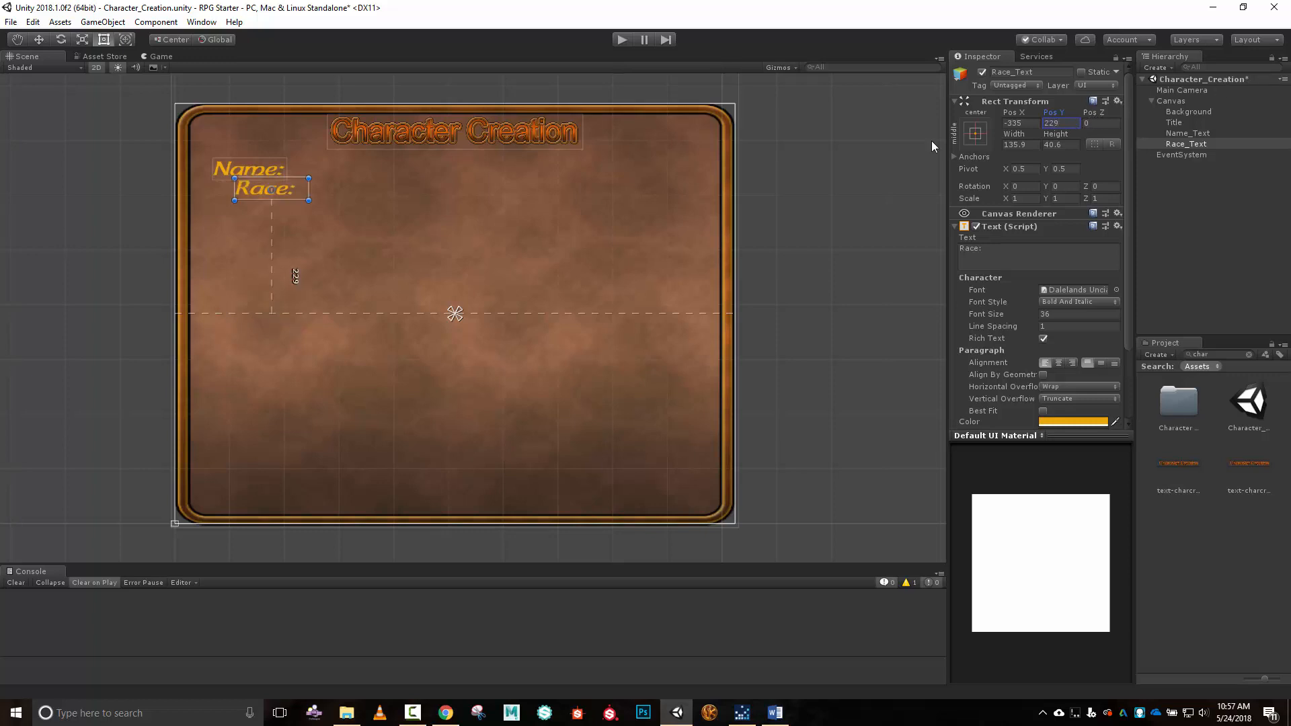
click(556, 256)
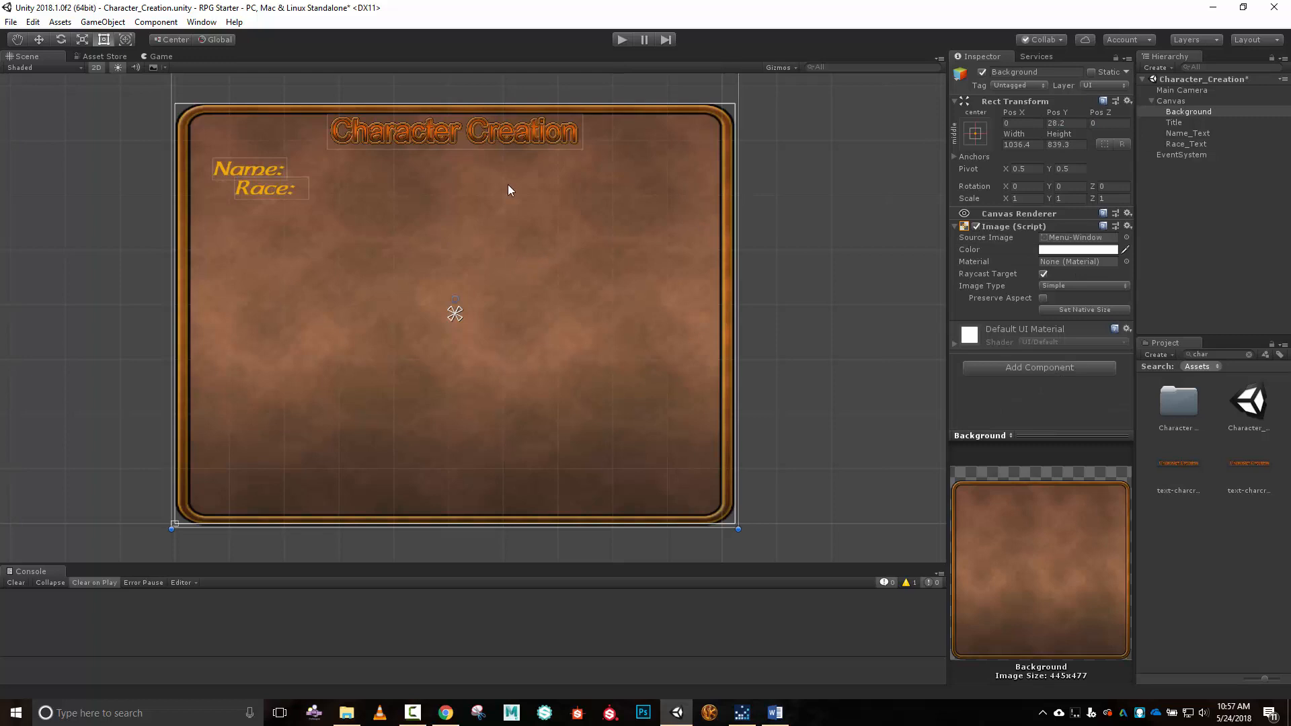
click(160, 57)
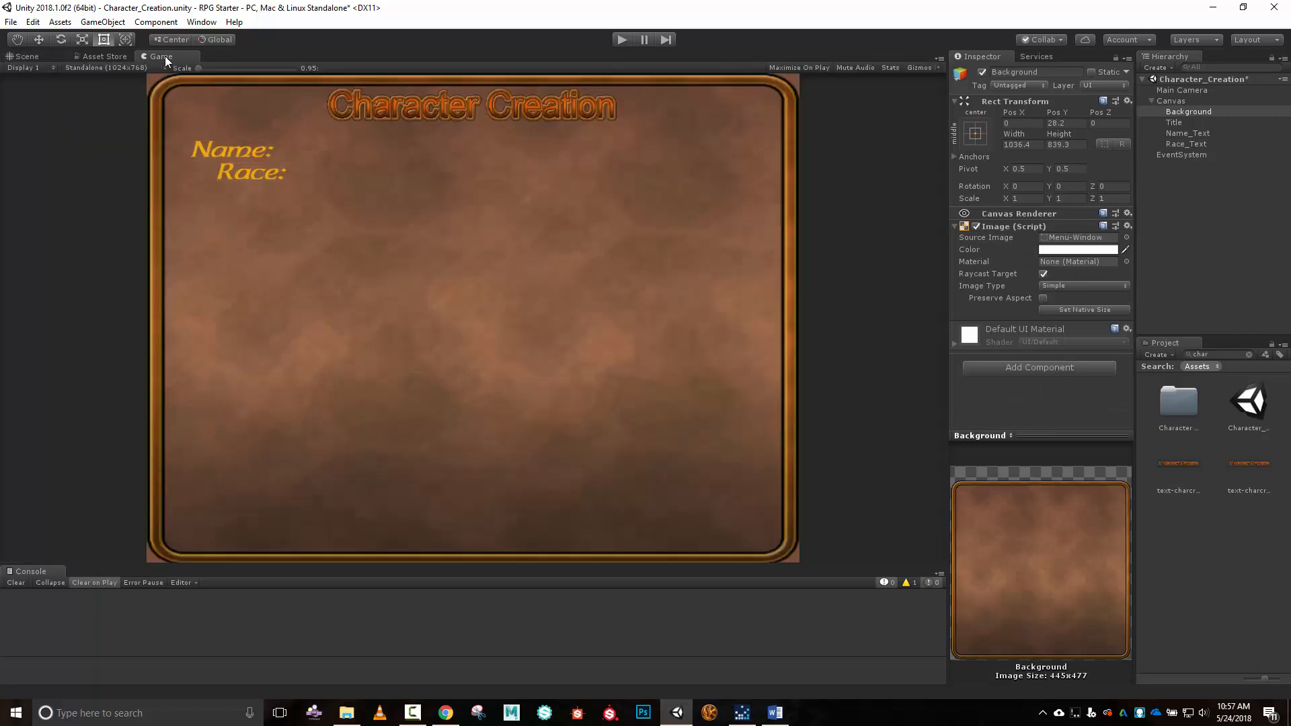
click(27, 58)
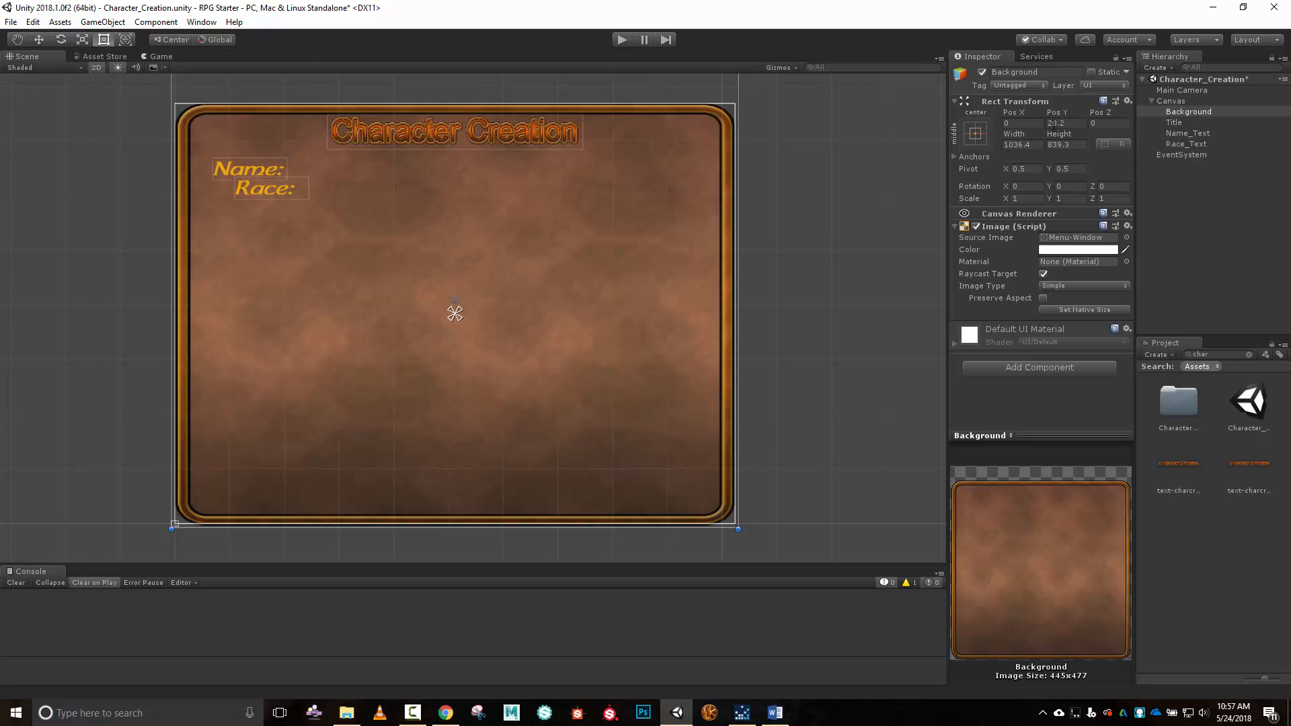
Set Race_Text's Y position to 224 and preview its spacing below the Name label in the Game view.
click(278, 190)
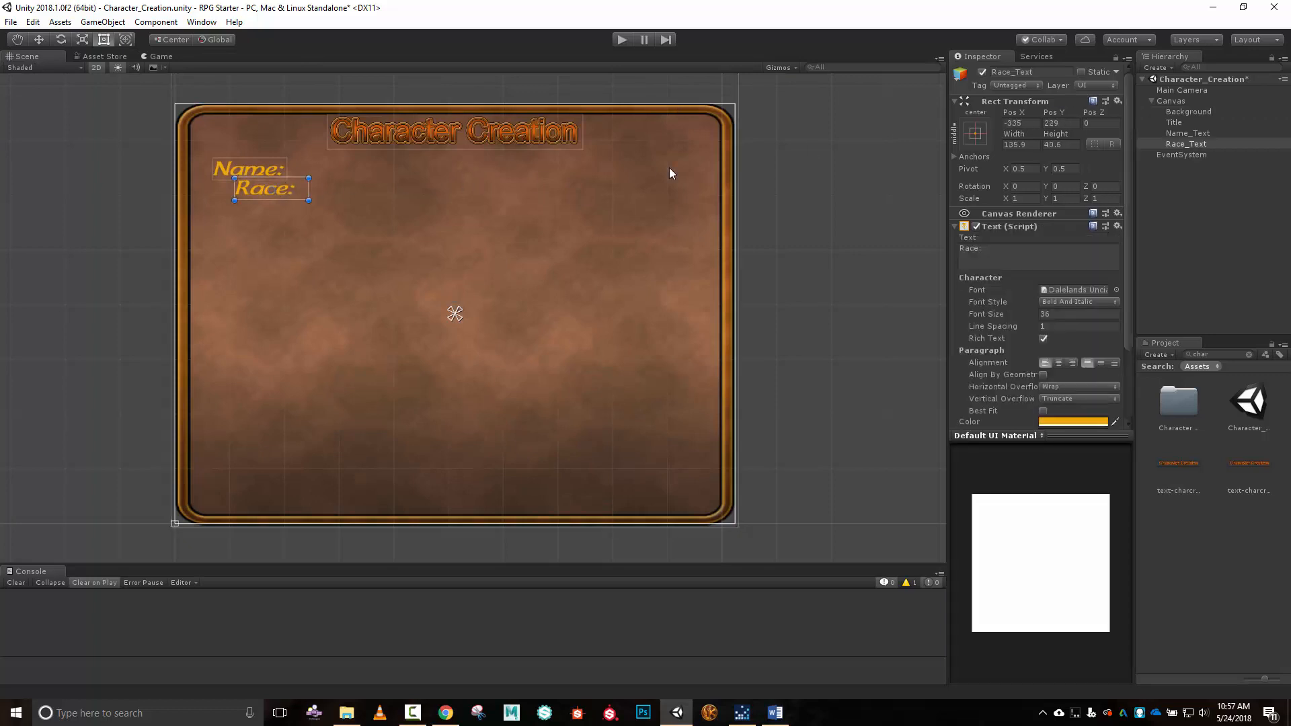
click(1073, 123)
text(224)
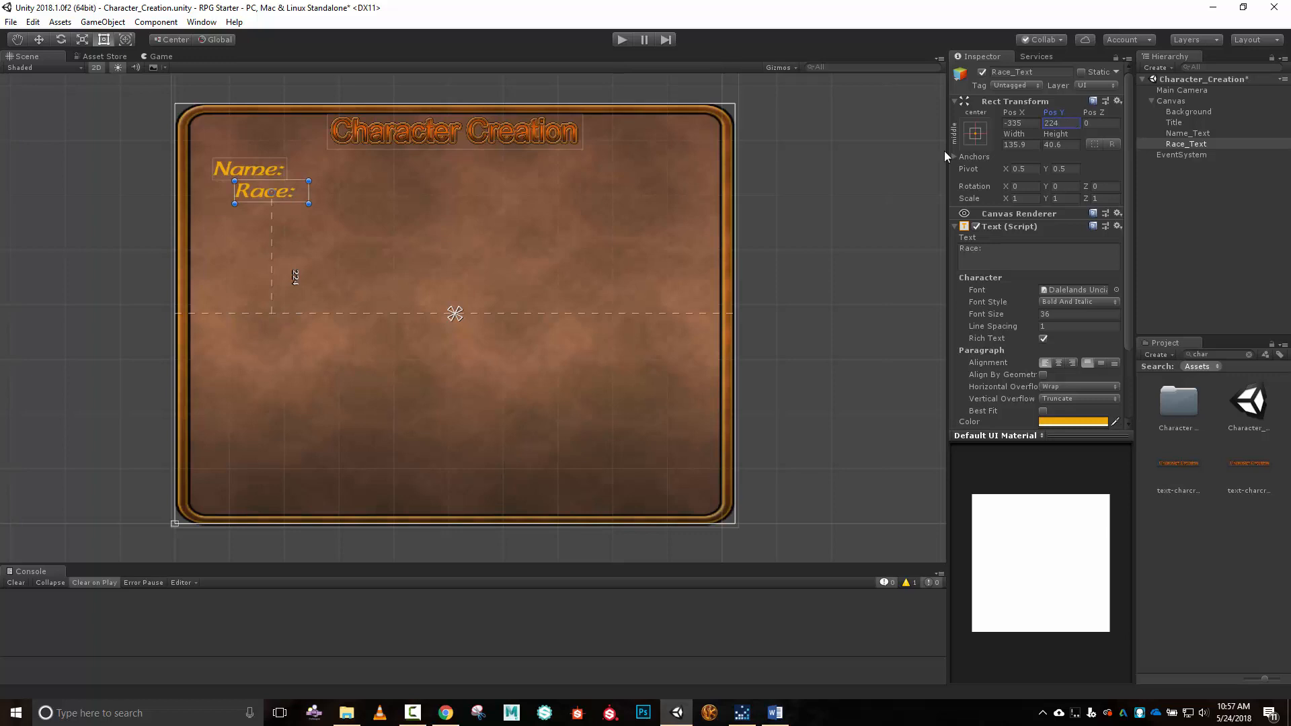
click(264, 167)
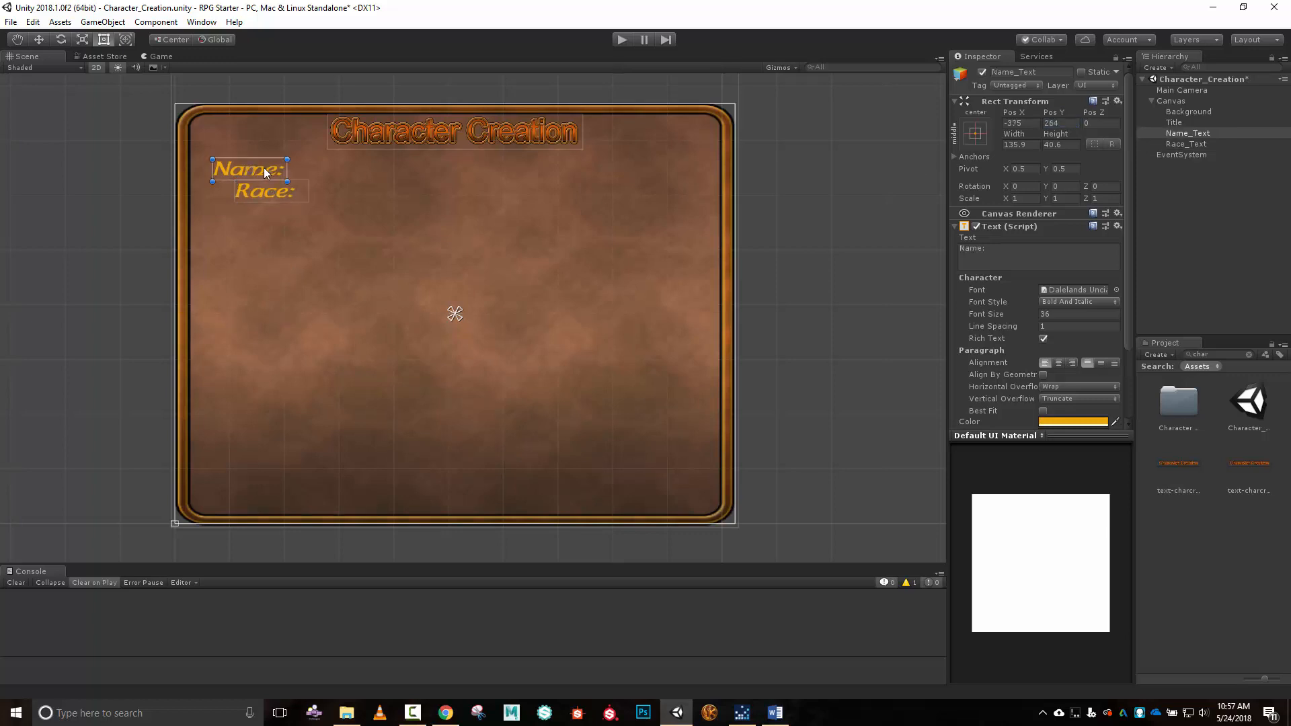
click(265, 188)
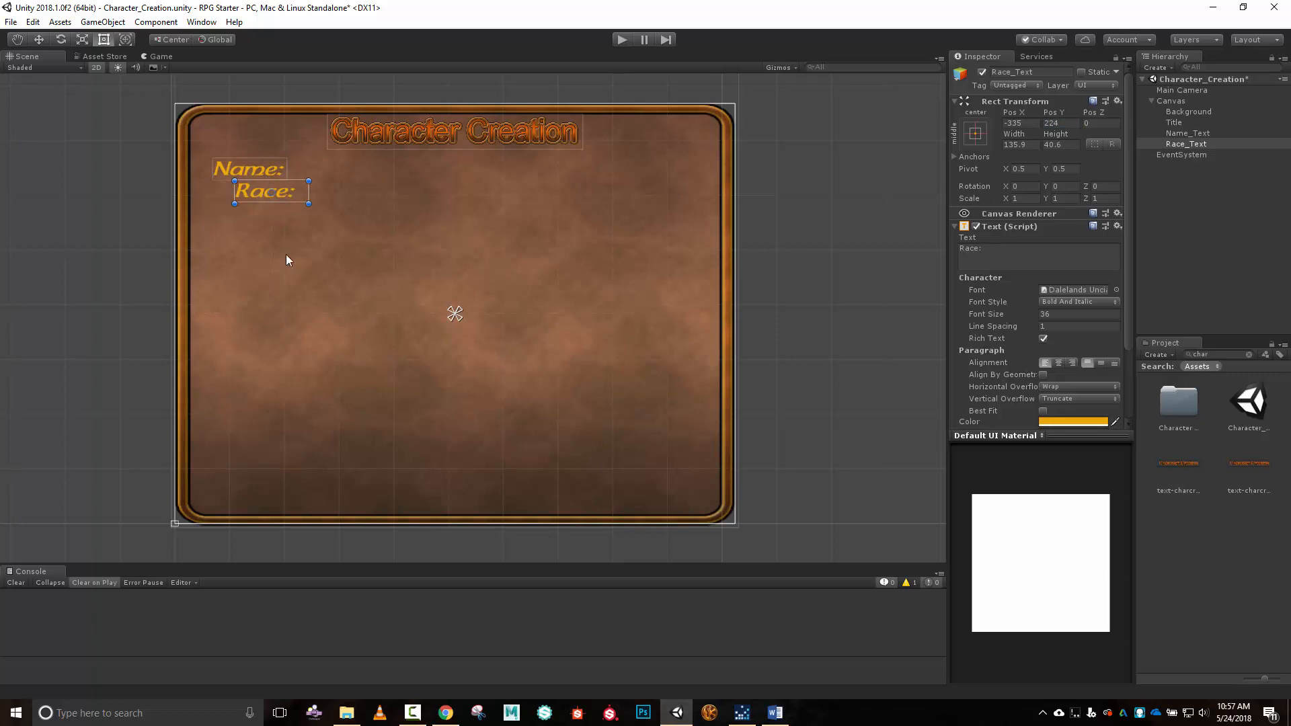
click(160, 57)
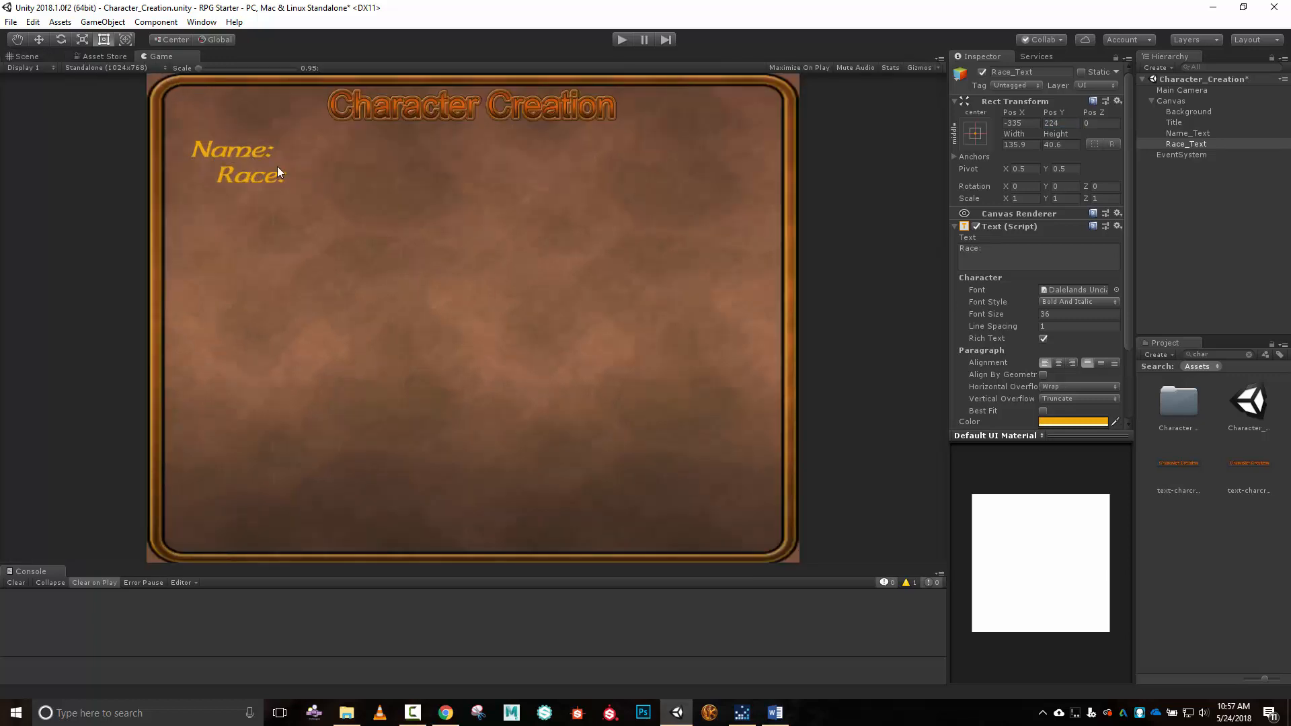
click(26, 57)
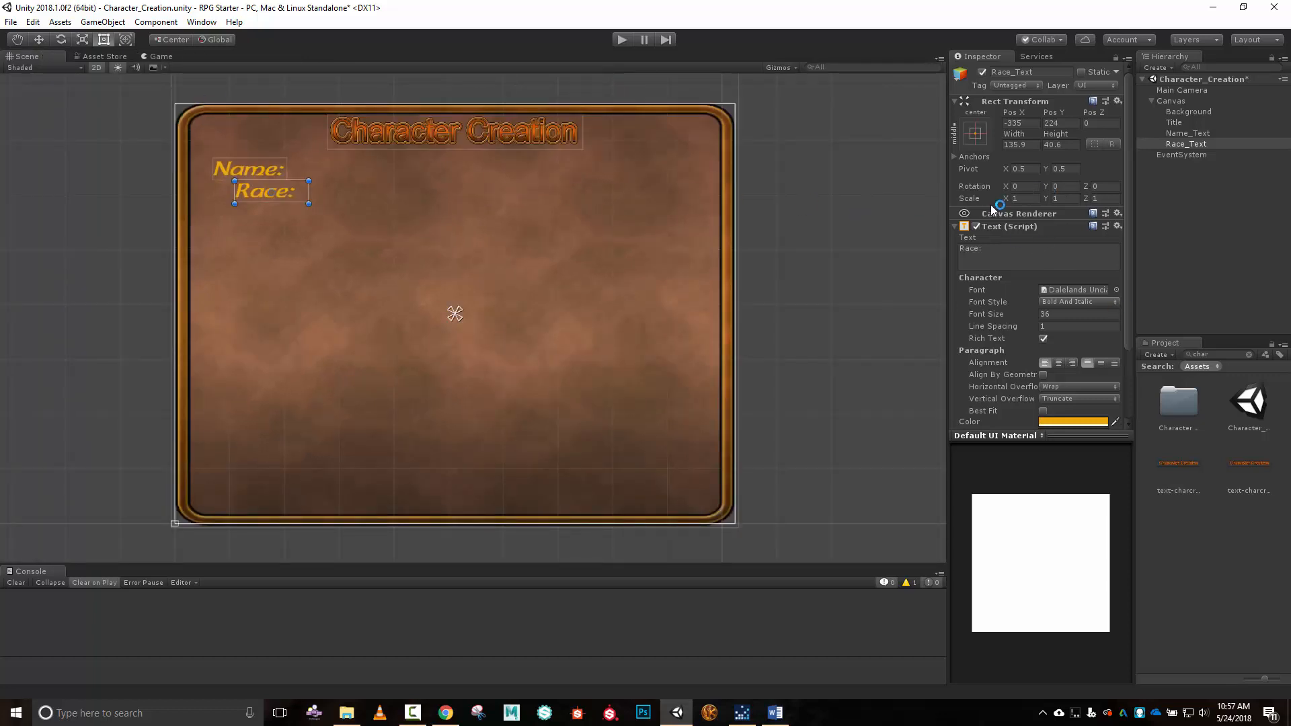
Narrow Race_Text's box to about 122 wide and set its X position to -341.
drag(309, 190, 302, 190)
click(1038, 123)
text(-341)
Duplicate Race_Text as Class_Text and change the copy's text to "Class:".
click(1199, 145)
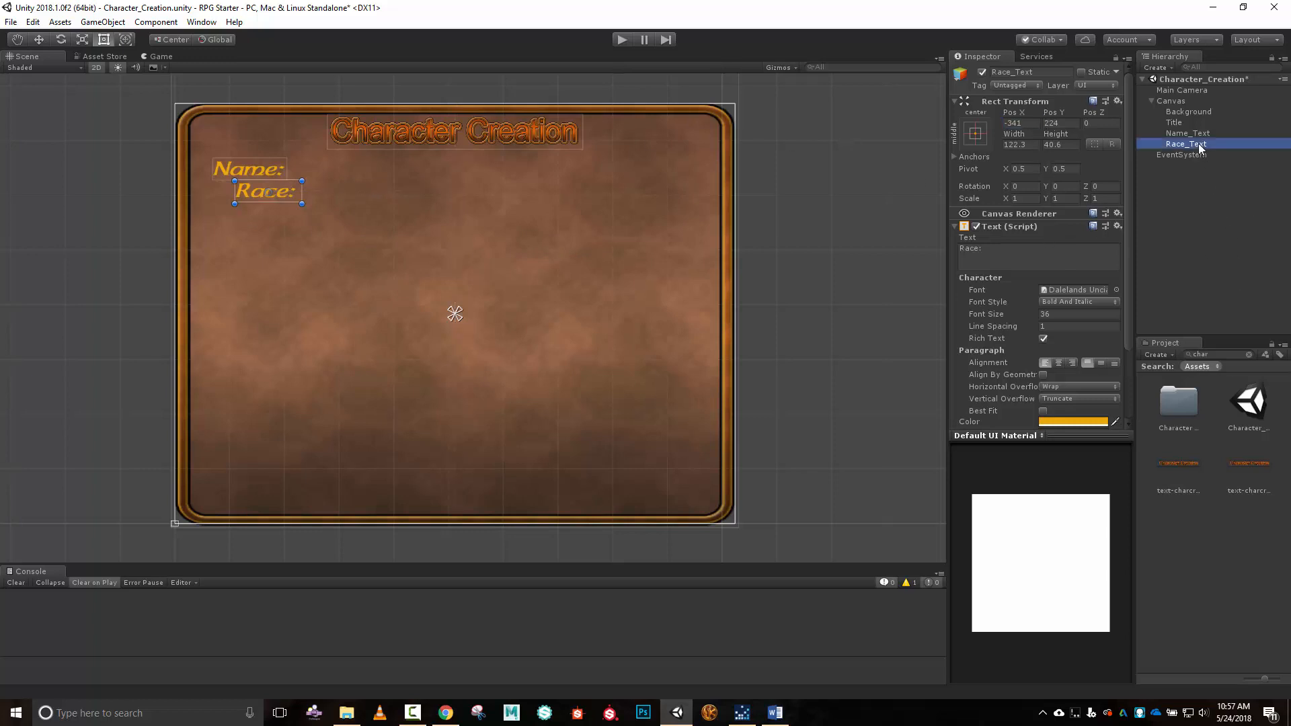
key(ctrl+d)
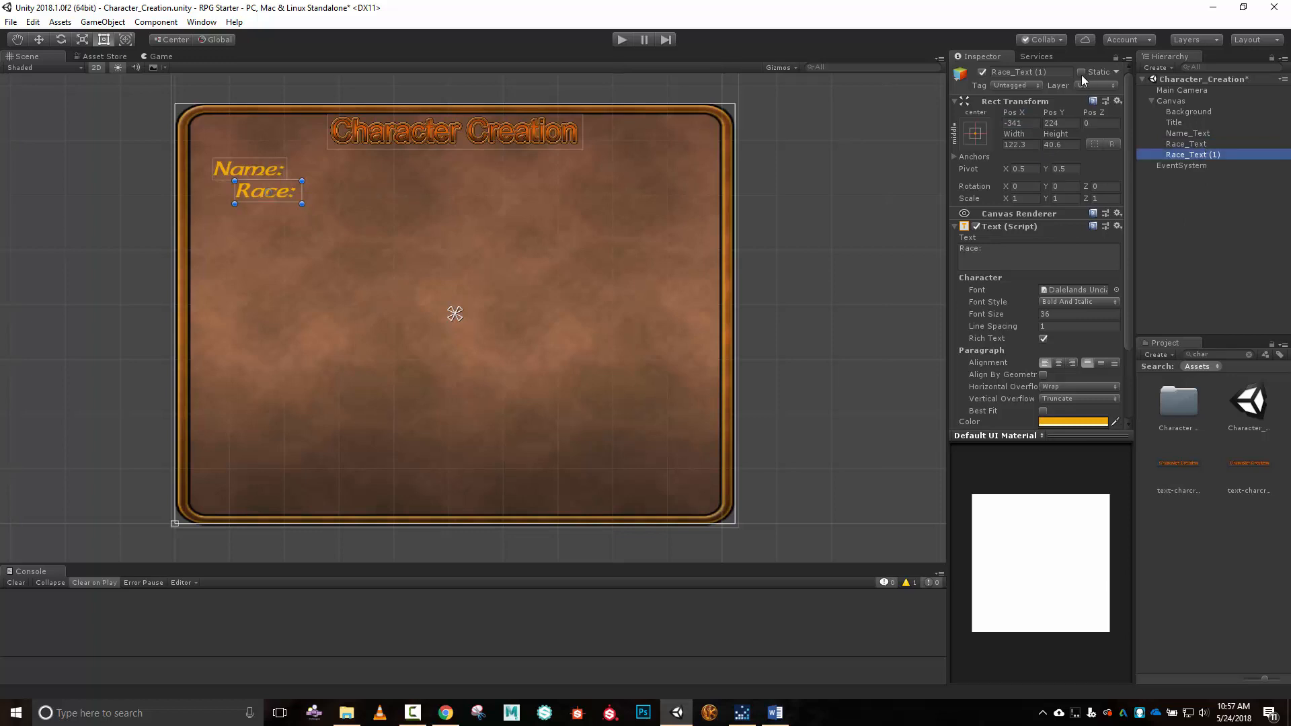
click(1060, 71)
text(Cla)
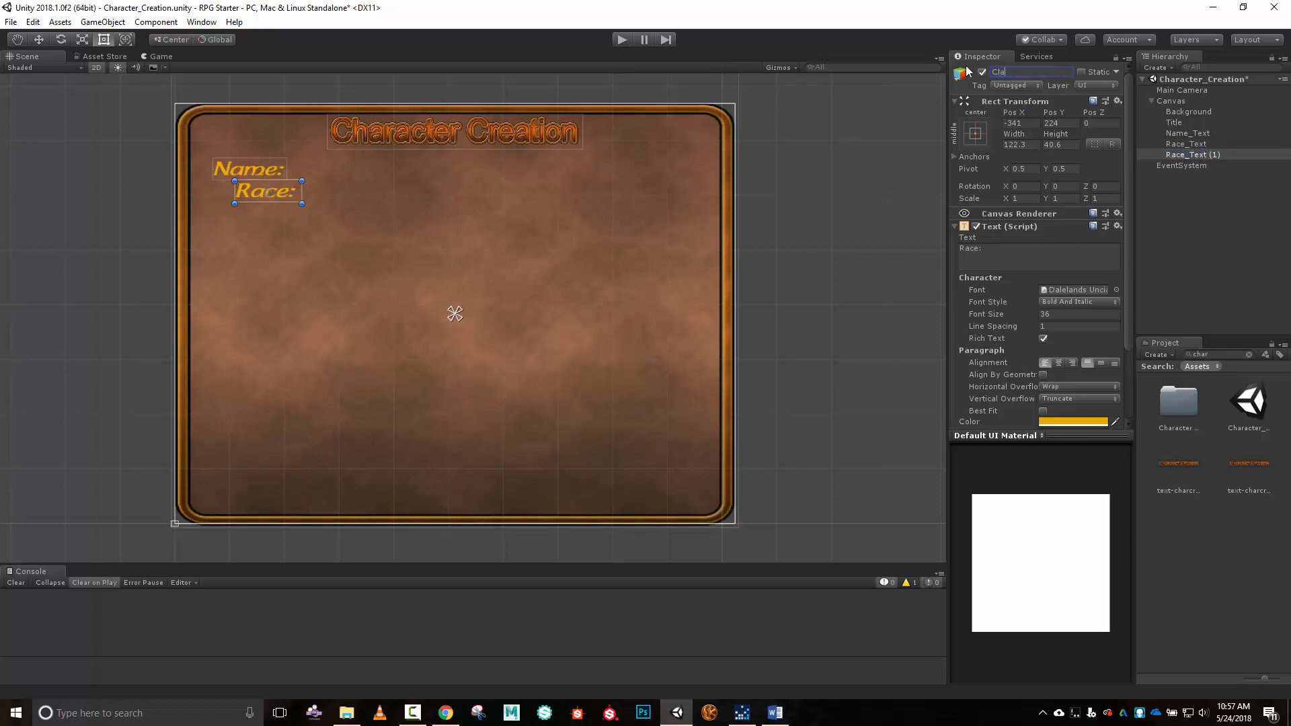
text(ss_Text)
key(Return)
click(996, 247)
text(Class:)
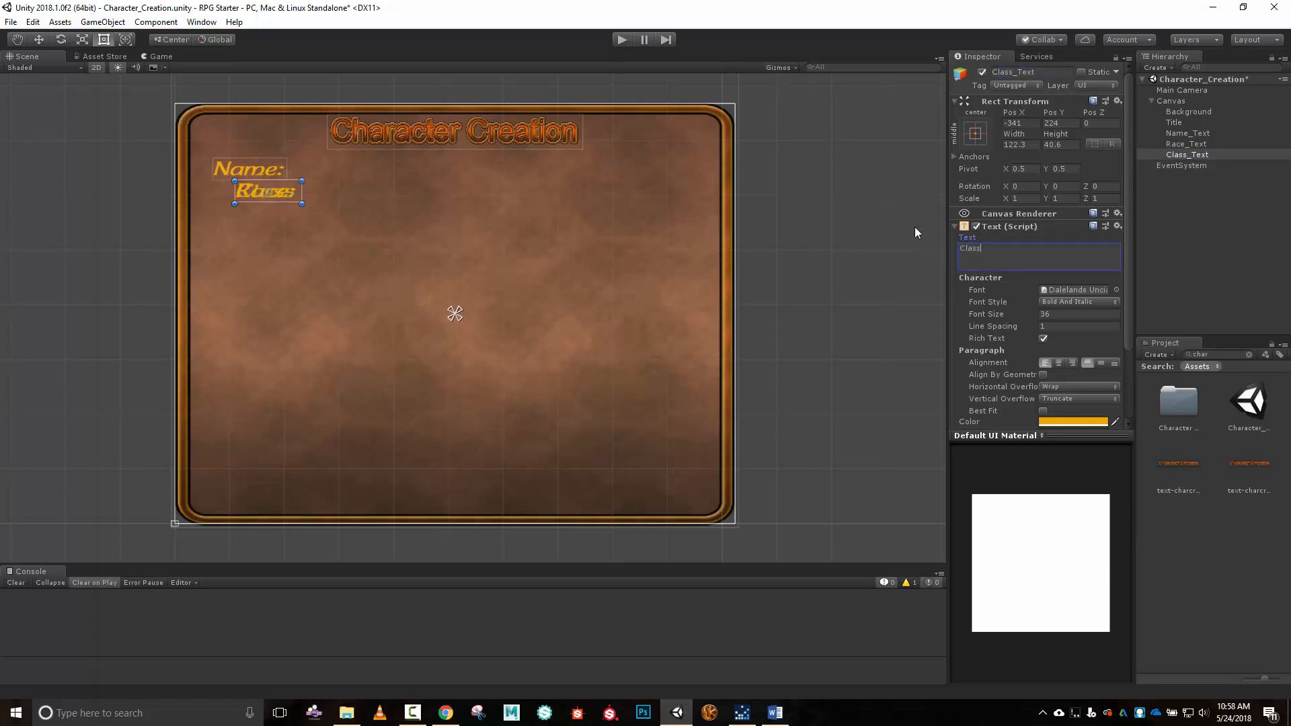
Move Class_Text below the Race label by setting its Y position to 184.
click(1067, 123)
text(184)
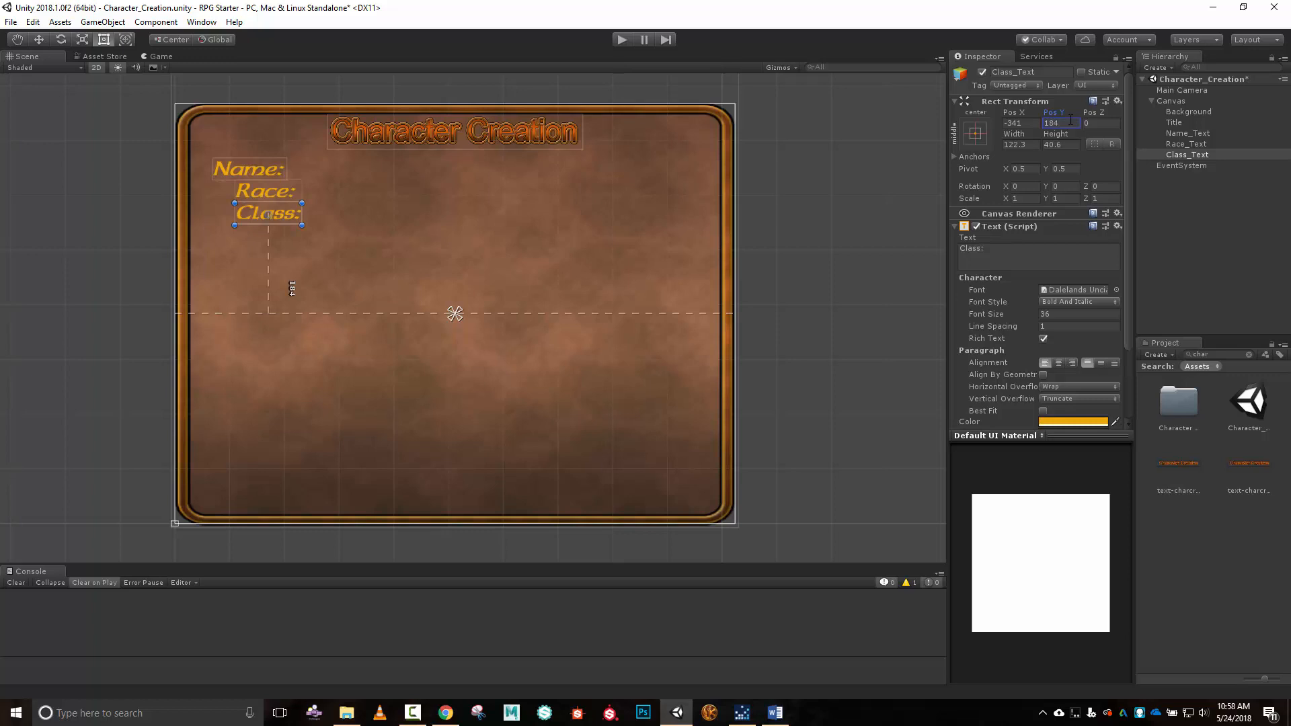
click(278, 215)
Switch to the Word assignment document, highlight the line listing the Strength to Charisma attributes, and return to Unity.
click(775, 714)
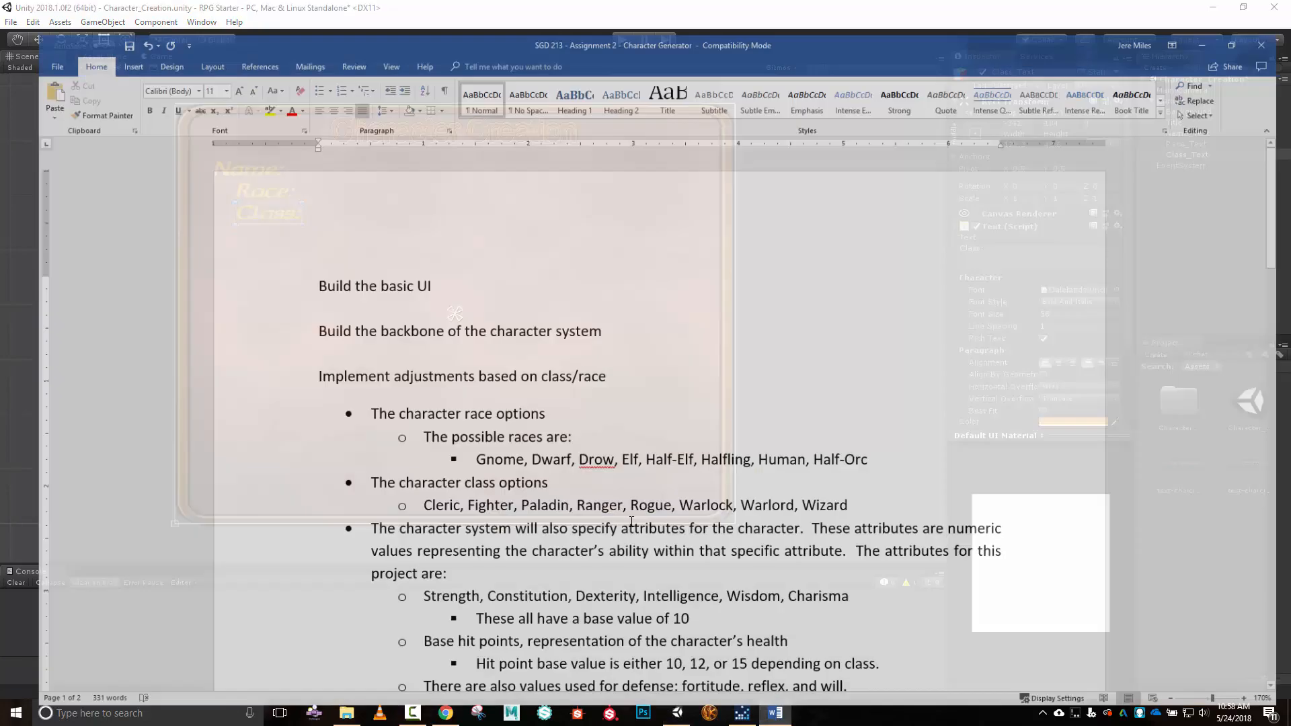
scroll(531, 400, down, 3)
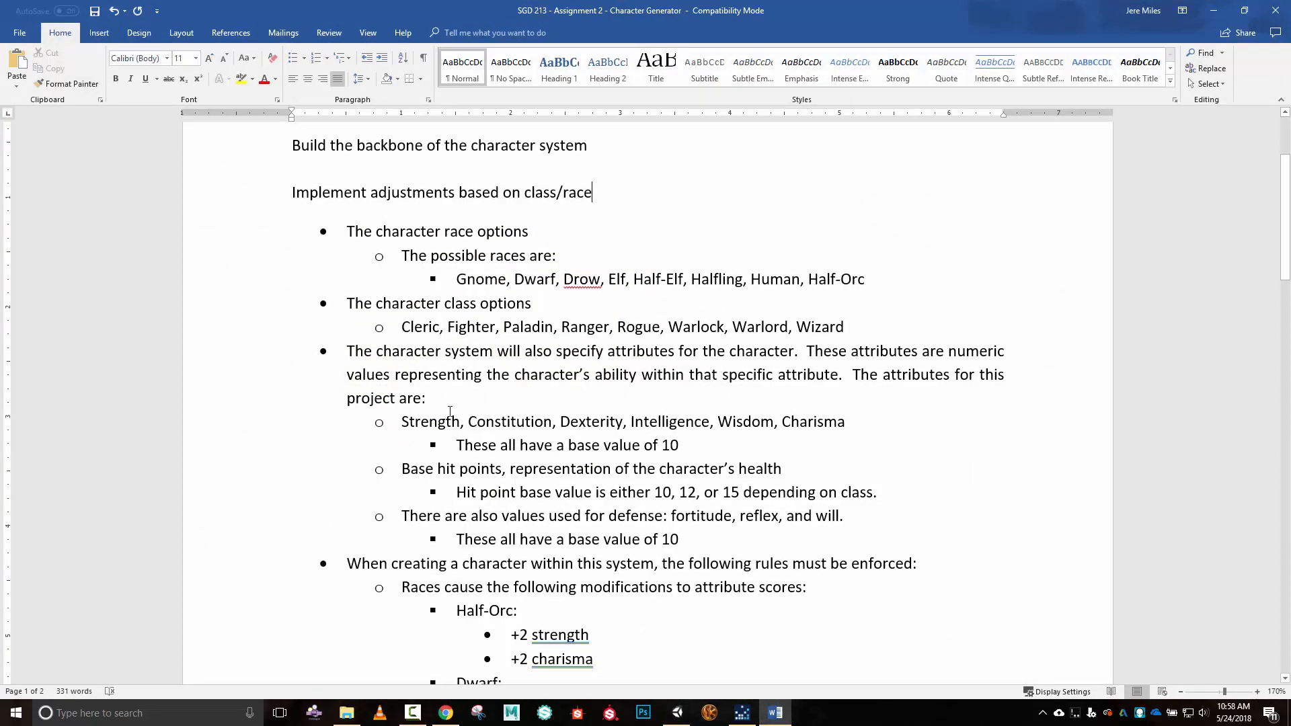
click(863, 425)
key(ctrl+shift+Left)
key(ctrl+shift+Left)
key(ctrl+shift+Left)
key(ctrl+shift+Left)
key(ctrl+shift+Left)
key(ctrl+shift+Left)
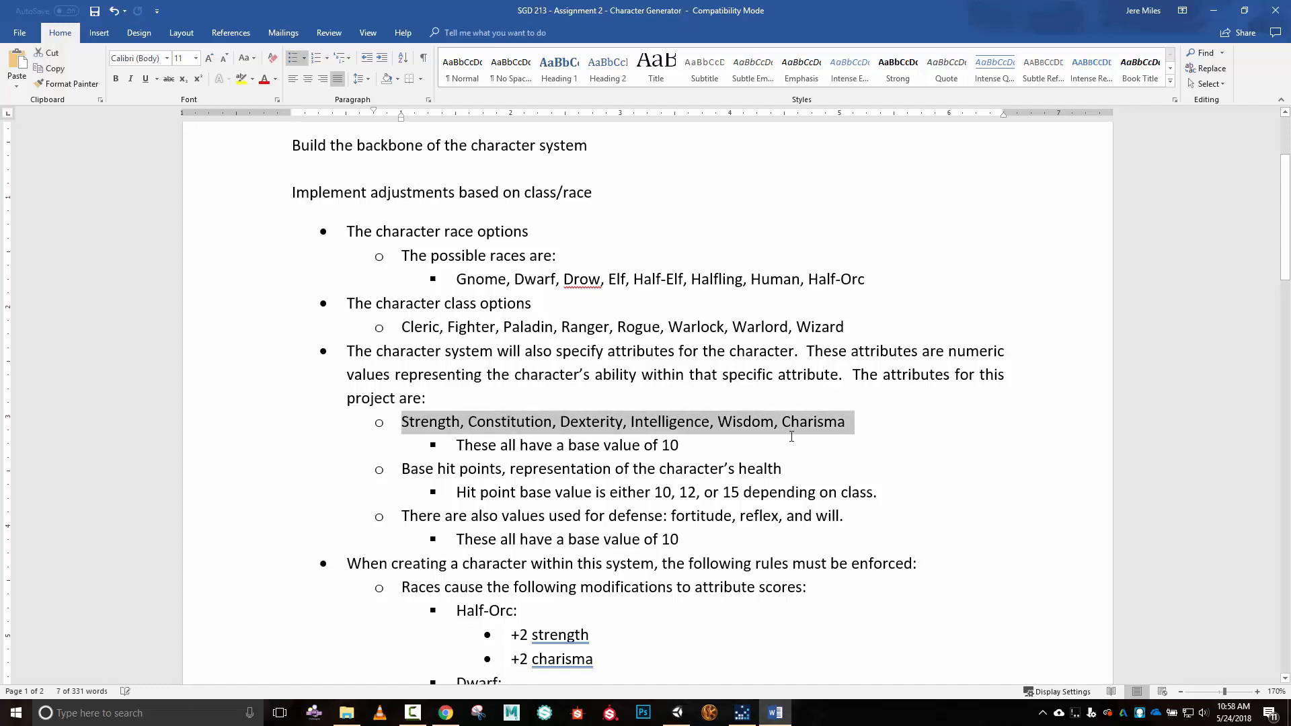
click(1214, 12)
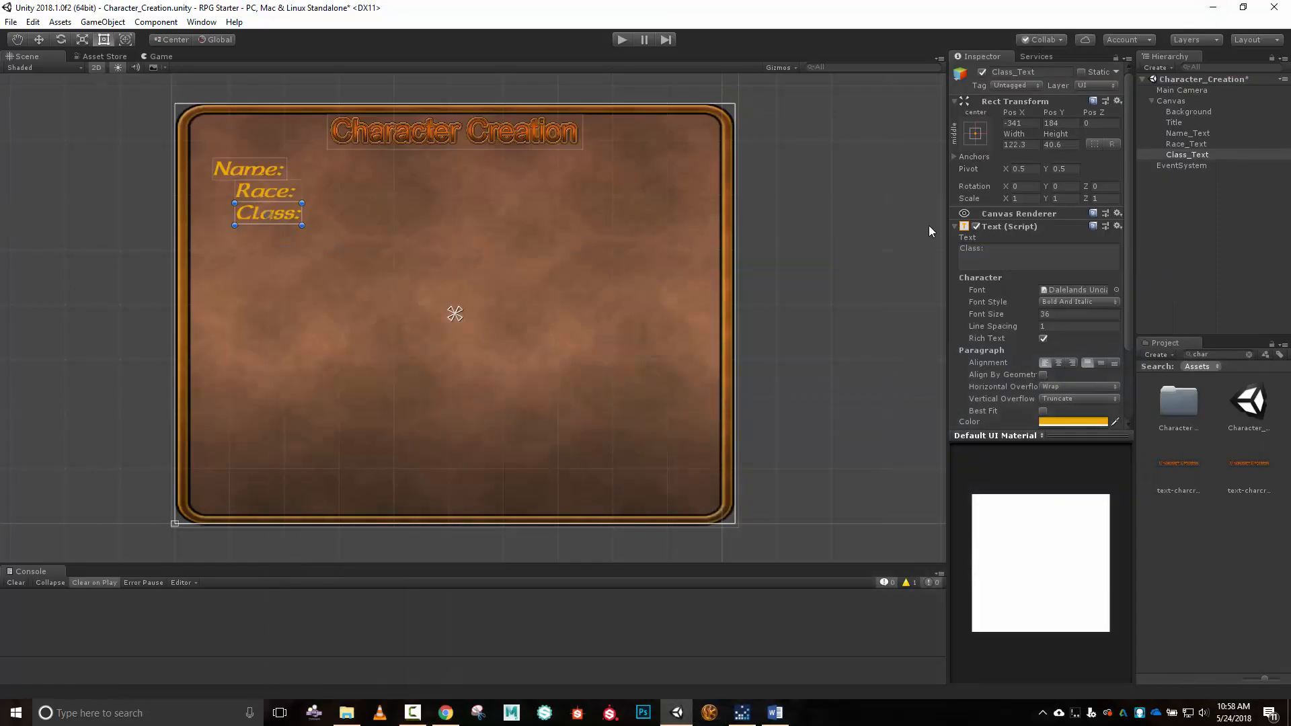
Duplicate Class_Text as Strength_Text and change the copy's text to "Strength:".
click(1201, 156)
key(ctrl+d)
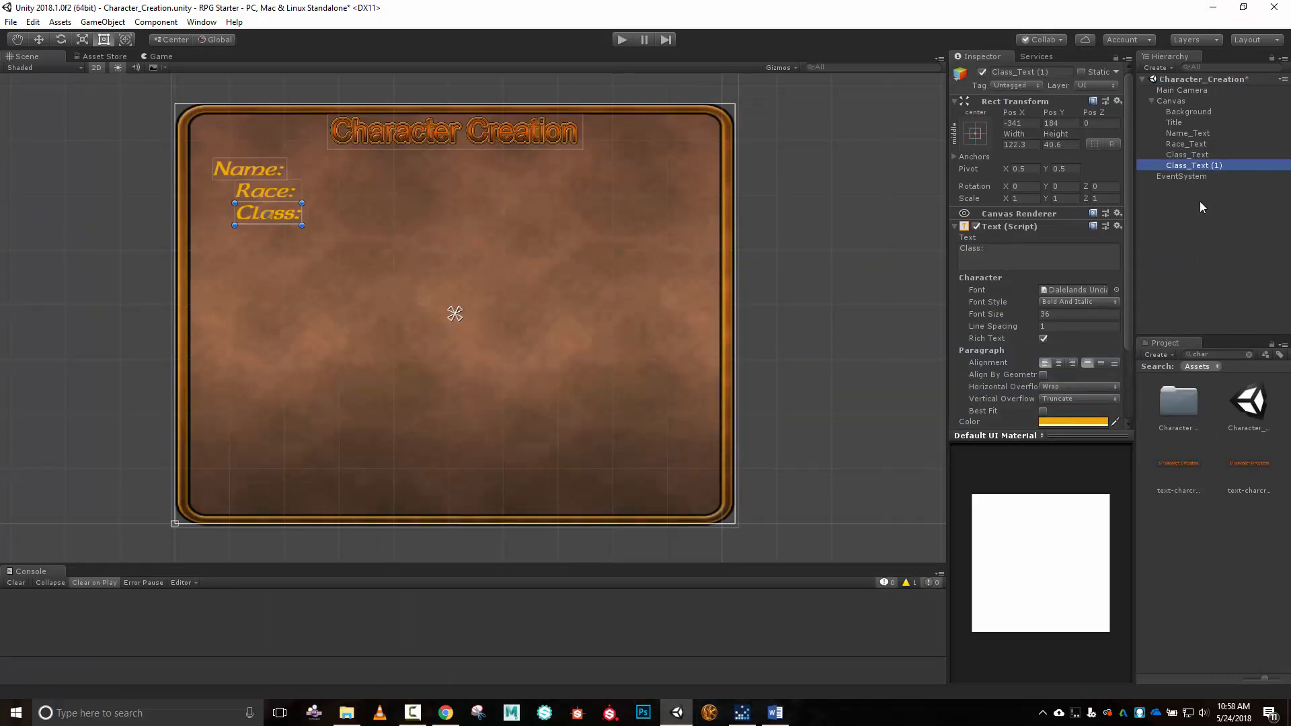
click(1067, 71)
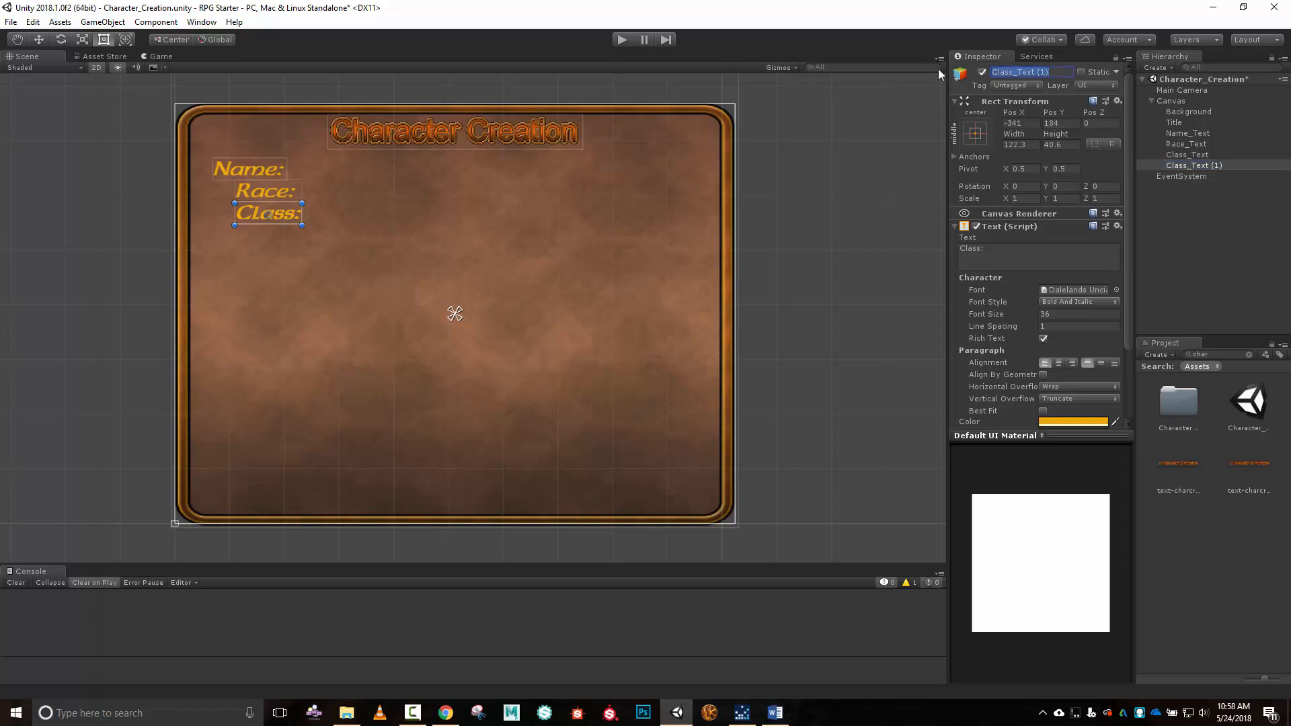
text(Strength_Text)
key(Return)
click(1006, 253)
text(Strength)
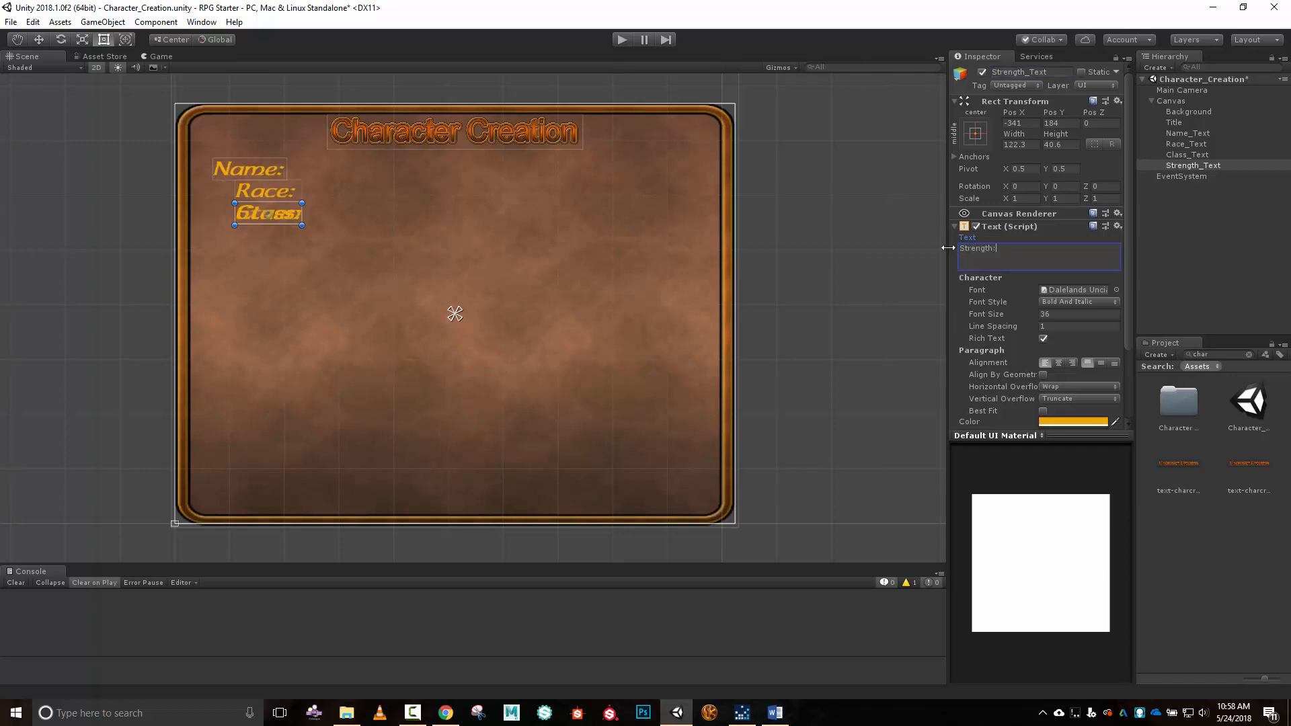
Set Strength_Text's Y position to 144 and widen its box to about 215 to fit the whole word.
click(1076, 123)
text(144)
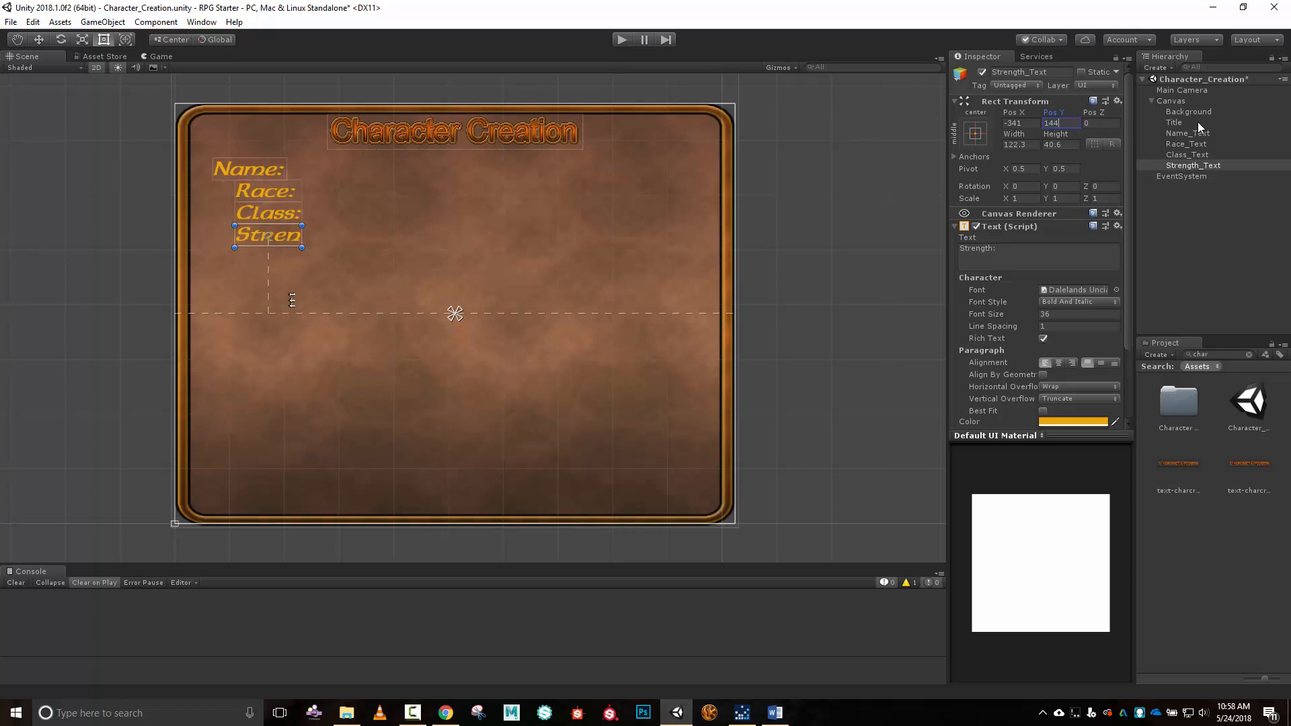
drag(303, 235, 347, 236)
Try Strength_Text at X -375, then align its left edge with the Name label at about X -336, Y 143.
click(269, 174)
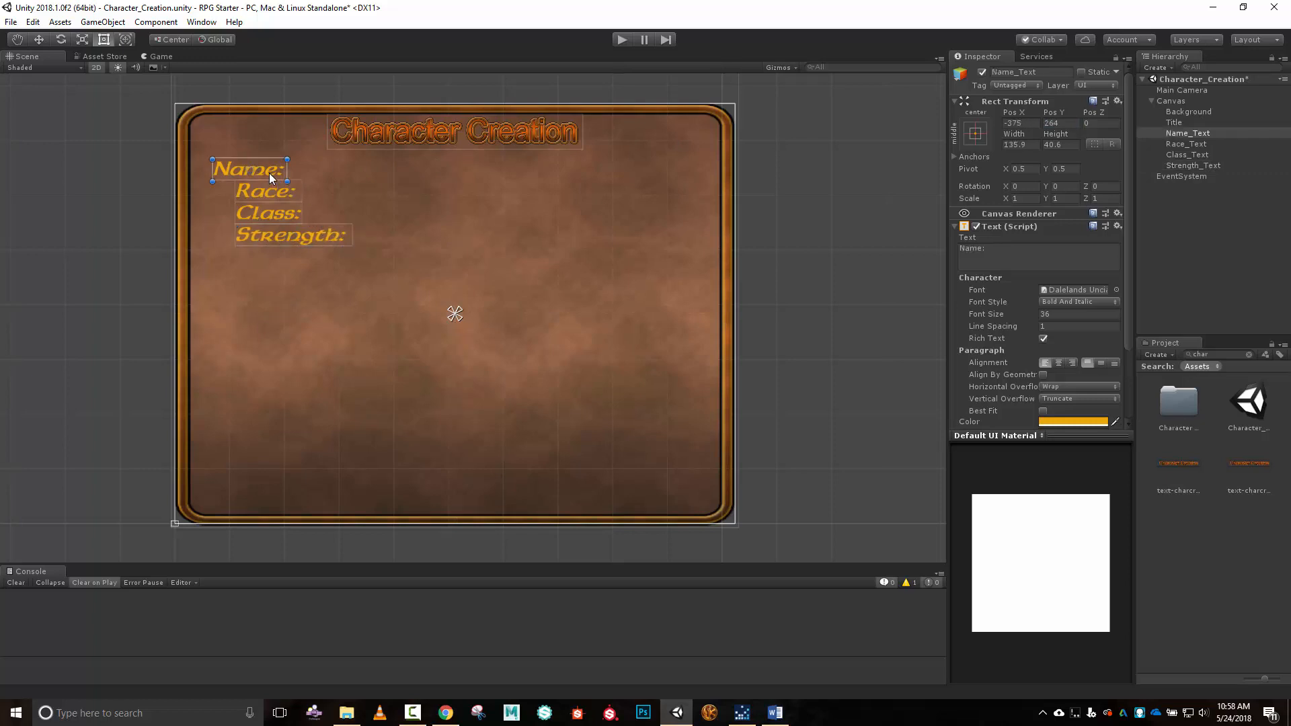
click(292, 230)
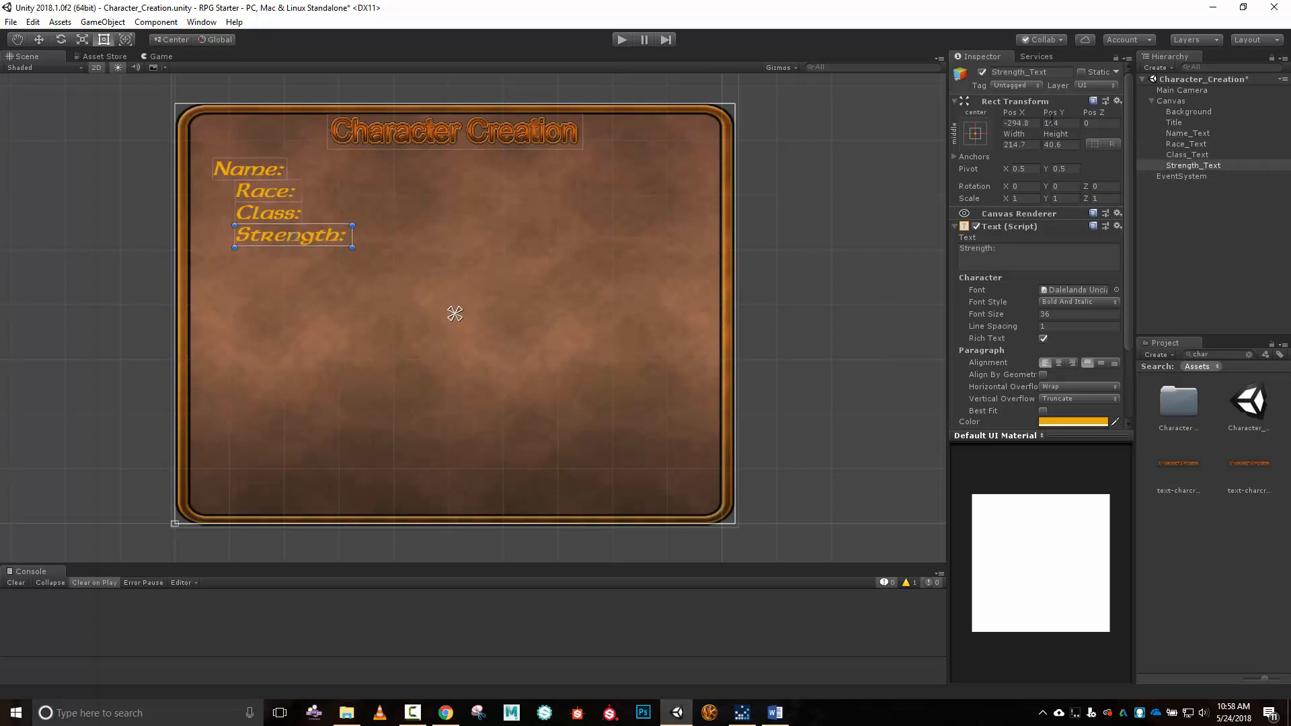
click(1016, 123)
text(-375)
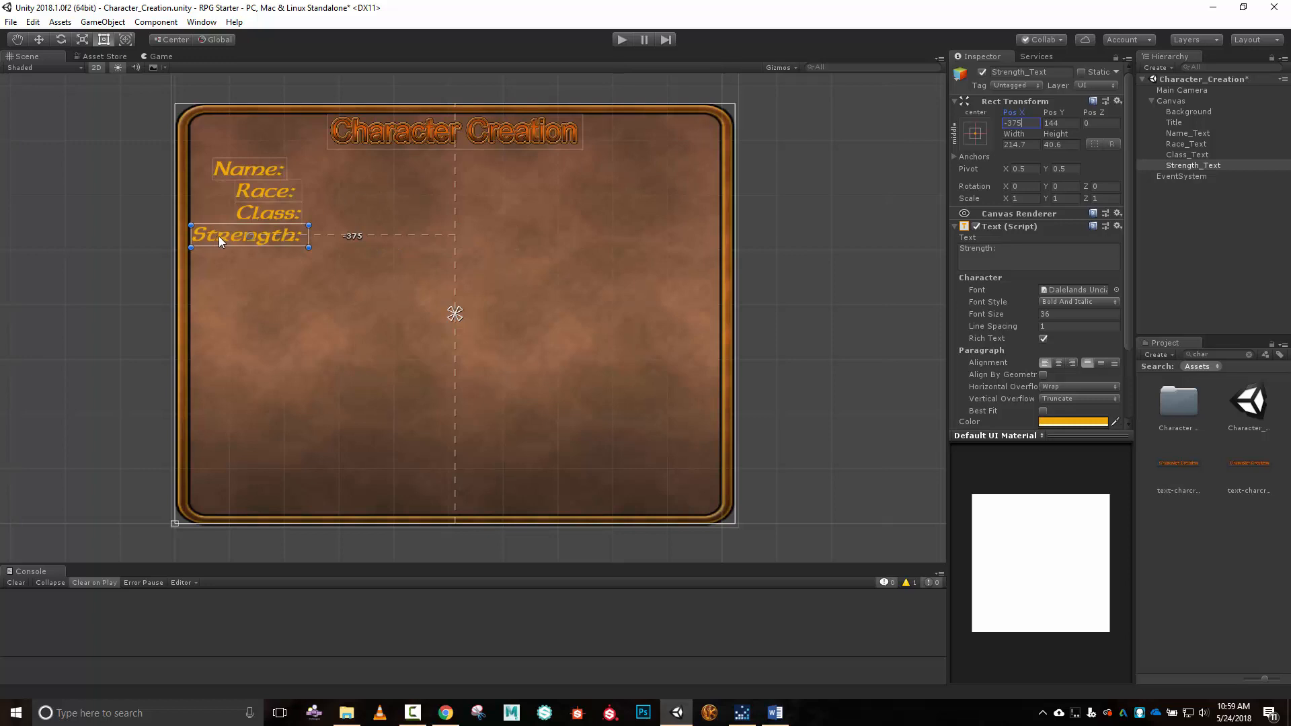
drag(219, 236, 244, 234)
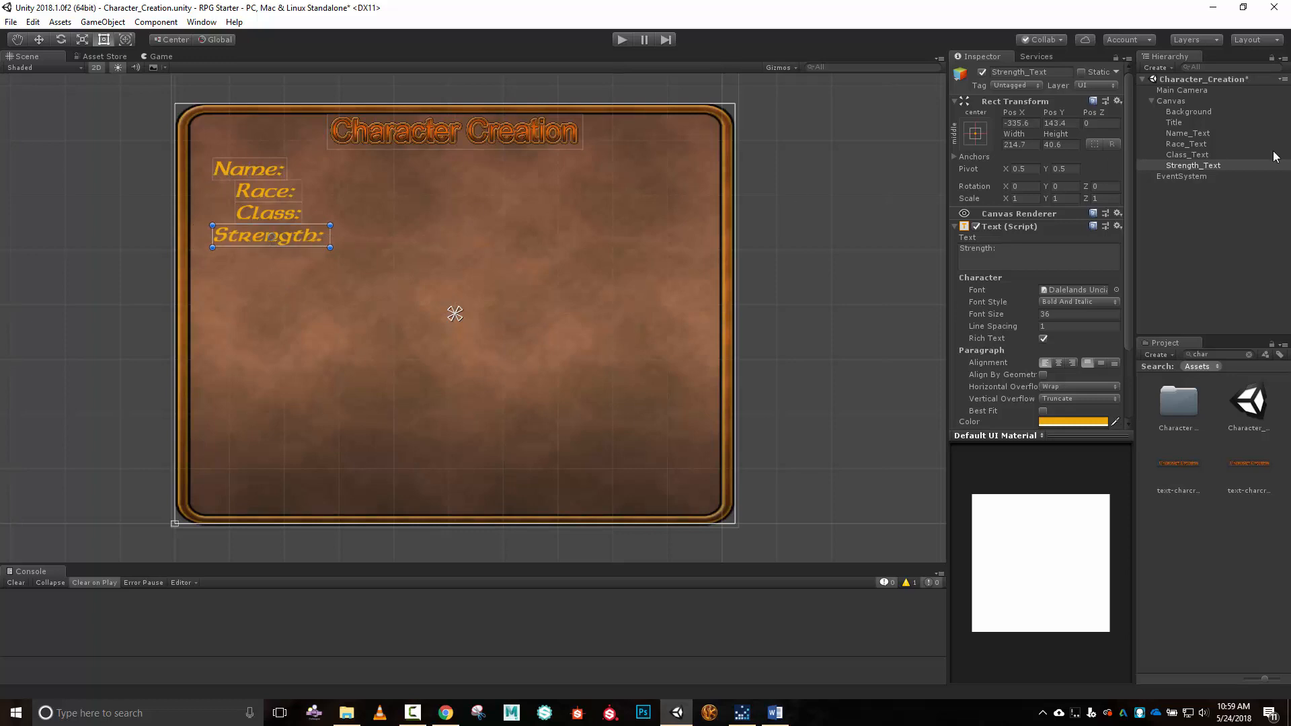
Duplicate Strength_Text and rename the copy Constitution_Text.
click(1208, 167)
key(ctrl+d)
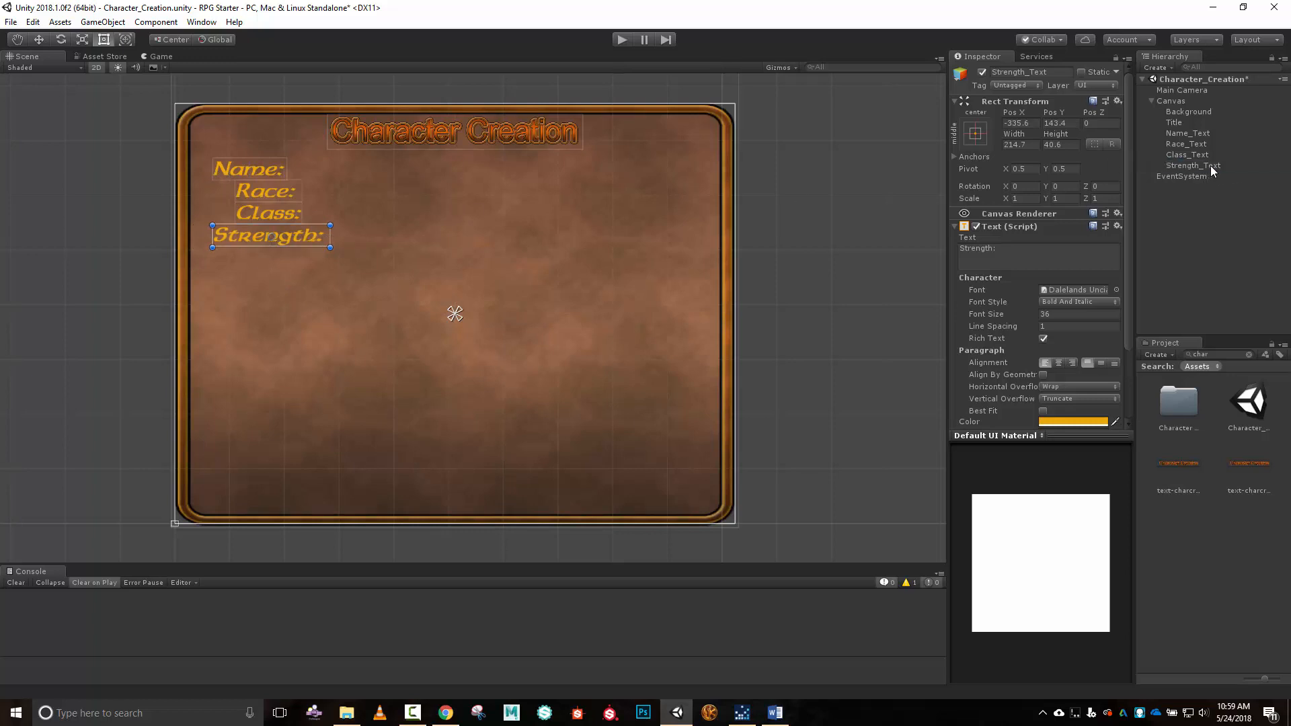
click(1066, 69)
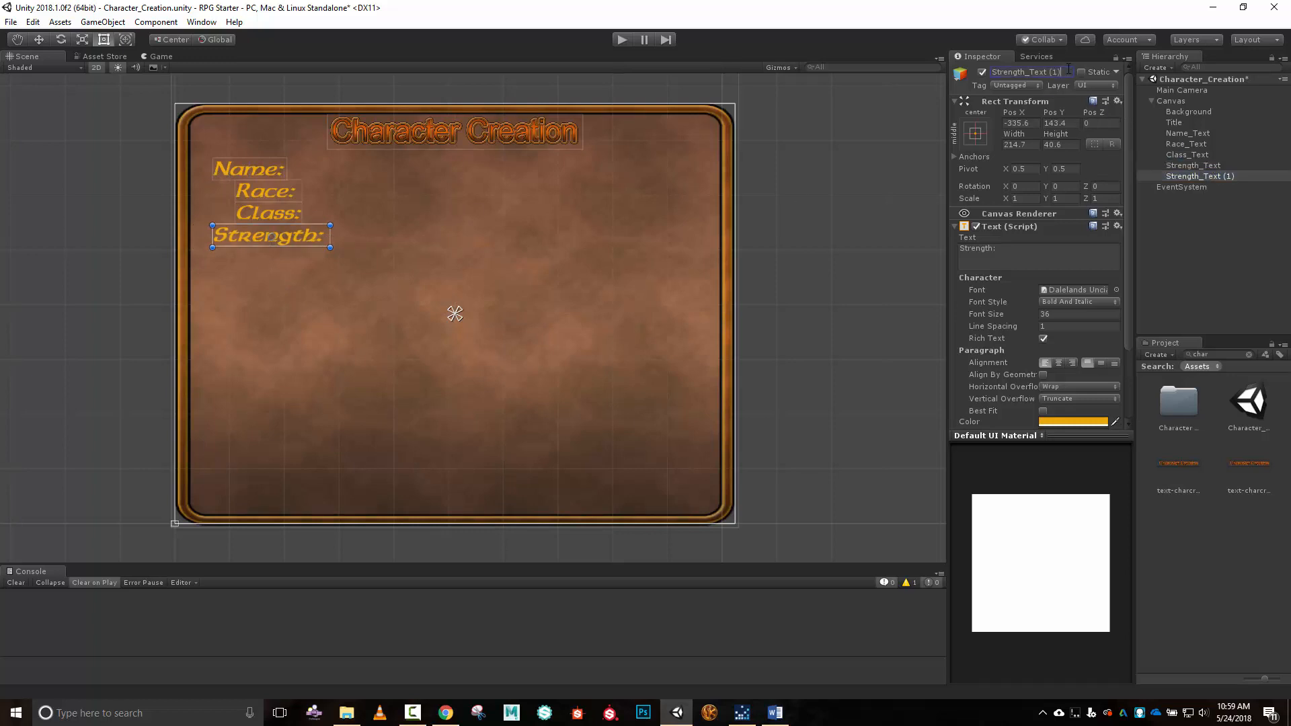
text(Constitution_Text)
key(Return)
click(412, 713)
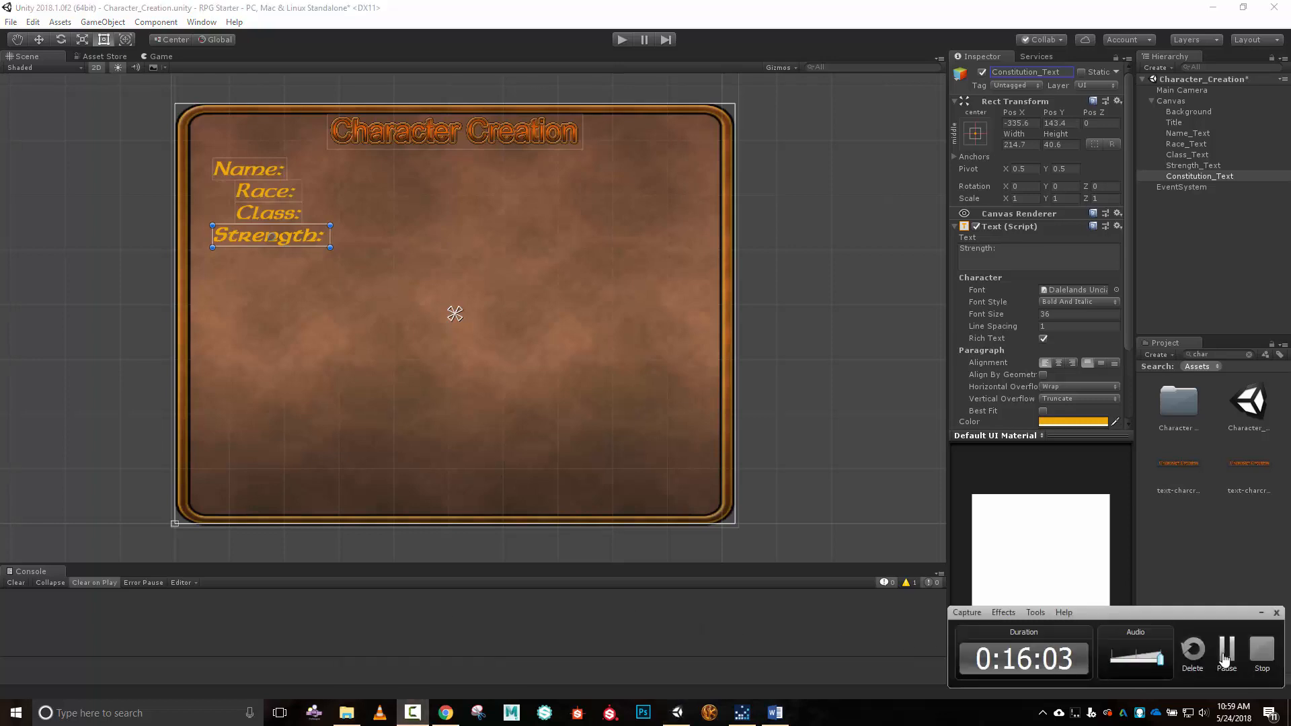
click(1226, 651)
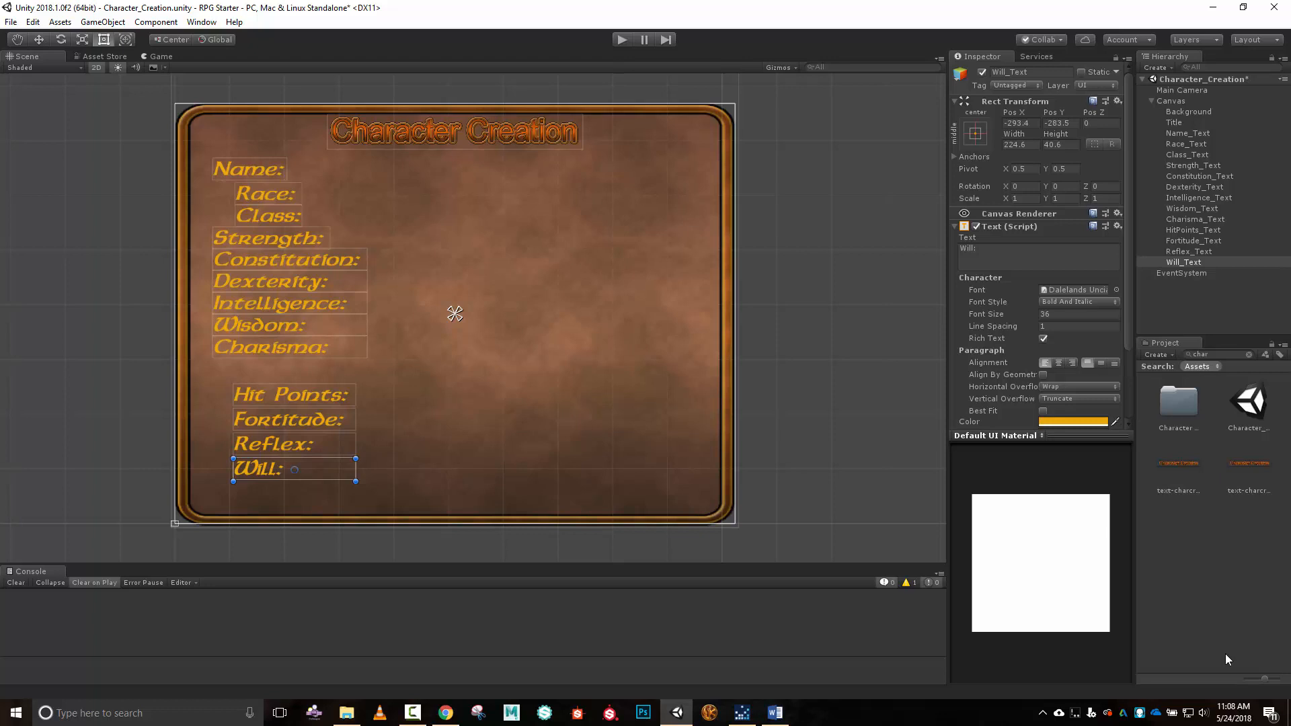
Create an empty object under the Canvas and name it Text_Labels.
click(1173, 101)
right_click(1173, 101)
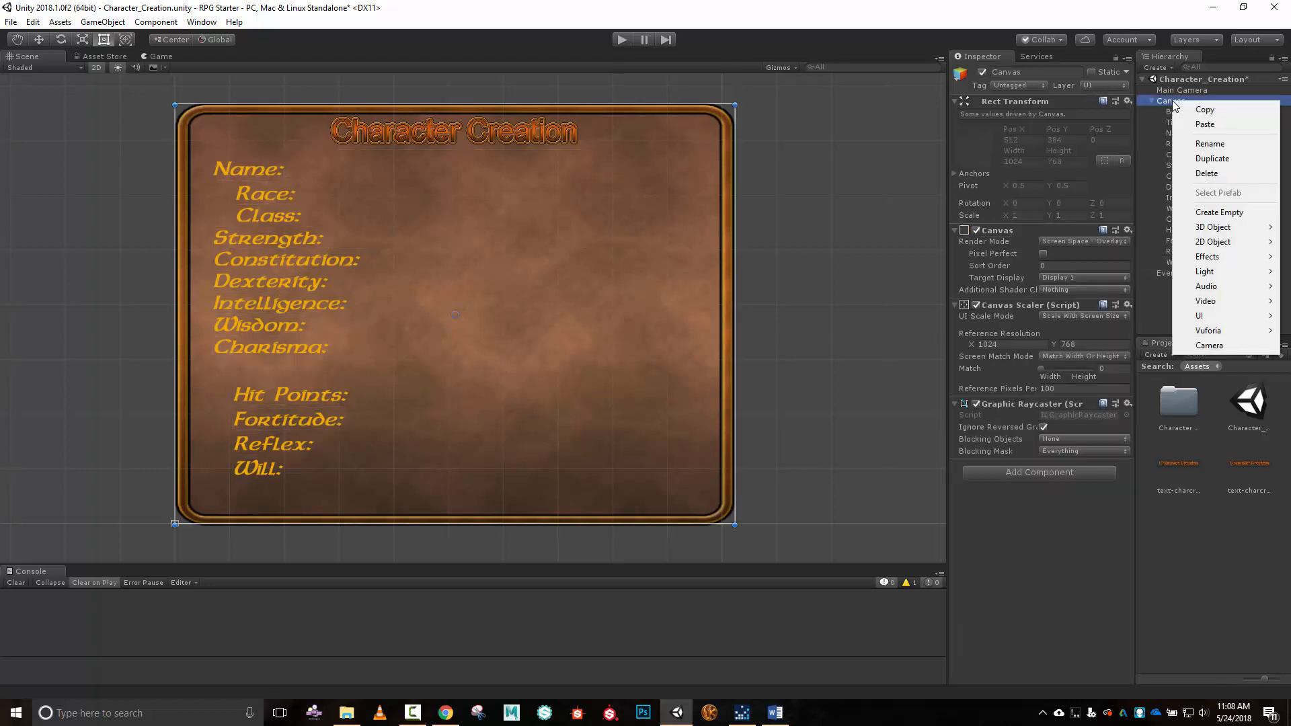
click(1243, 213)
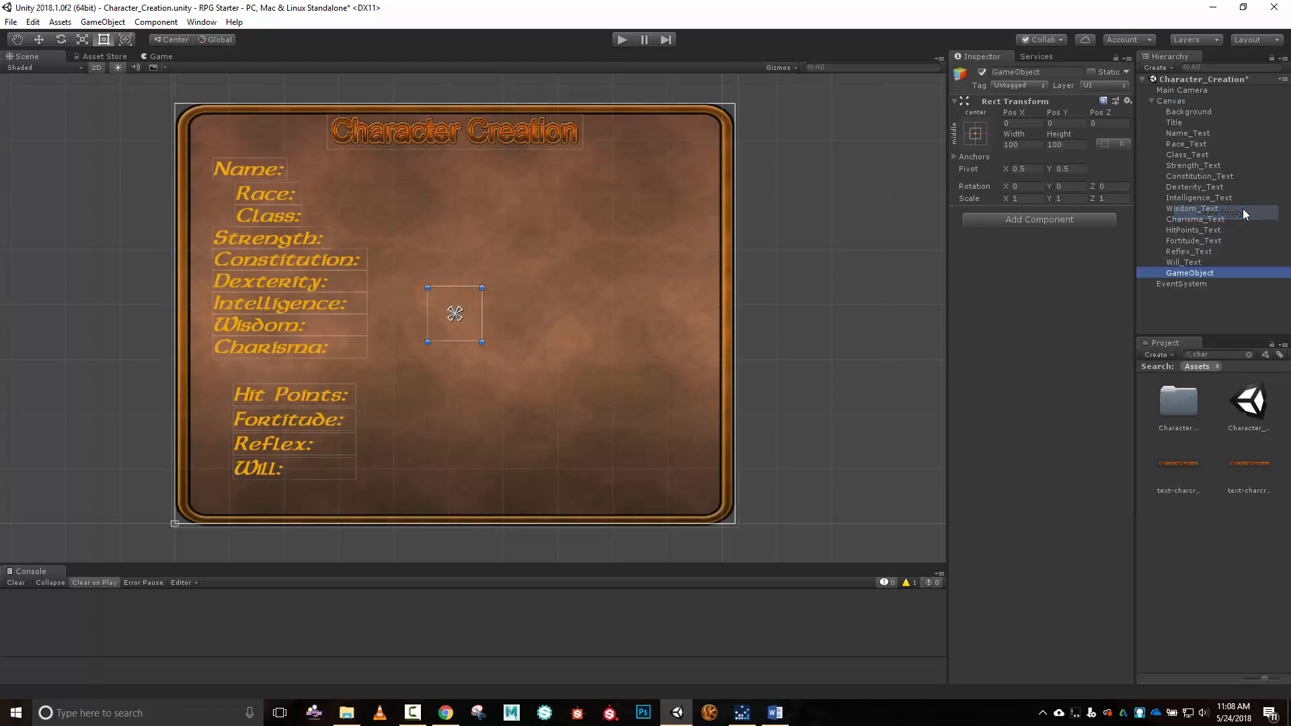
click(1066, 72)
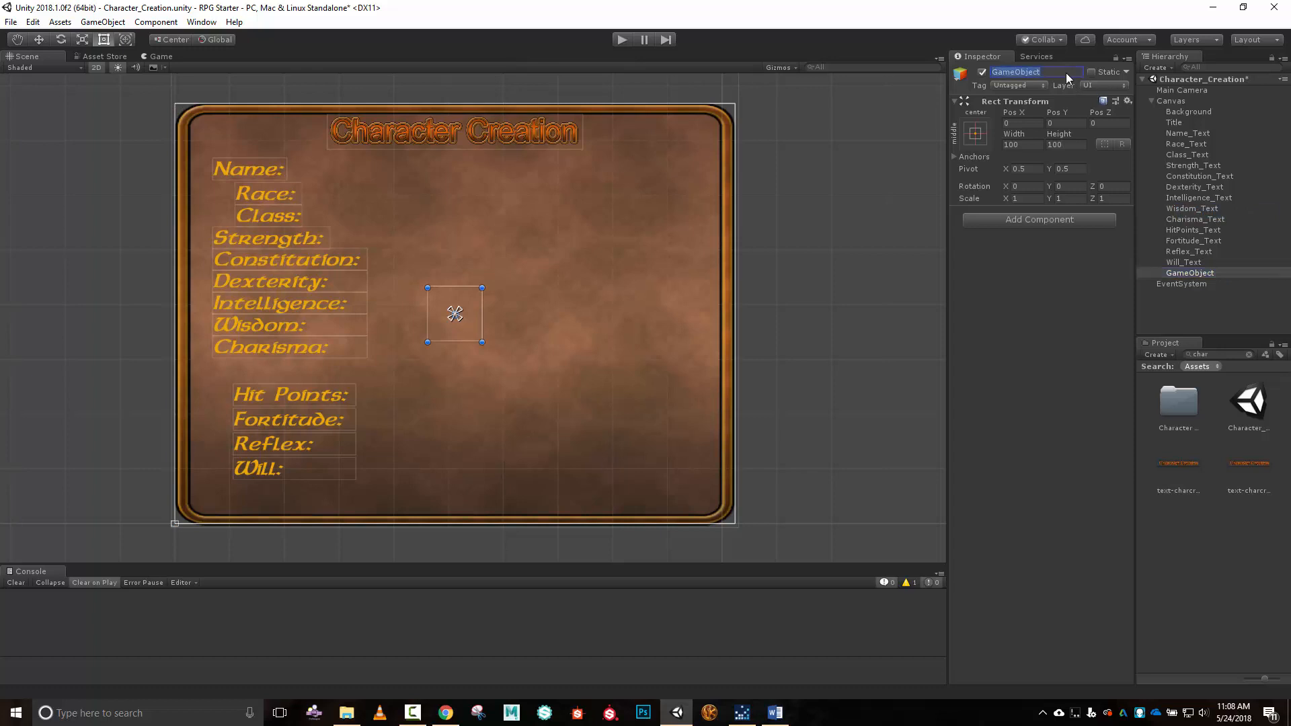
text(Text_Labels)
key(Return)
Make all the labels from Name_Text through Will_Text children of Text_Labels and collapse the group.
click(1202, 135)
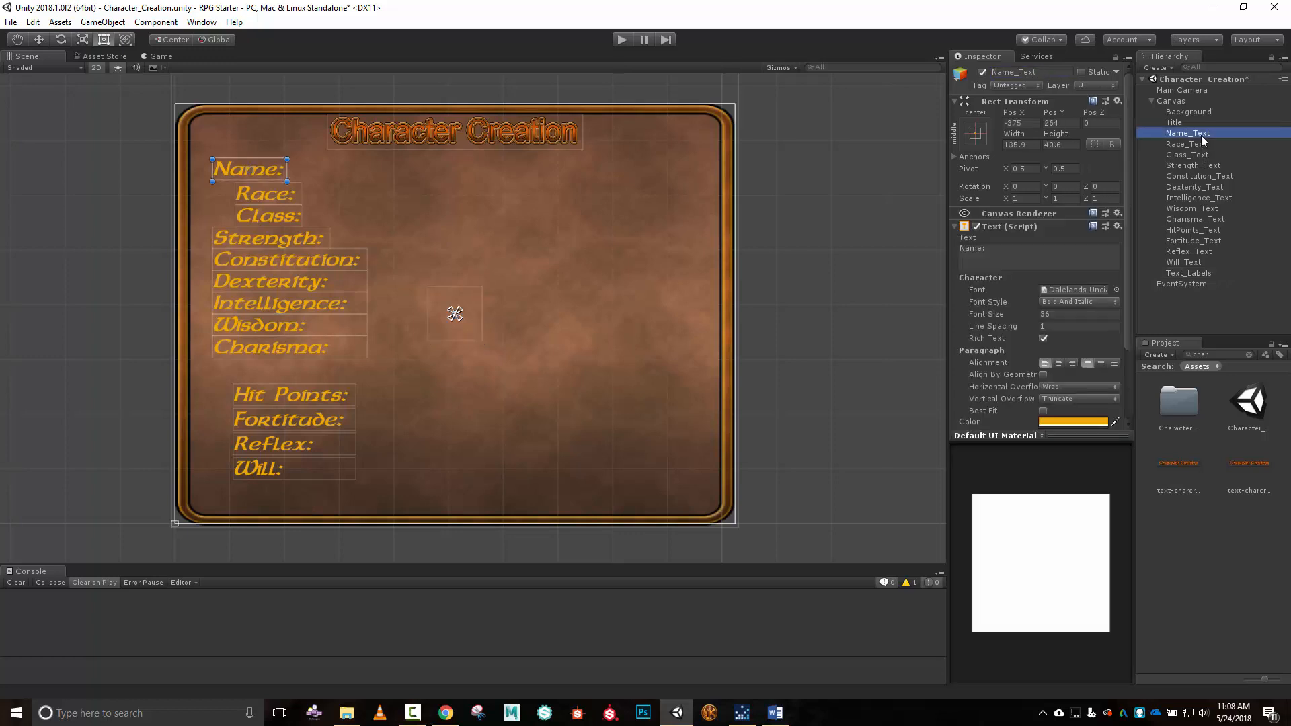
shift+click(1187, 263)
drag(1188, 269, 1191, 274)
click(1160, 133)
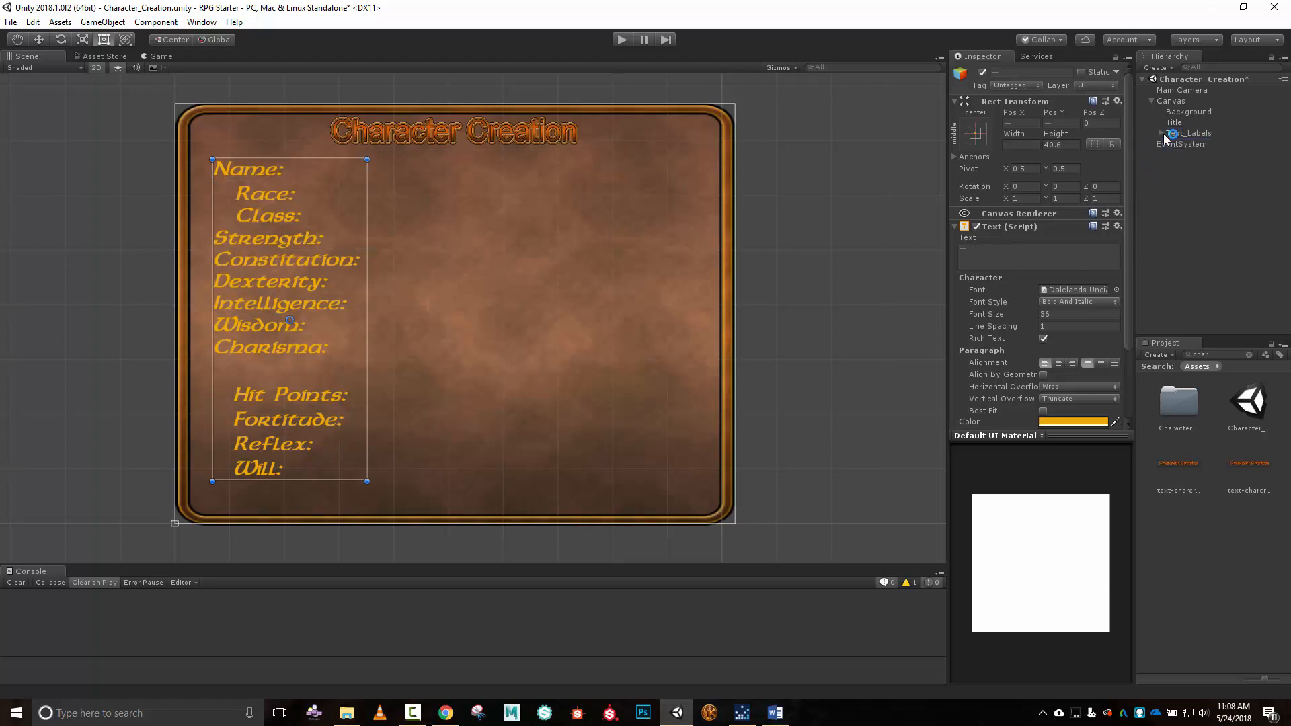
click(1189, 133)
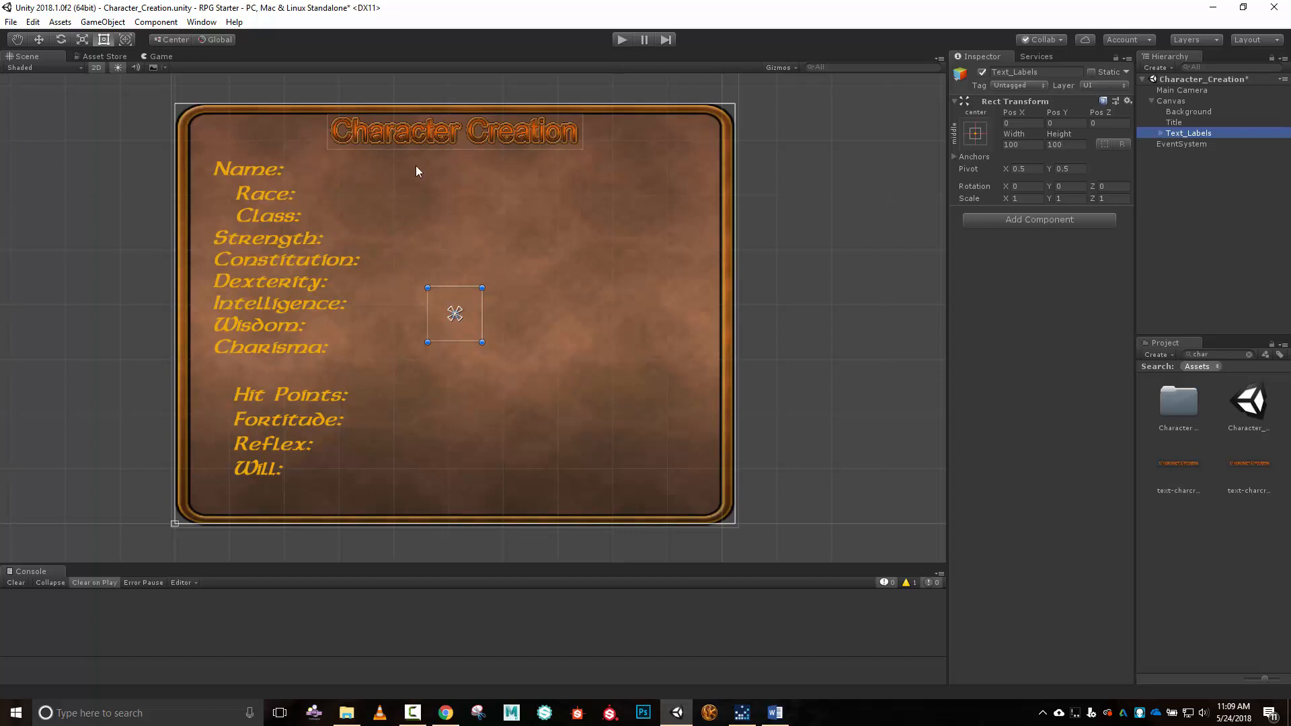
click(1216, 234)
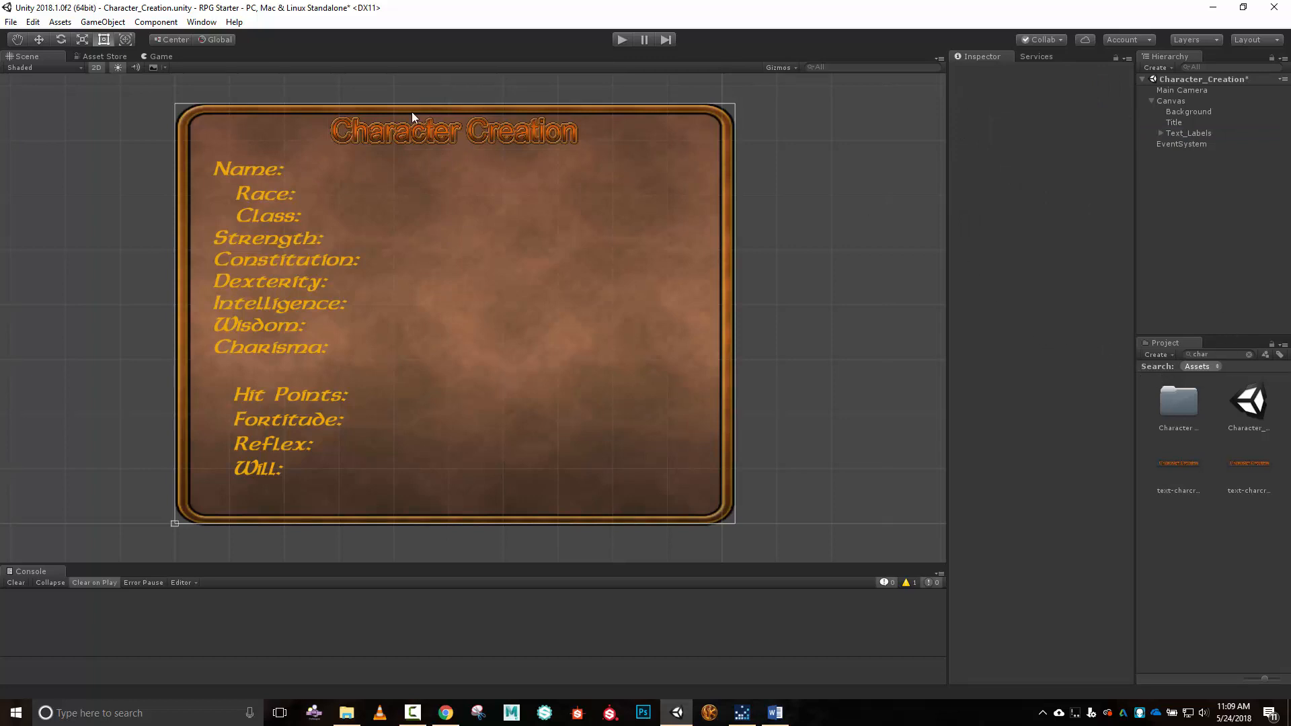
Add a UI Input Field to the Canvas and name it Name_Value.
click(1170, 101)
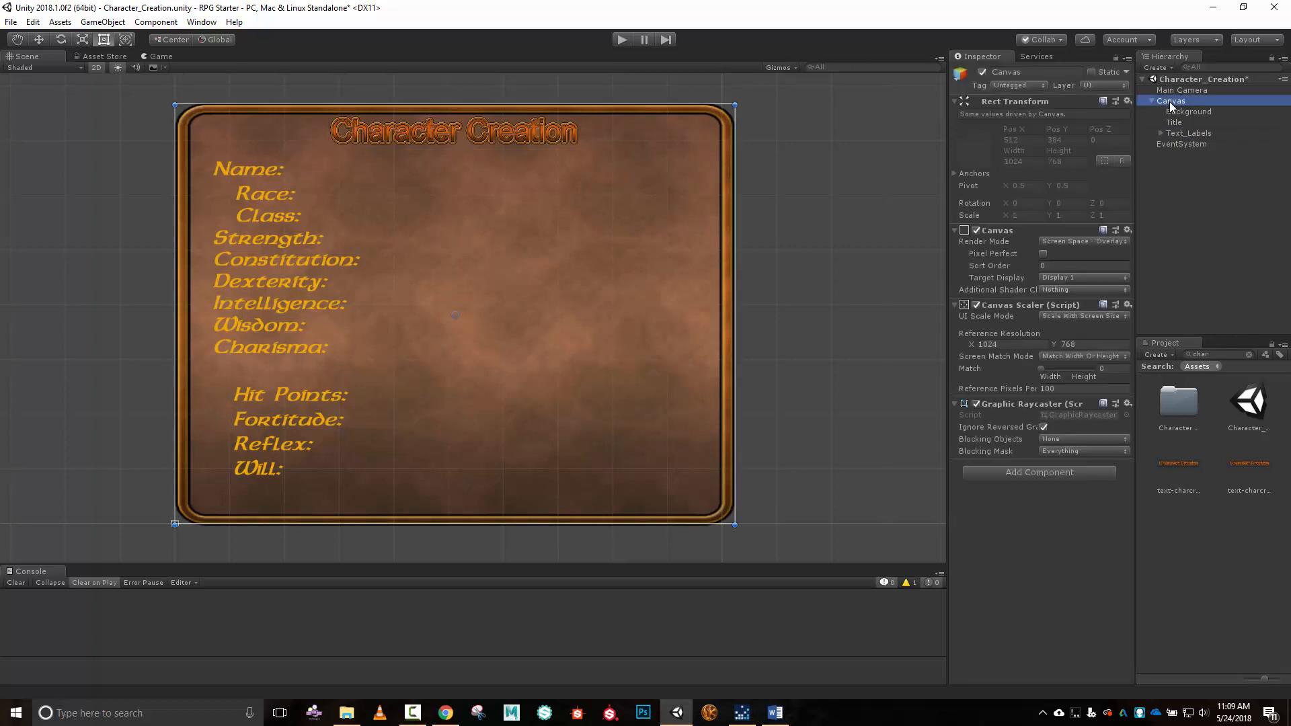
right_click(1169, 101)
mouse_move(1248, 324)
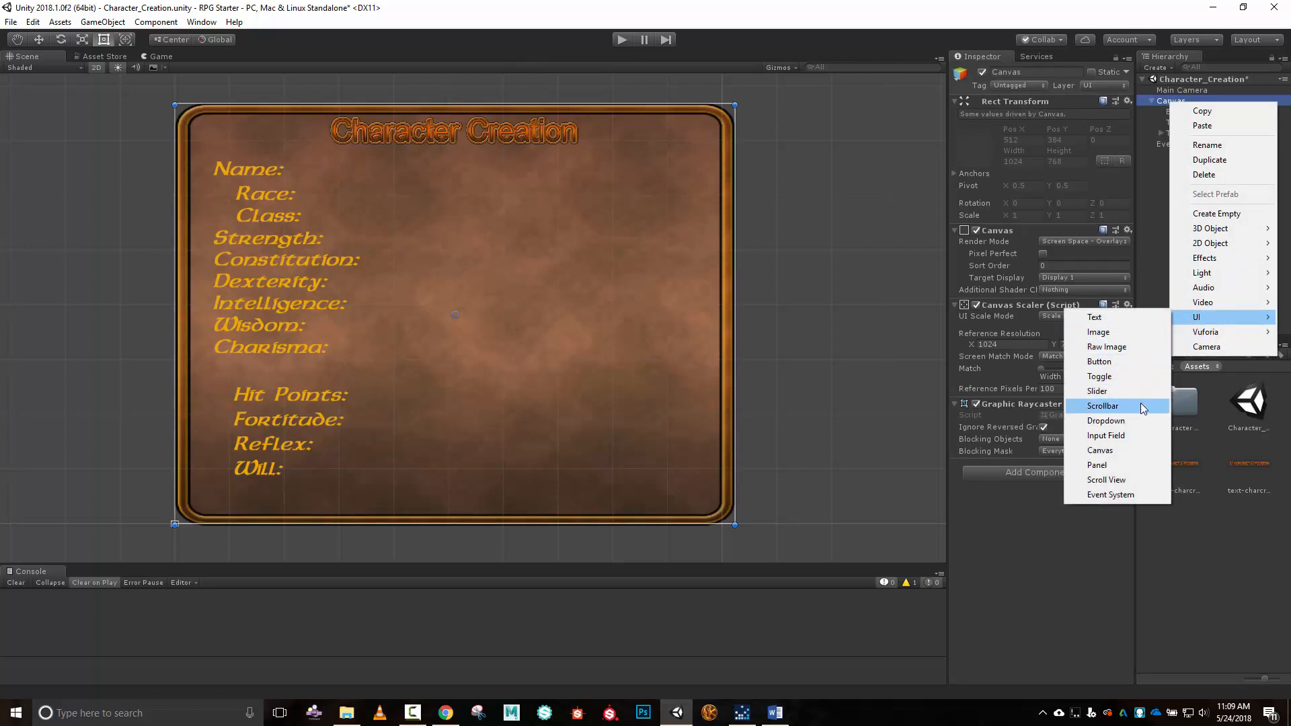
click(1135, 435)
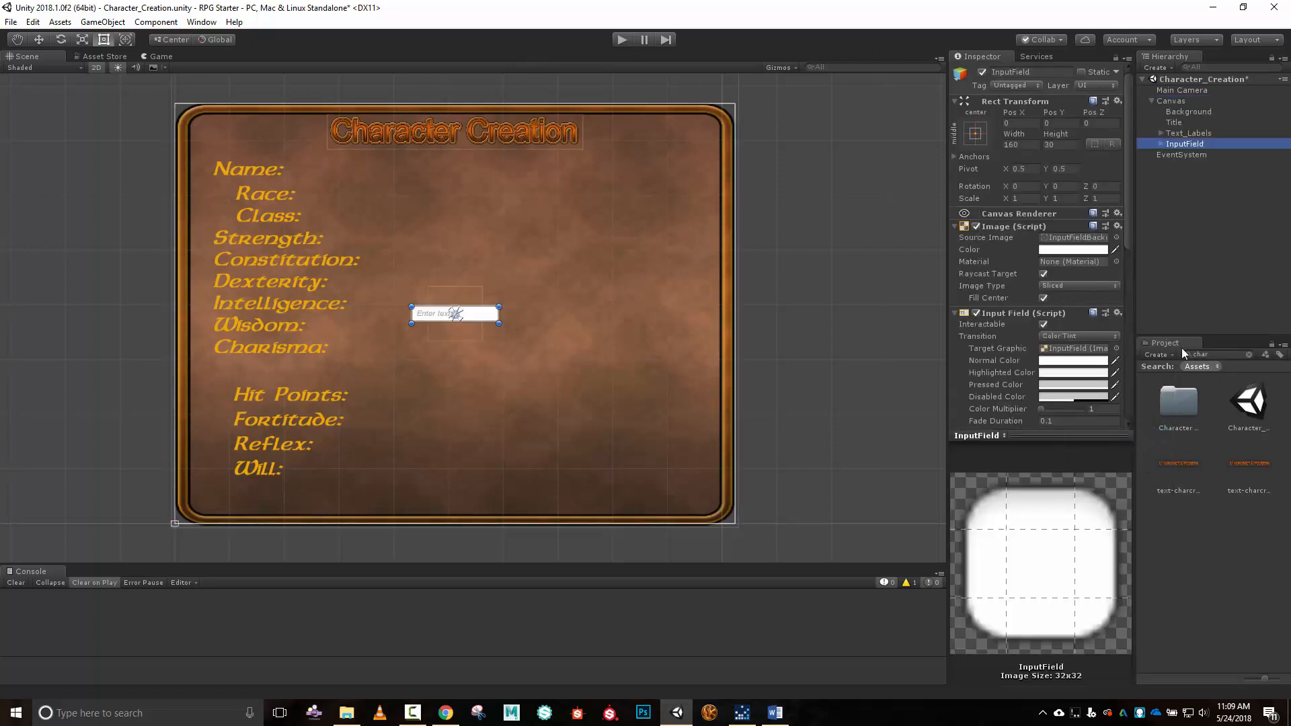
click(1050, 74)
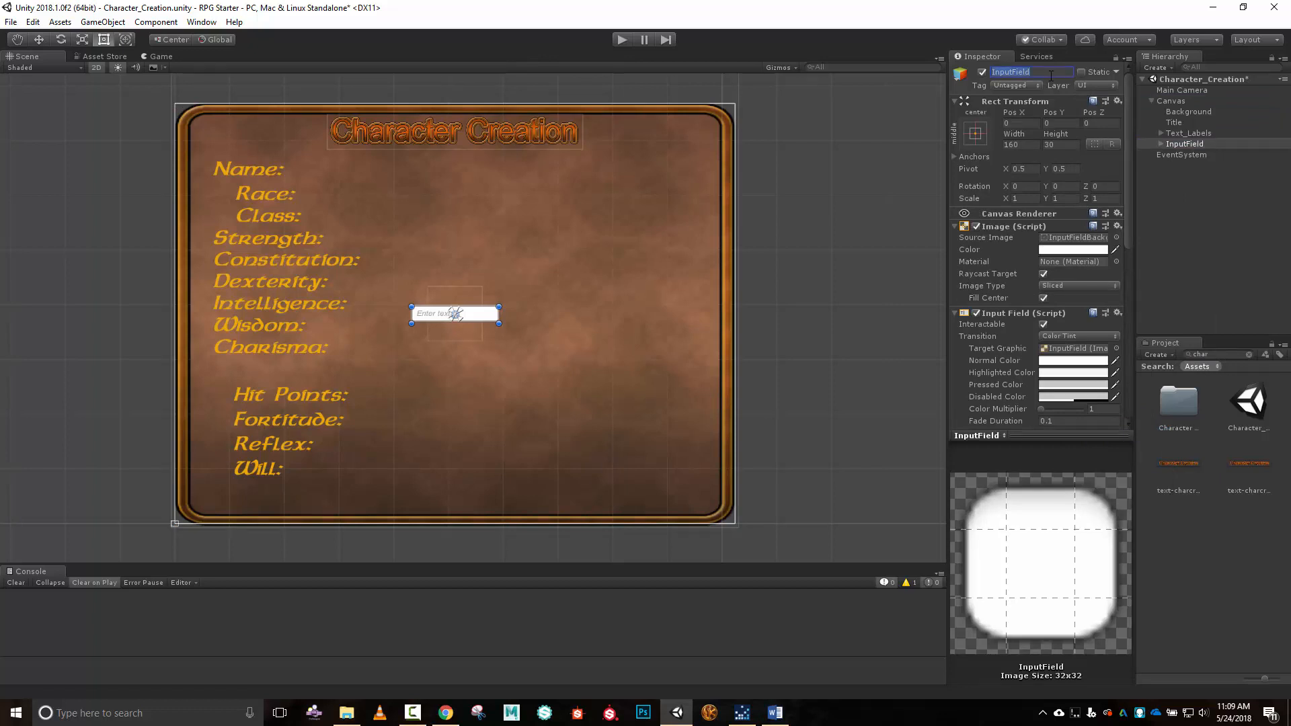
text(Name_Value)
key(Return)
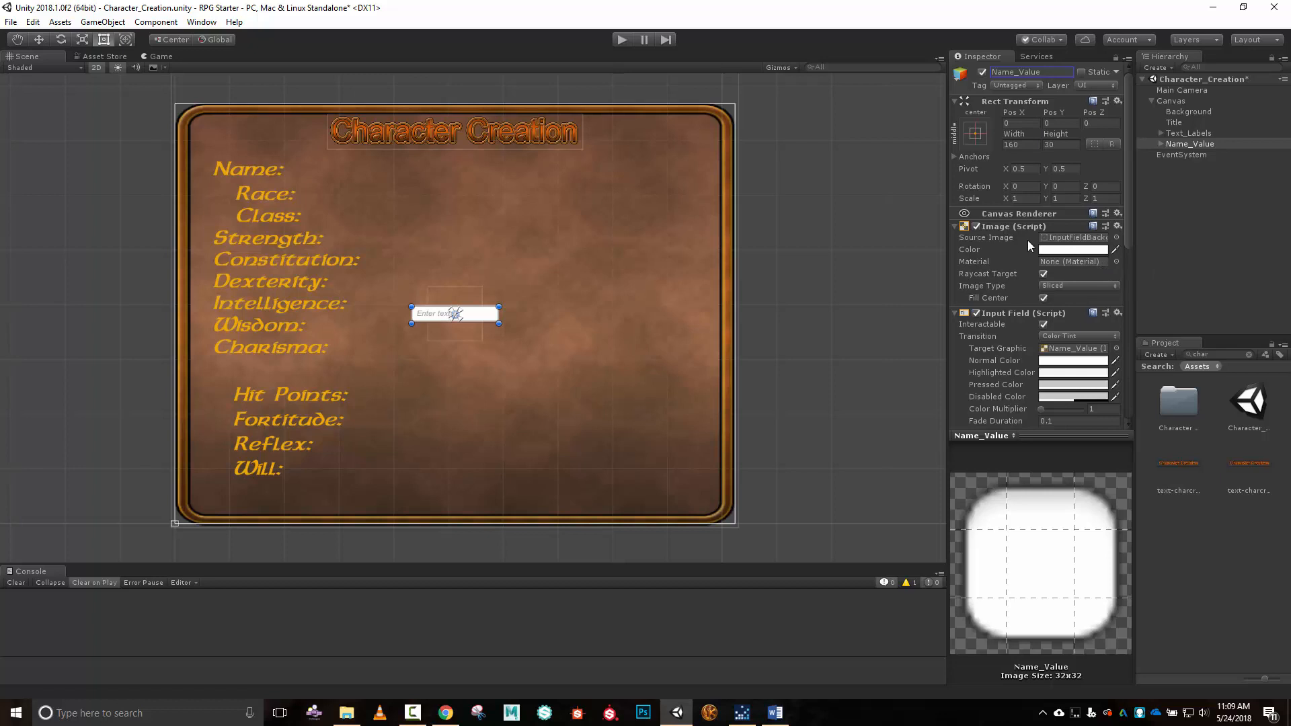
Make Name_Value's background image nearly transparent by lowering its color alpha to 16.
scroll(1081, 271, down, 4)
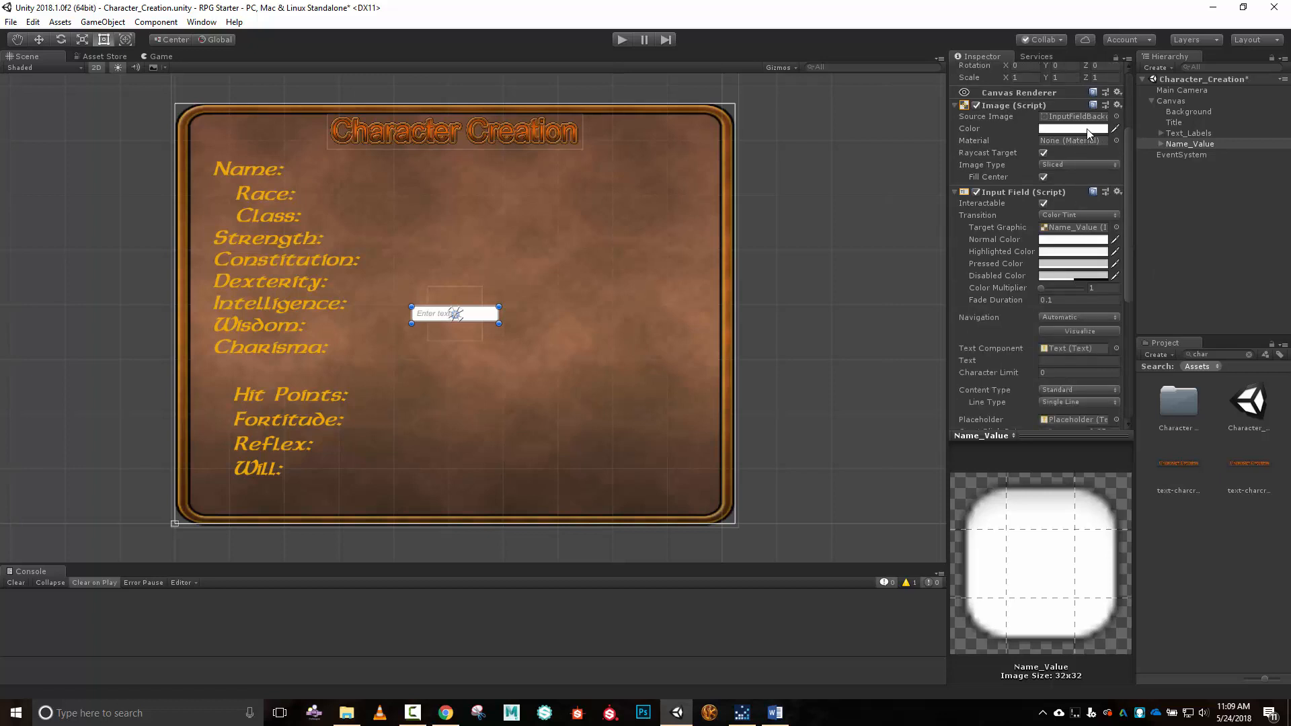
click(1074, 128)
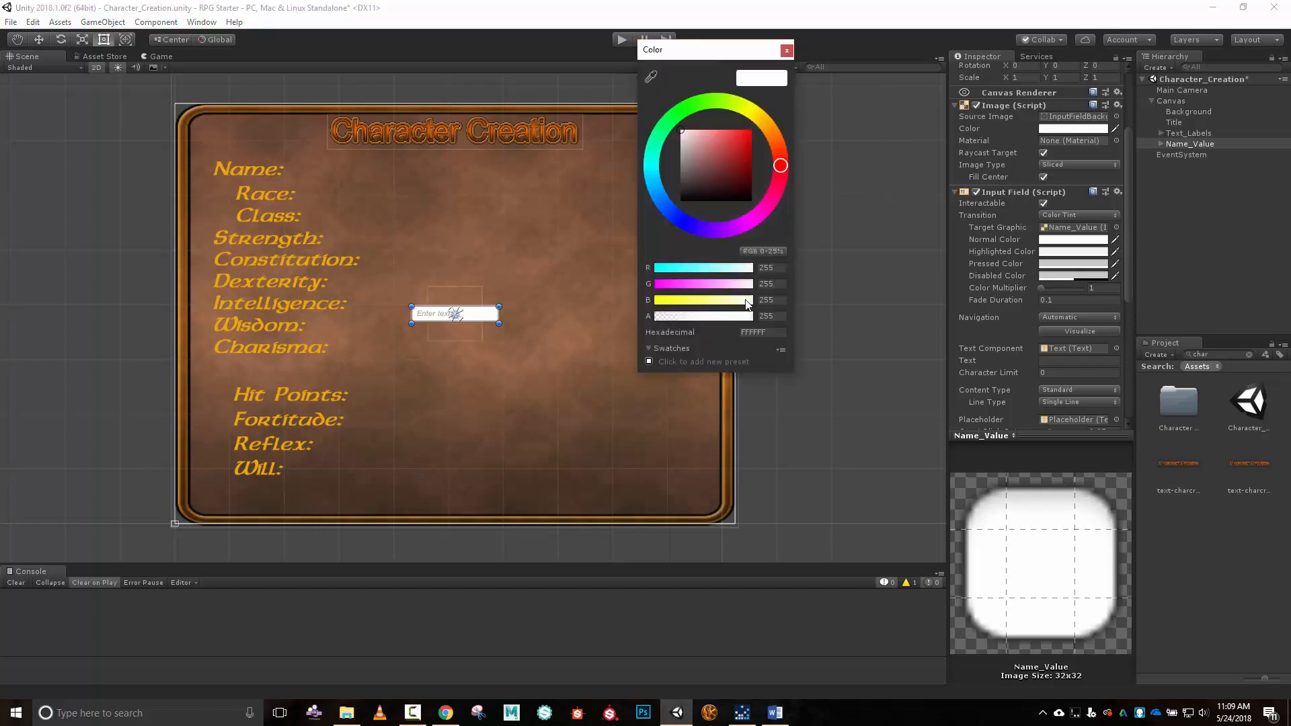
drag(745, 316, 662, 319)
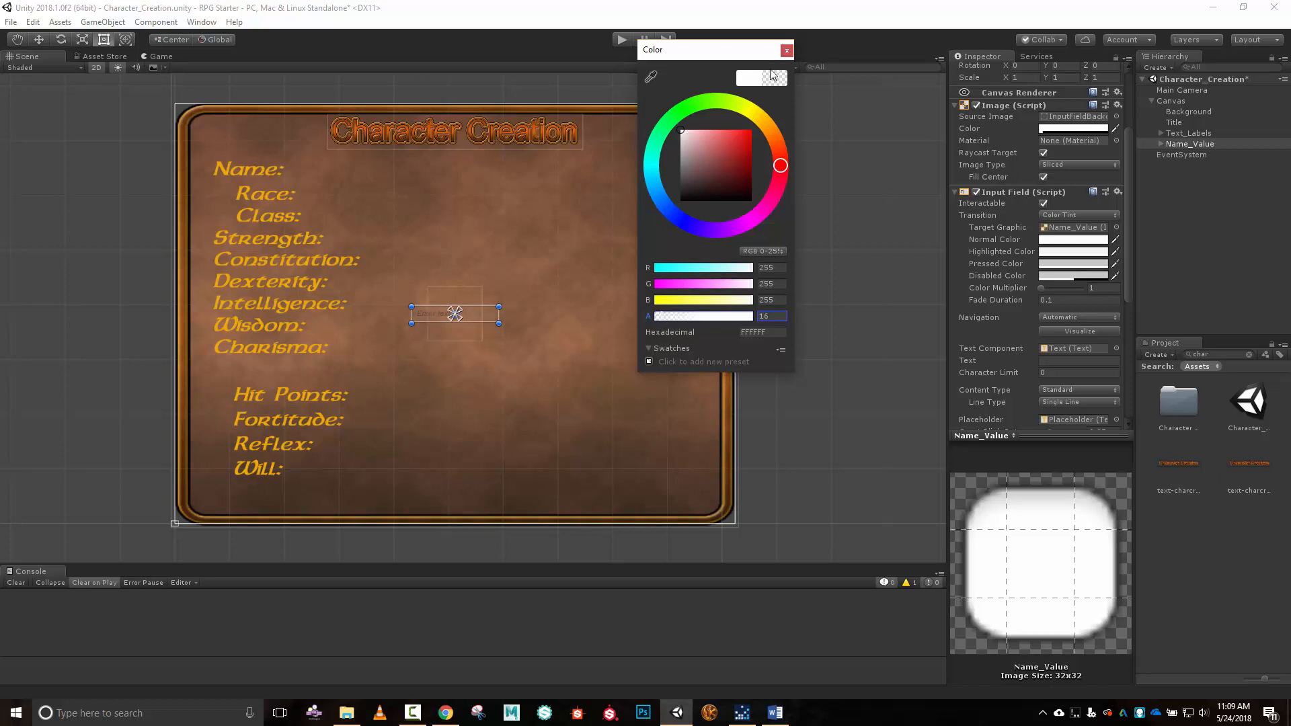
click(786, 51)
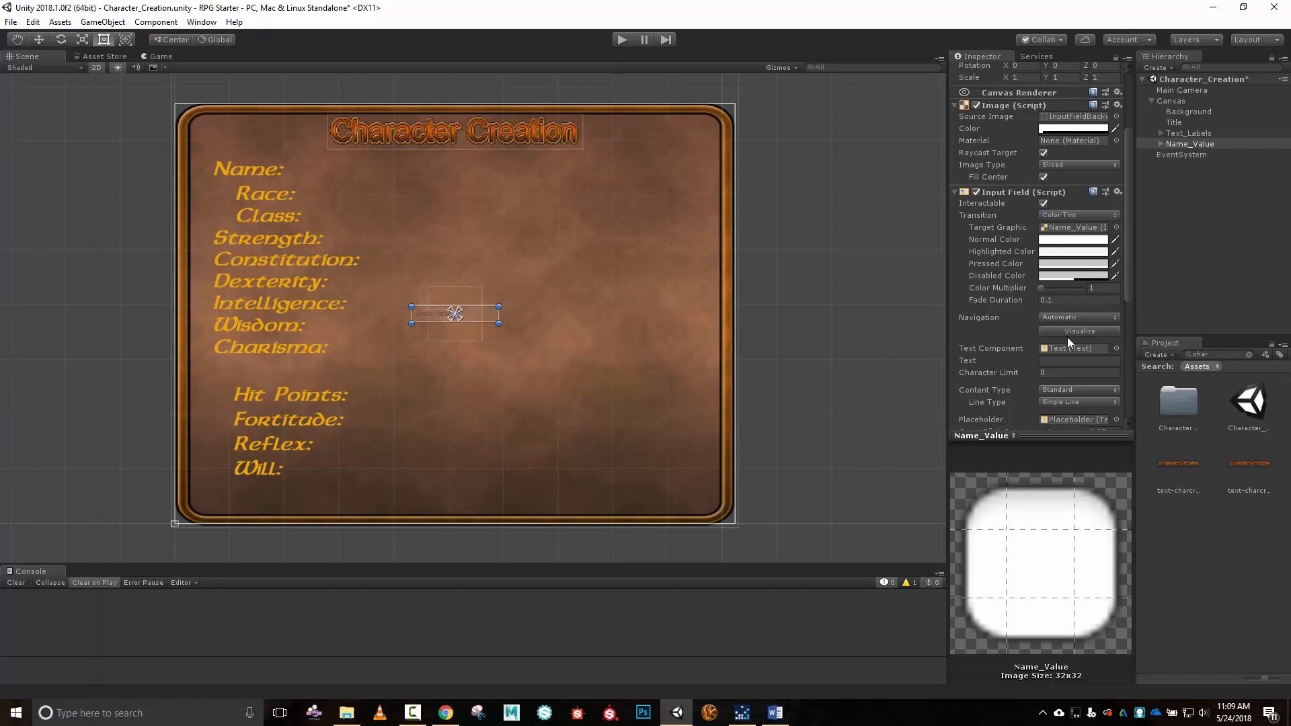
Expand Name_Value and change its Placeholder text to "Name...".
scroll(1019, 320, down, 10)
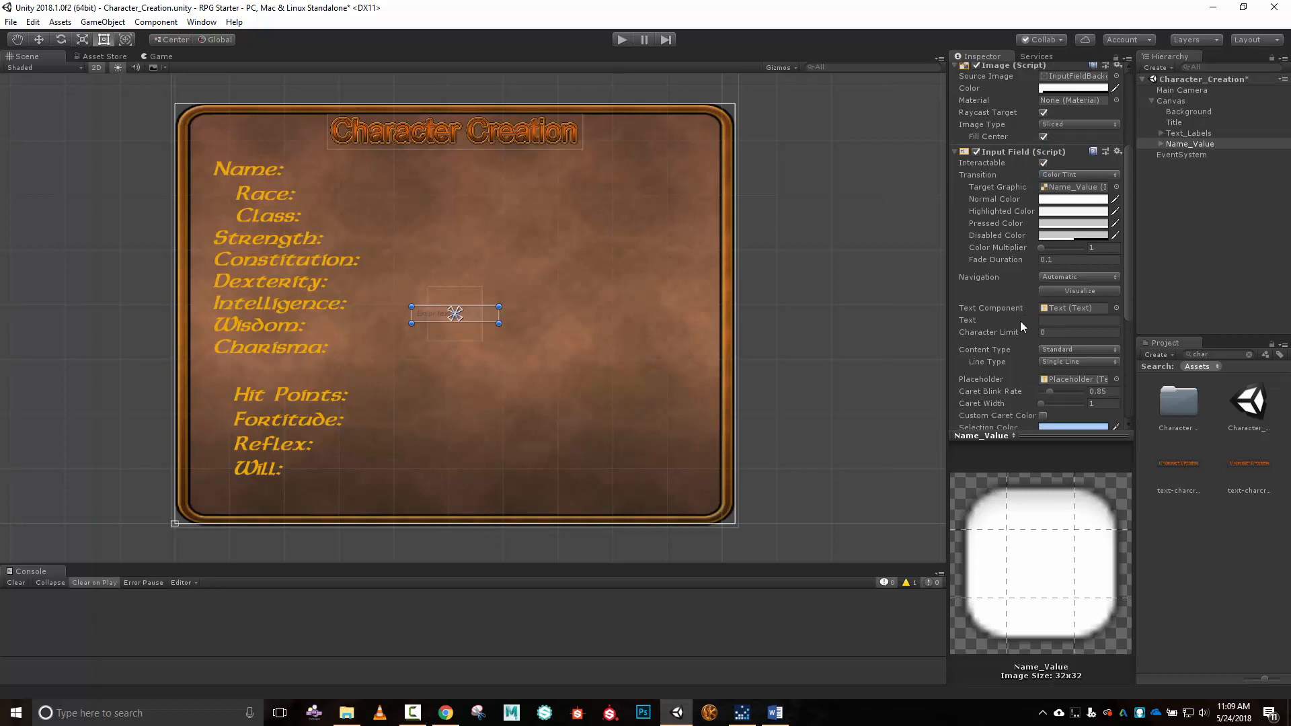
scroll(1020, 325, up, 5)
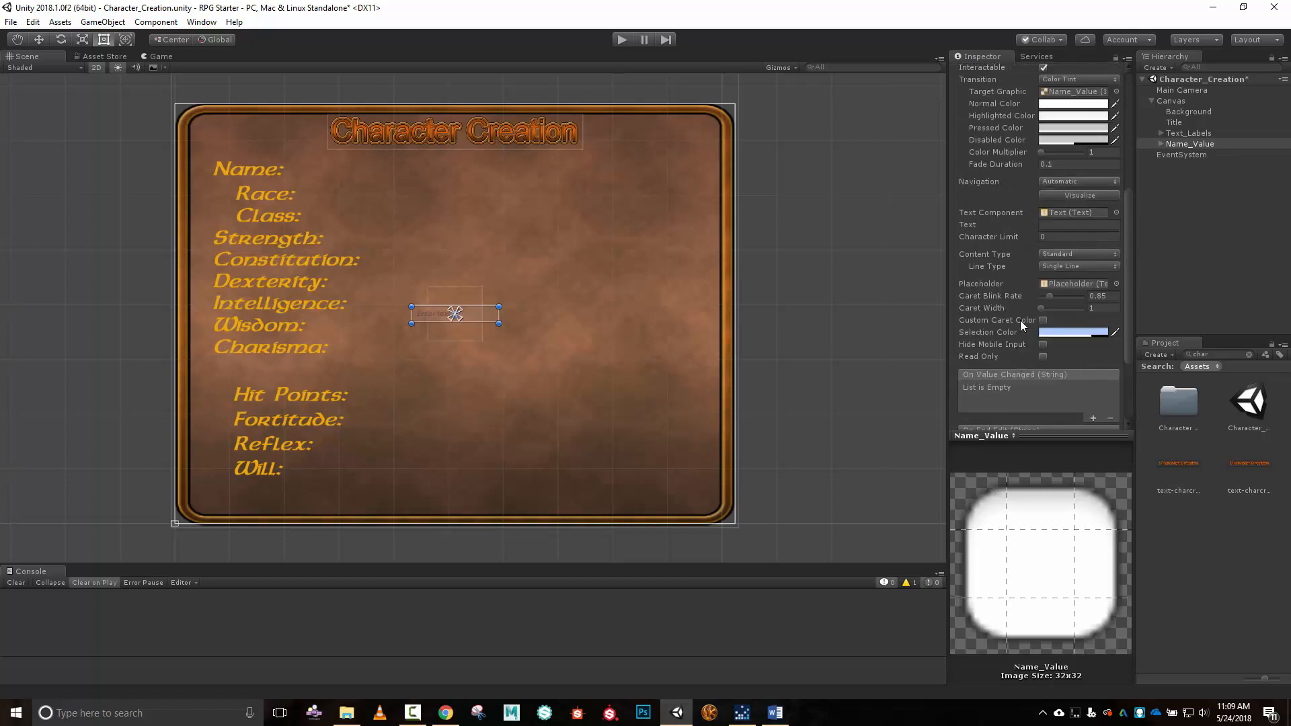
scroll(1019, 320, up, 6)
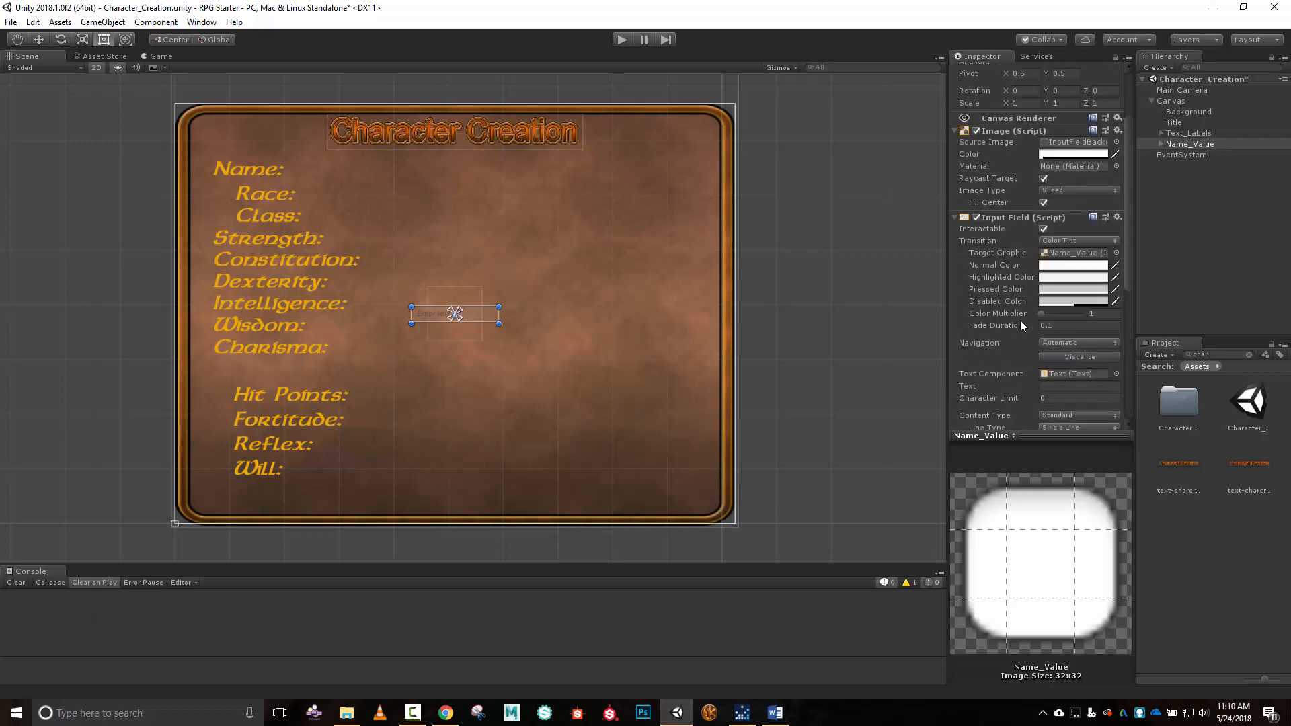
scroll(1019, 324, up, 4)
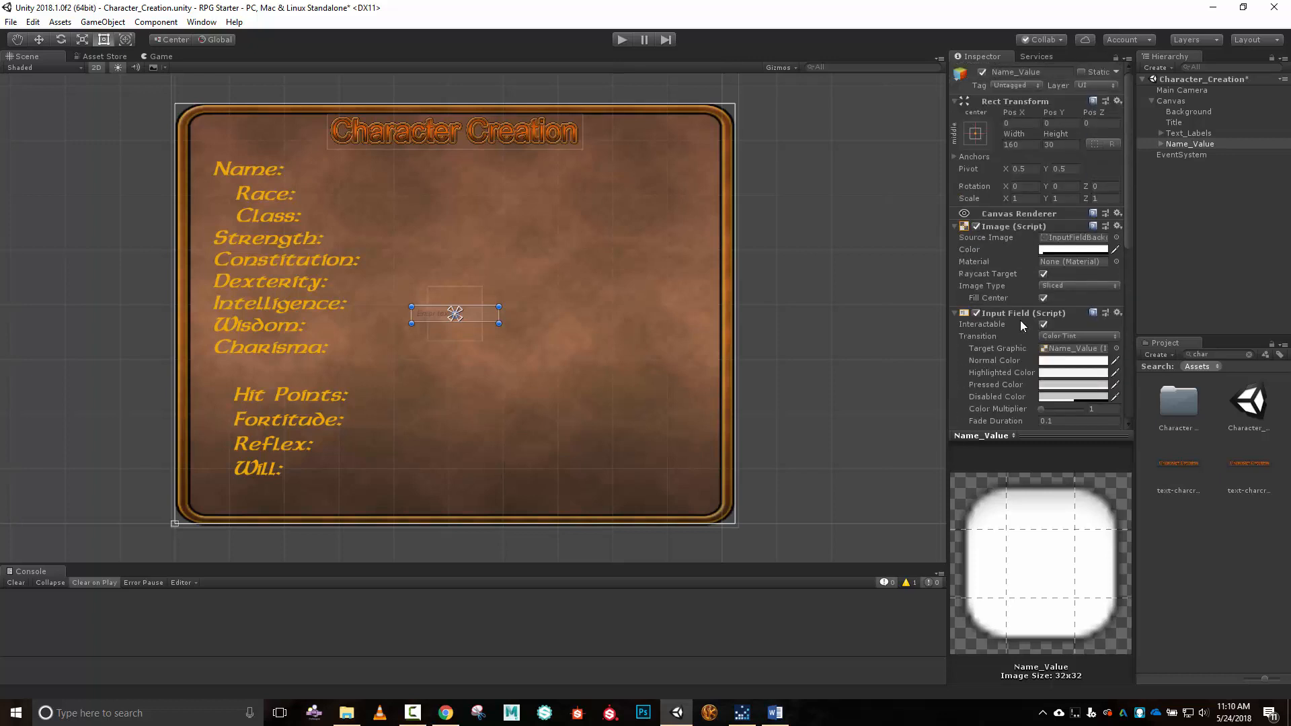
click(1161, 144)
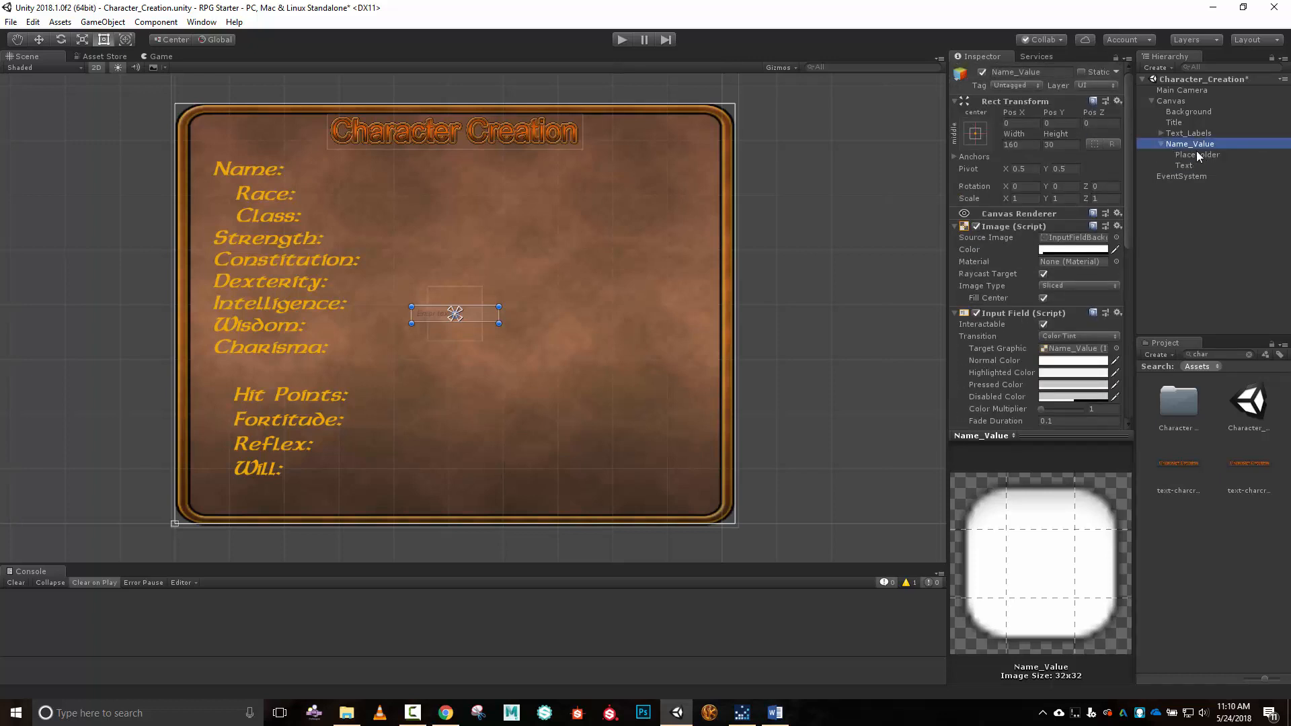
click(1197, 154)
click(1023, 248)
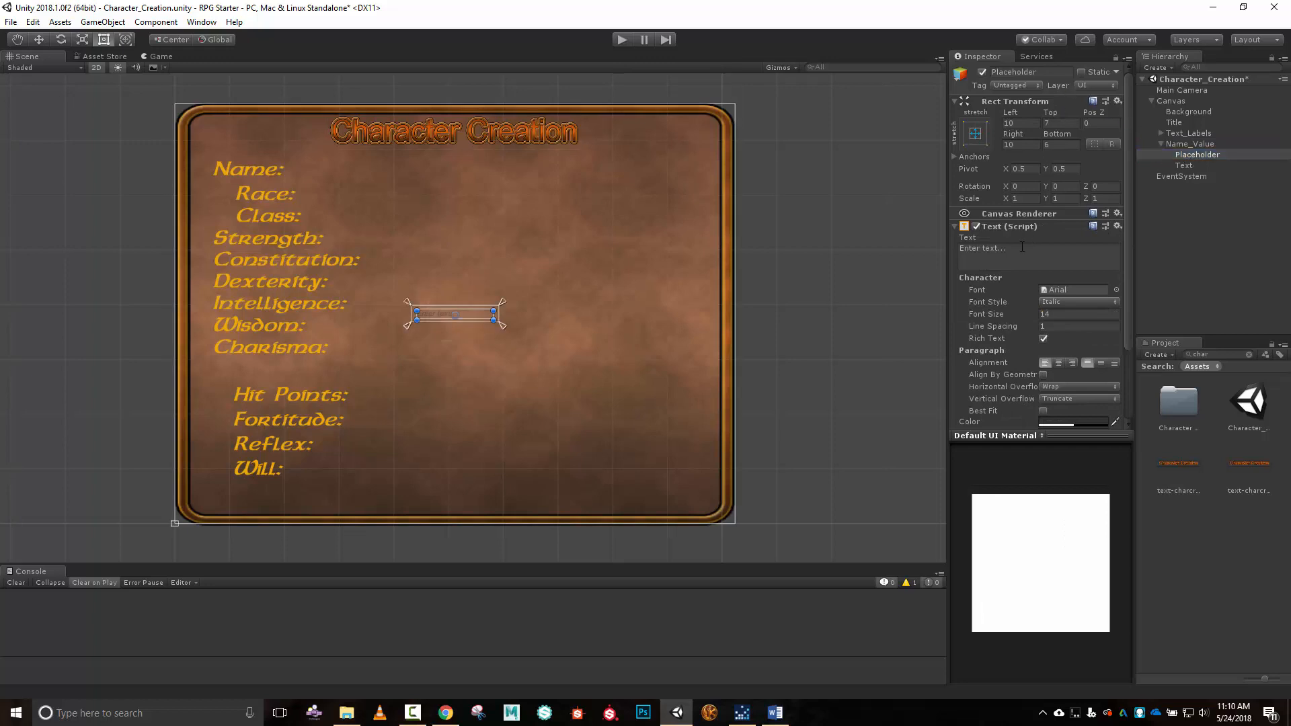
text(Name)
Set the Placeholder's font to Dalelands Uncial, its style to Bold And Italic and its size to 36.
click(1115, 291)
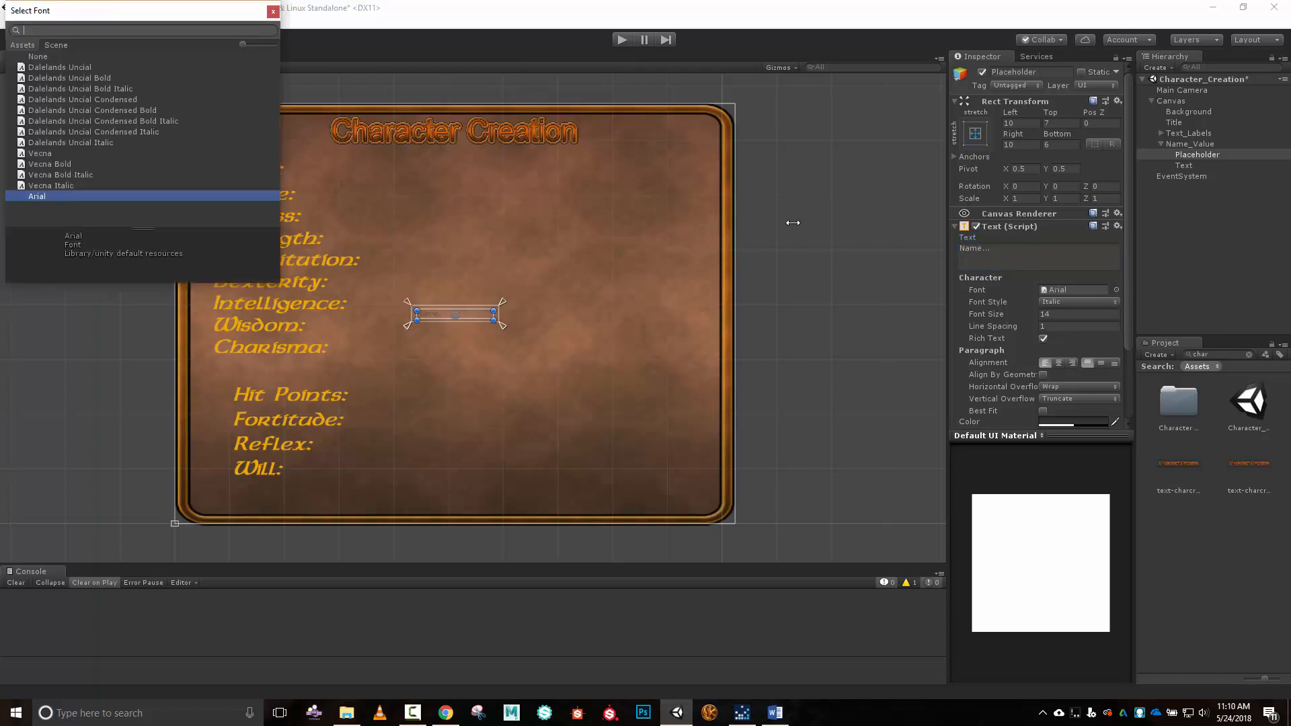
click(83, 69)
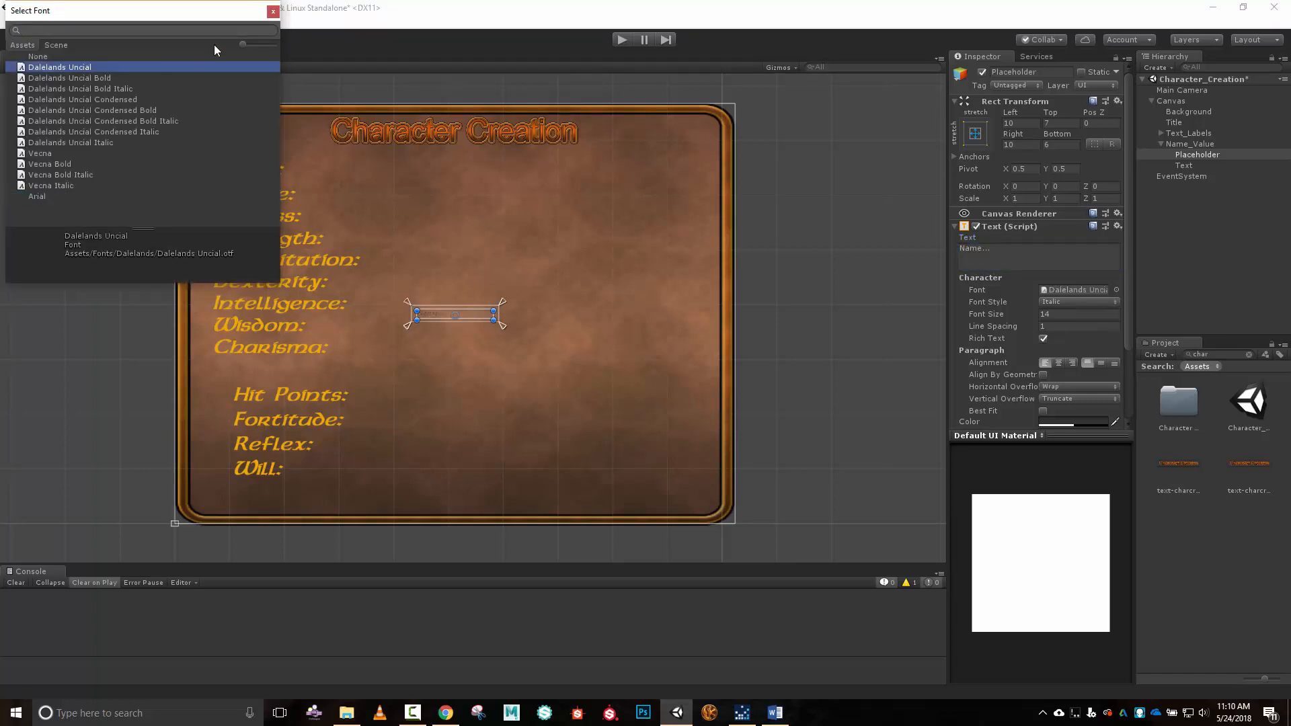
click(273, 12)
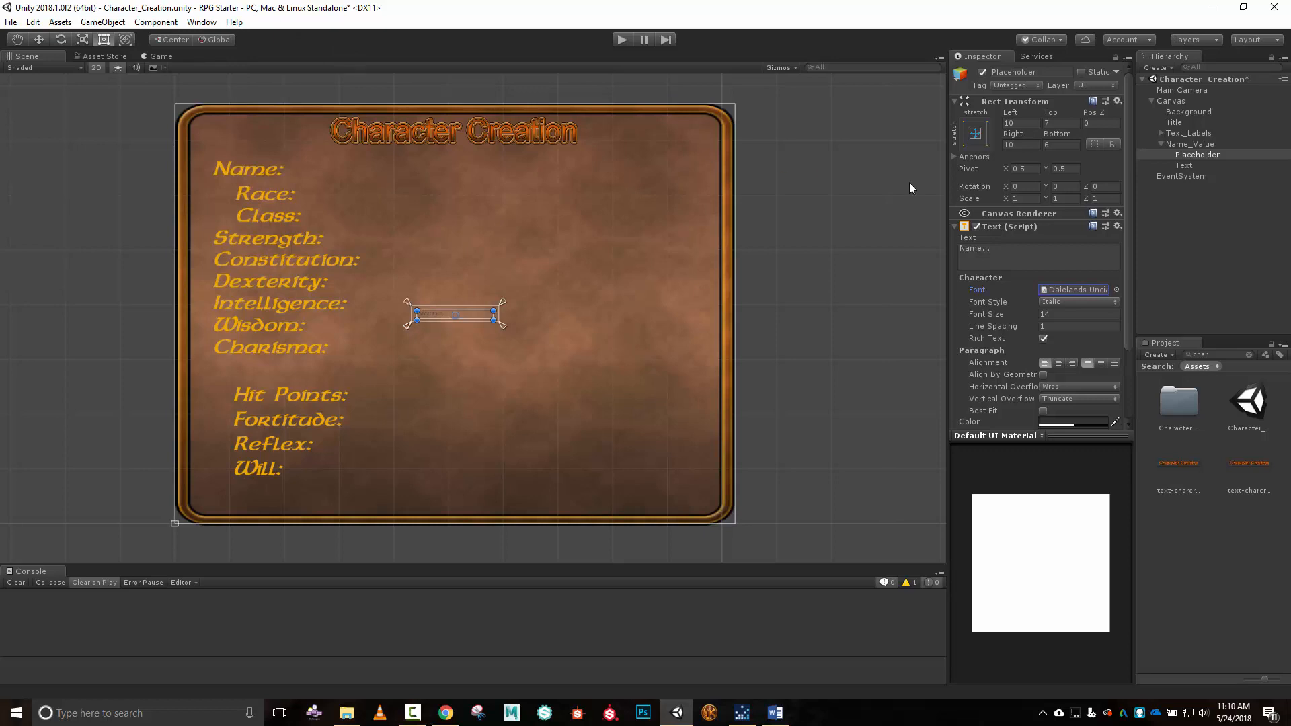
click(1099, 308)
click(1095, 362)
click(1105, 315)
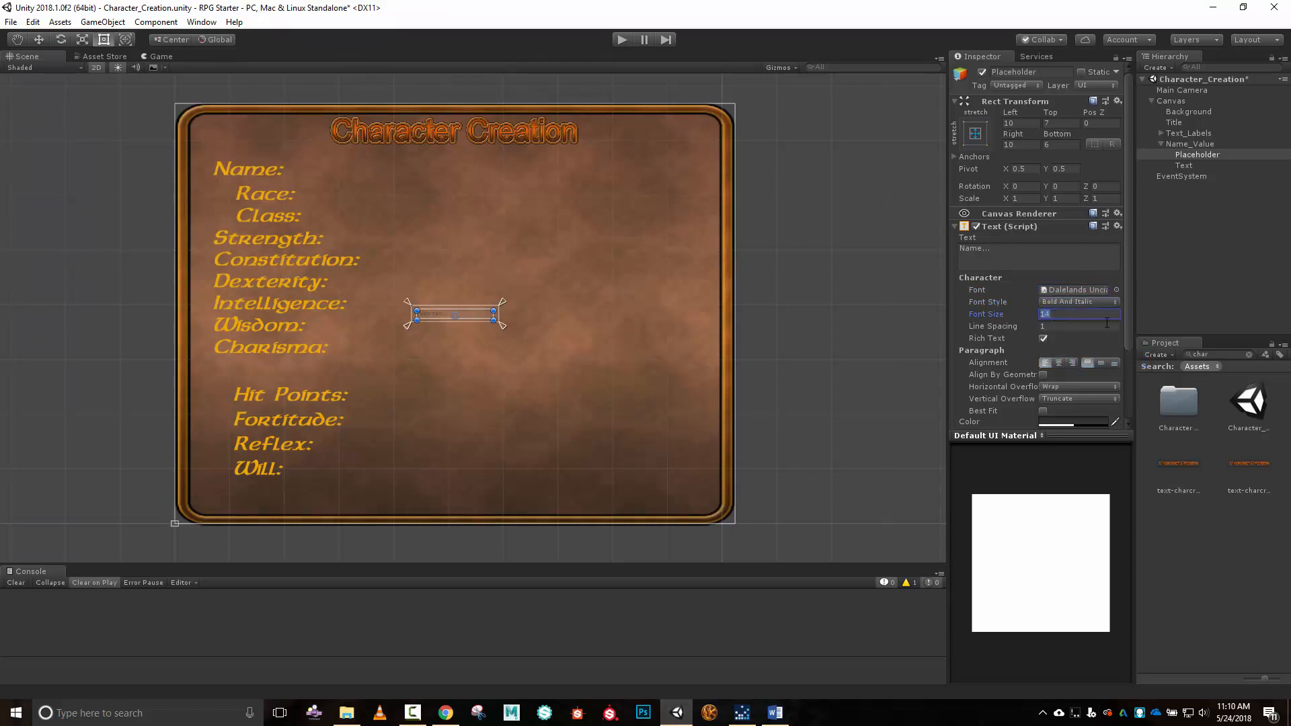
text(36)
Place Name_Value beside the Name label at about X -154, Y 269 and enlarge it to about 288 by 42.
click(1189, 144)
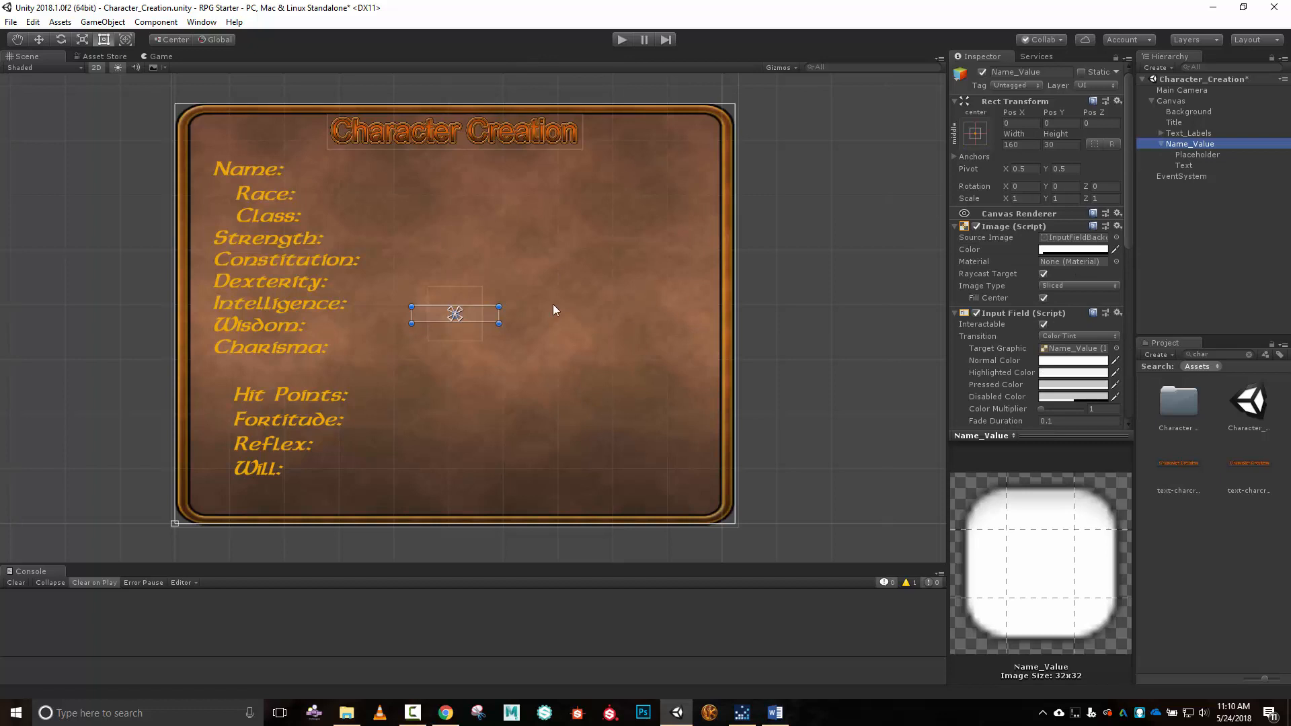
drag(491, 307, 368, 164)
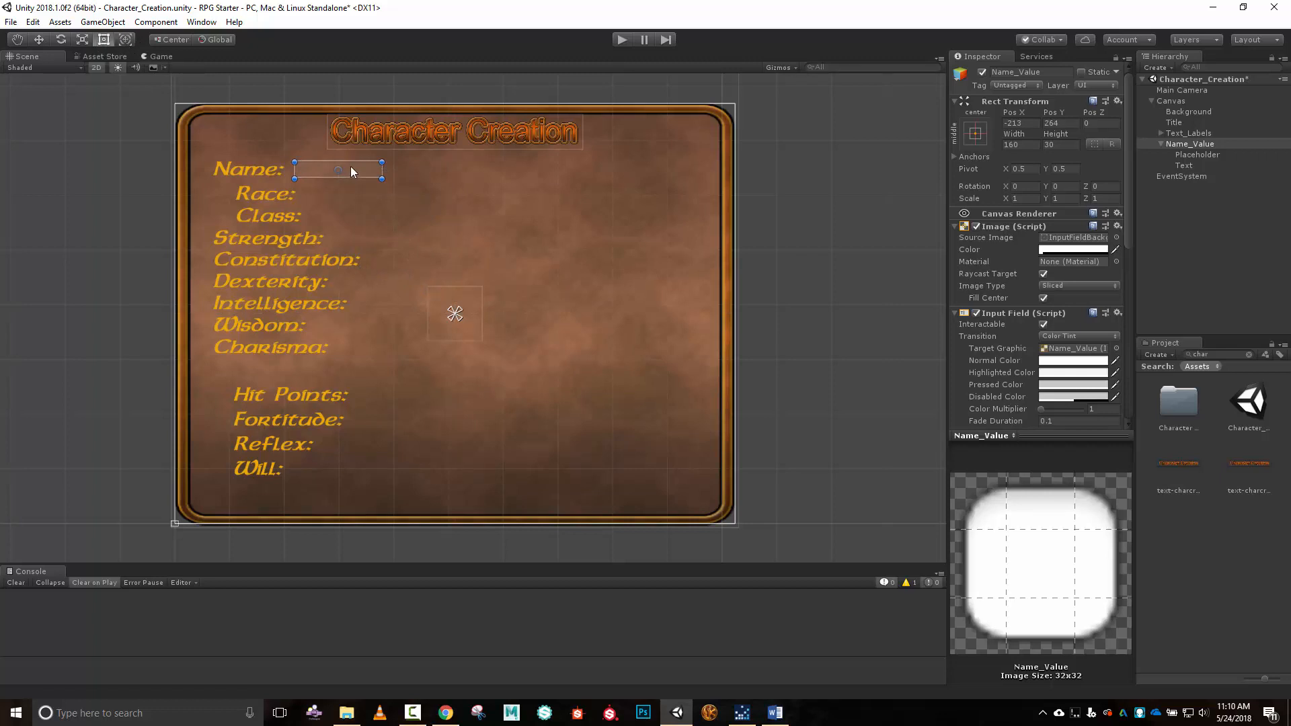
drag(350, 167, 431, 178)
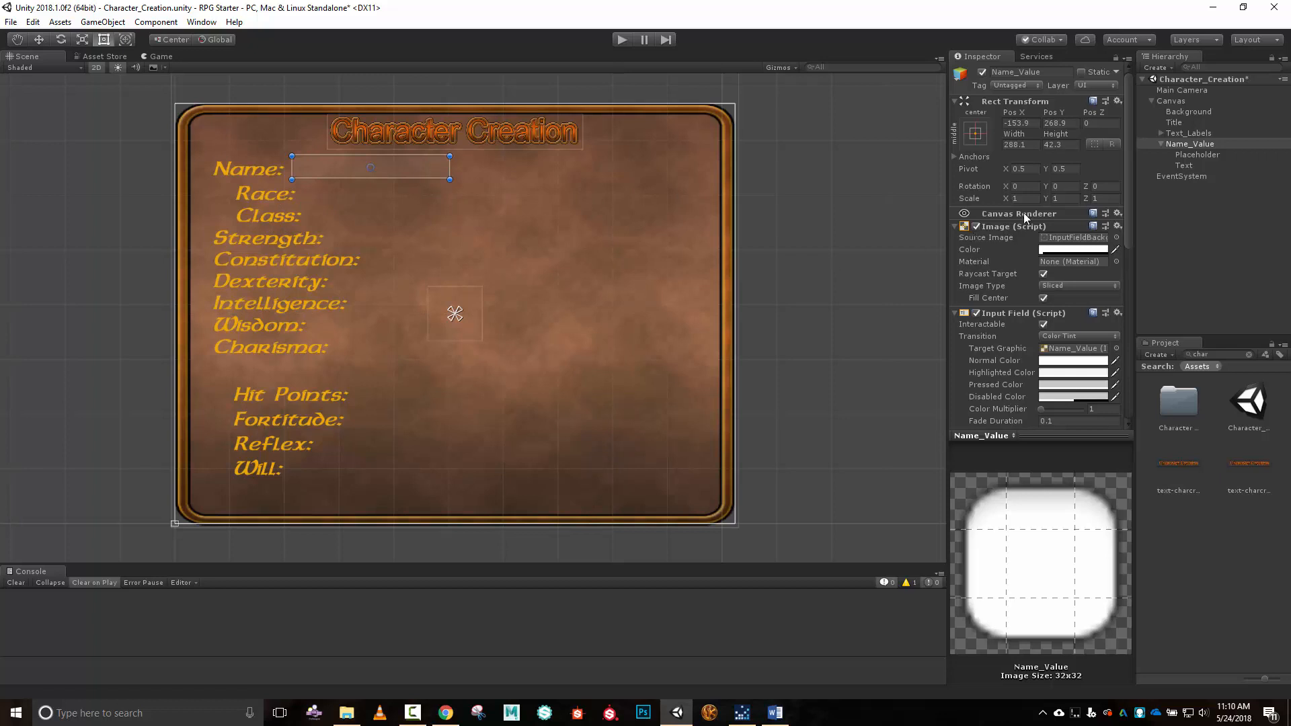
Set the Placeholder text's horizontal and vertical overflow to Overflow and reduce its font size to 29.
click(1207, 154)
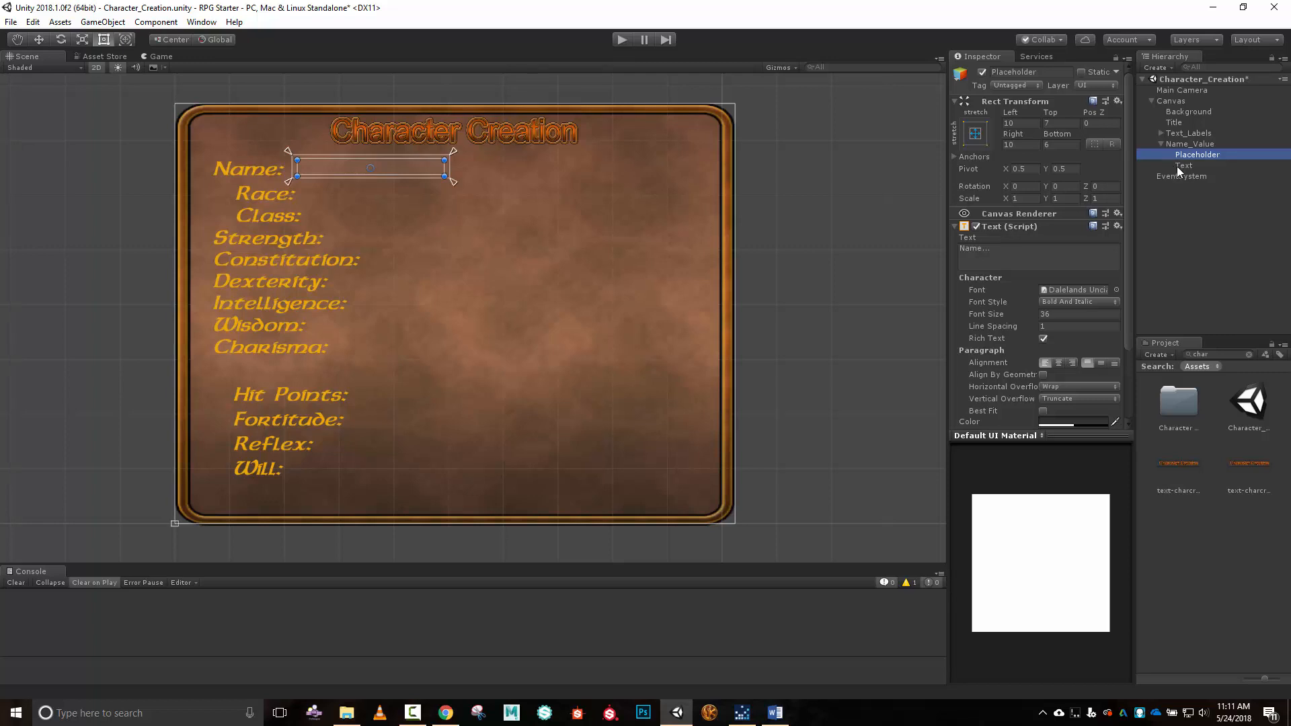
scroll(1109, 275, down, 3)
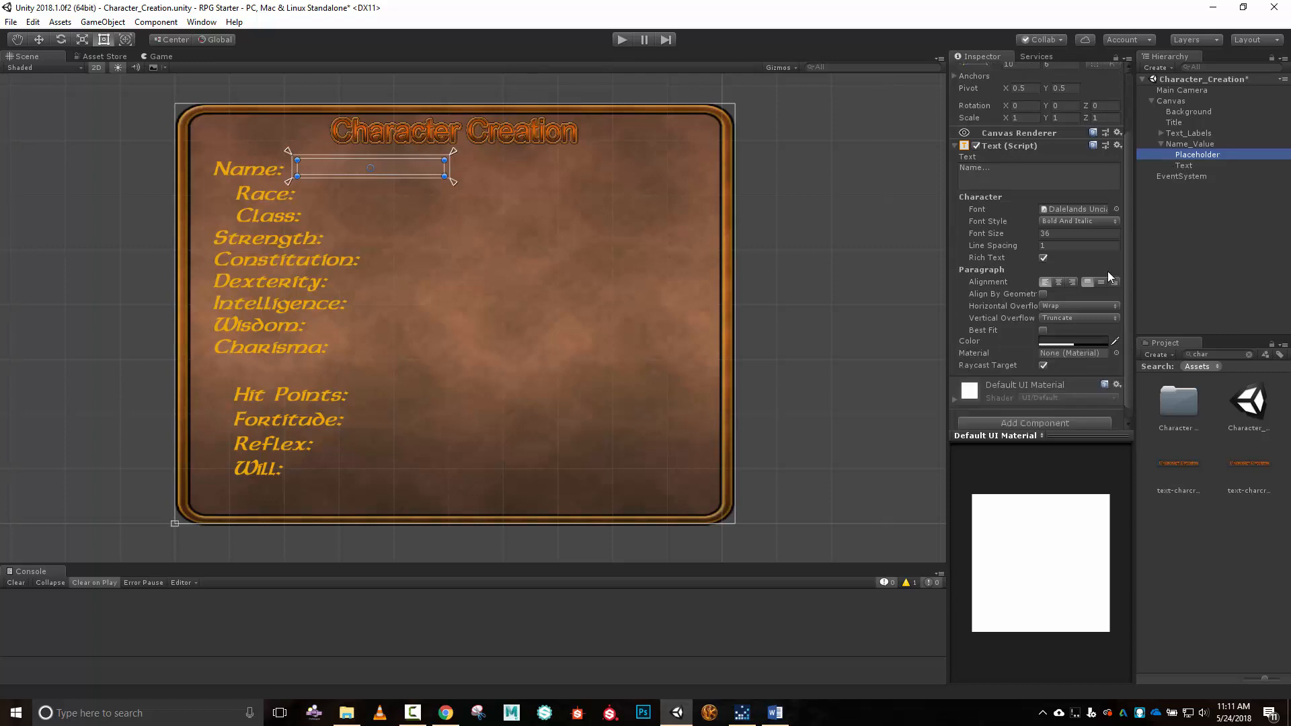
click(1100, 305)
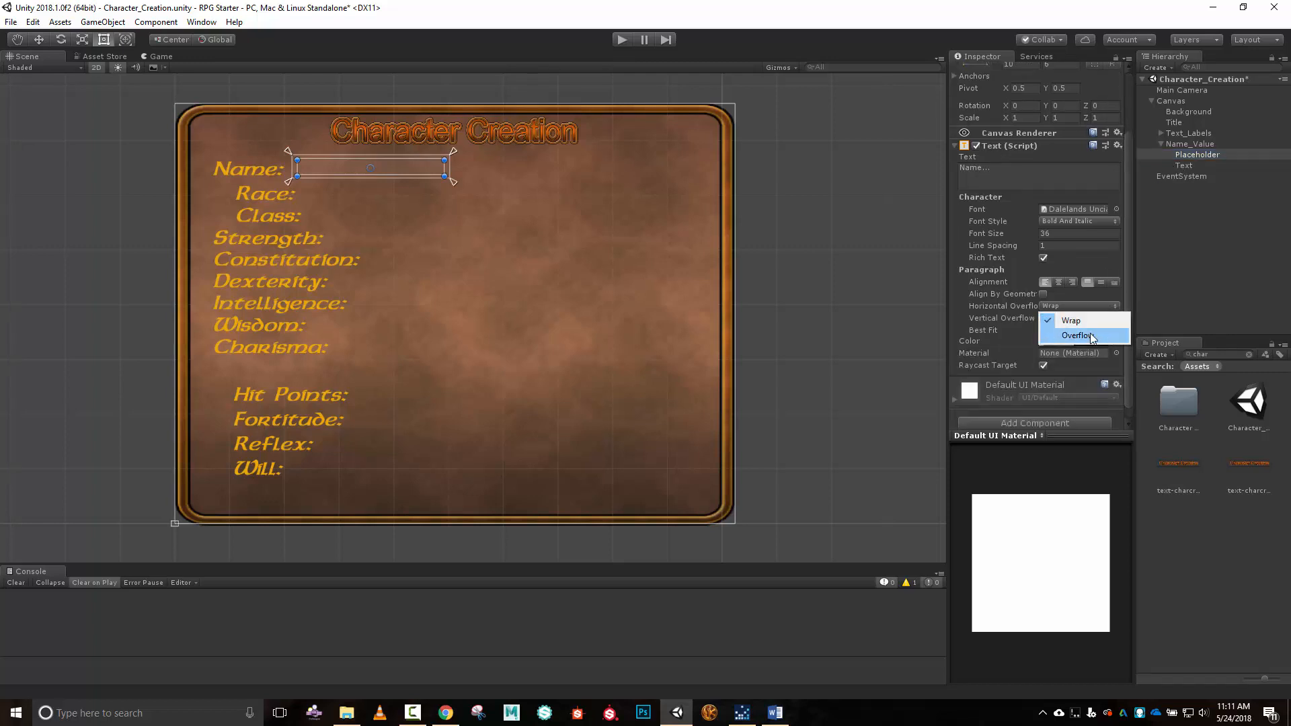
click(1092, 336)
click(1089, 318)
click(1081, 346)
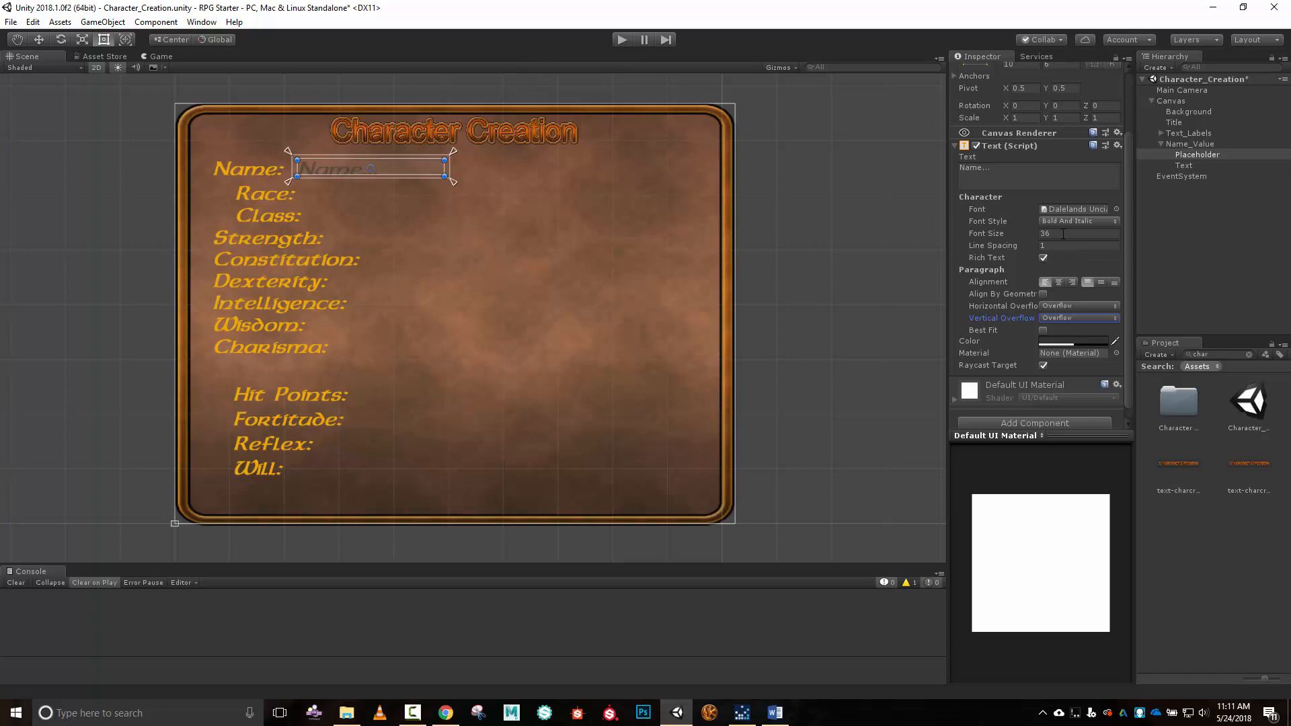
drag(1037, 233, 1030, 232)
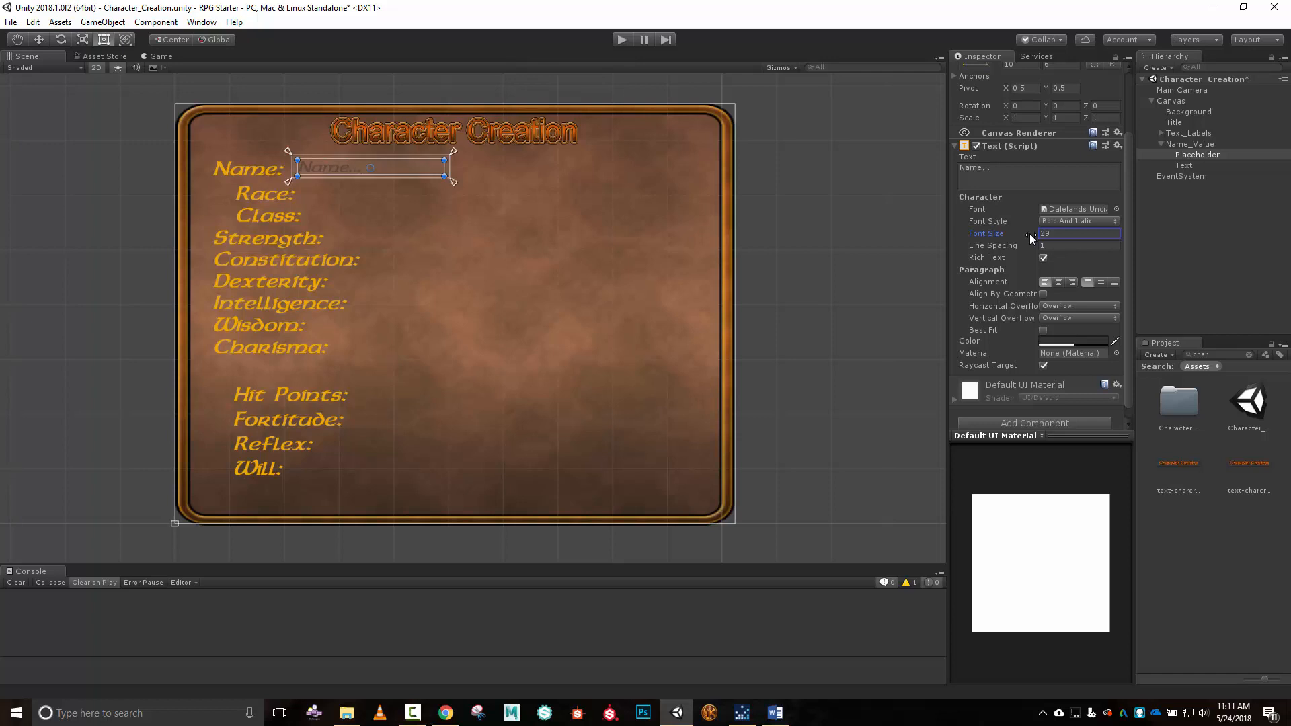
Set the font of Name_Value's Text child to Dalelands Uncial, size 29, with Bold And Italic style.
click(1184, 166)
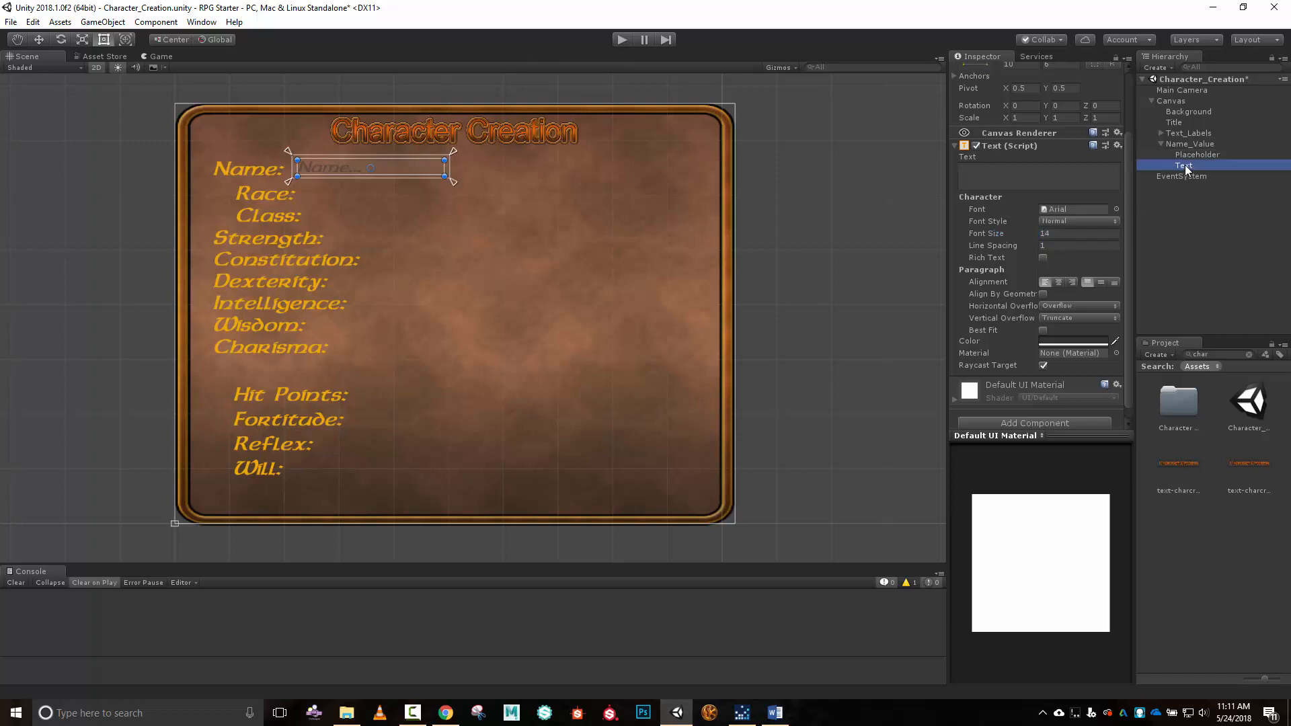
click(1117, 209)
click(92, 69)
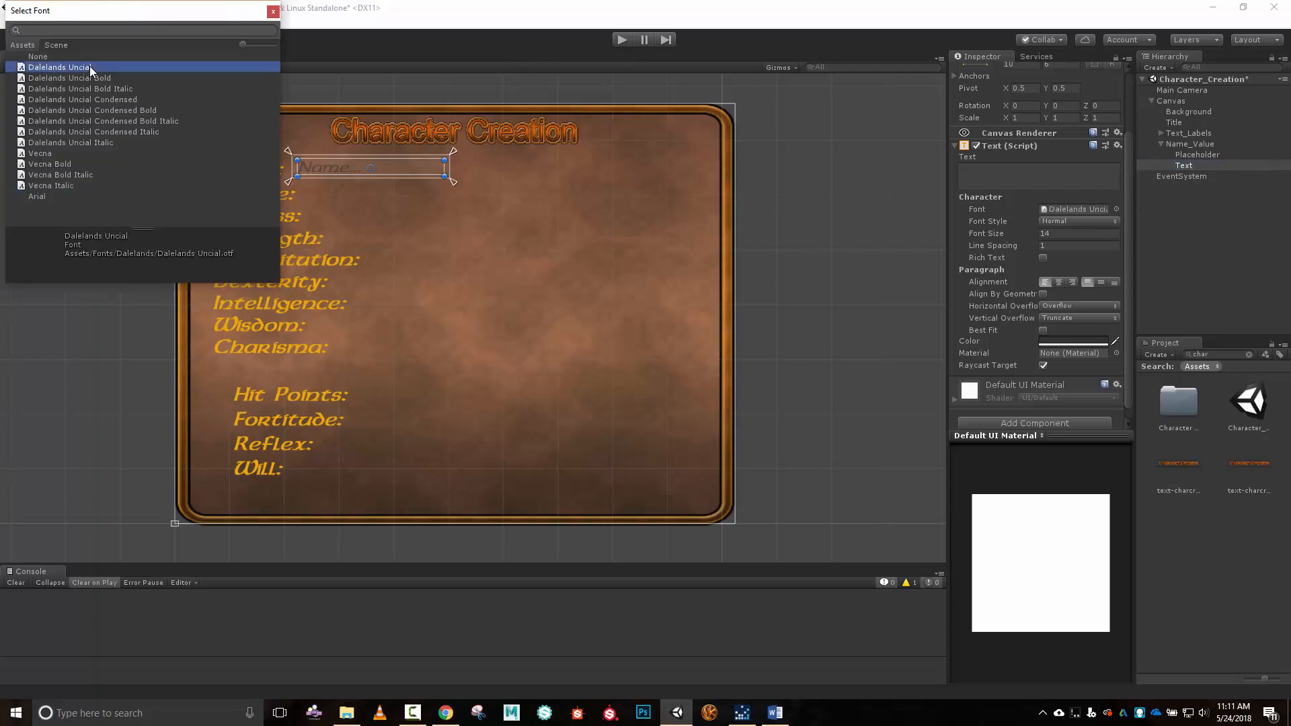
click(272, 12)
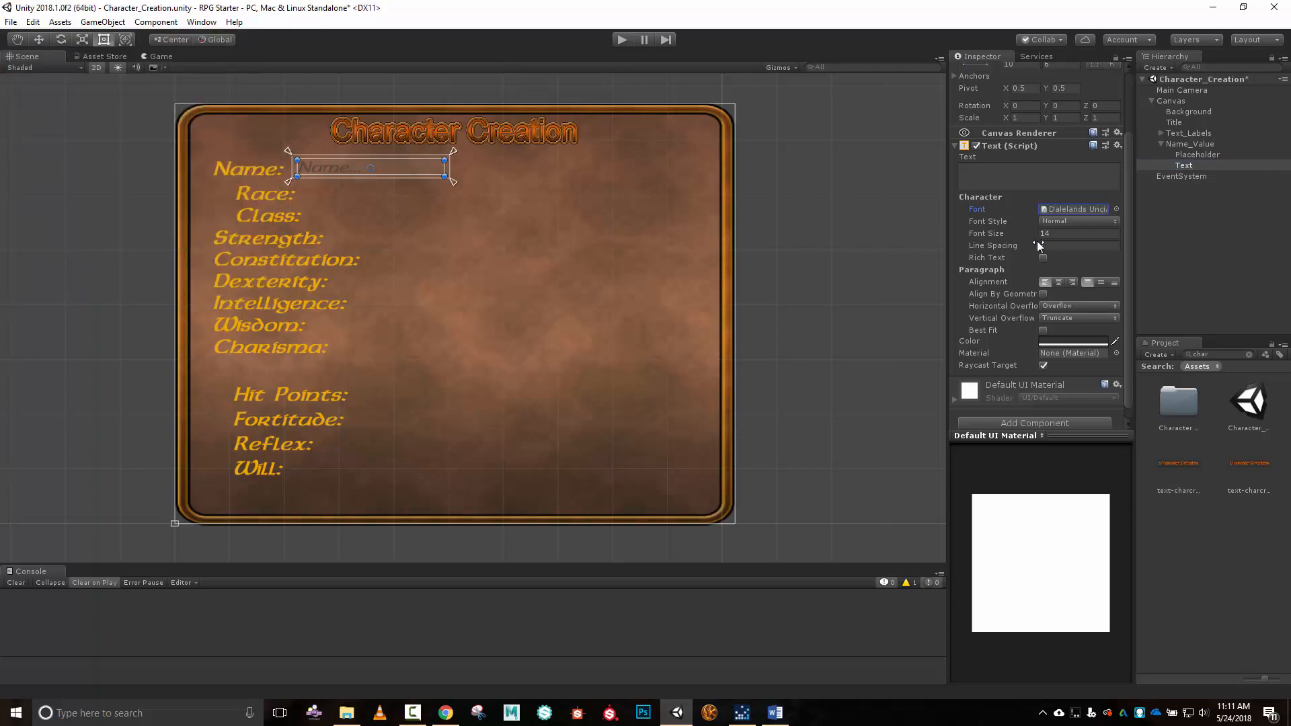
click(1056, 234)
text(29)
click(1062, 221)
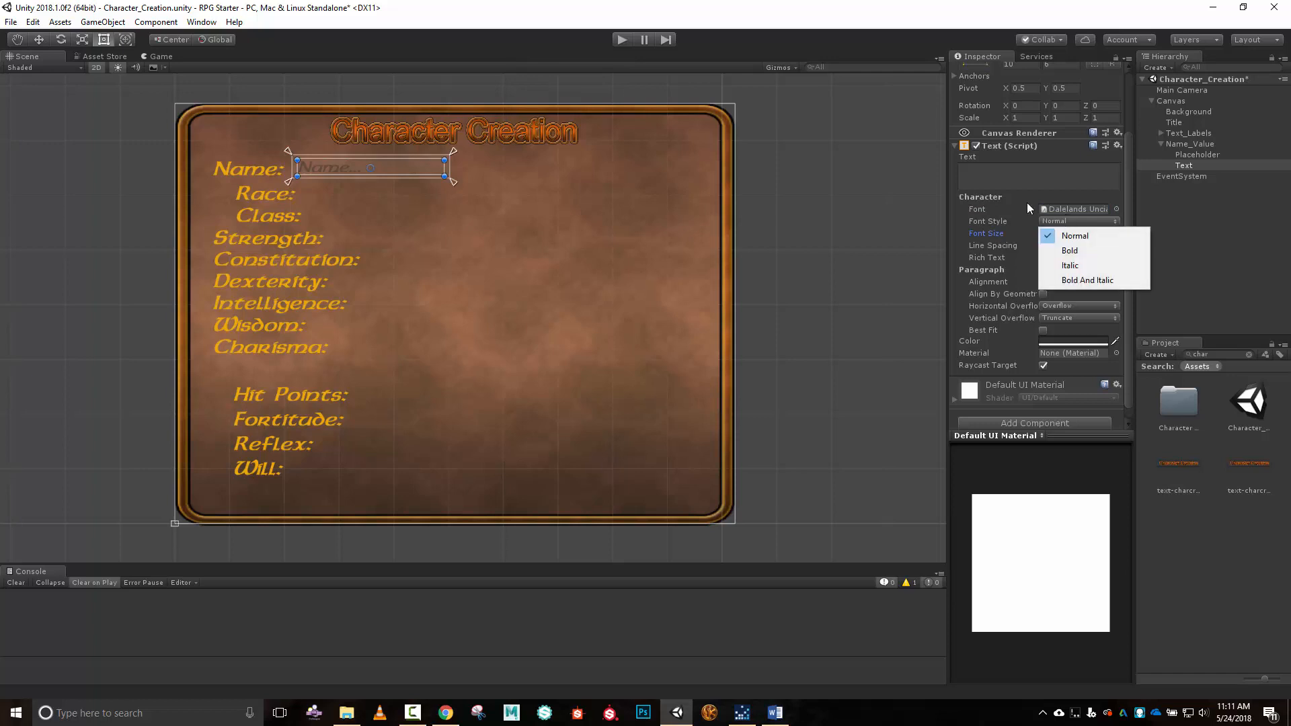
click(1080, 280)
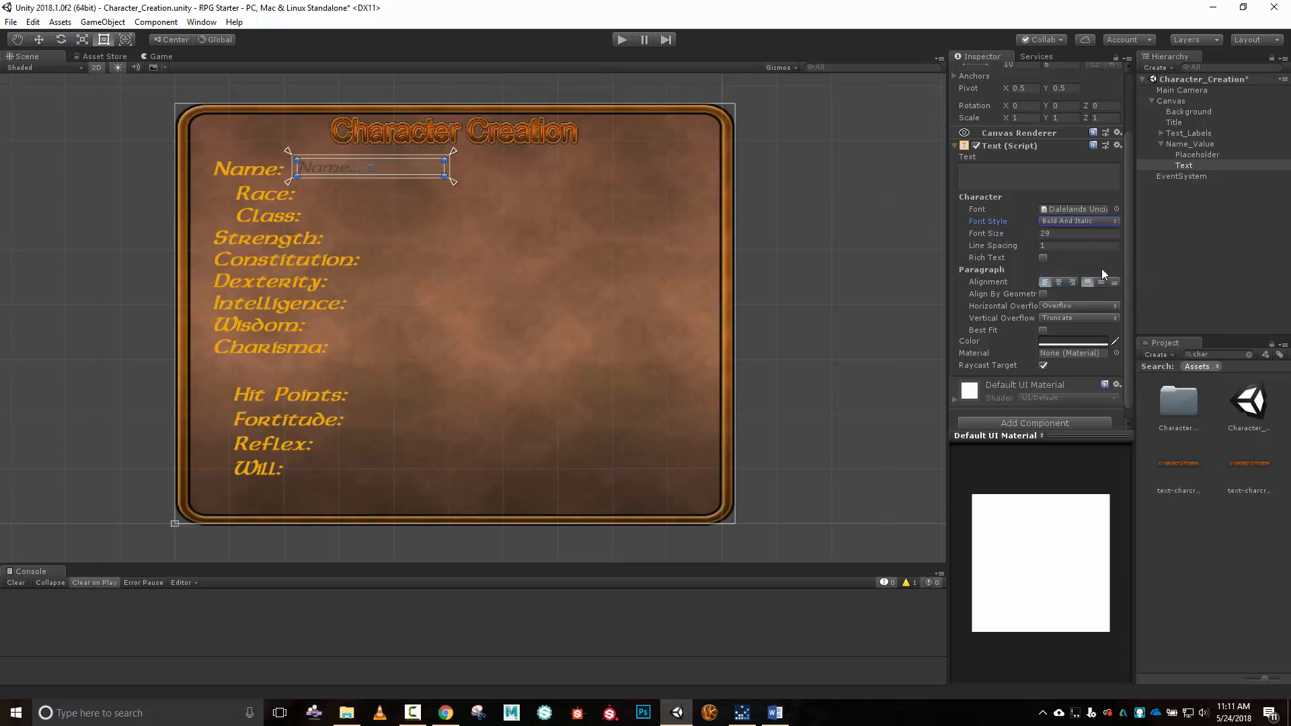
Set the Text child's vertical overflow to Overflow and sample its color from the golden Race label.
click(1097, 315)
click(1083, 349)
click(1115, 341)
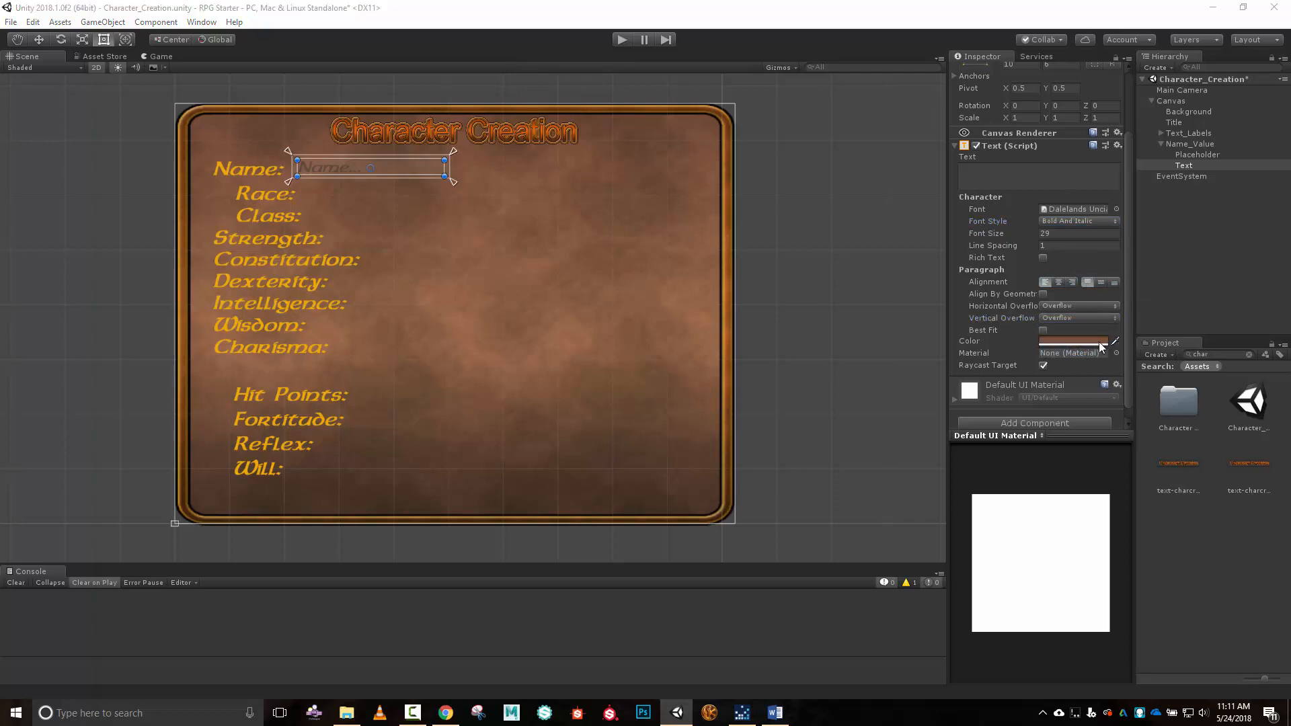
click(239, 192)
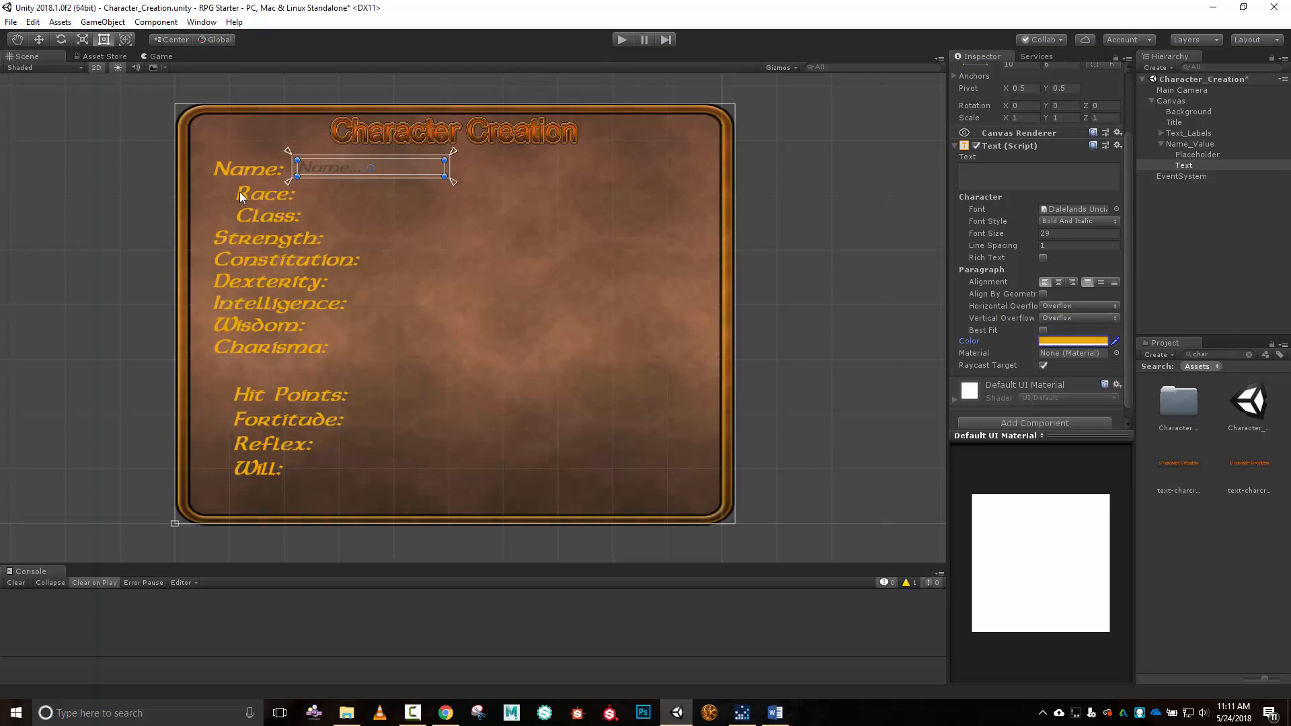
Try to match the Placeholder's text color to the golden labels by sampling the Class label.
click(1181, 155)
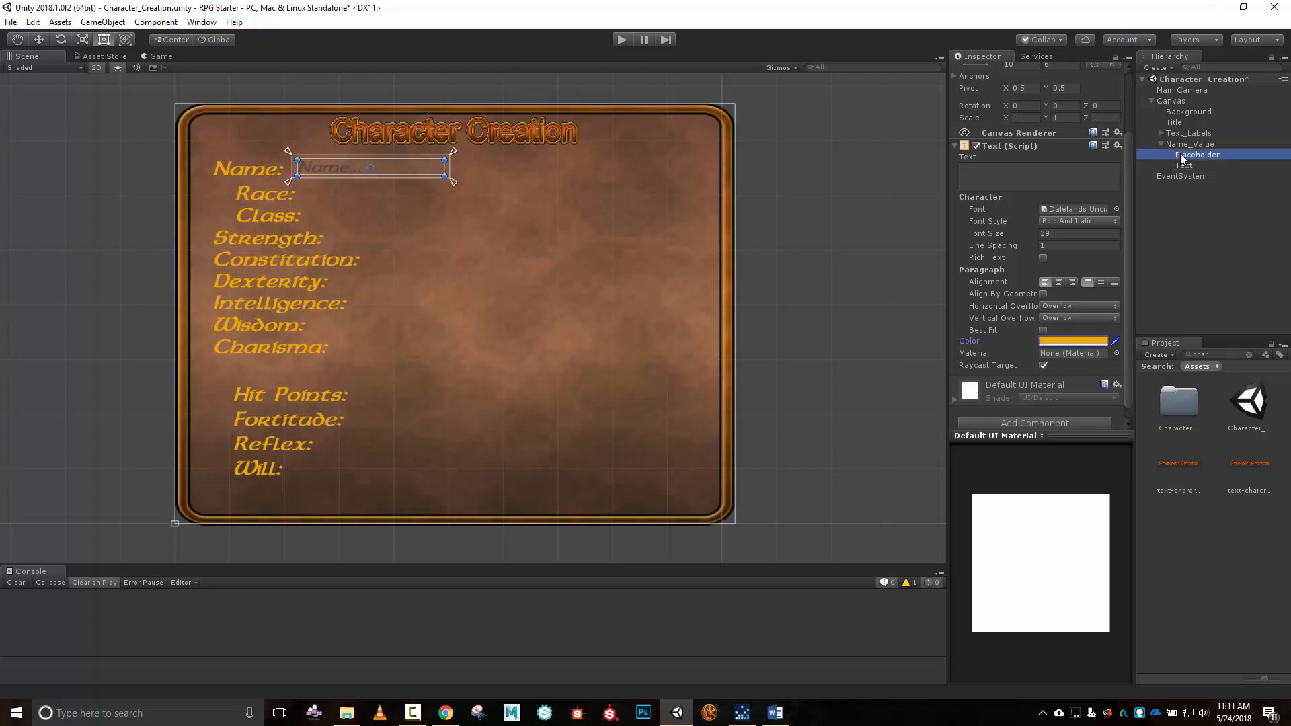
click(1114, 341)
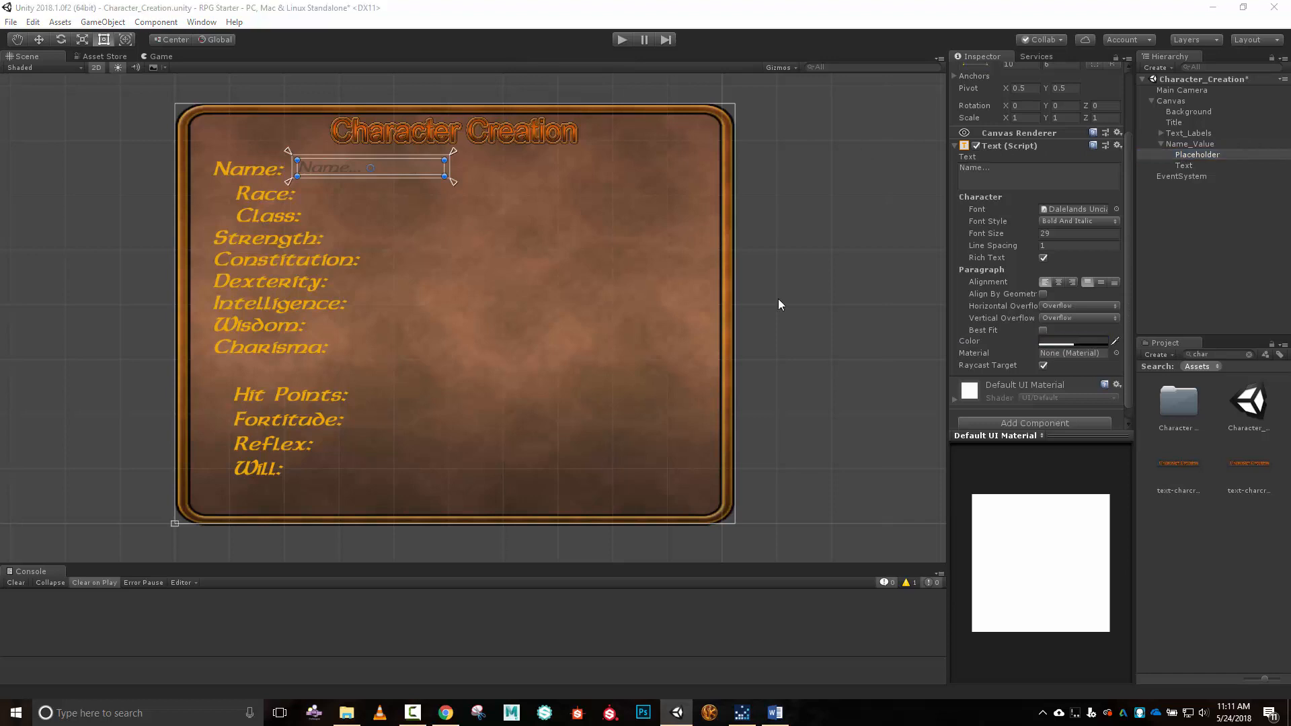
click(257, 215)
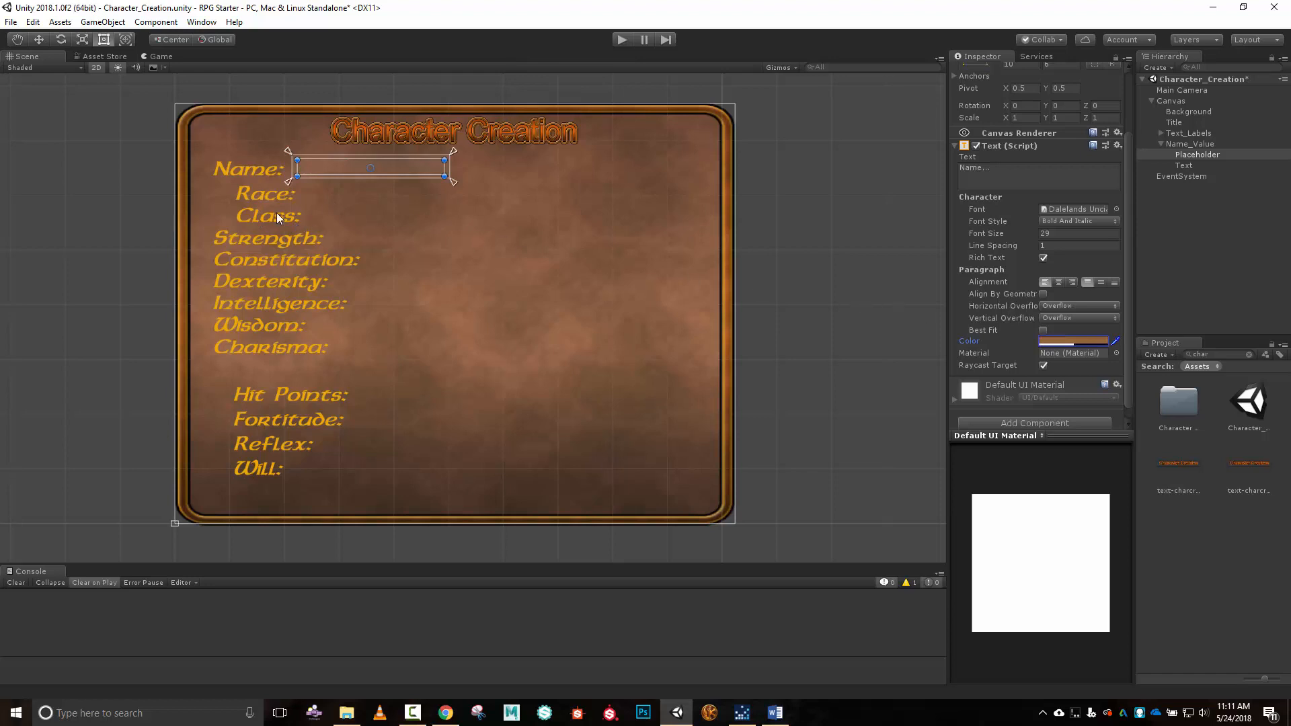
click(272, 219)
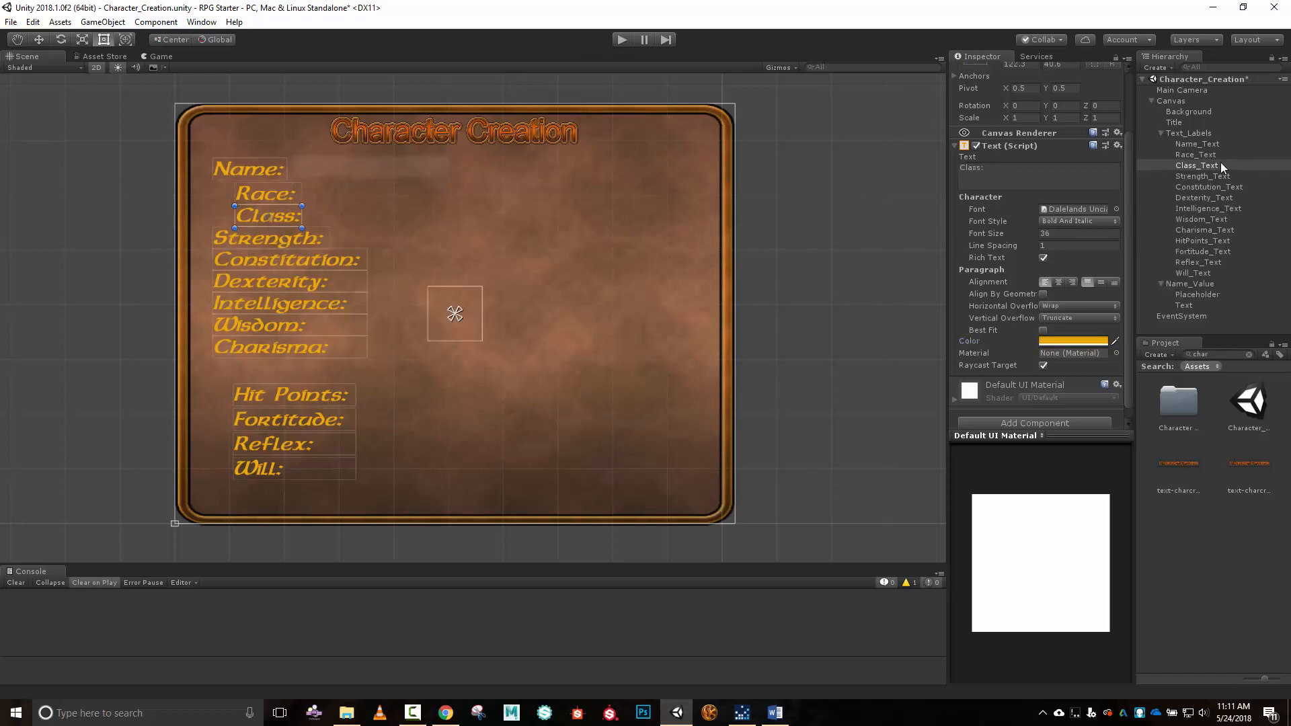
Sample the Name label's golden color for the Placeholder text and collapse Name_Value in the hierarchy.
click(1196, 295)
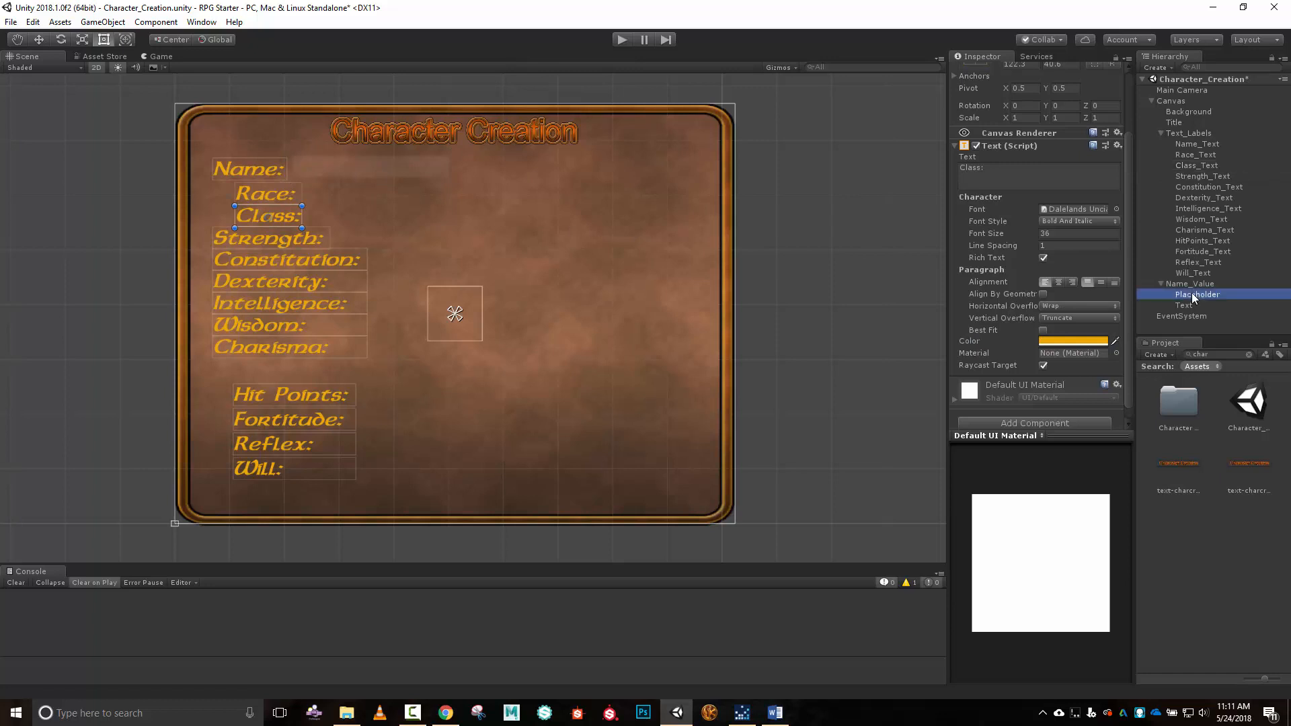
click(1115, 341)
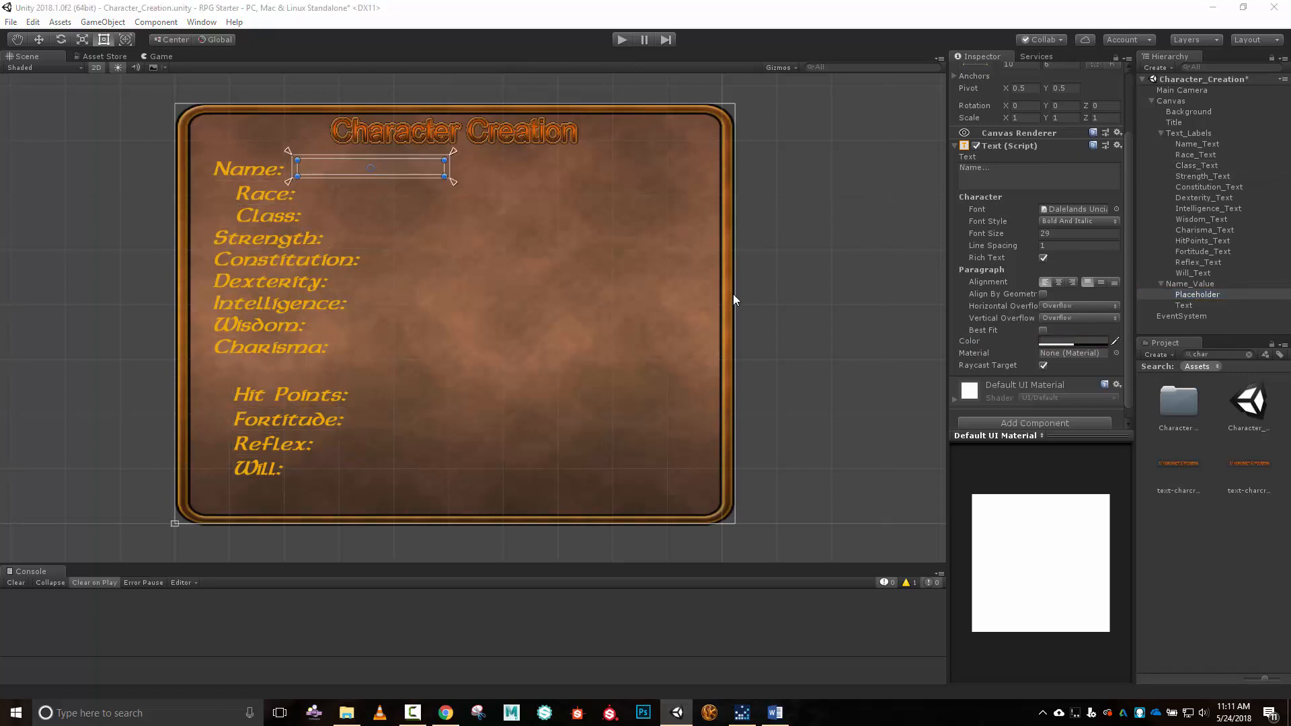
click(262, 168)
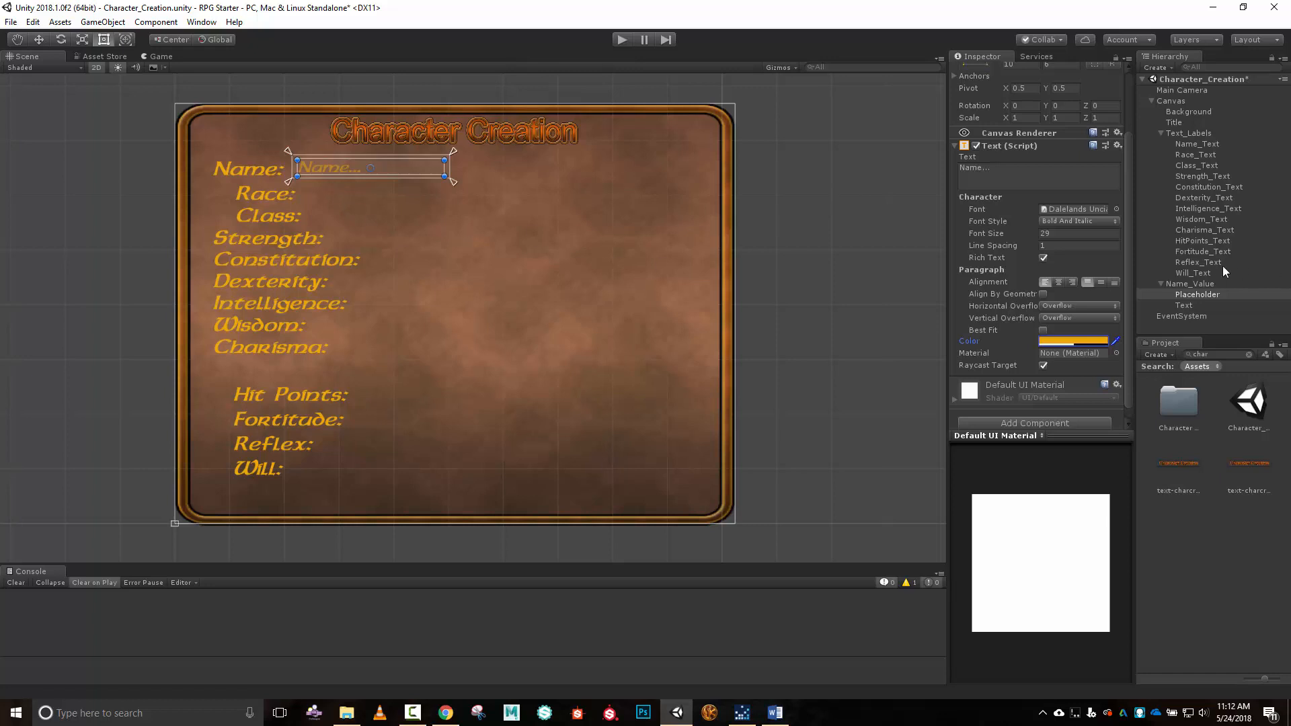
click(1160, 281)
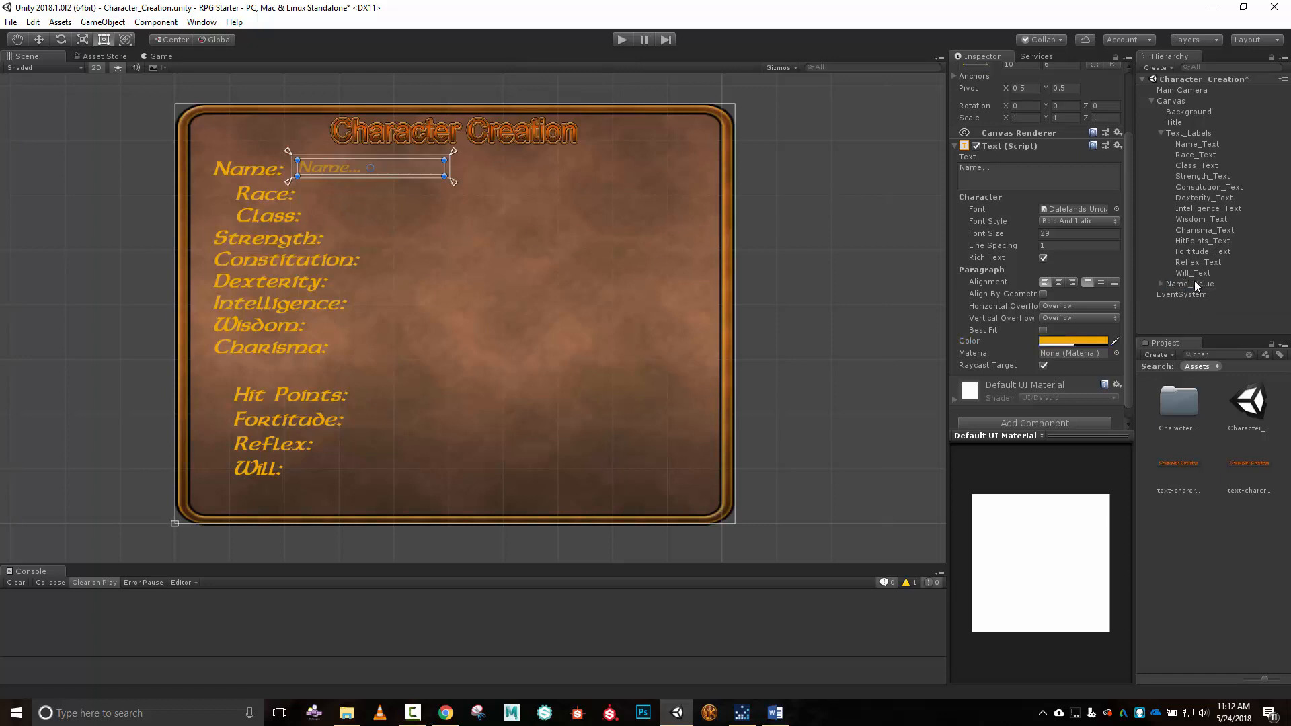
Duplicate Race_Text and move the copy out of Text_Labels to sit directly under Canvas, below Name_Value.
click(1210, 154)
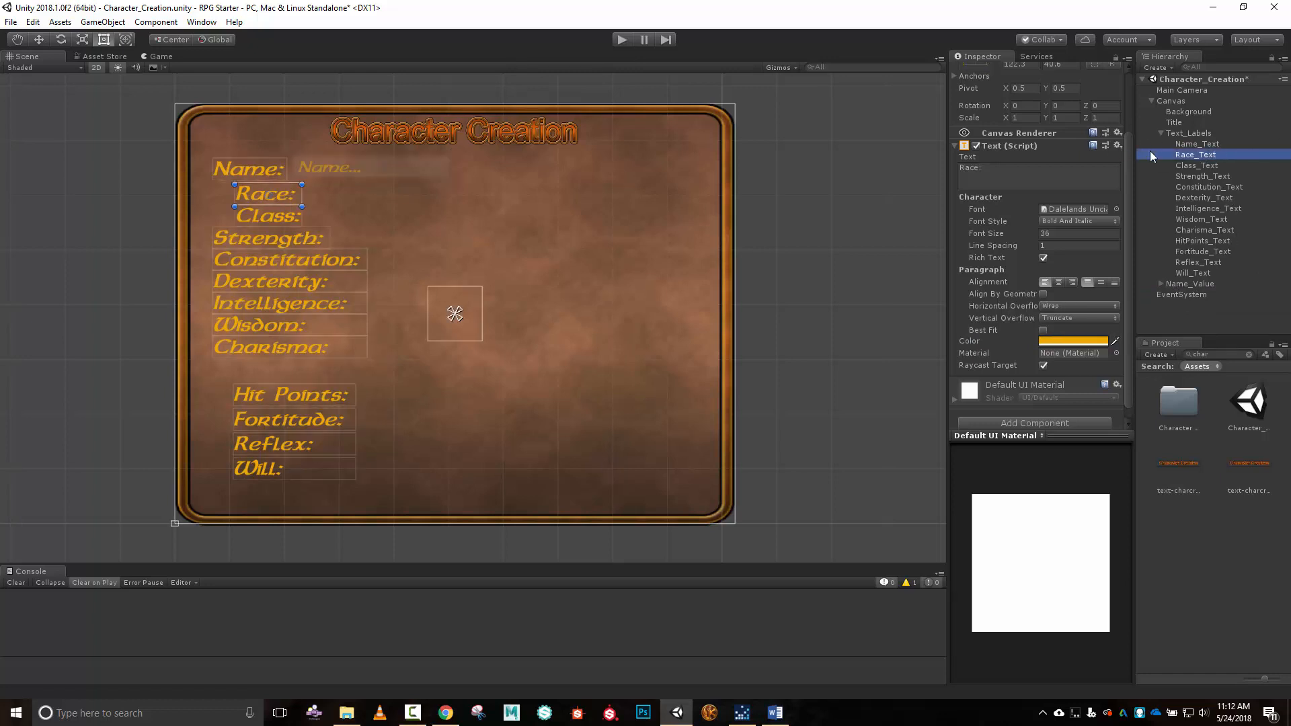
key(ctrl+d)
drag(1208, 289, 1183, 304)
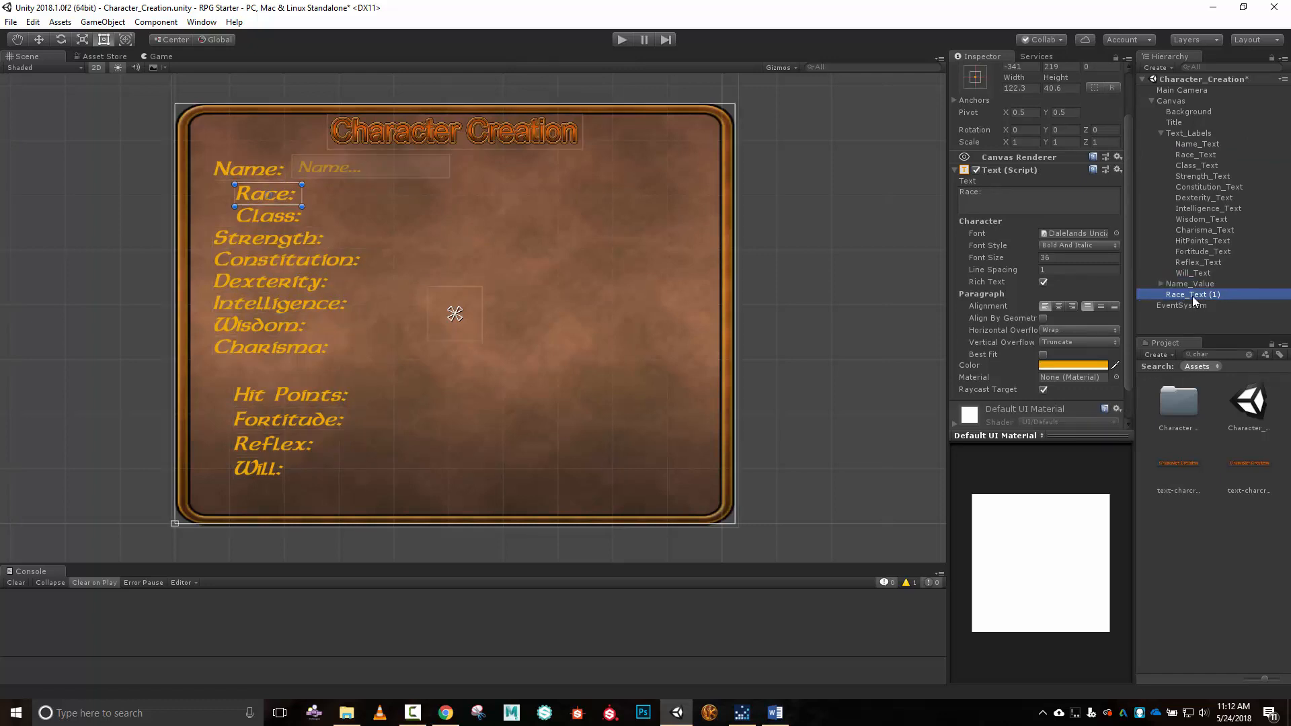
Rename the duplicated Race text object as Race_Value.
scroll(1076, 173, up, 3)
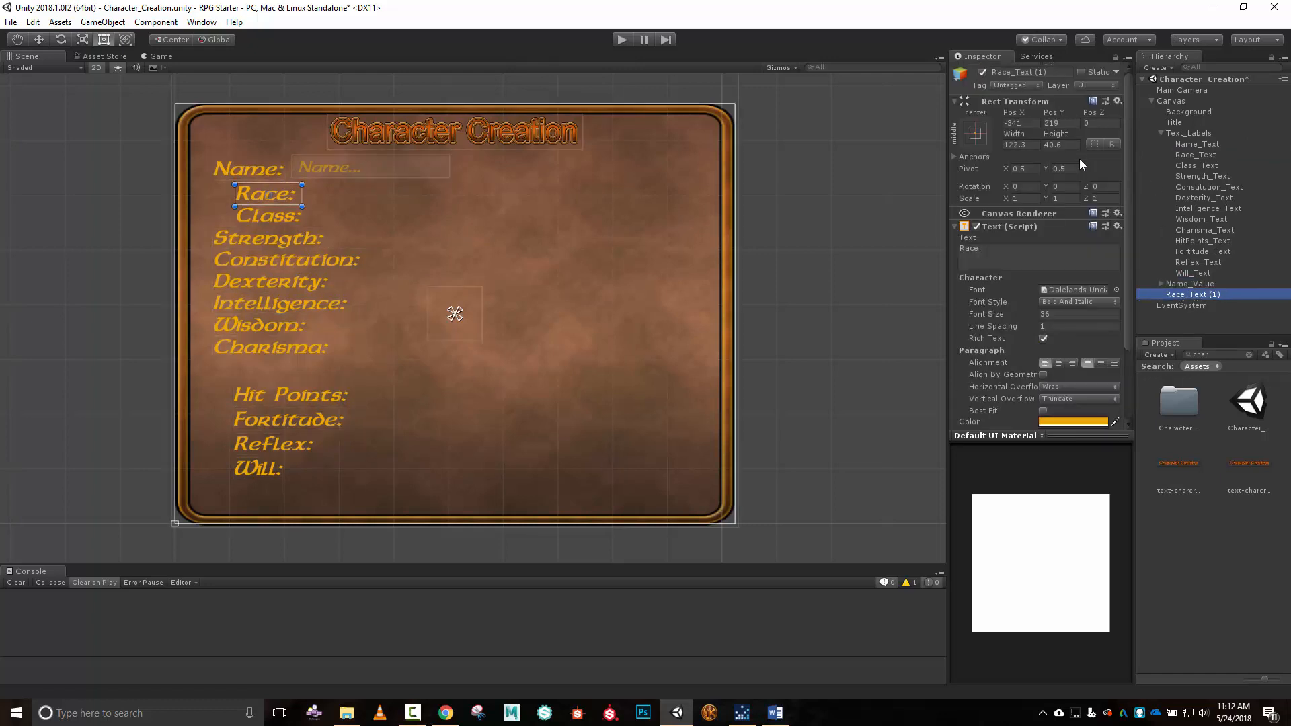
click(1068, 72)
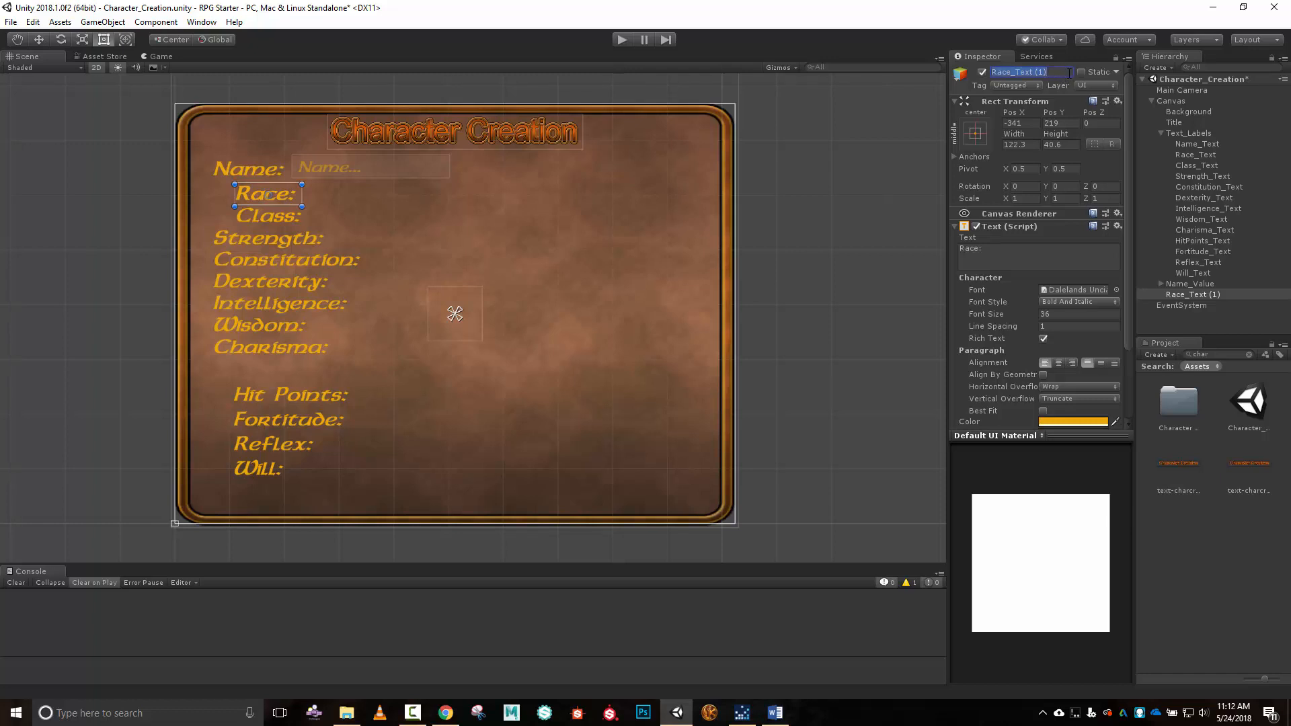
text(Race_Value)
key(Return)
Check the race options in the Word assignment document and set the text of Race_Value to Halfling.
click(1001, 250)
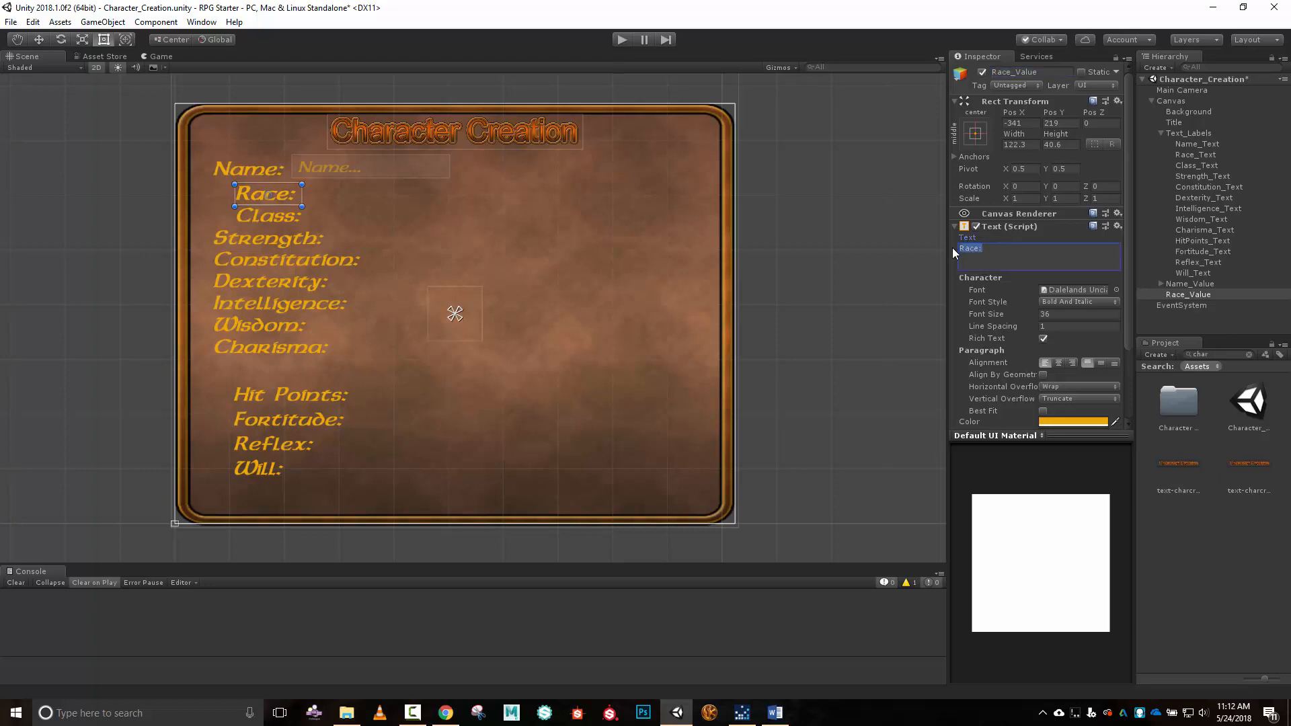
click(775, 712)
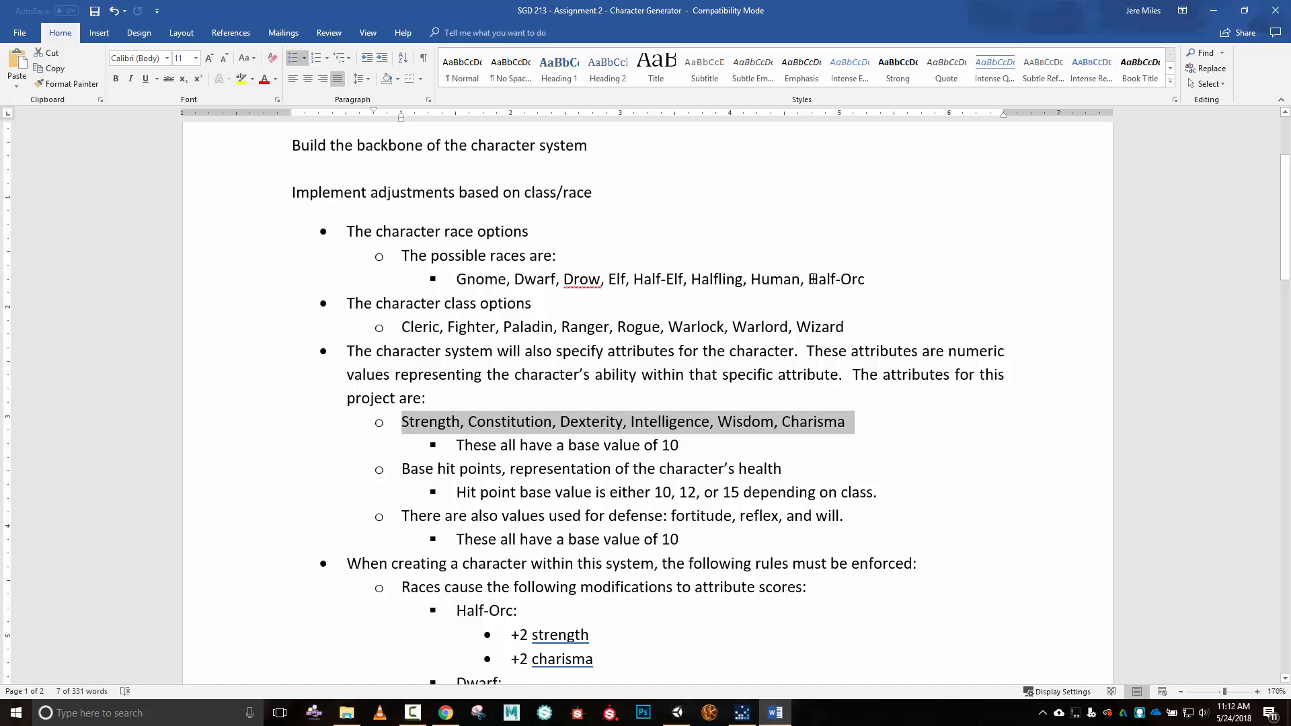
click(677, 712)
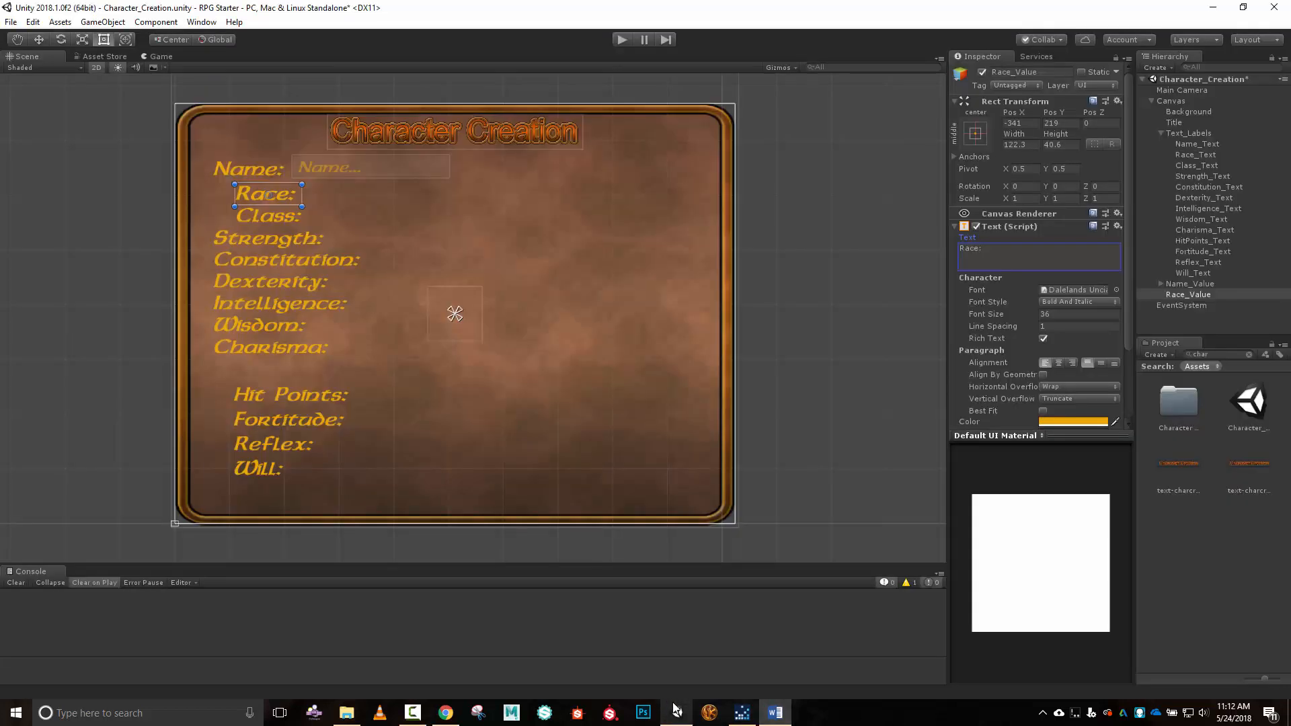
click(998, 253)
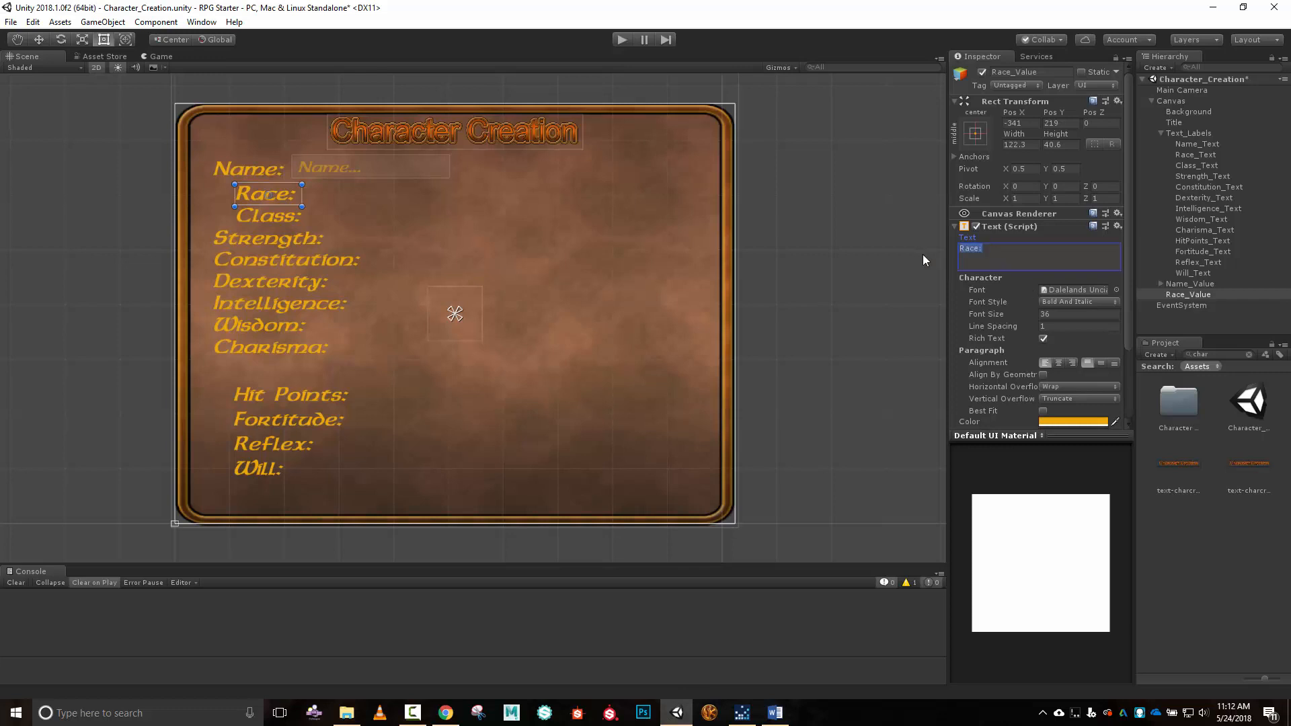
text(Halfling)
Widen Race_Value to about 169 and move it beside the Race label, at Pos X about -152.
drag(1014, 134, 888, 281)
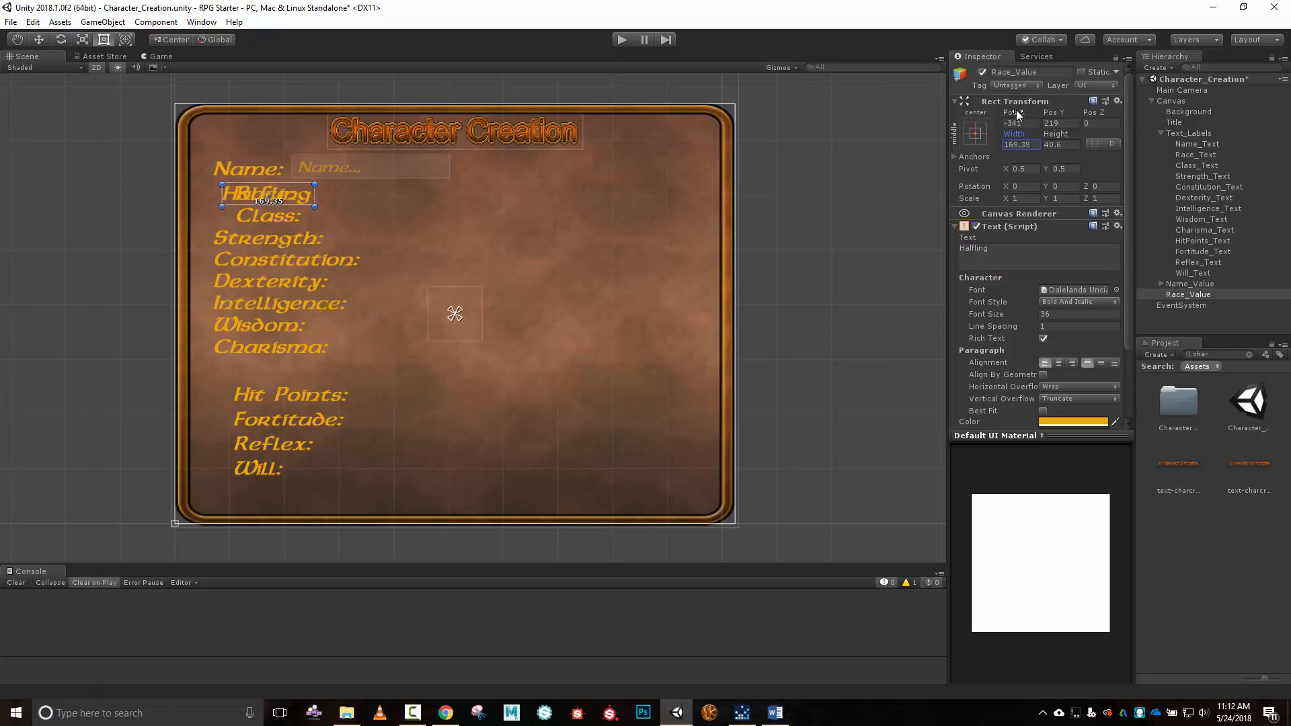
drag(1015, 110, 127, 143)
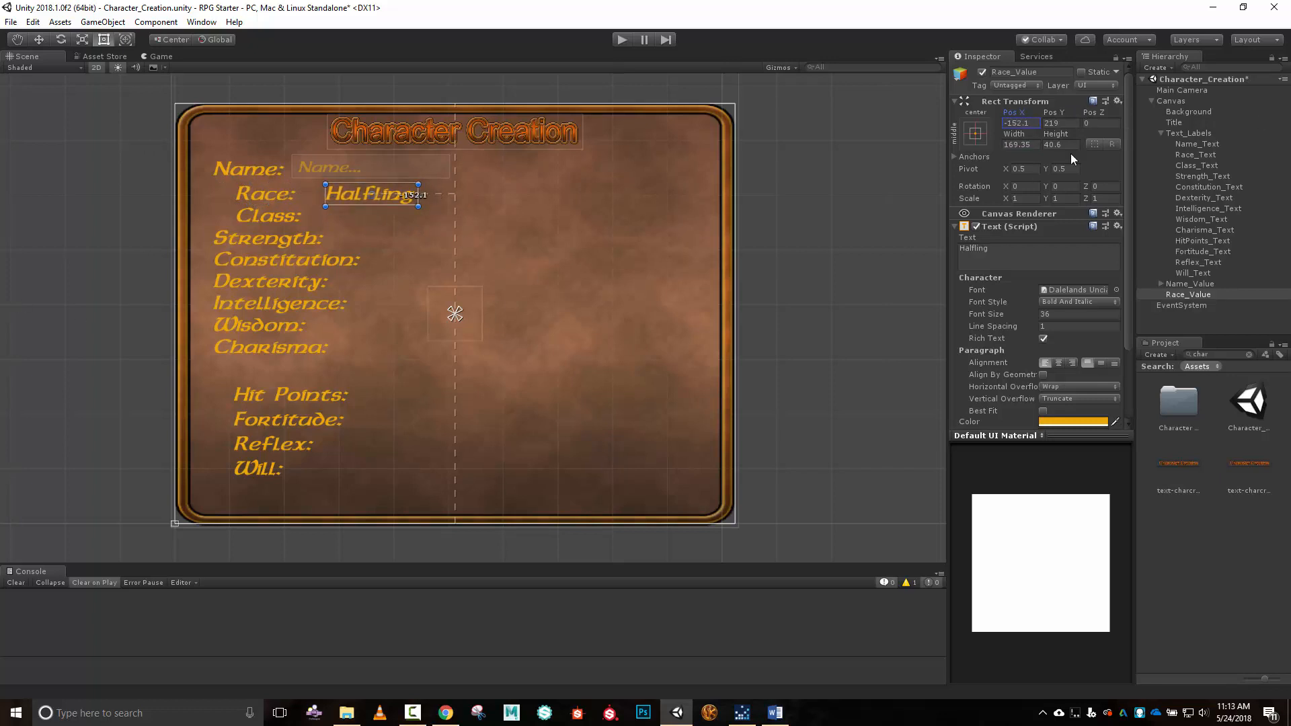
click(1179, 294)
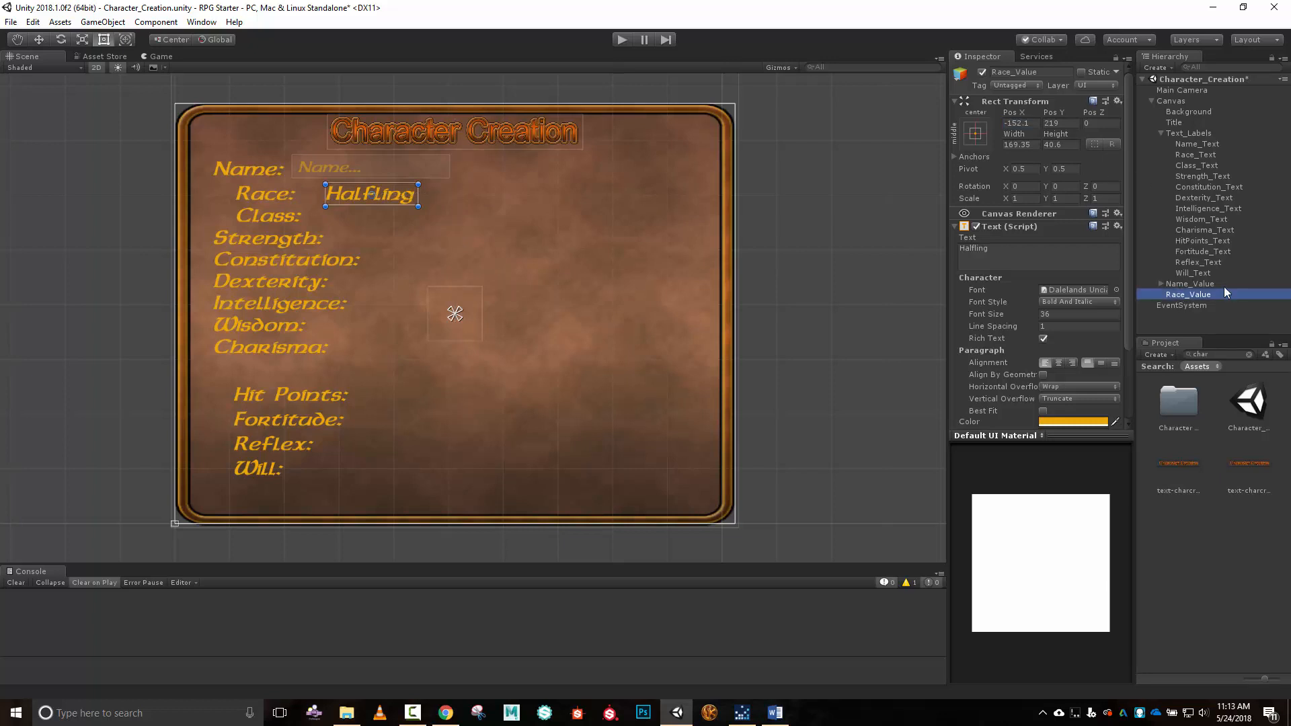
key(ctrl+d)
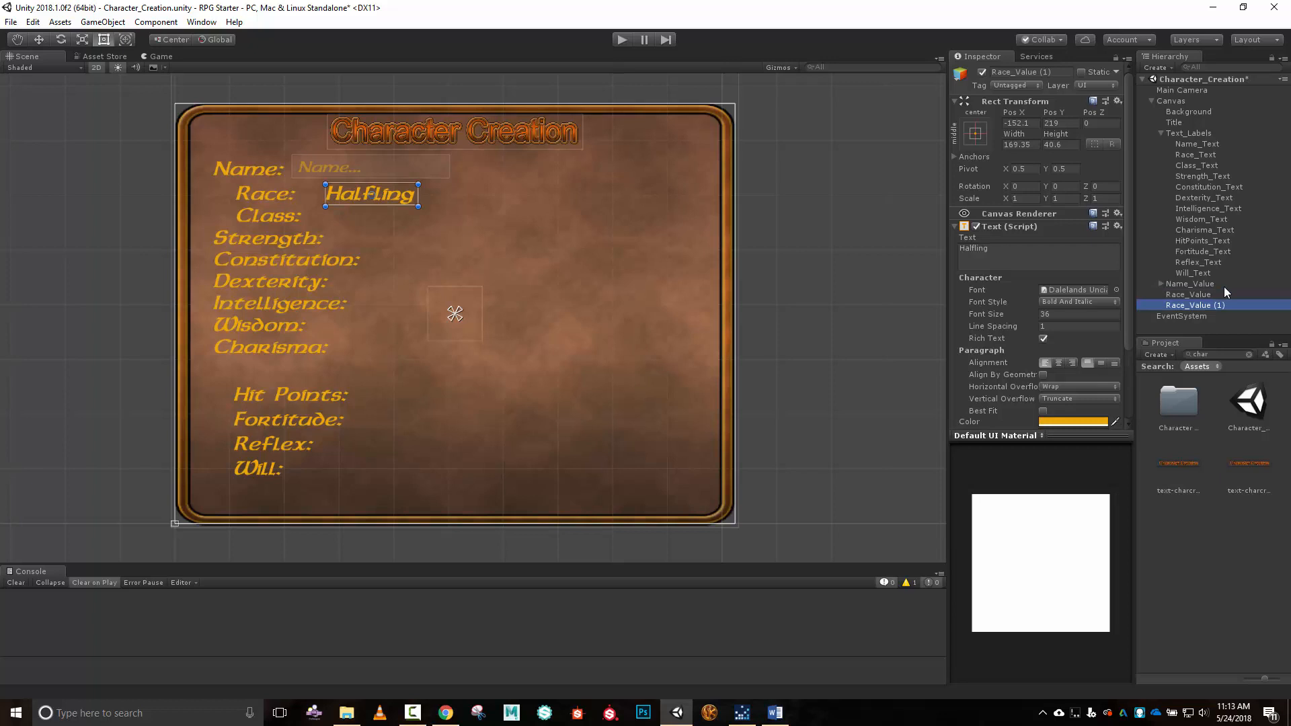
click(1056, 72)
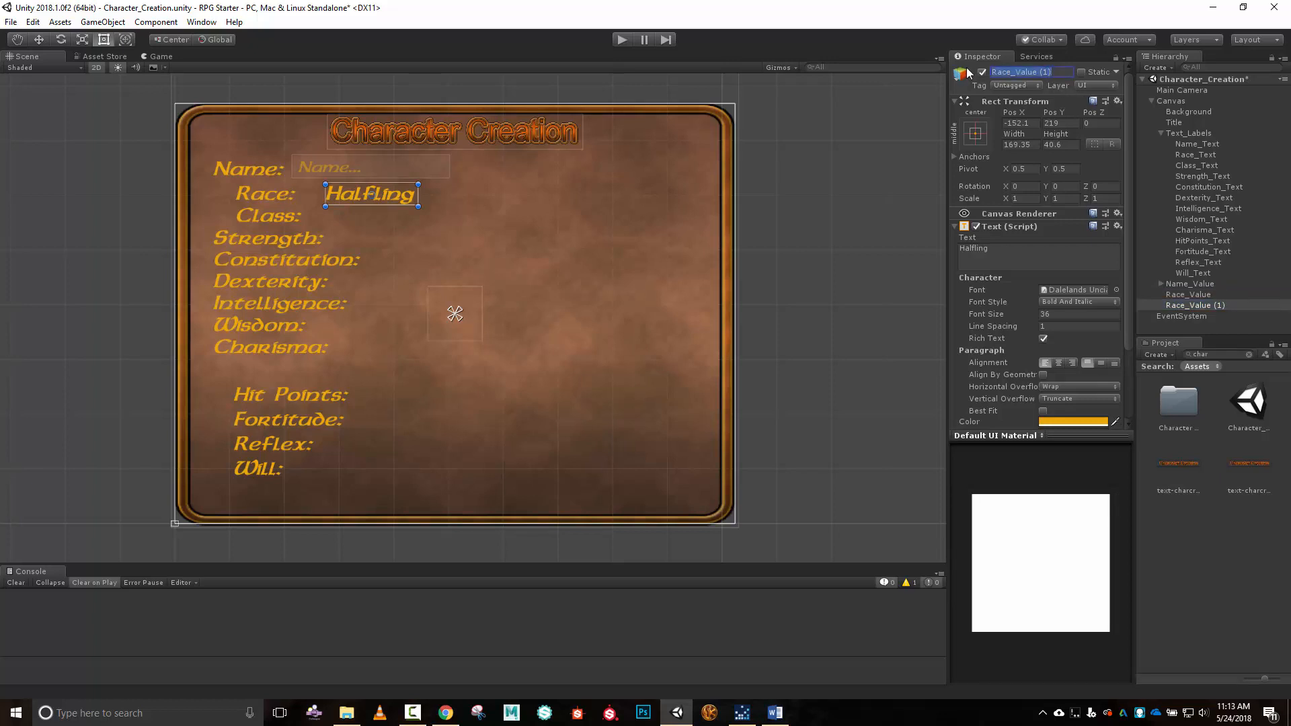
text(Cla)
click(1202, 294)
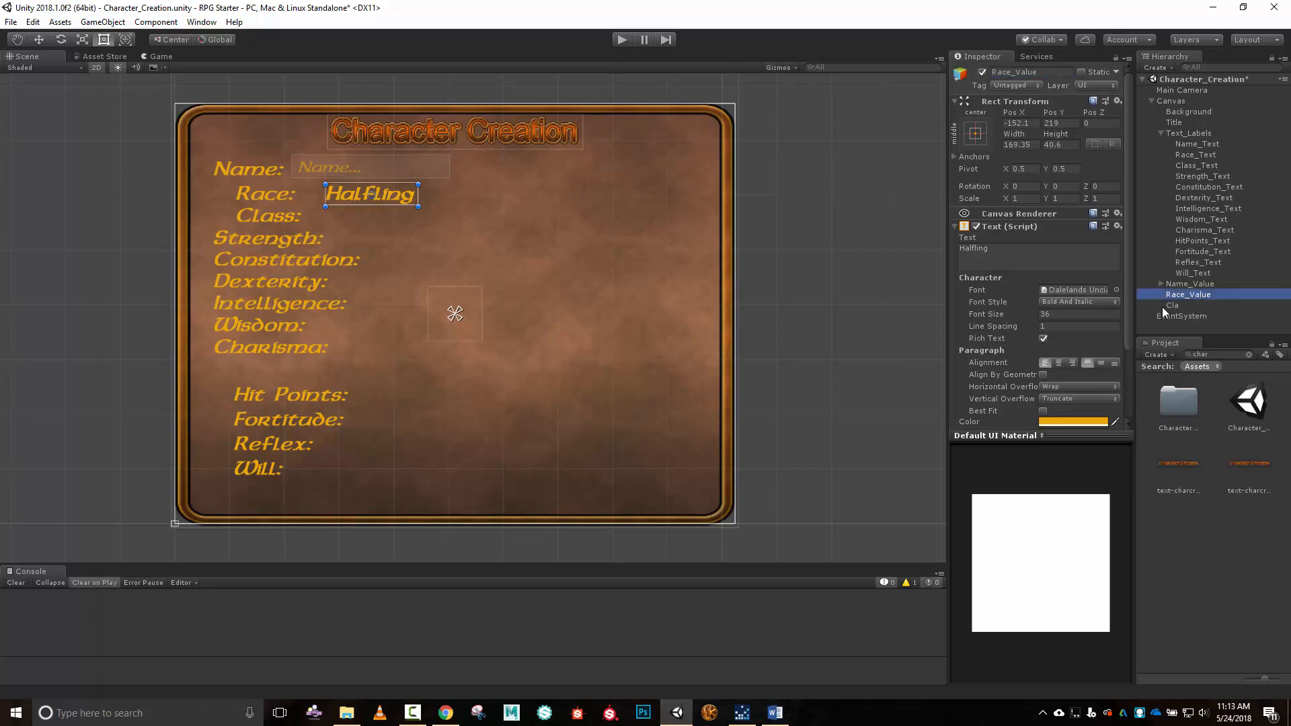
click(1172, 305)
key(Delete)
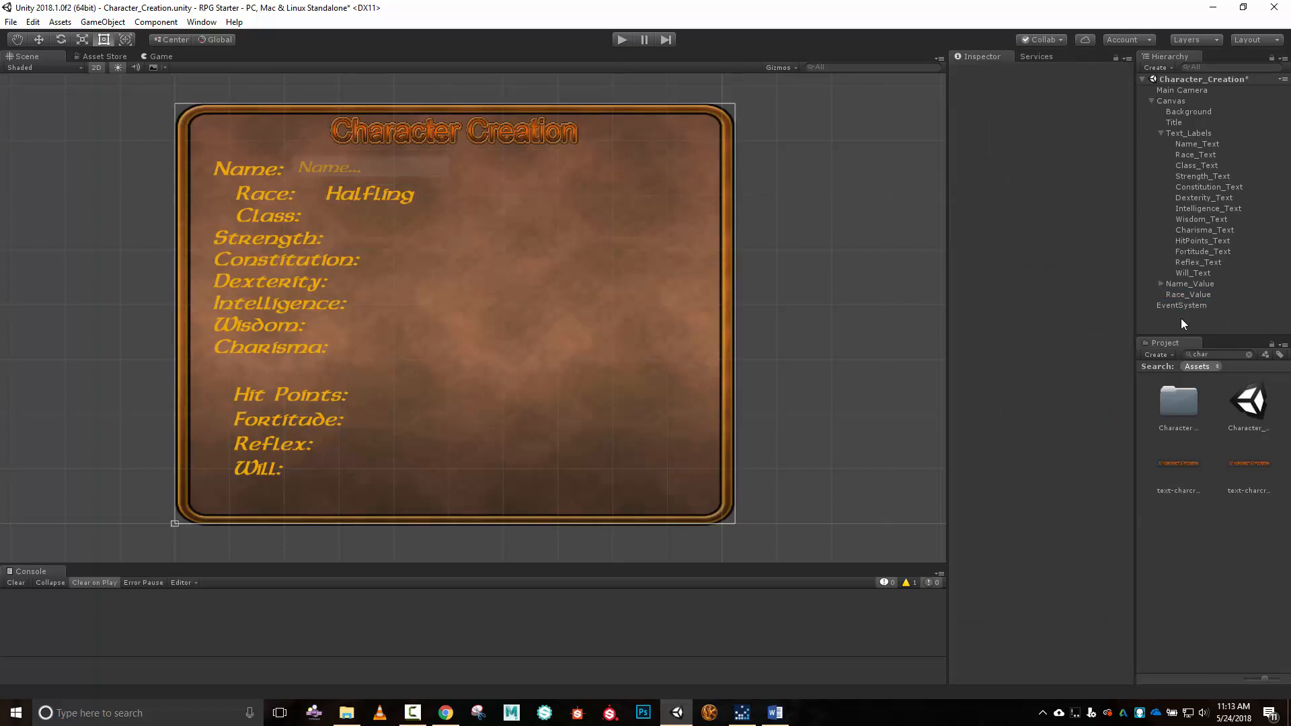
Duplicate Class_Text and rename the copy as Class_Value.
click(1200, 165)
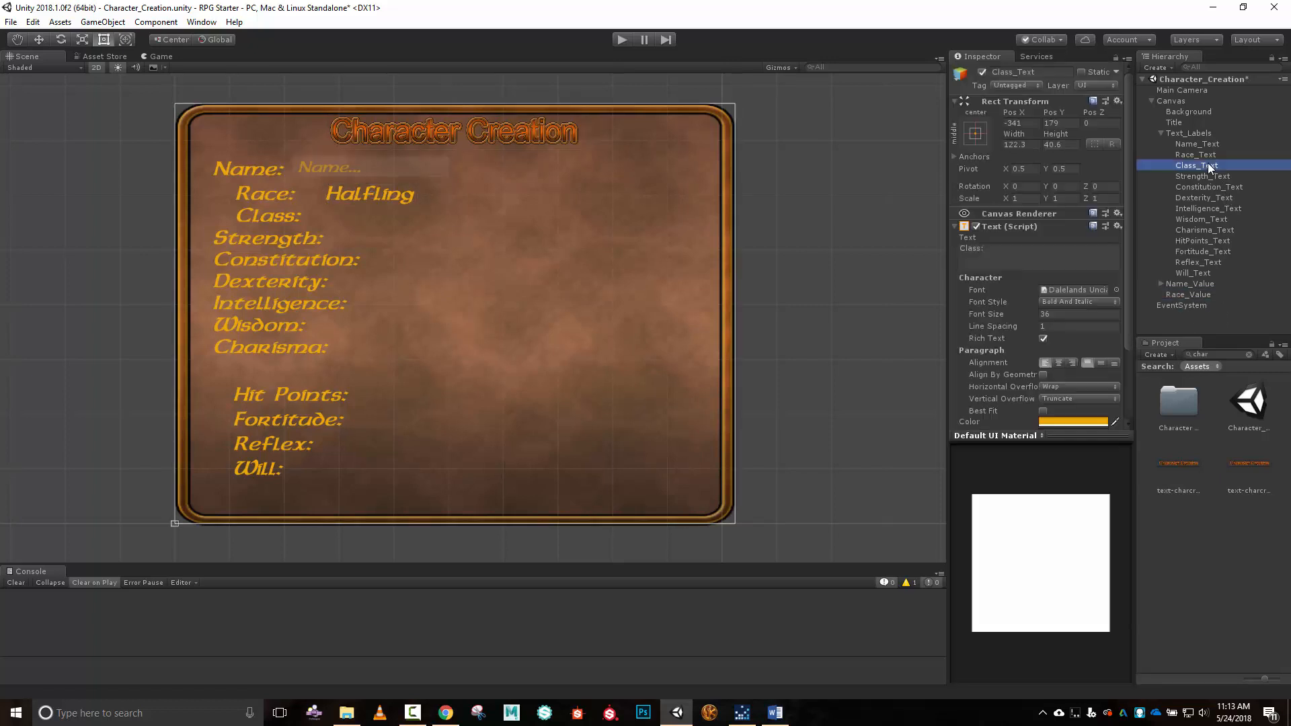
key(ctrl+d)
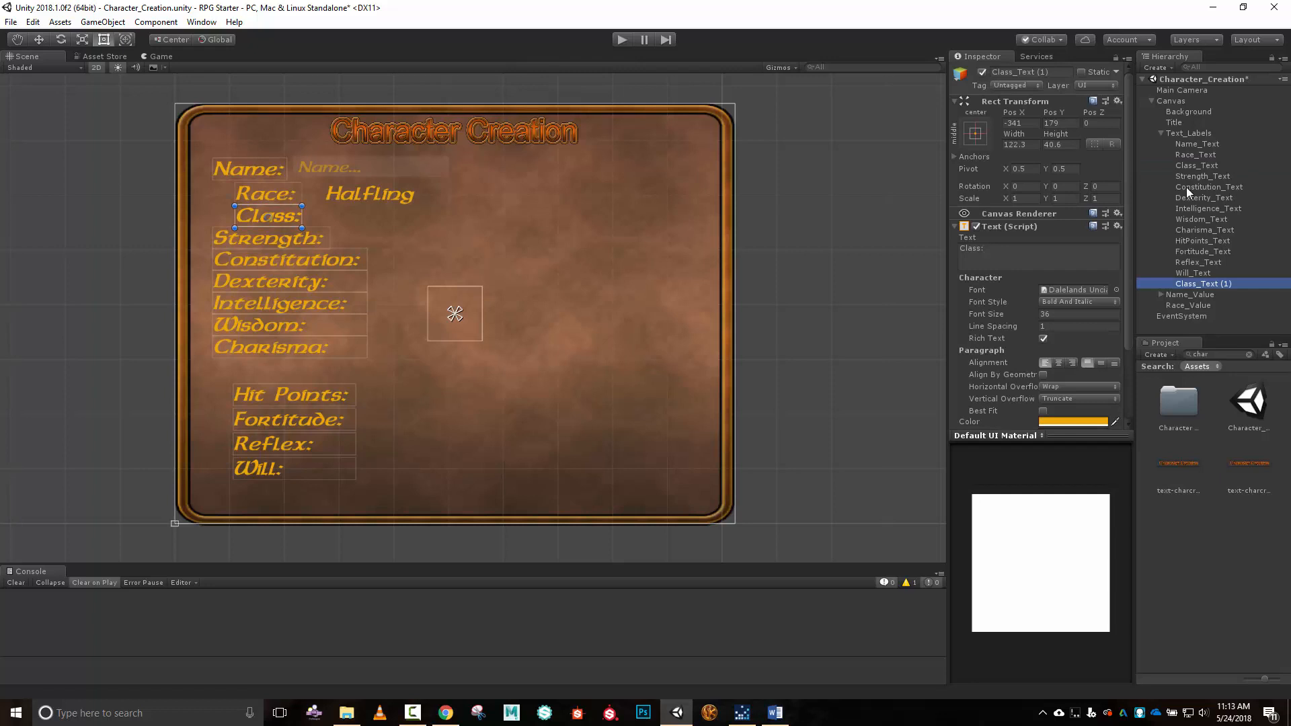
click(1058, 71)
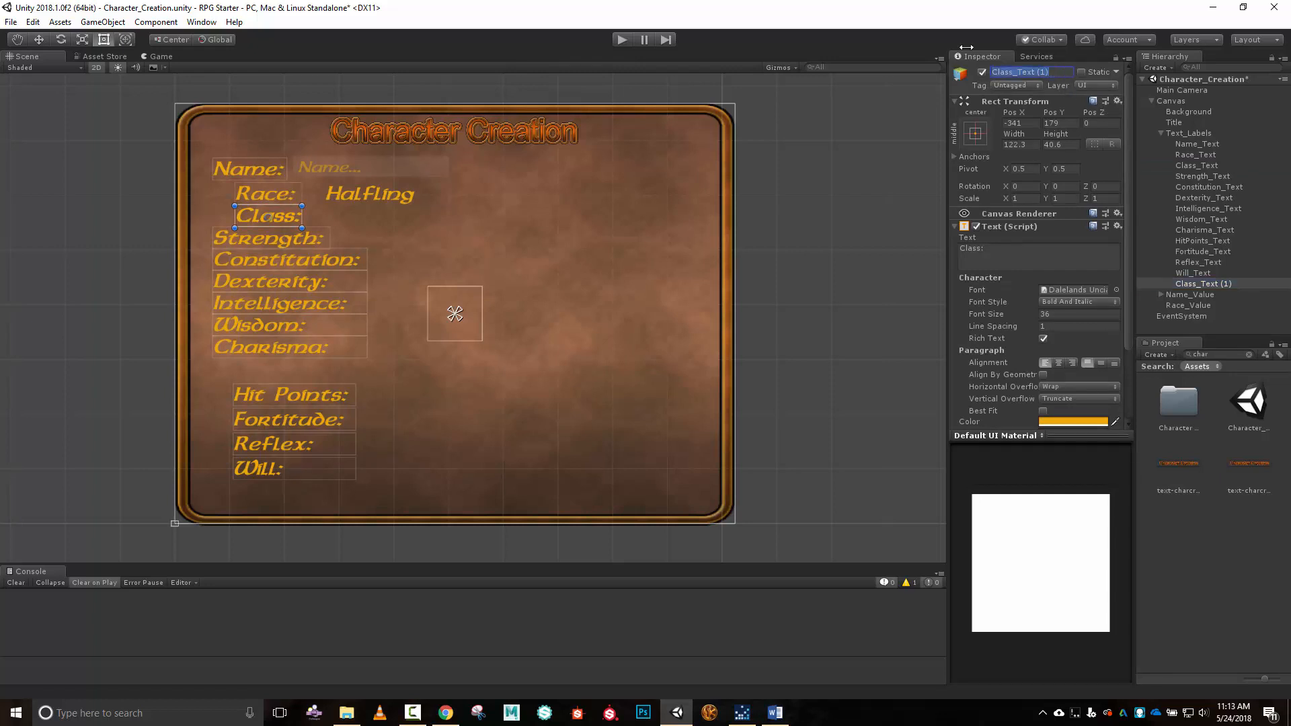
text(Class_Value)
key(Return)
Check the class options in the Word assignment document and set the text of Class_Value to Warlock.
click(773, 716)
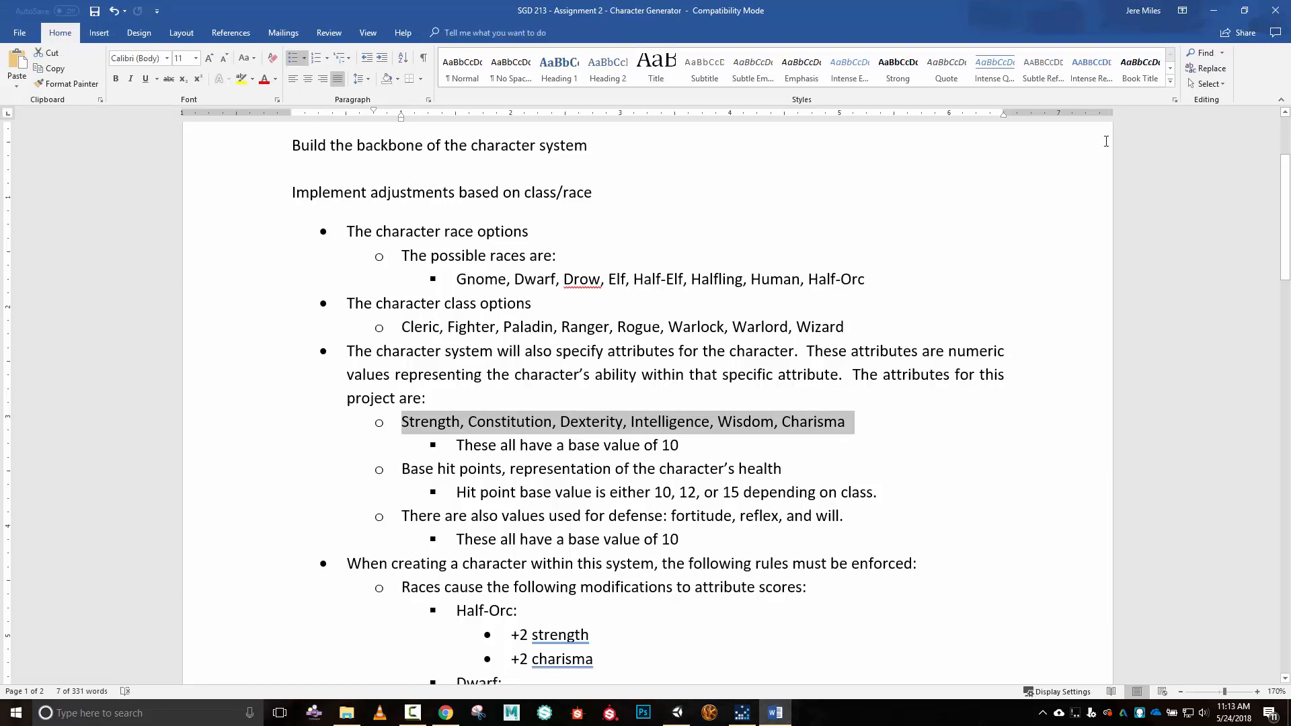
click(1213, 10)
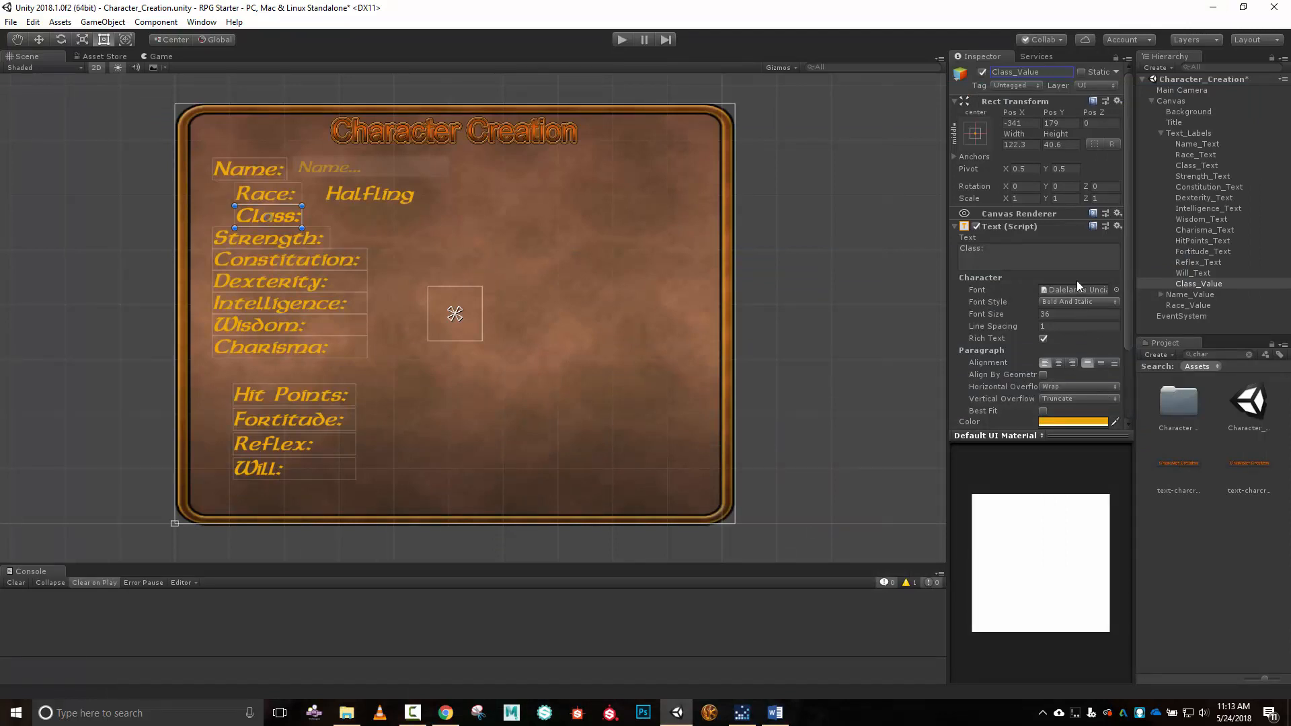
click(1025, 255)
text(Warlock)
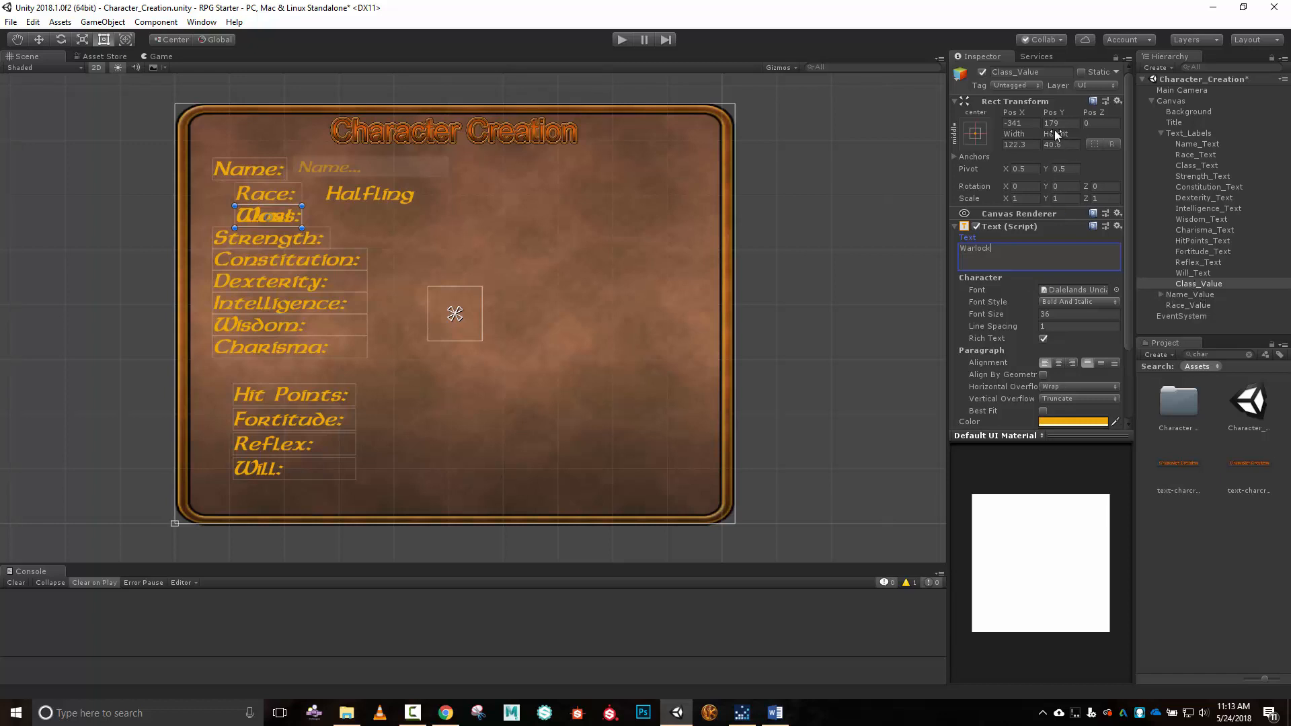
Widen Class_Value to about 187 and move it beside the Class label, at Pos X about -132.
drag(1018, 133, 1092, 135)
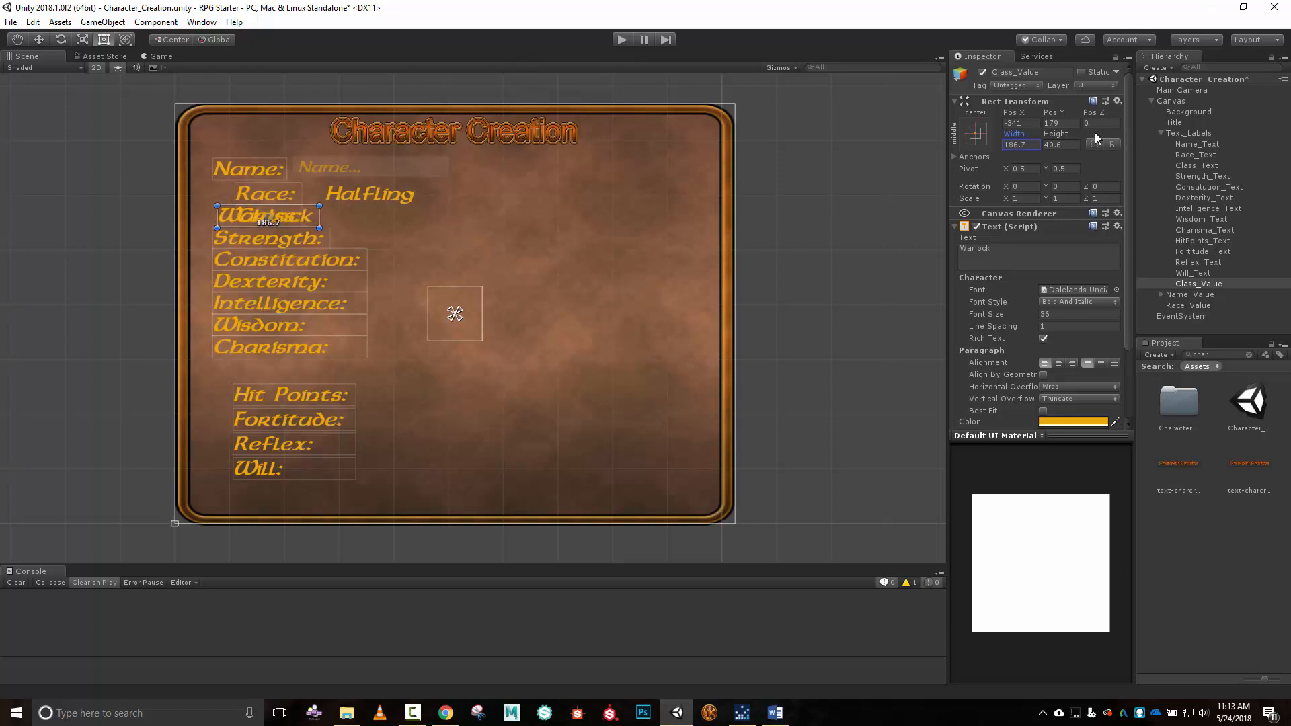
drag(1009, 112, 162, 136)
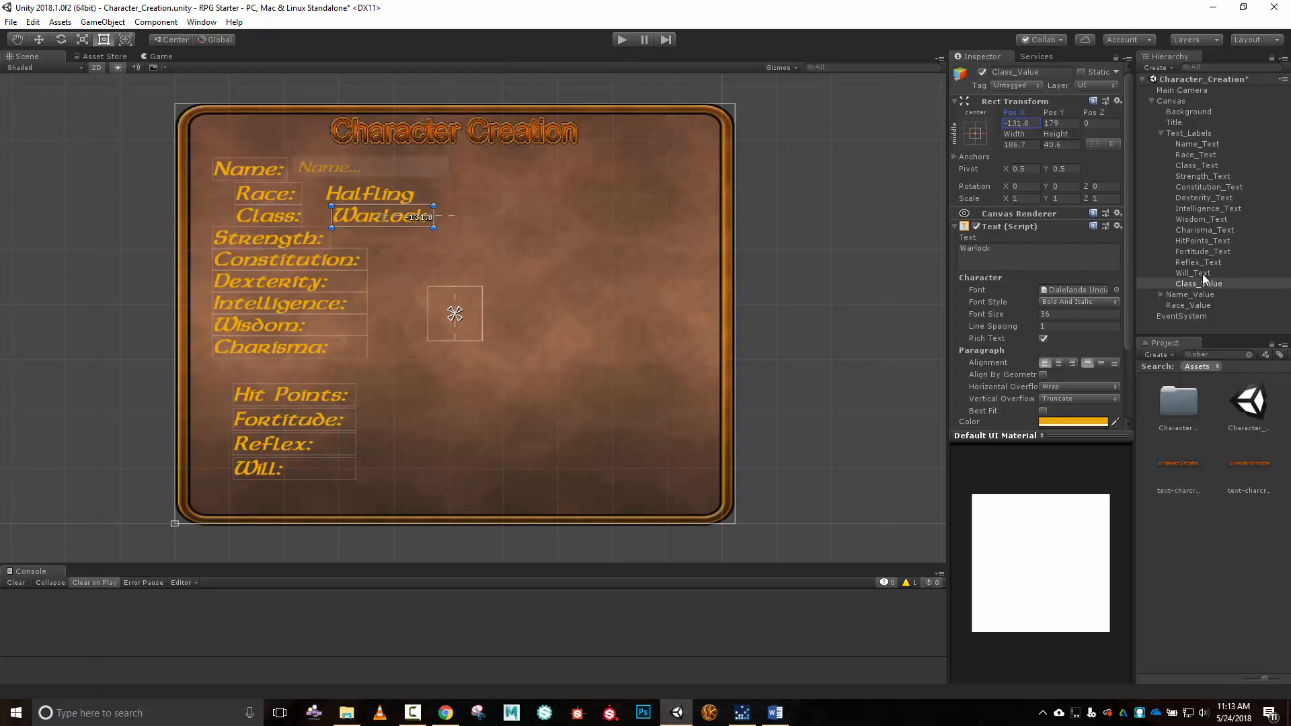
Move Class_Value out of Text_Labels to just below Race_Value, and line up Race_Value with it at Pos X about -136.
drag(1203, 284, 1194, 307)
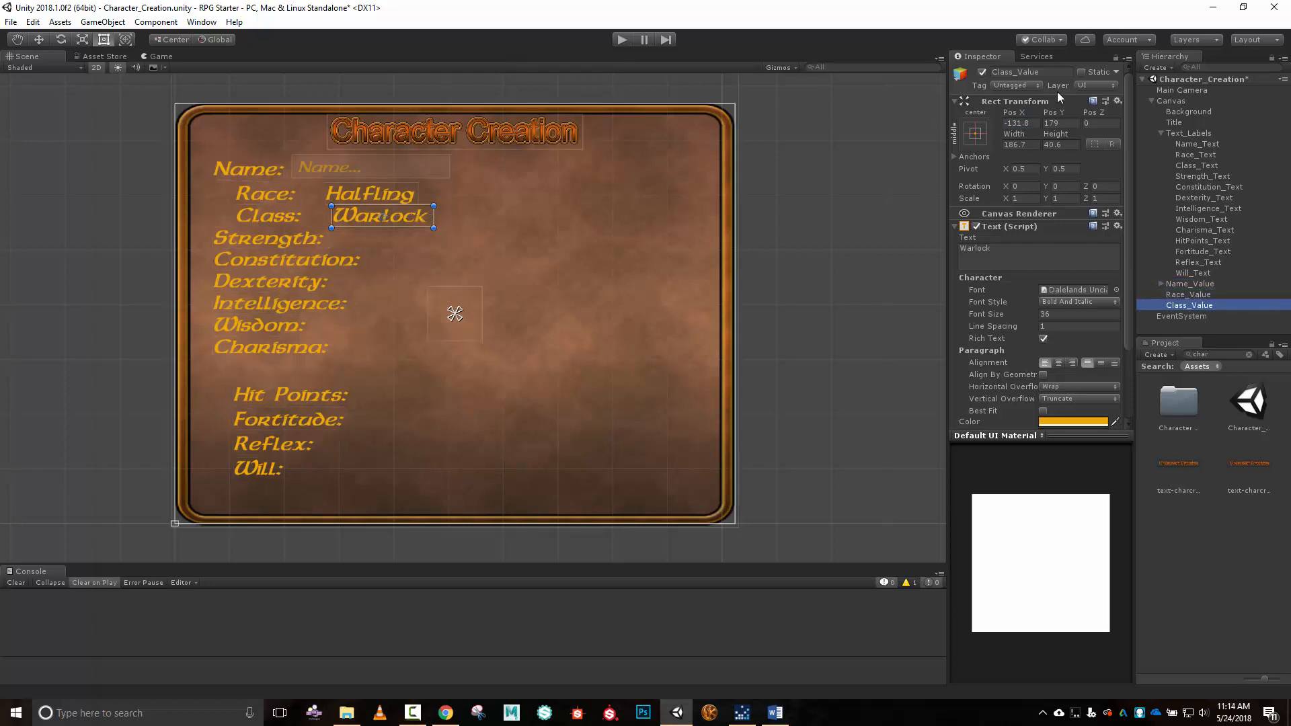
click(1202, 295)
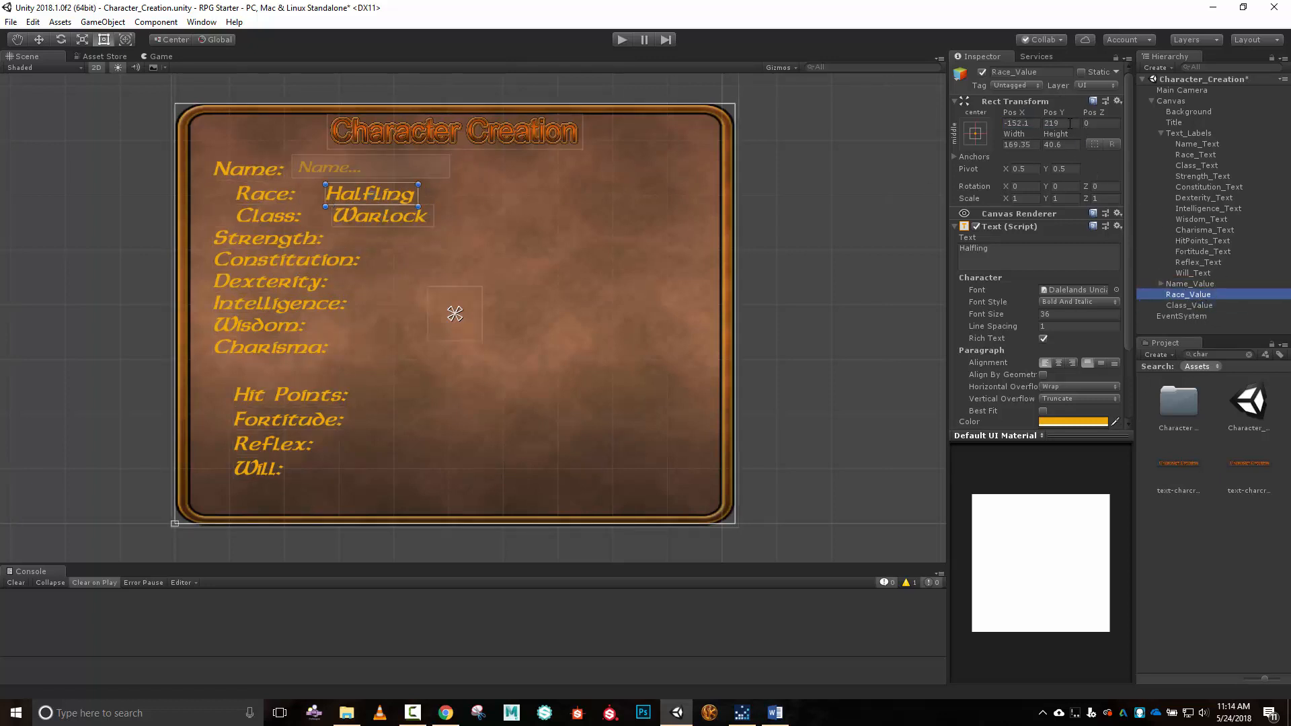
drag(1027, 121, 1032, 116)
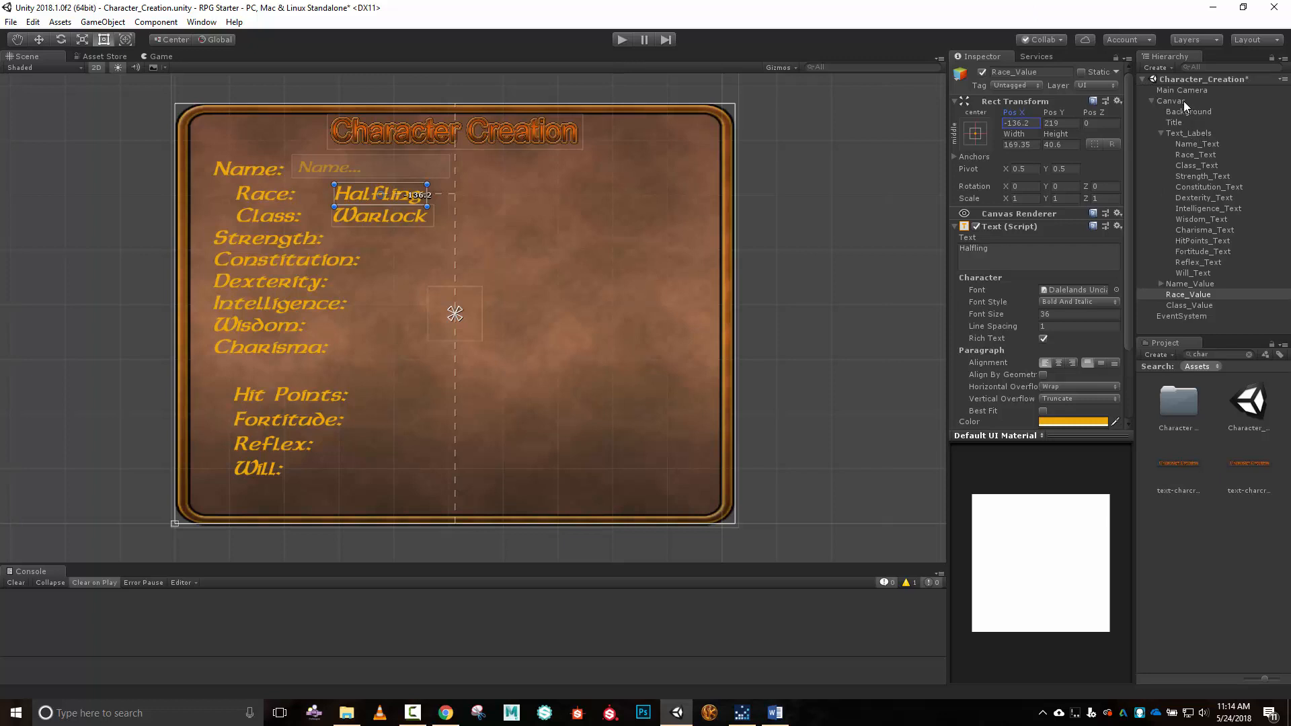
Collapse the Text_Labels group and add a UI Button to the Canvas.
click(1159, 133)
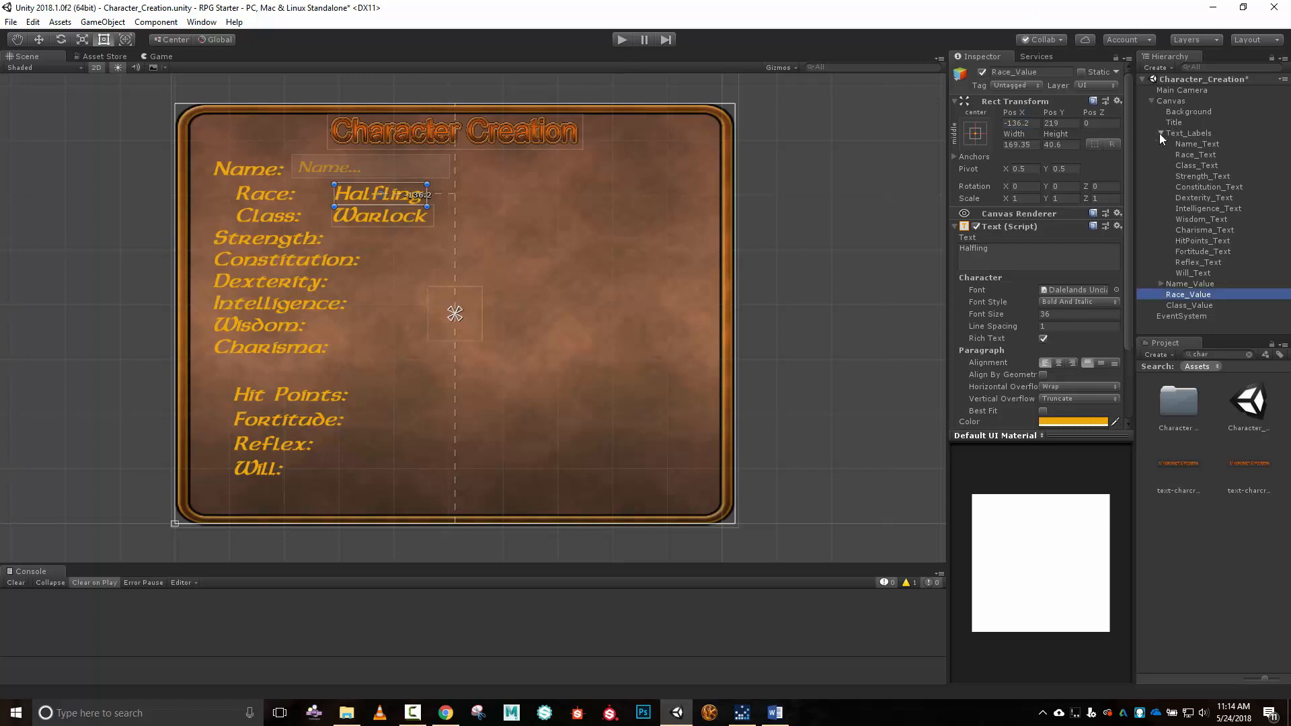
right_click(1171, 101)
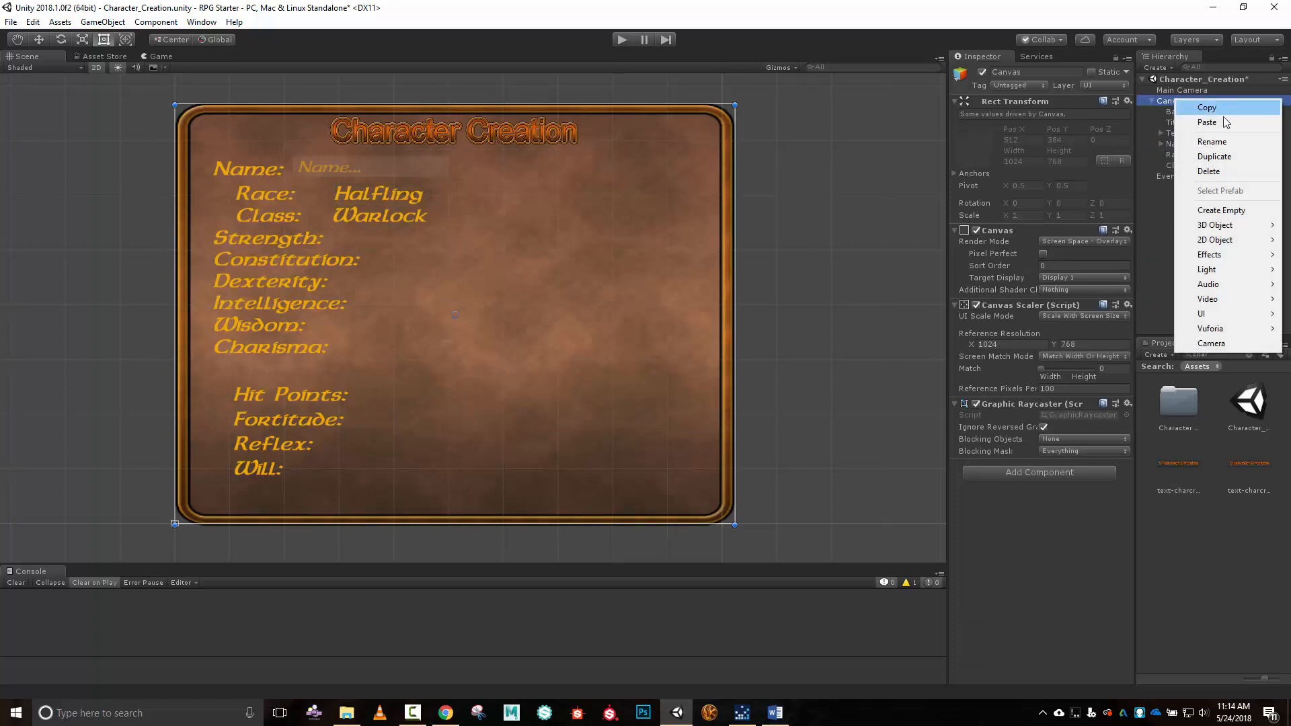
mouse_move(1229, 314)
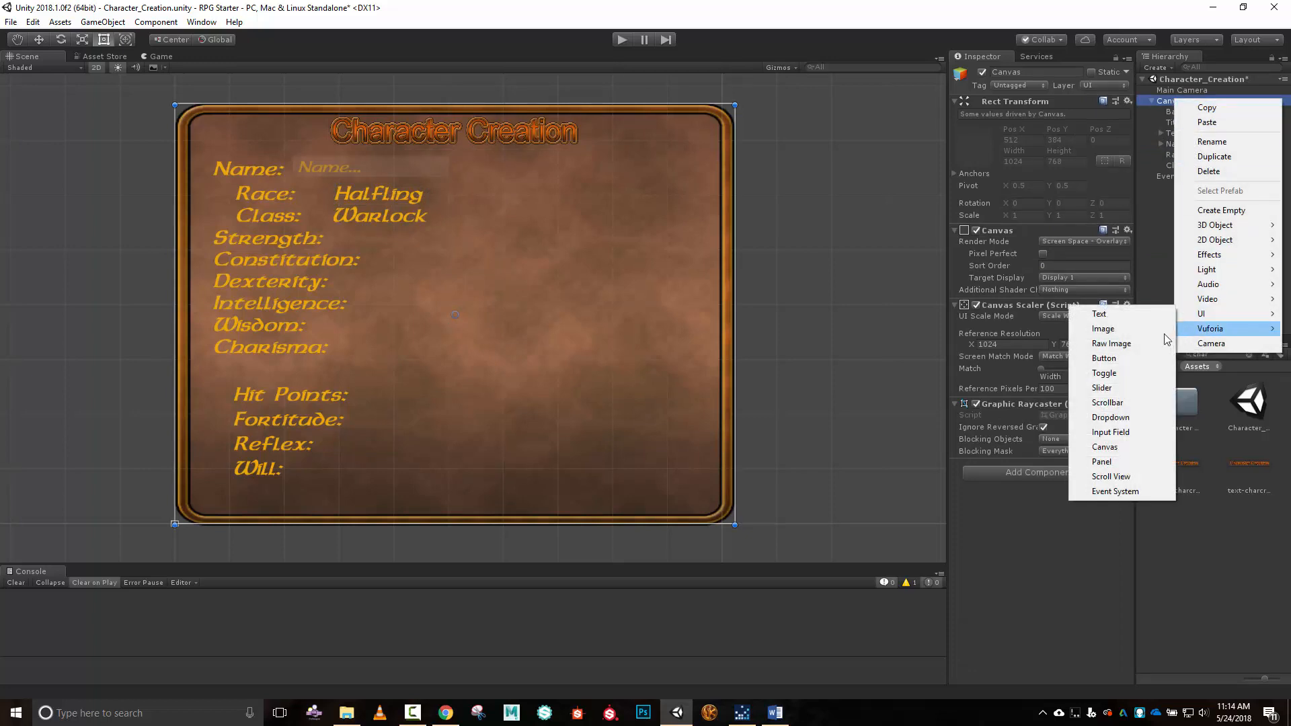
click(1154, 360)
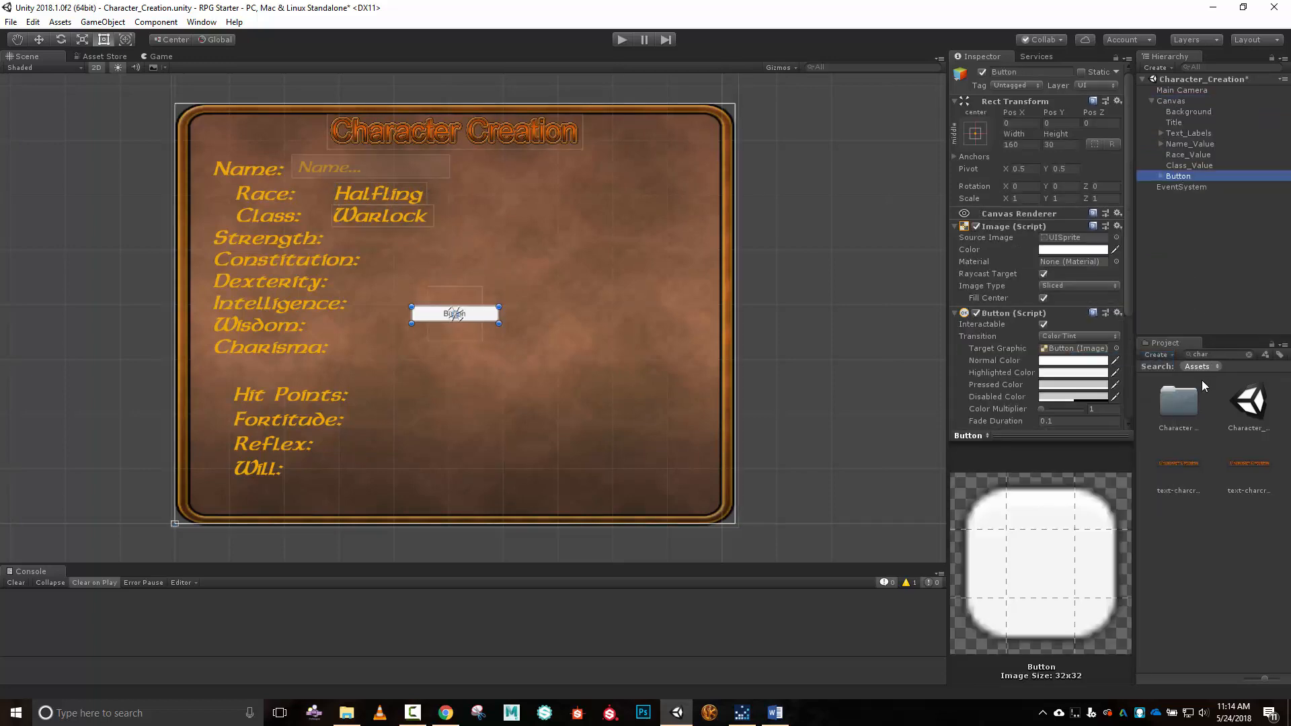
Rename the new button as Prev_Button and assign the button-Next sprite, found by searching for "next", as its source image.
click(1224, 354)
text(next)
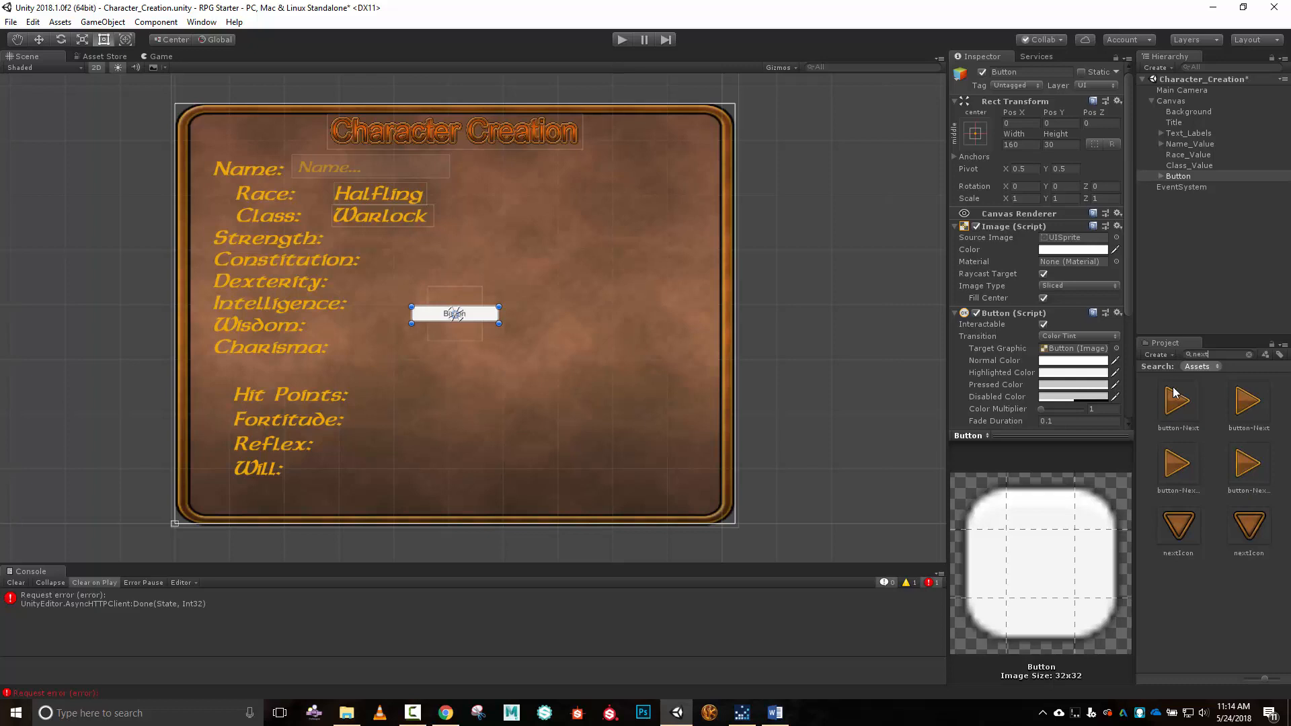
click(1030, 71)
text(Prev_)
key(Return)
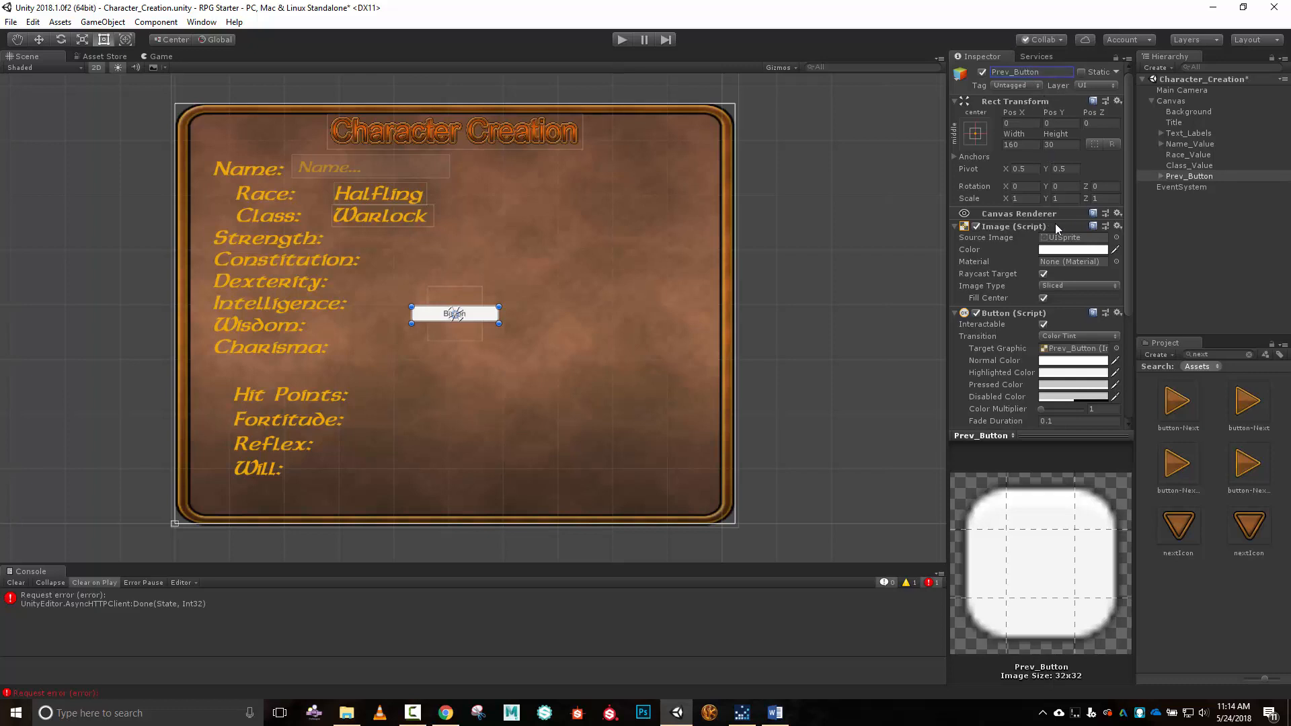
drag(1174, 403, 1079, 241)
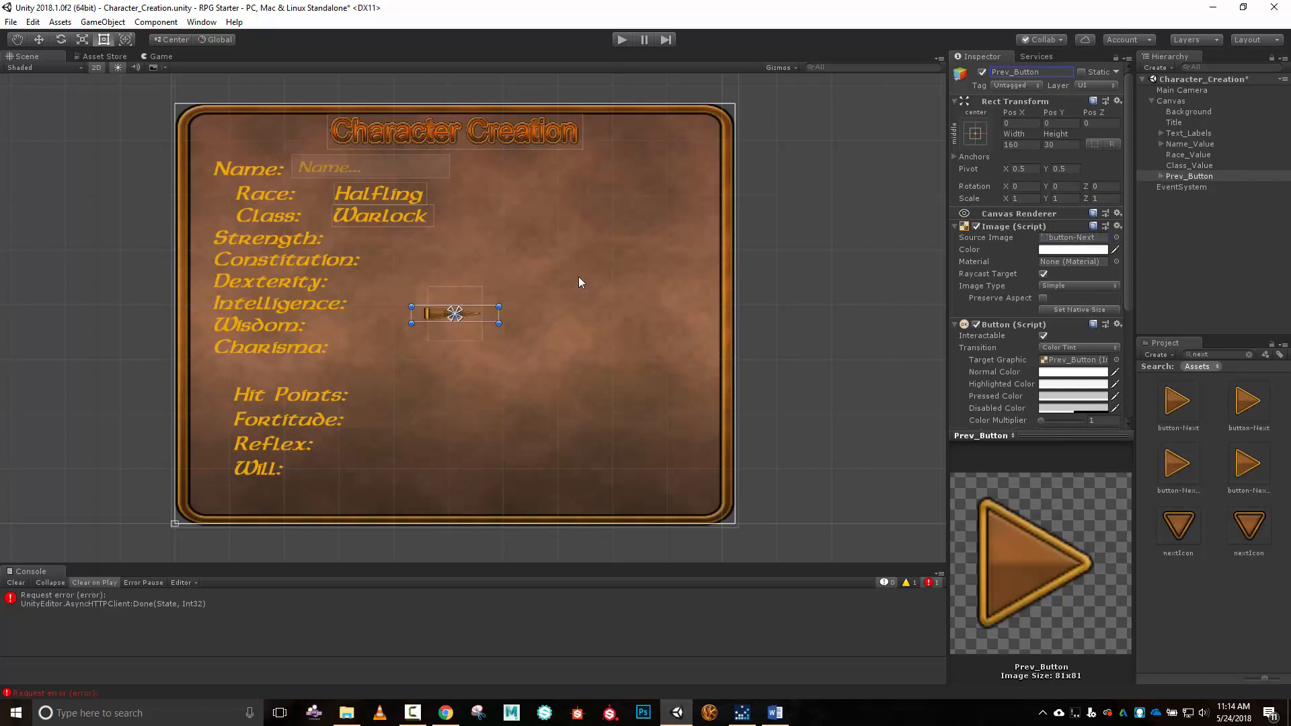
Narrow Prev_Button to about 46 wide and place it below the Warlock text, at about X -112, Y 127.
scroll(453, 360, up, 5)
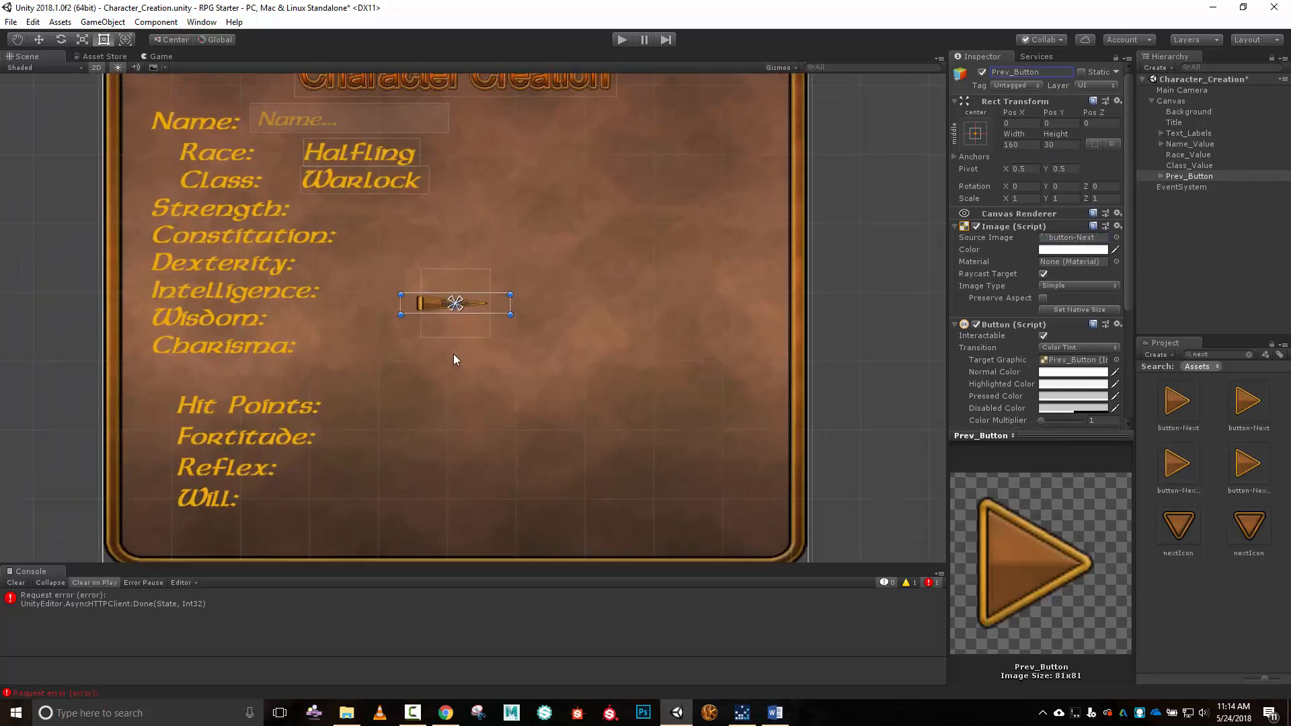
drag(527, 285, 426, 286)
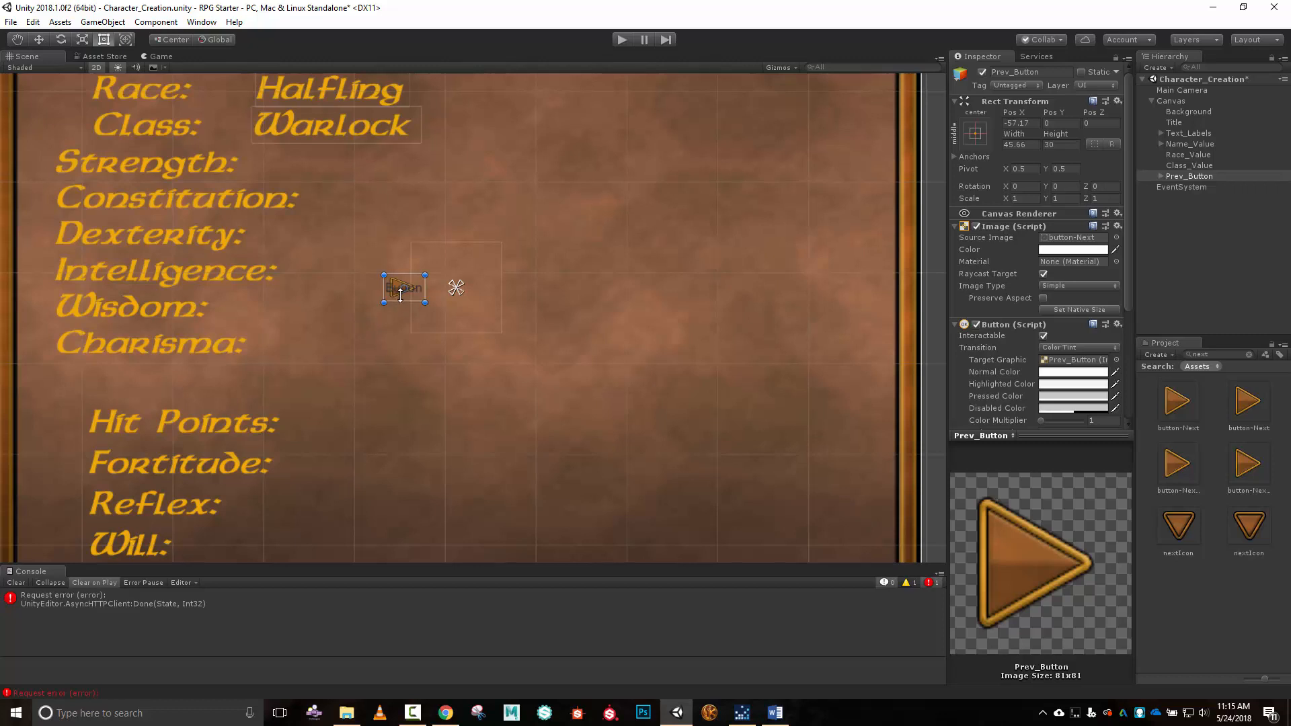
drag(406, 285, 357, 164)
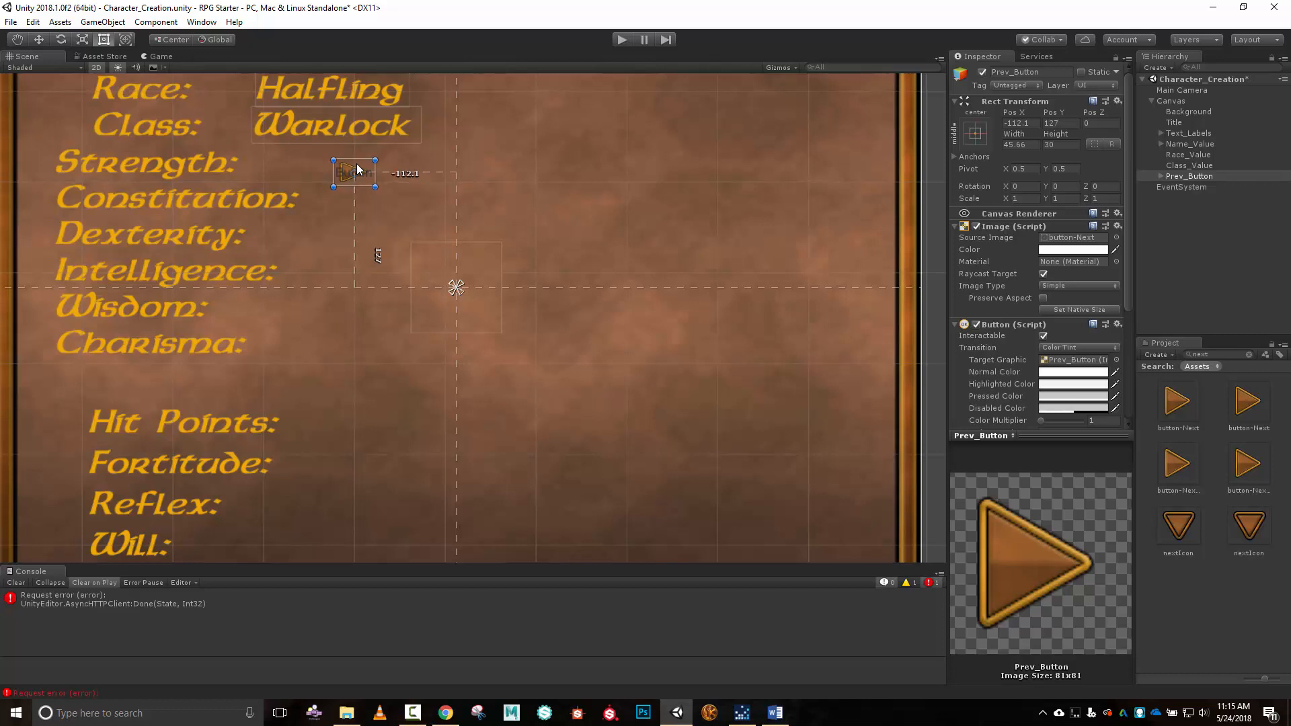
Search the project for "prev" and assign the button-Prev sprite as Prev_Button's source image.
click(1203, 354)
text(pre)
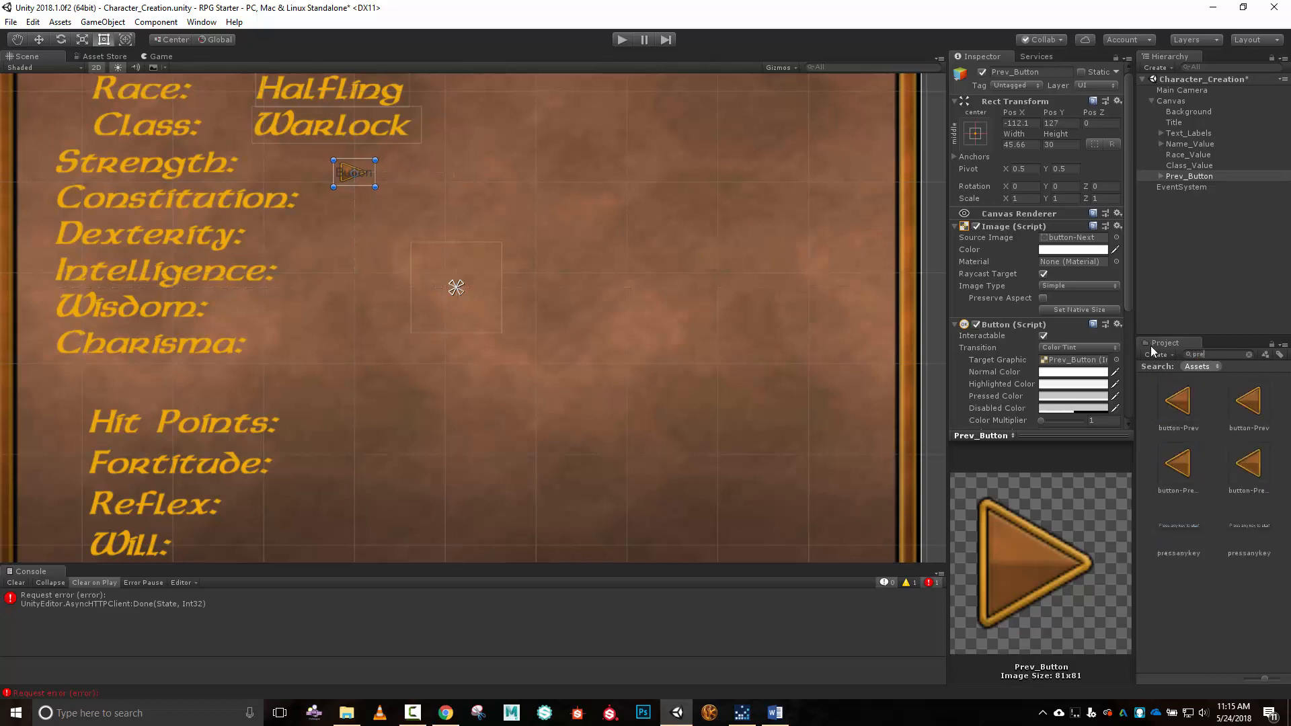
text(v)
drag(1183, 398, 1083, 239)
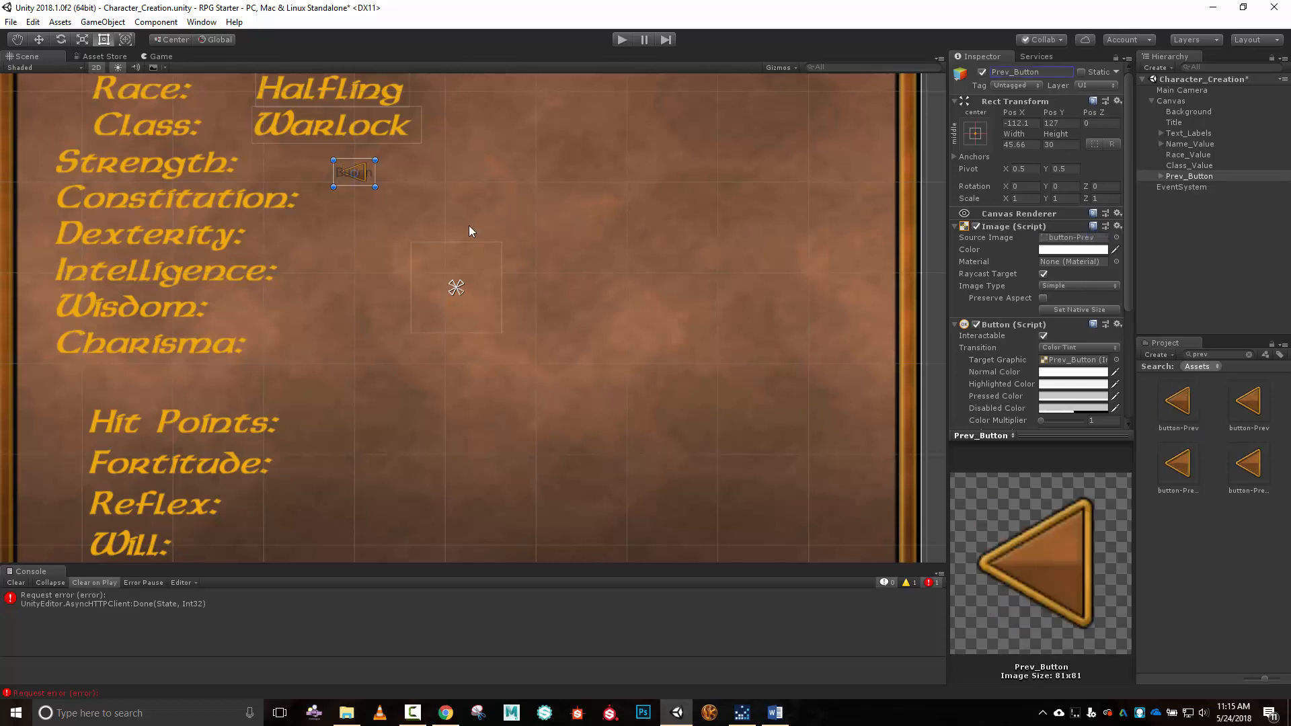
Expand Prev_Button and change its child Text object's text to "Prev".
click(1161, 175)
click(1188, 187)
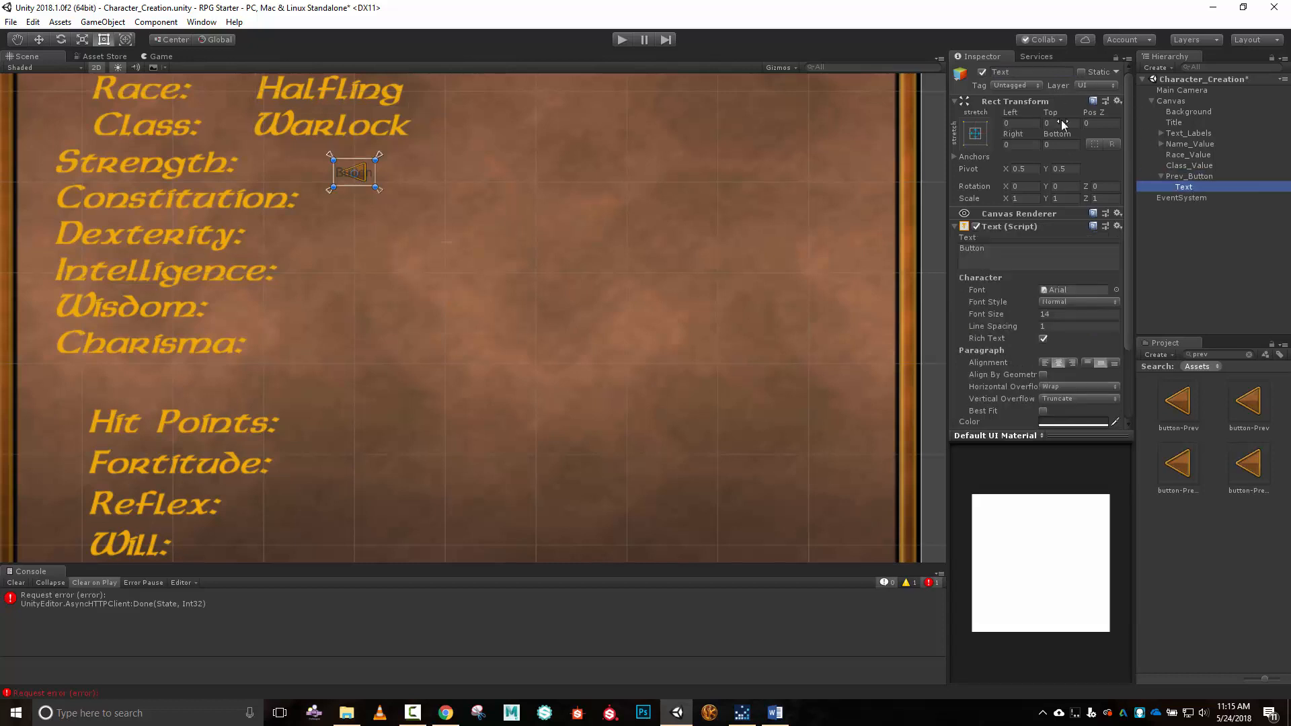
click(1007, 243)
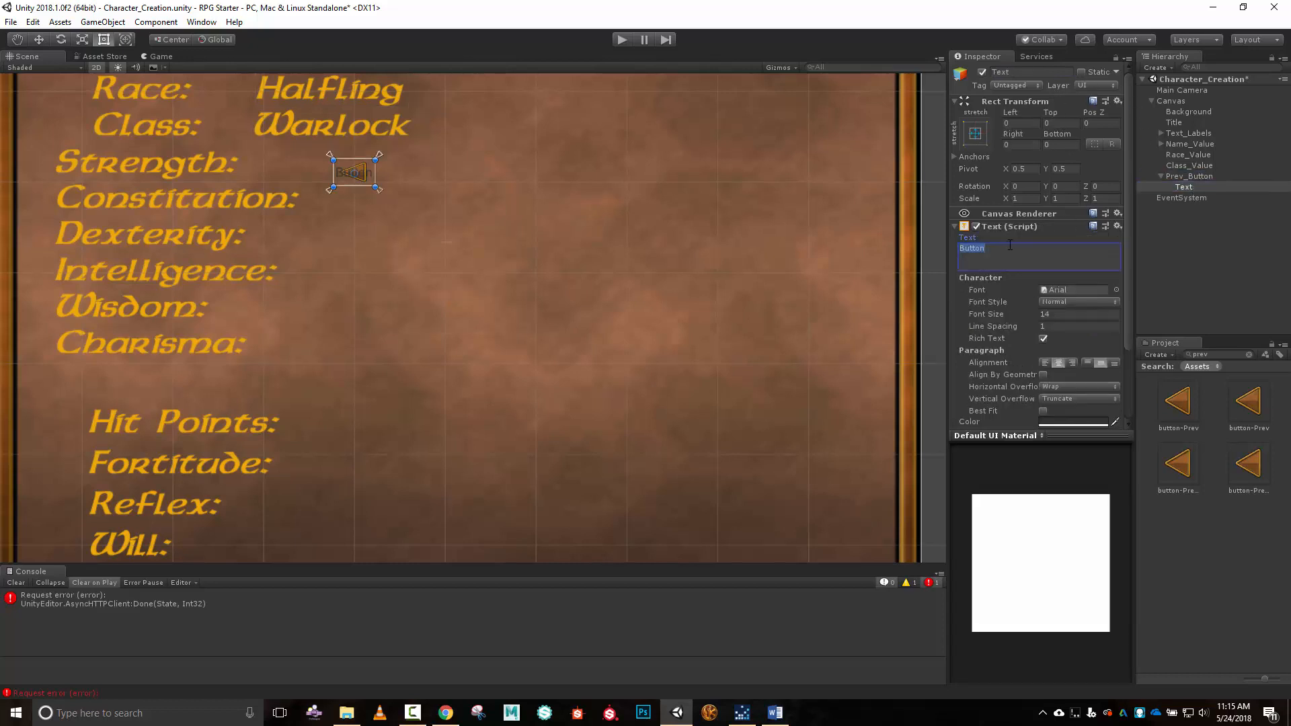
text(Prev)
Move Prev_Button between the Class label and Warlock at Pos Y 179, and shift Class_Value right to about Pos X -111.
click(1205, 176)
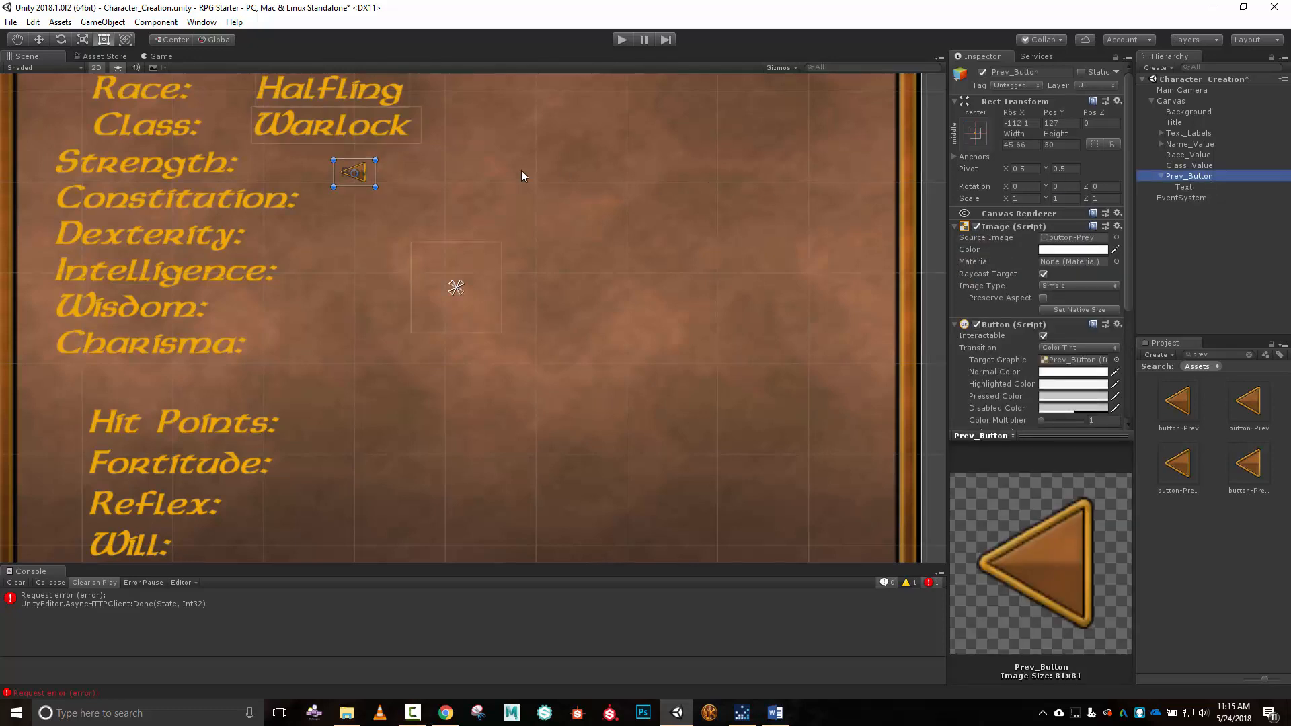
drag(364, 173, 239, 121)
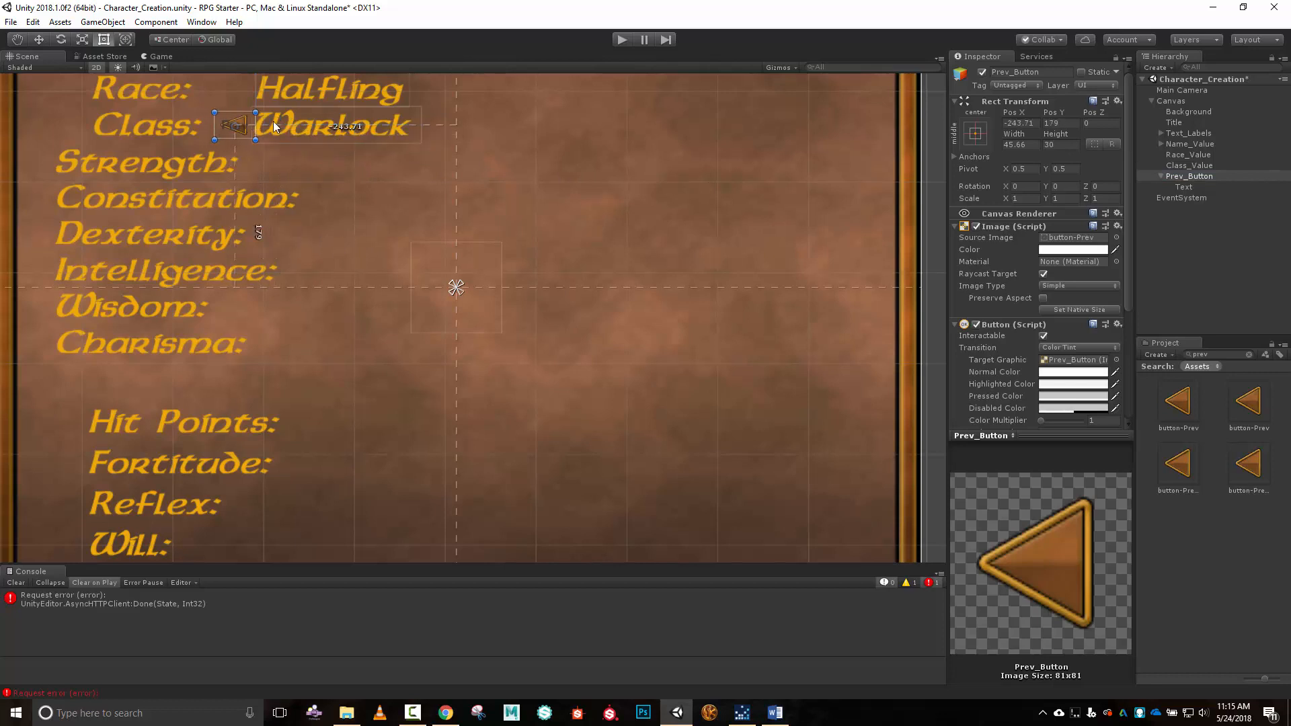
click(339, 129)
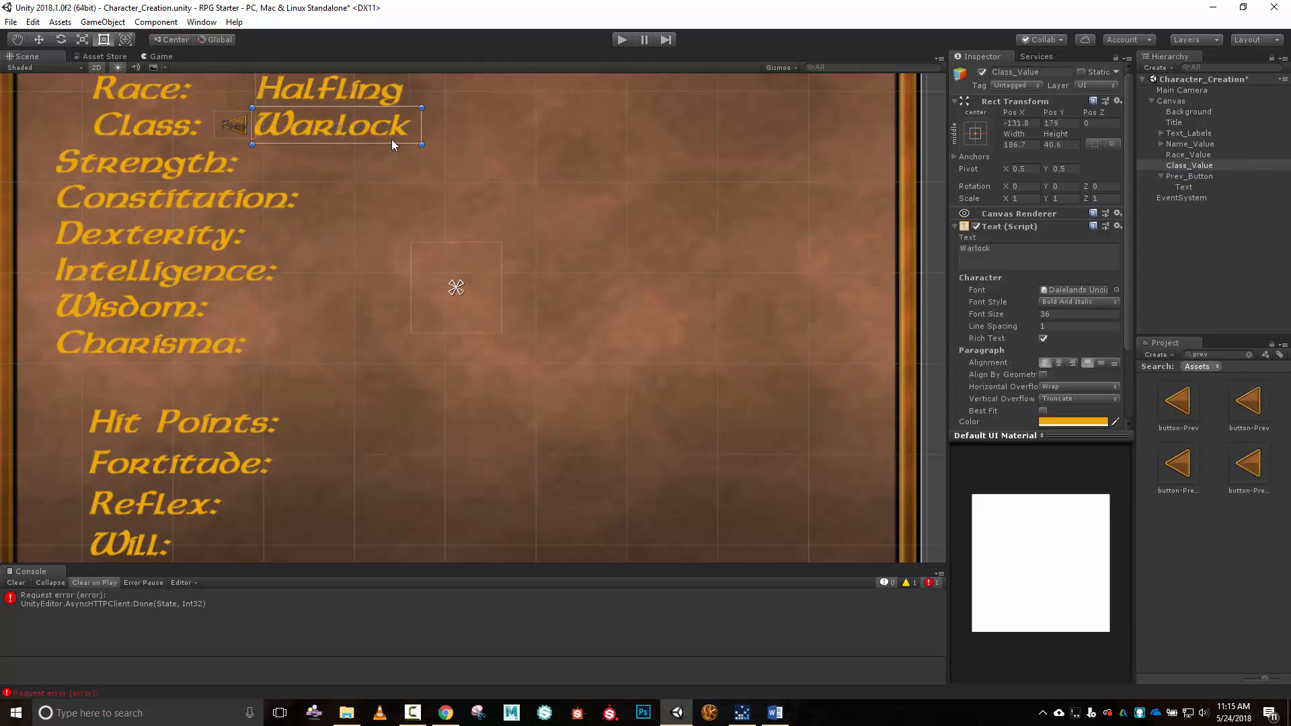
key(Right)
key(Right)
key(Right)
key(Right)
key(Right)
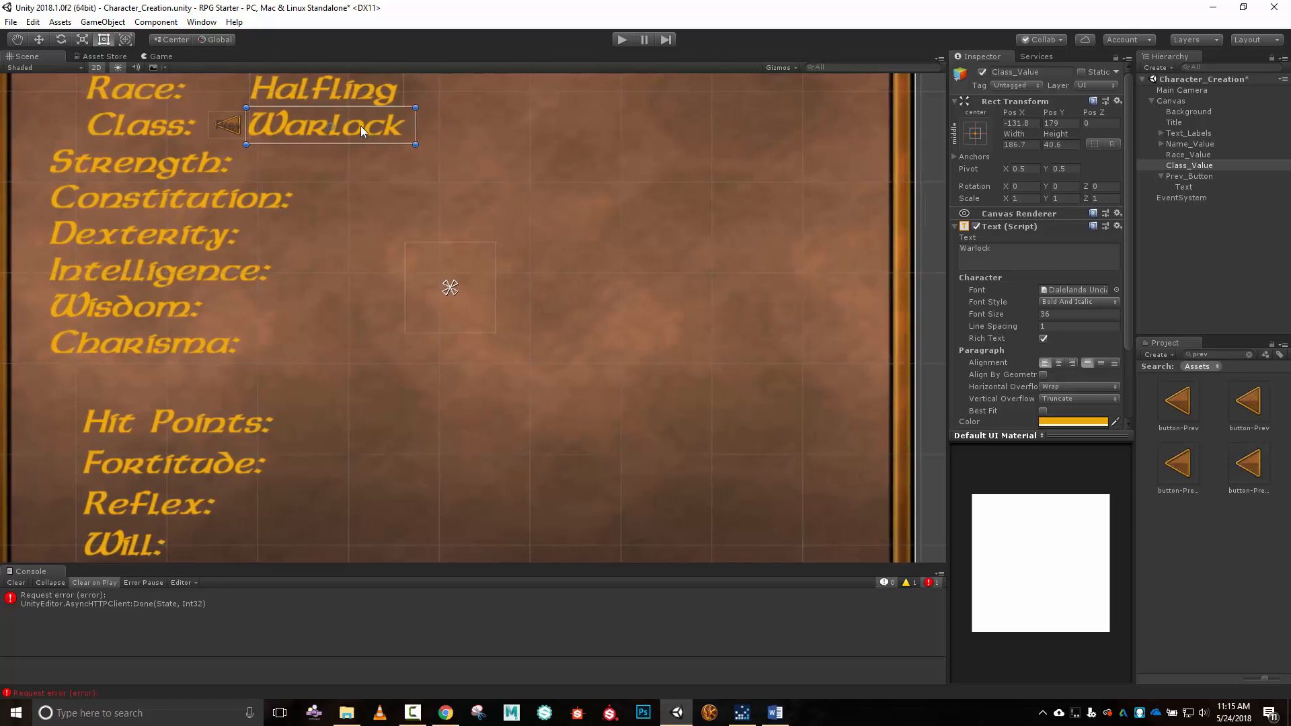
click(360, 125)
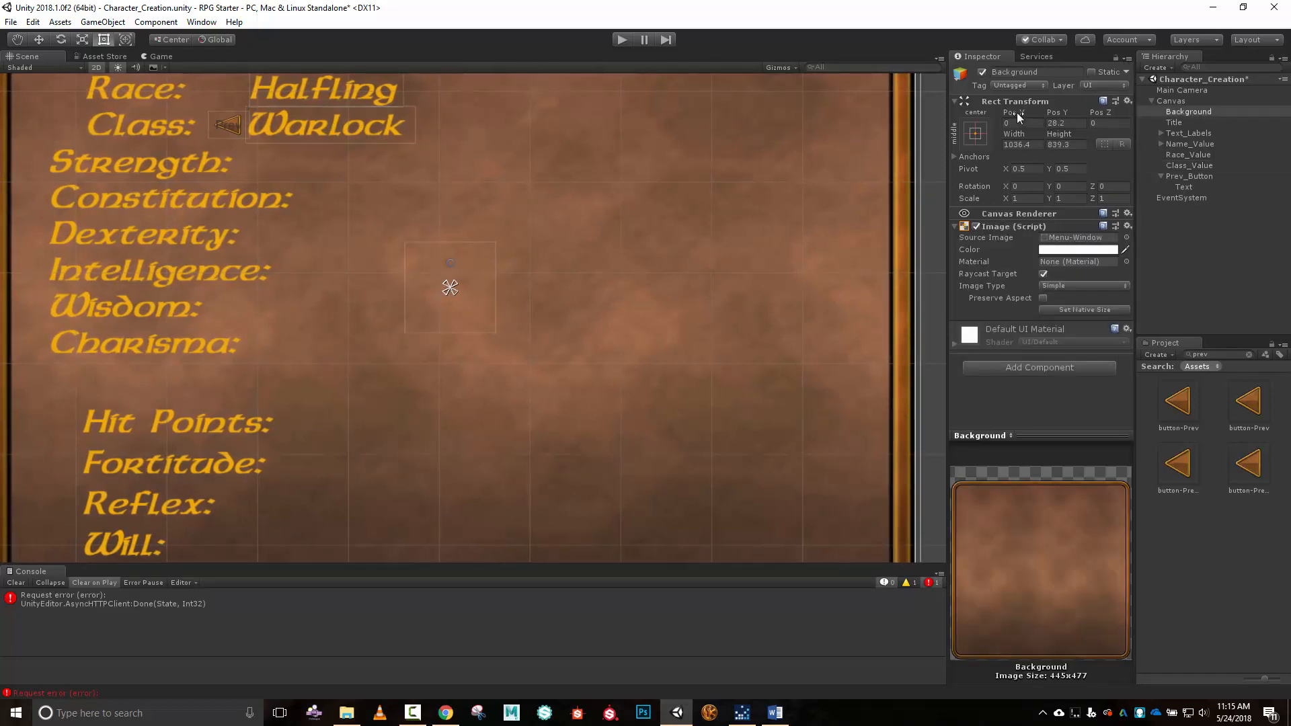
click(317, 124)
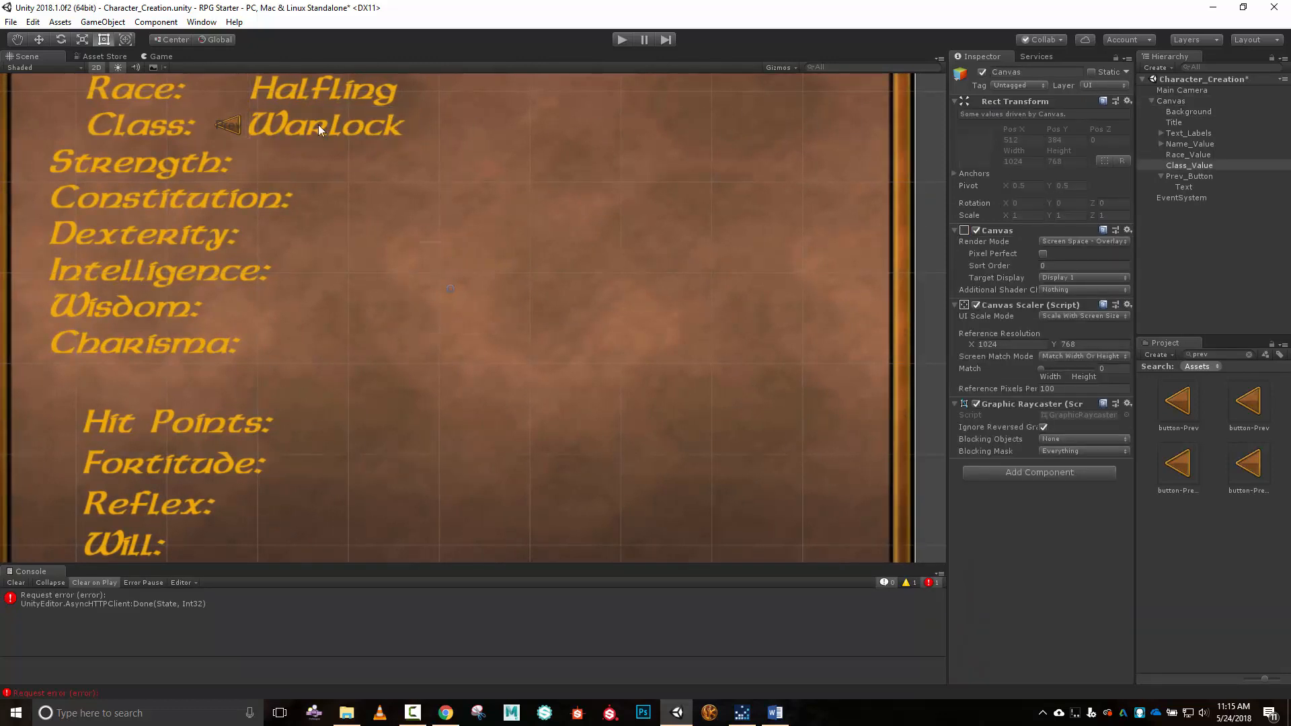
drag(1008, 116, 1050, 116)
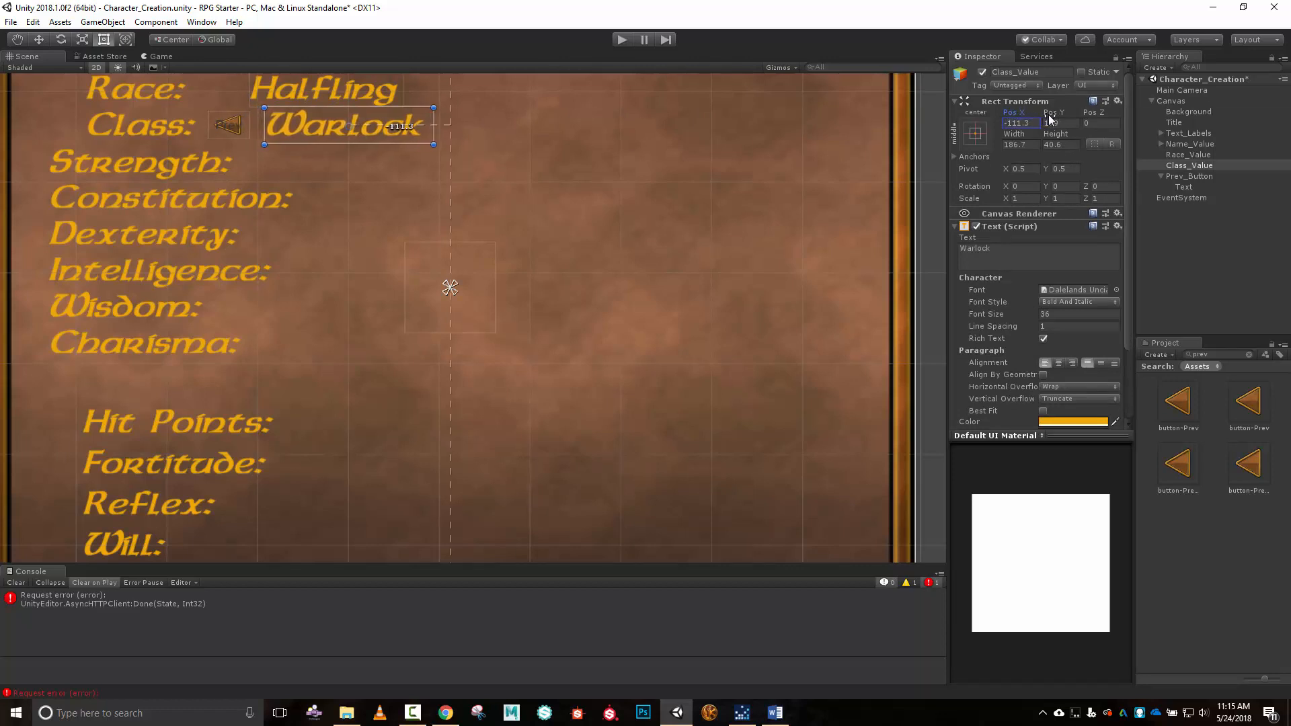
Enlarge Prev_Button to about 54 by 54.5 and position it just before Warlock at about Pos X -239, Pos Y 179.
click(1183, 176)
drag(1020, 114, 1042, 116)
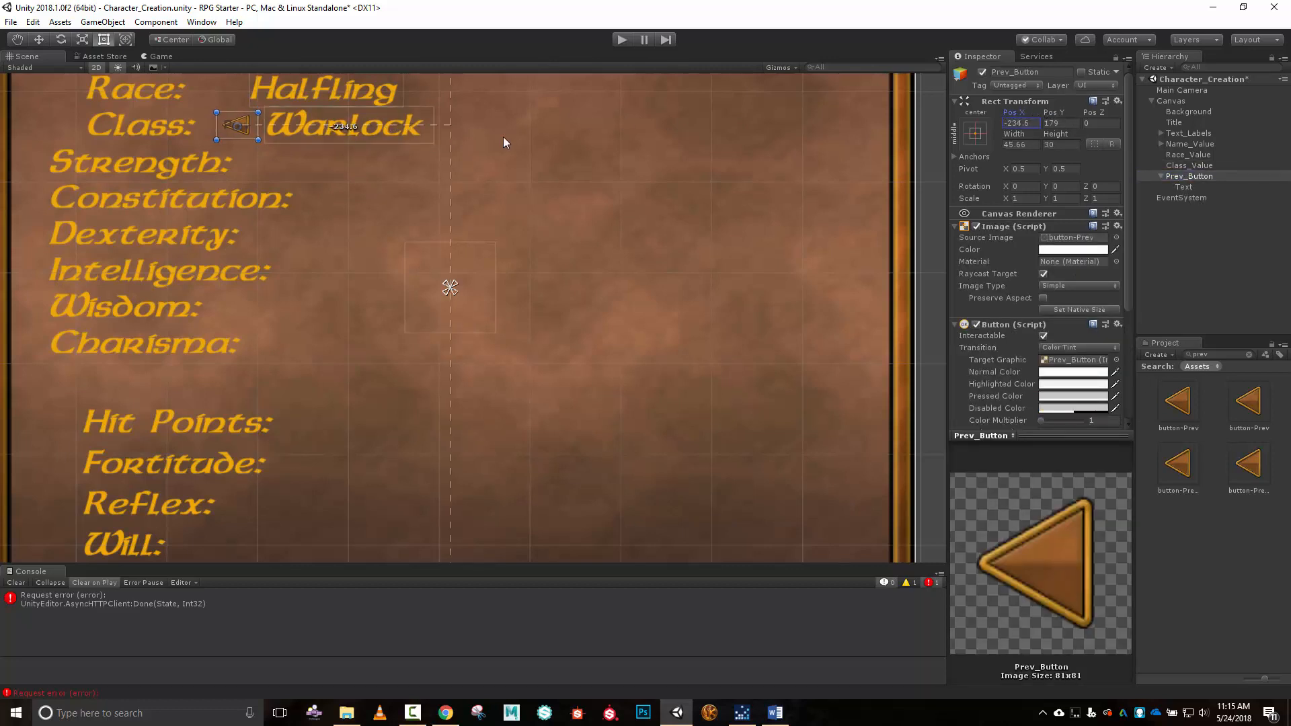
drag(247, 140, 249, 146)
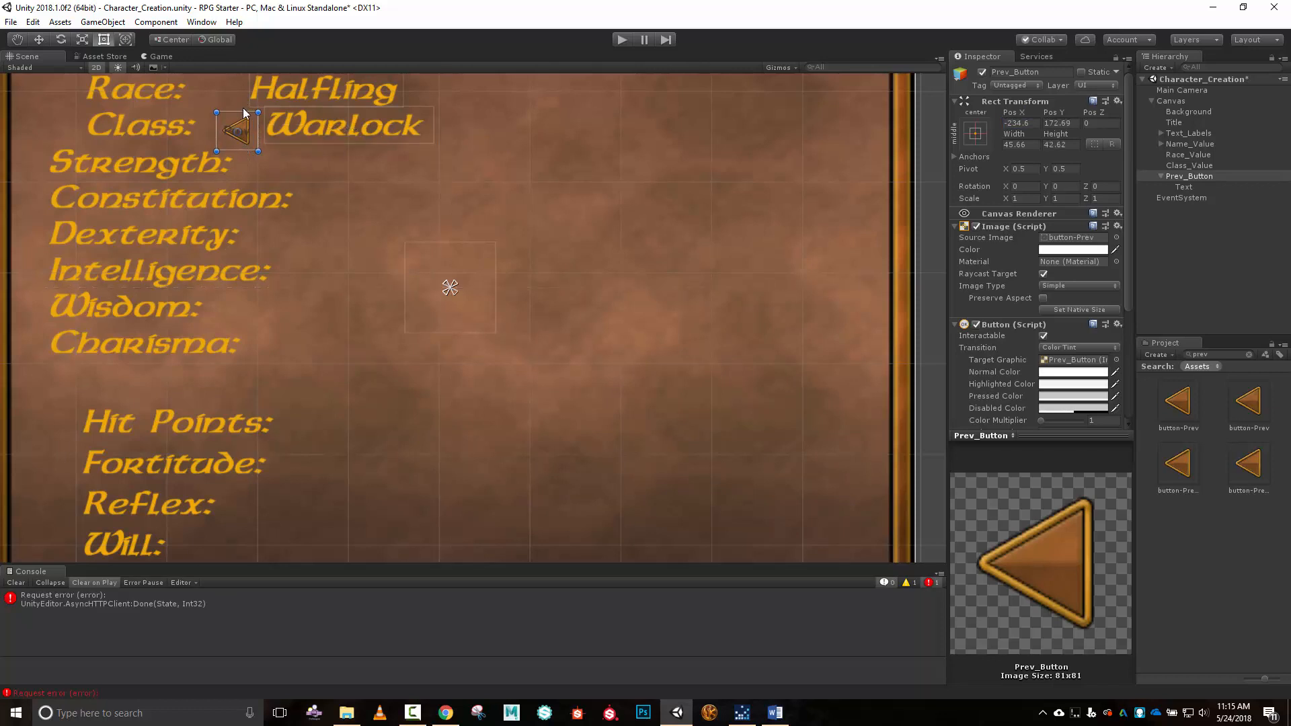
drag(244, 110, 209, 128)
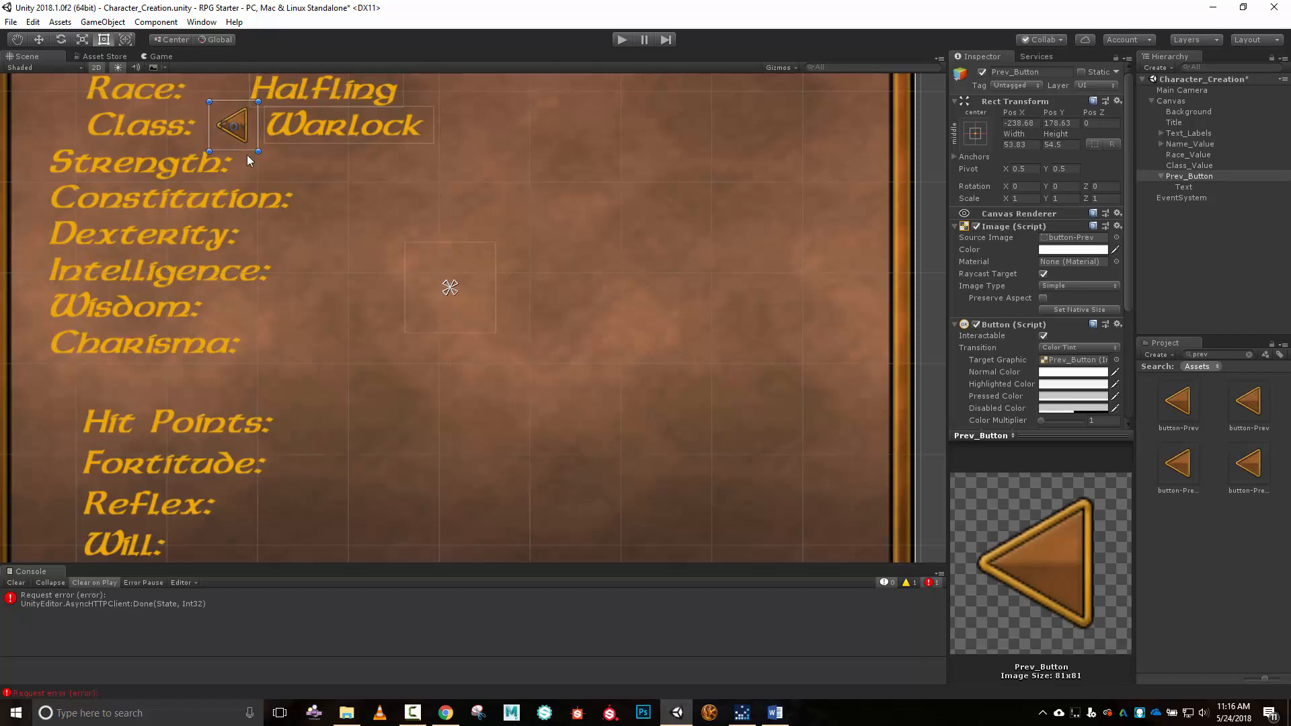
Replace Prev_Button's label text with "-" and set its font to Dalelands Uncial.
click(1182, 188)
click(1014, 244)
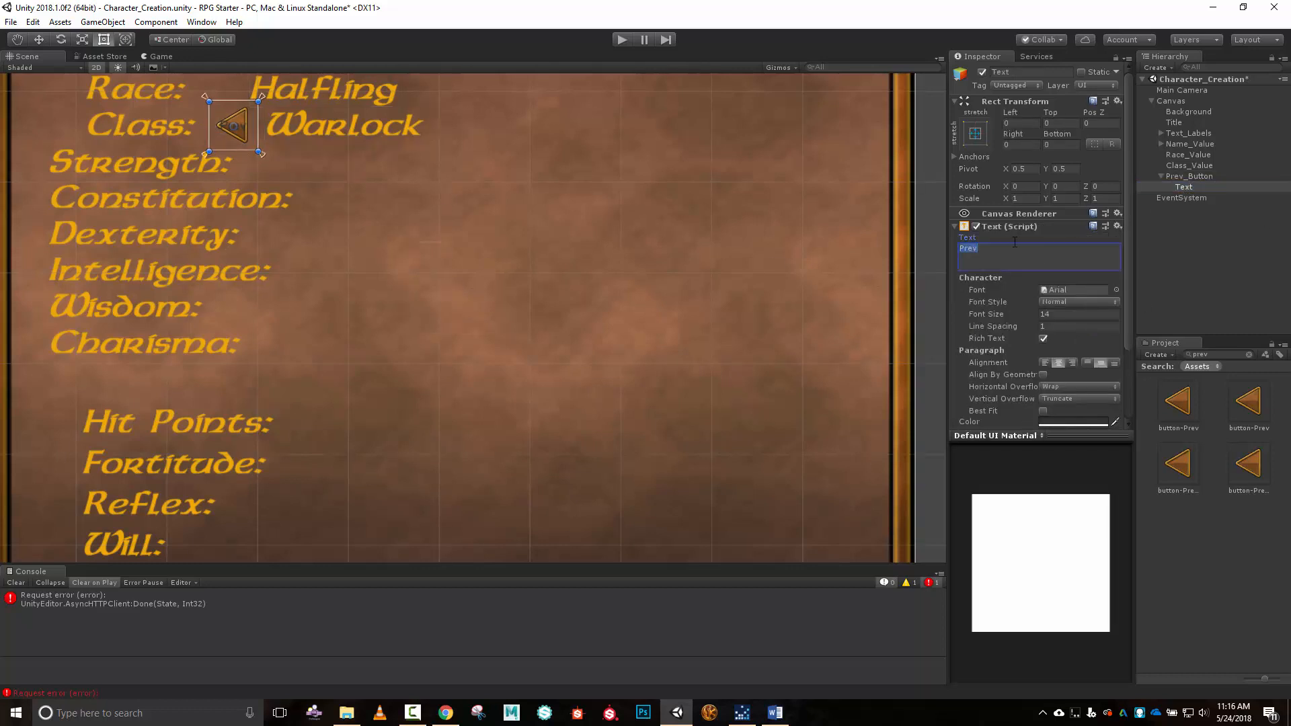
key(BackSpace)
click(1117, 289)
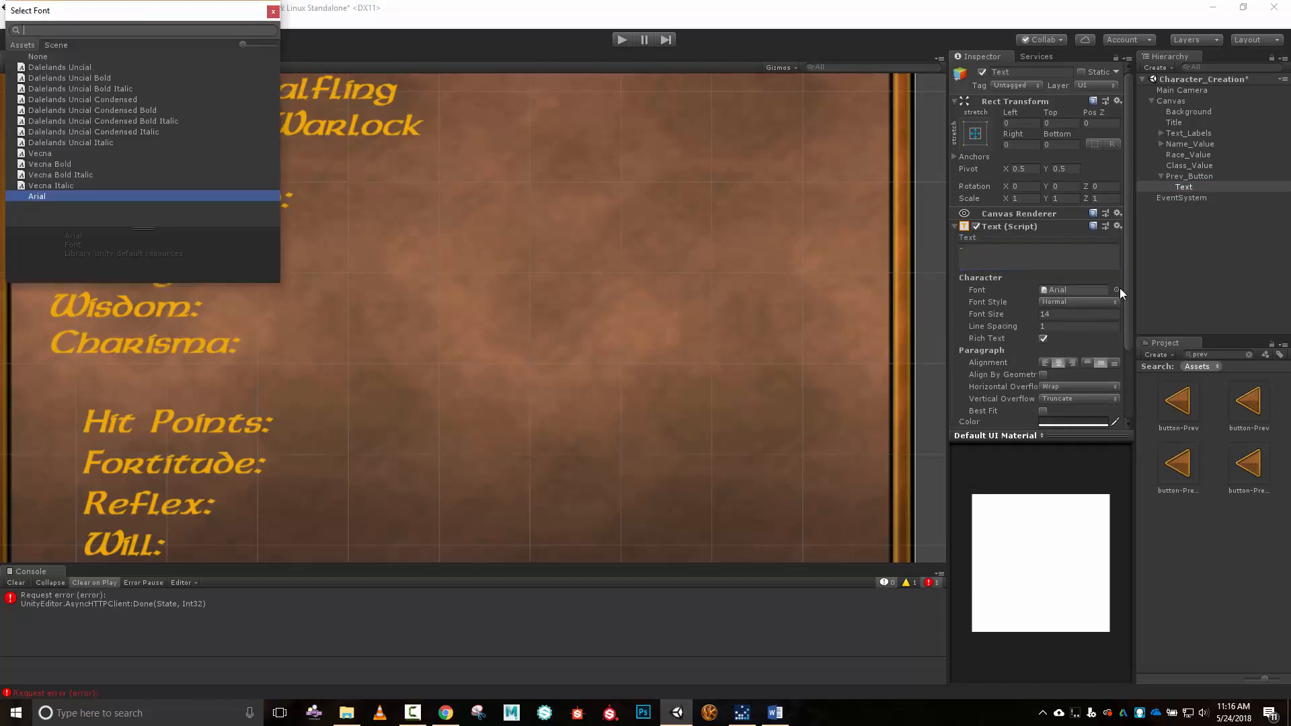
click(42, 66)
click(273, 11)
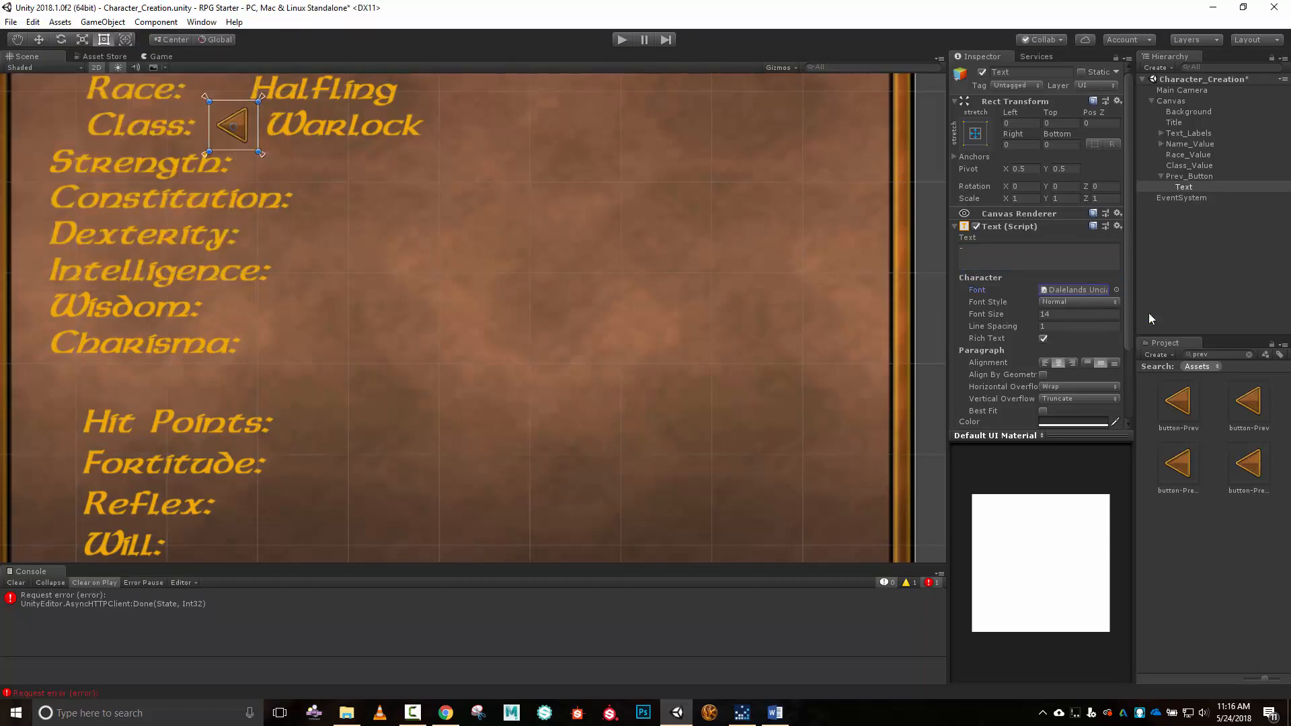
Make the minus label bold, sample its orange color from the Halfling text, and set its font size to 48.
click(1112, 301)
click(1106, 338)
click(370, 90)
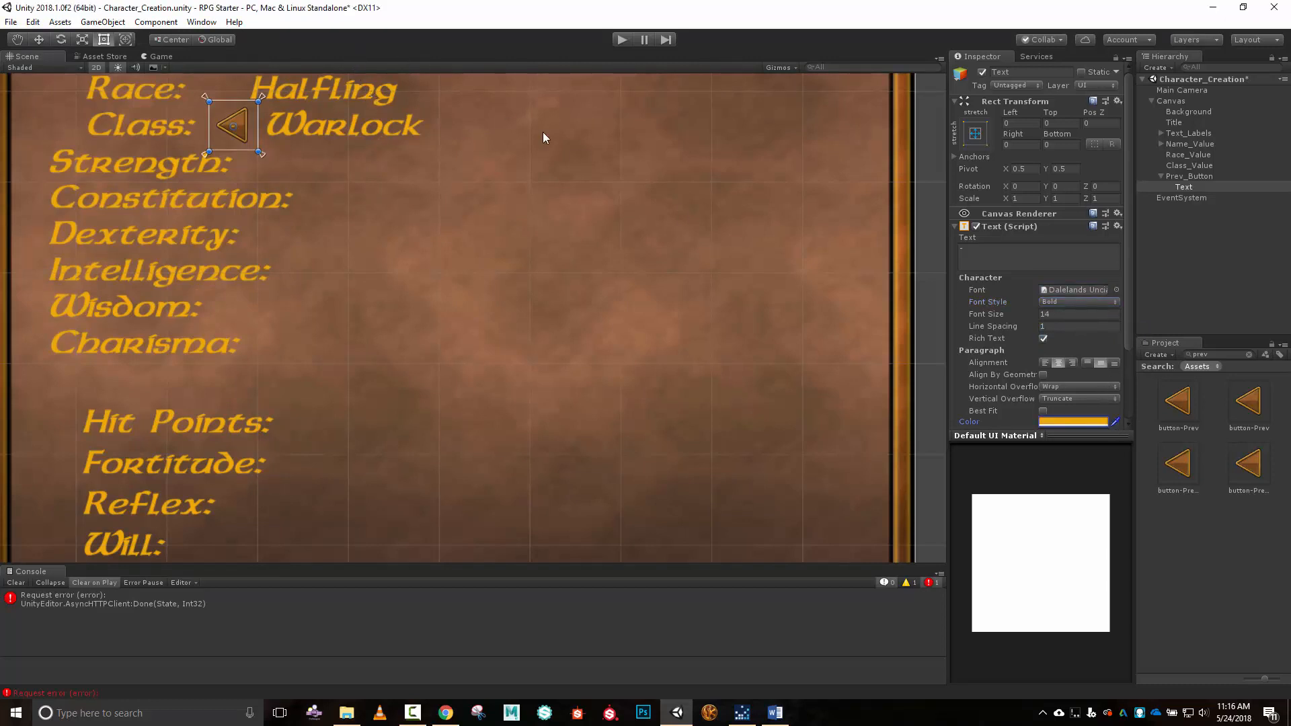
drag(1027, 319, 1049, 314)
Shift the minus label within the arrow button to about Left 2.2, Top -3.6, and clear the console messages.
click(1185, 187)
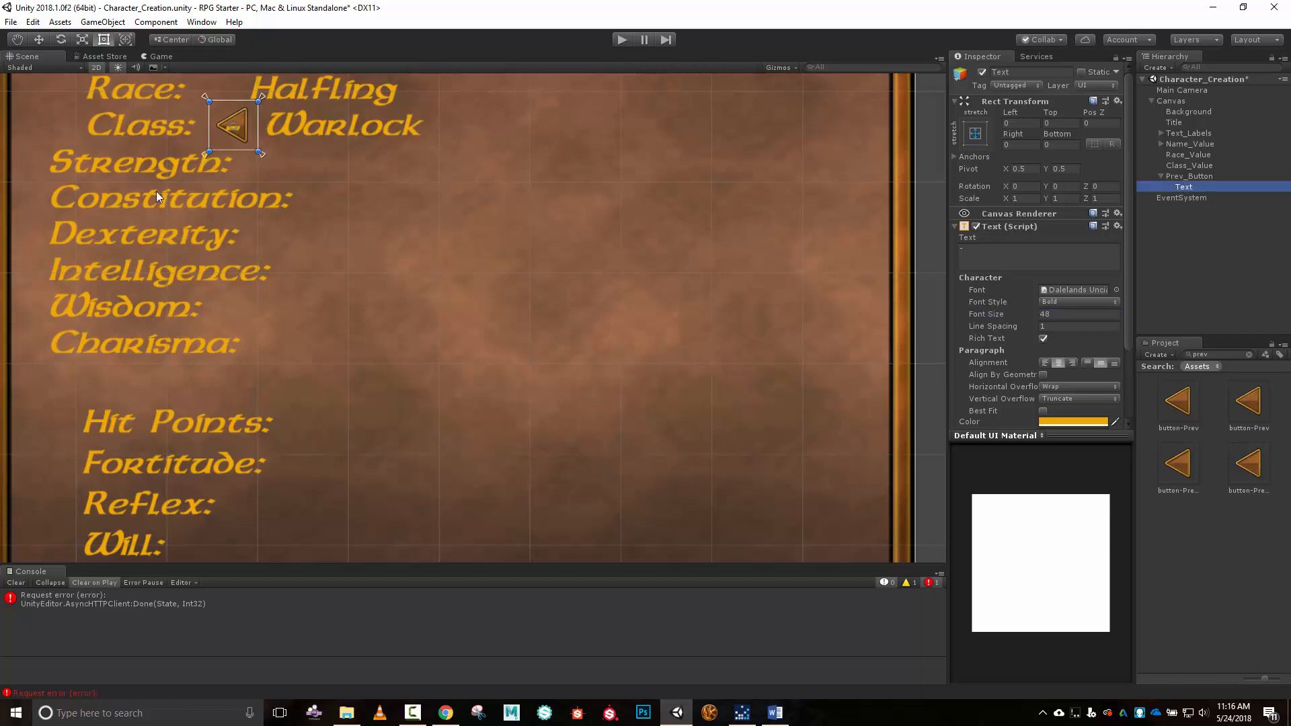
scroll(214, 170, up, 4)
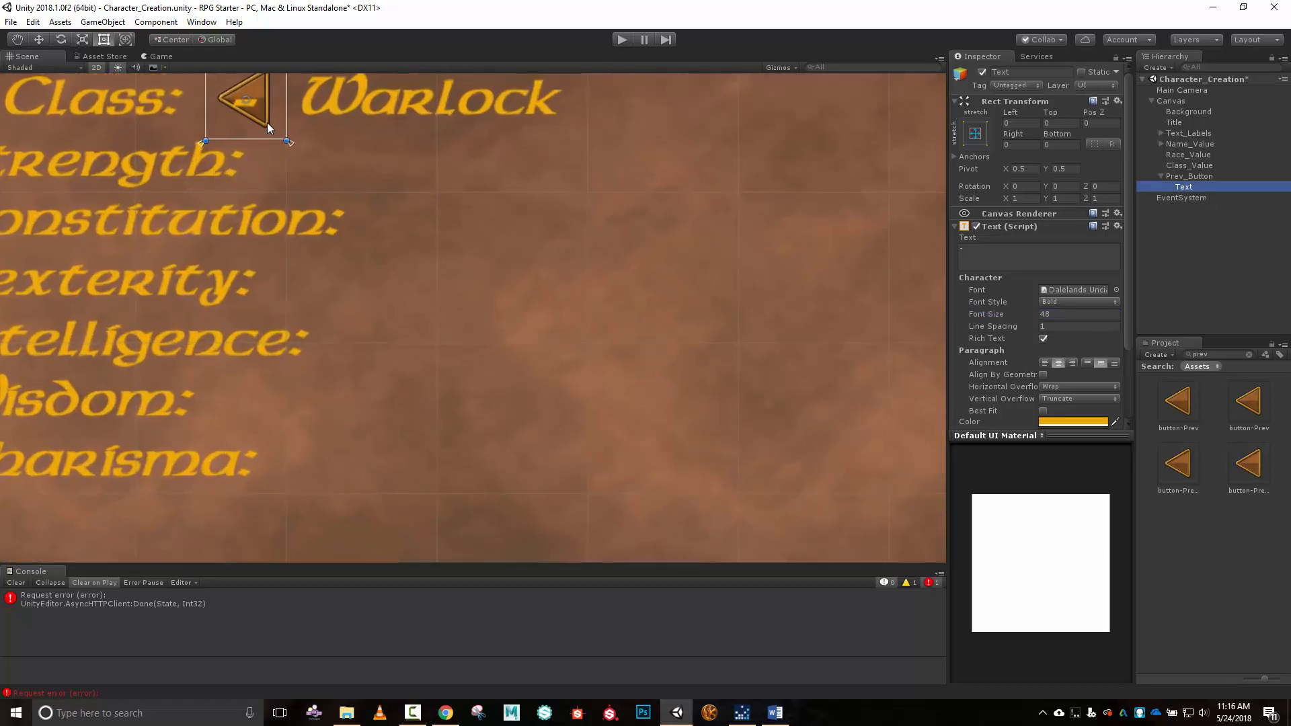
drag(251, 99, 260, 94)
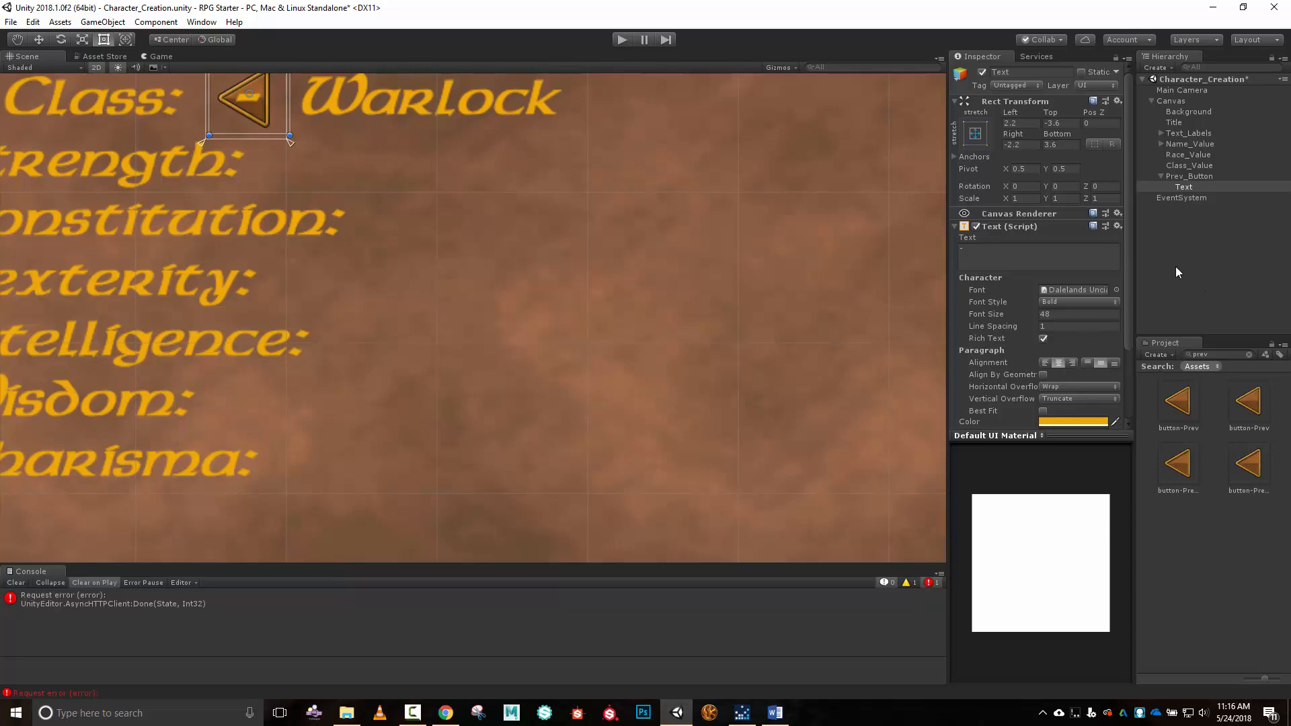
click(17, 583)
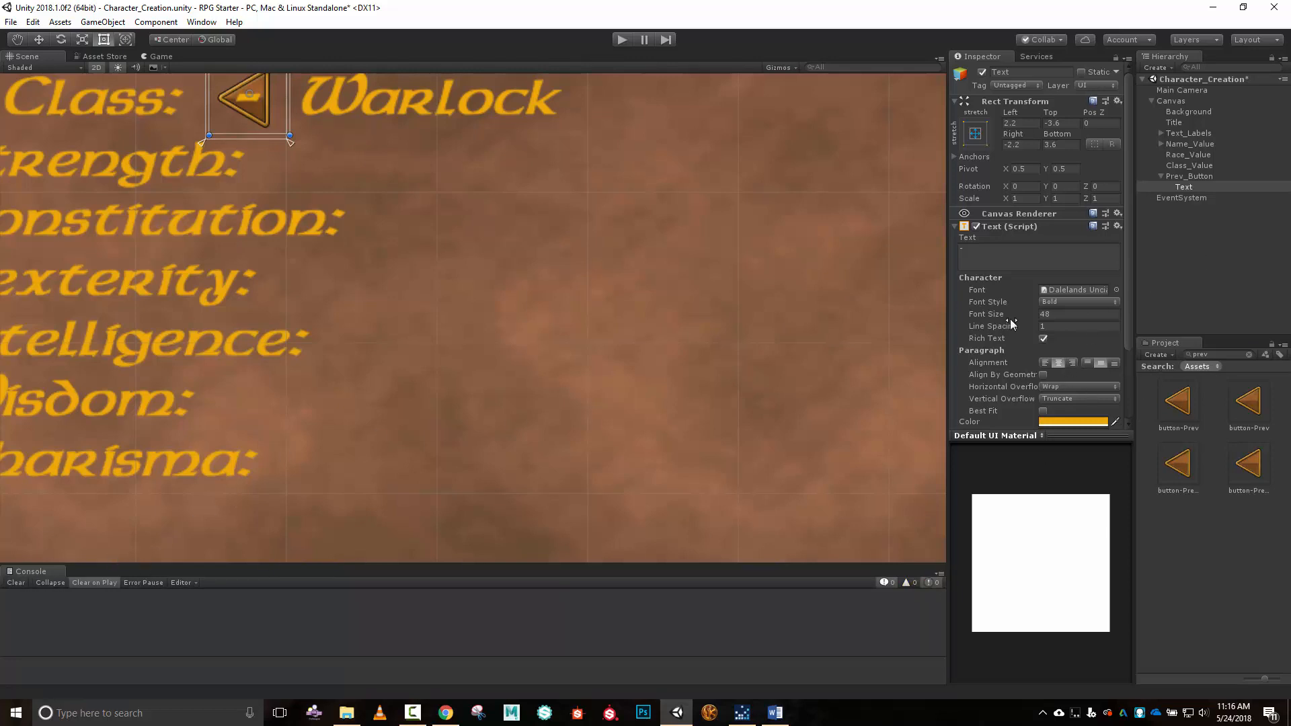
scroll(722, 203, down, 3)
scroll(713, 211, down, 2)
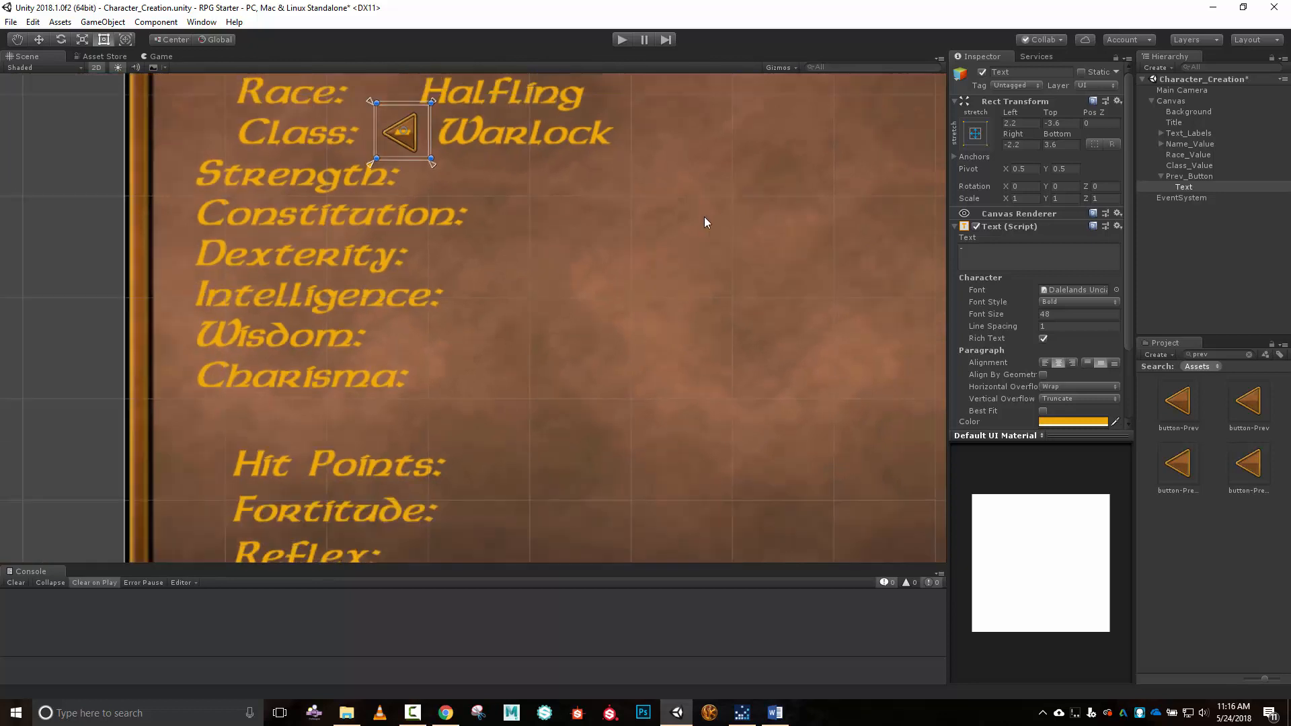
scroll(557, 155, down, 4)
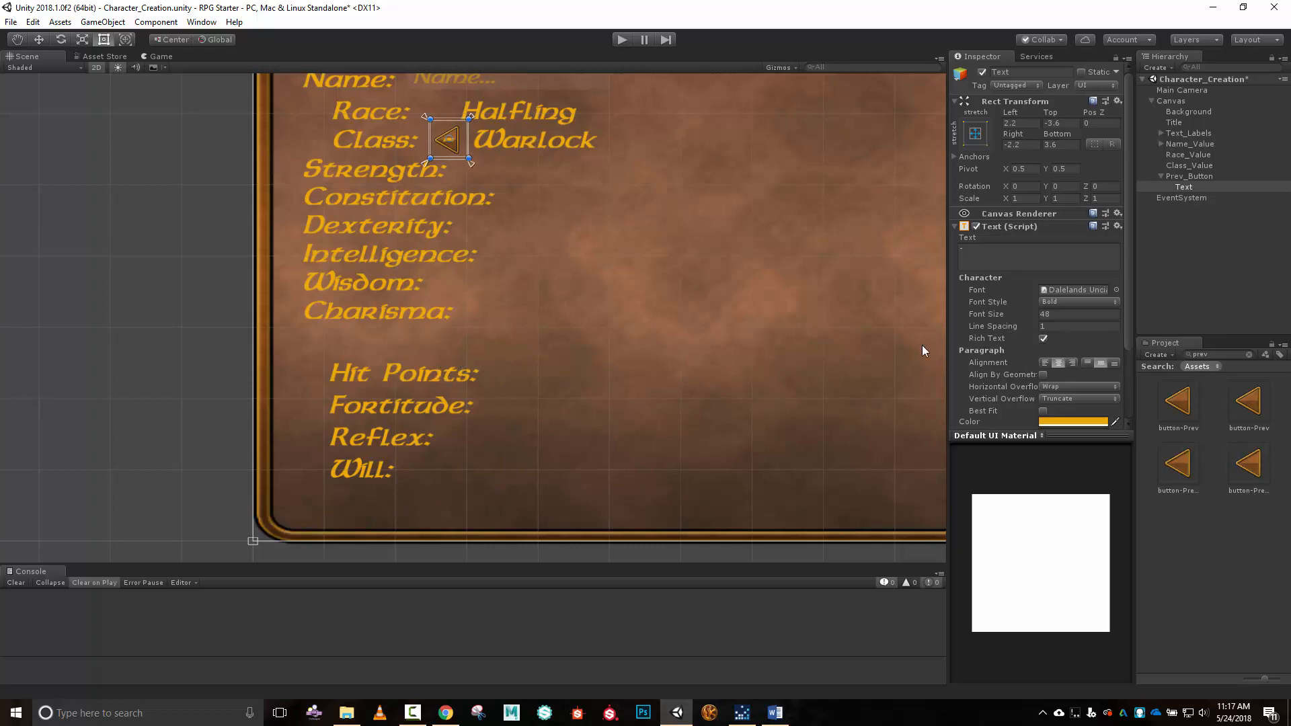
click(423, 712)
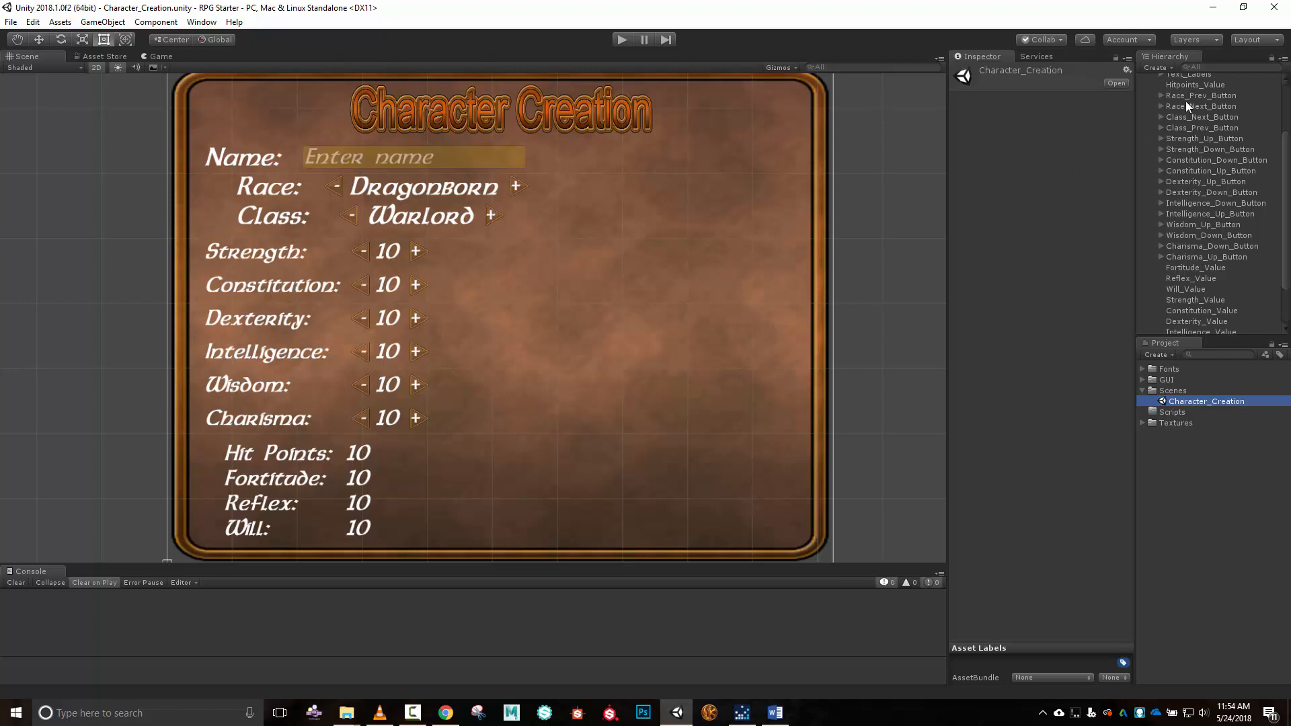
Create an empty object under the Canvas and rename it as Buttons.
scroll(1237, 285, up, 3)
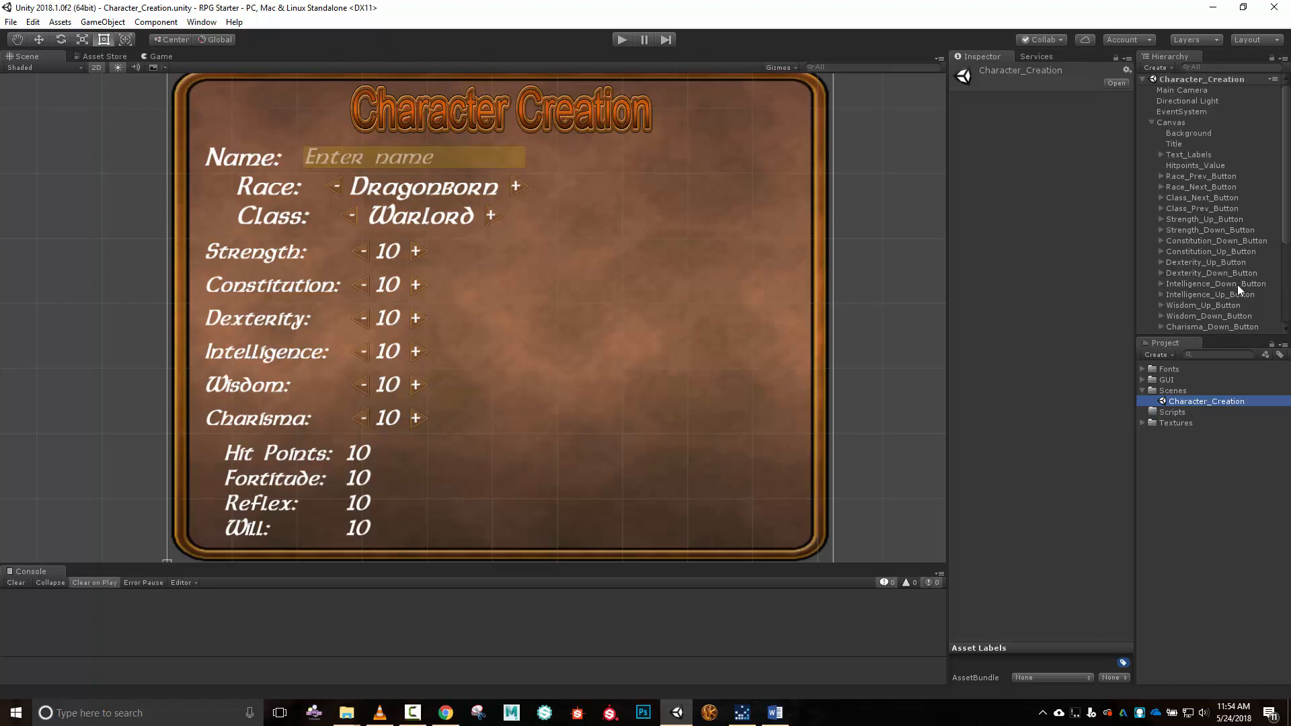
click(1195, 79)
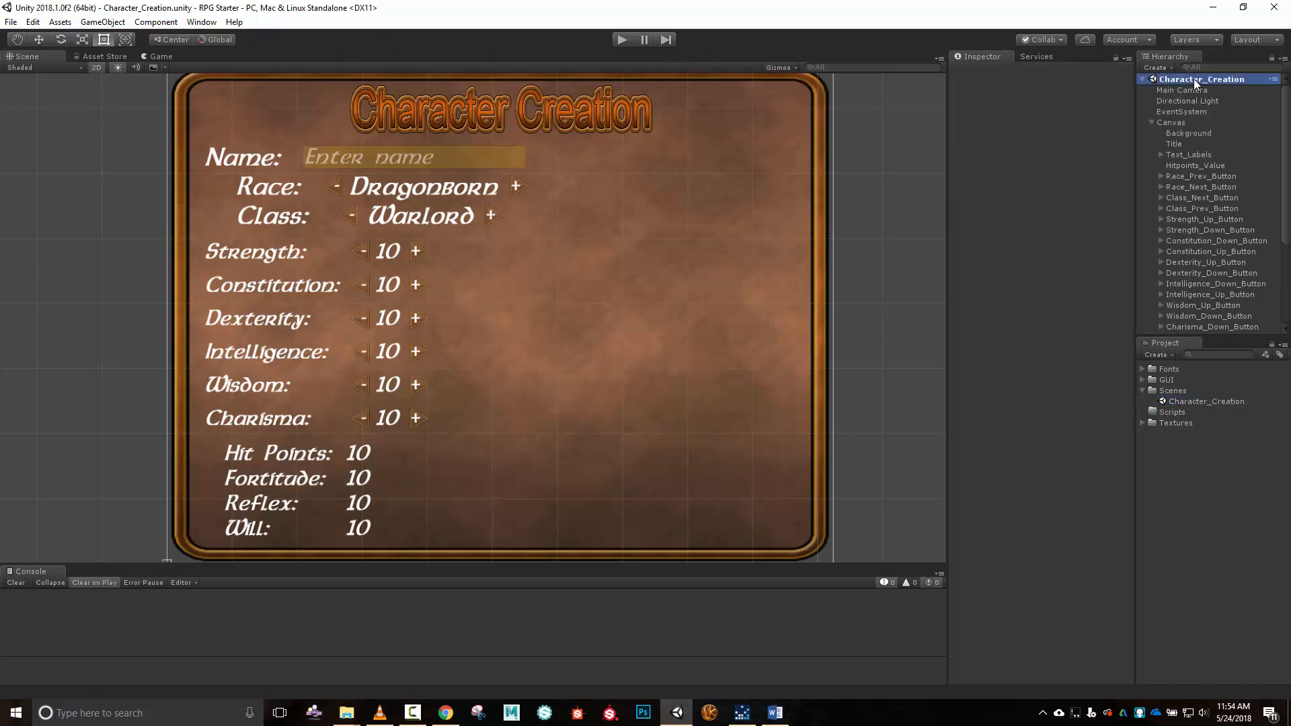
click(1180, 122)
right_click(1180, 123)
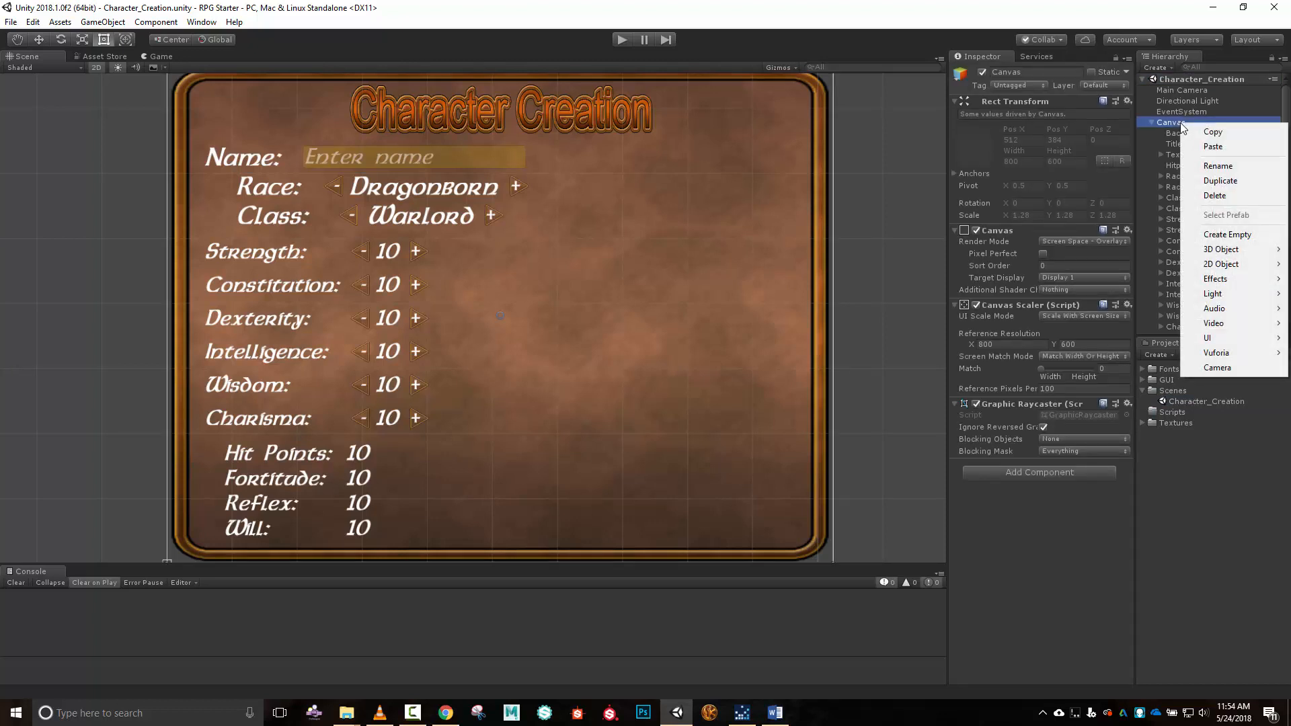
mouse_move(1210, 338)
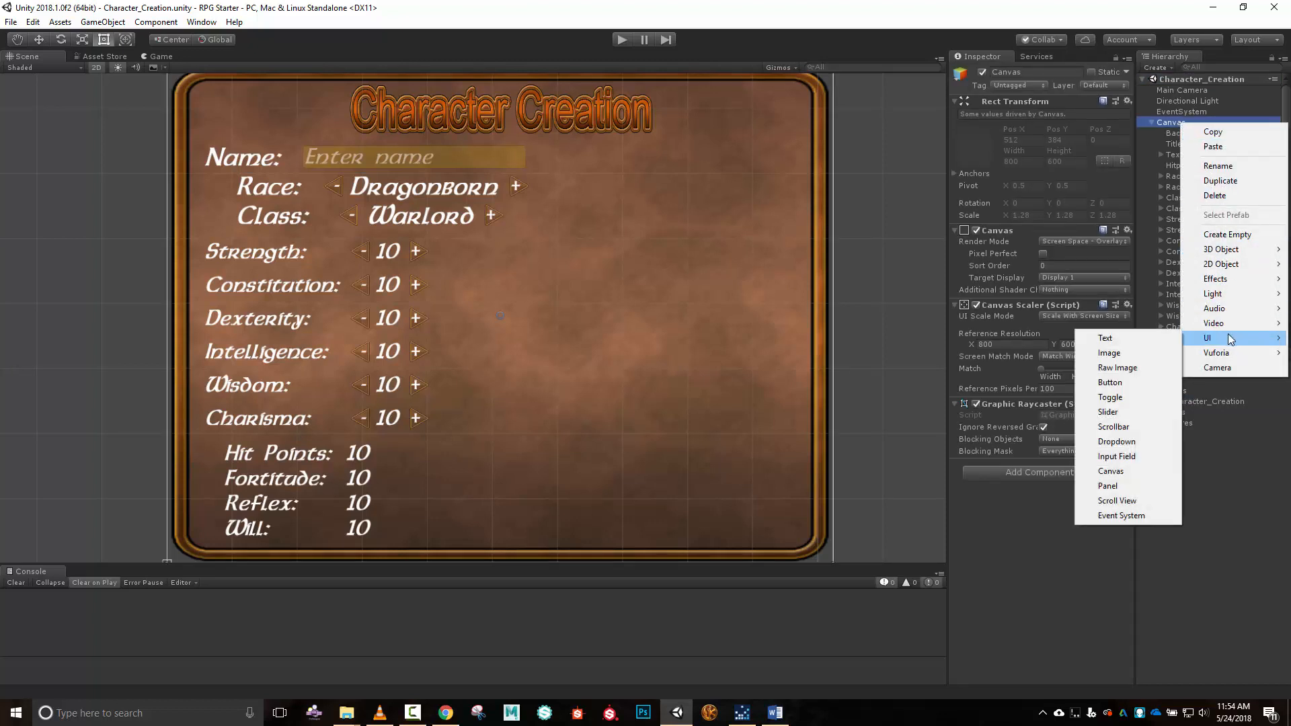
click(1229, 235)
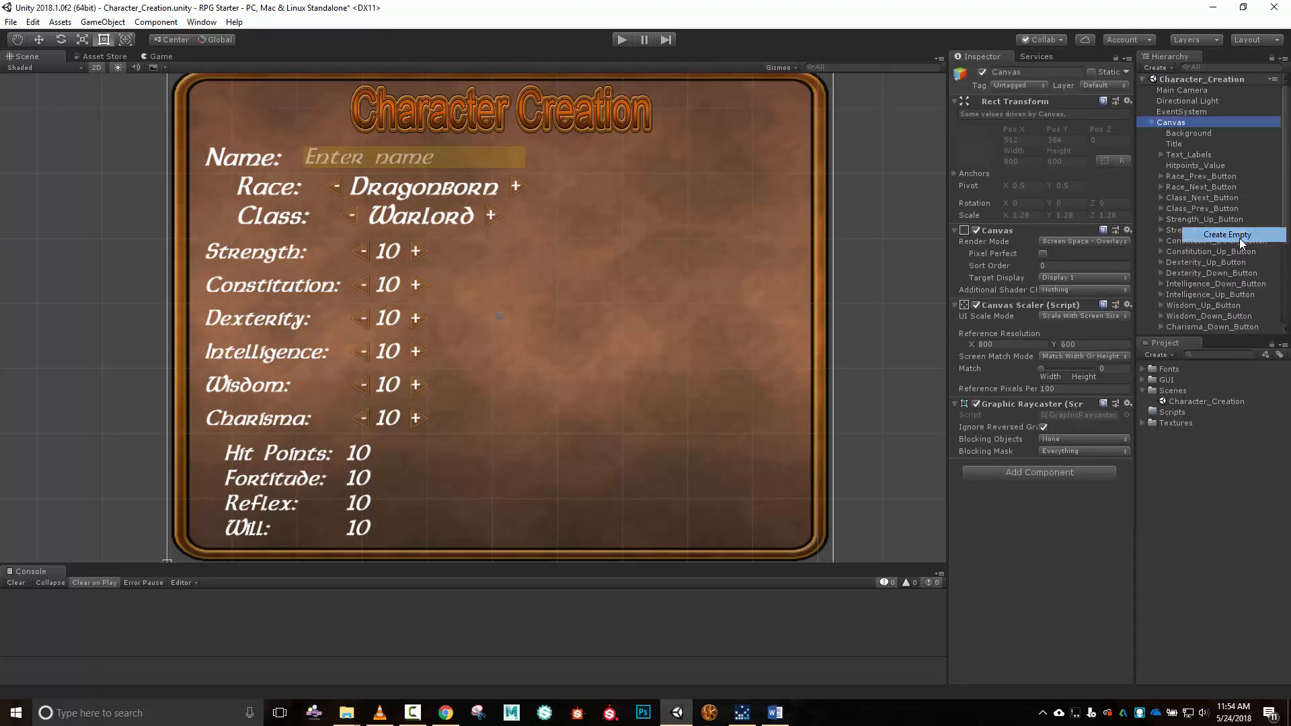
click(1067, 72)
text(But)
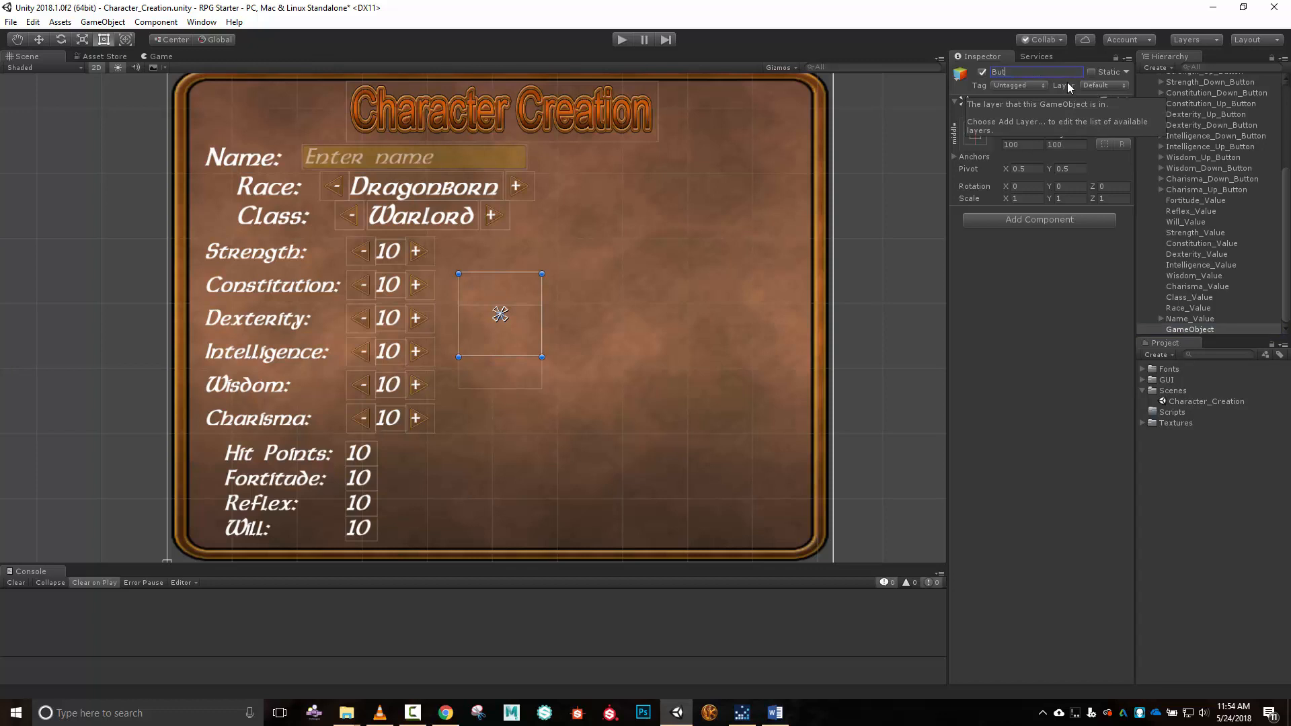
text(tons)
key(Return)
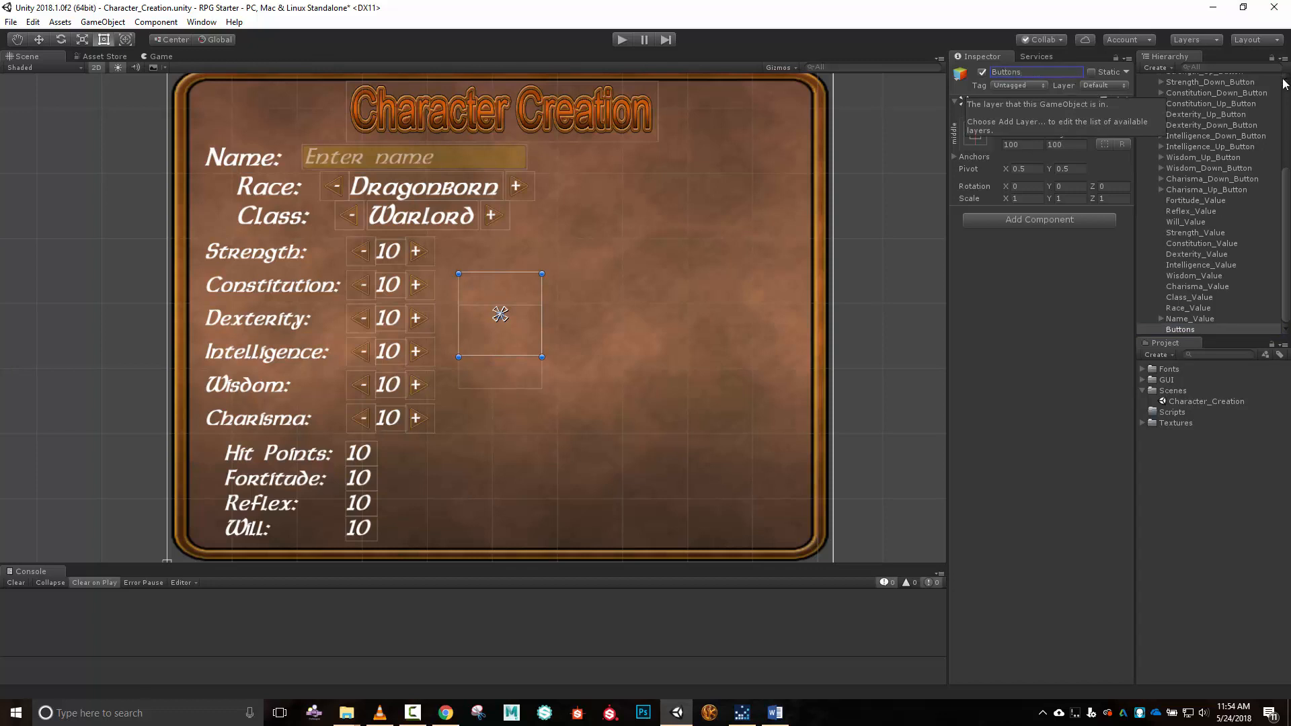
Parent all the buttons from Race_Prev_Button through Charisma_Up_Button under the Buttons object and collapse the group.
click(1241, 190)
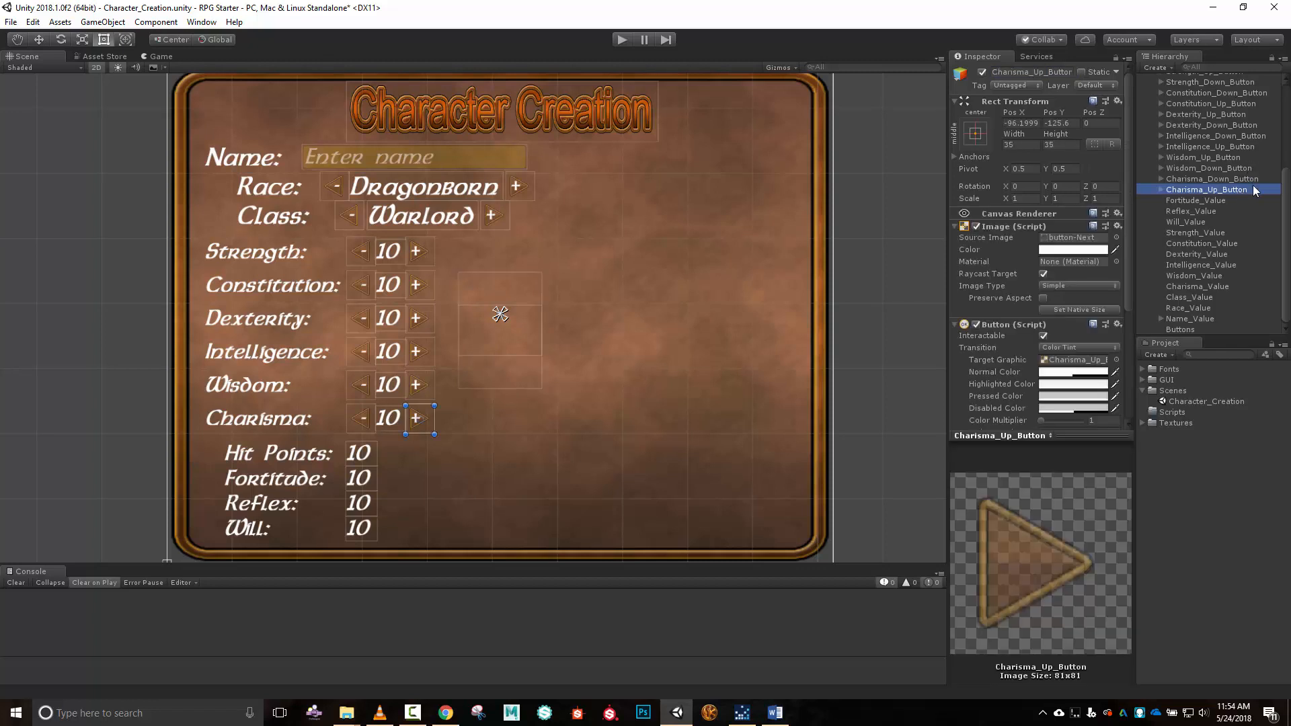
scroll(1251, 188, up, 3)
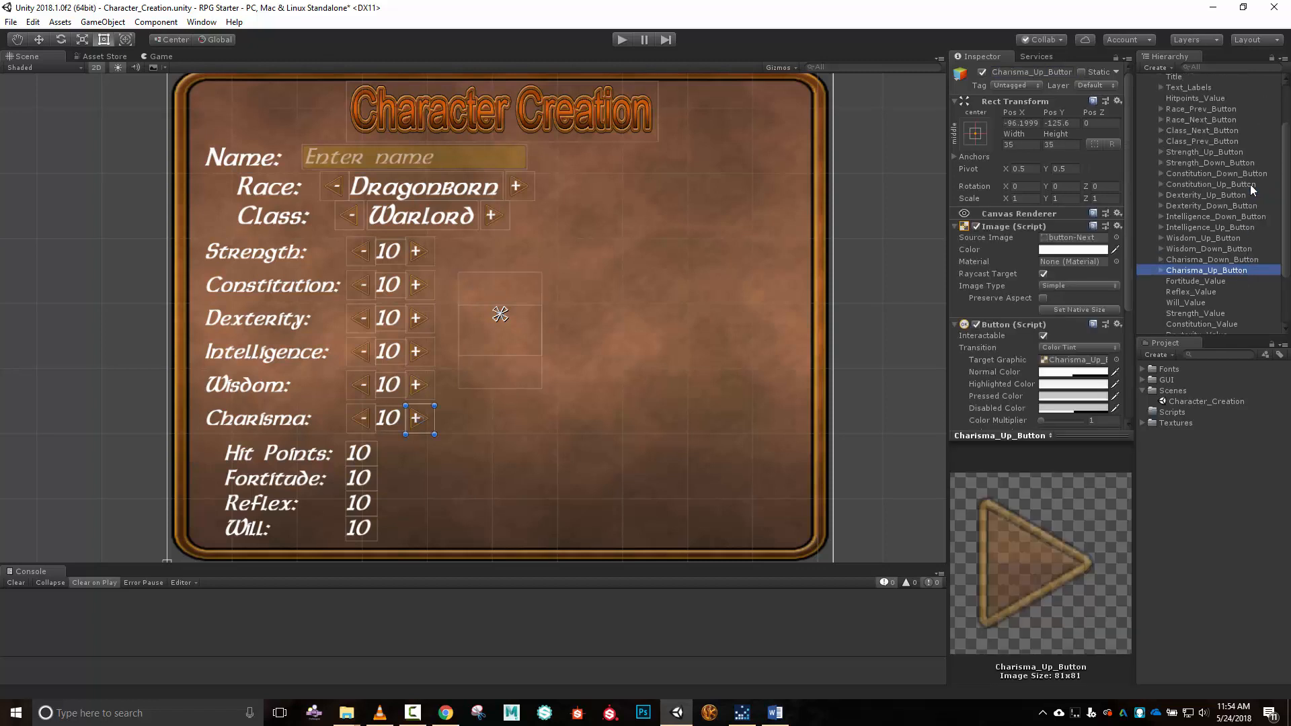
shift+click(1224, 111)
scroll(1254, 174, down, 3)
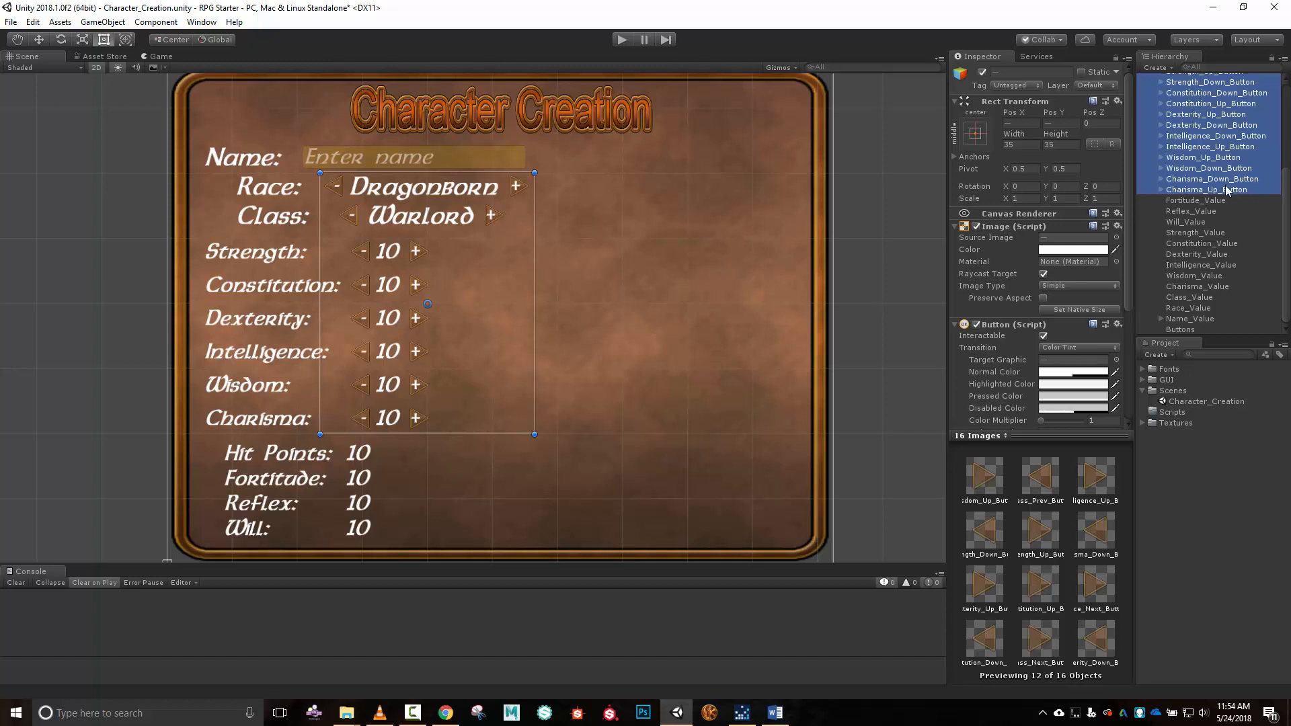
drag(1227, 190, 1195, 330)
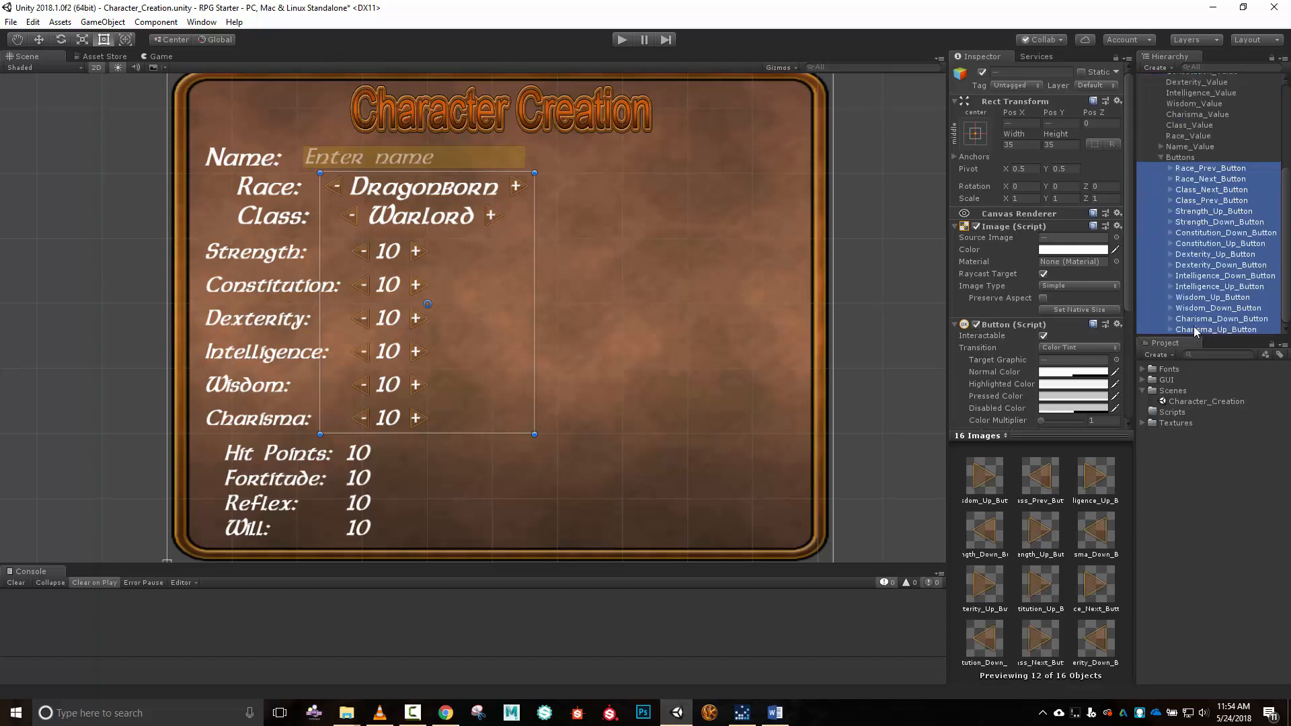
click(1162, 158)
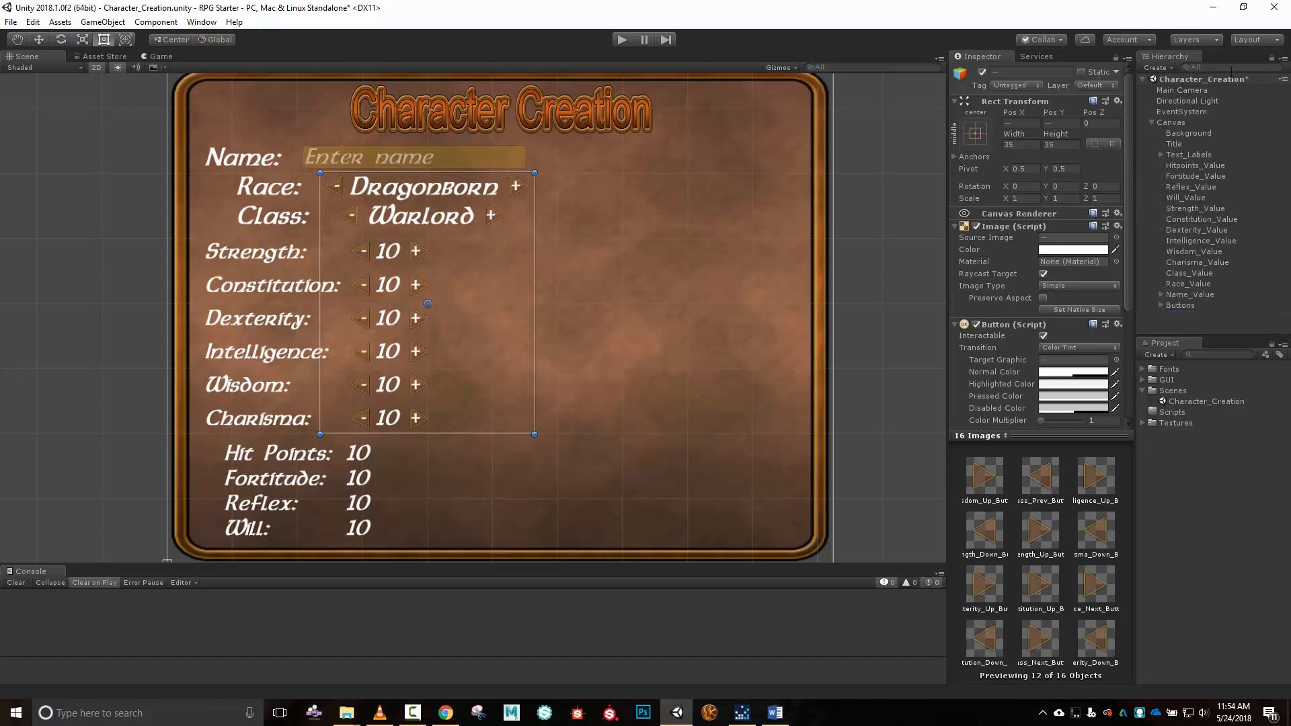
Create an empty object under the Canvas and rename it as Values.
click(1183, 122)
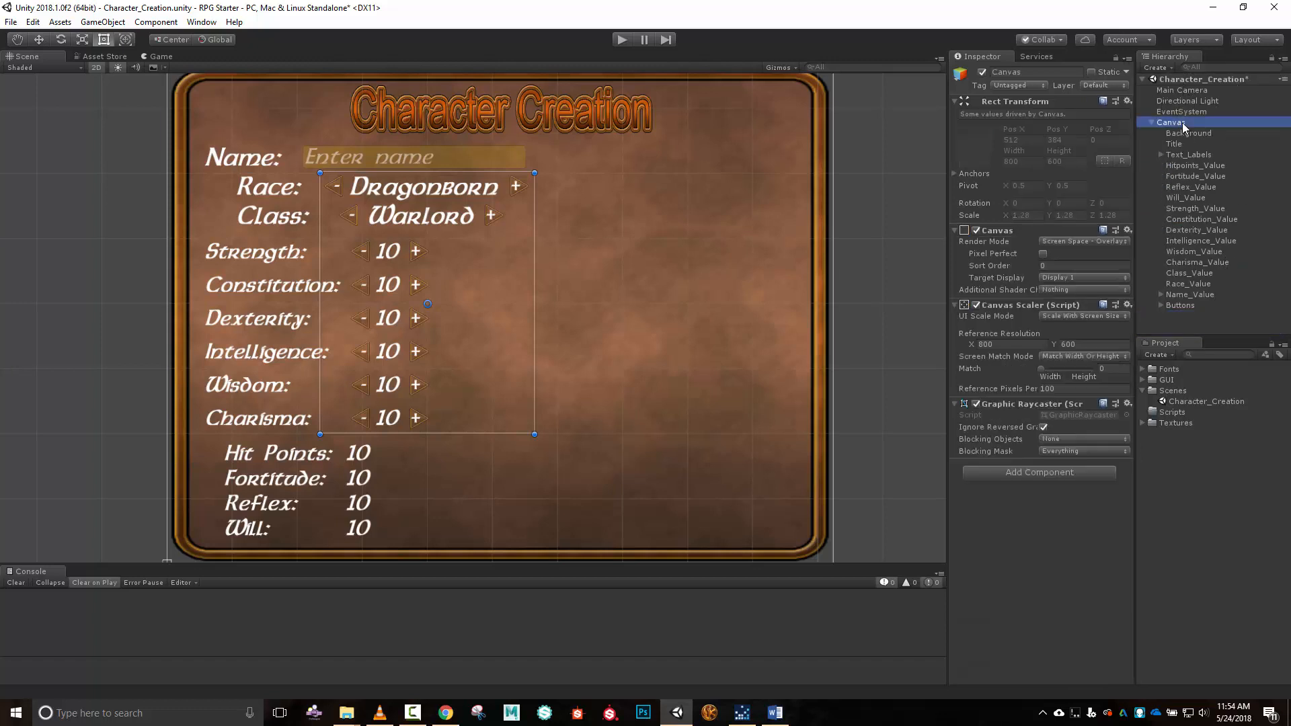
right_click(1182, 122)
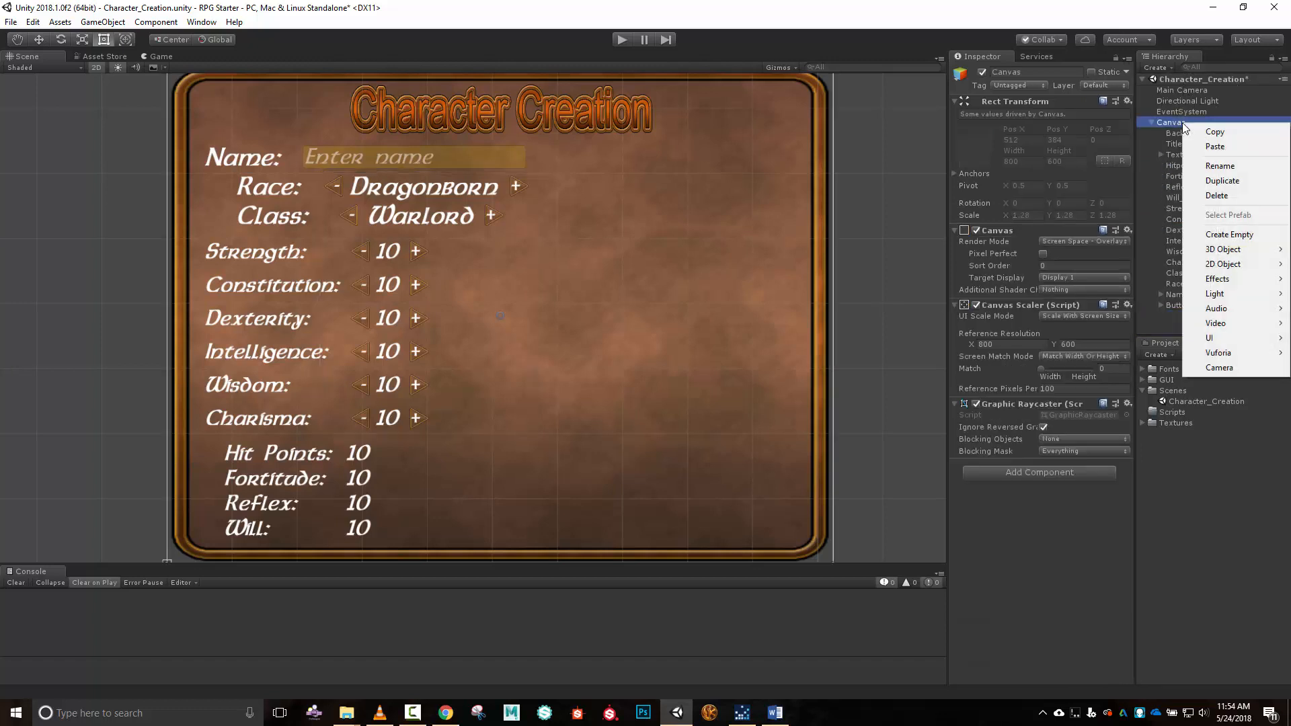
click(1249, 233)
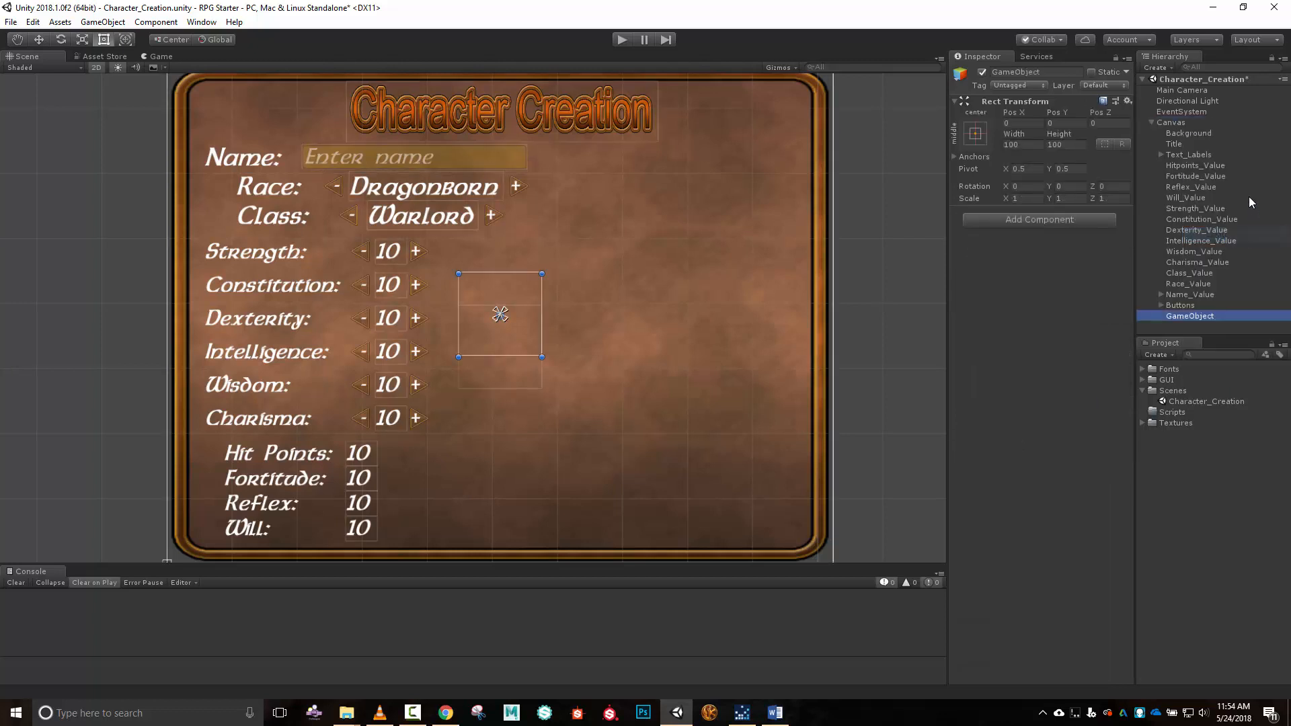
click(1063, 72)
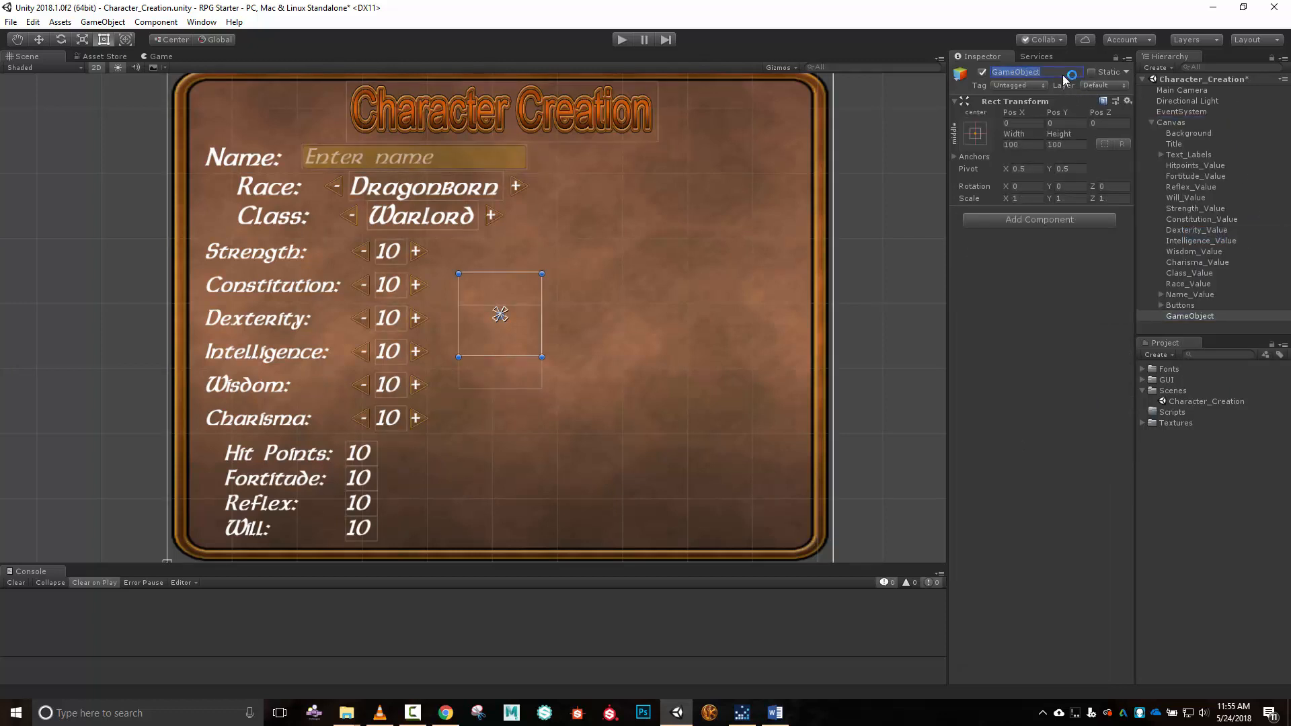
text(Values)
key(Return)
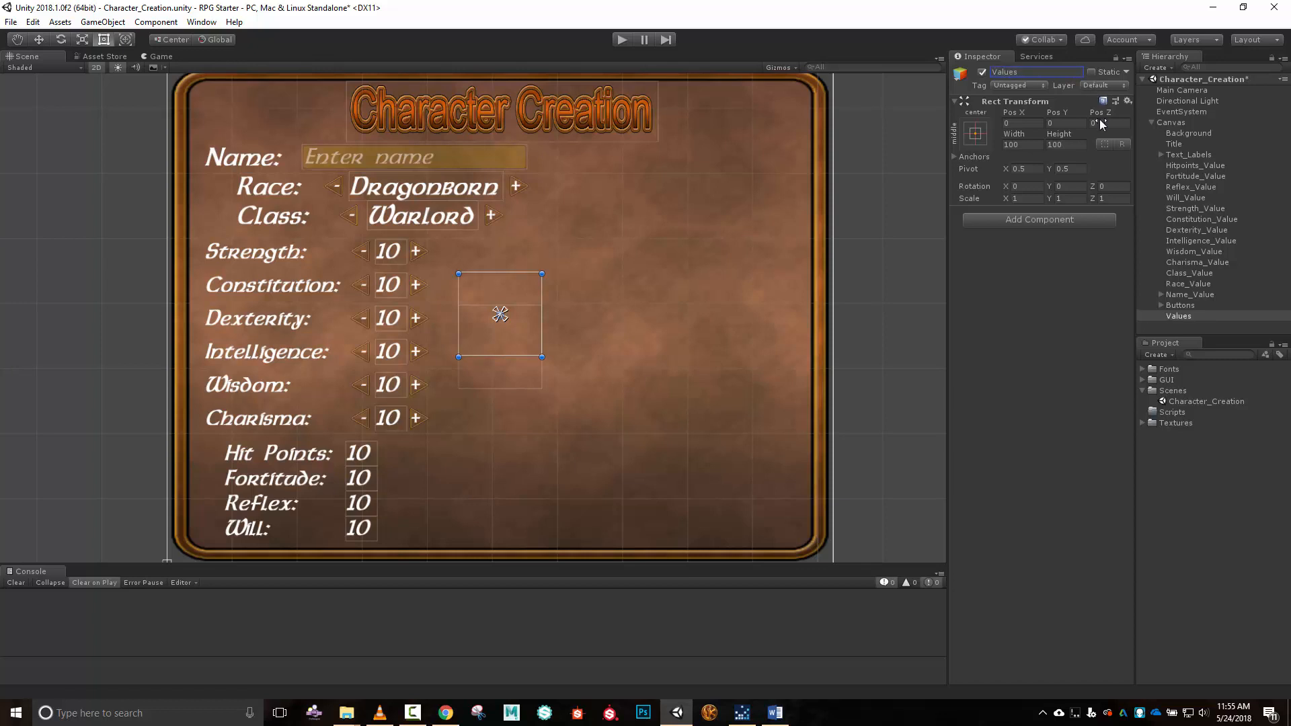
Parent the objects from Hitpoints_Value through Race_Value under the Values object and collapse the group.
click(1214, 168)
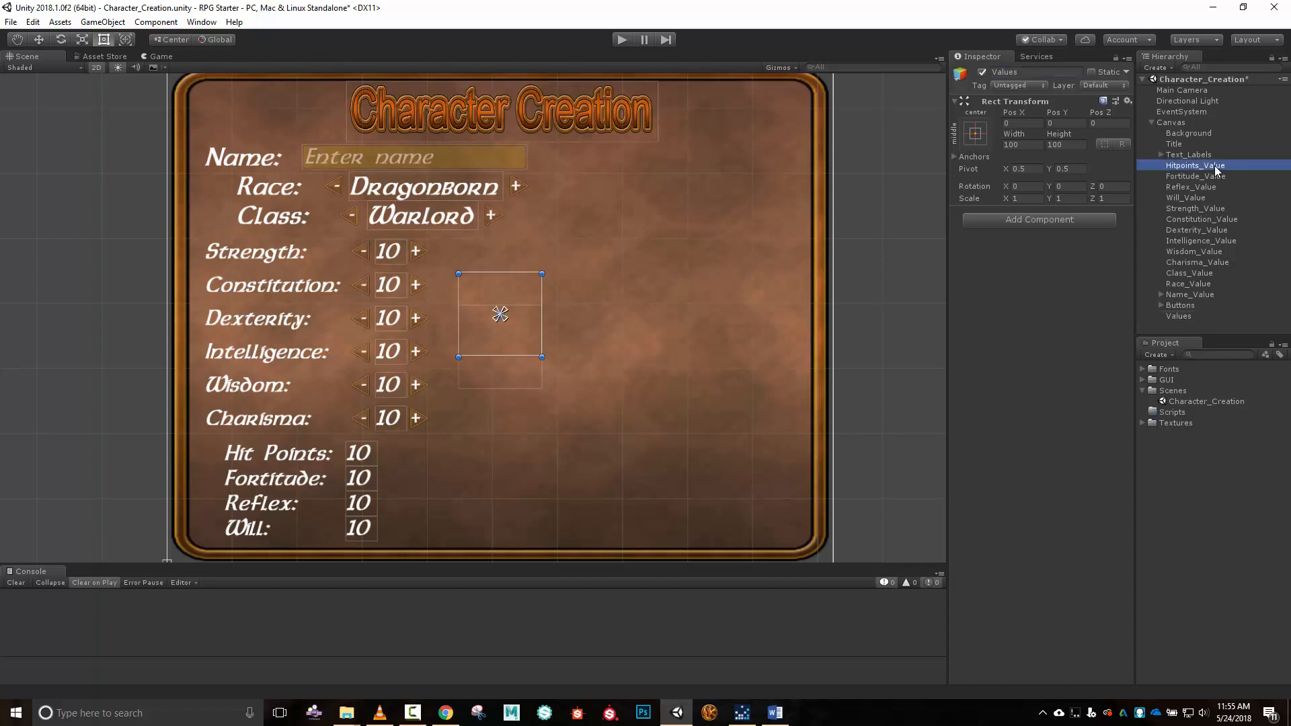
shift+click(1206, 287)
drag(1206, 290, 1177, 316)
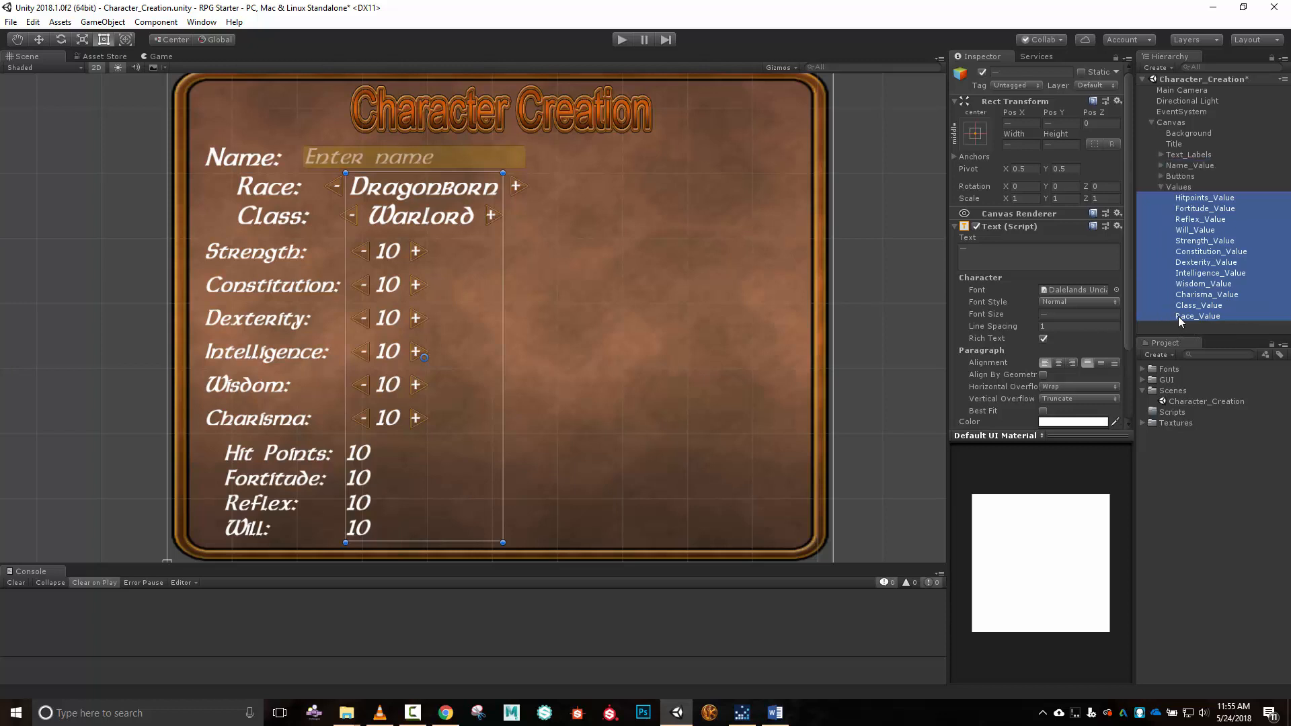
click(1160, 187)
Review the Canvas children one by one, from Background and Title through Text_Labels, Name_Value, Buttons and Values.
double_click(1186, 133)
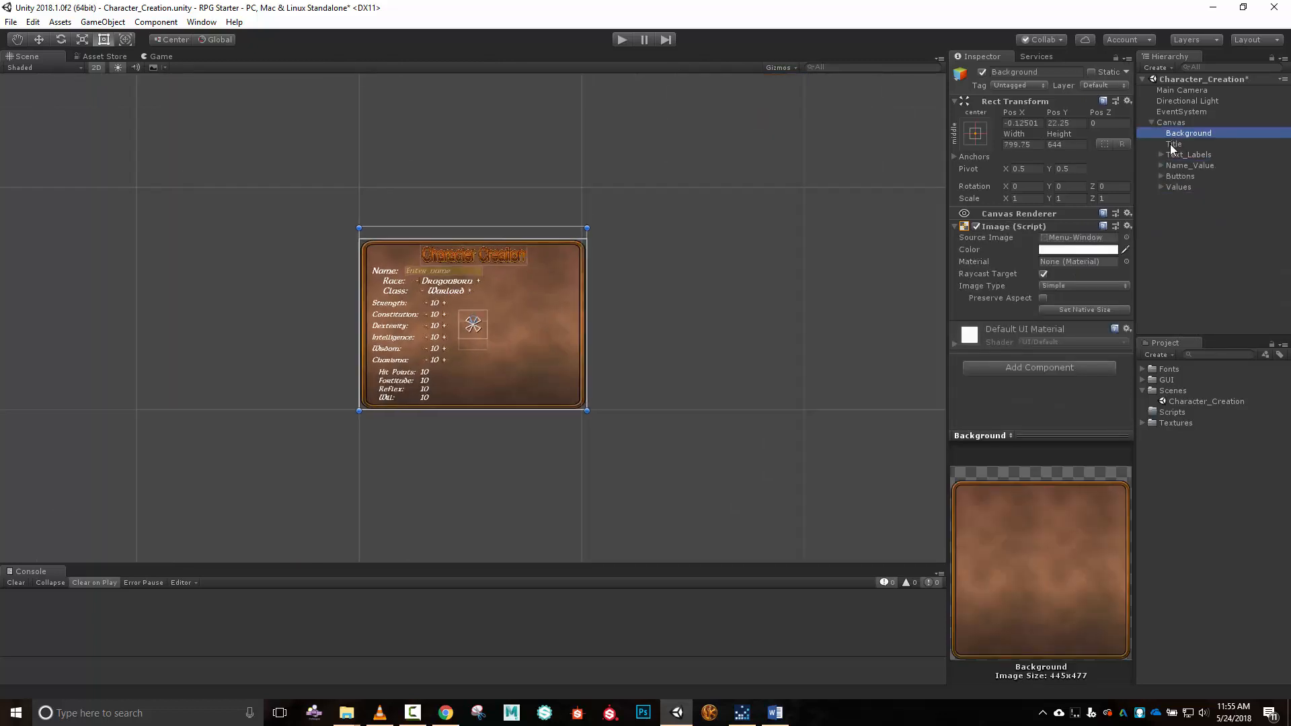
click(1172, 144)
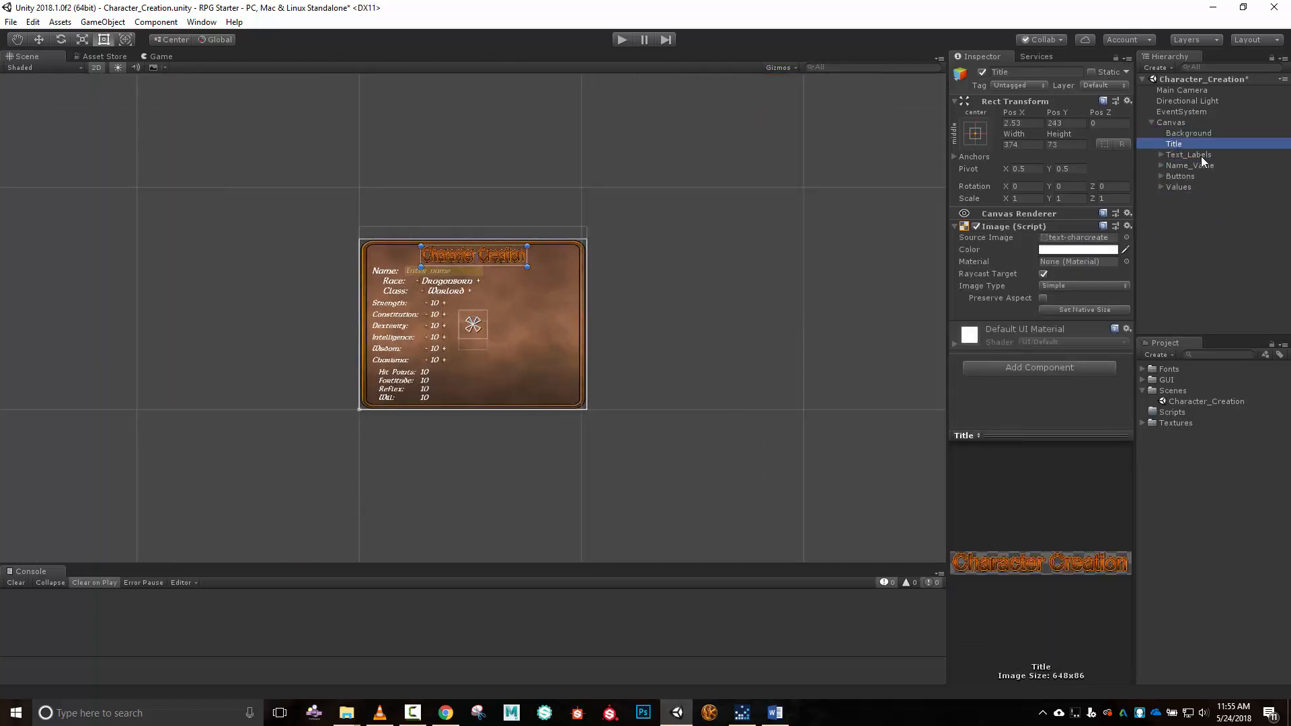
click(1200, 156)
click(1205, 166)
click(1187, 176)
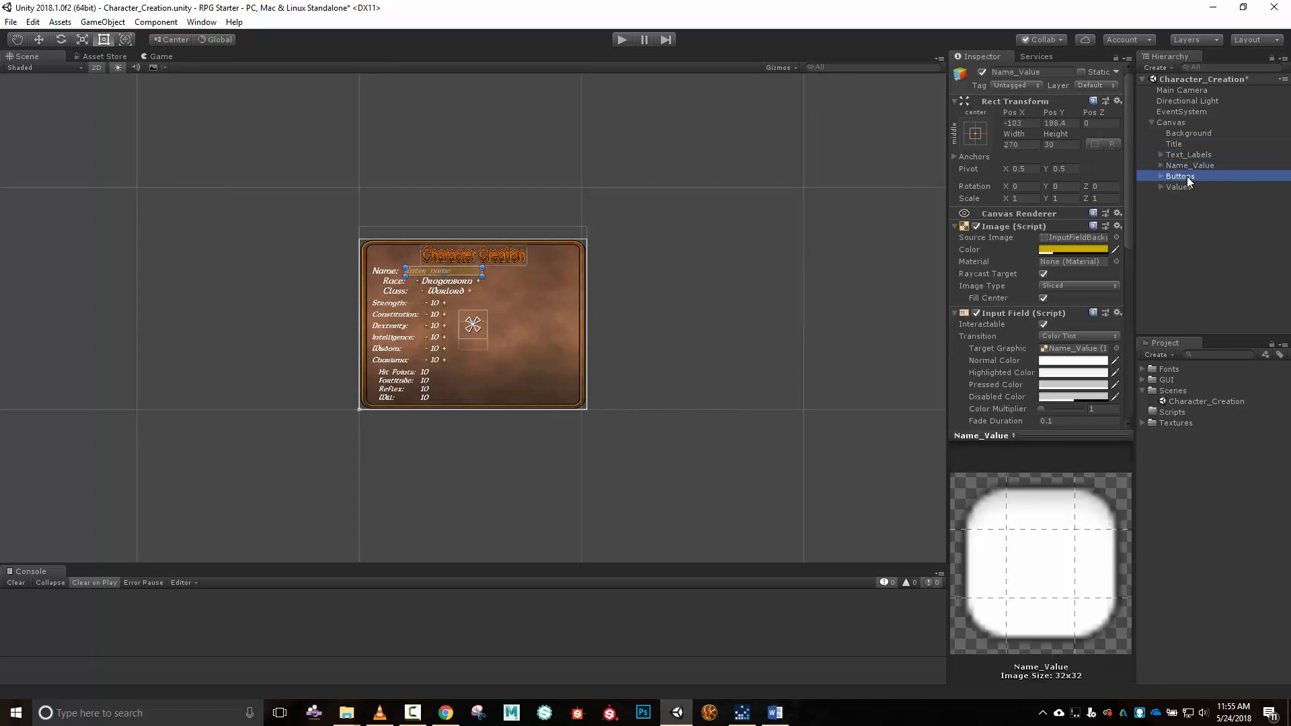
click(1180, 188)
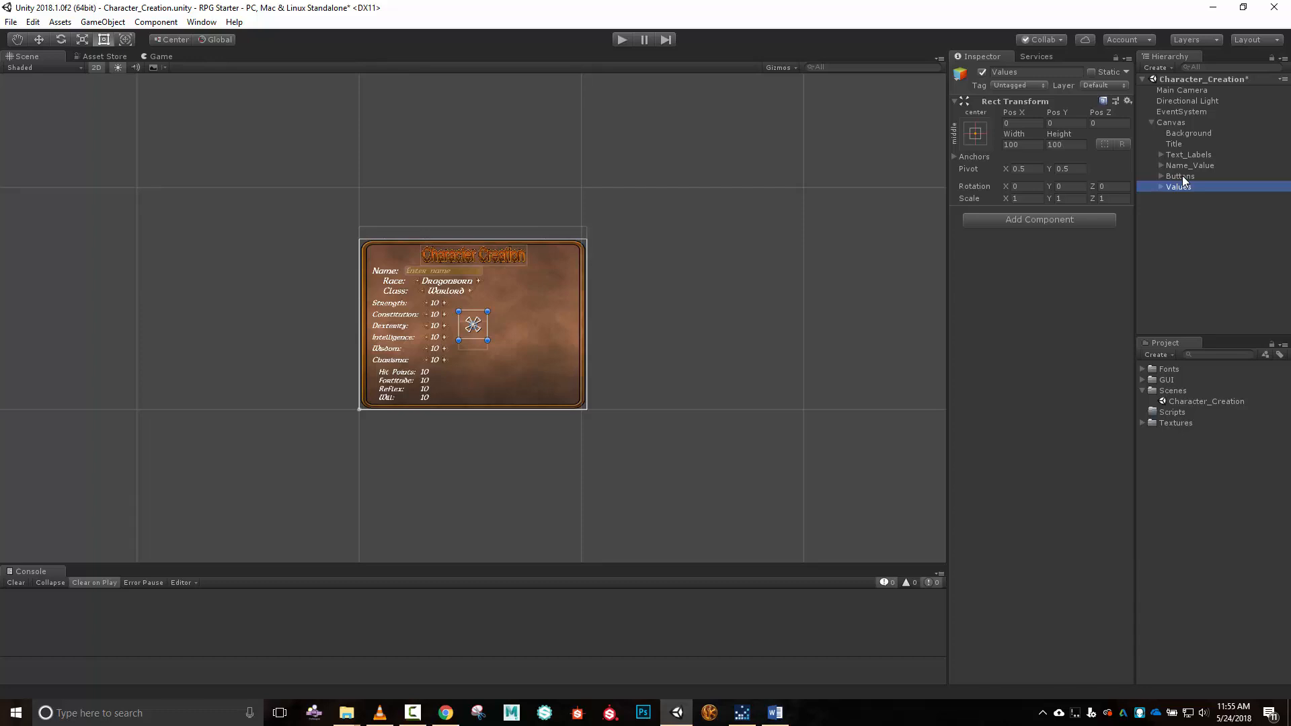
scroll(555, 445, up, 5)
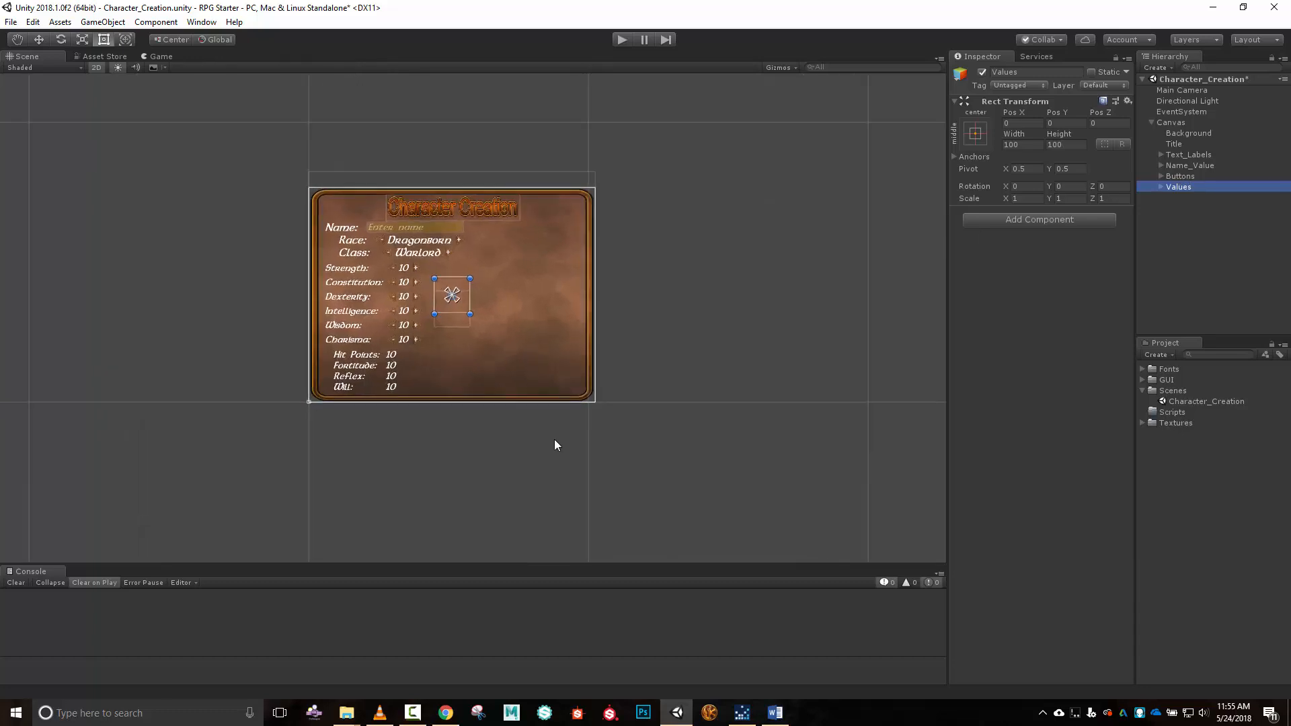
middle_drag(664, 342, 782, 362)
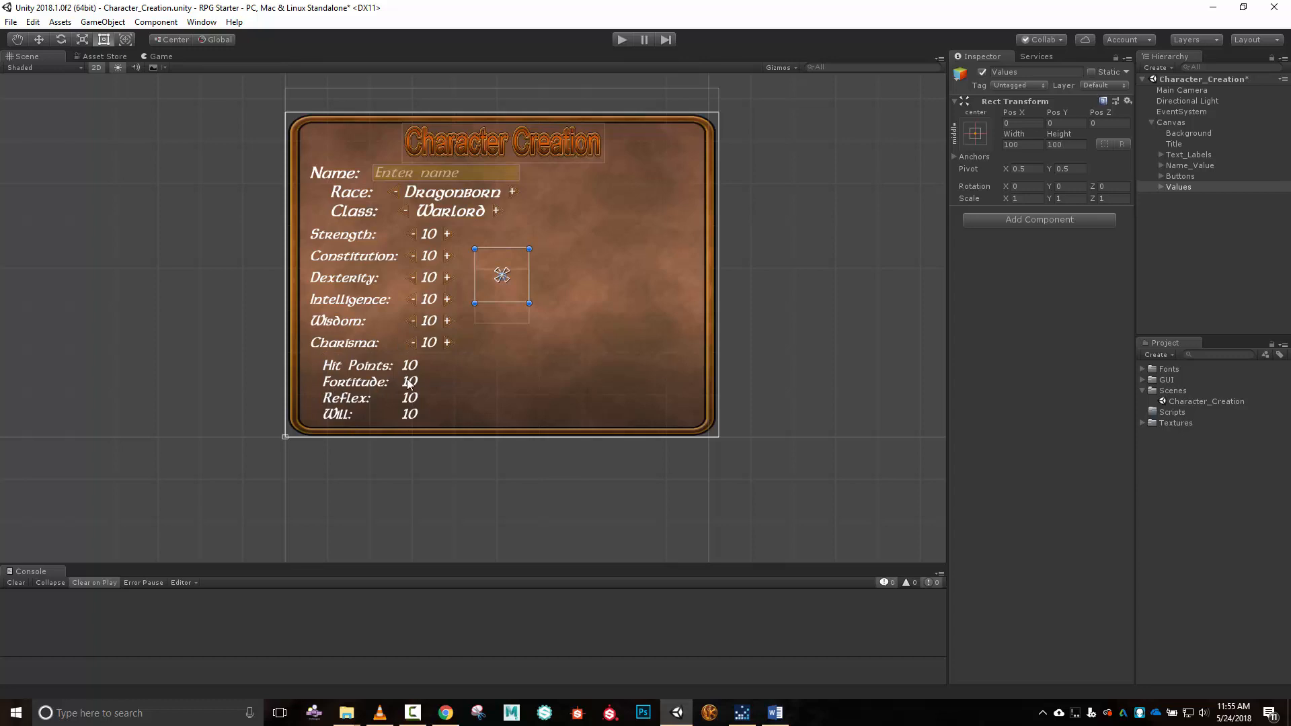
Duplicate the Background image and rename the copy as Defense_Border.
click(1187, 135)
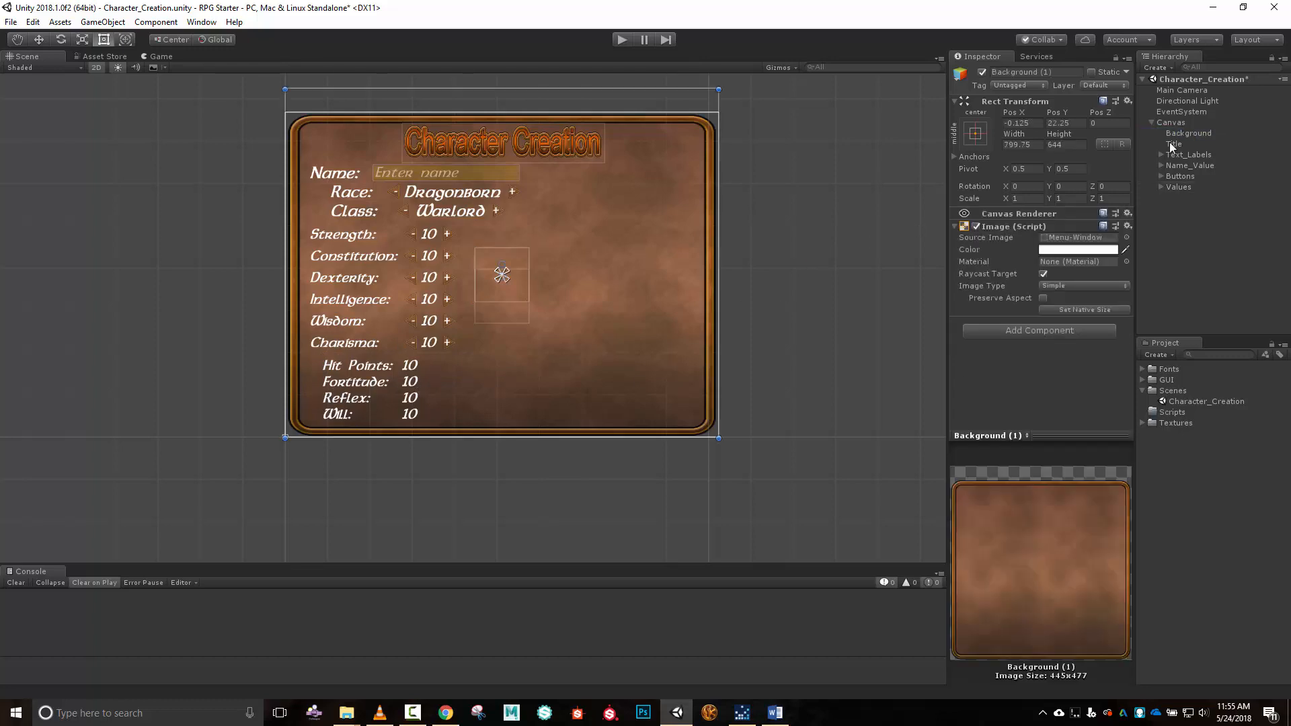
key(ctrl+d)
click(1076, 71)
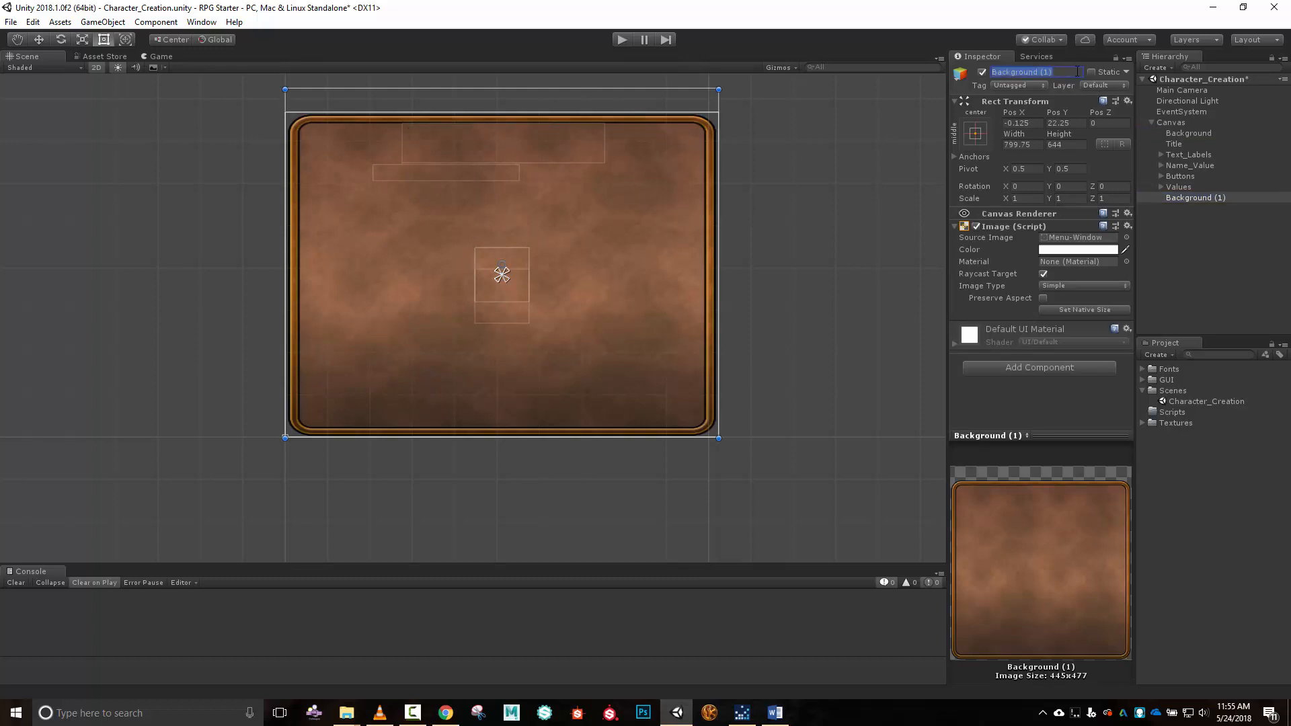
text(Defense_Box)
key(BackSpace)
key(BackSpace)
text(order)
key(Return)
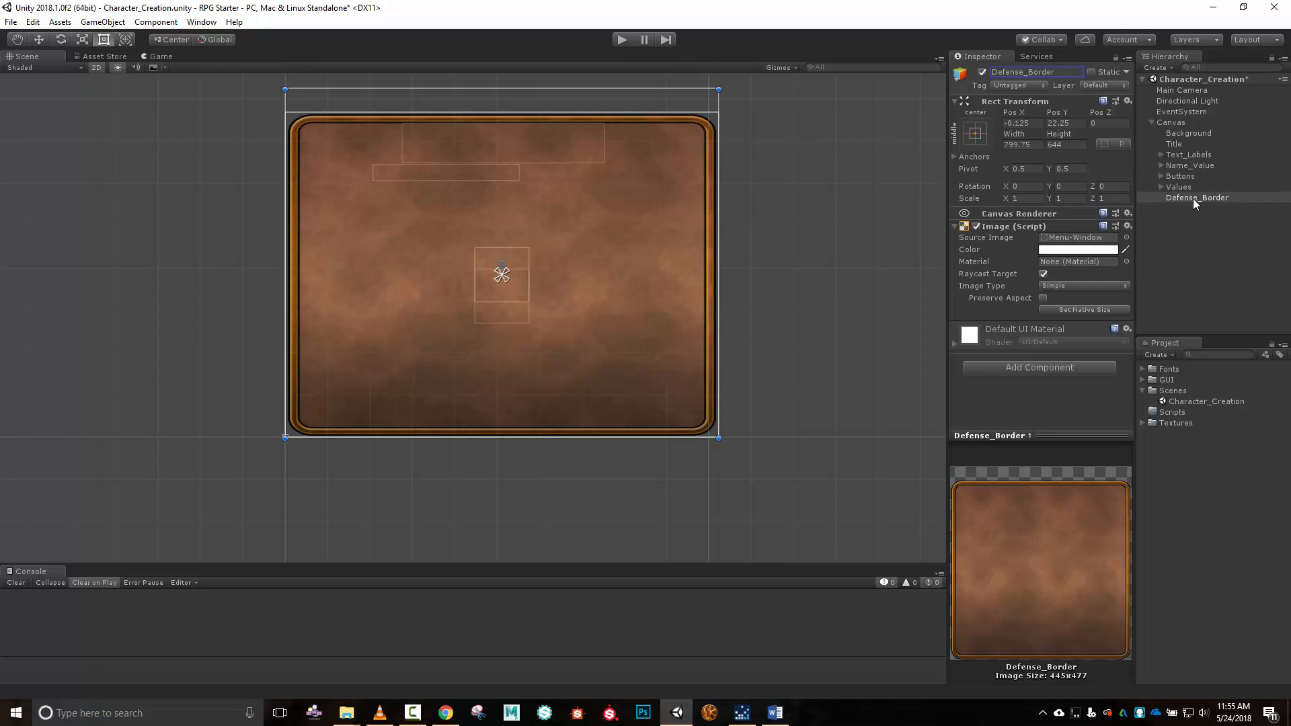
Place Defense_Border between Title and Text_Labels and resize it to about 229.8 by 142.5 around the Hit Points to Will rows.
drag(1194, 202, 1190, 153)
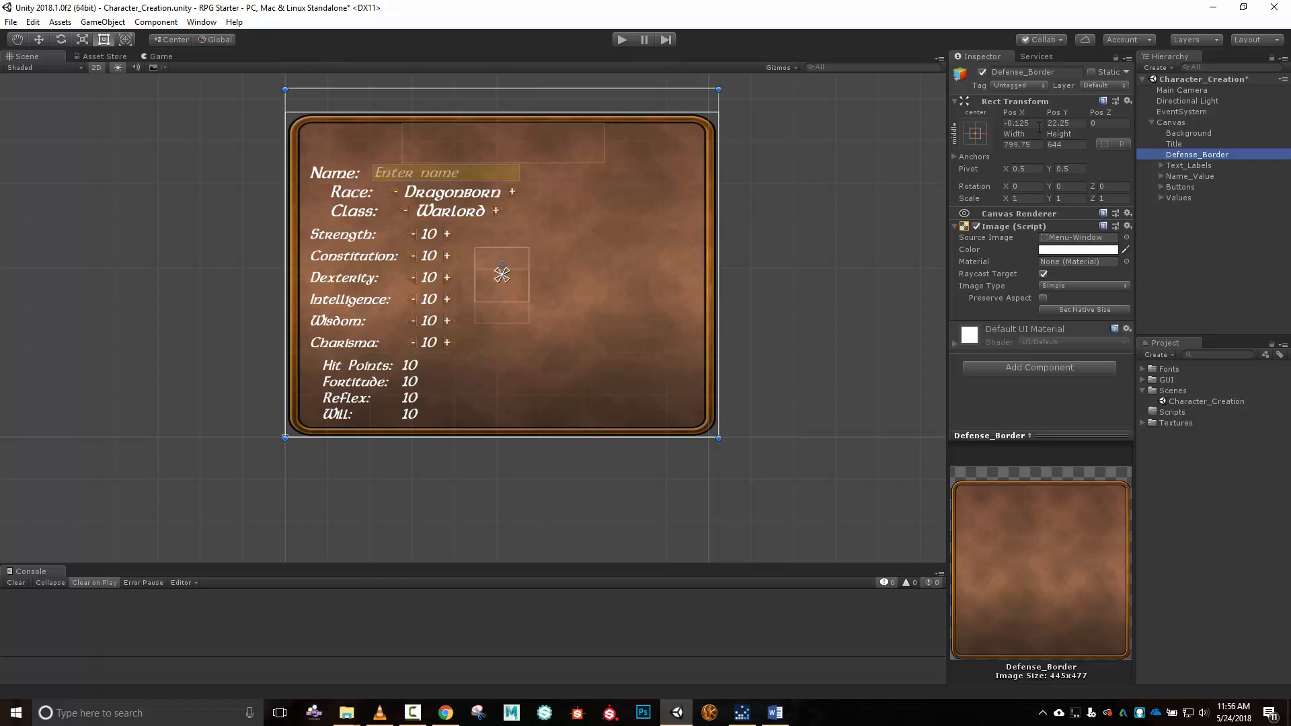
click(719, 90)
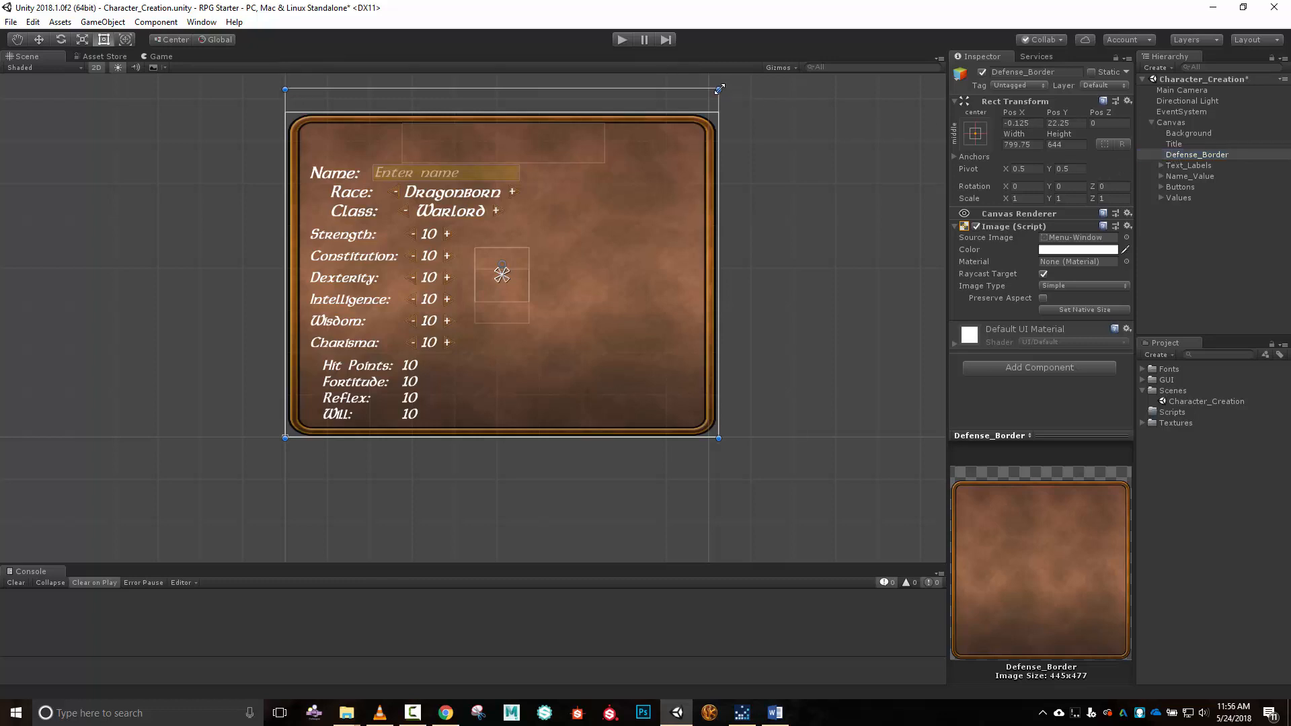
drag(720, 90, 432, 370)
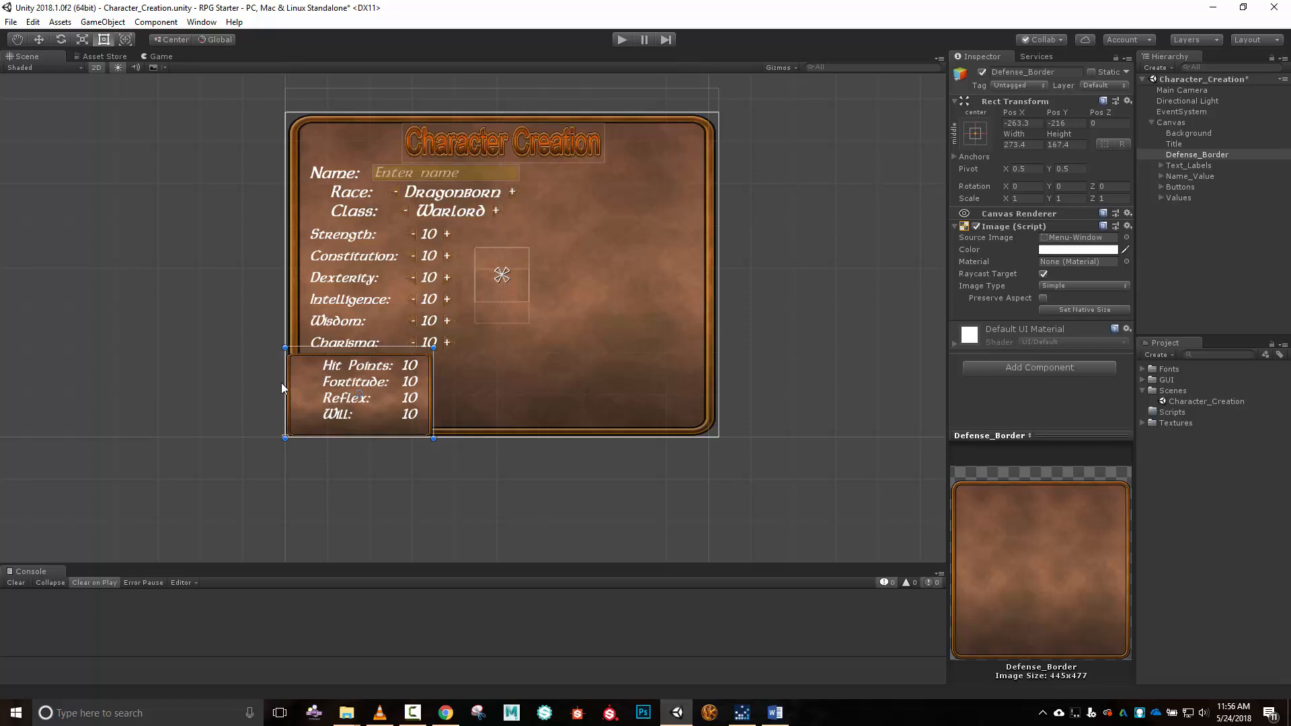
drag(286, 384, 309, 384)
drag(370, 438, 369, 424)
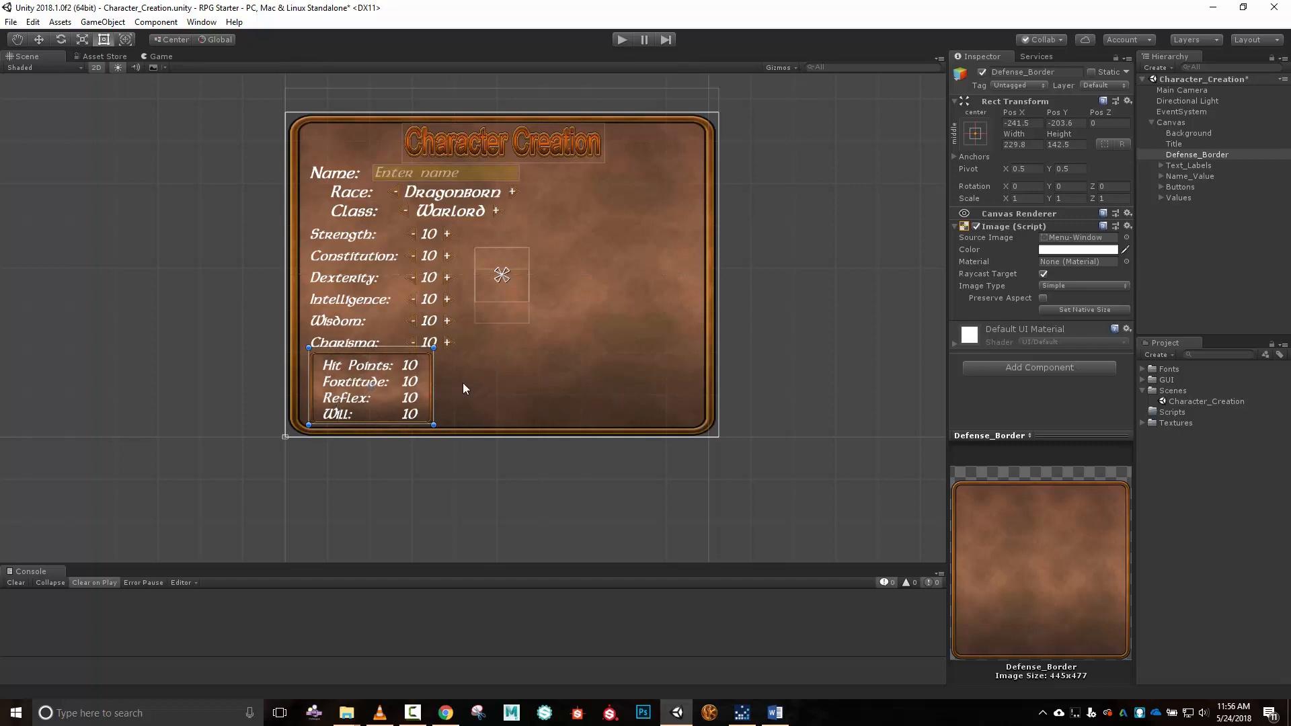
click(645, 381)
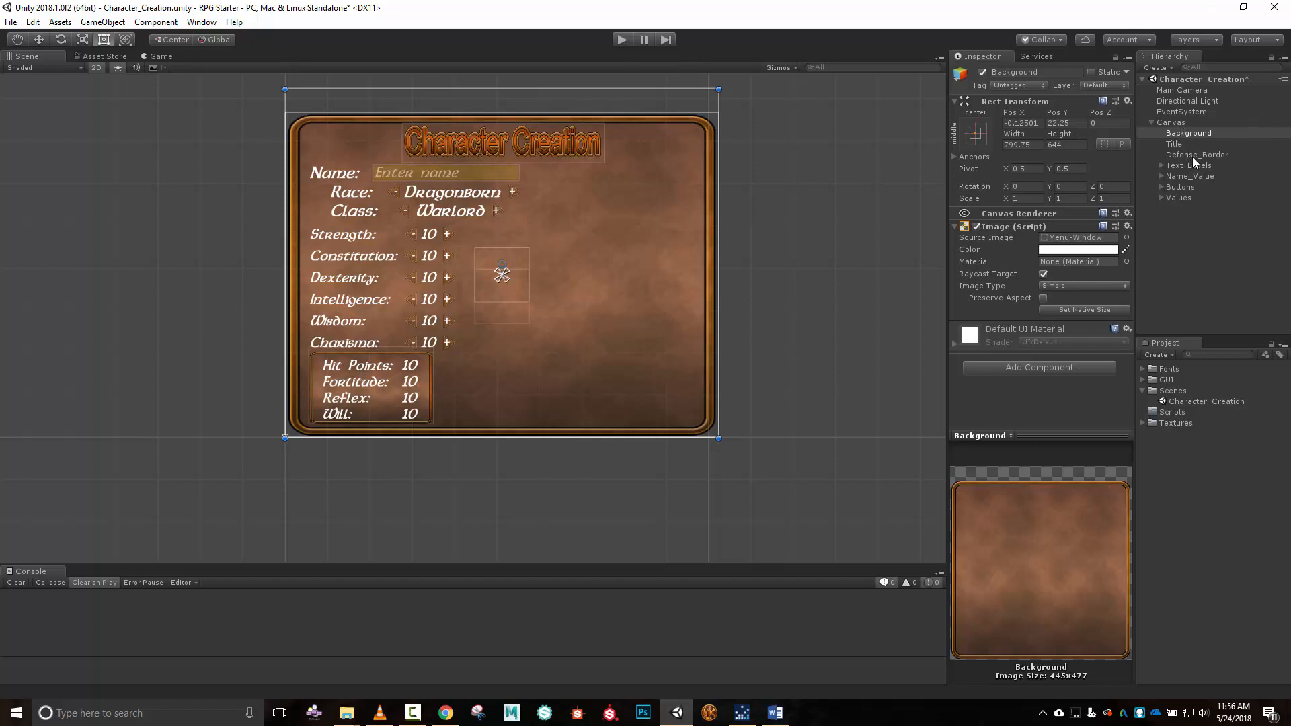
Move Hitpoints_Text, Fortitude_Text, Reflex_Text and Will_Text from Text_Labels into Defense_Border, and collapse Text_Labels.
click(1161, 166)
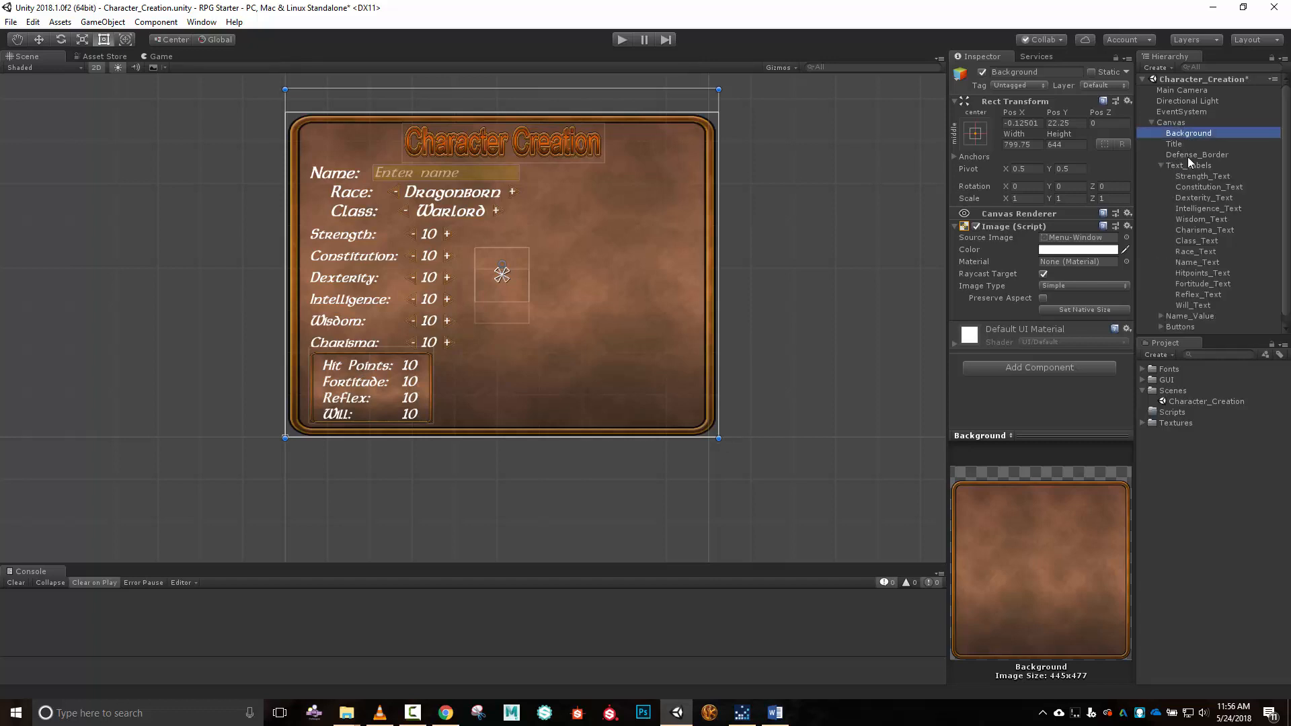
click(1191, 304)
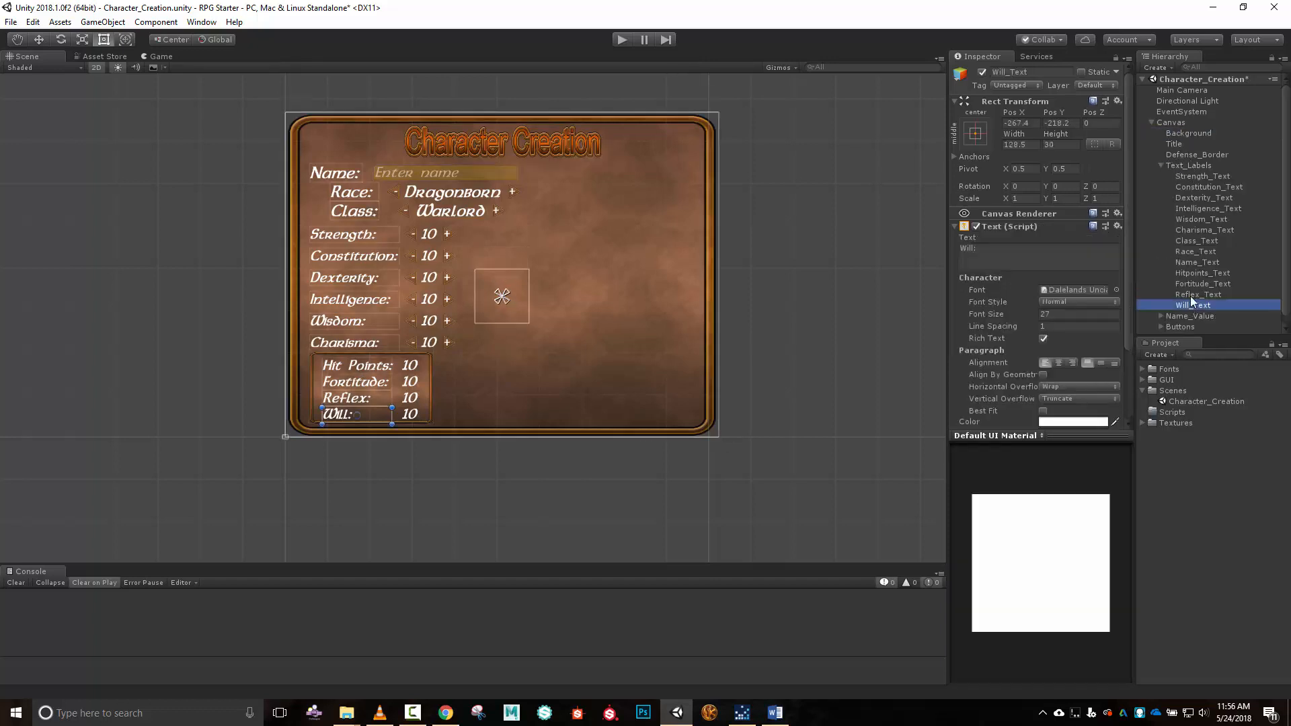
shift+click(1192, 273)
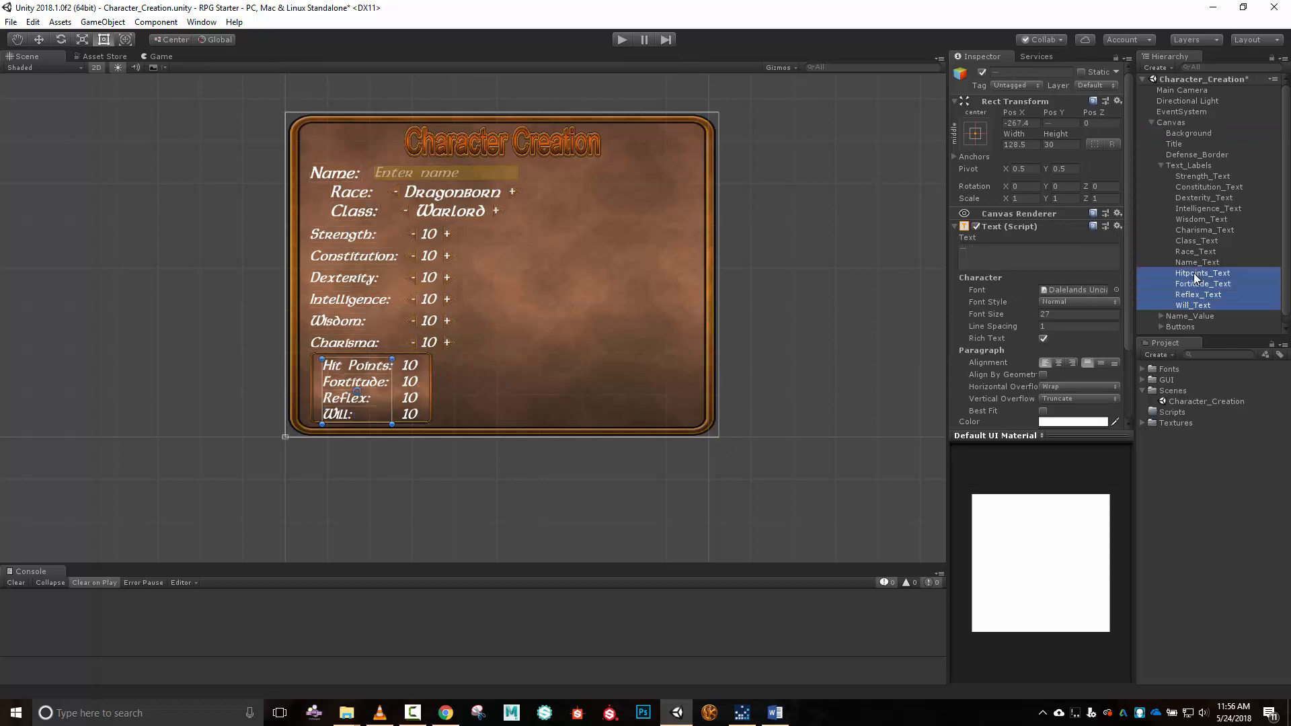
drag(1192, 272, 1207, 156)
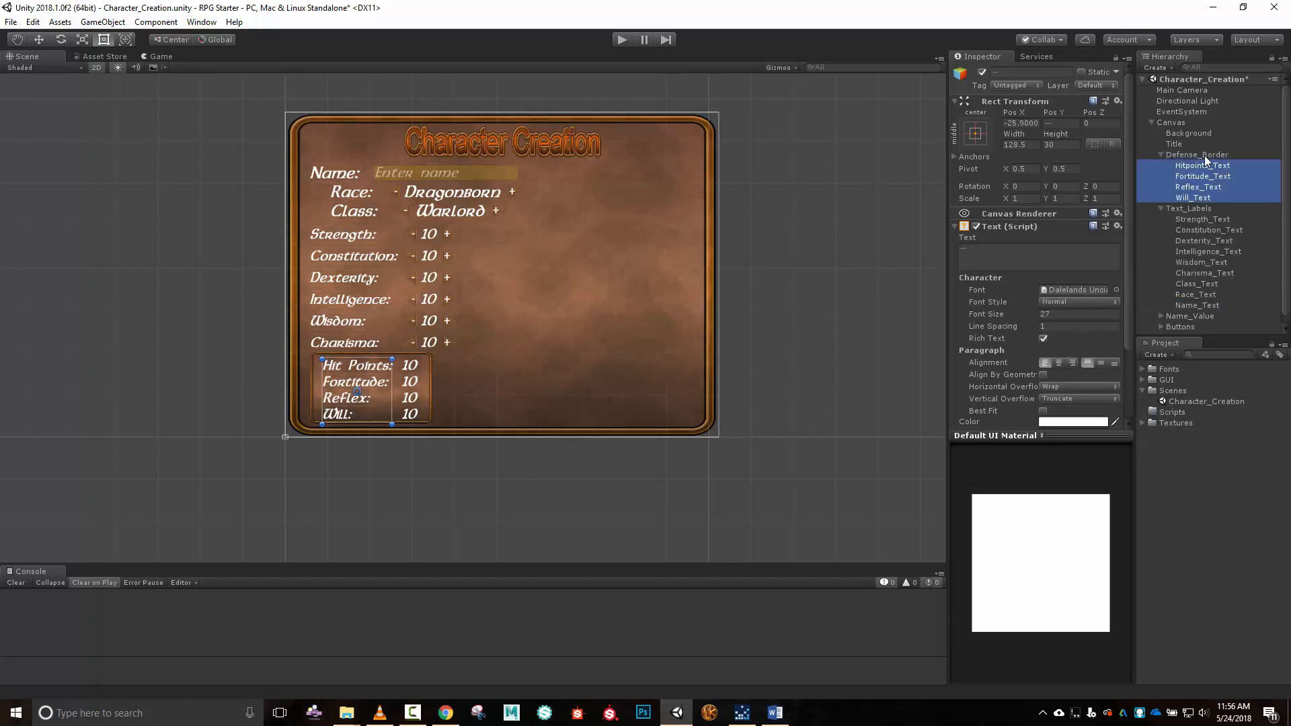
click(1159, 207)
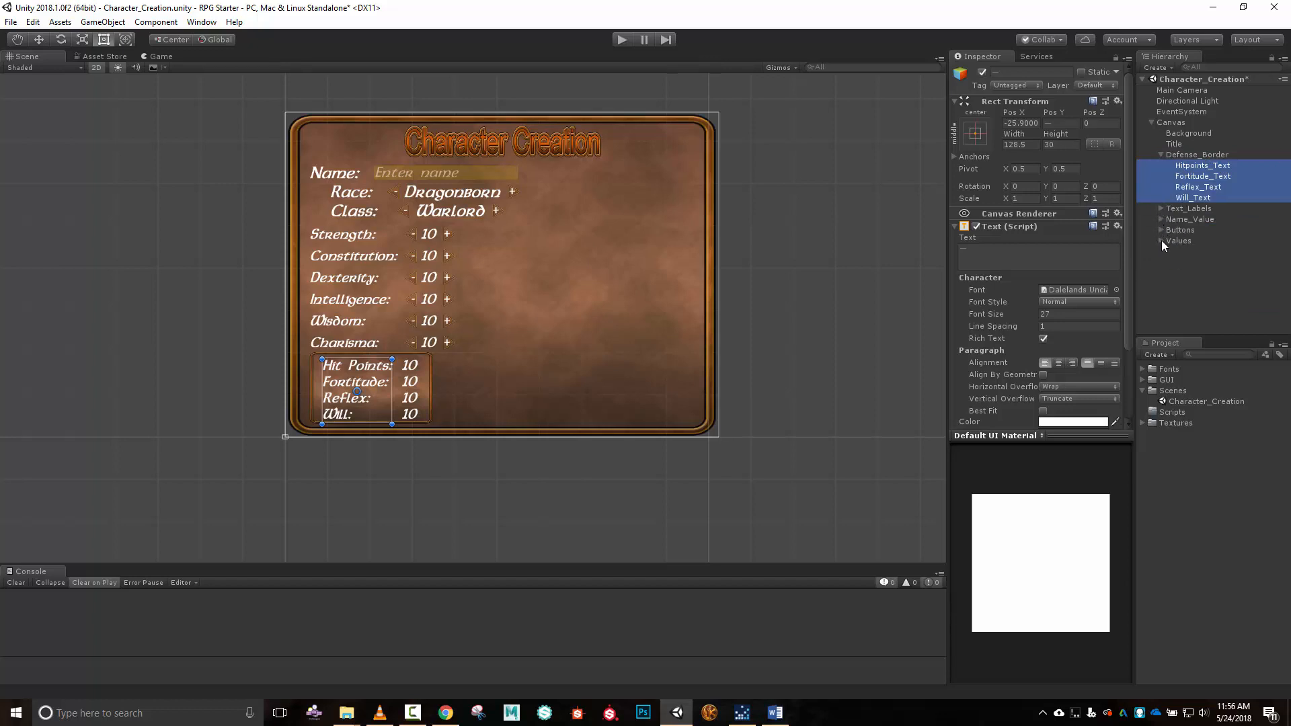
Move Hitpoints_Value, Fortitude_Value, Reflex_Value and Will_Value from Values into Defense_Border, collapse both groups, and select Defense_Border.
click(1160, 241)
scroll(1205, 264, down, 3)
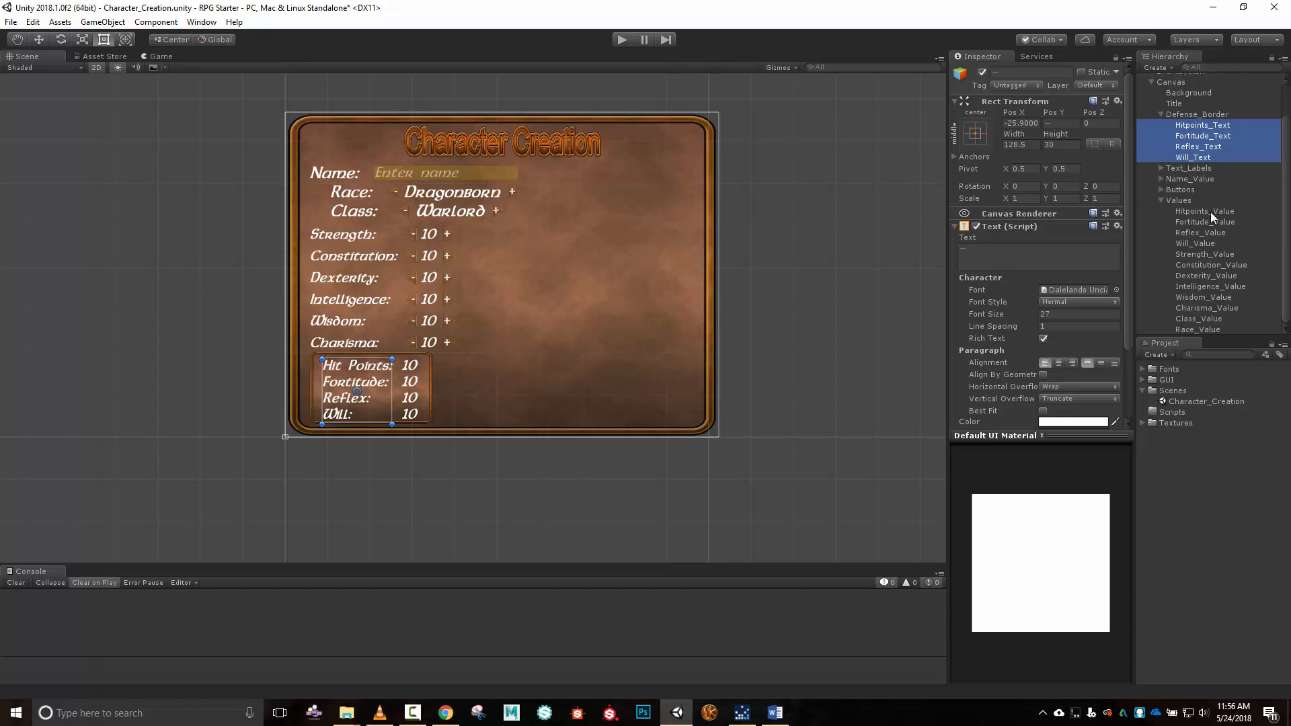
click(1210, 212)
shift+click(1206, 241)
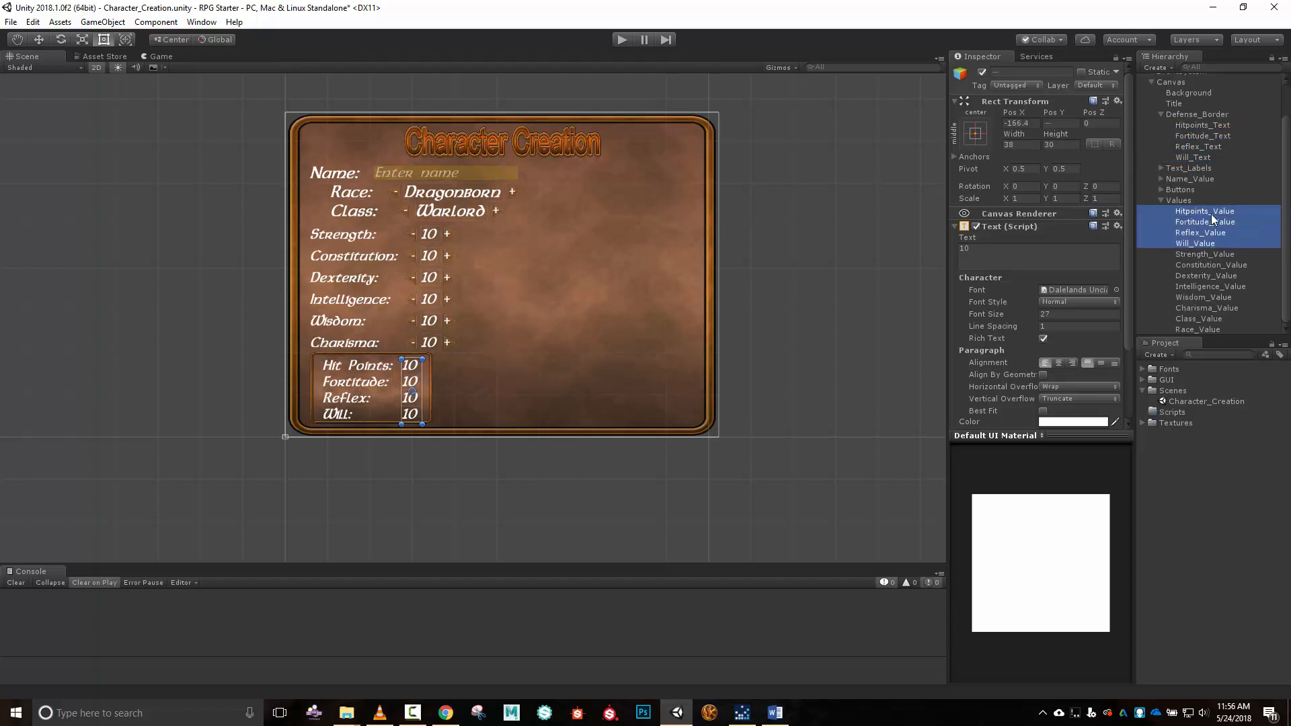
drag(1214, 213, 1206, 115)
click(1159, 244)
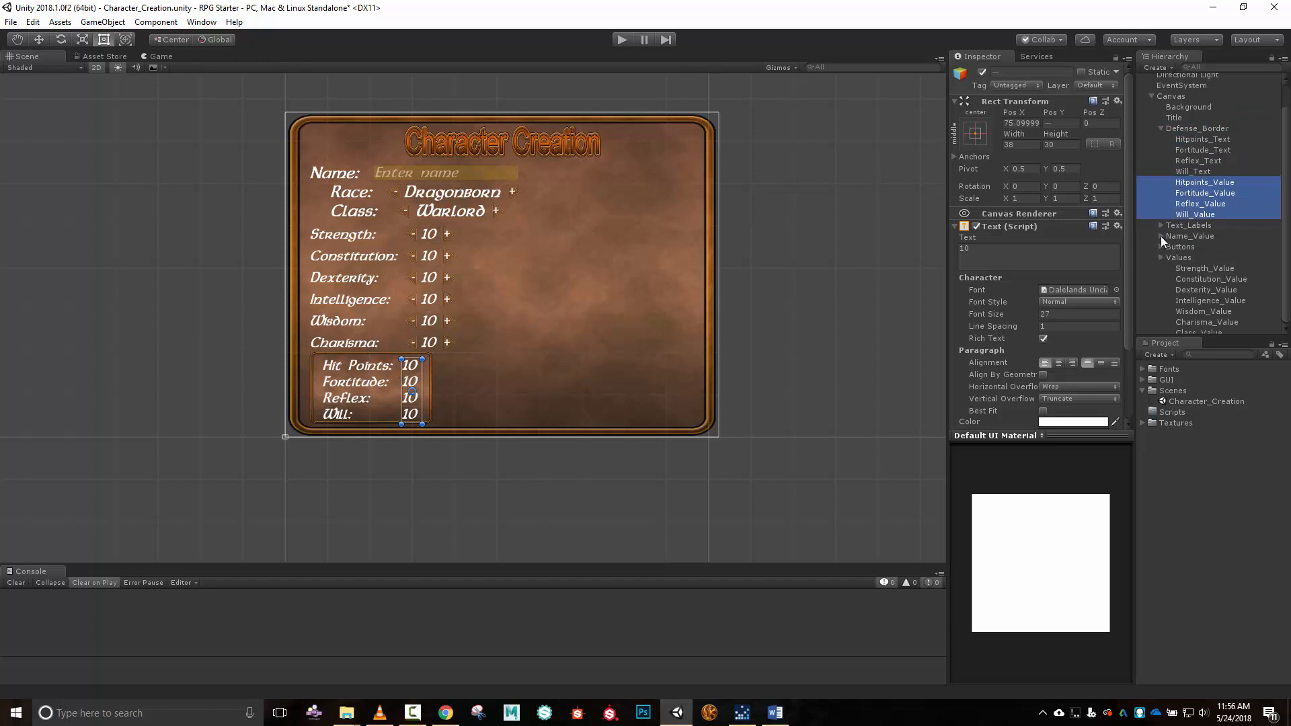
click(1161, 155)
click(1183, 155)
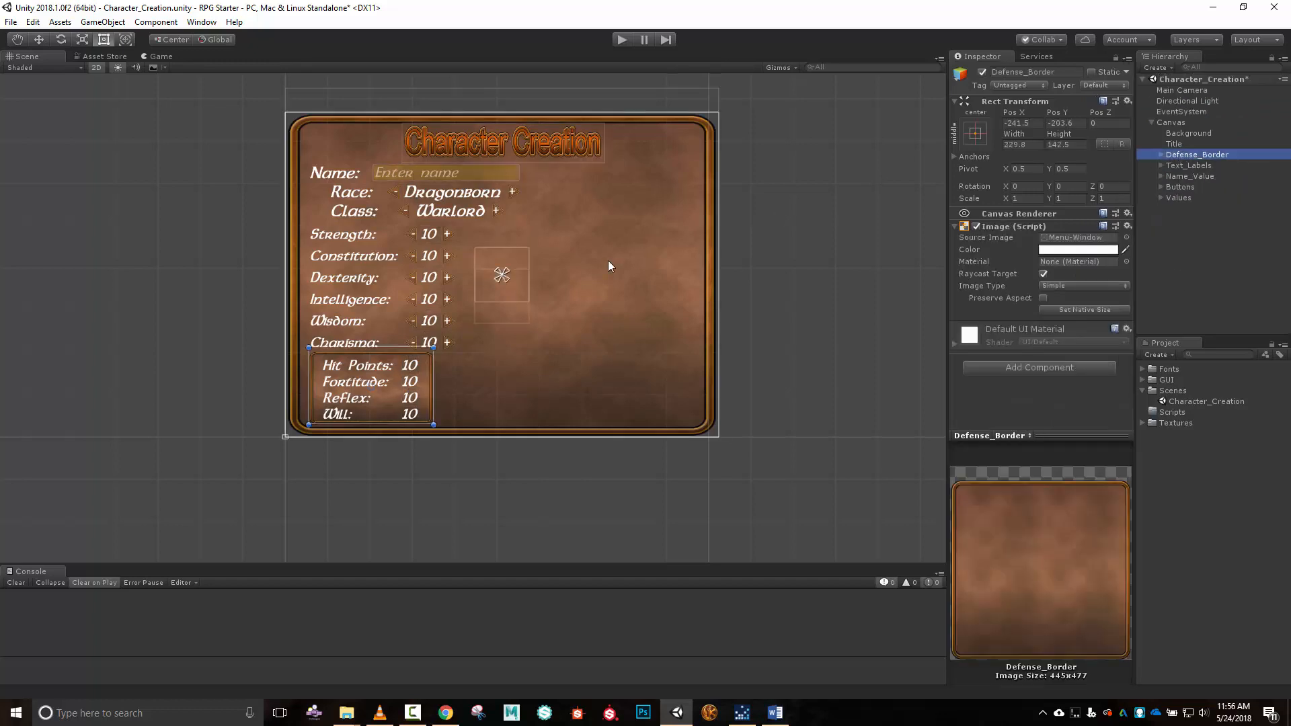
Try moving Defense_Border with its labels and values toward the middle of the canvas, undo the move, and clear the selection.
drag(392, 379, 552, 301)
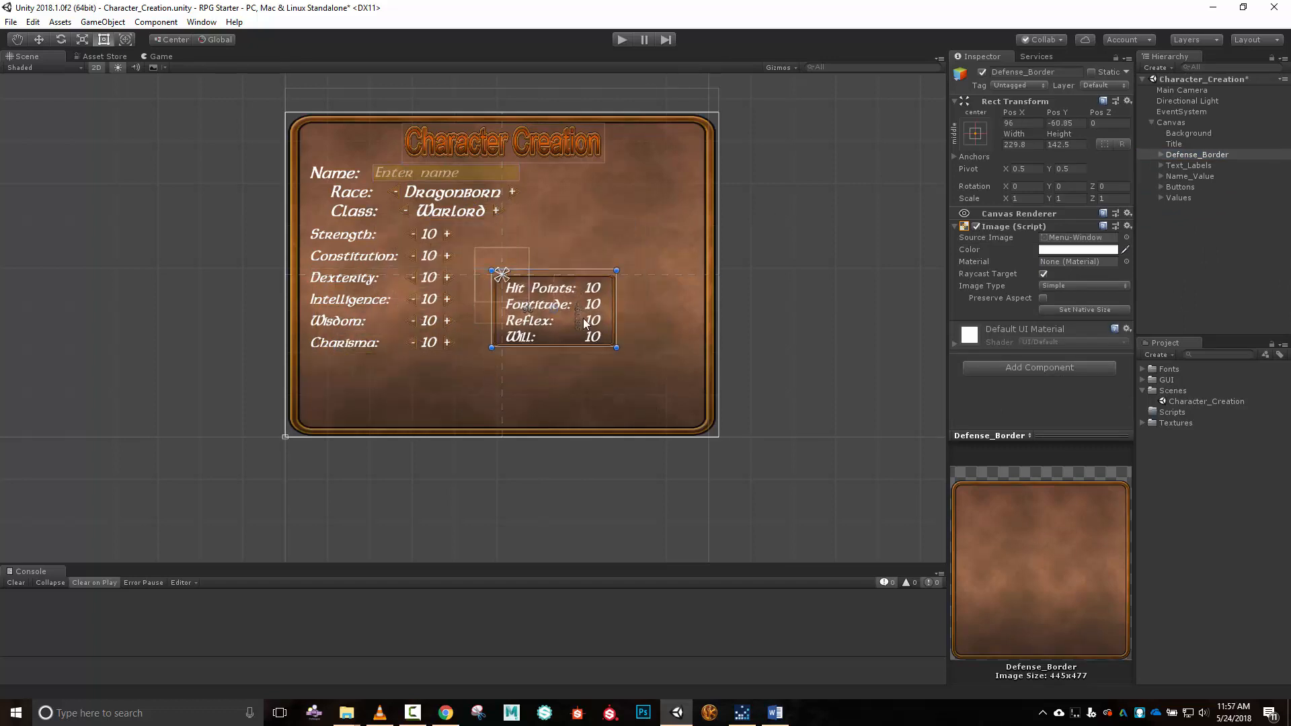
key(ctrl+z)
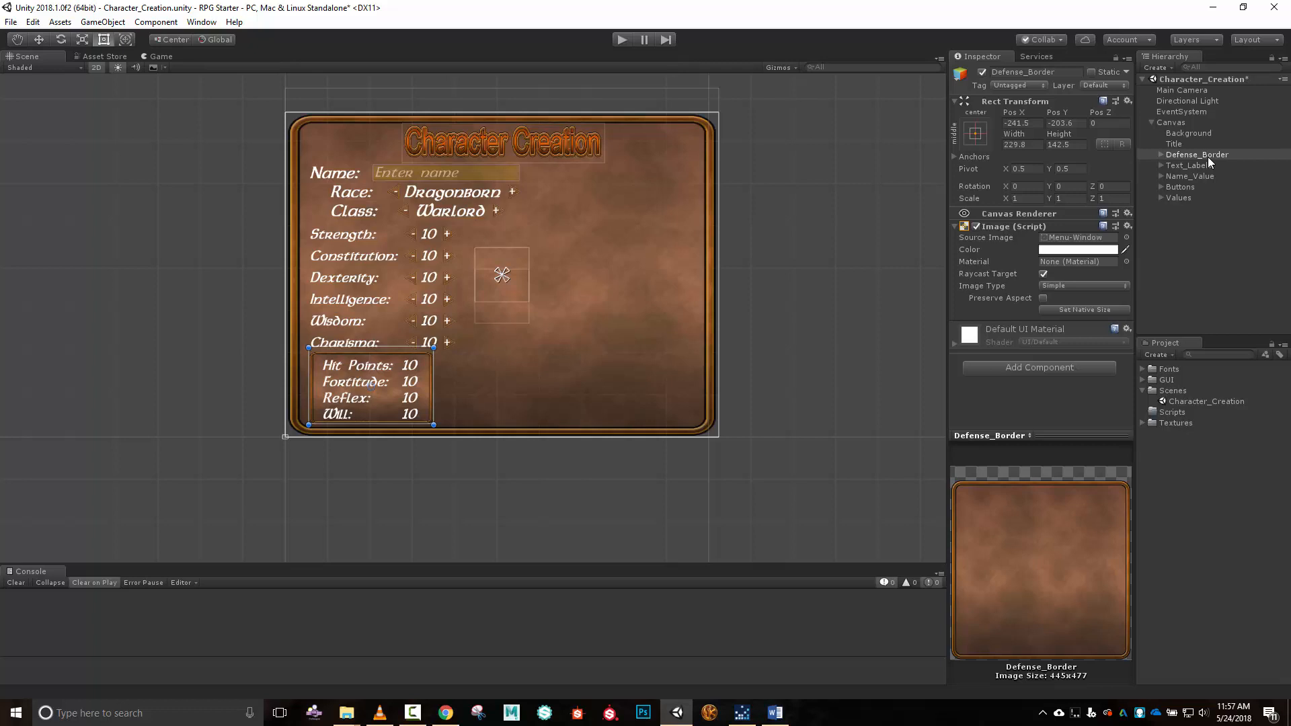
click(1196, 255)
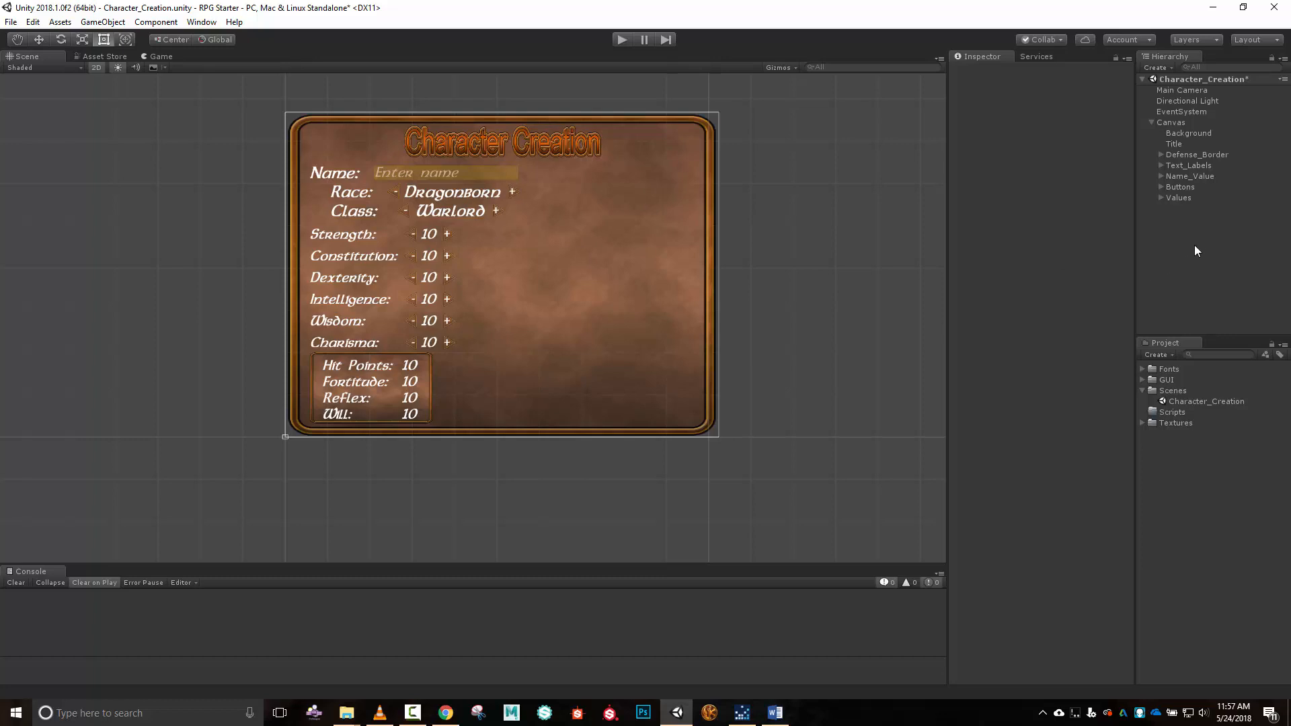
Duplicate the Background image, place the copy directly below Defense_Border in the hierarchy, and rename it Portrait_Border.
right_click(1173, 123)
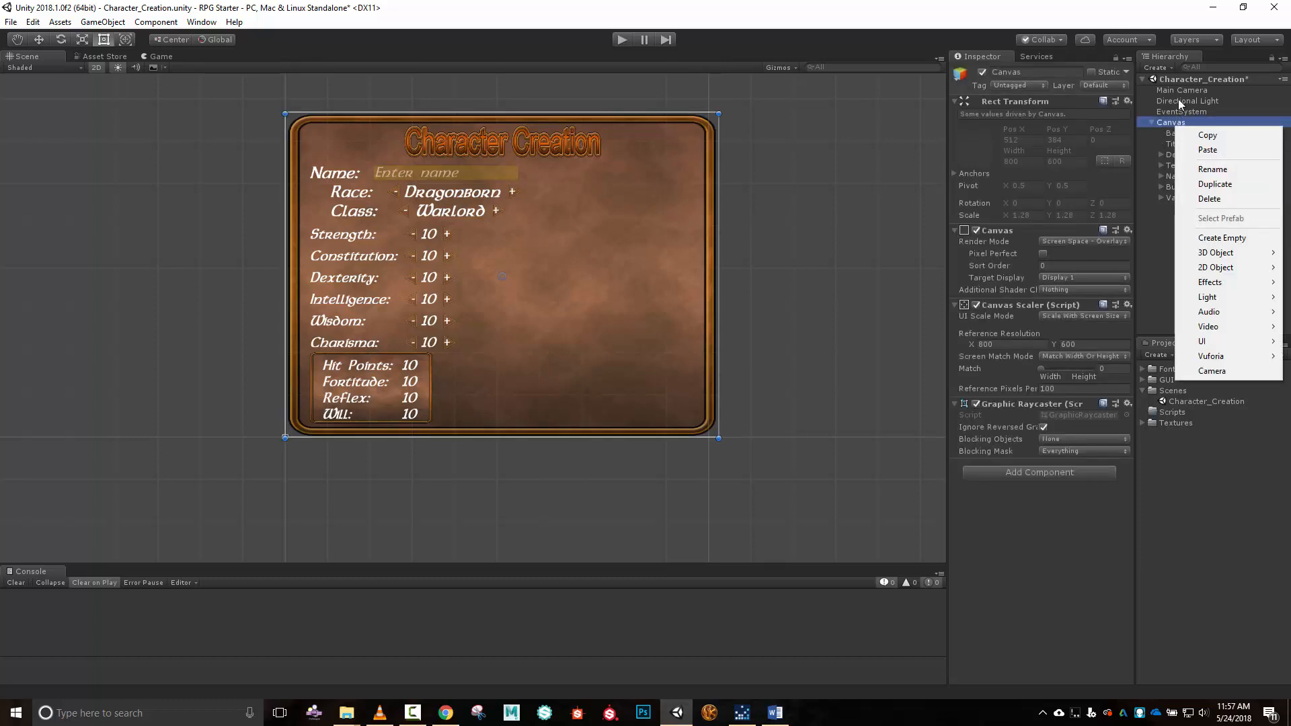
click(1170, 288)
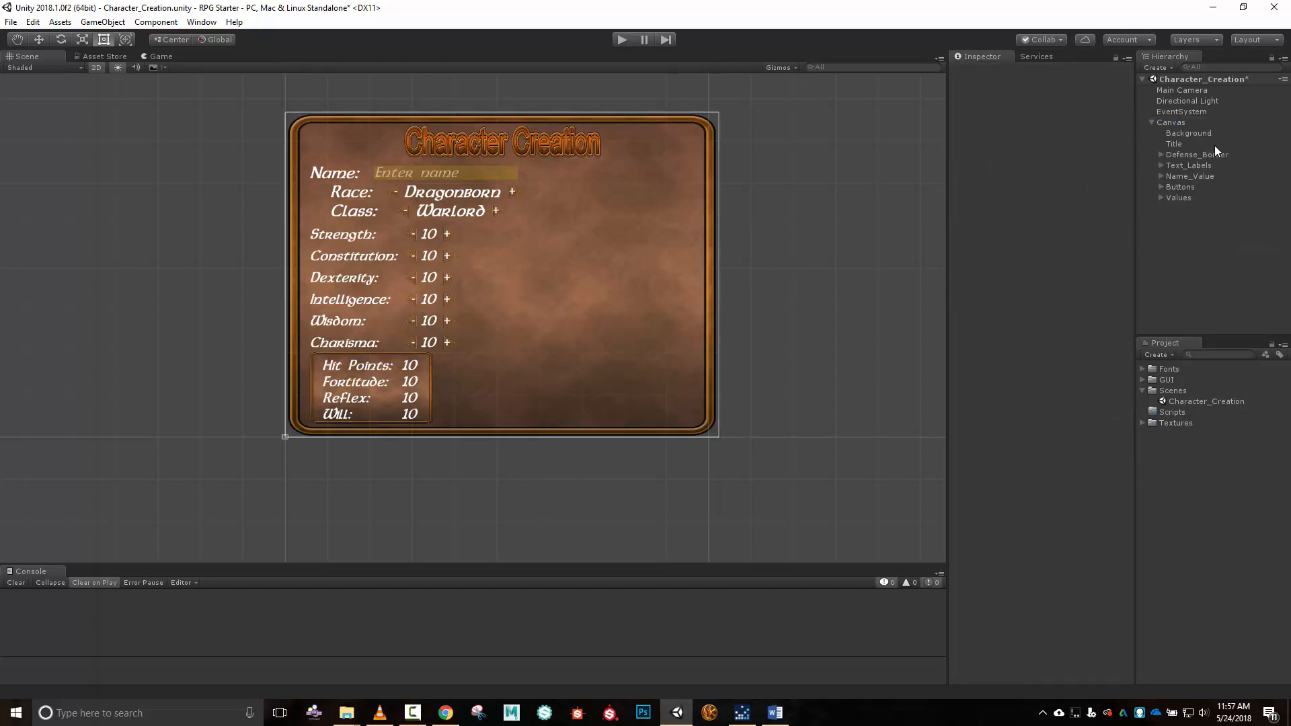
click(1200, 134)
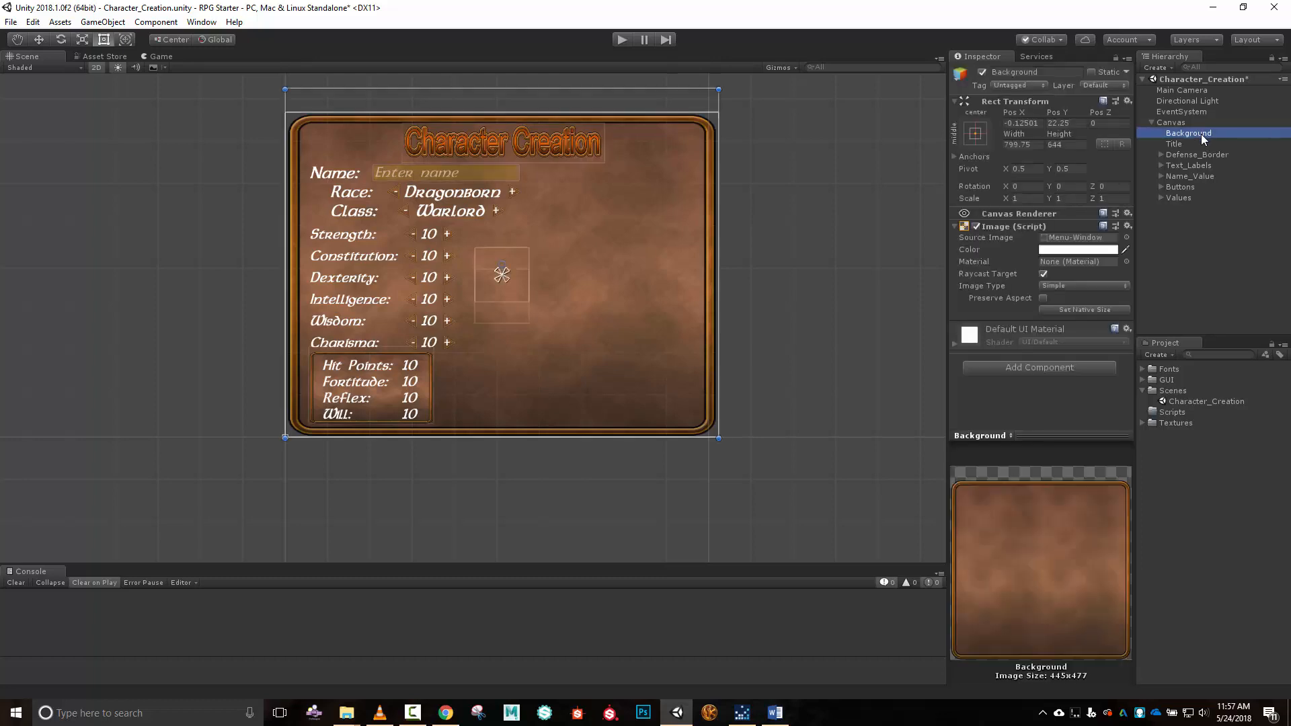
key(ctrl+d)
drag(1185, 210, 1188, 162)
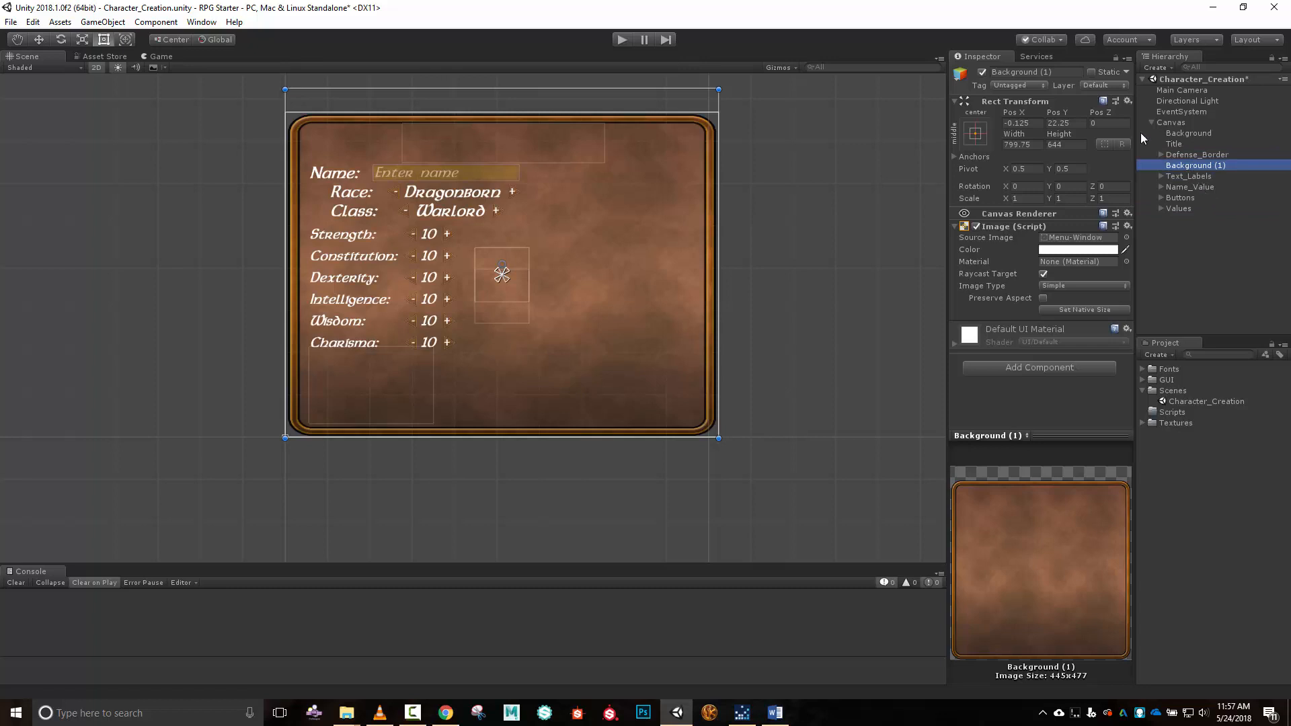
click(1065, 72)
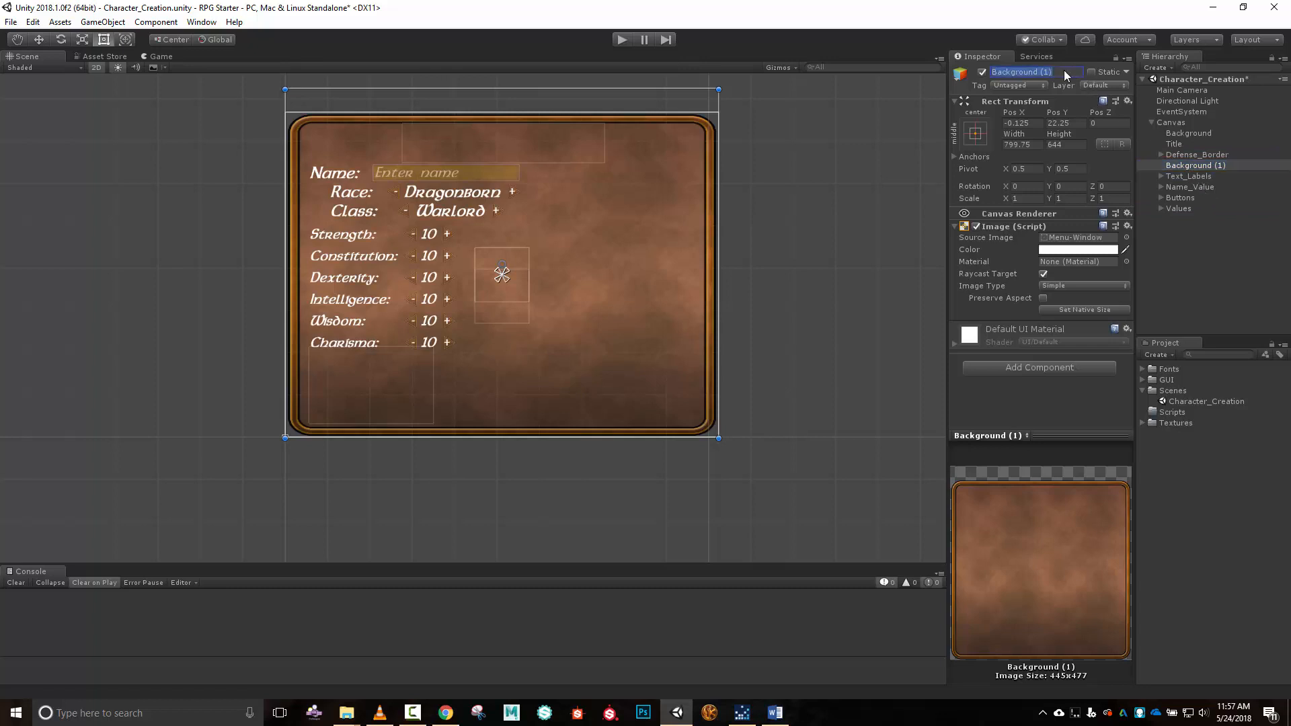
text(Portrait_Border)
key(Return)
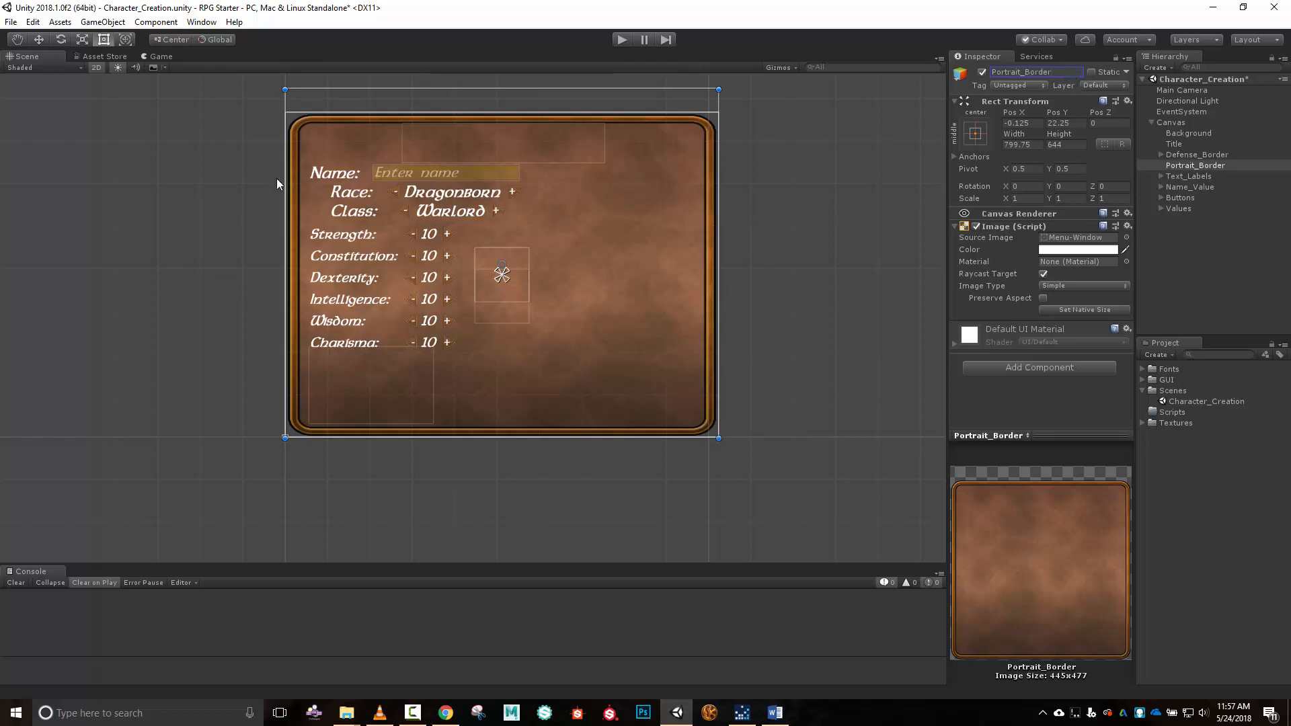
Resize Portrait_Border to about 261 by 232 in the upper-right area of the character creation background.
drag(286, 91, 438, 157)
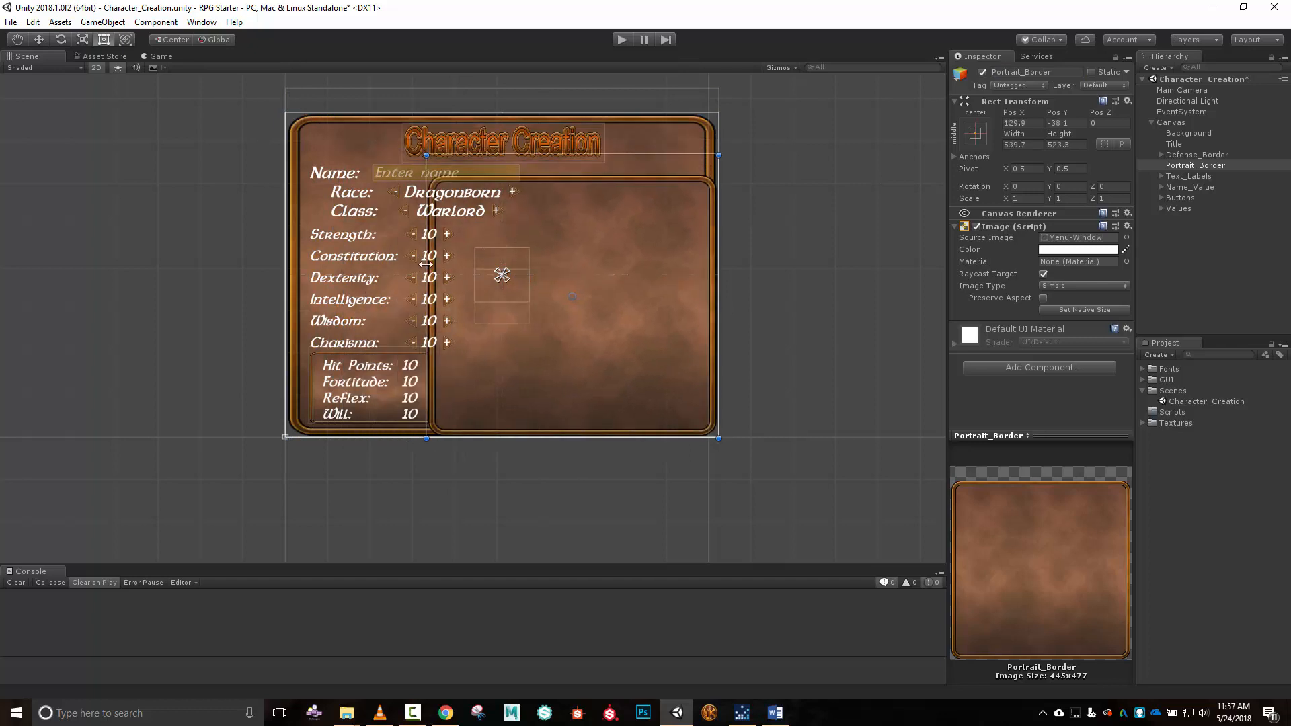
drag(425, 266, 535, 265)
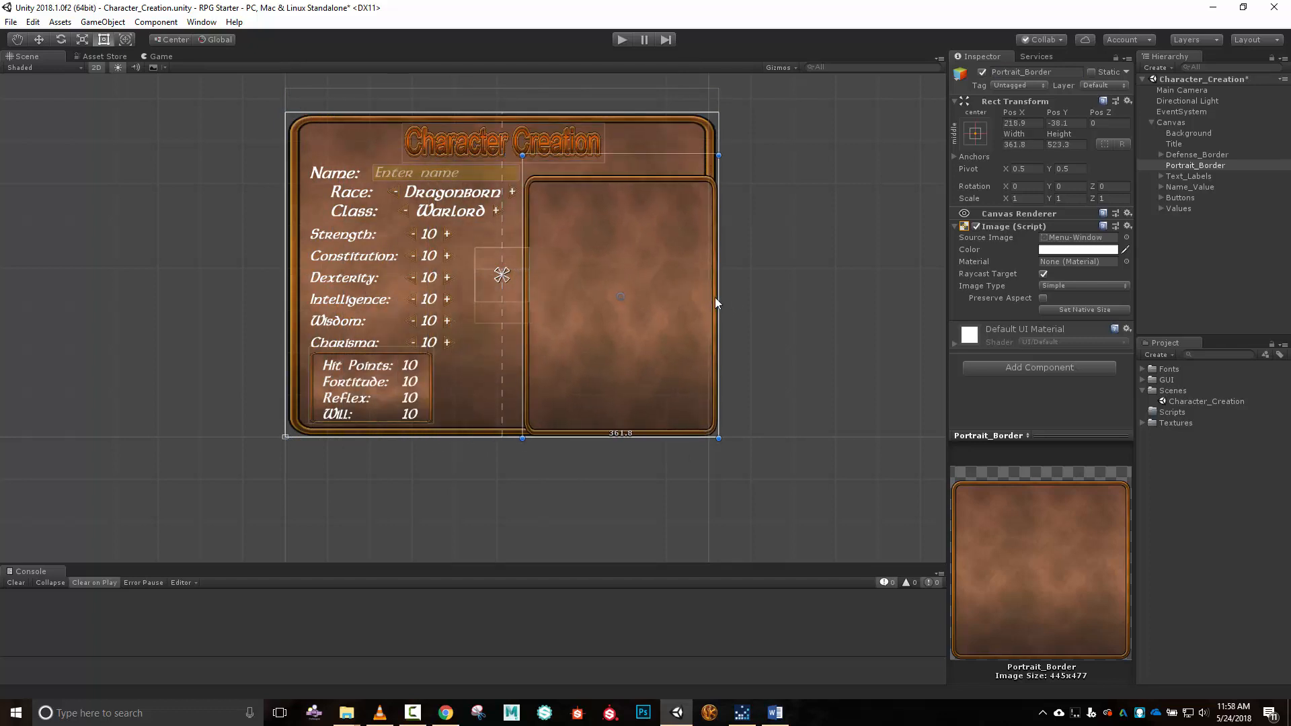
mouse_move(720, 299)
mouse_down()
mouse_move(680, 293)
mouse_move(702, 291)
mouse_up()
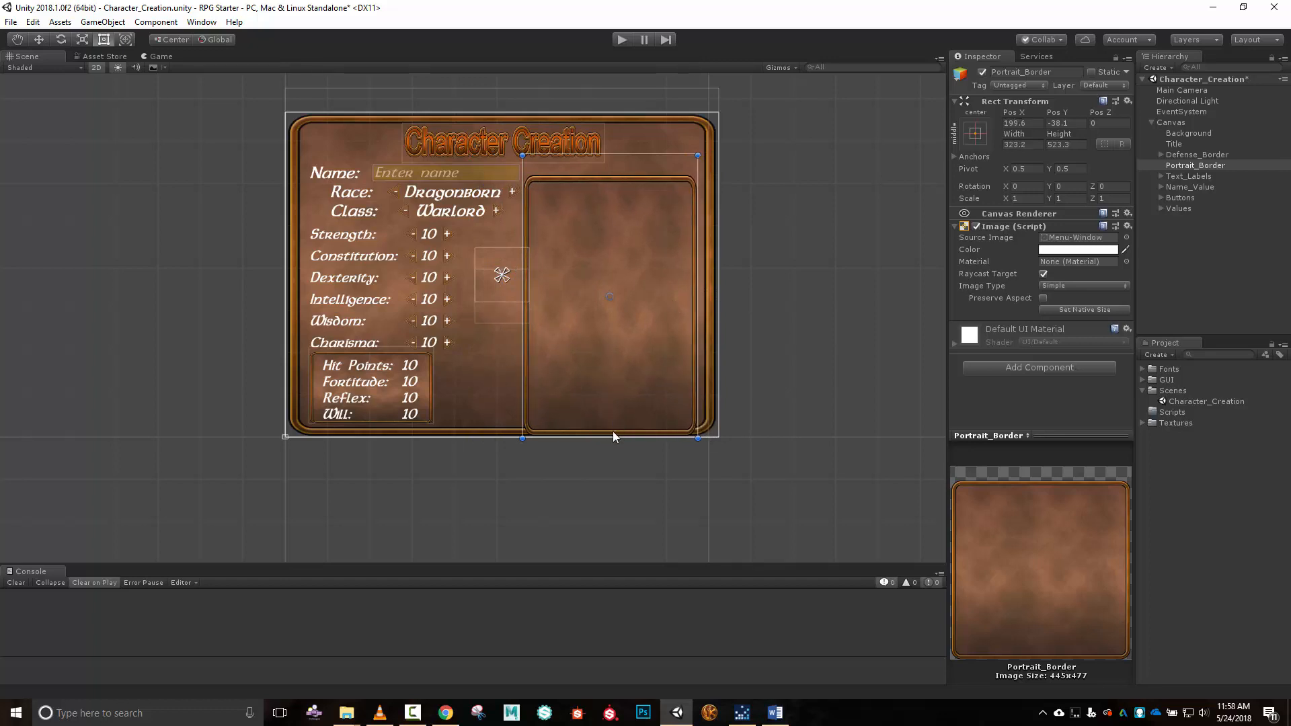
drag(612, 437, 643, 280)
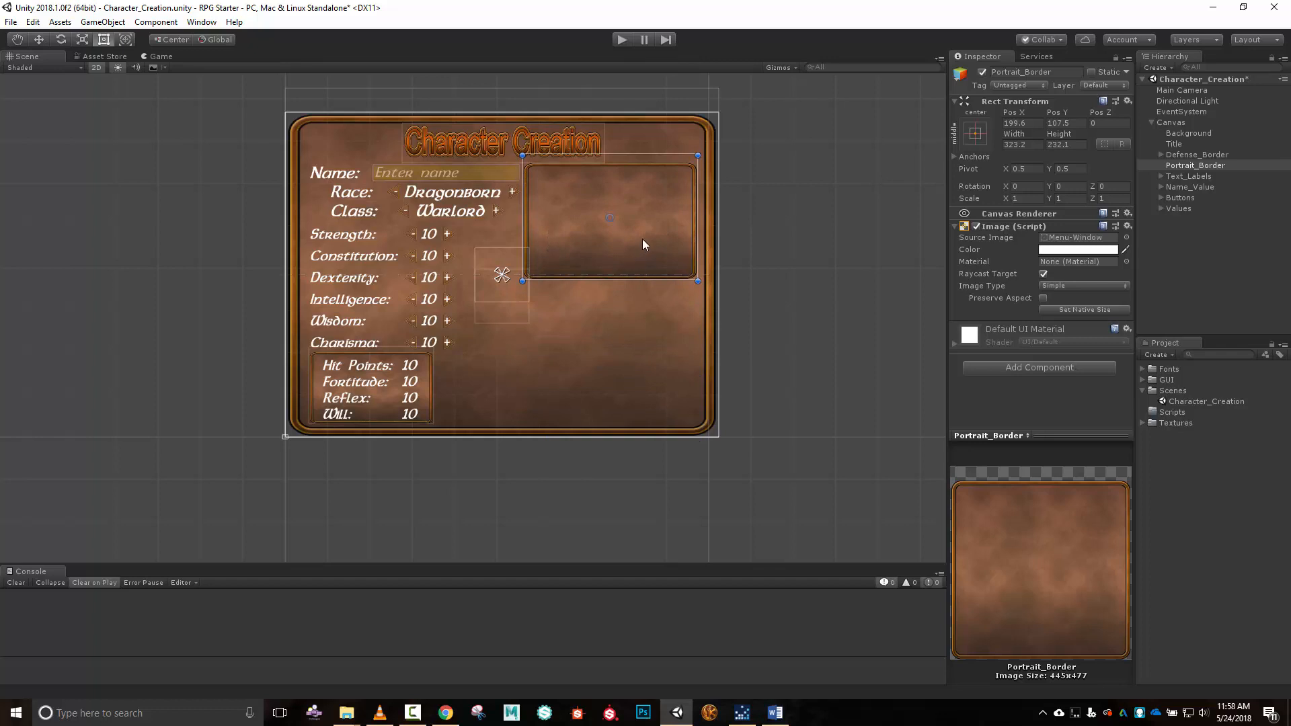
drag(523, 190, 556, 195)
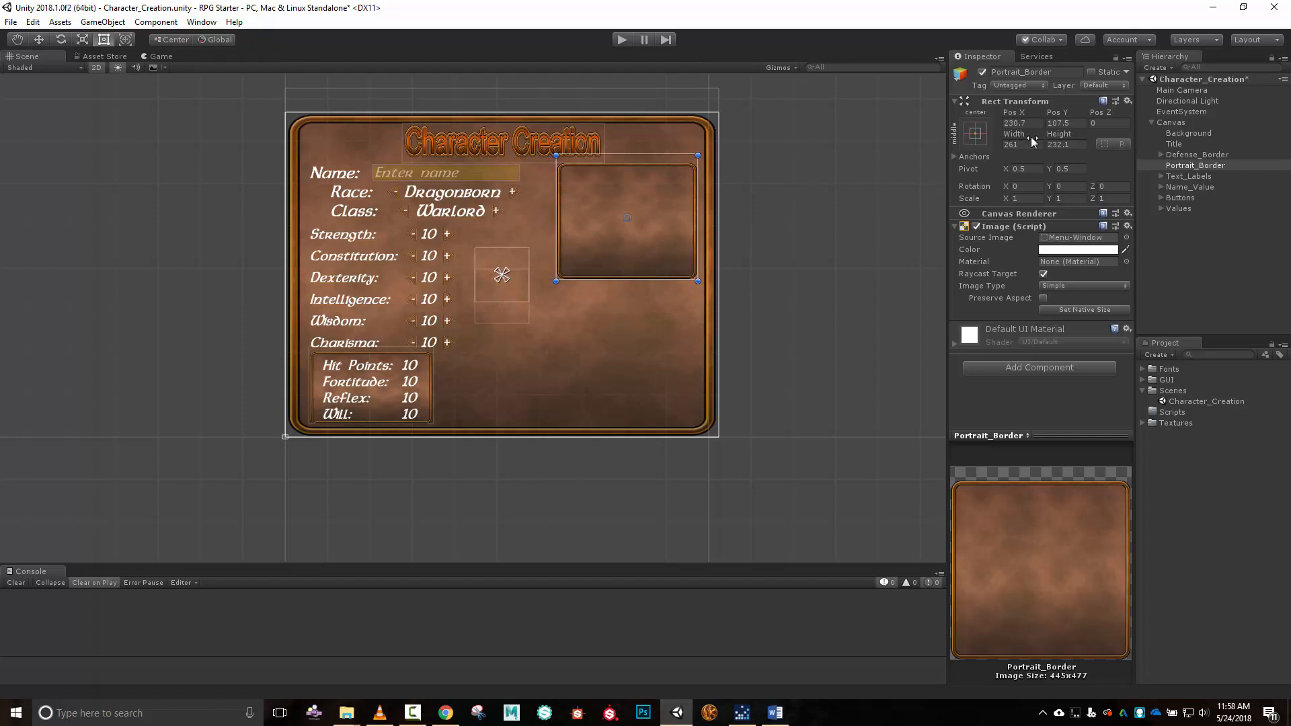
Set Portrait_Border's height to 261 and move it to about X 218, Y 89.
click(1077, 145)
text(261)
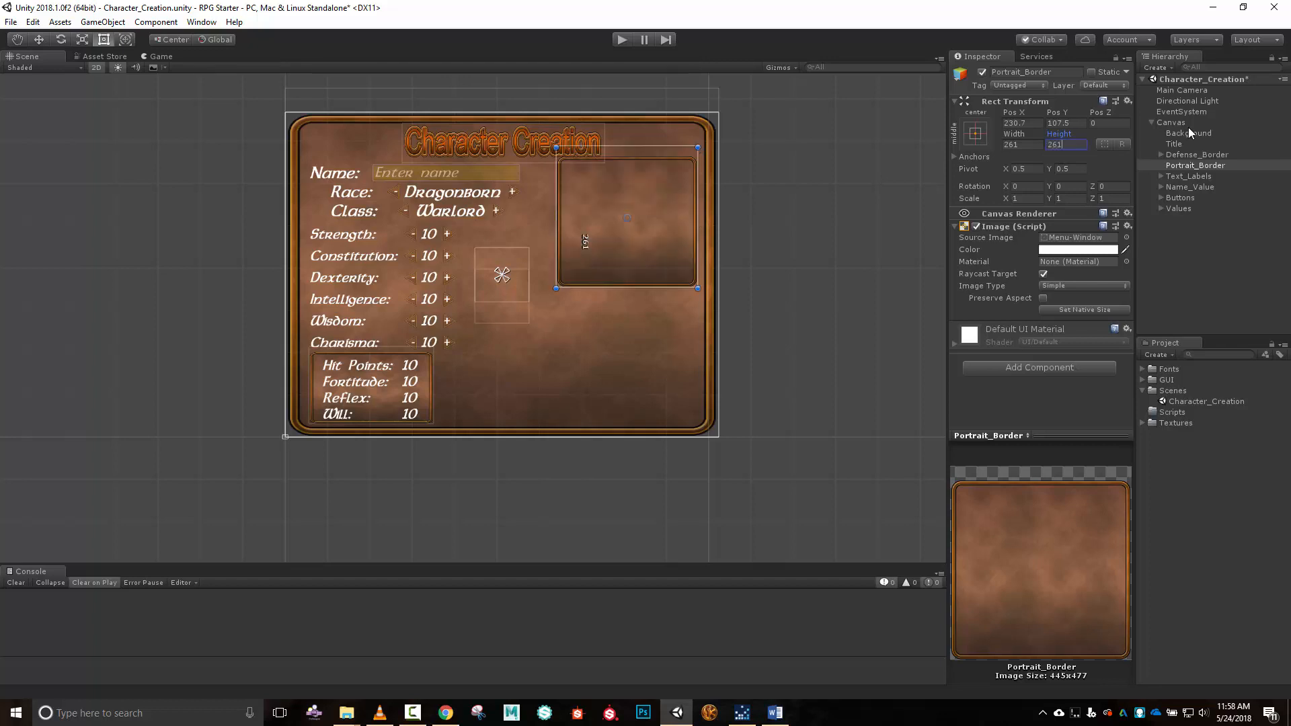
drag(674, 191, 666, 203)
Add a UI Image as a child of Portrait_Border and rename it Portrait.
right_click(1212, 168)
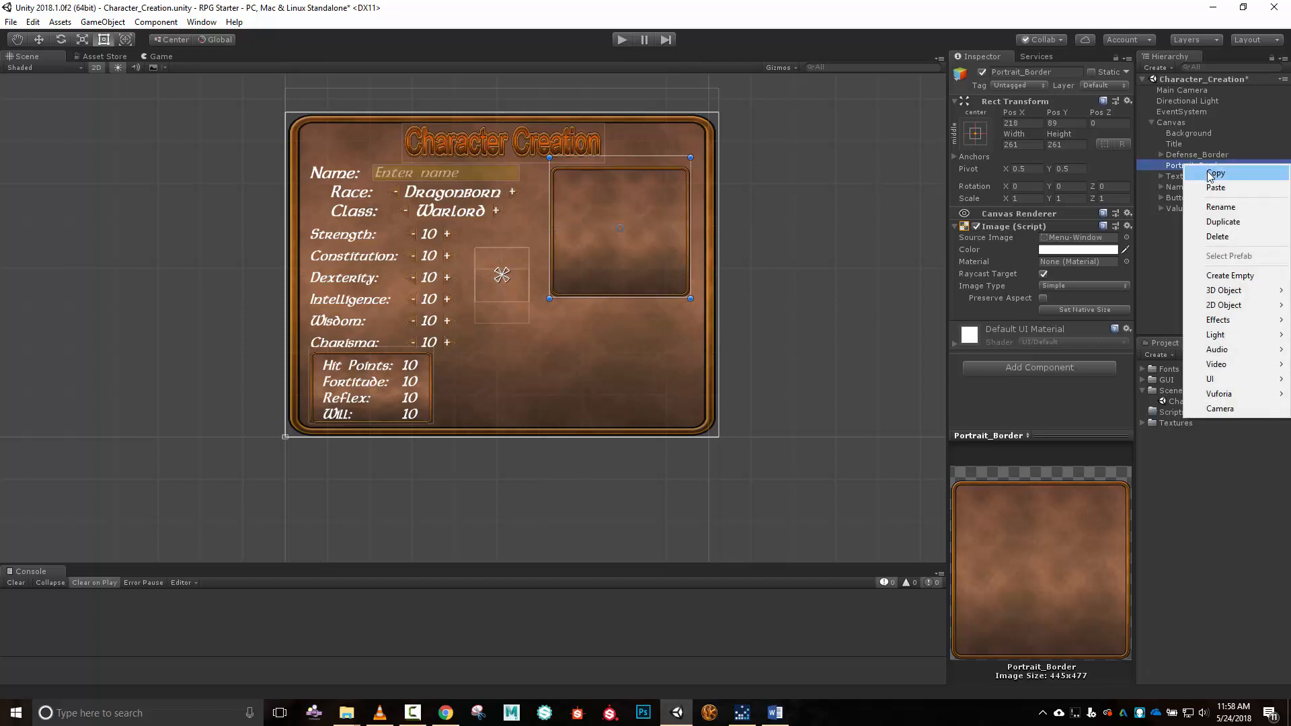
mouse_move(1236, 382)
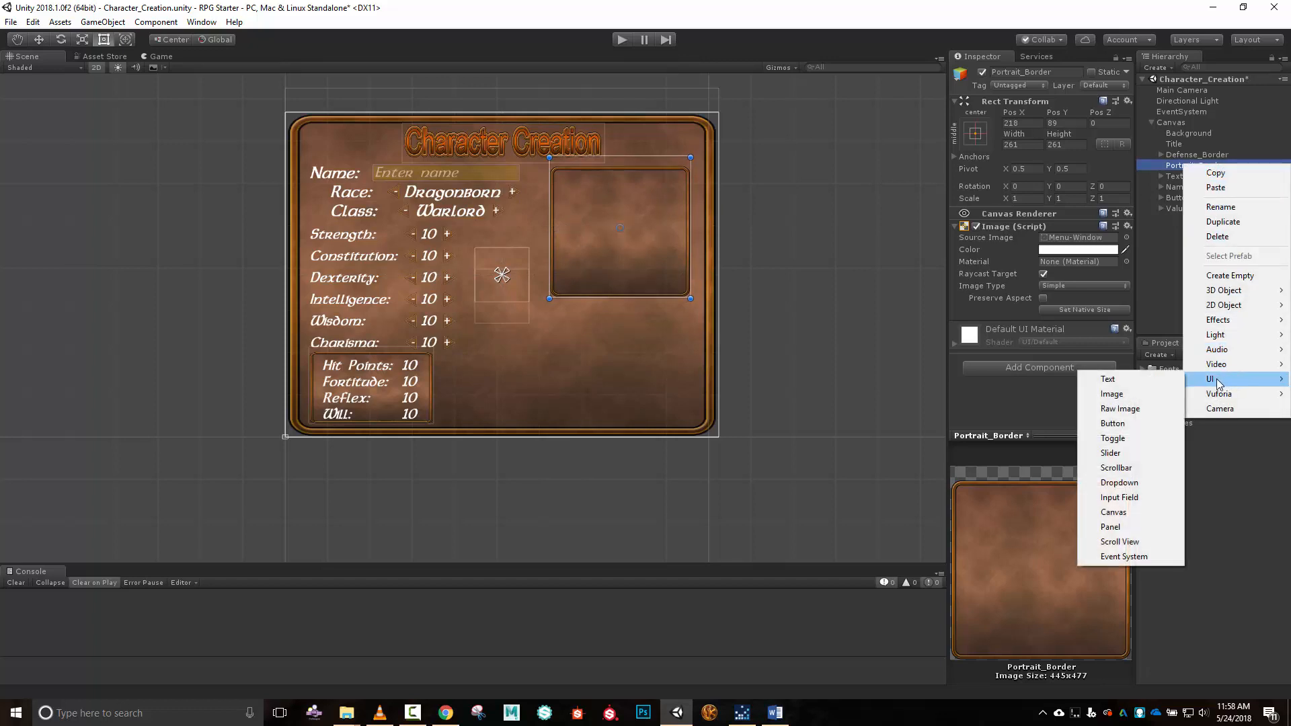
click(1129, 394)
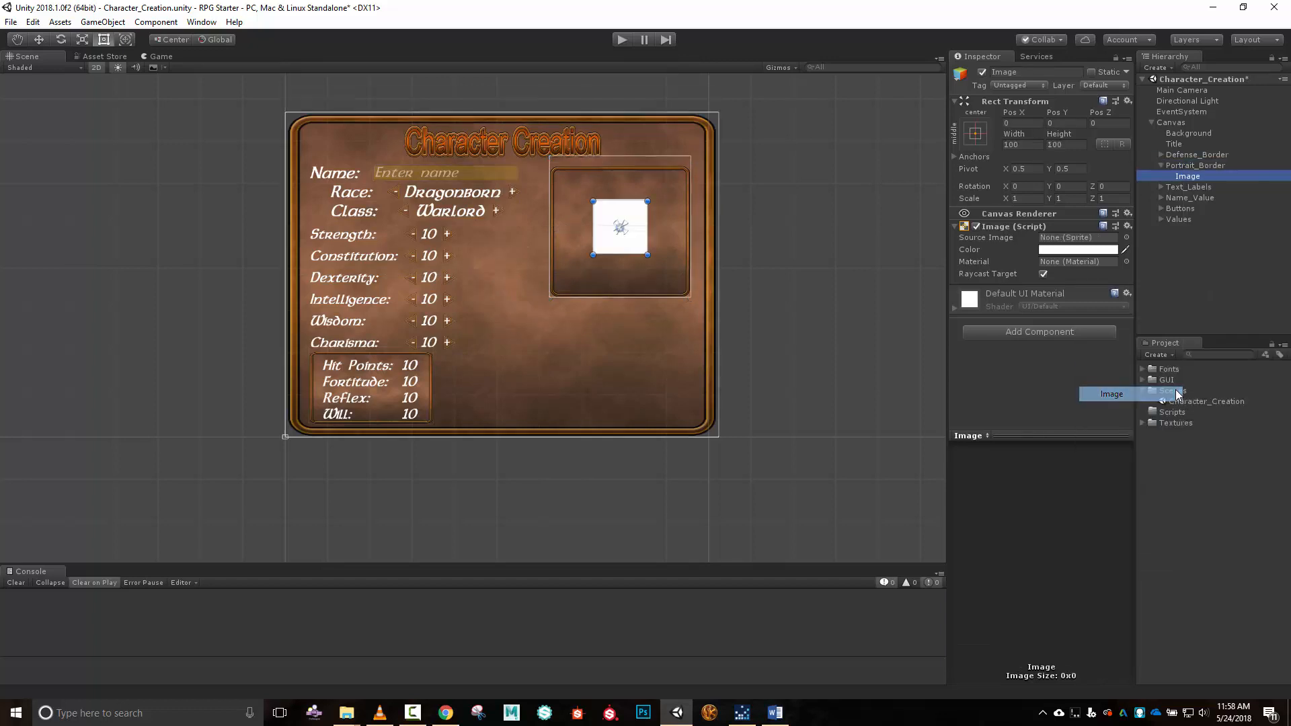
click(1046, 73)
text(P)
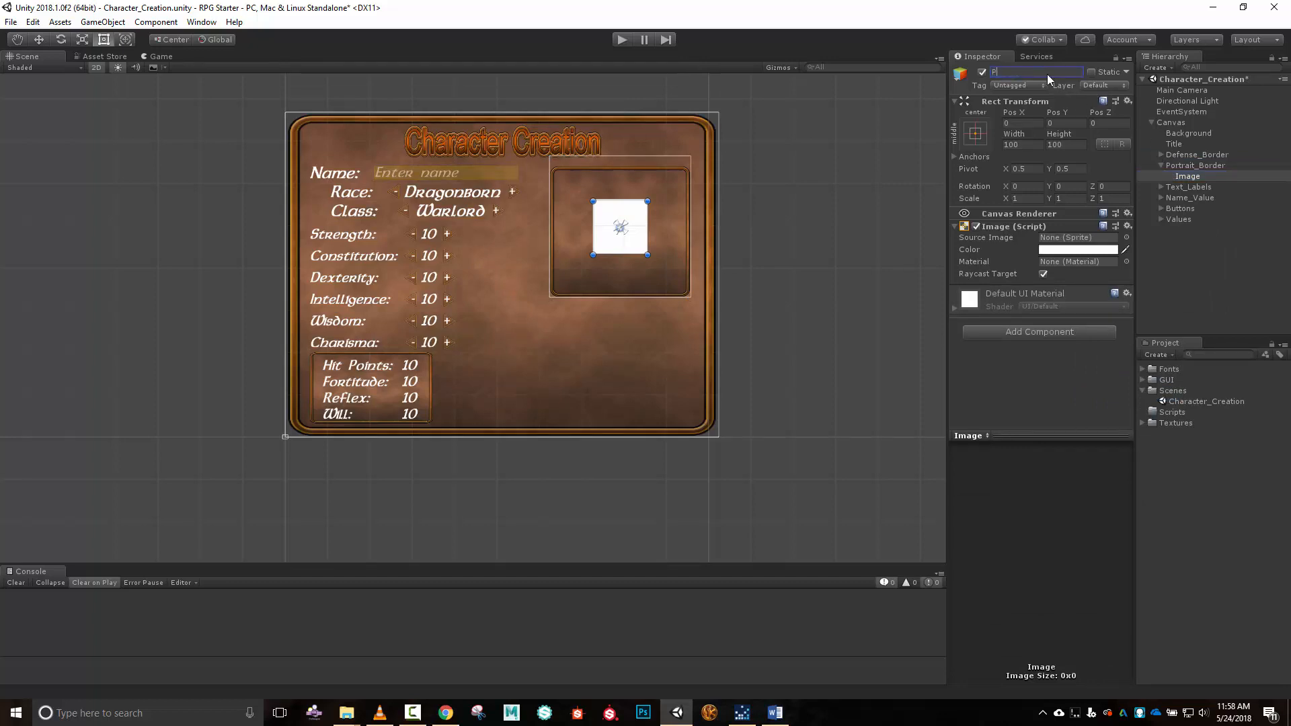
text(ortrait)
key(Return)
Stretch the Portrait image to about 239 by 223 so it fills the inside of Portrait_Border's frame.
scroll(602, 227, up, 5)
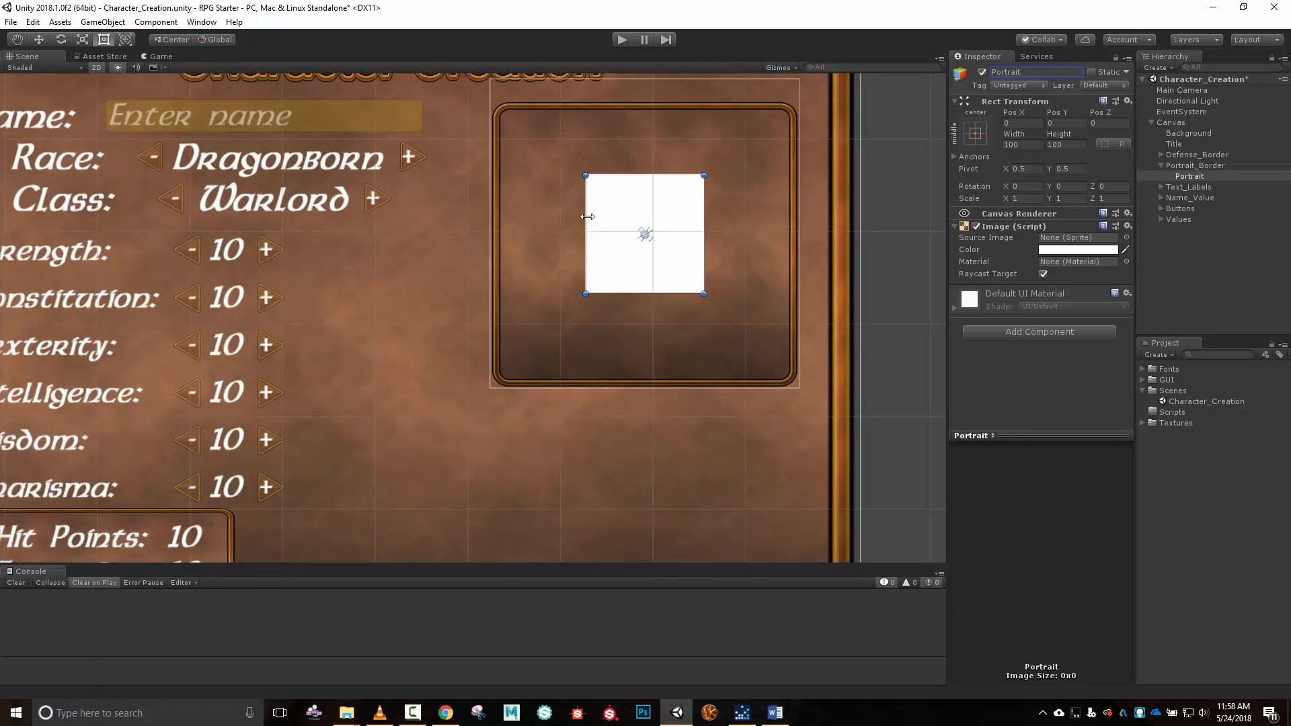
drag(587, 217, 506, 219)
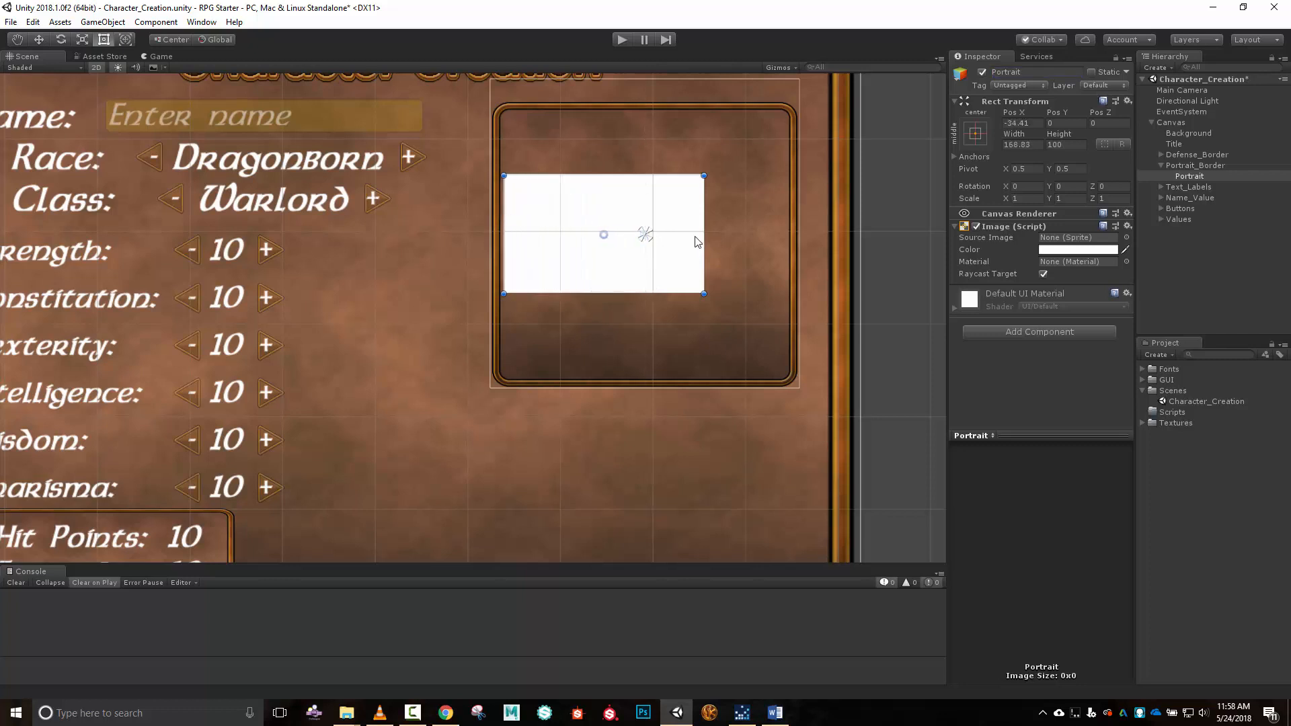
drag(703, 240, 794, 242)
drag(723, 177, 721, 113)
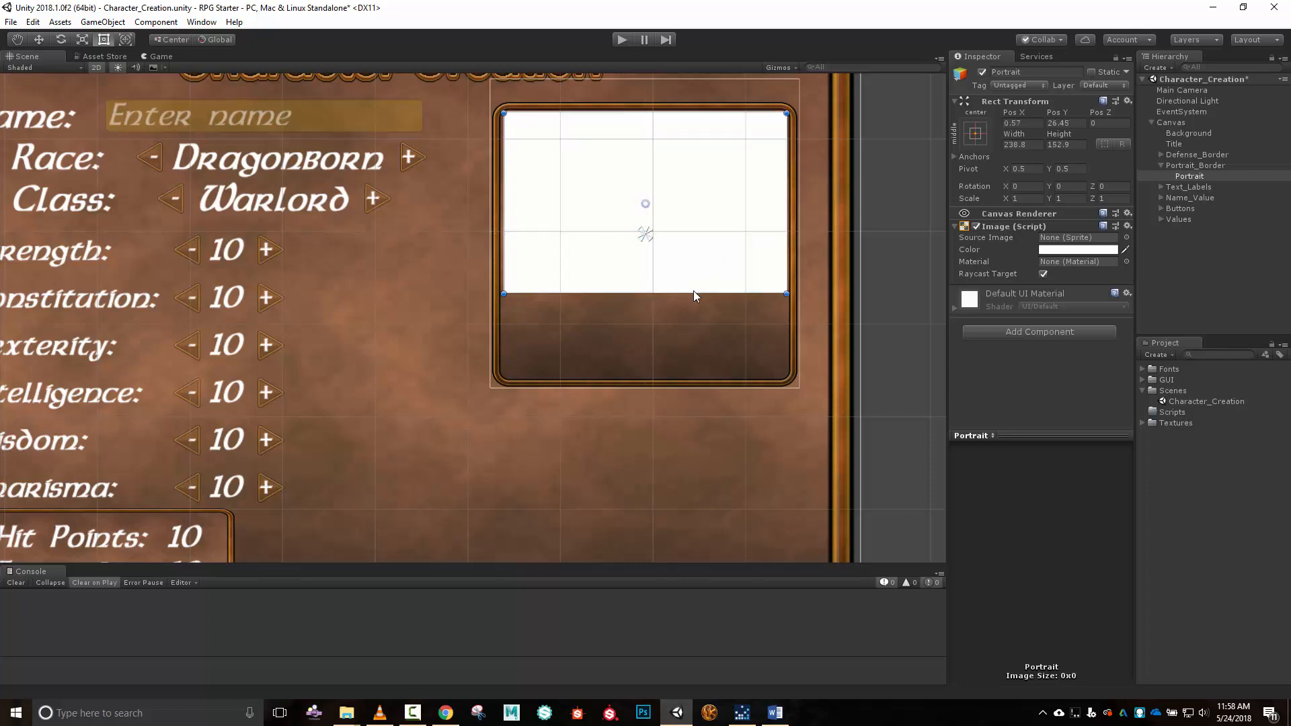
drag(693, 293, 692, 378)
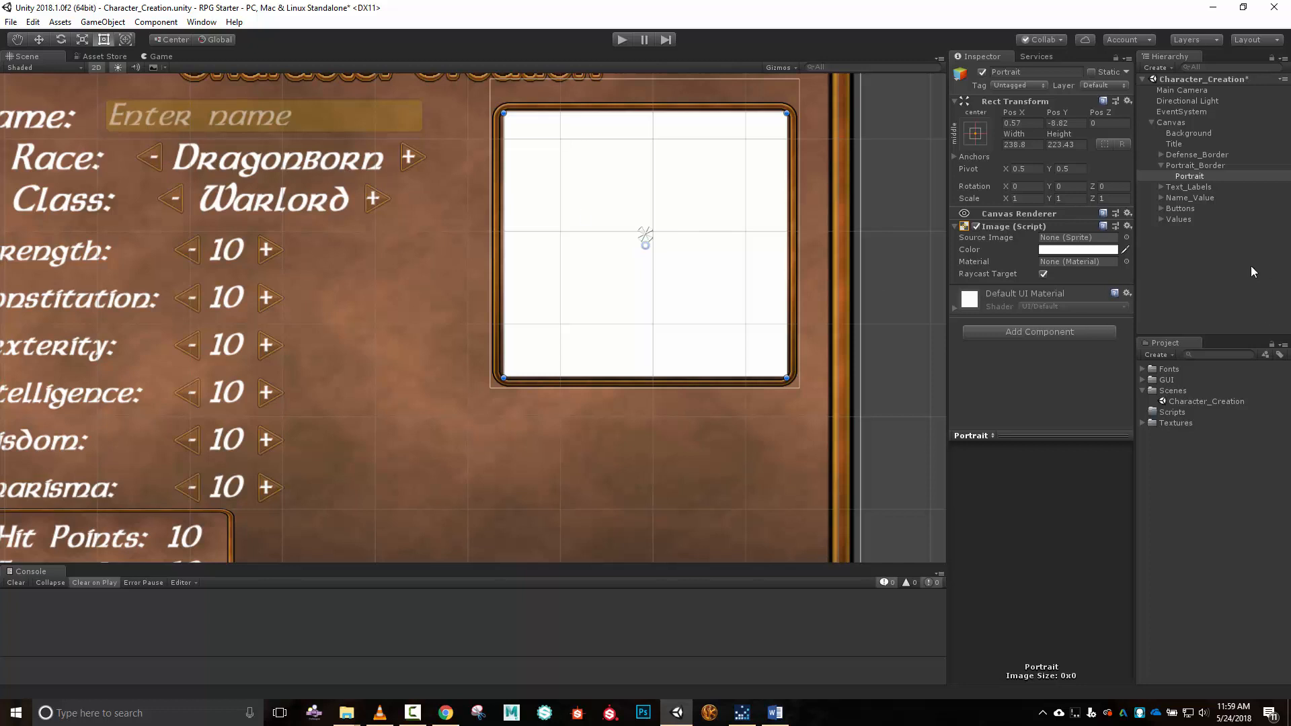
Duplicate Race_Prev_Button and Race_Next_Button, and move both copies into Portrait_Border below Portrait.
click(1161, 210)
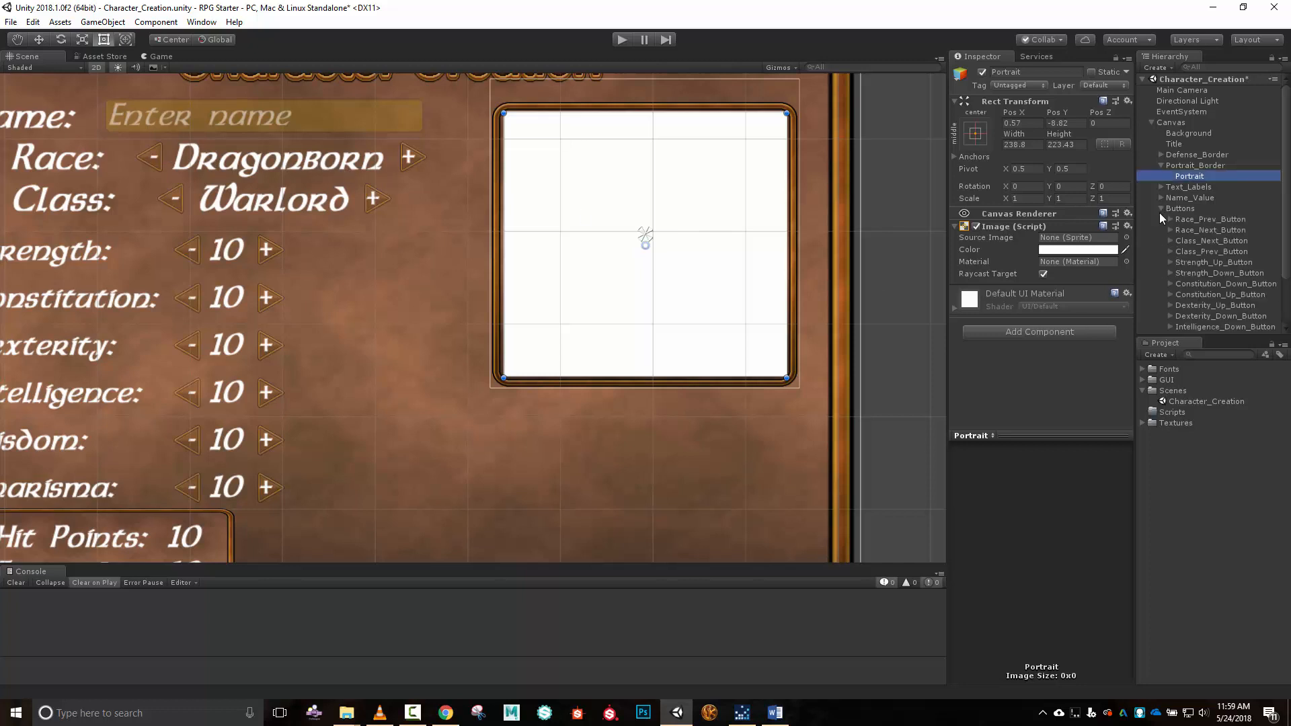
click(1214, 219)
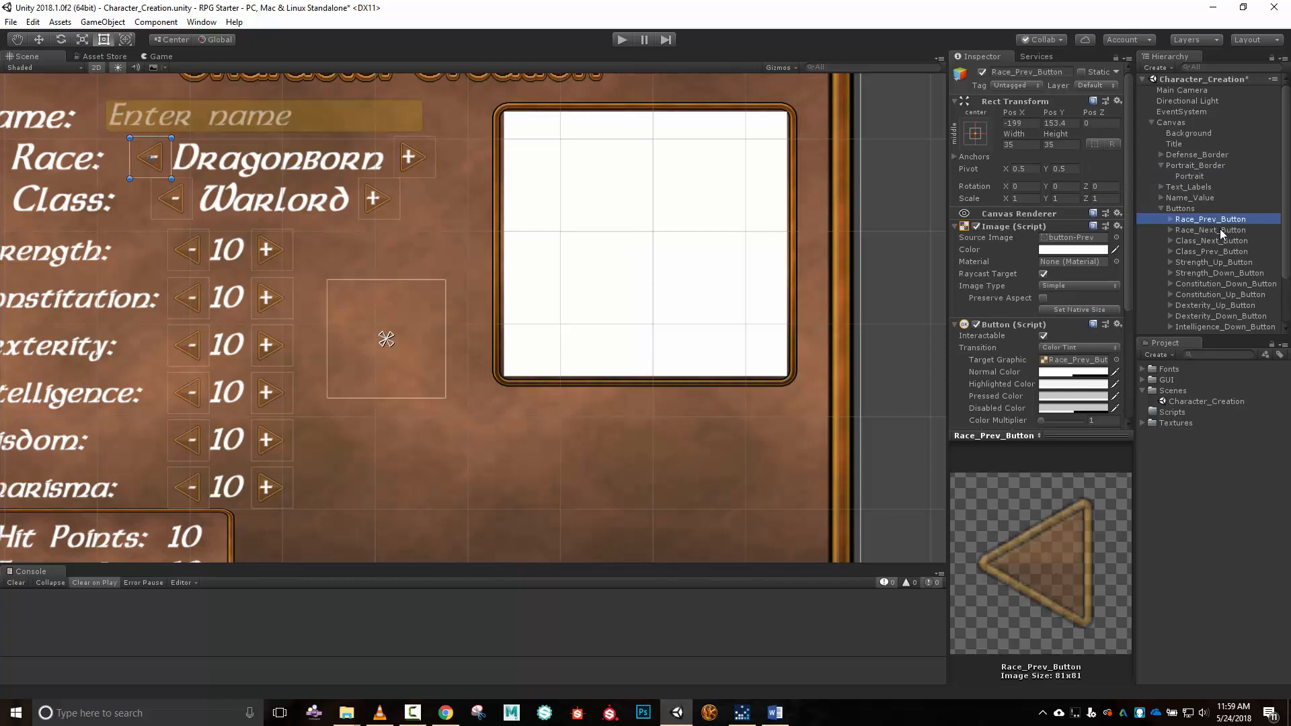
ctrl+click(1219, 229)
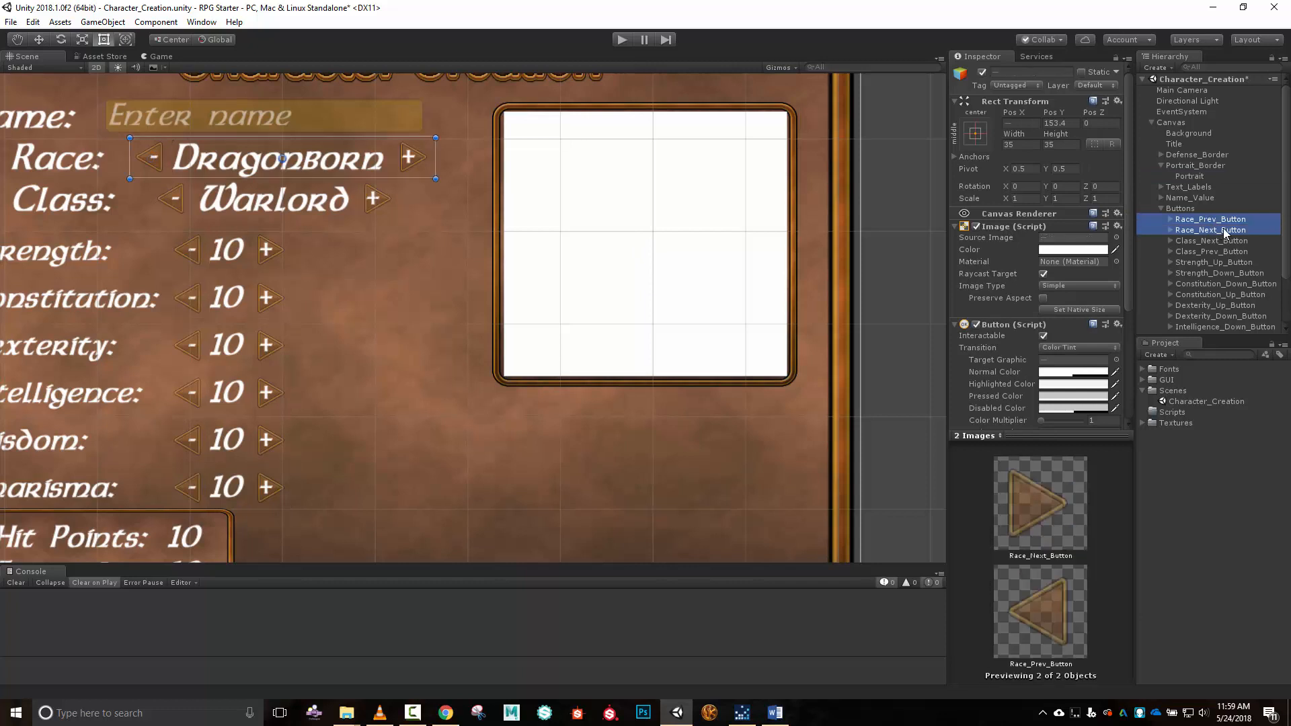
key(ctrl+d)
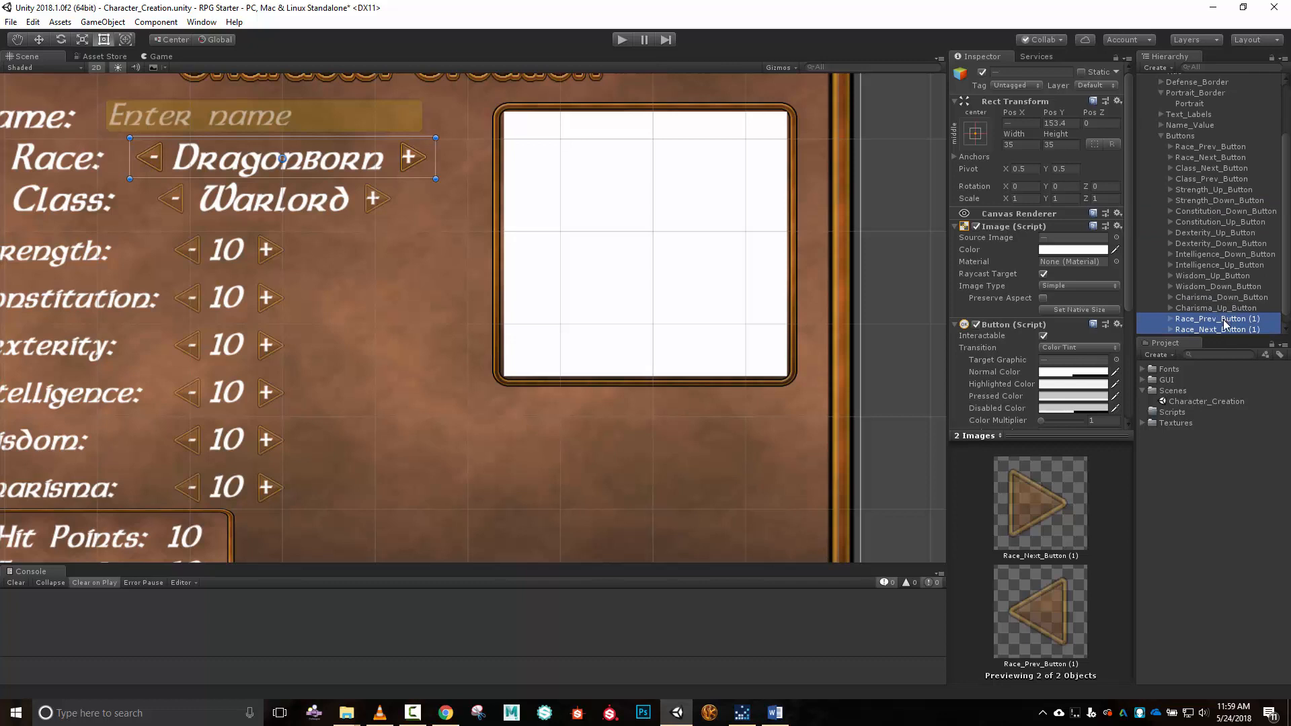
drag(1225, 325, 1203, 139)
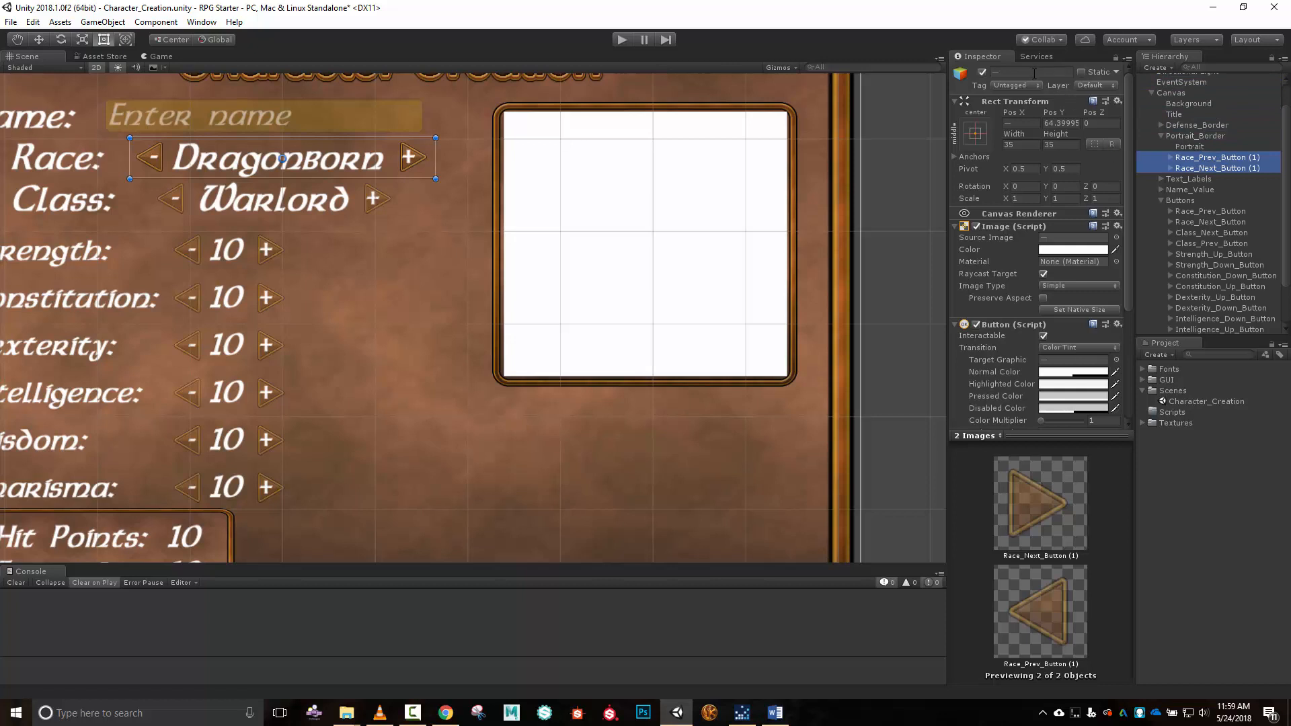
Rename the copied Race_Prev_Button (1) inside Portrait_Border as Portrait_Next_Button.
click(1218, 157)
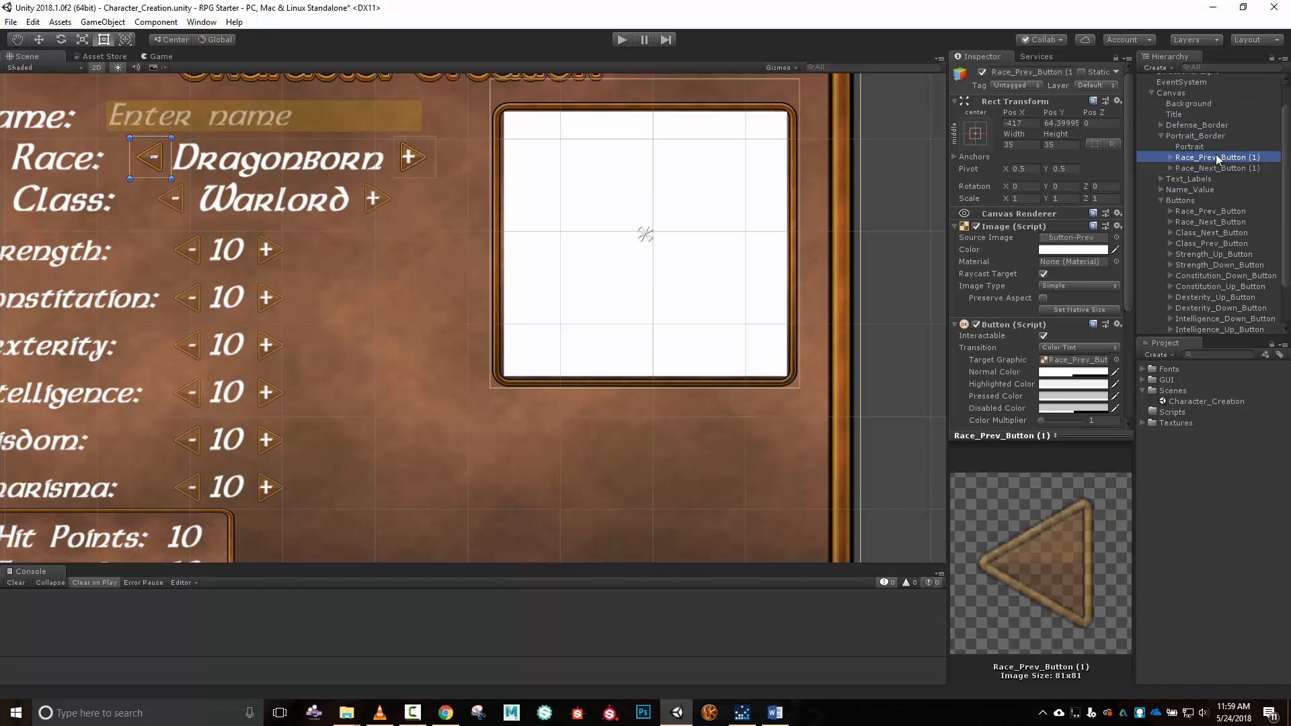
click(1068, 72)
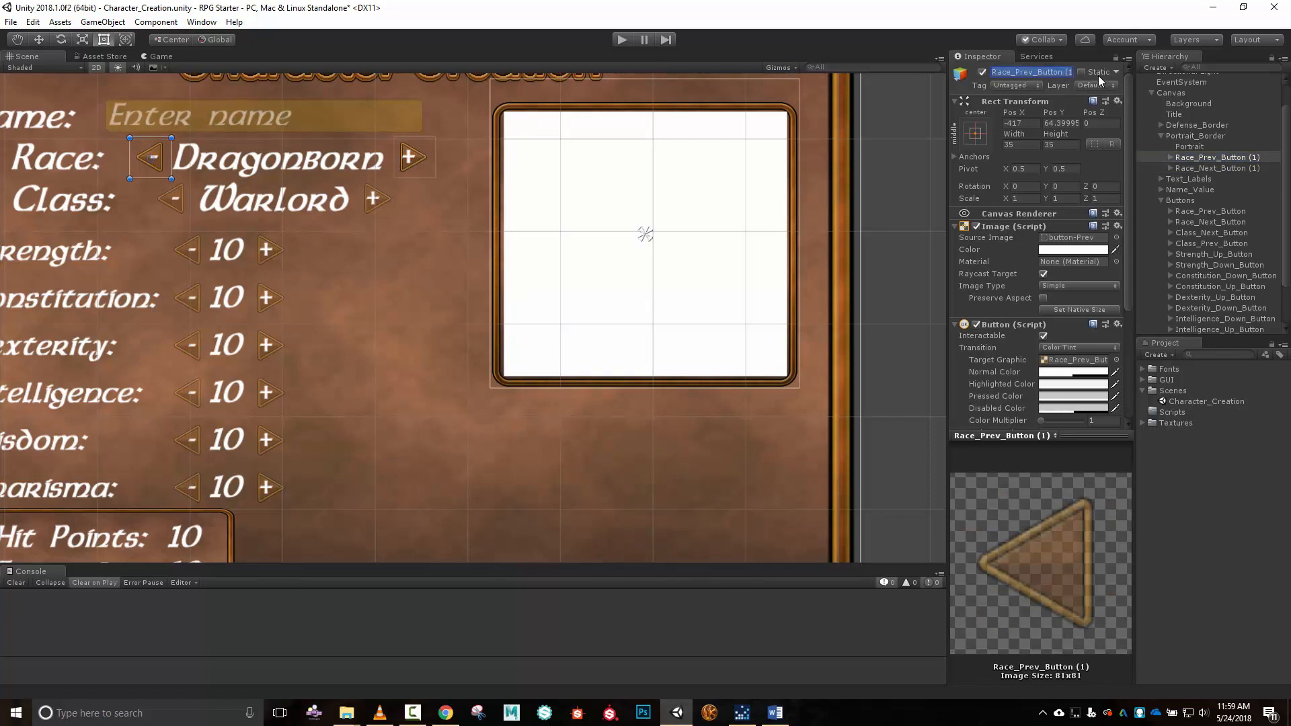
text(Portra)
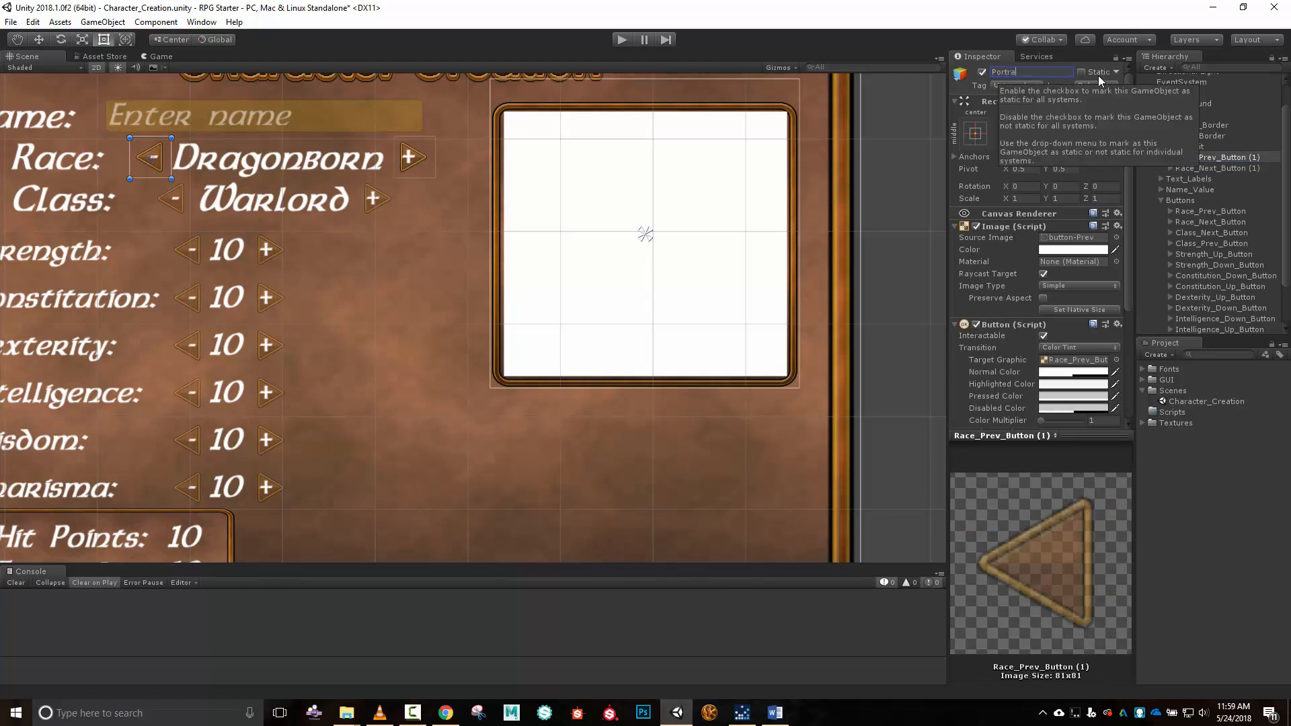
text(it_Next_Button)
key(Return)
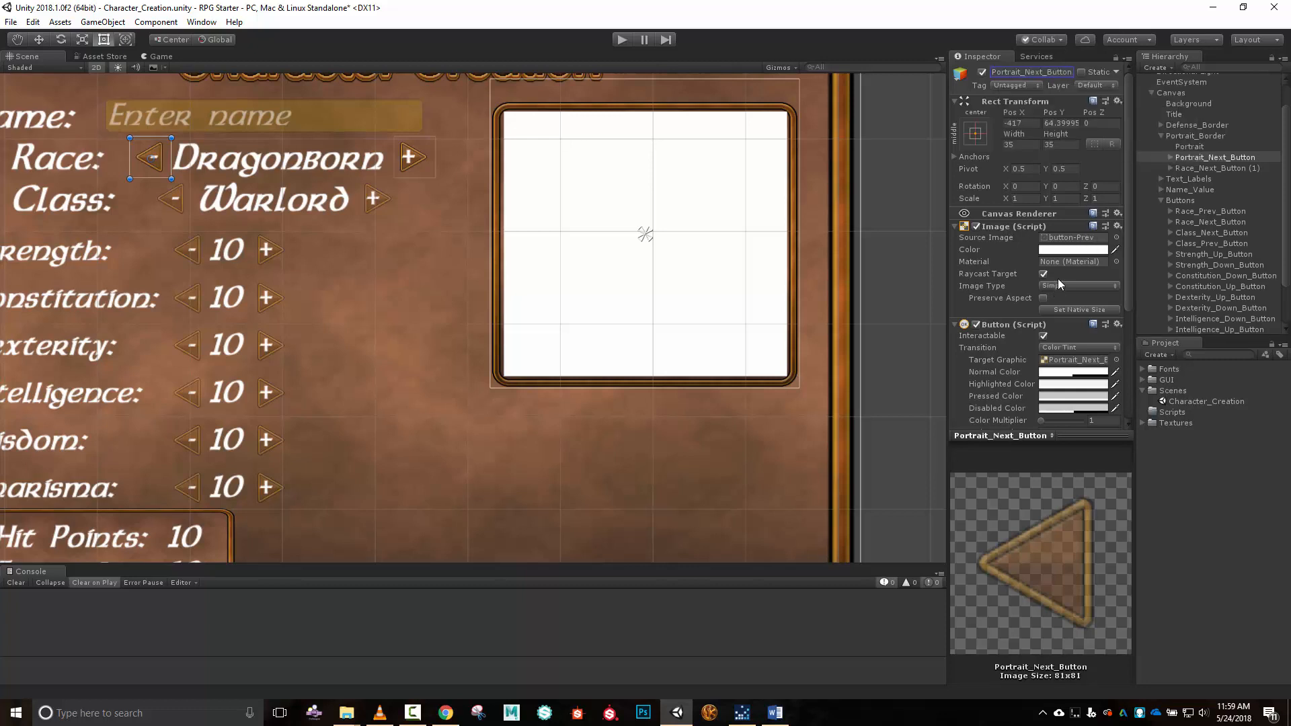
Change the text label of Portrait_Next_Button to "Next".
scroll(1058, 278, down, 3)
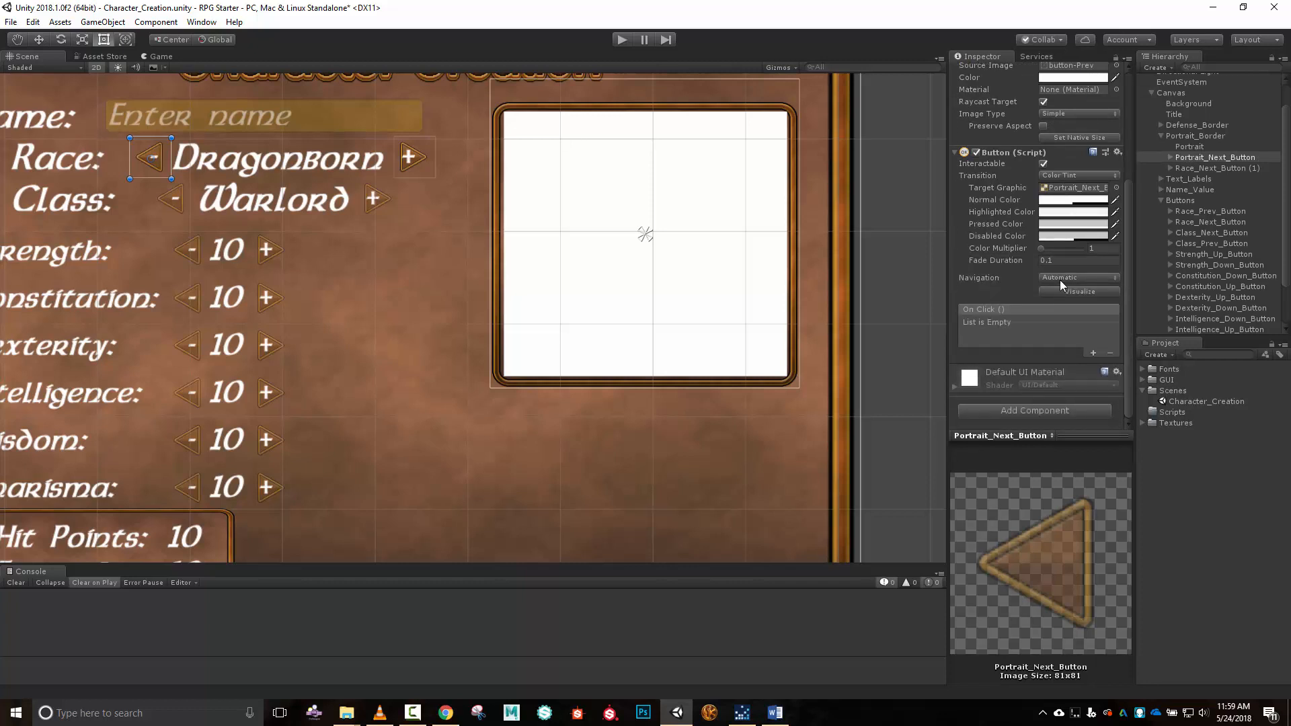
click(1169, 157)
click(1193, 169)
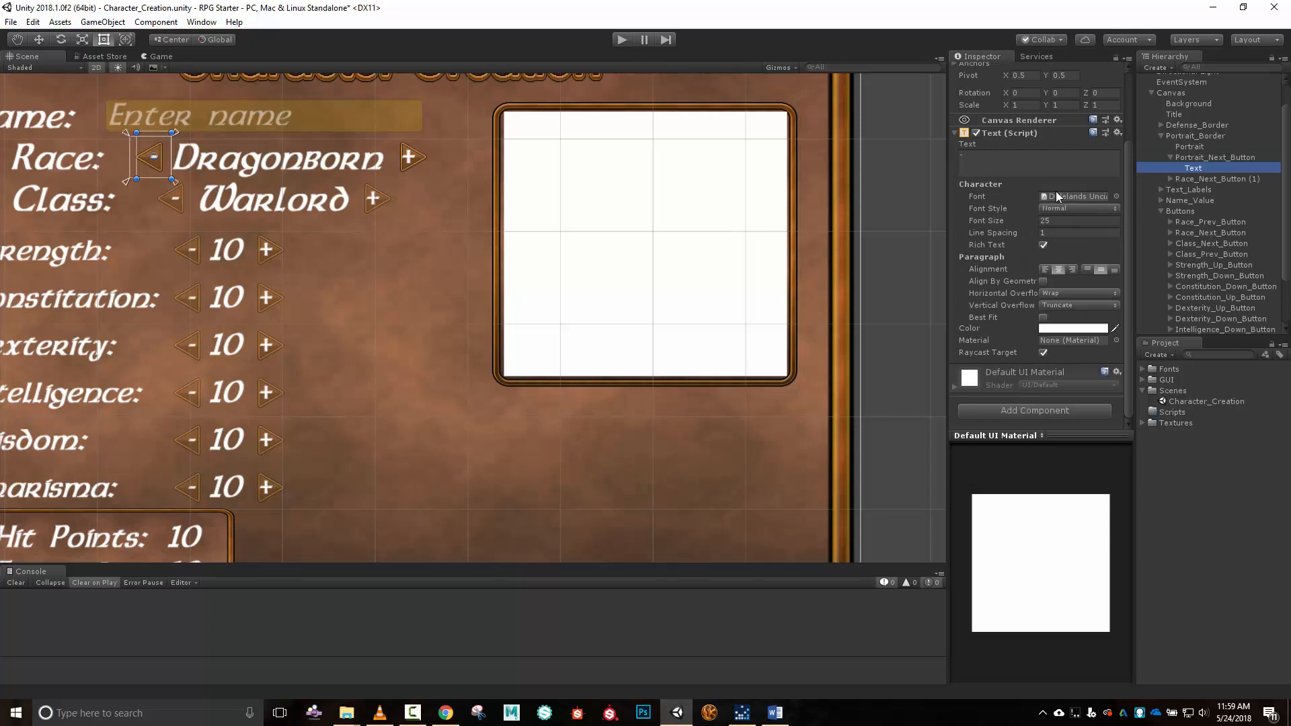
click(1014, 162)
text(Next)
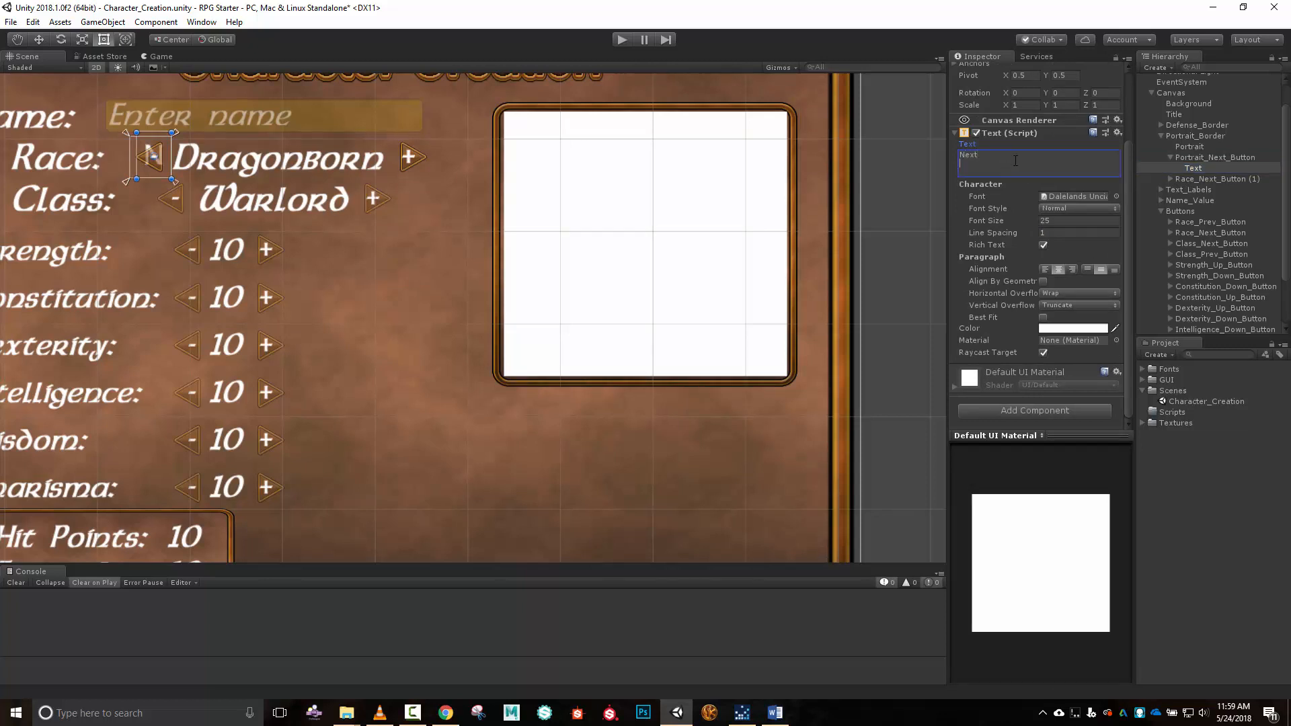
Rename the copied Race_Next_Button (1) inside Portrait_Border as Portrait_Prev_Button.
click(1224, 178)
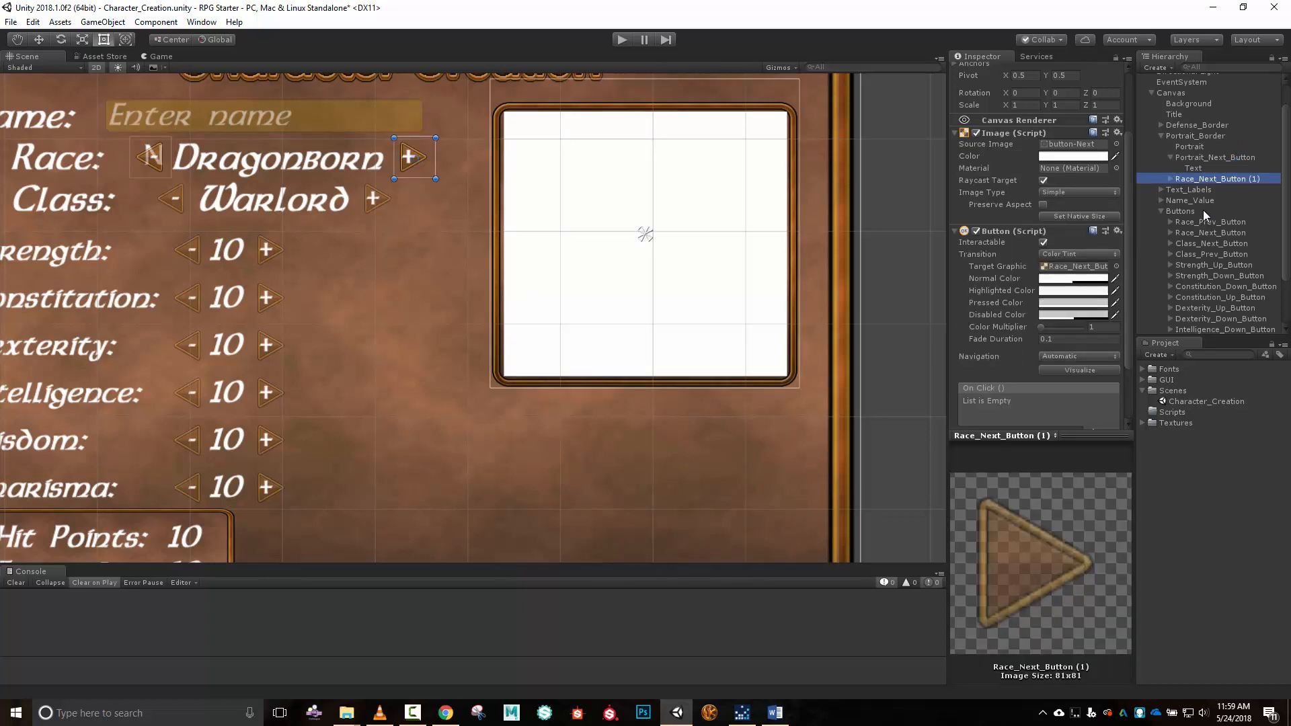
scroll(1089, 152, up, 3)
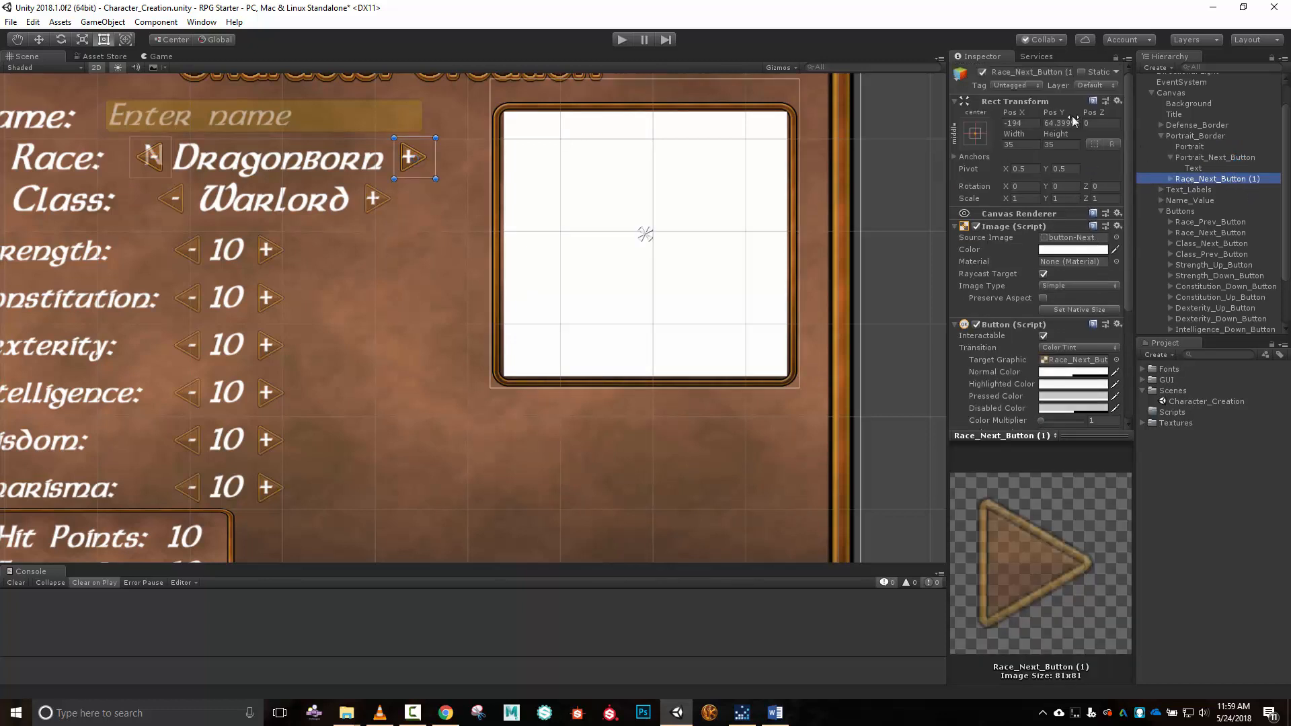
click(1035, 72)
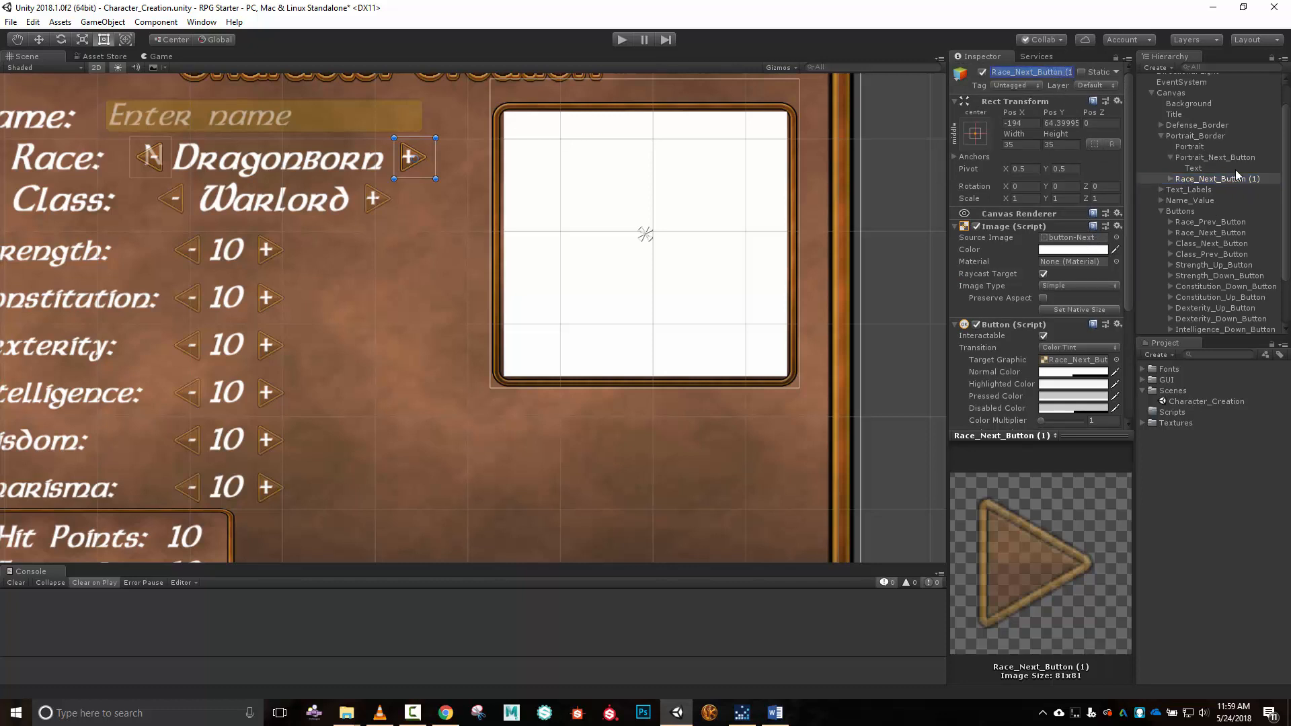
text(Po)
text(rtrait_Prev_Button)
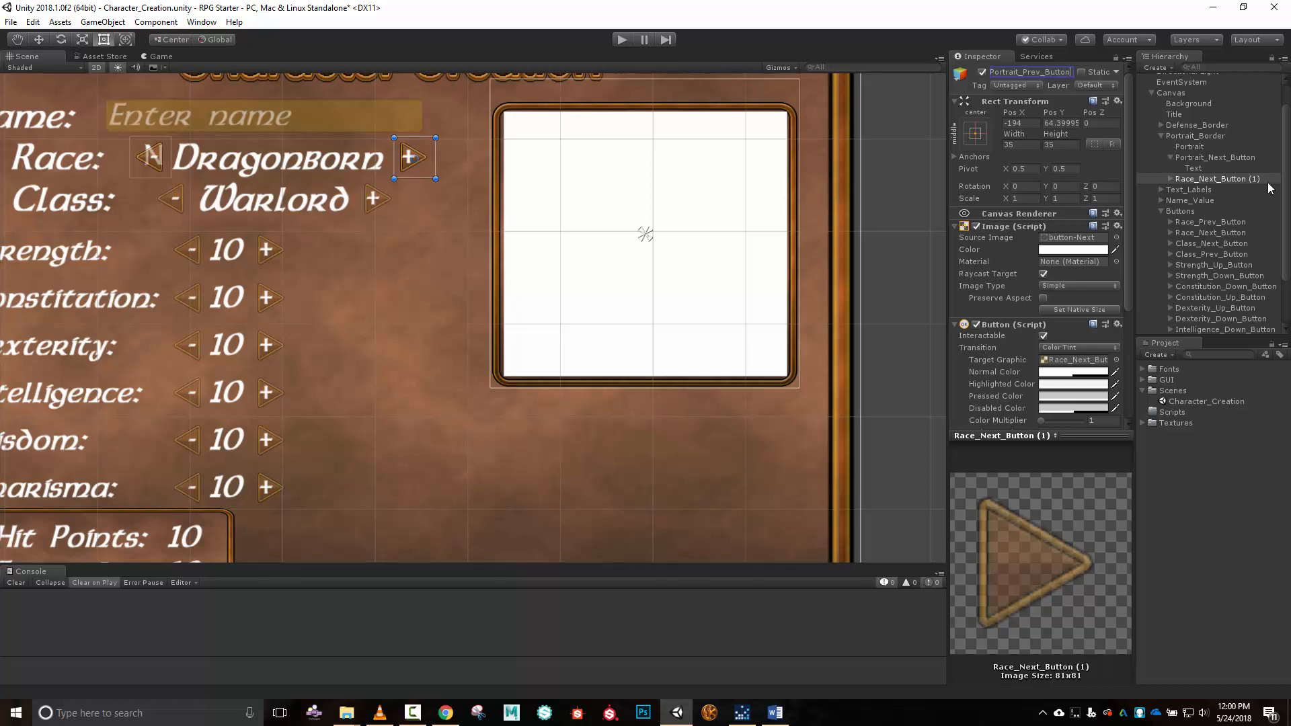
key(Return)
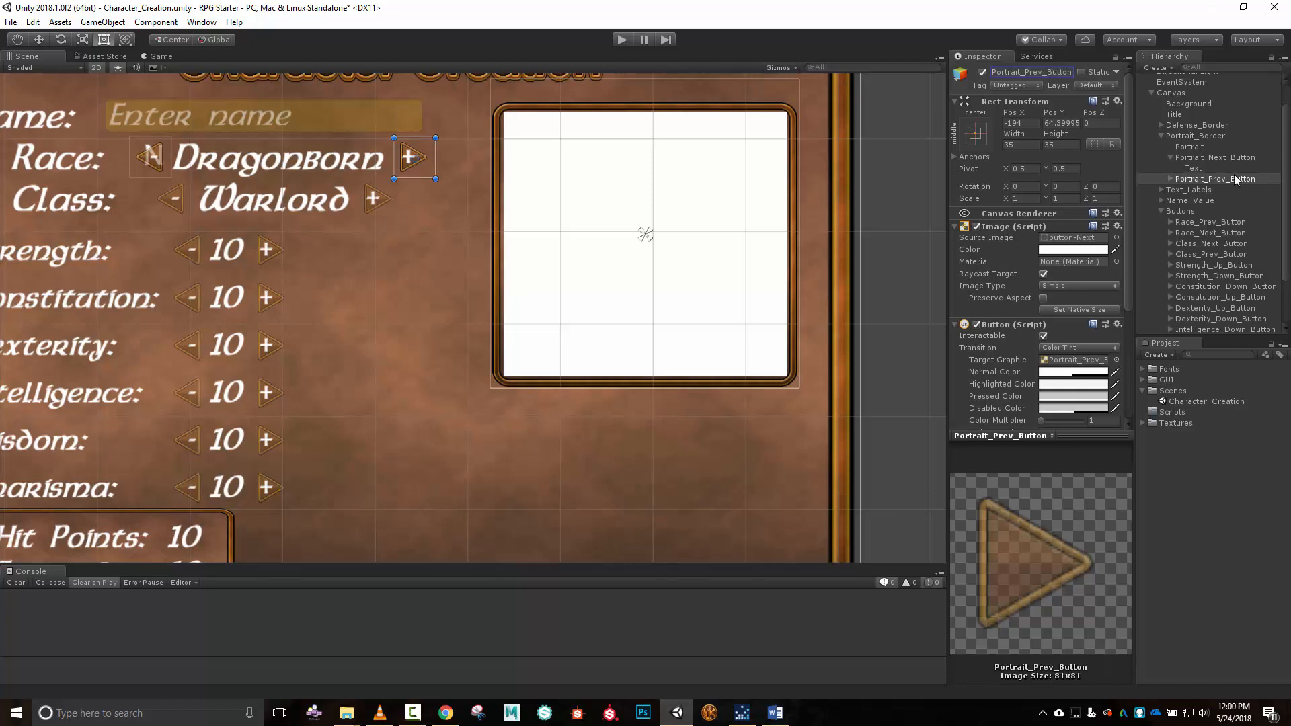
Rename the forward-arrow button Portrait_Prev_Button inside Portrait_Border as Portrait_N_Button, freeing up its name.
click(1170, 178)
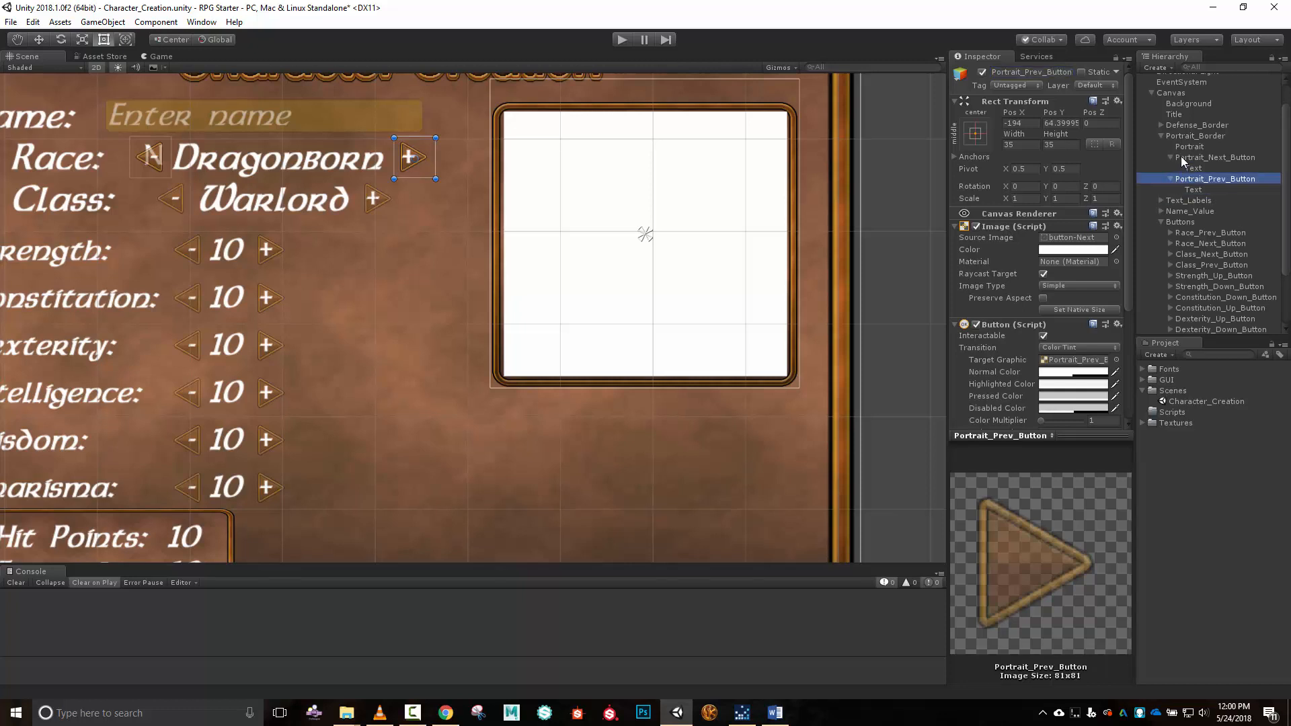
click(1187, 157)
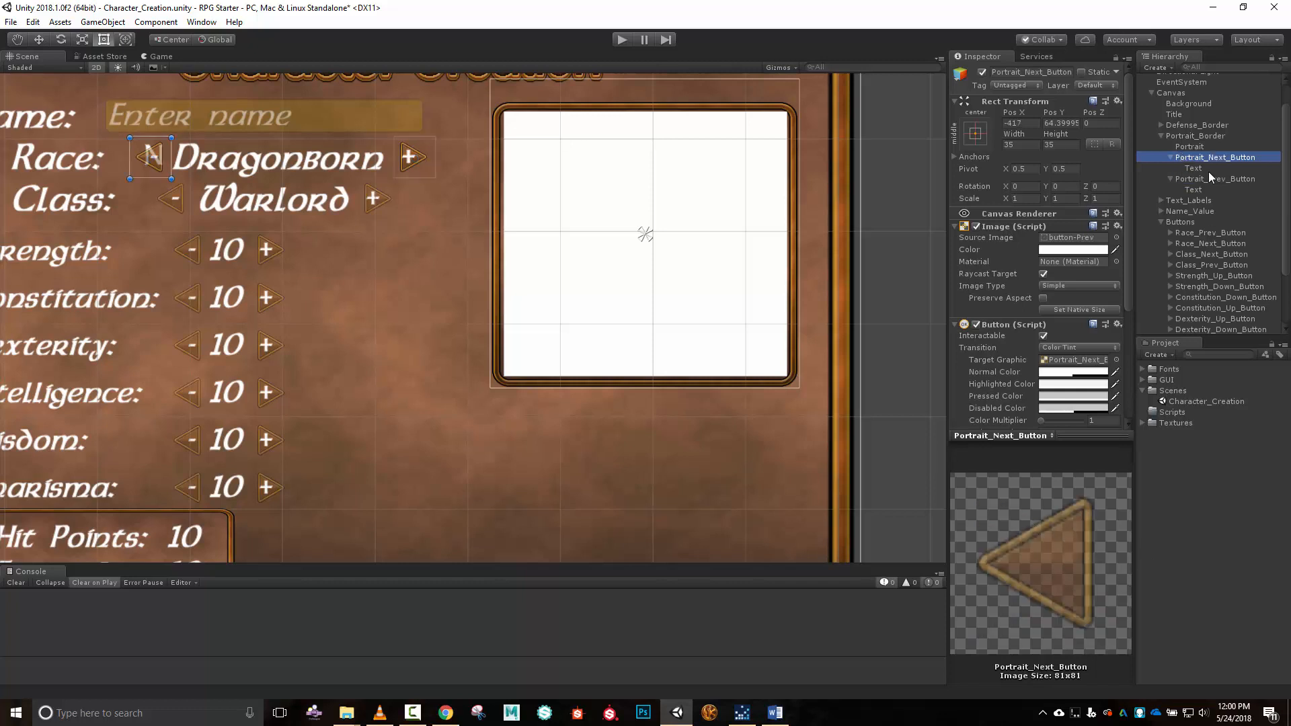
click(1241, 180)
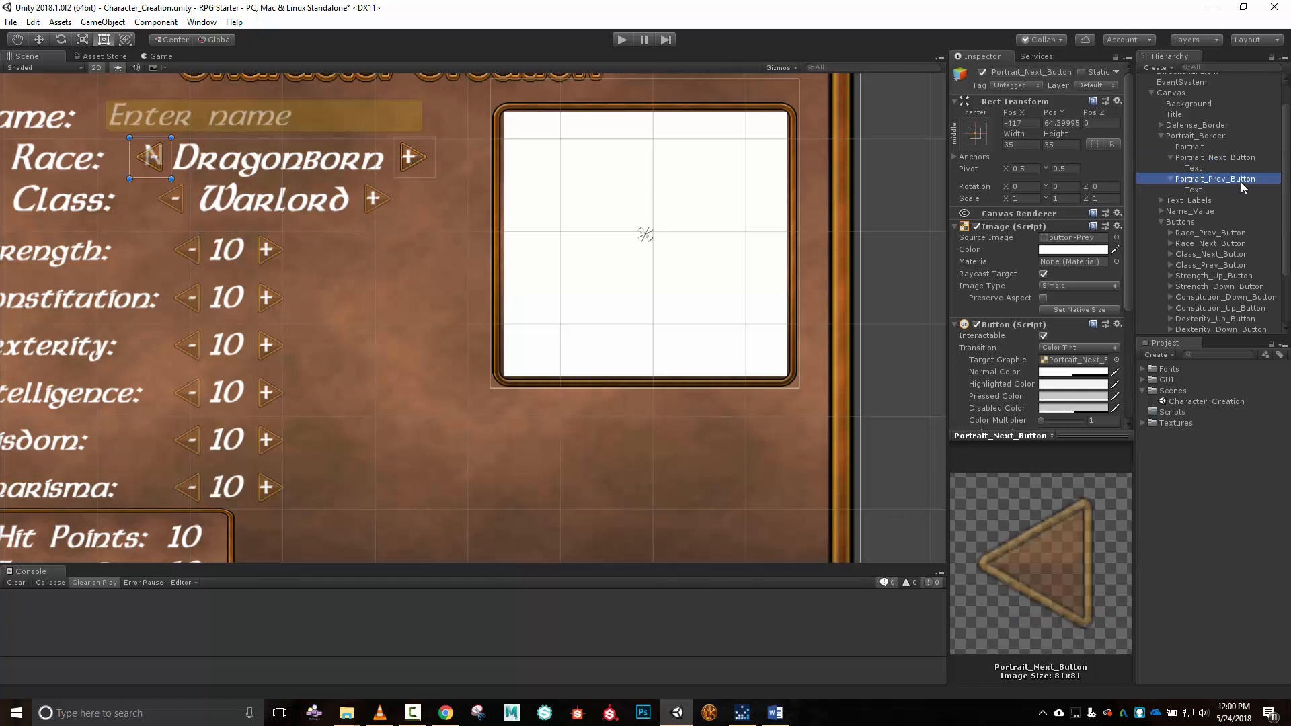
click(1069, 72)
click(1060, 70)
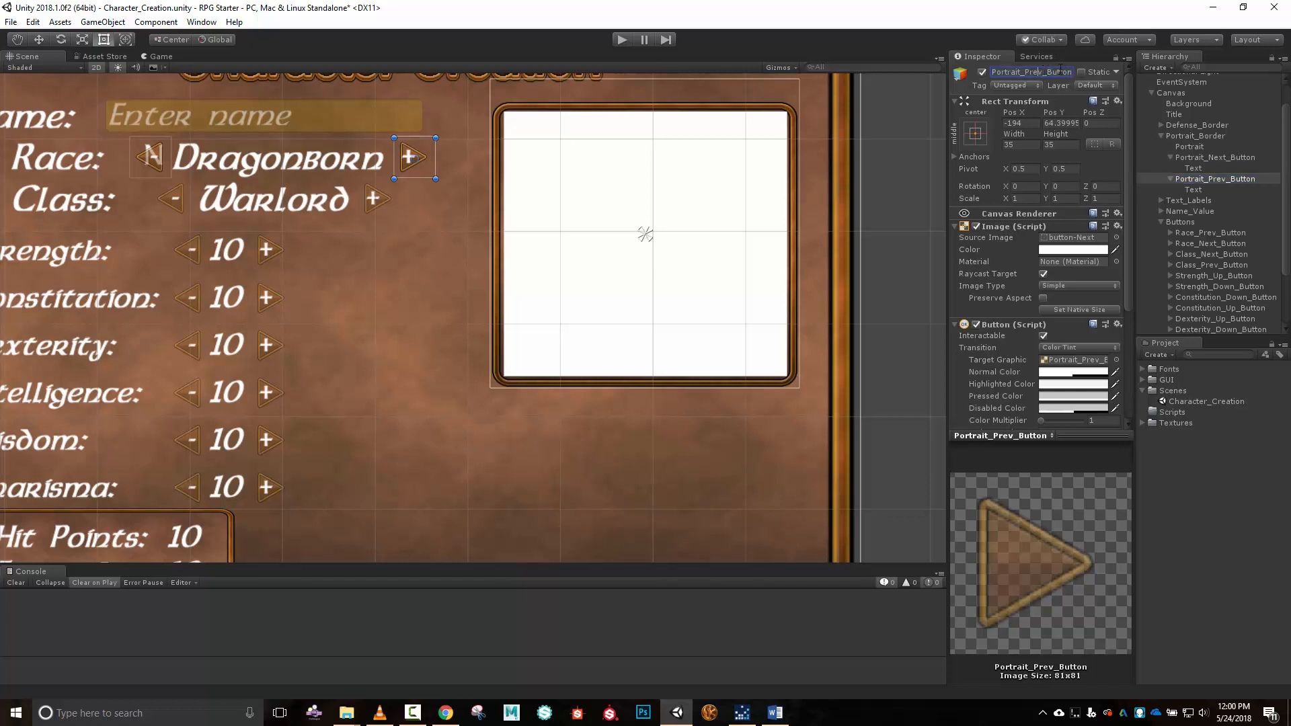
key(BackSpace)
key(BackSpace)
key(BackSpace)
key(BackSpace)
text(N)
key(Return)
Rename the backward-arrow button Portrait_Next_Button inside Portrait_Border as Portrait_Prev_Button.
click(1187, 159)
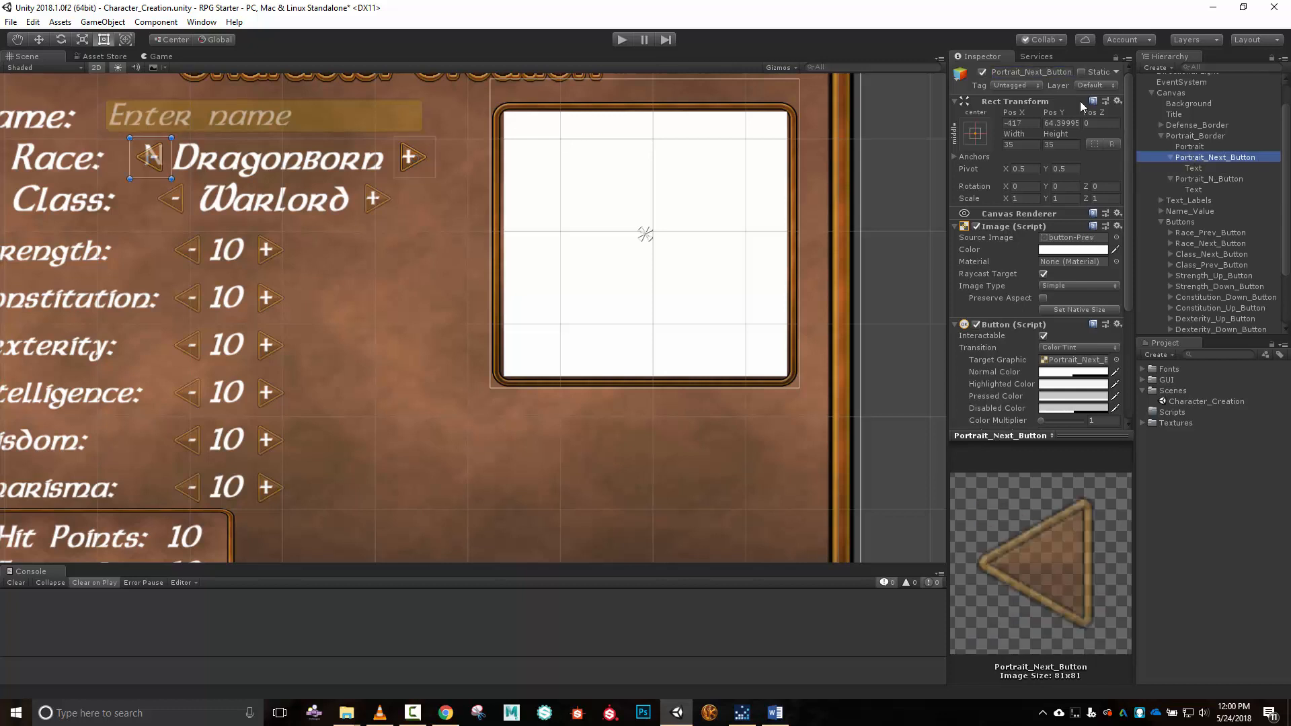
click(1050, 74)
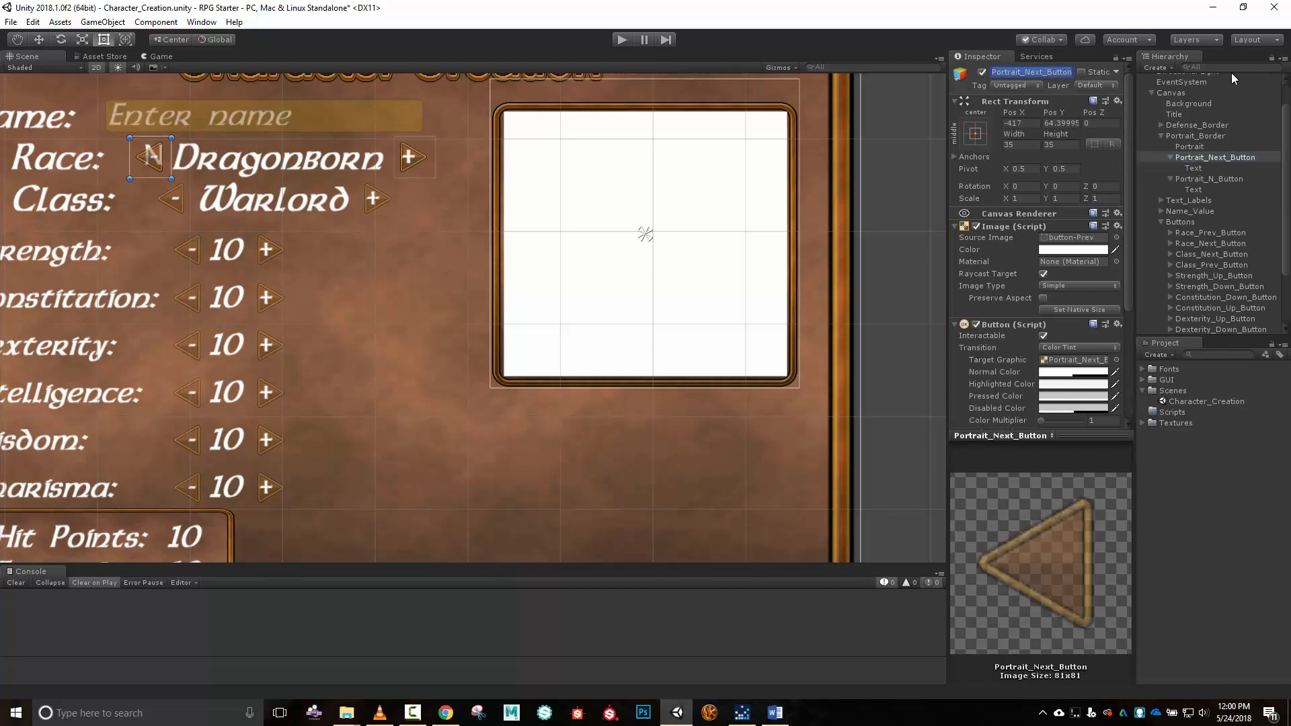
key(Right)
key(BackSpace)
key(BackSpace)
key(BackSpace)
key(BackSpace)
text(Prev)
key(Return)
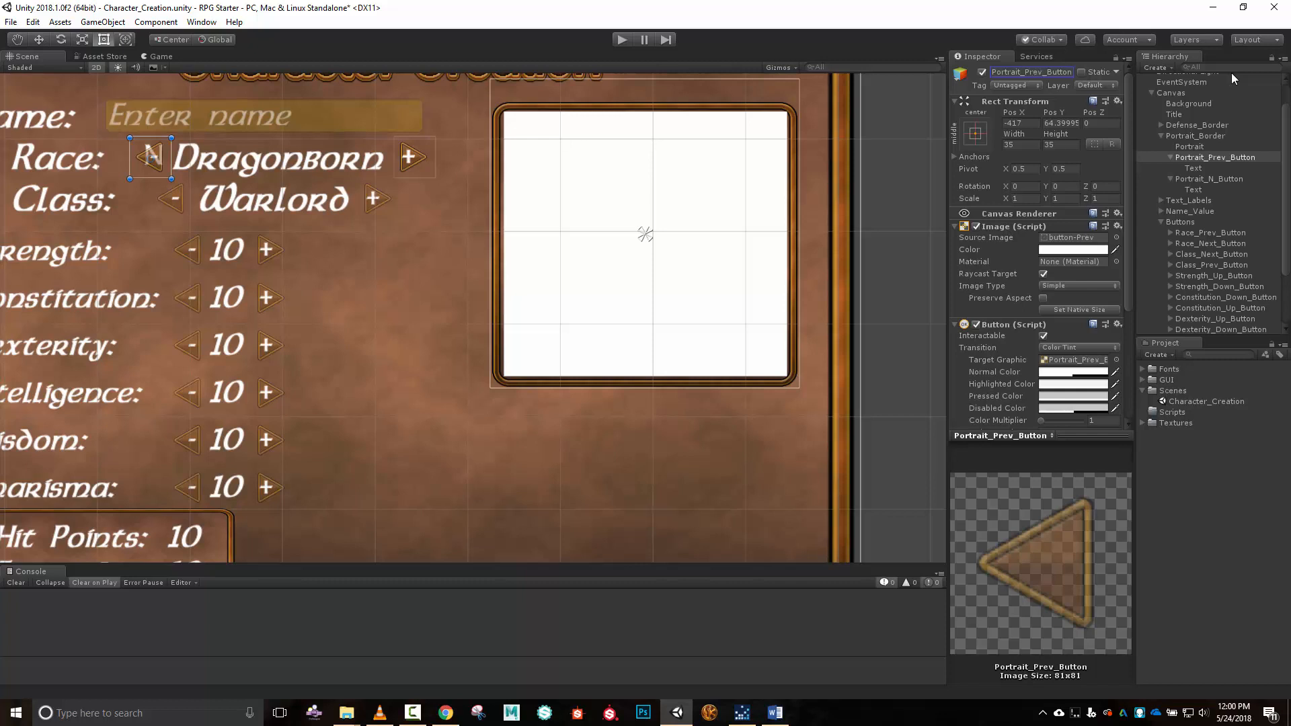
Change the text label of Portrait_Prev_Button to "Prev".
click(1194, 167)
click(1026, 249)
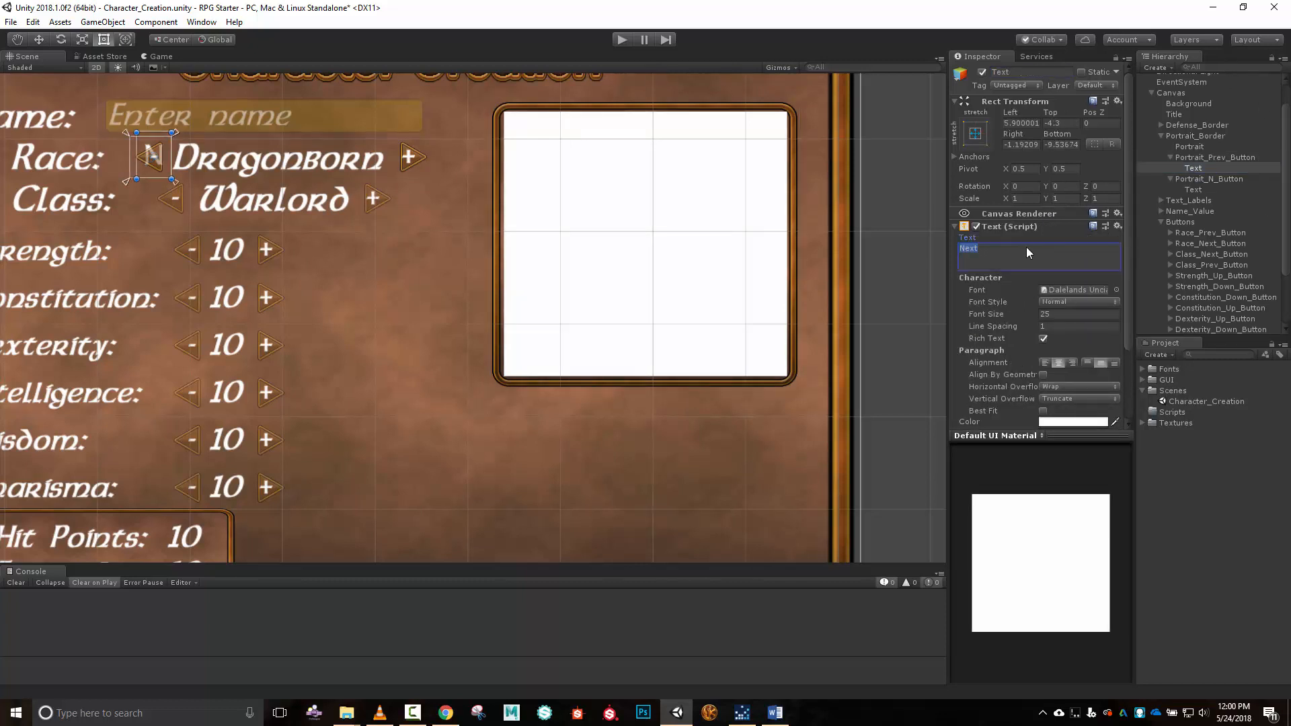
text(Prev)
key(BackSpace)
Change the text label of Portrait_N_Button to "Next".
click(1211, 189)
click(1008, 247)
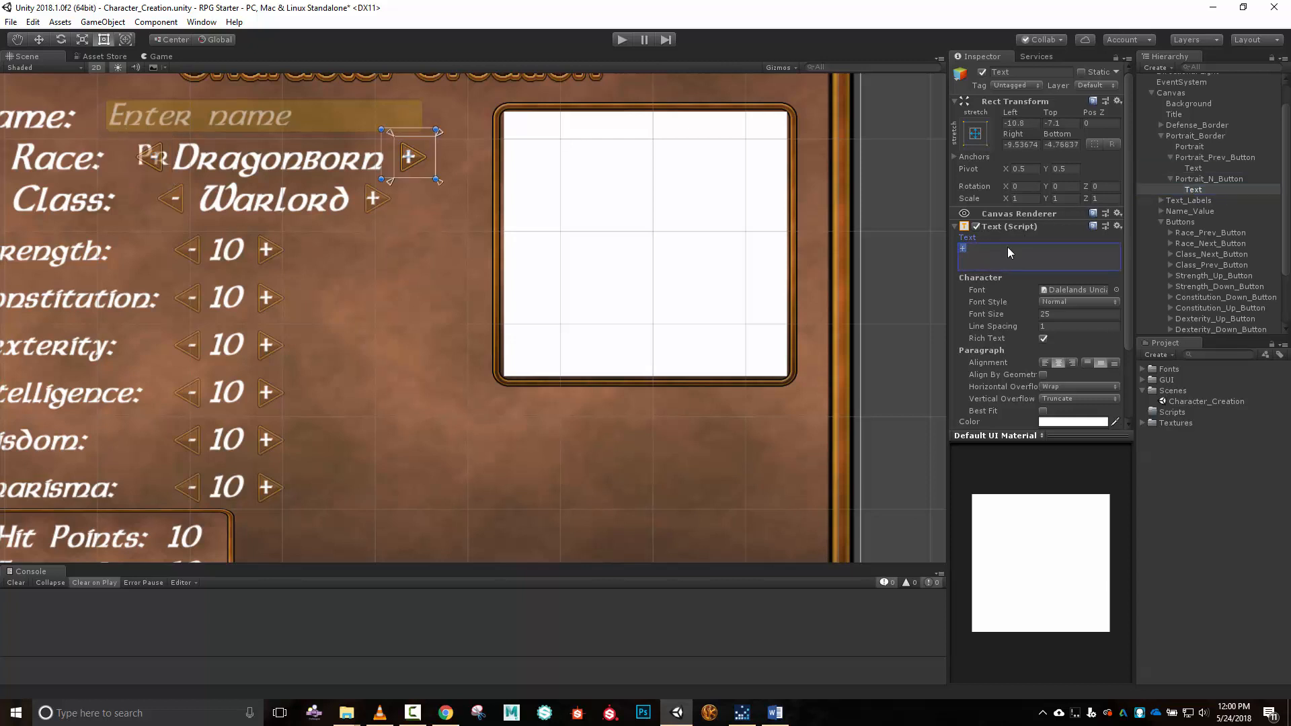
text(Next)
key(Return)
Rename Portrait_N_Button as Portrait_Next_Button and collapse both portrait buttons in the hierarchy.
click(1232, 179)
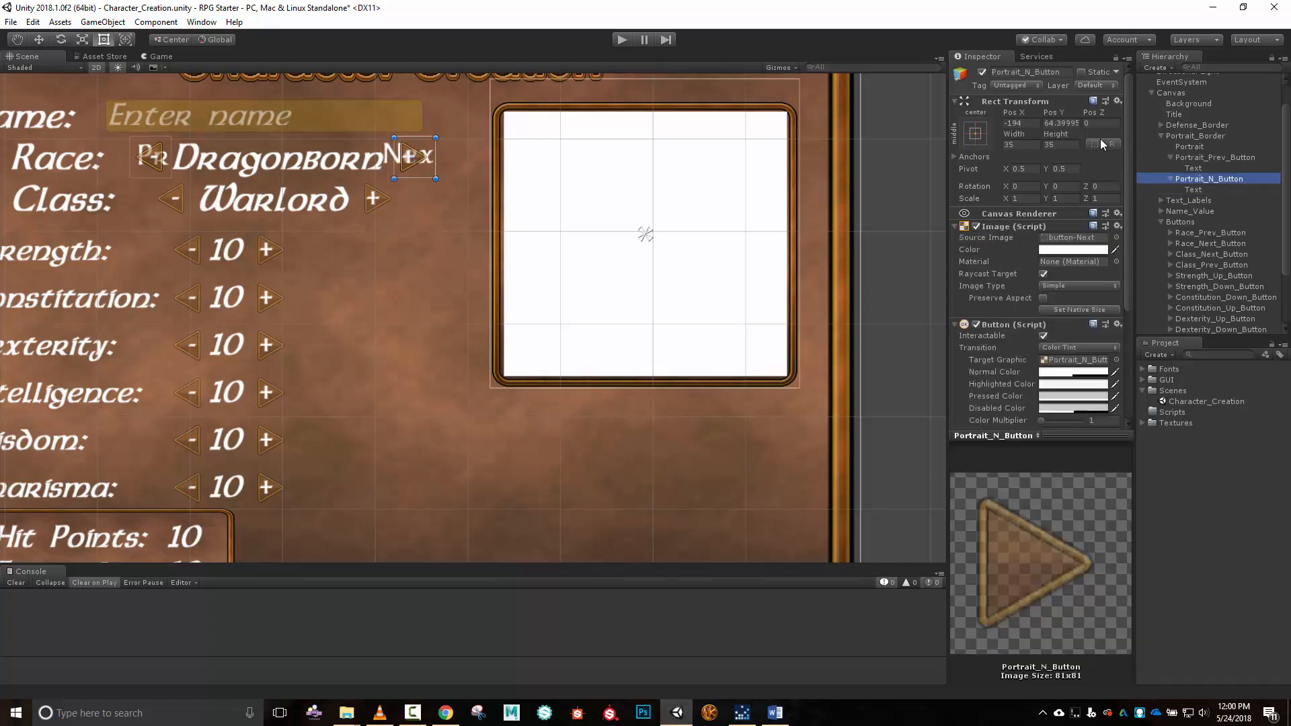
click(1023, 72)
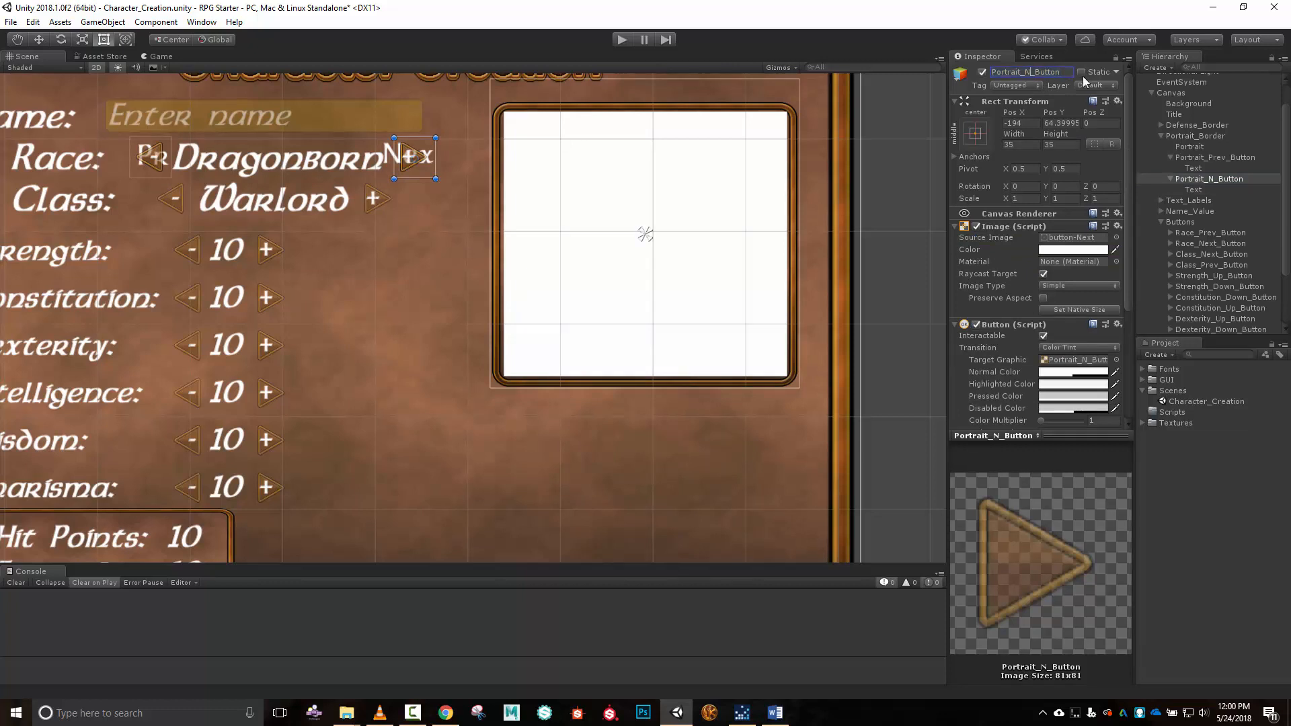
text(ext)
key(Return)
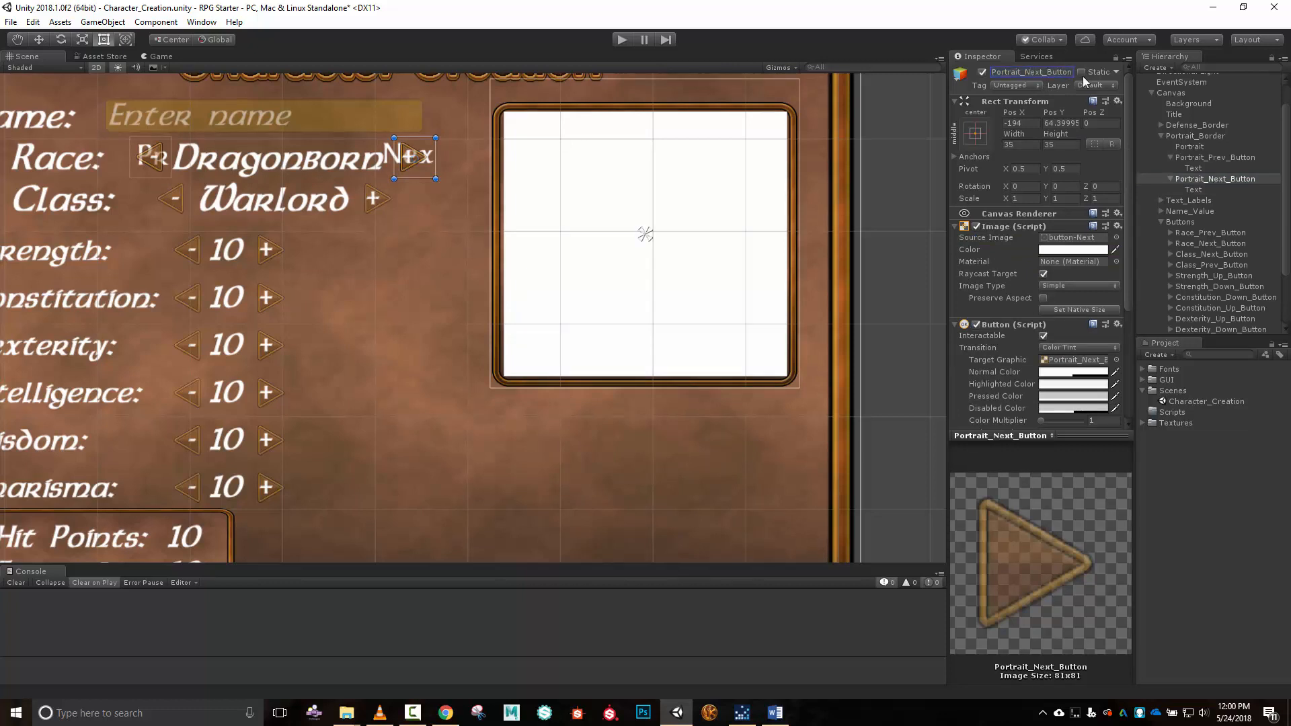
click(1170, 158)
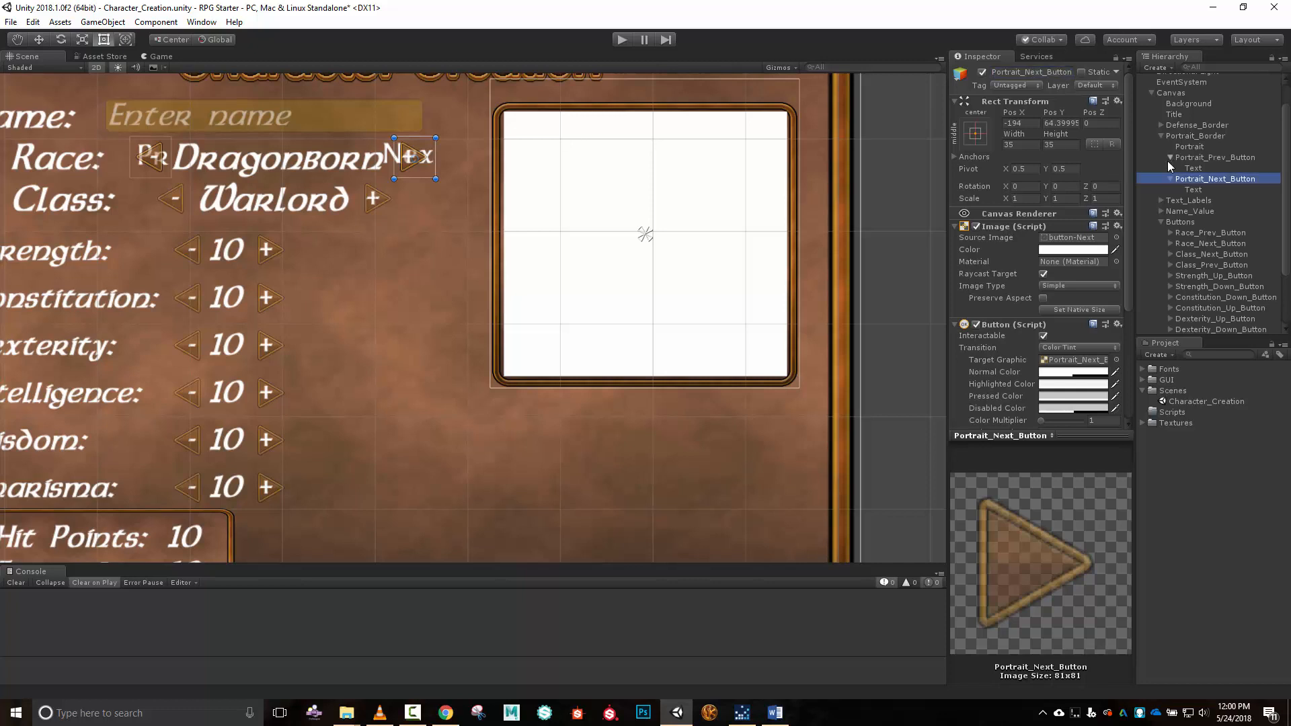
click(1171, 168)
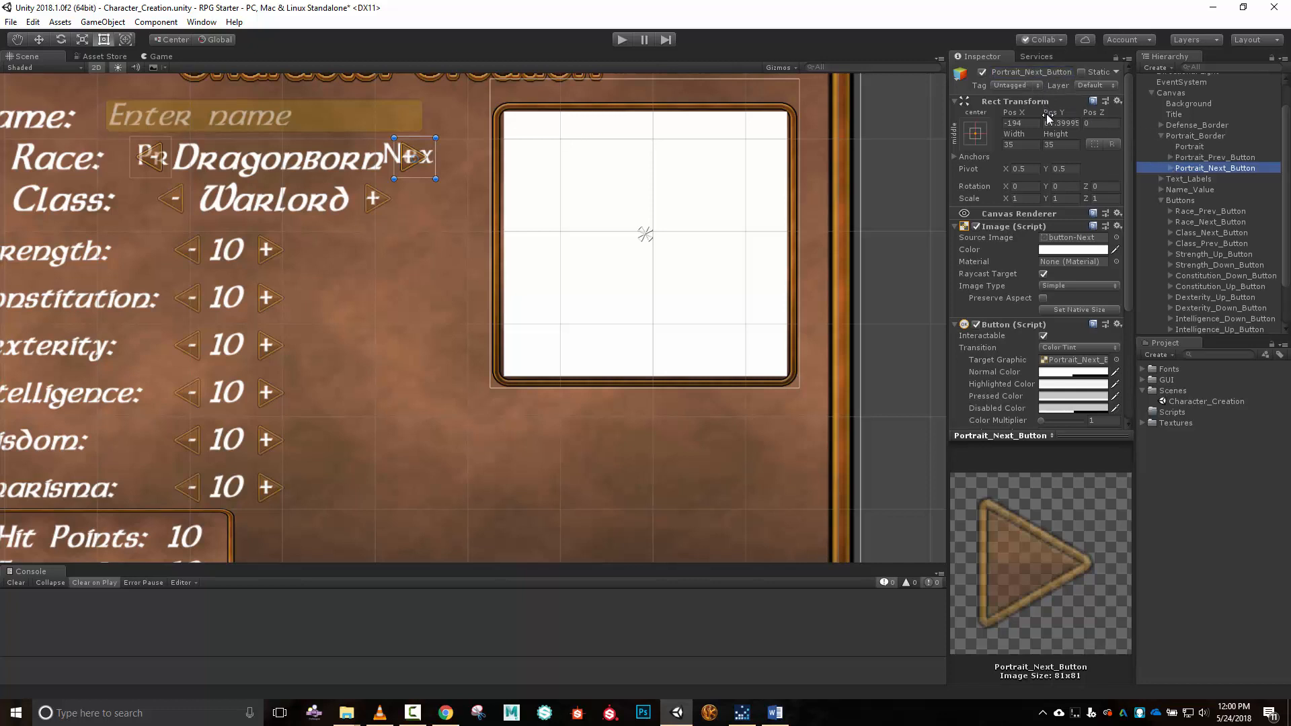
Move Portrait_Prev_Button and Portrait_Next_Button together below the portrait frame, to about Pos X 11.9 and Pos Y -164.8.
drag(1049, 112, 1135, 155)
ctrl+click(1205, 158)
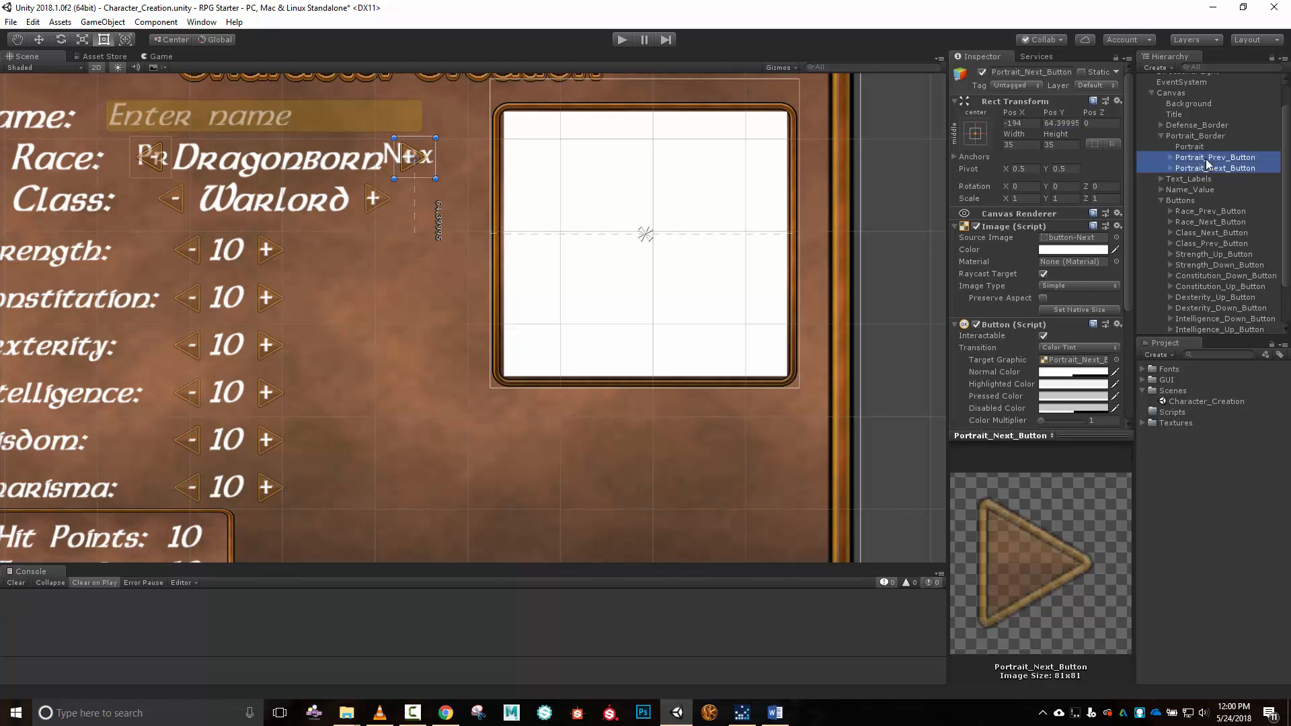
drag(1055, 115, 433, 190)
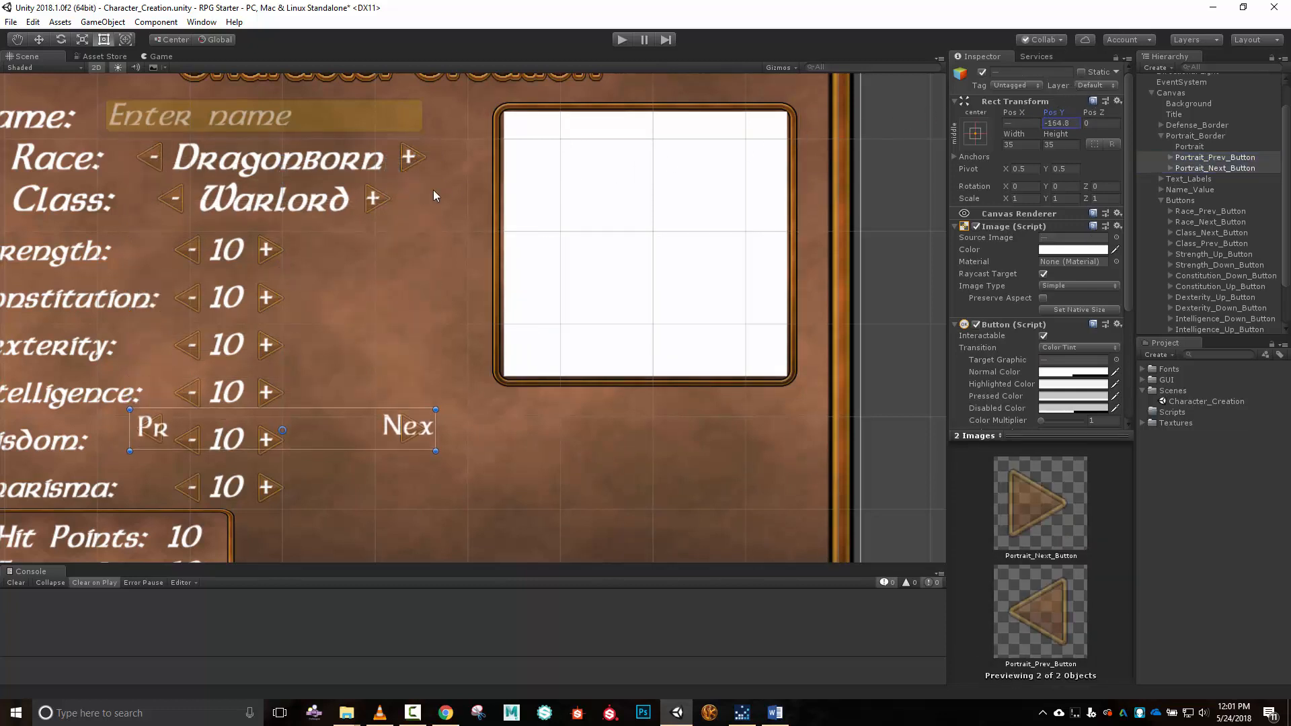
drag(1014, 115, 930, 247)
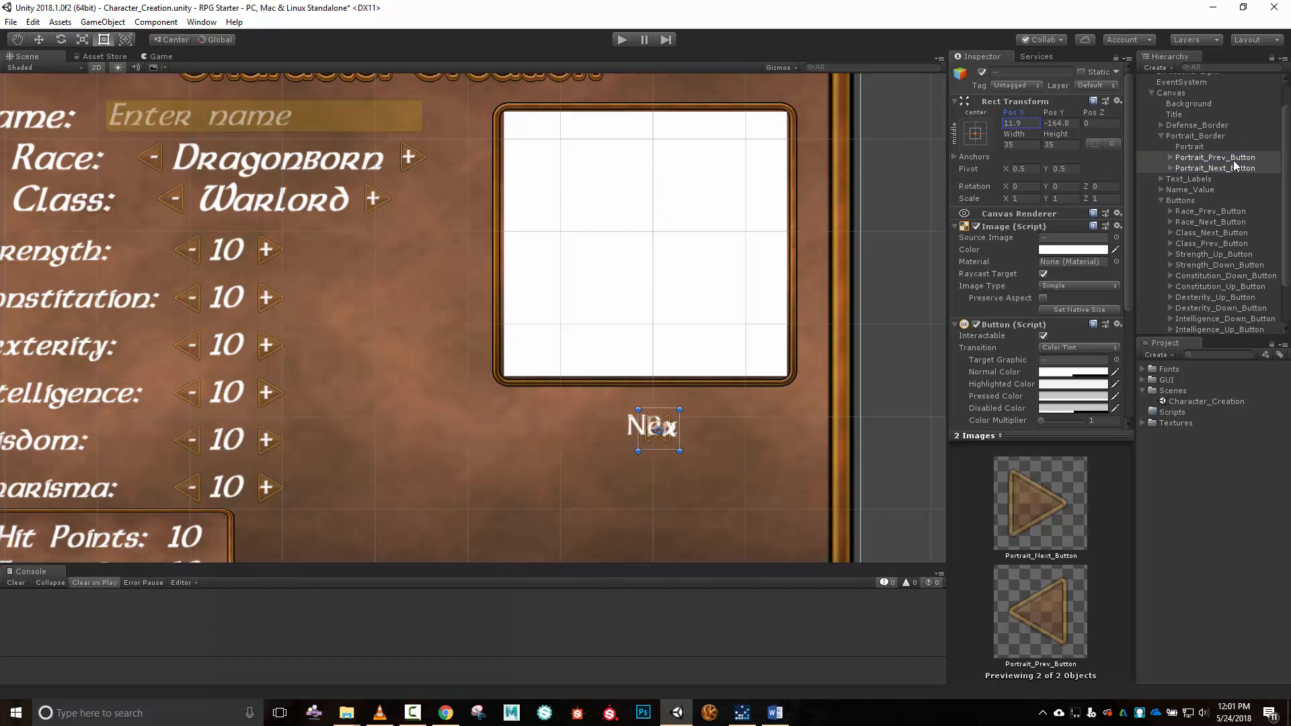
scroll(635, 324, down, 5)
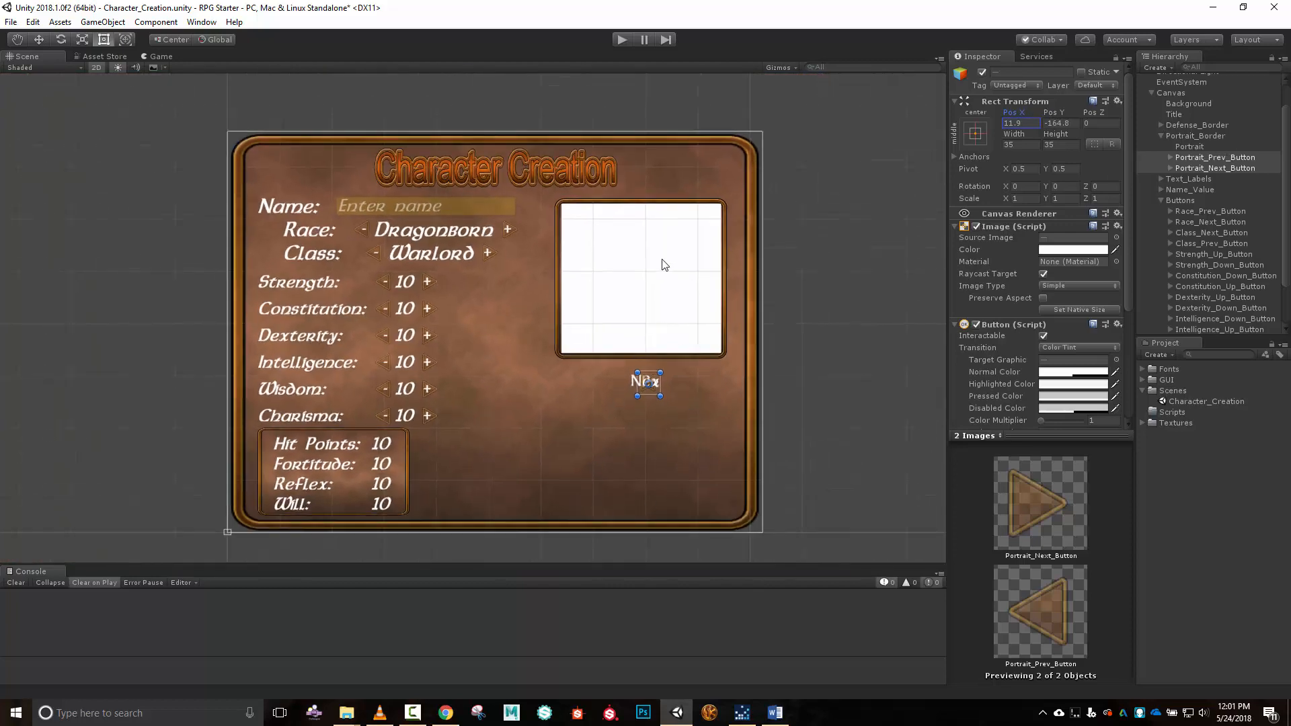
scroll(552, 349, up, 5)
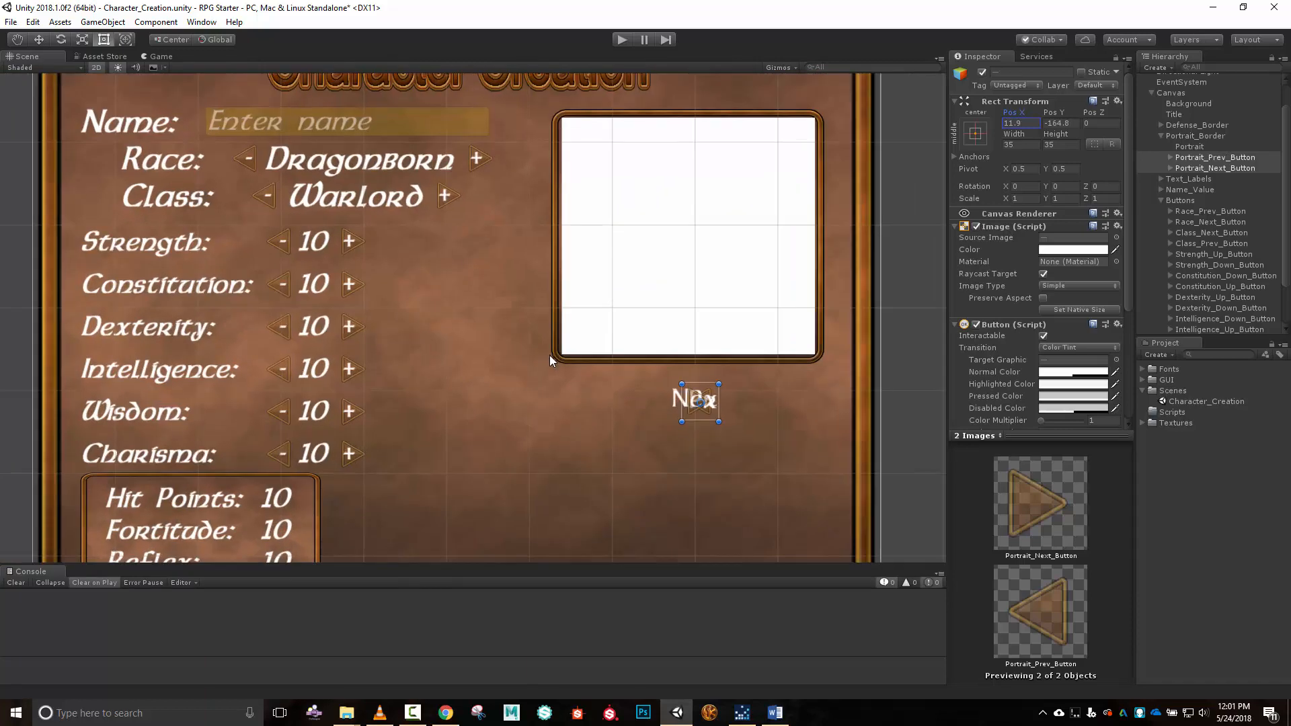
Space the two portrait buttons apart, with Portrait_Prev_Button at Pos X about -37.6 and Portrait_Next_Button at about 26.6.
click(1208, 158)
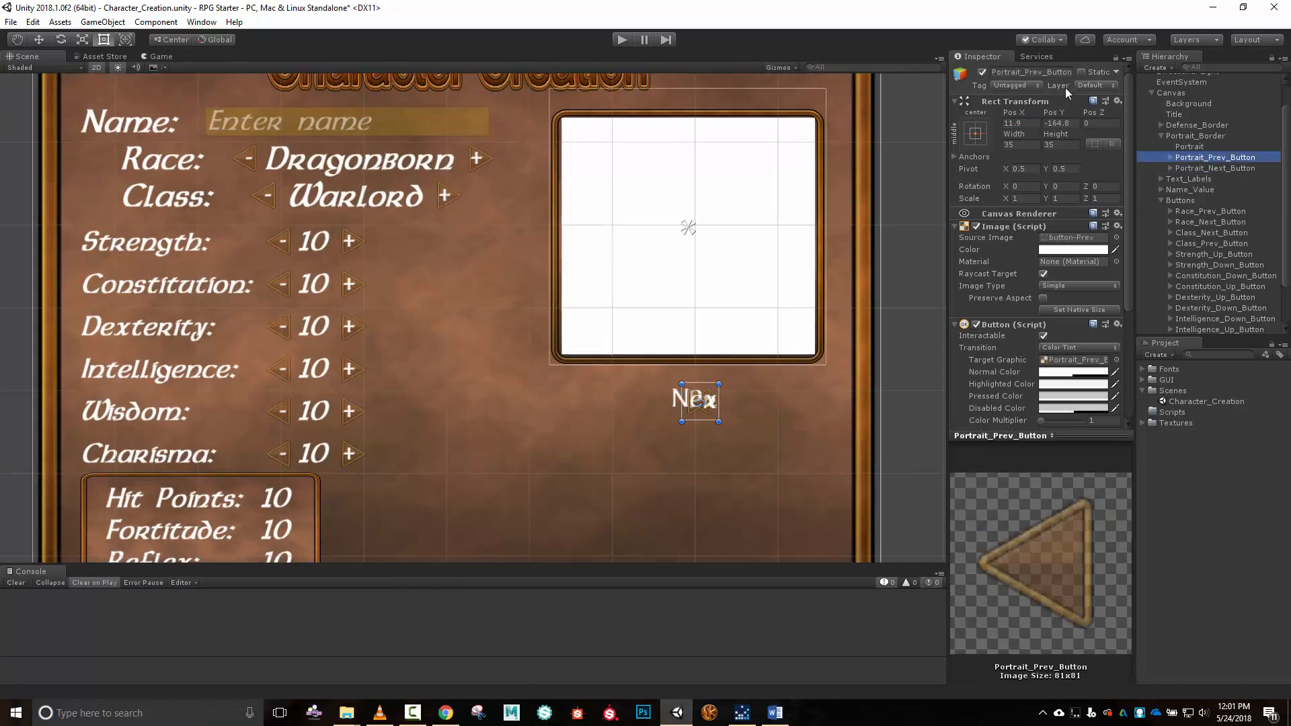
drag(1010, 113, 1111, 119)
click(1196, 168)
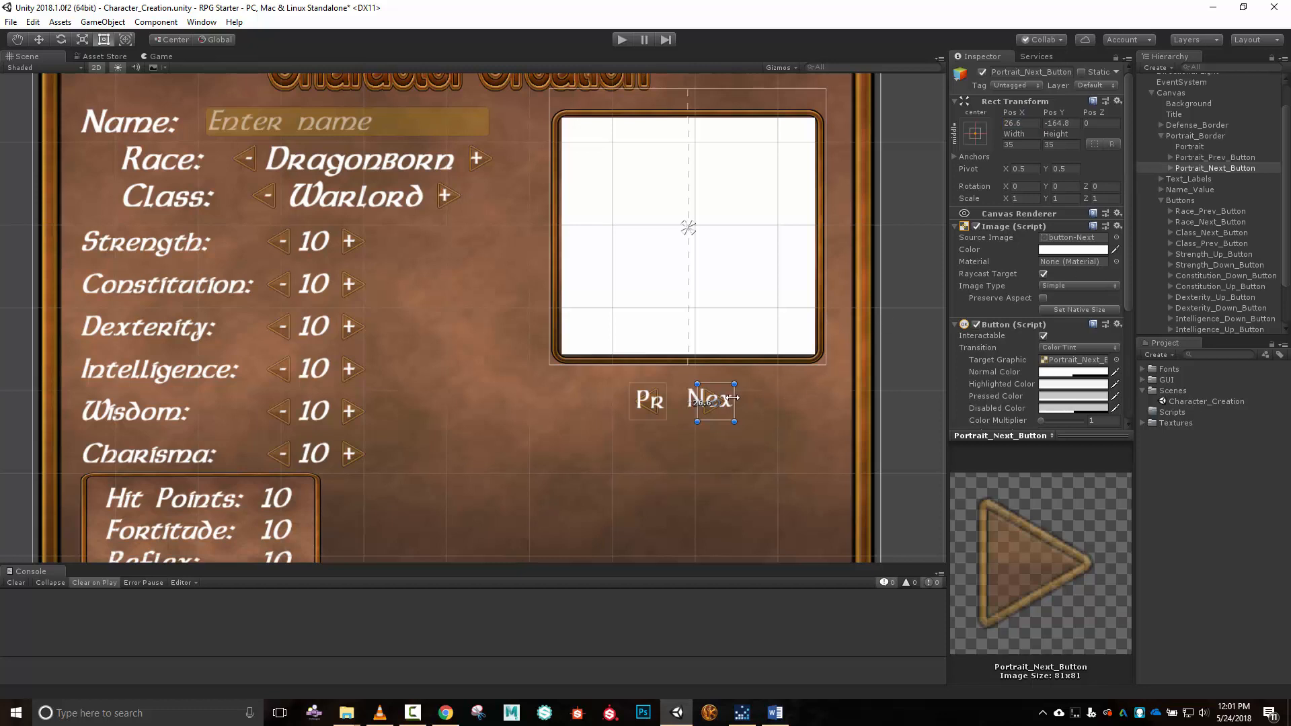
Enlarge Portrait_Next_Button to about 131 by 71 and nudge its "Next" label slightly left inside the arrow.
drag(735, 402, 783, 361)
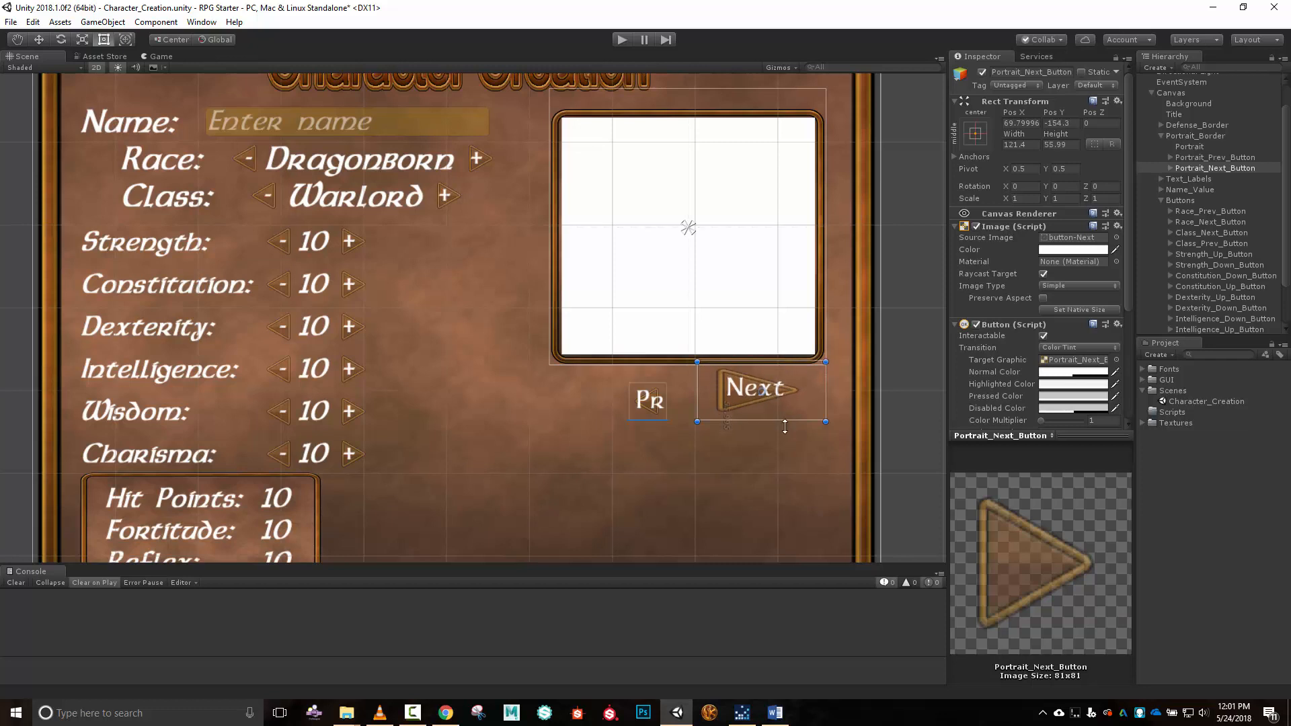
drag(787, 421, 834, 403)
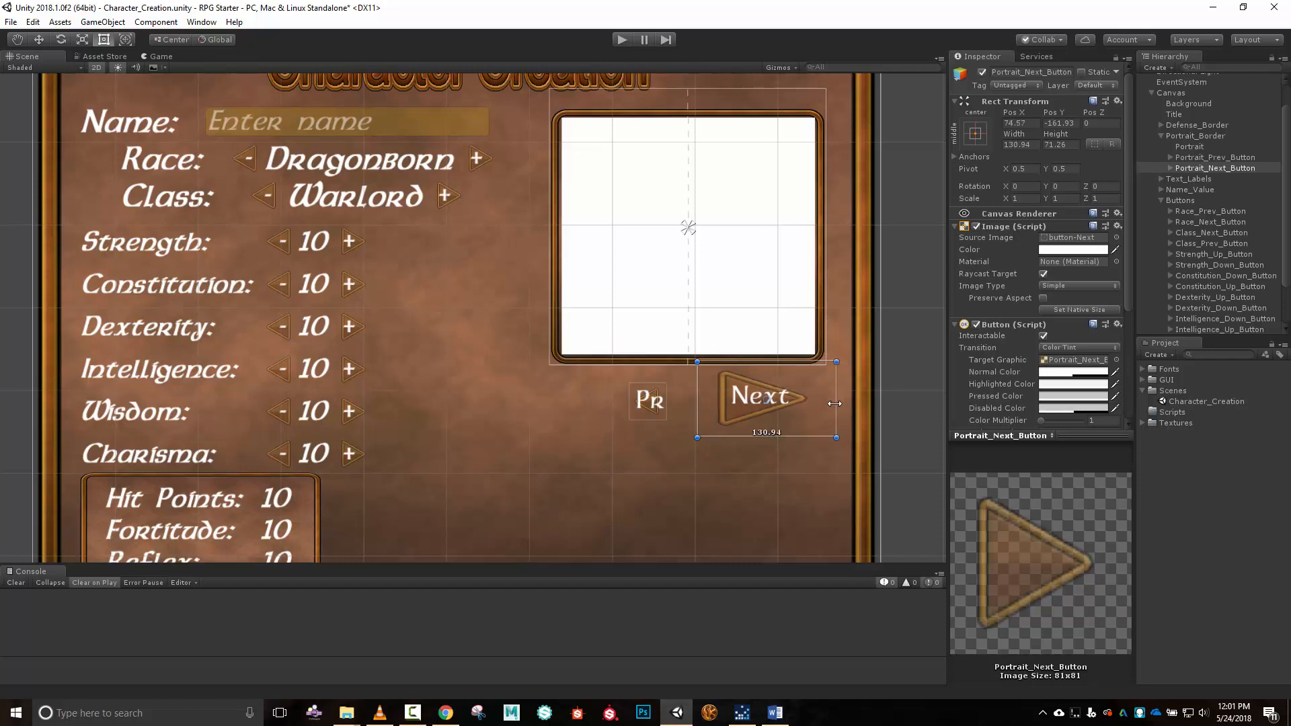
click(1170, 170)
click(1195, 179)
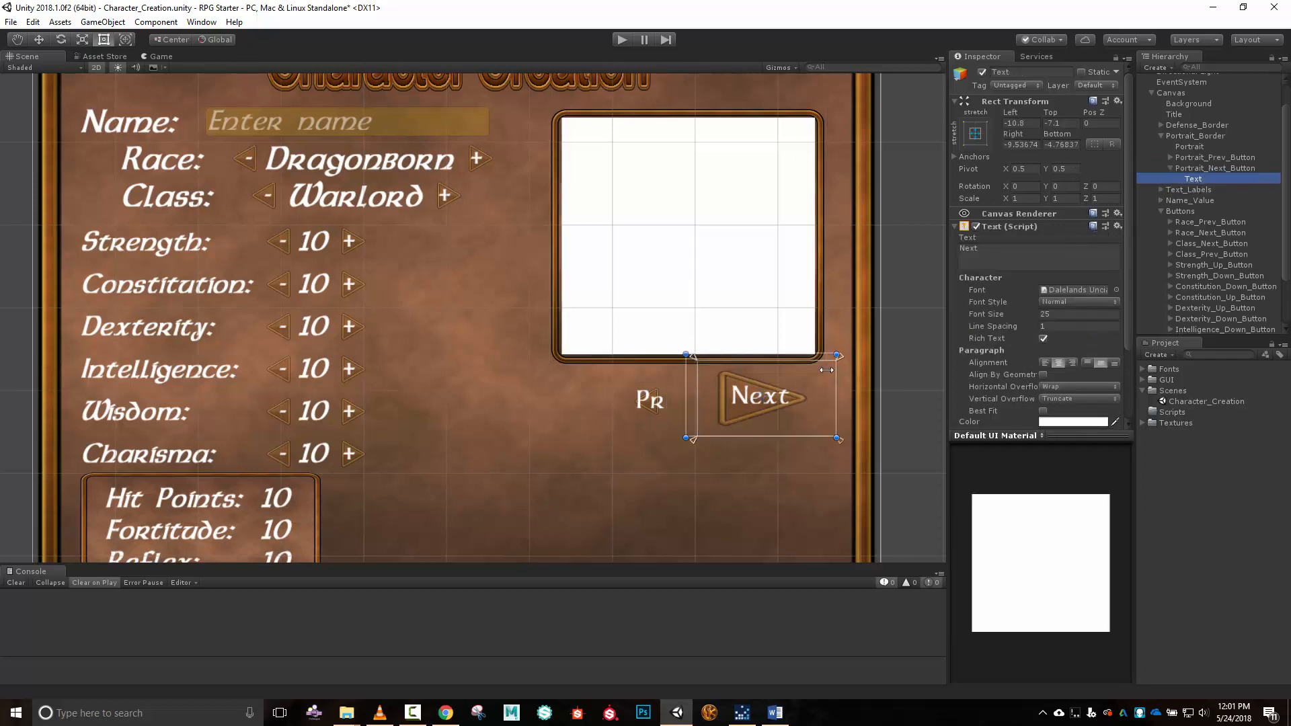
drag(765, 401, 756, 398)
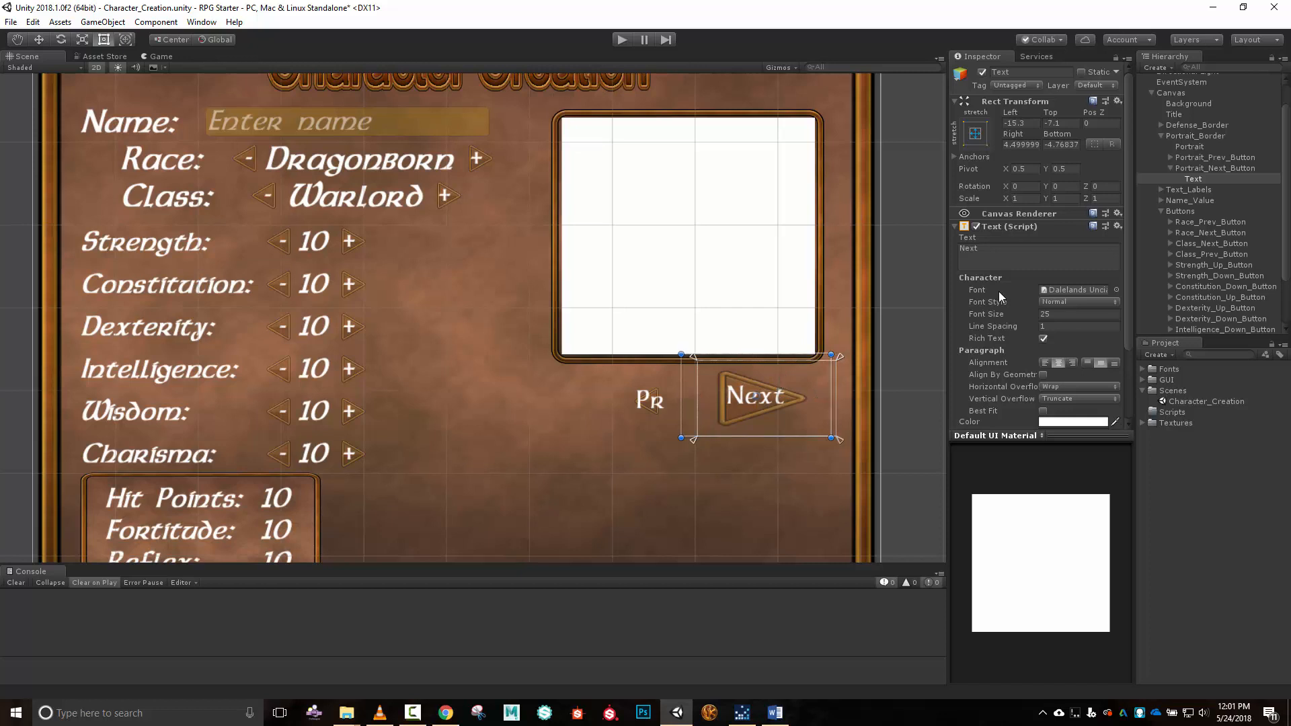
Set the size of Portrait_Next_Button to a width of 131 and a height of 72.
click(1233, 168)
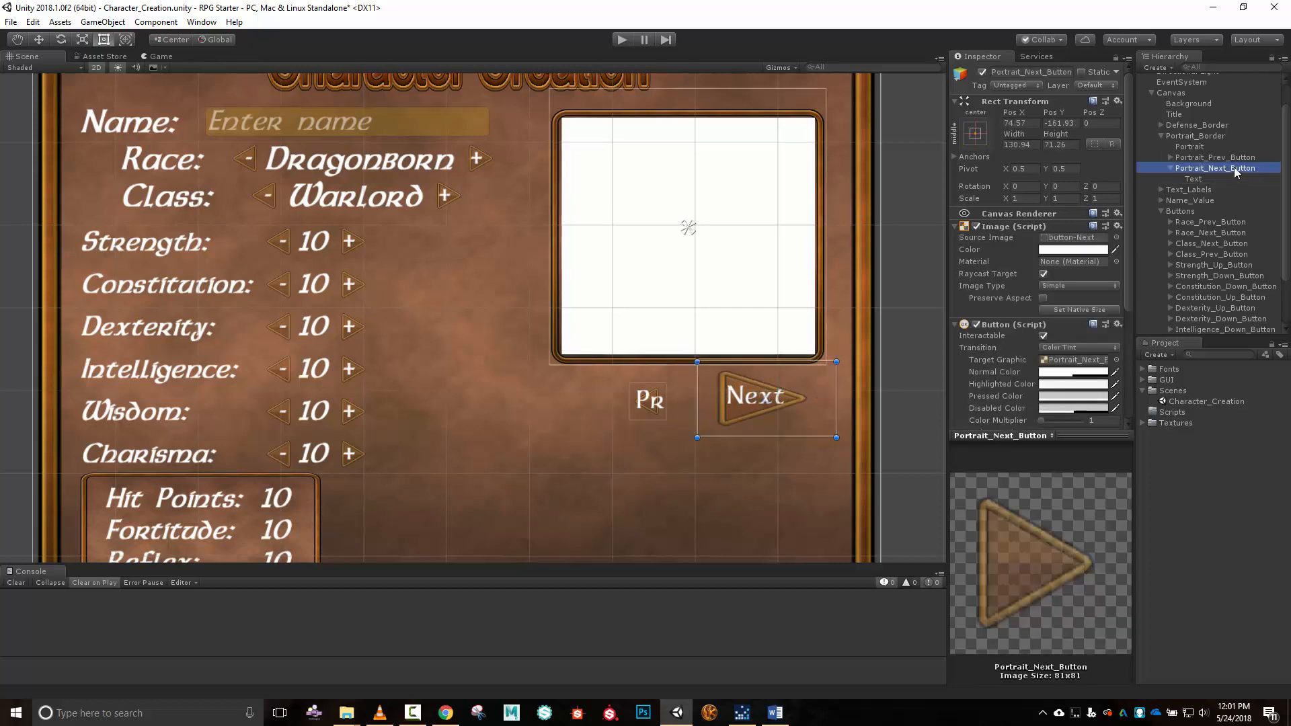
click(1034, 145)
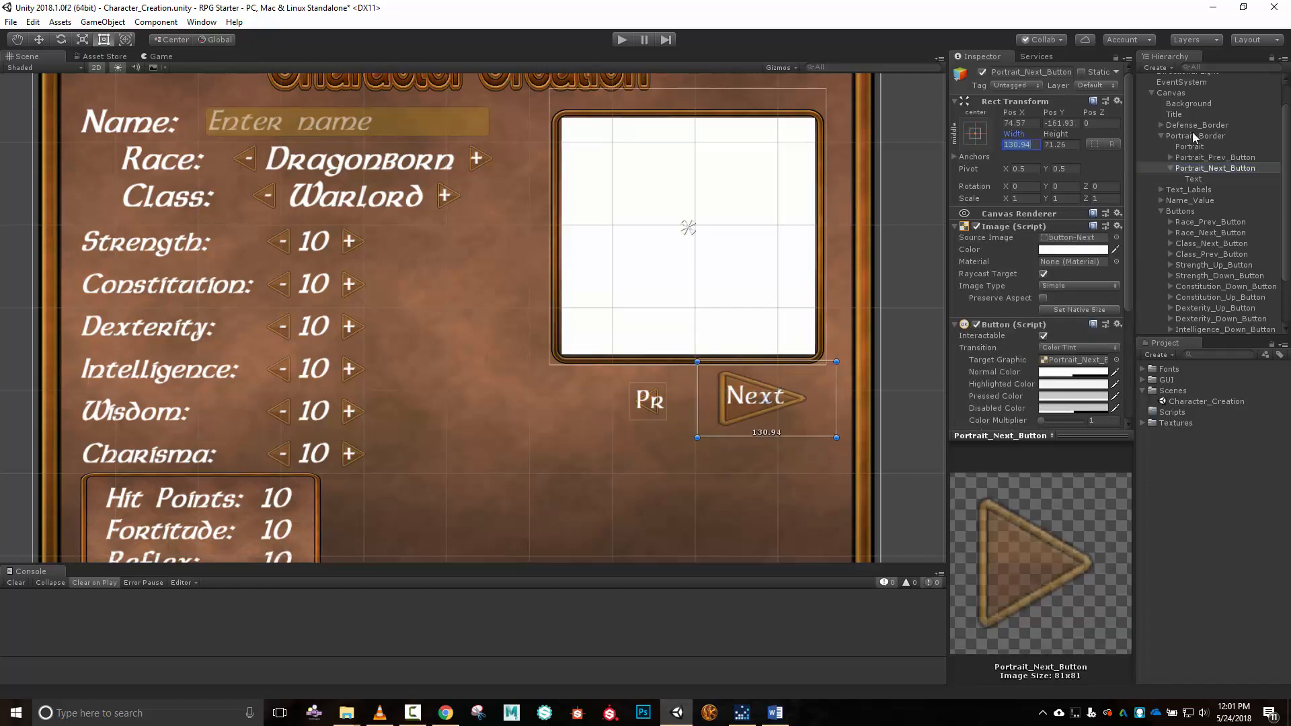
text(131)
key(Tab)
text(72)
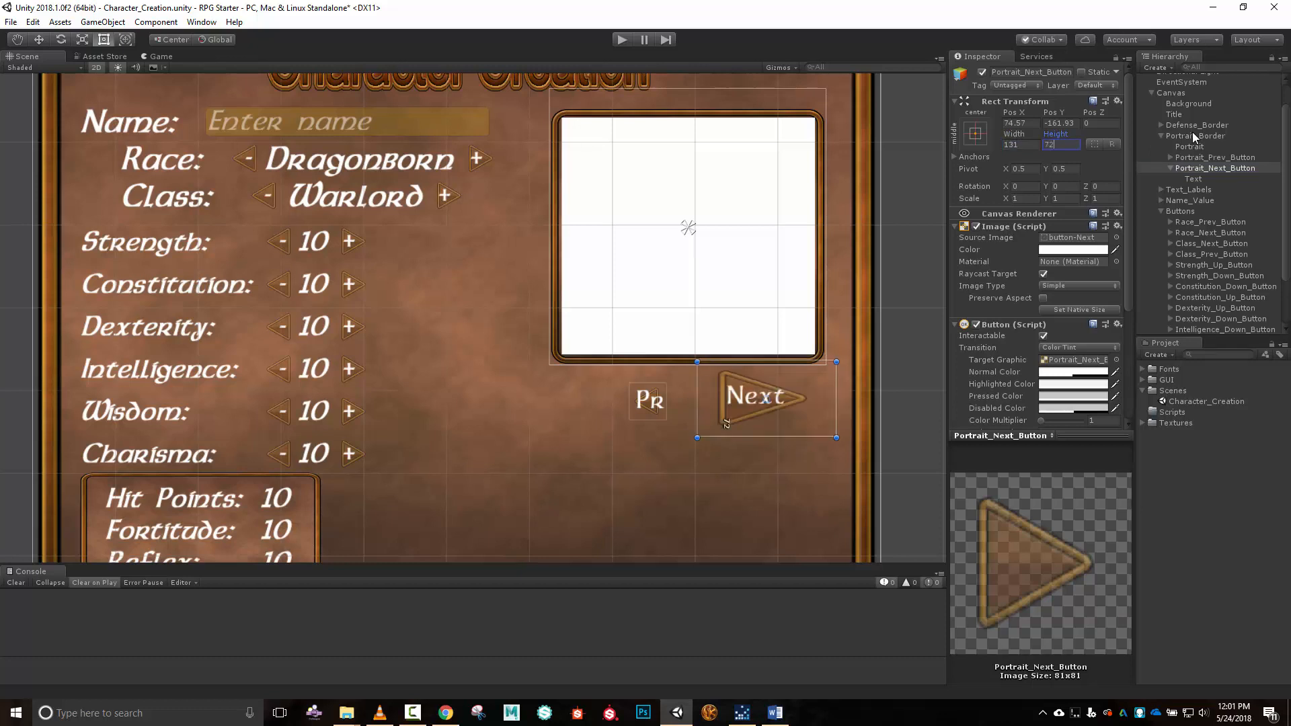
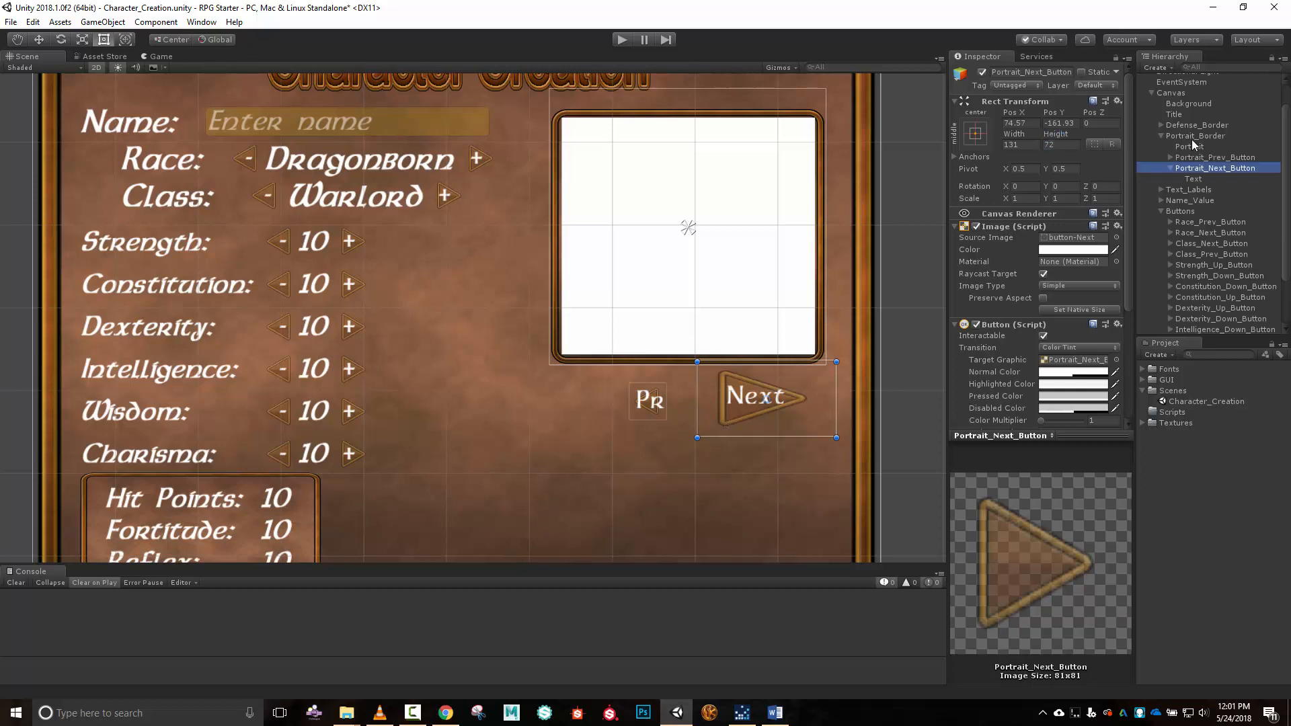
Set the size of Portrait_Prev_Button to a width of 131 and a height of 72.
click(1194, 157)
click(1033, 148)
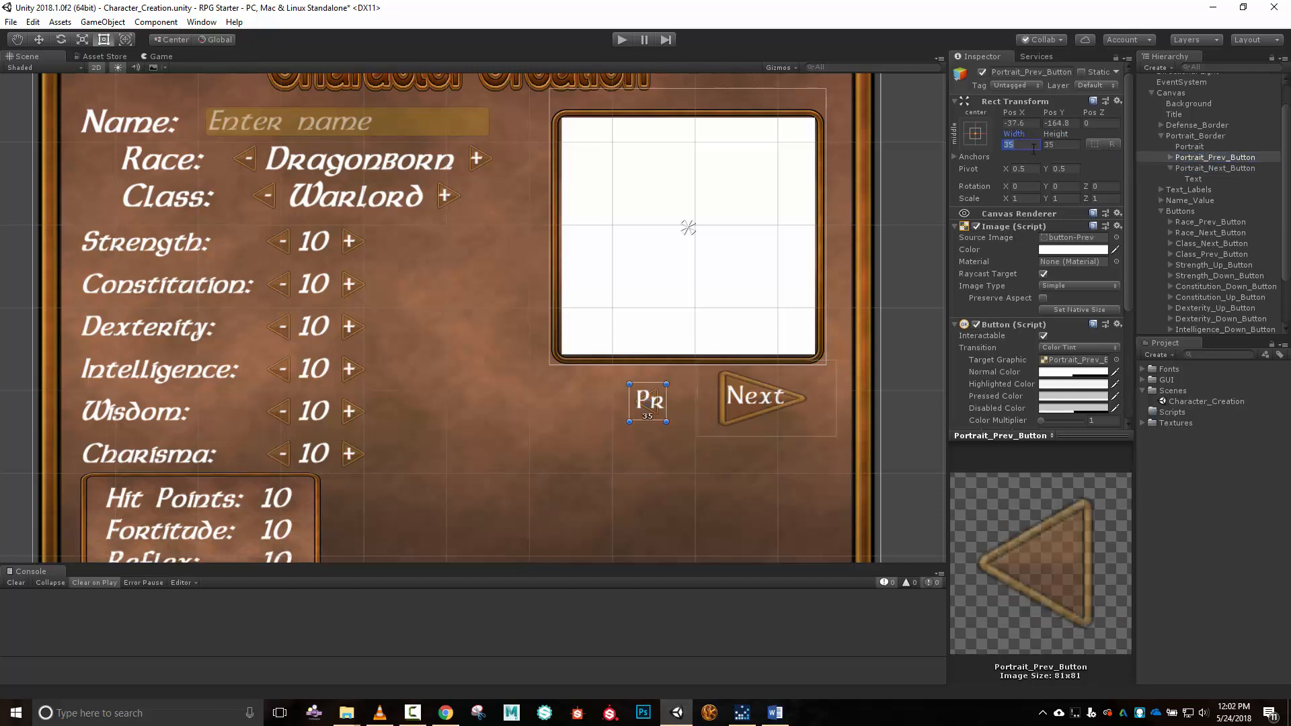
text(131)
key(Tab)
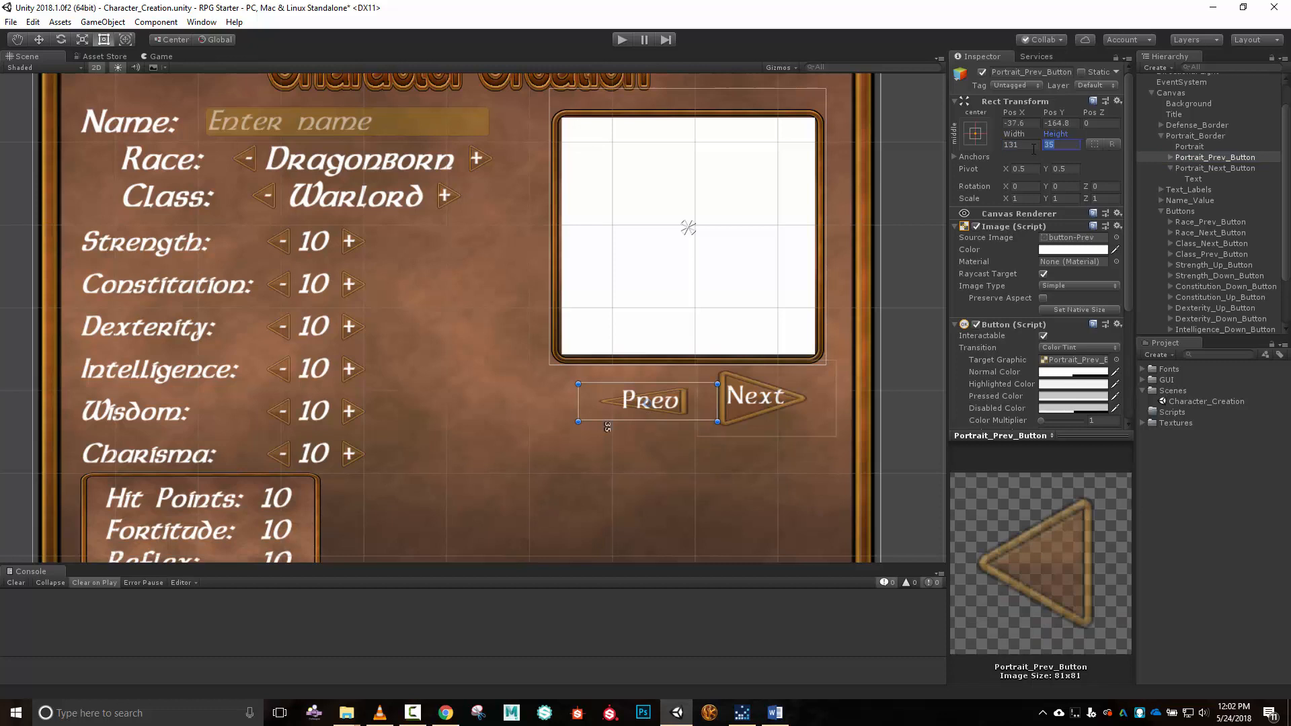
text(72)
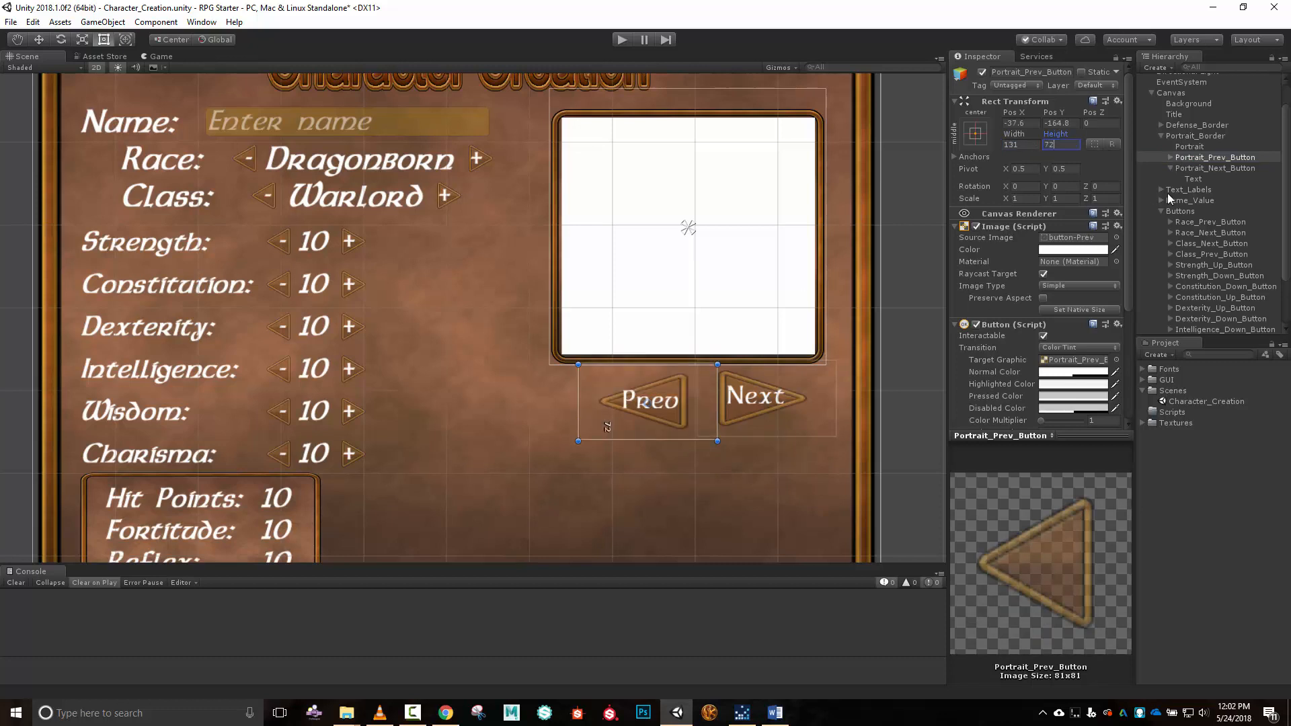
Nudge the "Prev" label of Portrait_Prev_Button slightly right inside its arrow, to about Left 8.5 and Right -2.6.
click(1170, 158)
click(1193, 168)
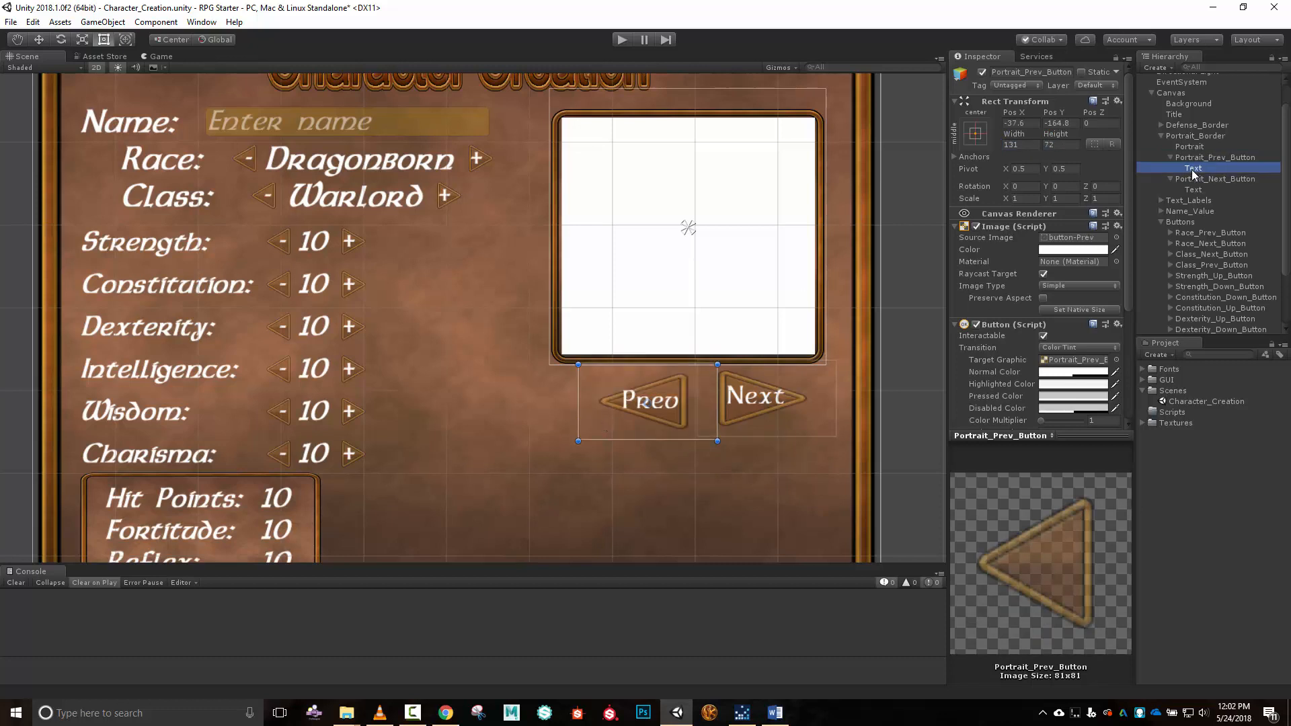
drag(671, 401, 677, 402)
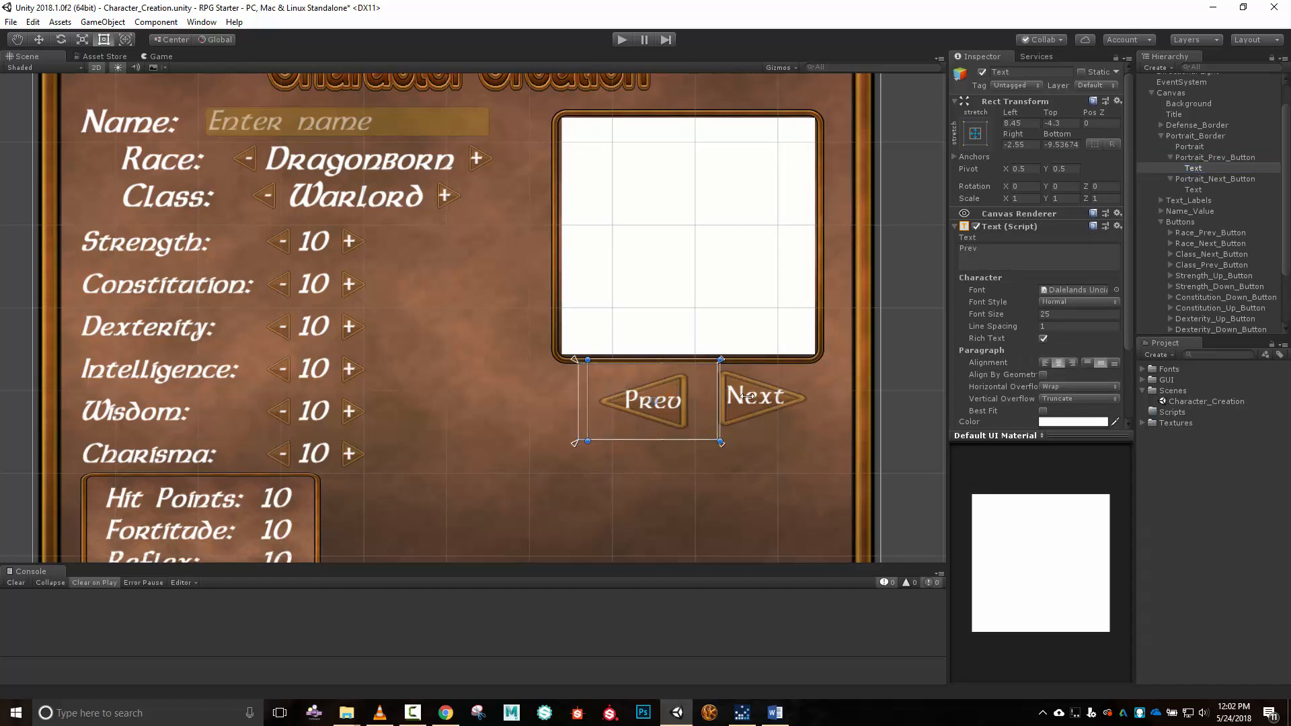
Move Portrait_Next_Button closer to the Prev button, at Pos X about 54.5, and set Pos Y of both portrait buttons to -165.
click(1219, 179)
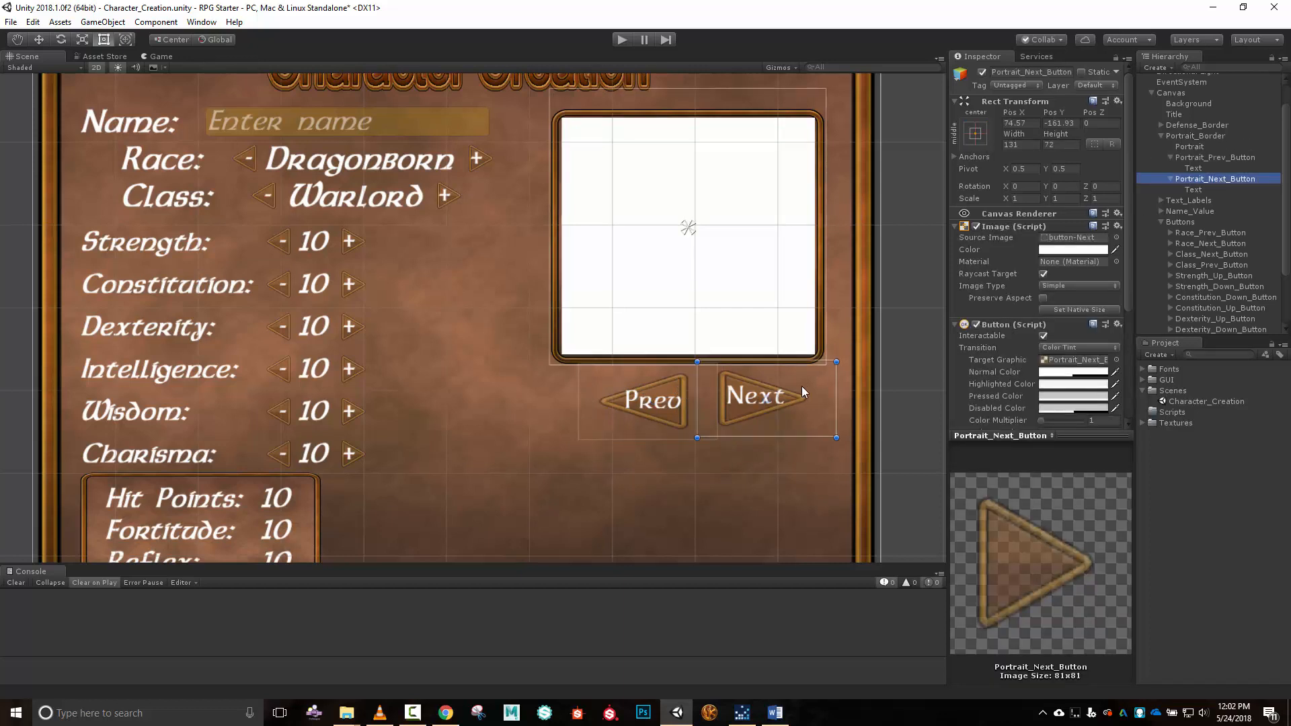
drag(789, 398, 765, 398)
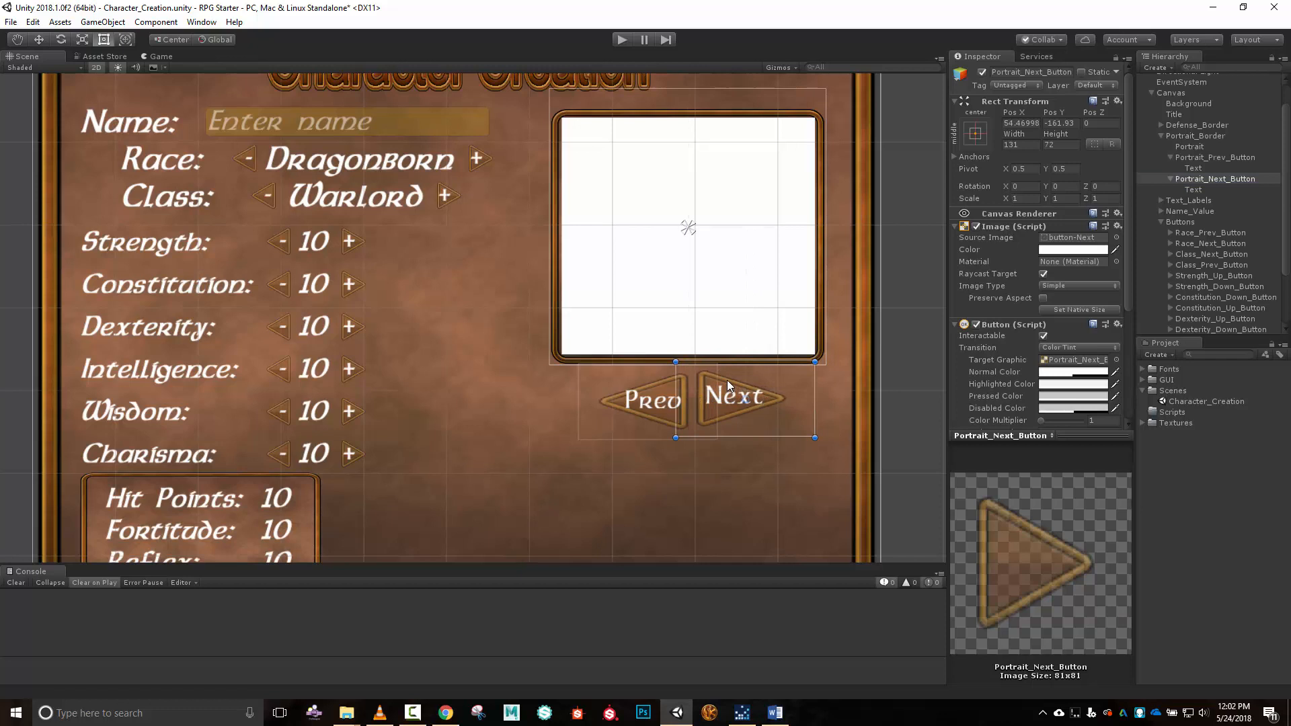
click(1201, 159)
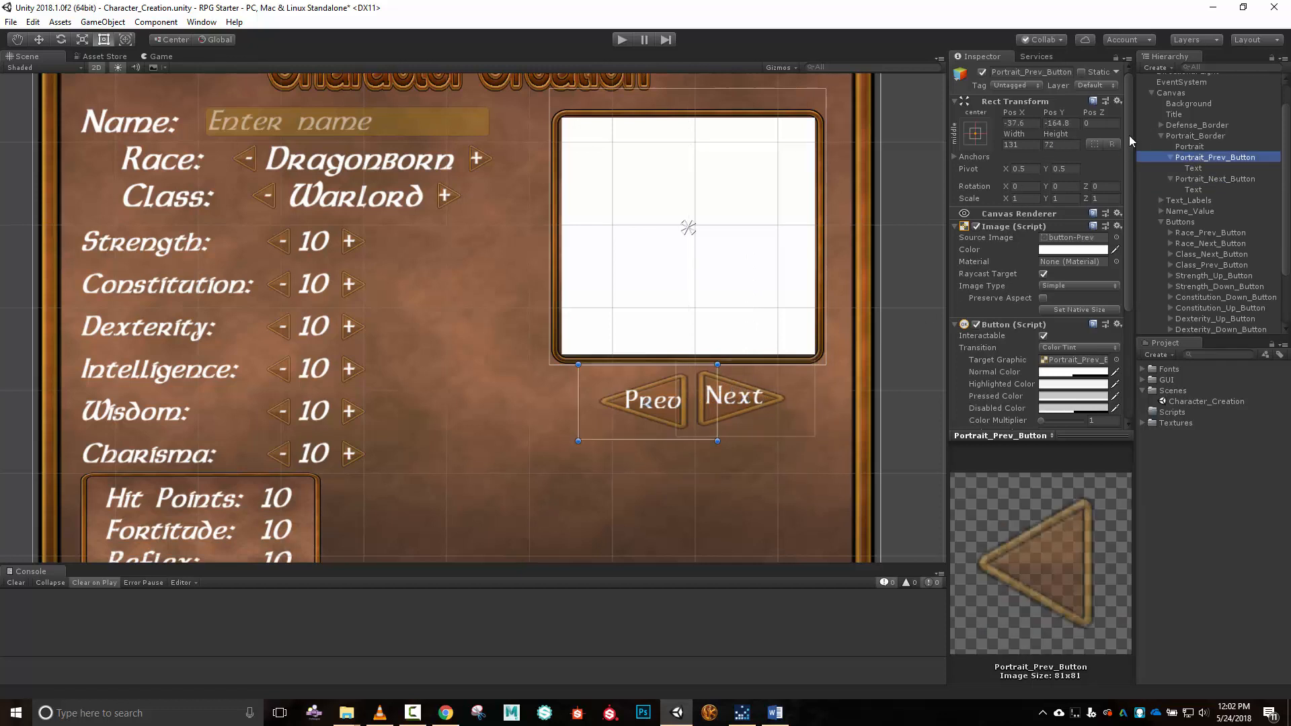
click(1084, 123)
click(1076, 123)
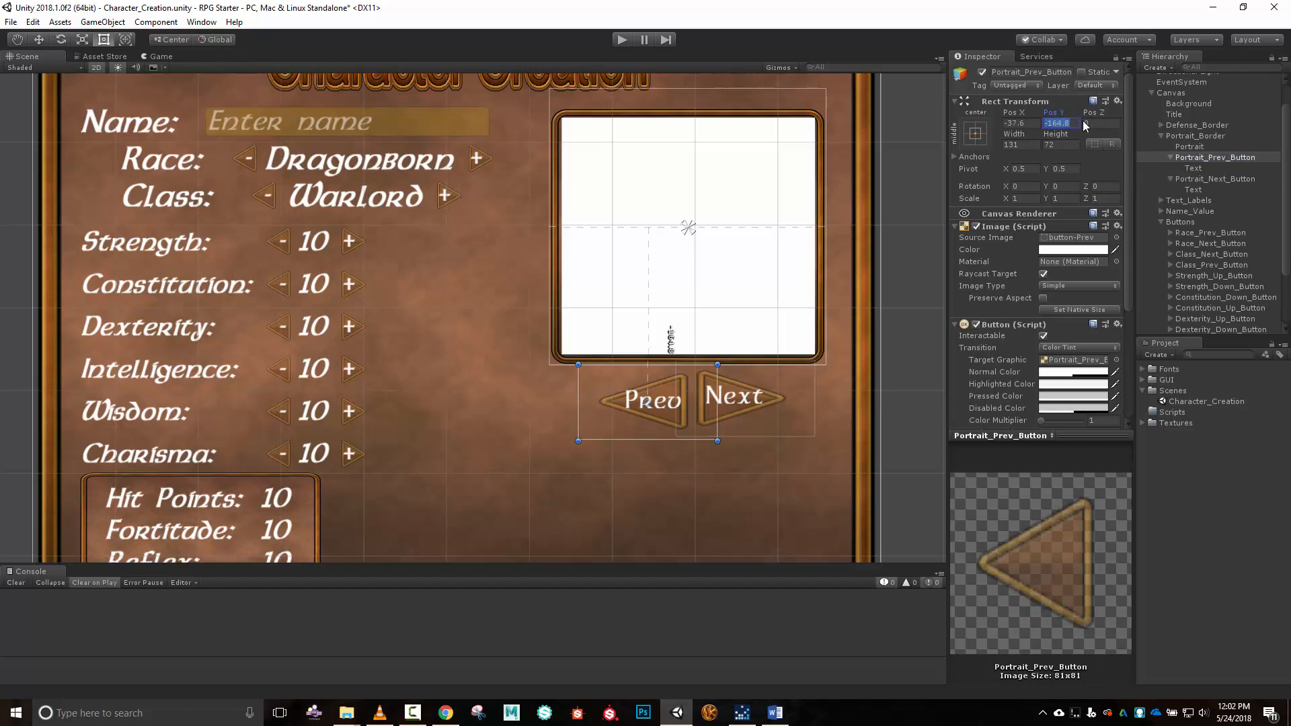
text(-165)
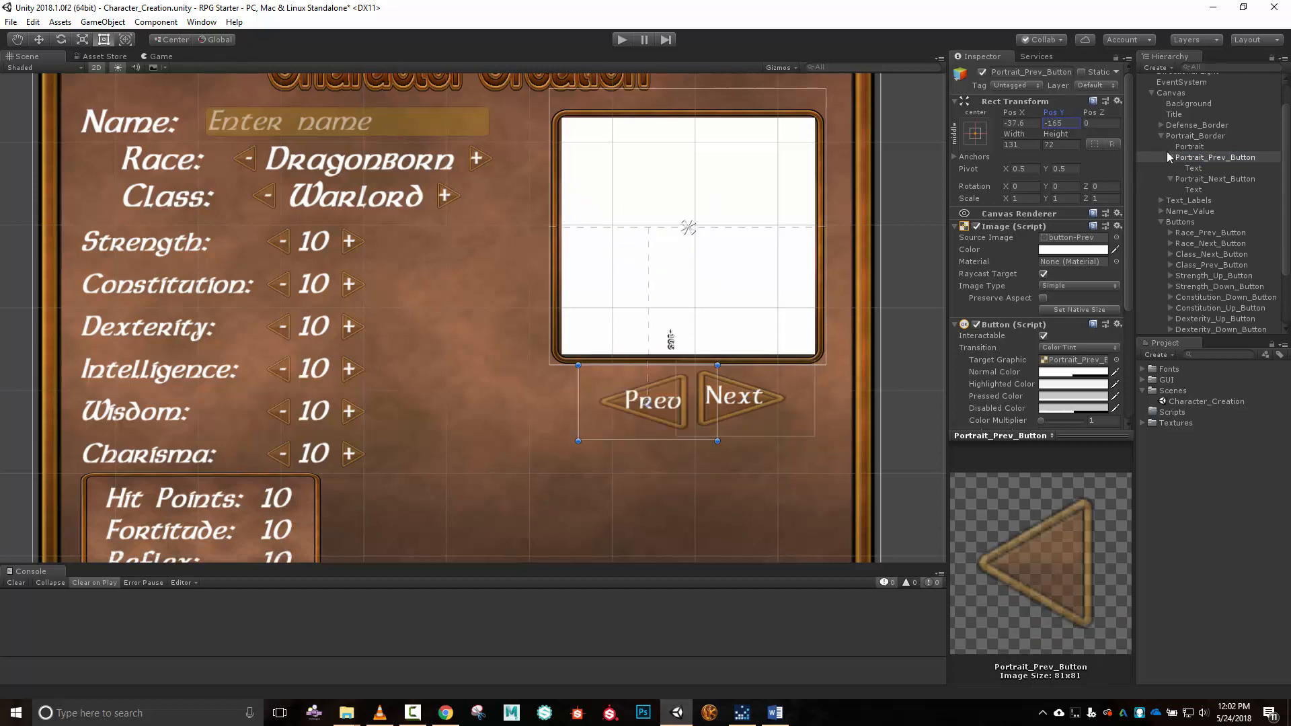
click(1249, 179)
click(1074, 123)
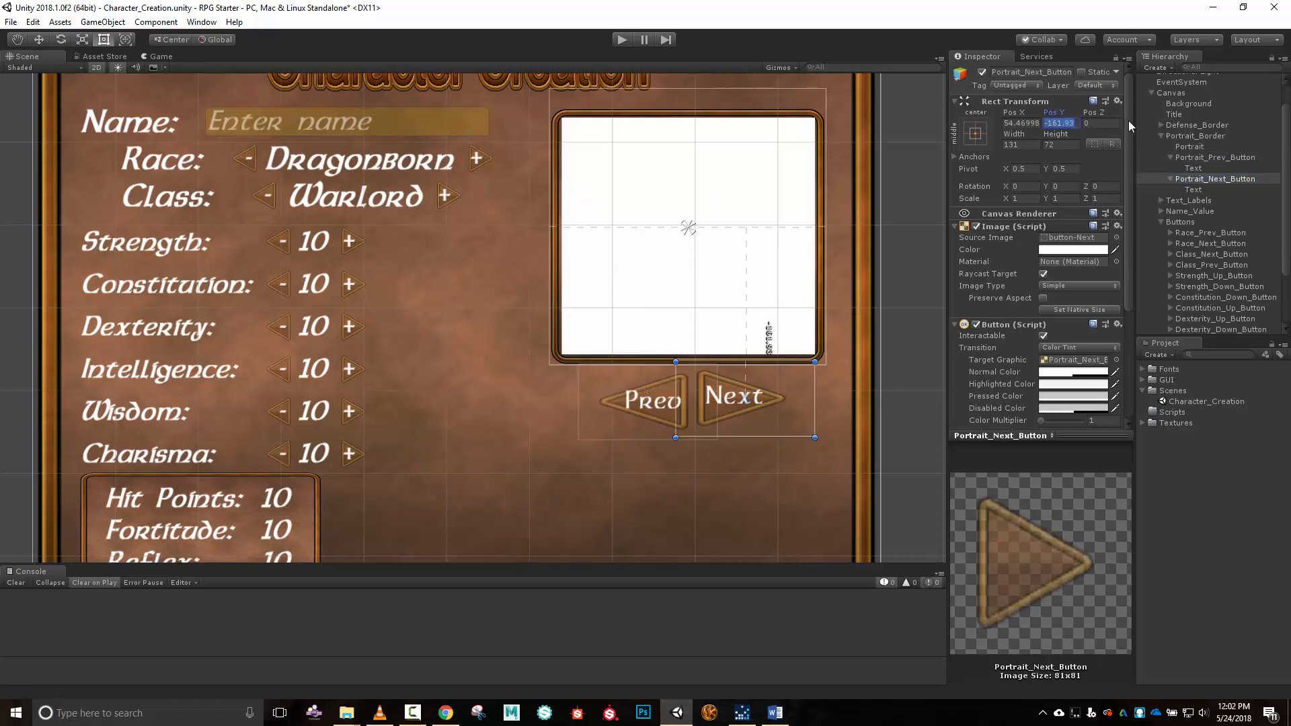
text(-165)
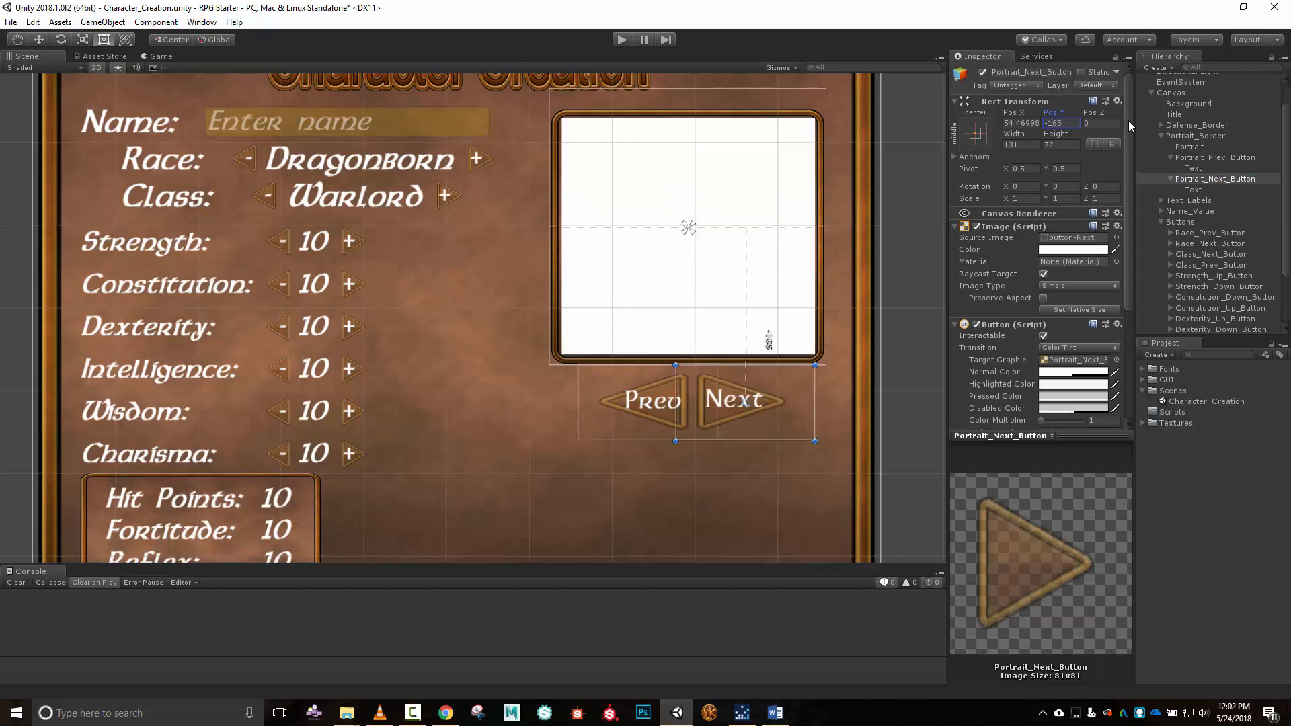
Duplicate Portrait_Prev_Button and Portrait_Next_Button and move the two copies into the Buttons group.
scroll(696, 399, down, 5)
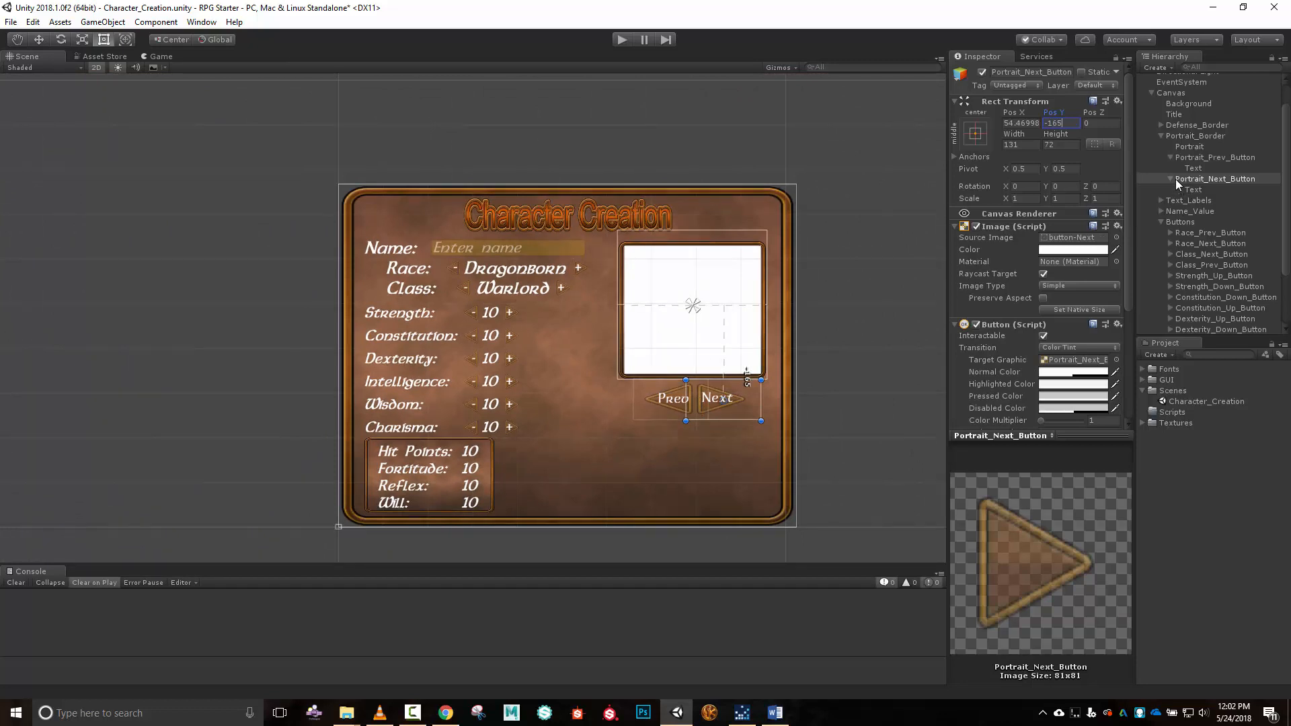
click(1171, 179)
click(1170, 159)
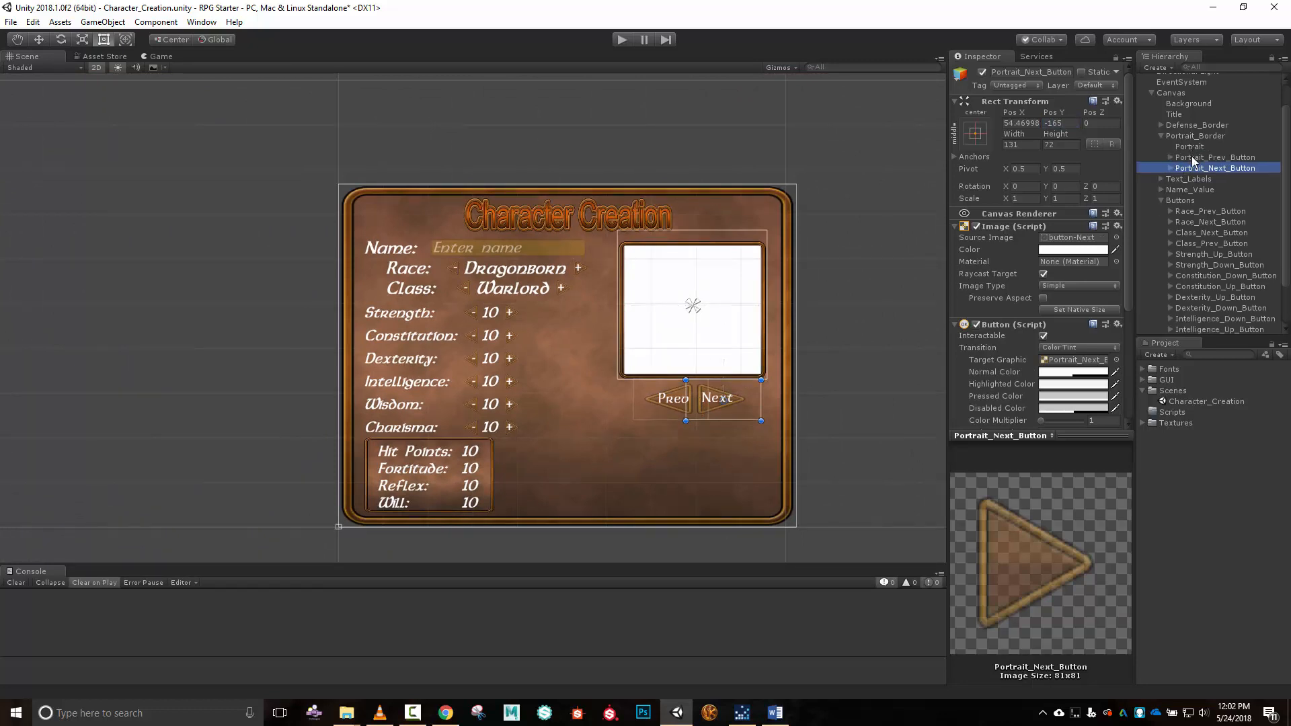
ctrl+click(1208, 159)
key(ctrl+d)
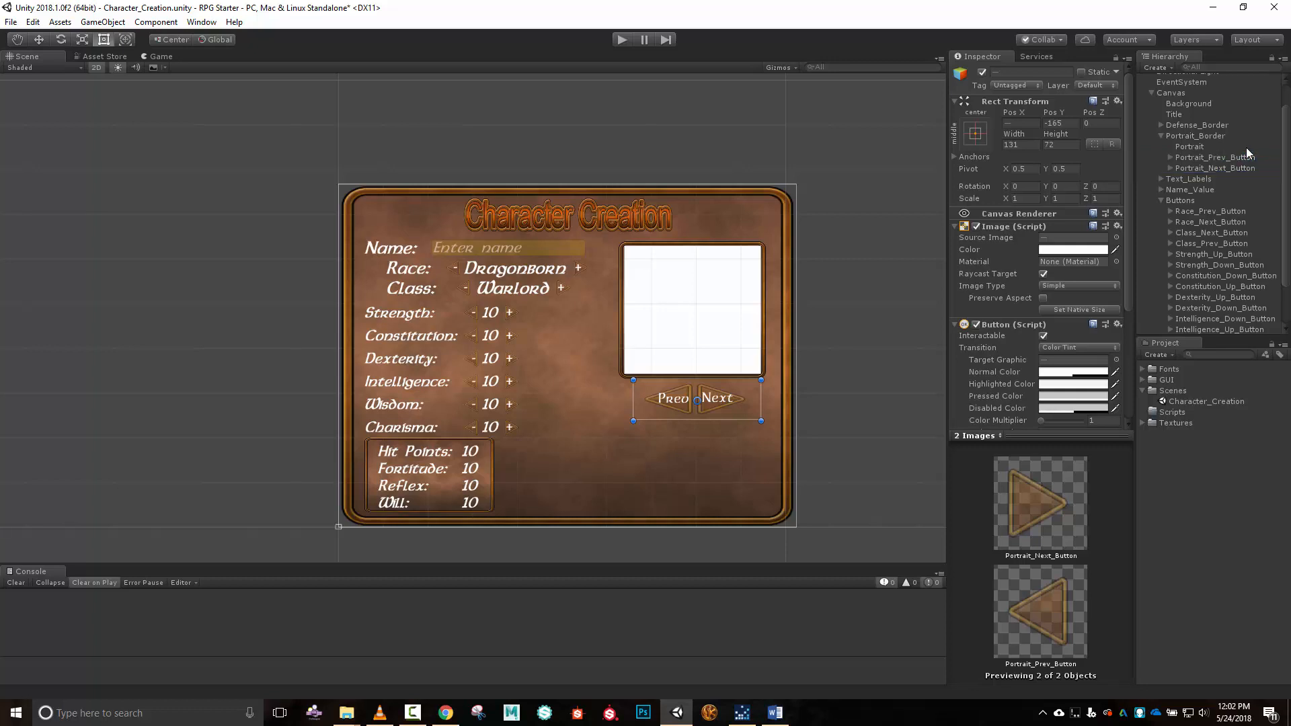
drag(1210, 182, 1176, 225)
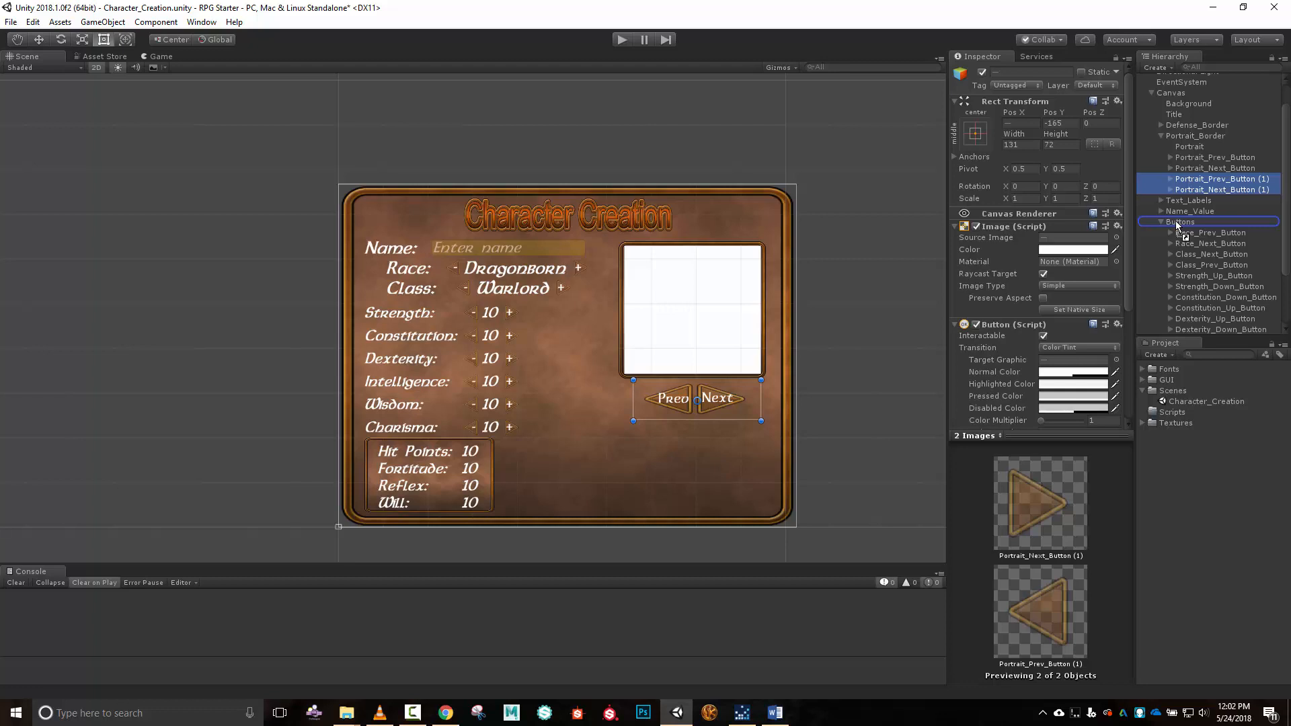
drag(1177, 226, 1177, 226)
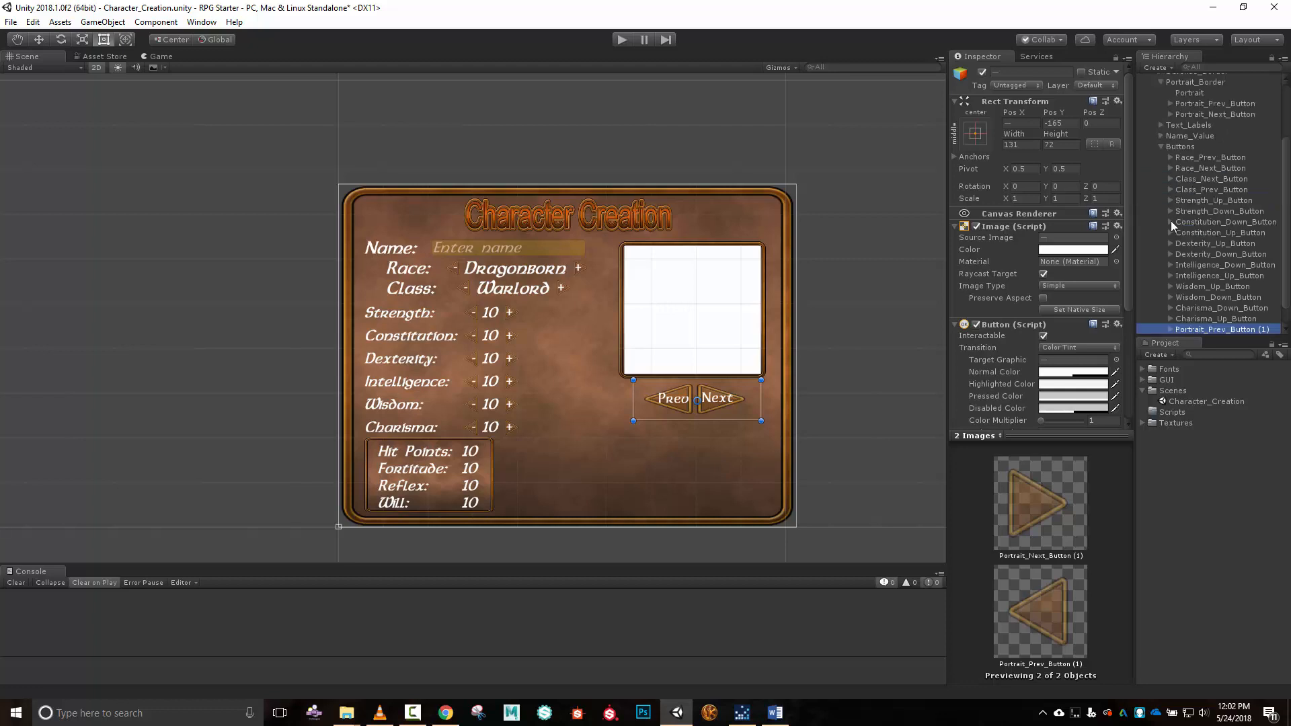
click(1160, 82)
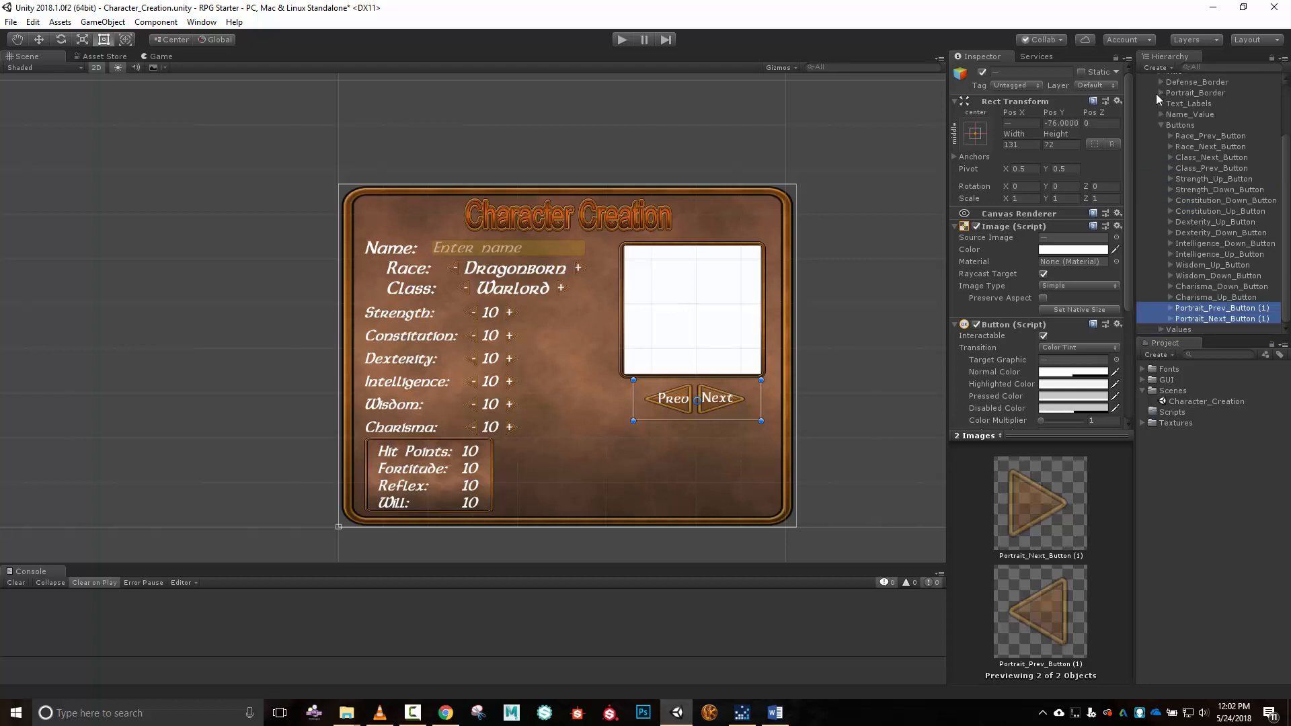
Rename the copied Prev button in the Buttons group as Load_Button and the copied Next button as Save_Button.
click(1201, 307)
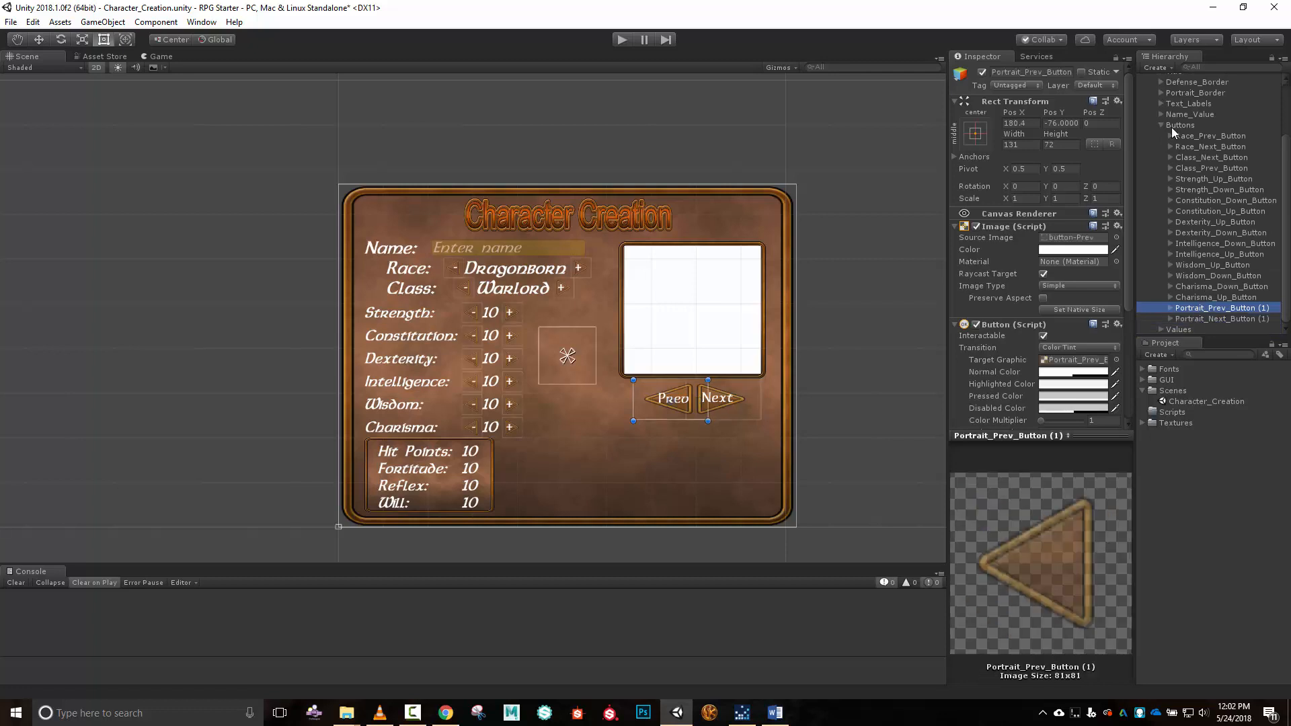
click(1057, 71)
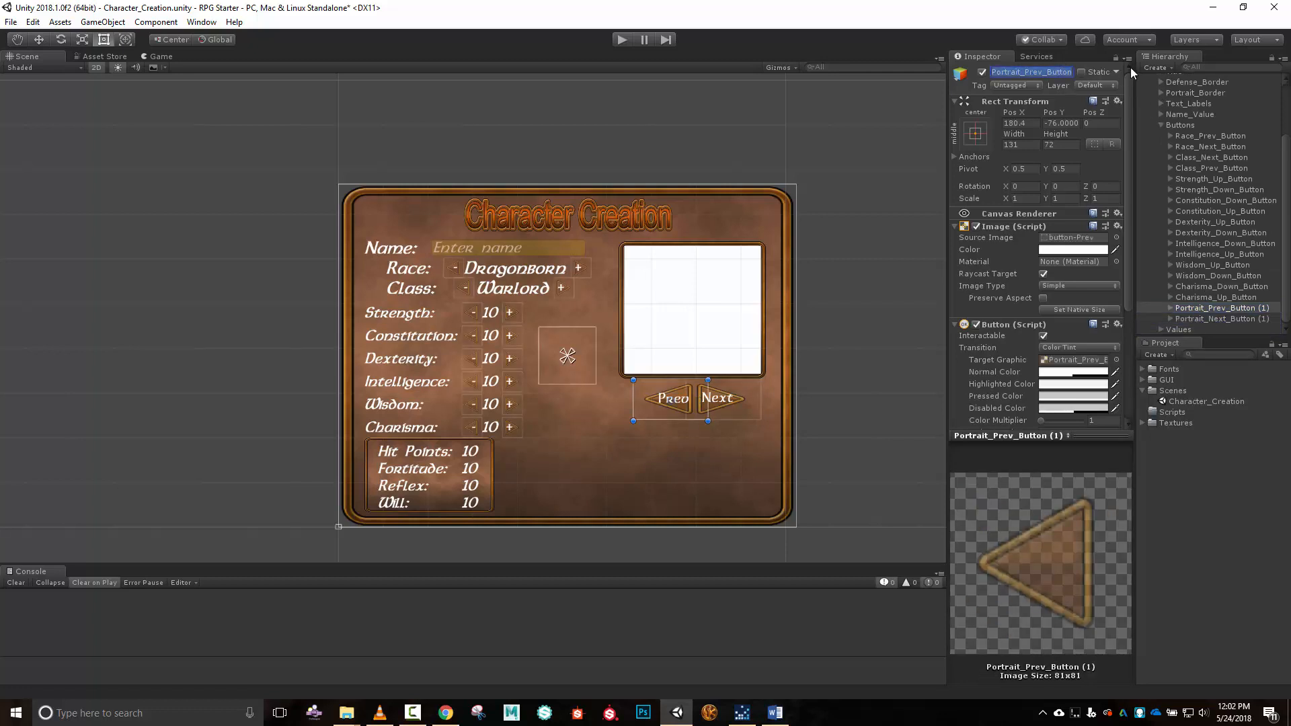
text(Load_Button)
key(Return)
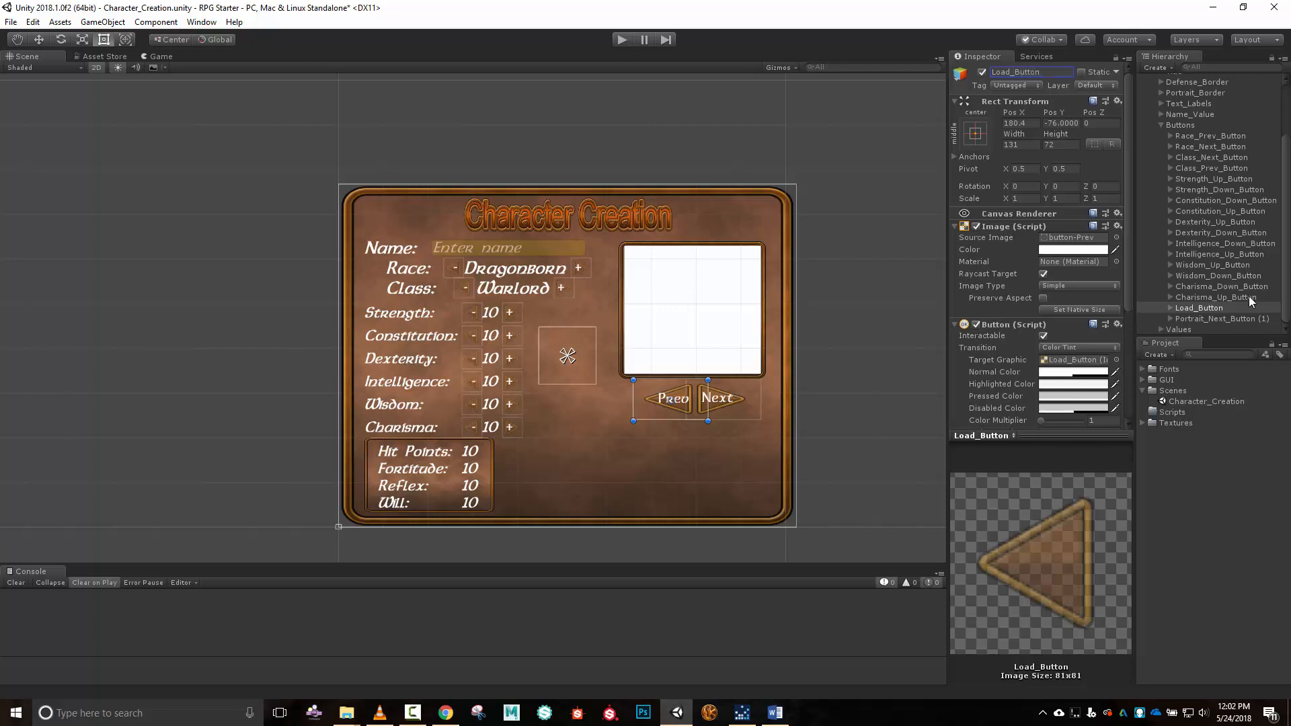
click(1198, 320)
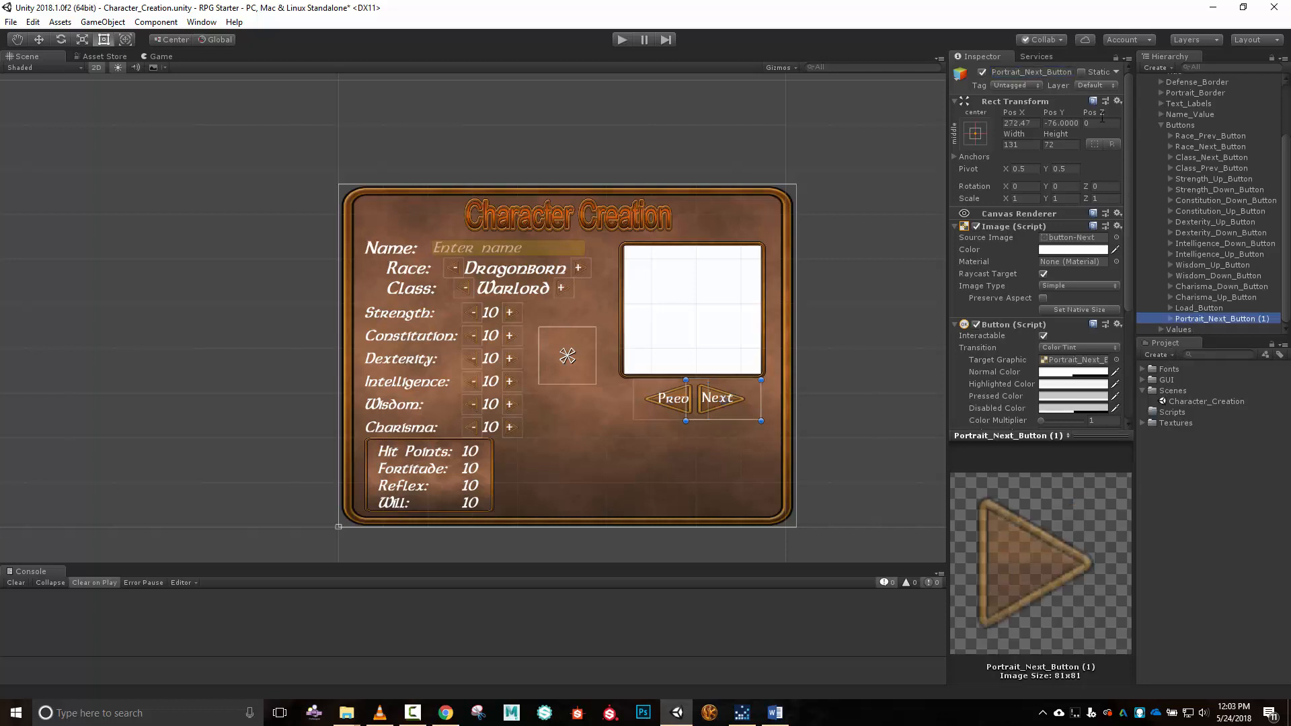
click(1050, 72)
text(D)
key(BackSpace)
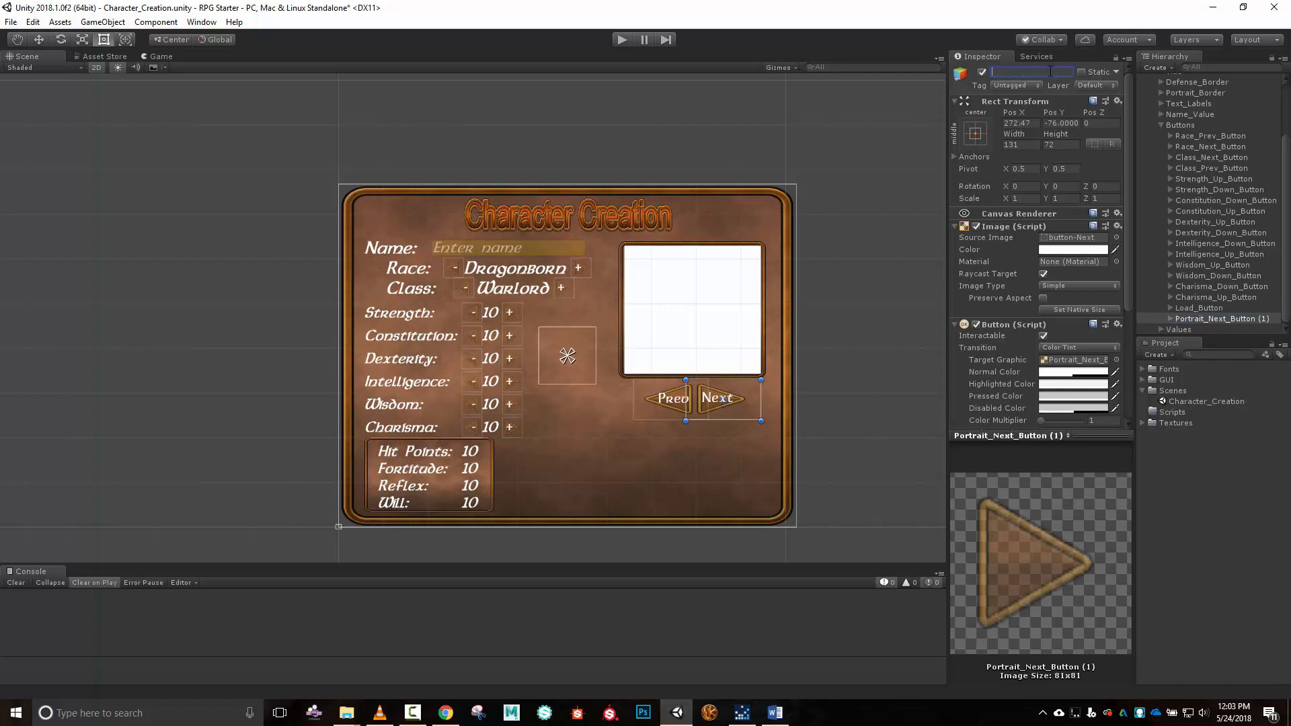
text(Save_Button)
key(Return)
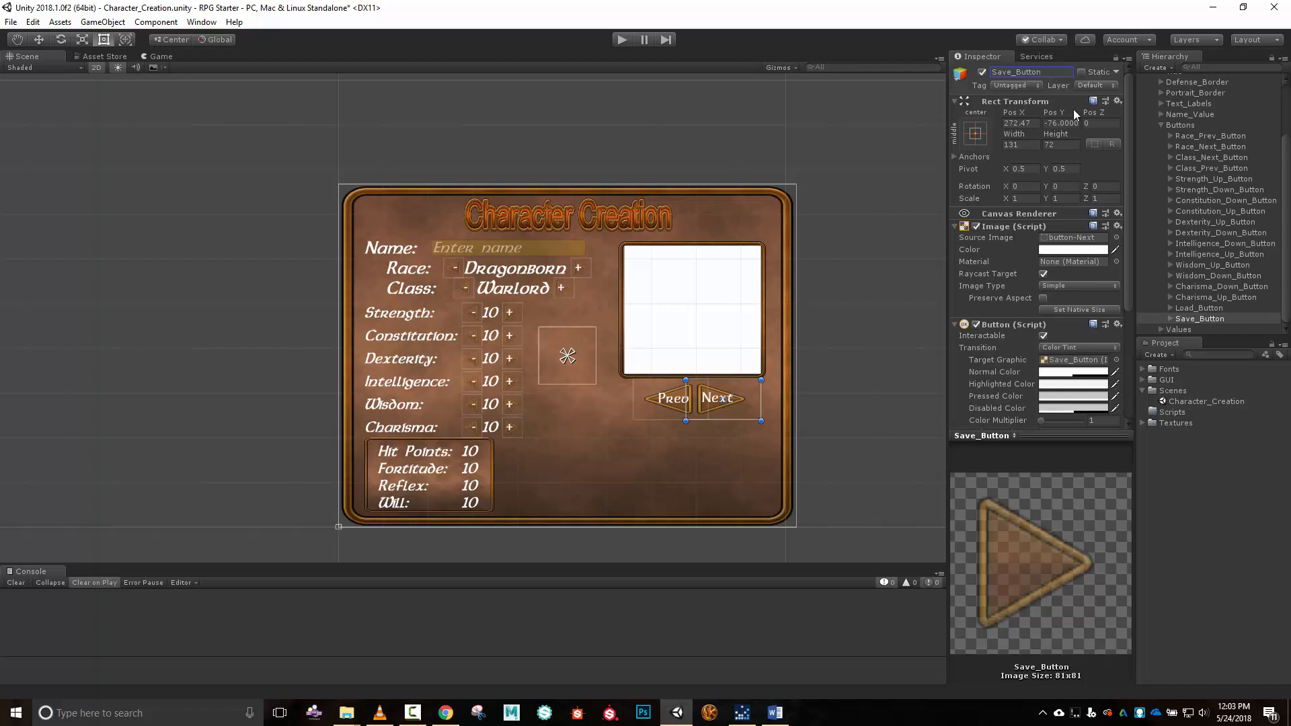
Move Load_Button and Save_Button together down near the window's lower edge, to Pos Y about -243.8.
ctrl+click(1192, 304)
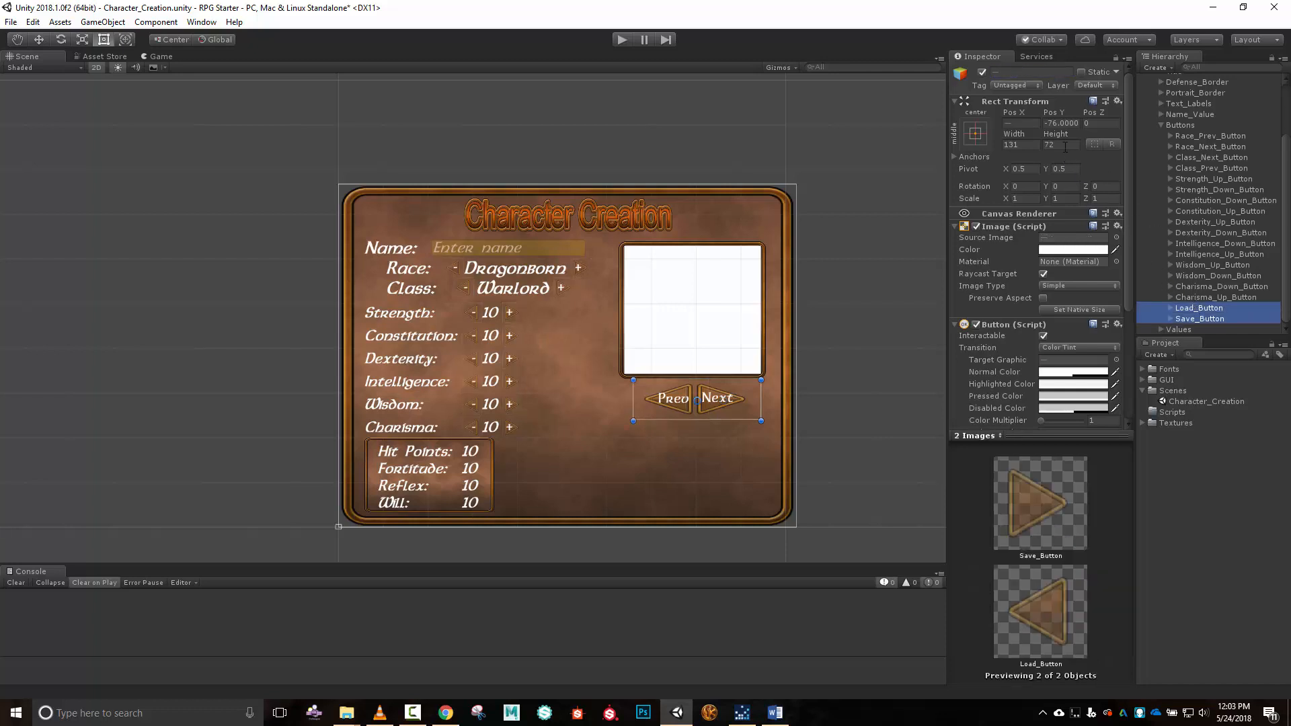
drag(1053, 112, 1275, 348)
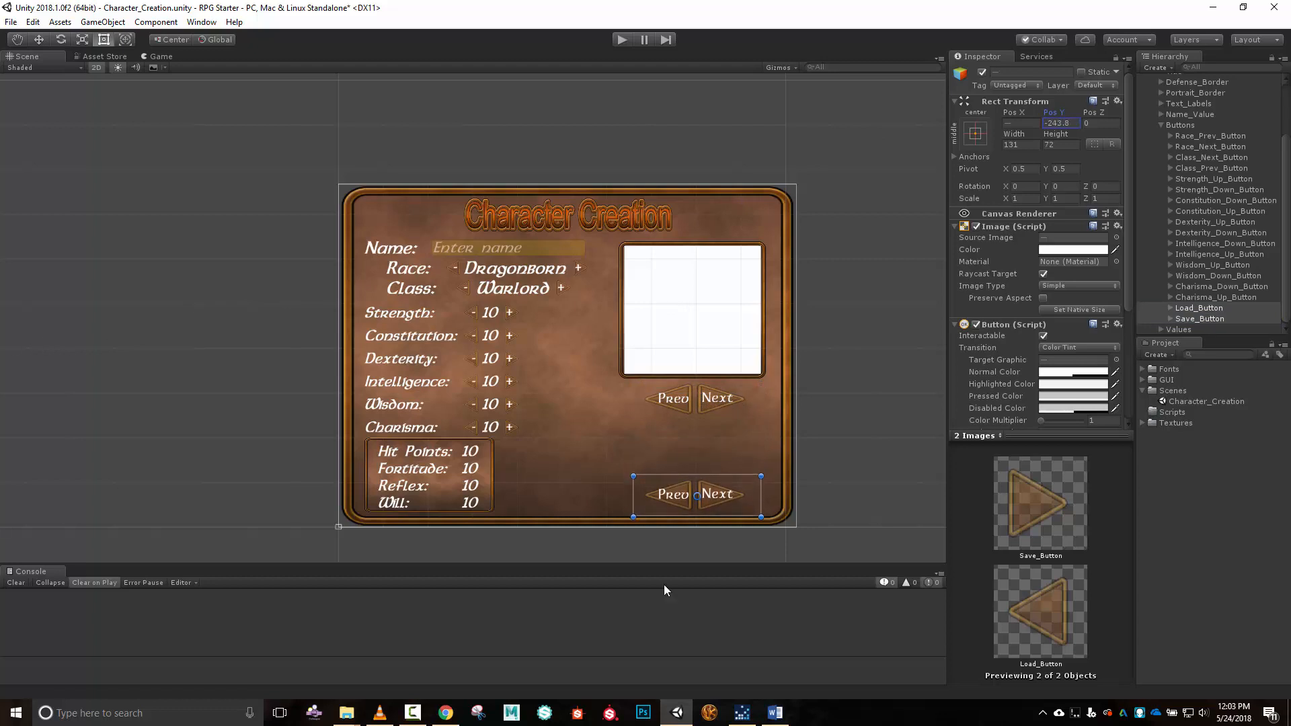
Locate the Menu-Window sprite used by Background and assign it as the source image of Load_Button.
click(1210, 309)
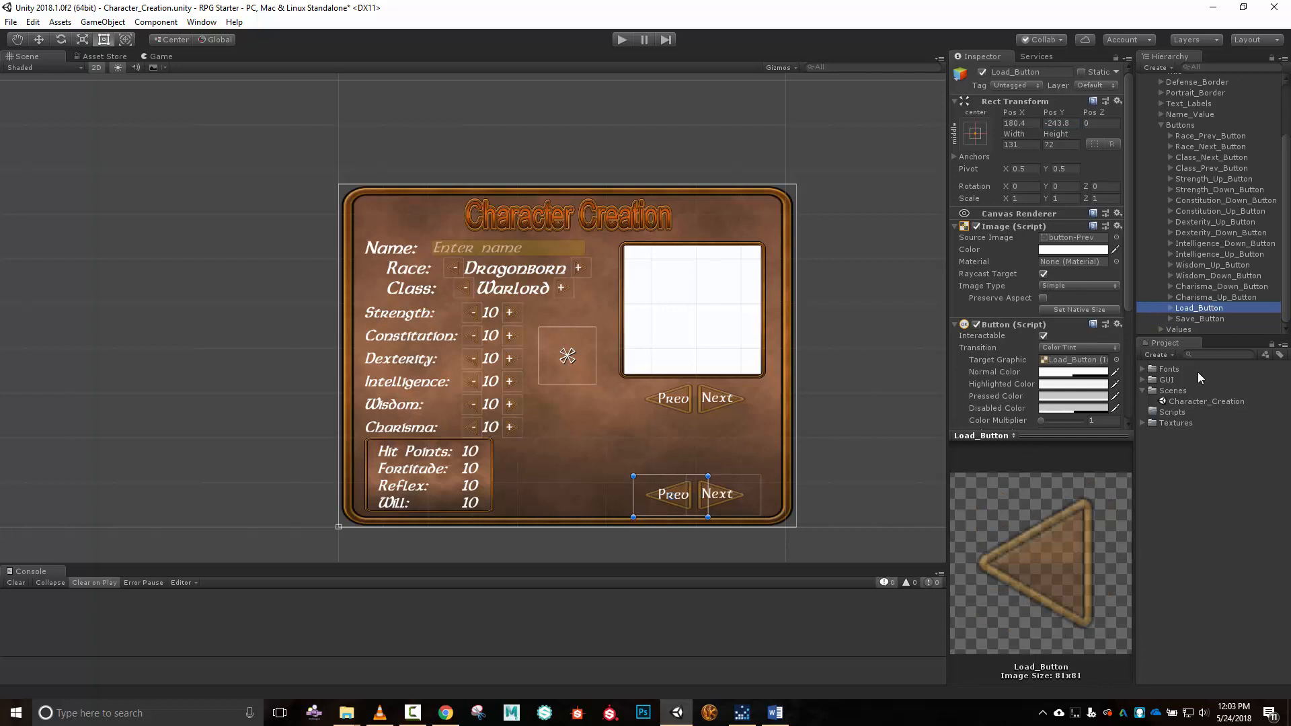
click(1224, 354)
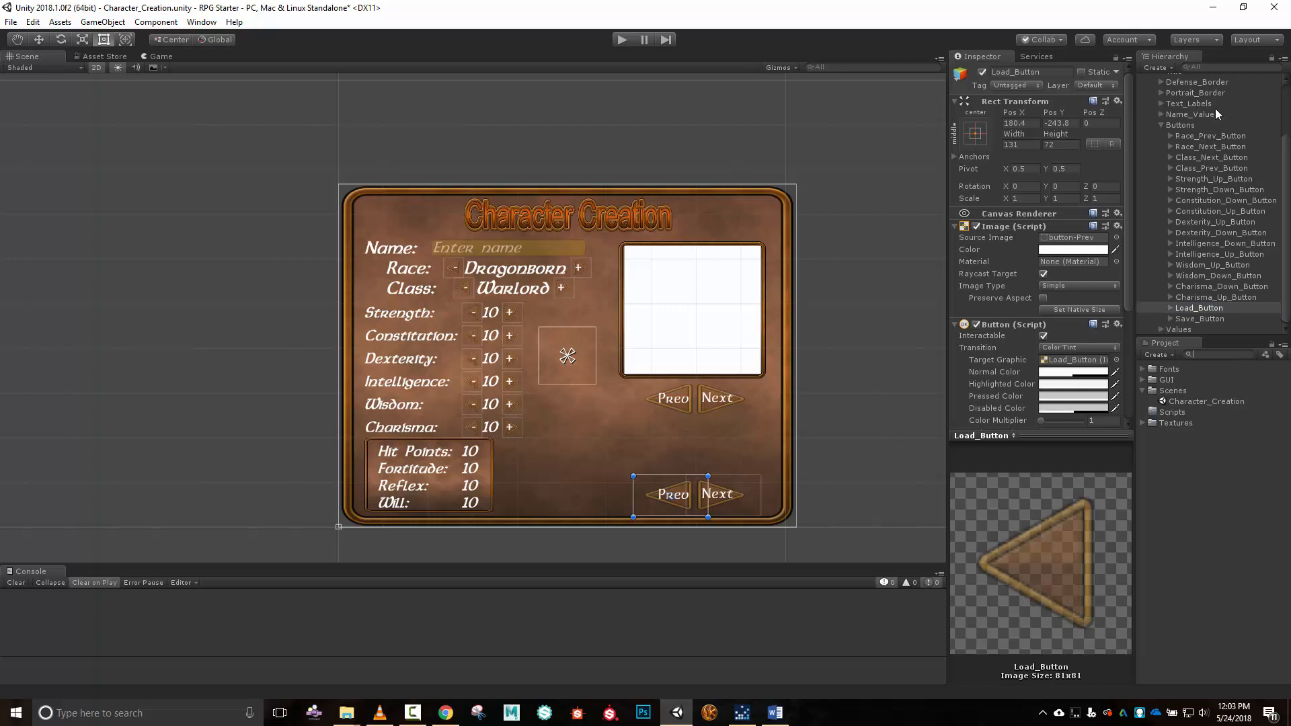
scroll(1217, 111, up, 3)
click(1177, 134)
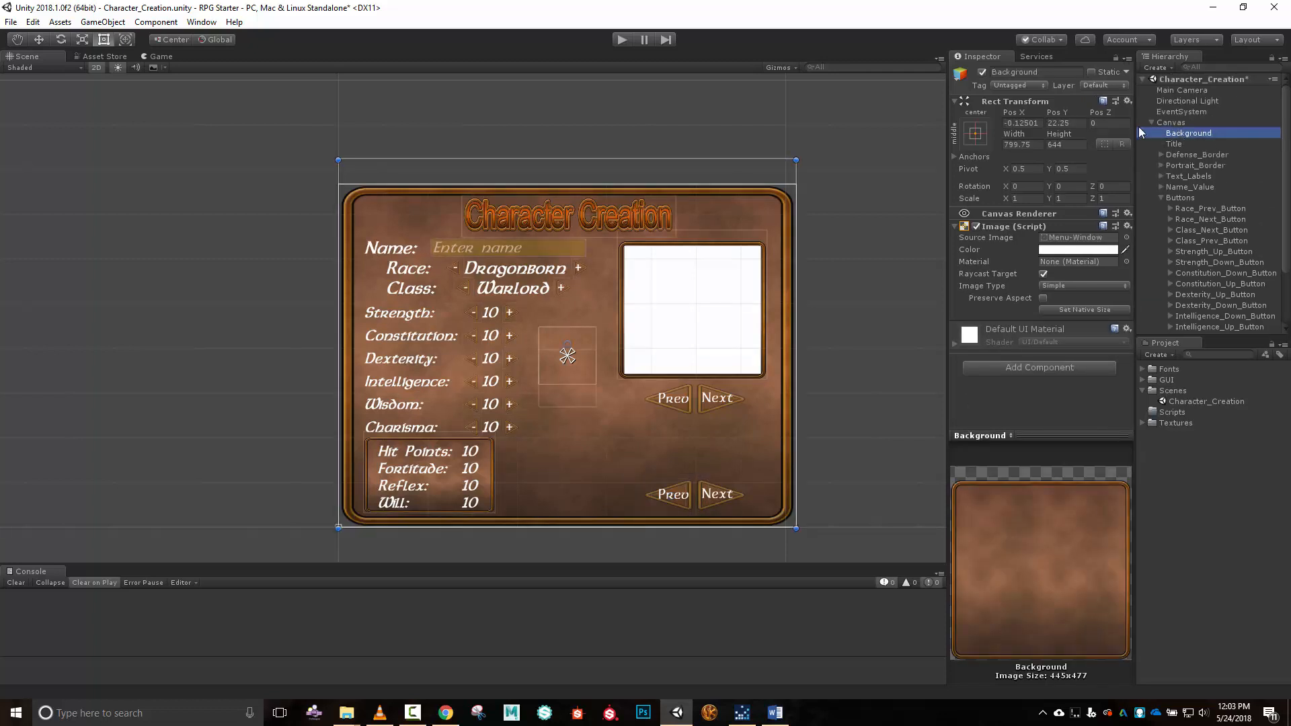
click(1109, 238)
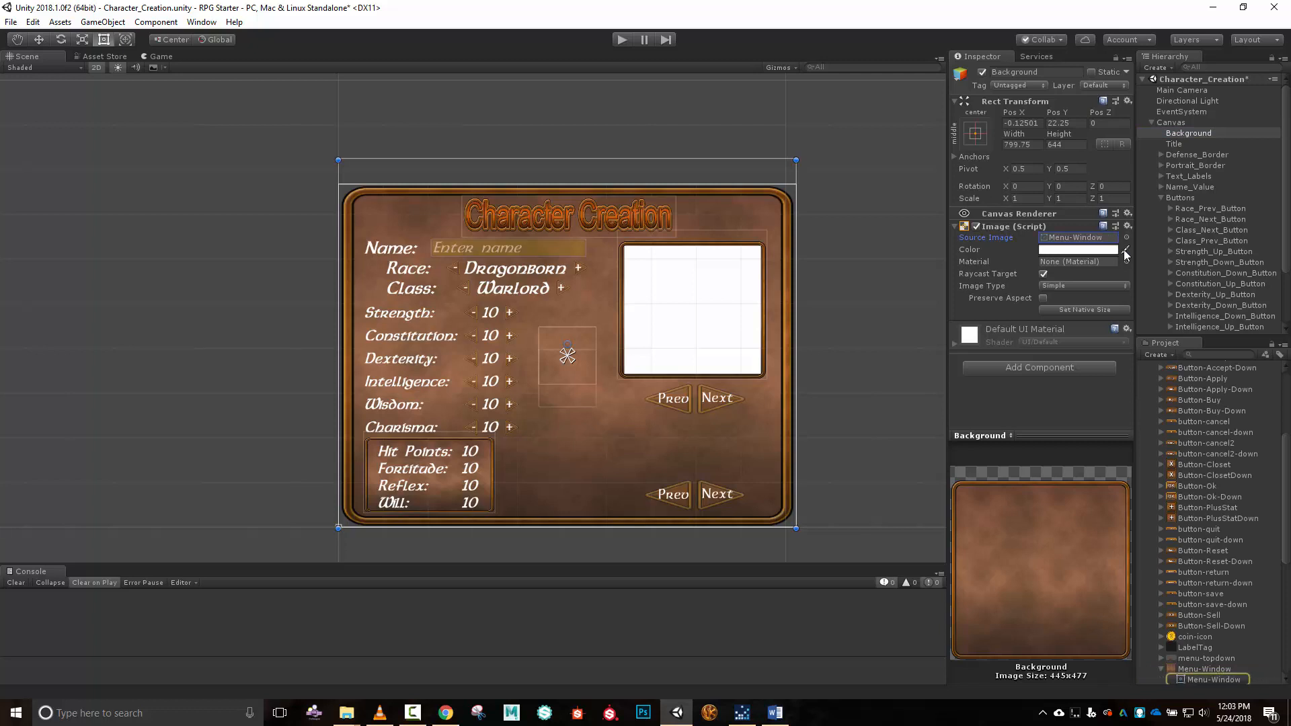
click(1212, 668)
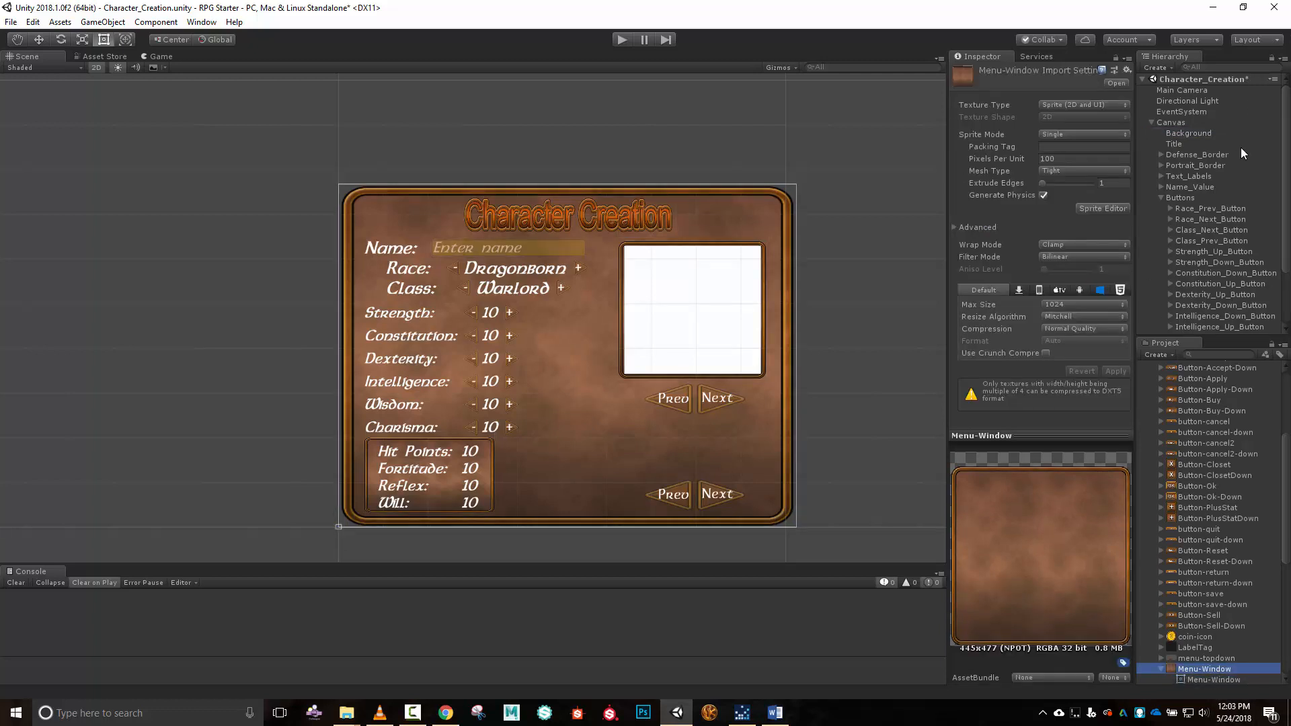
scroll(1243, 142, down, 3)
click(1199, 308)
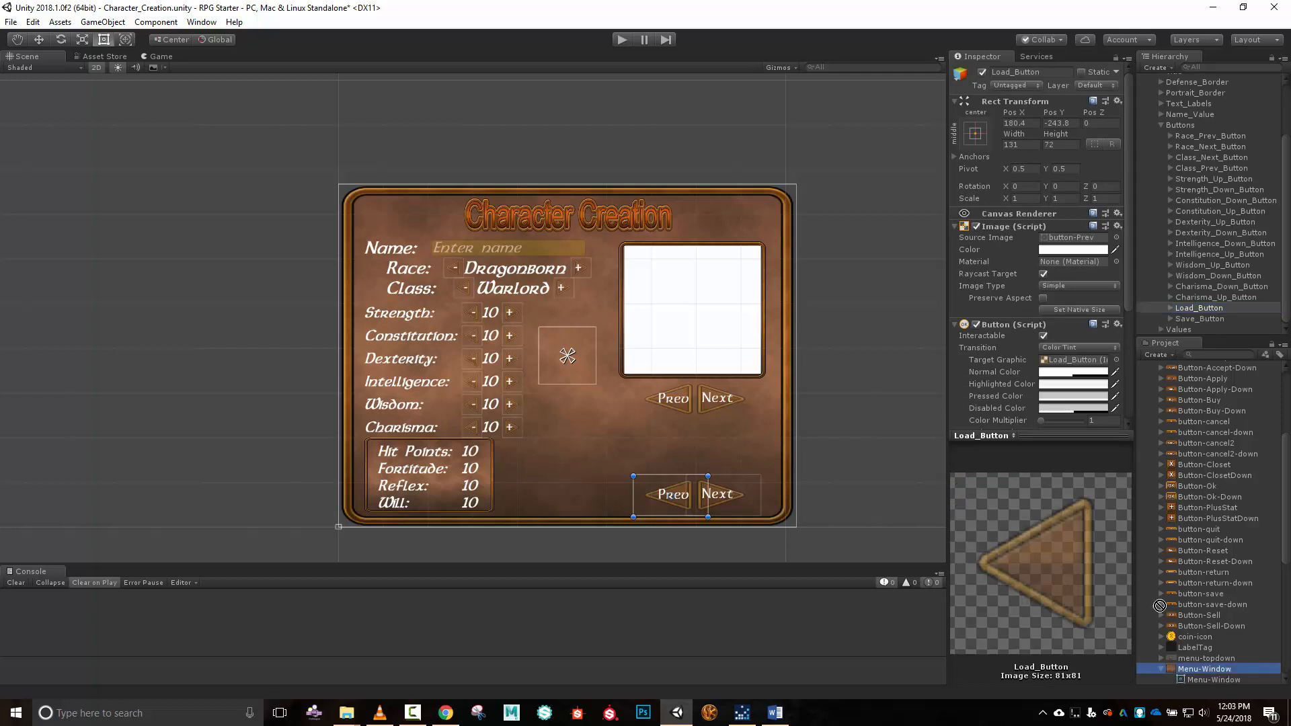
scroll(1095, 364, down, 1)
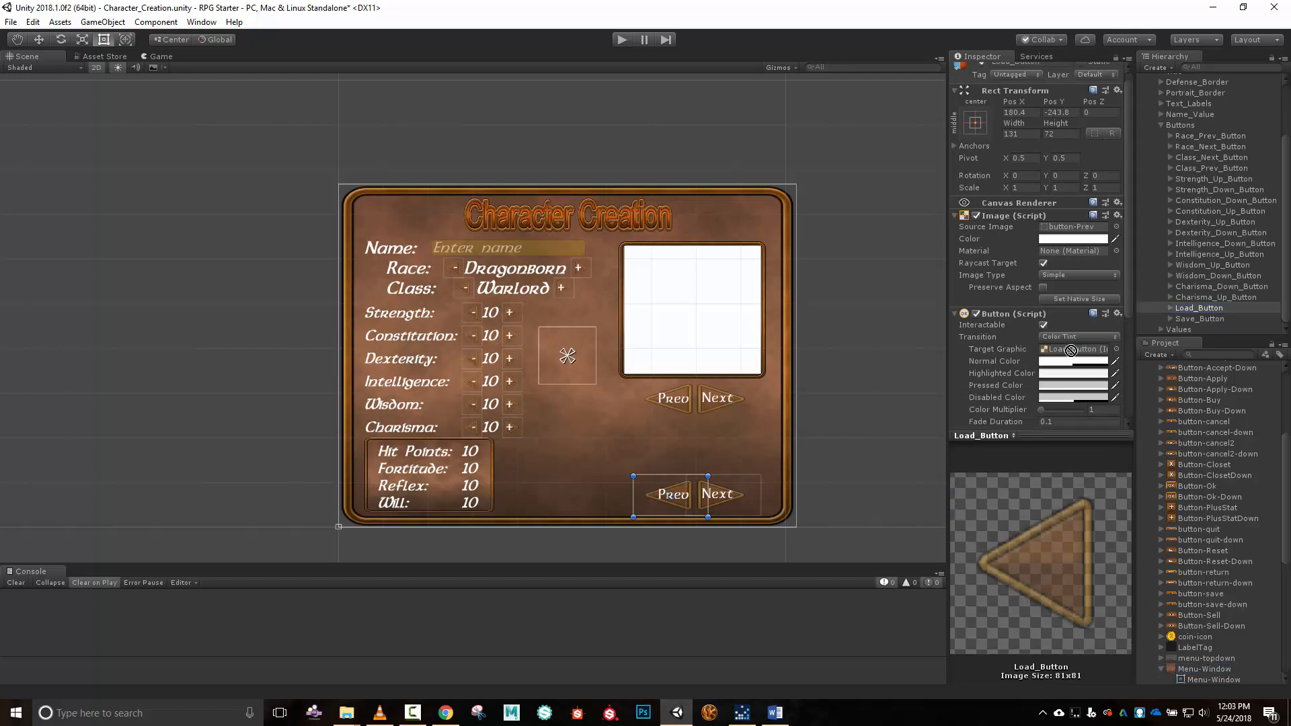
drag(1078, 321, 1090, 236)
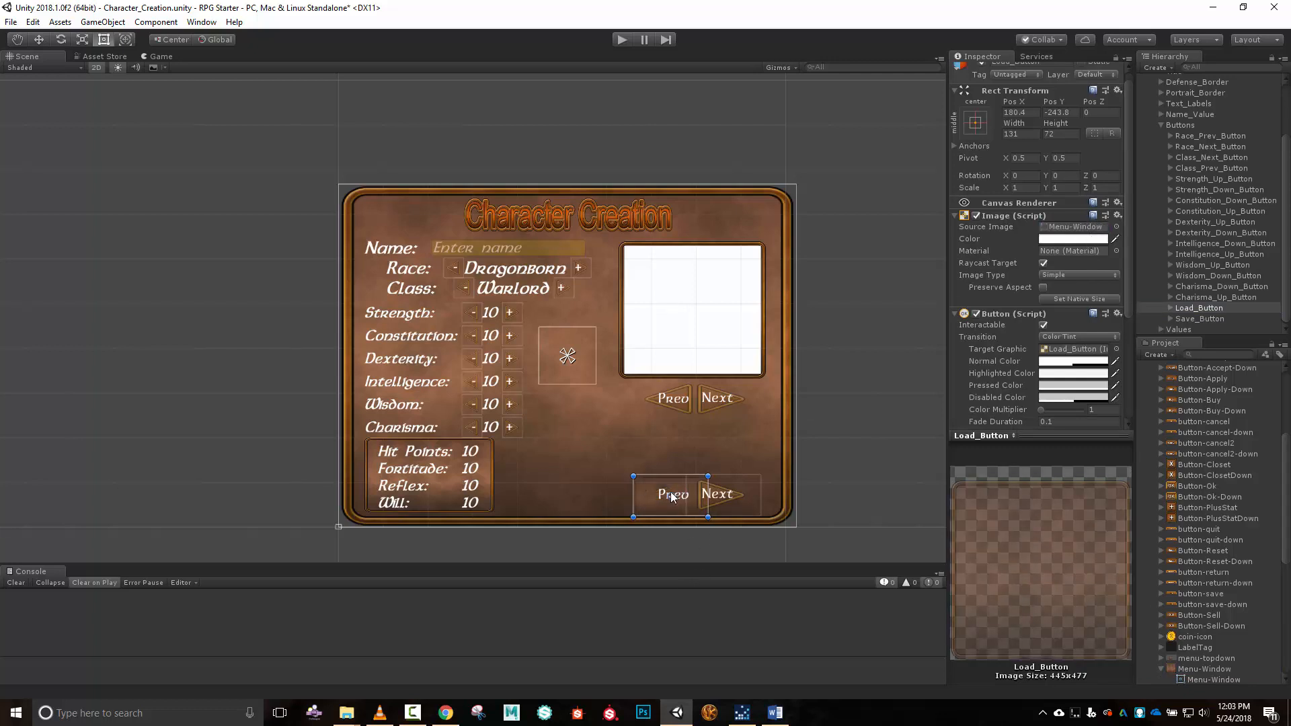
Move Load_Button left, away from Save_Button, to about Pos X 107, Pos Y -238.
click(1200, 319)
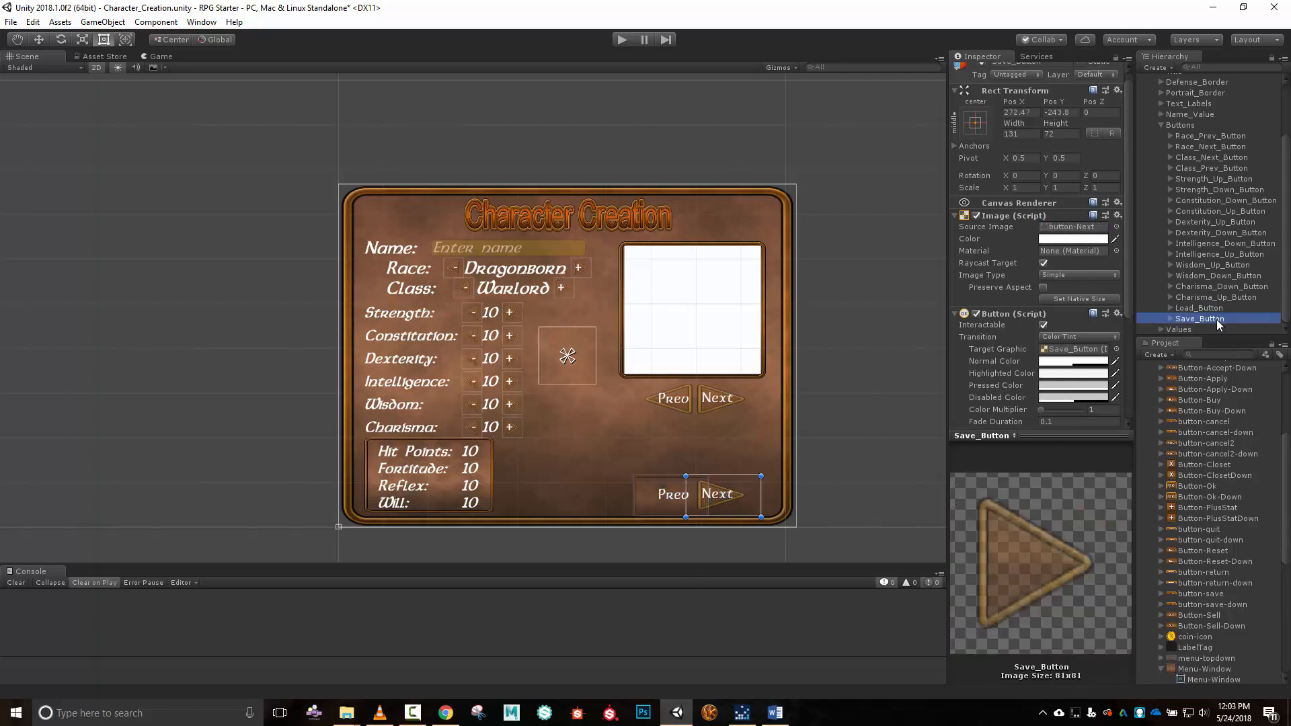
click(1198, 307)
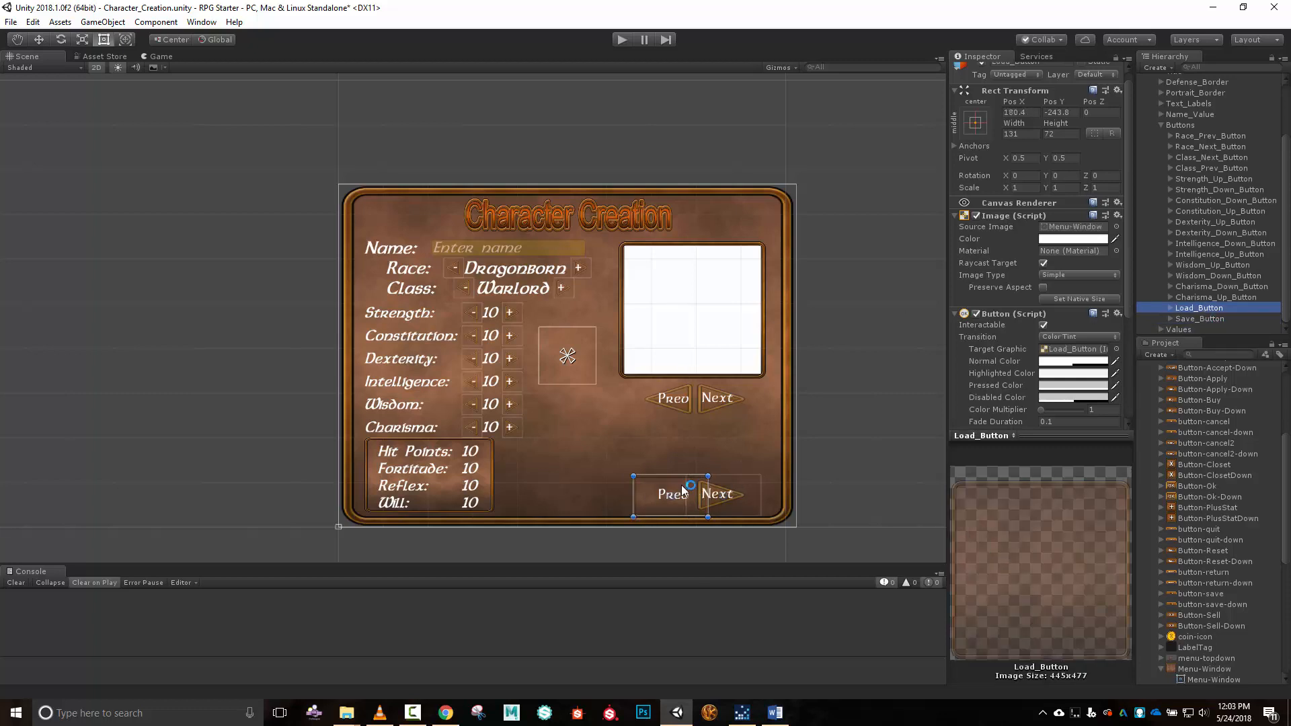
drag(680, 486, 632, 486)
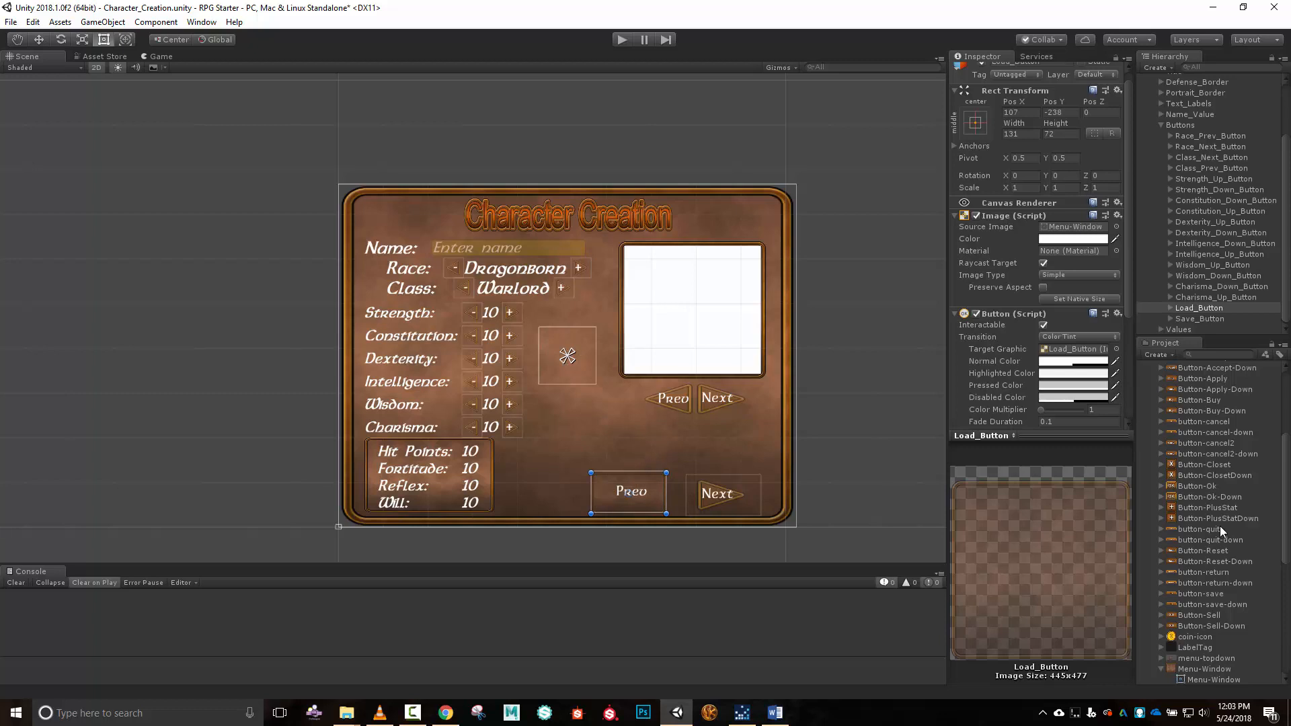
Preview the button sprites in the project assets, from button-save up to Button-Accept-Down, for a plain button background.
click(1213, 590)
click(1214, 586)
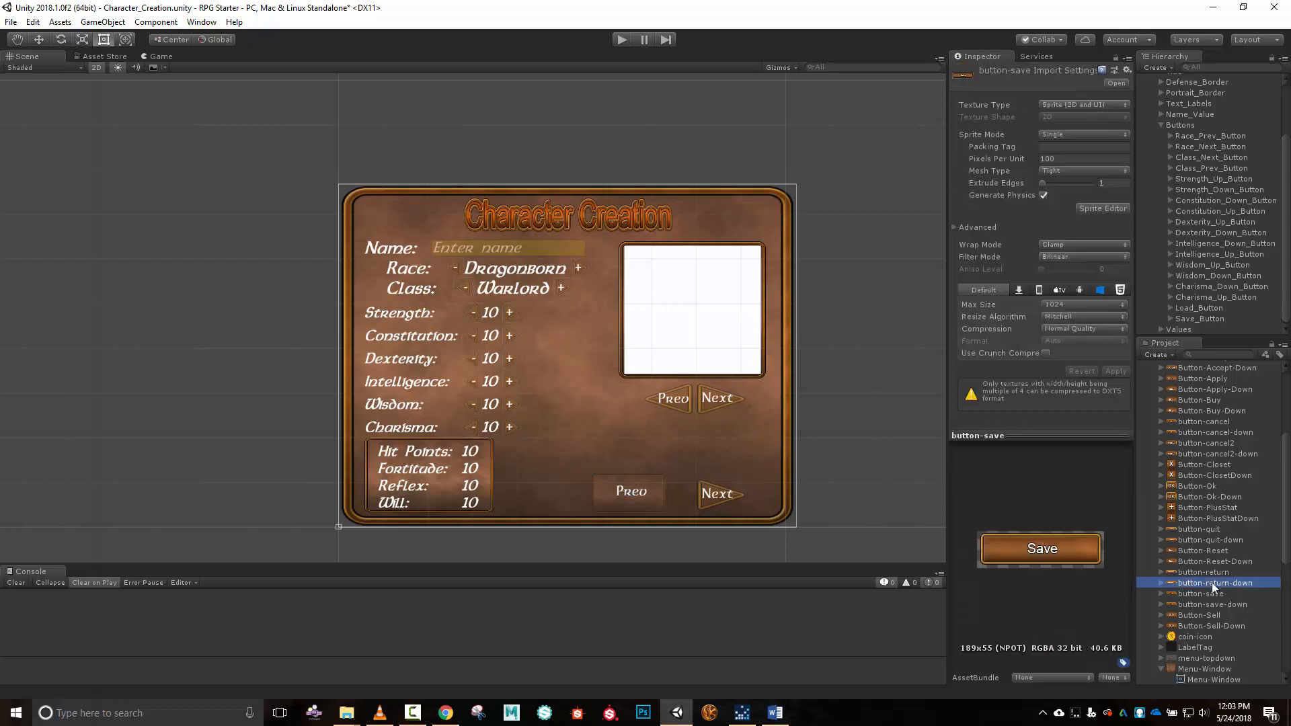
click(1211, 572)
click(1212, 562)
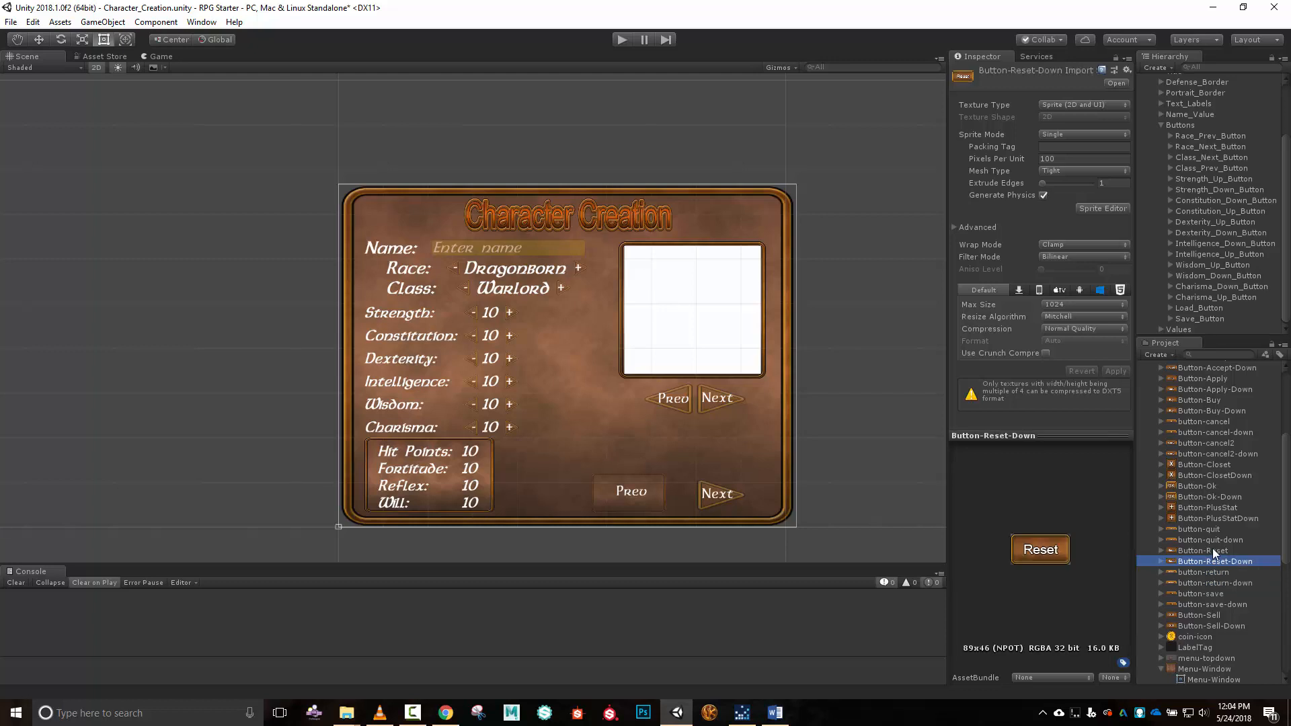
click(1212, 551)
click(1212, 540)
click(1212, 529)
click(1212, 507)
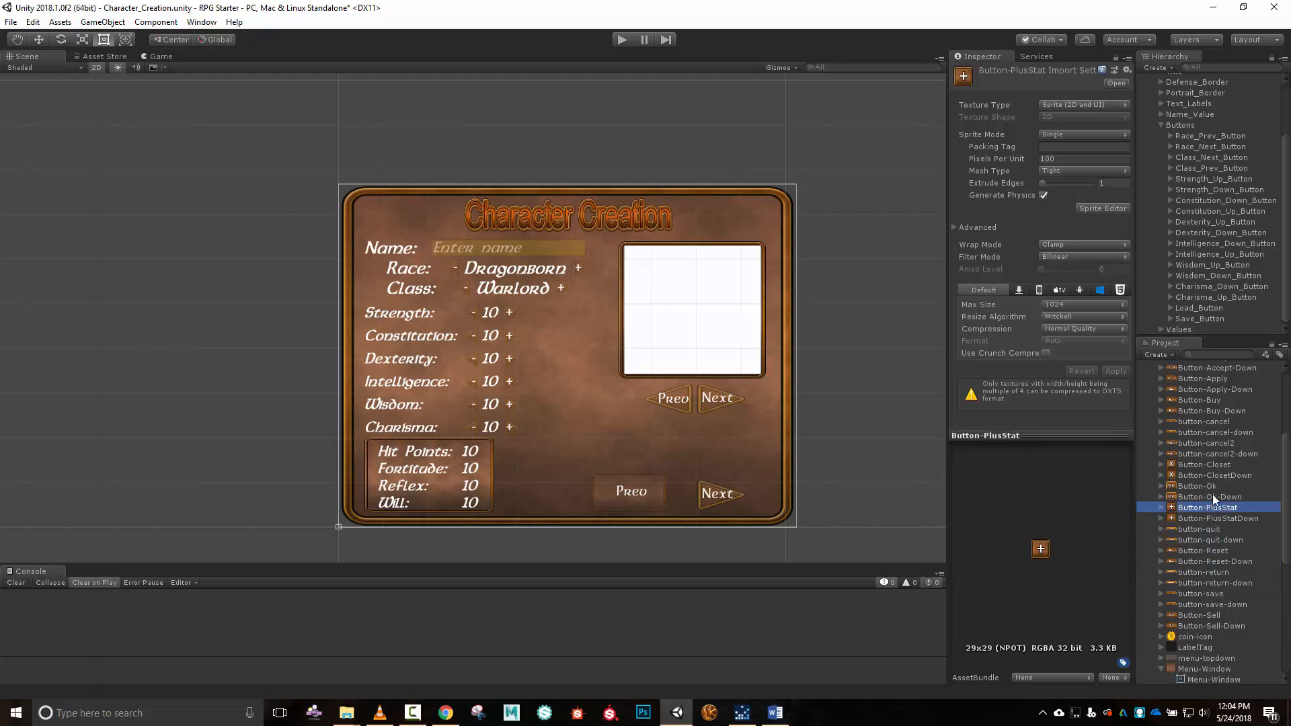
click(1213, 486)
click(1219, 444)
click(1222, 411)
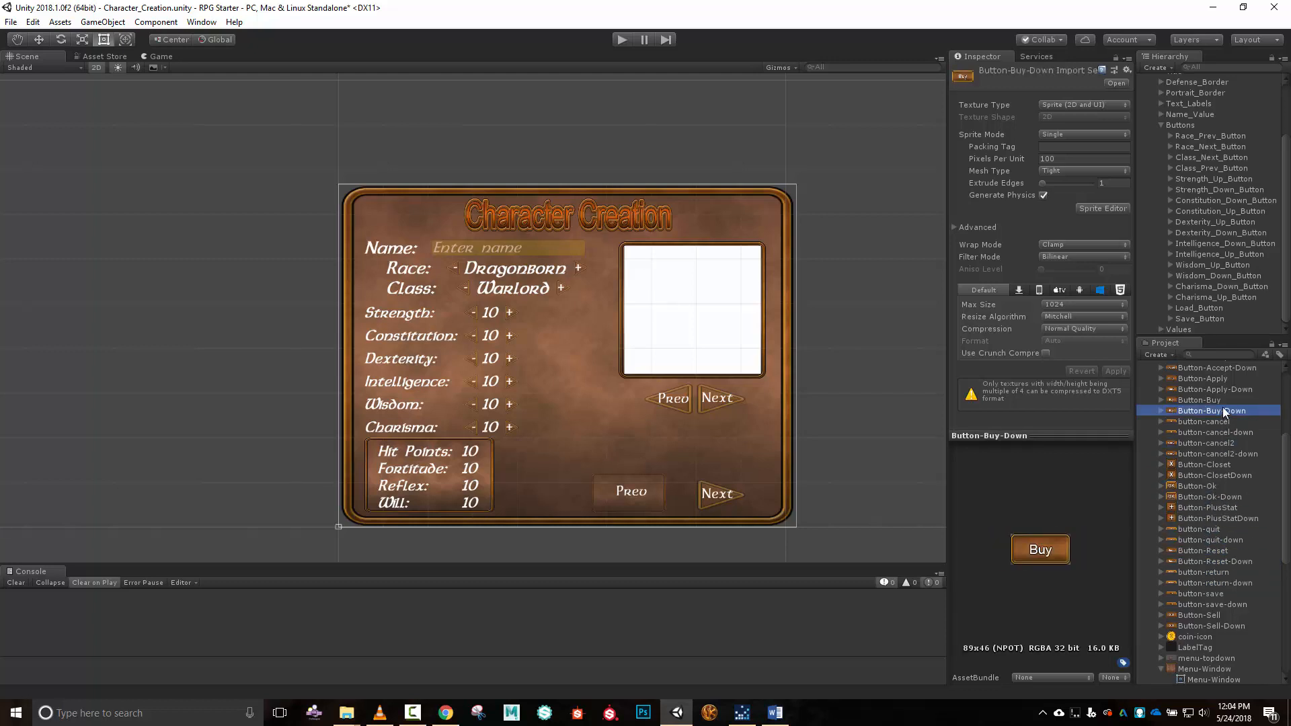
click(1222, 400)
click(1222, 390)
click(1223, 378)
click(1224, 367)
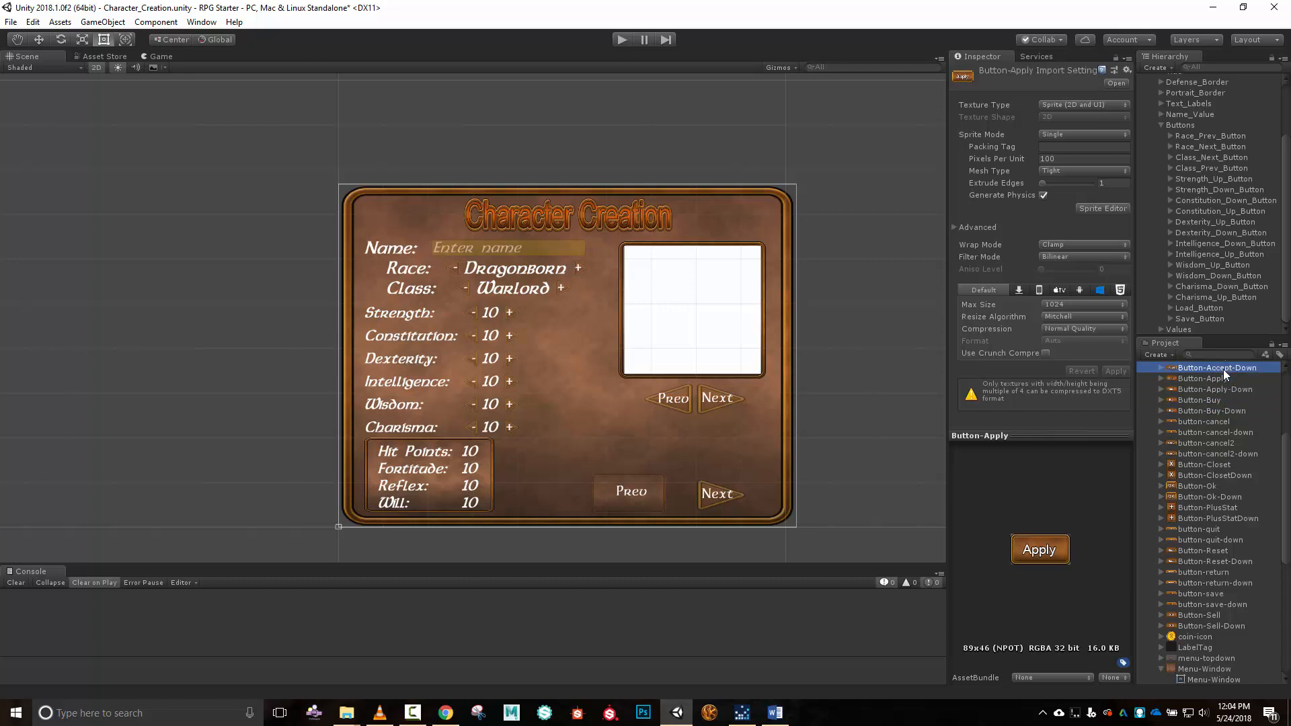
Find the plain window-amoutdrop sprite among the window images and assign it as Load_Button's source image.
click(1212, 635)
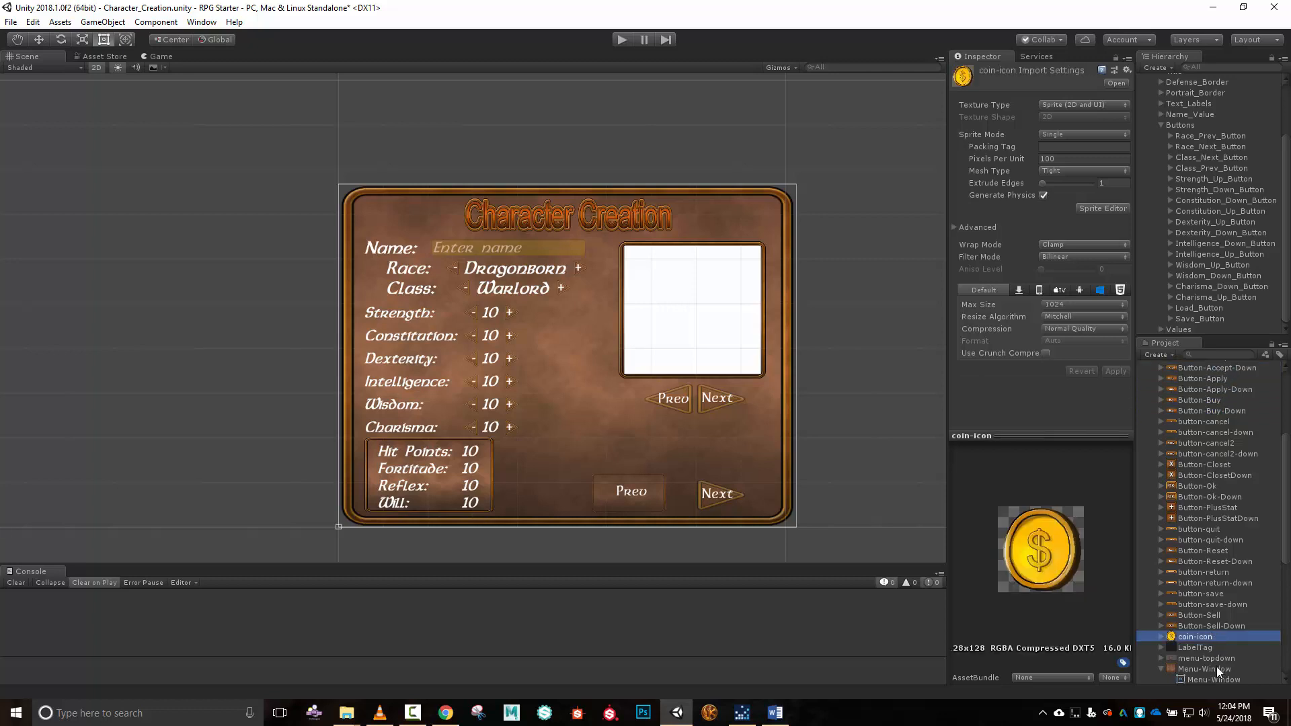
click(1216, 666)
scroll(1215, 657, down, 3)
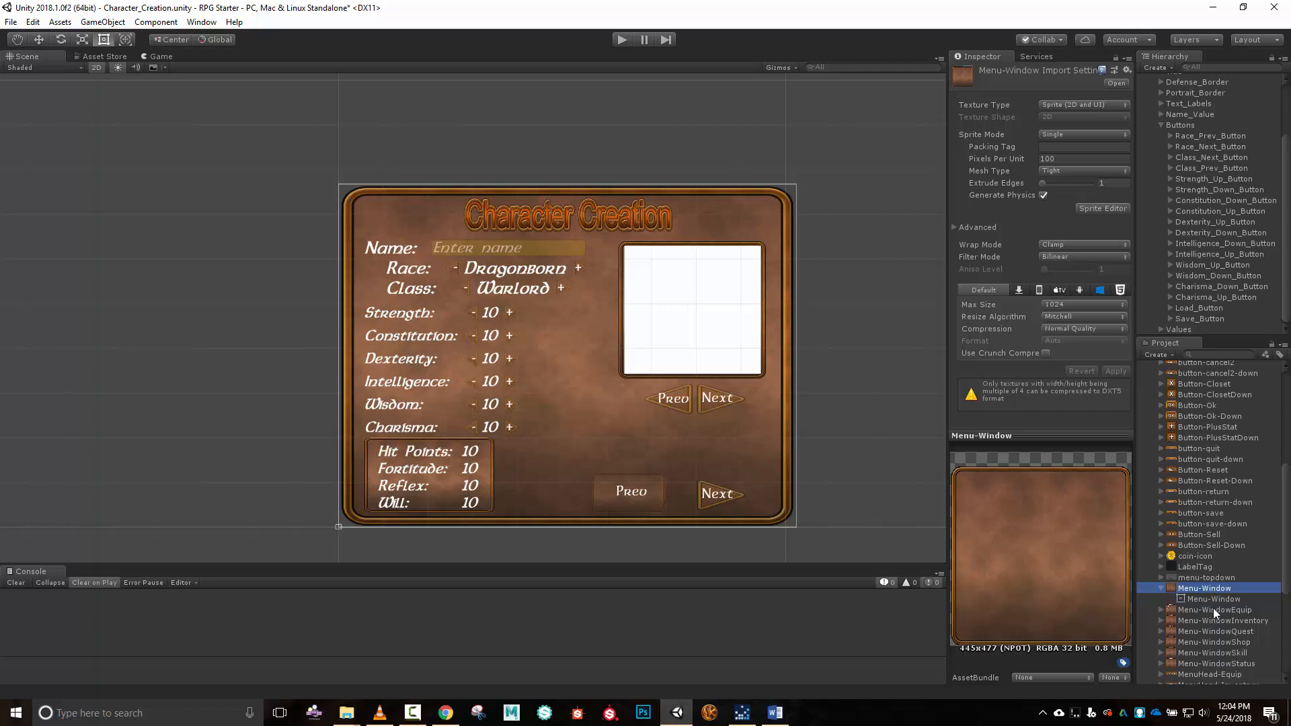
scroll(1224, 643, down, 3)
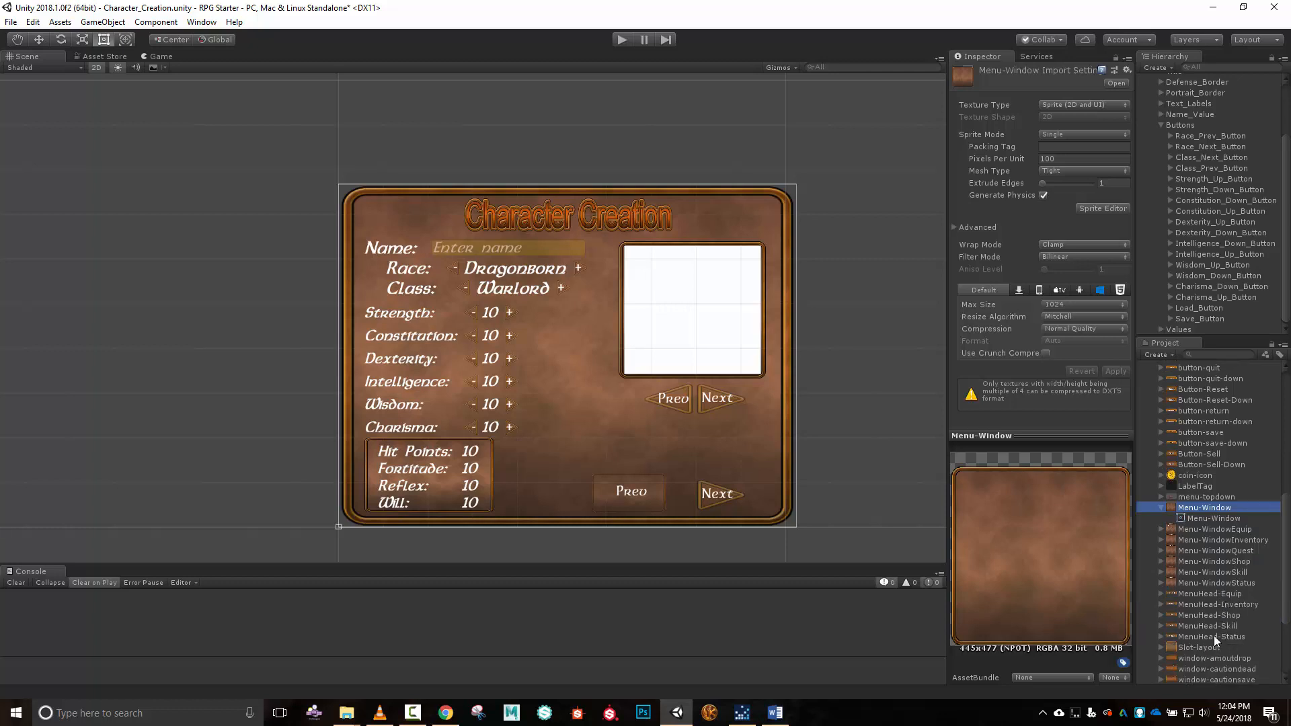
click(1213, 666)
click(1213, 658)
click(1216, 679)
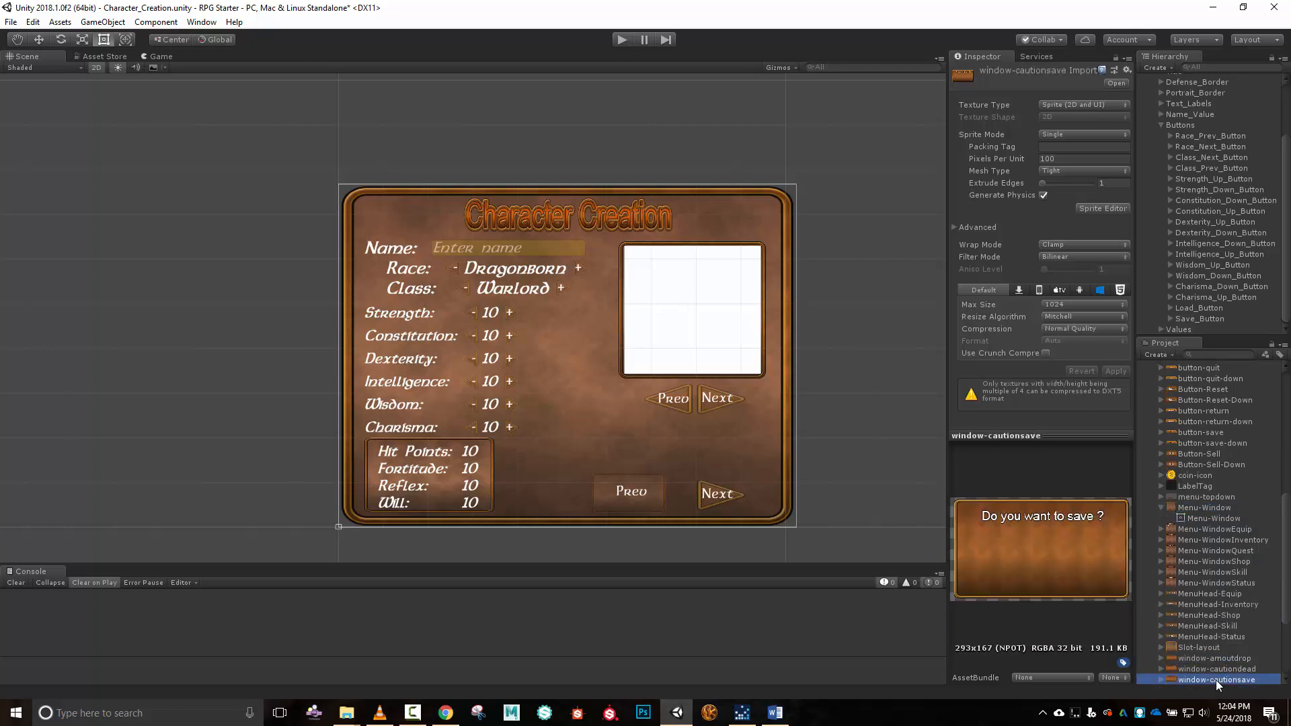
click(1215, 670)
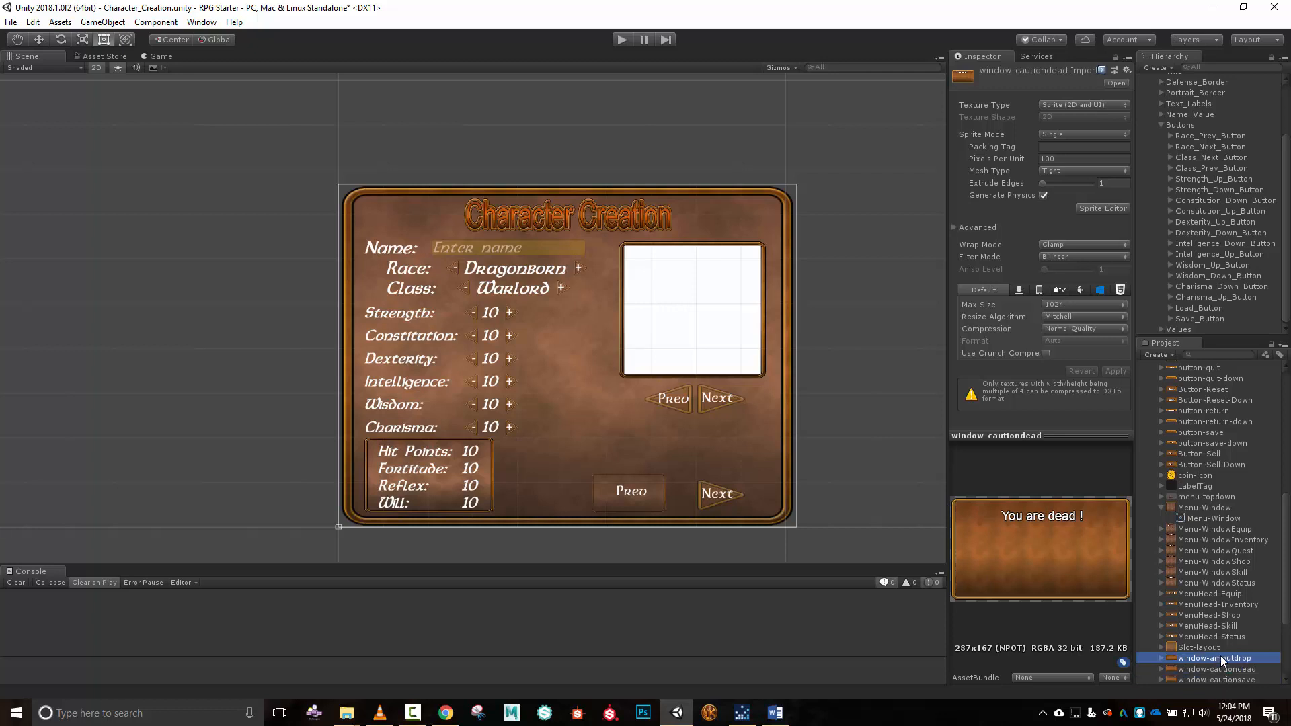
key(Up)
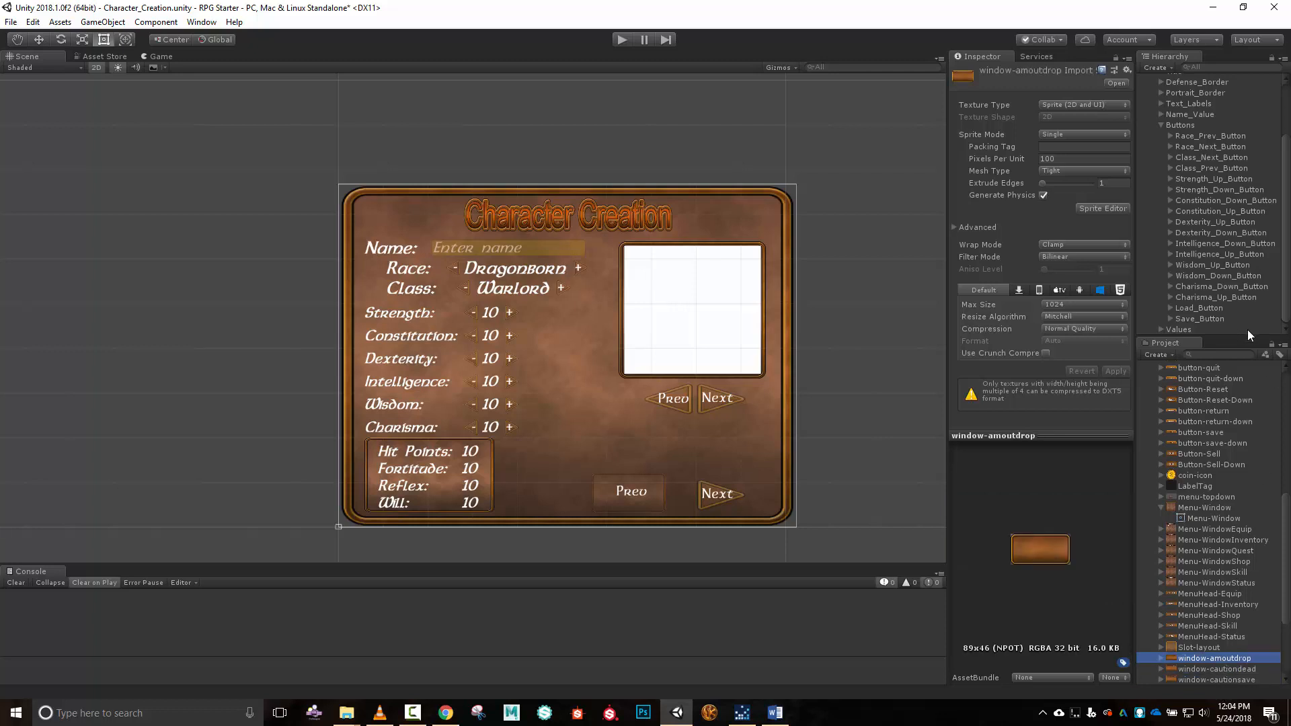
click(1199, 308)
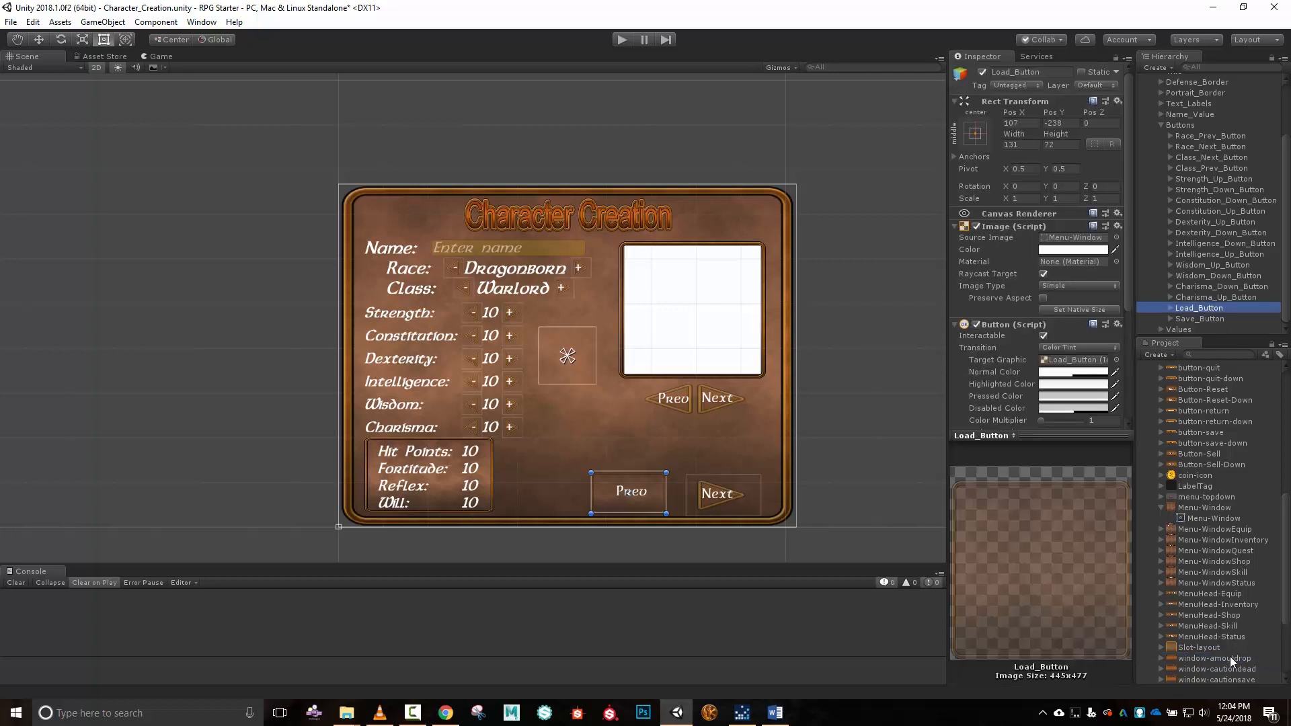
drag(1220, 660, 1095, 228)
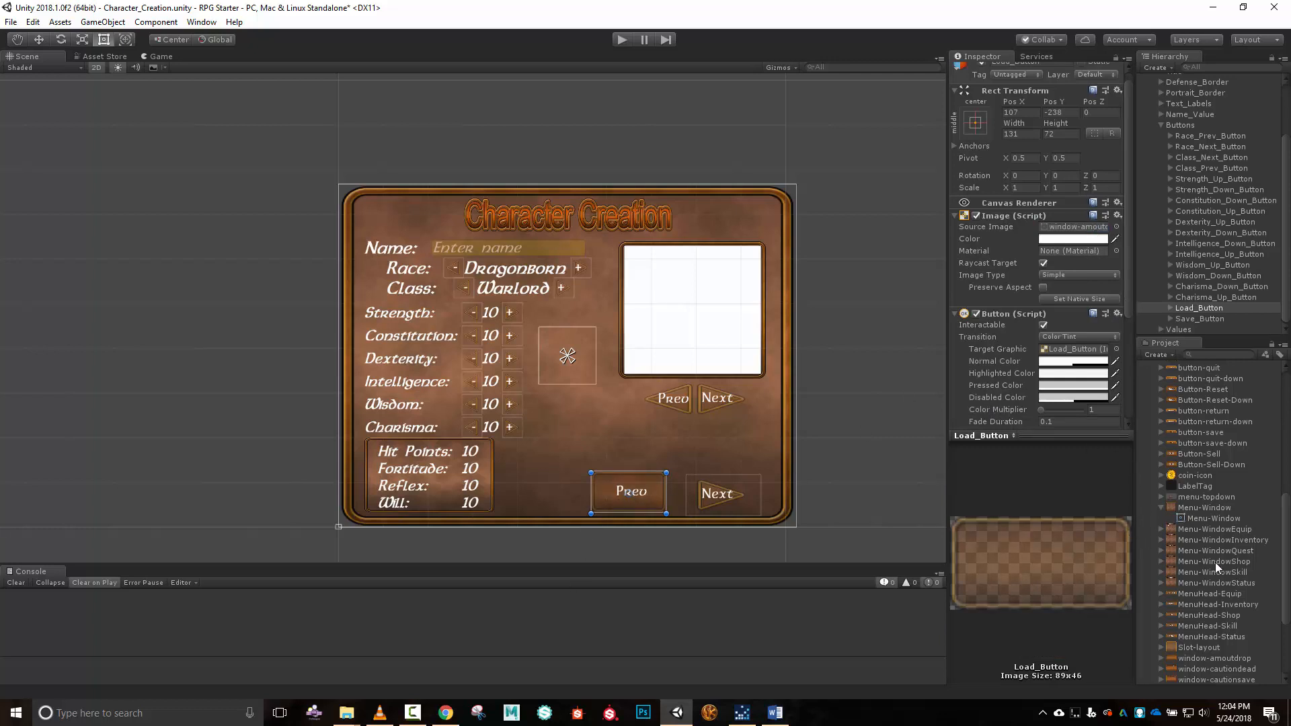
Lower Load_Button's upper edge to make it about 48.4 high, and preview the window sprites again.
drag(644, 473, 640, 485)
scroll(1220, 597, down, 3)
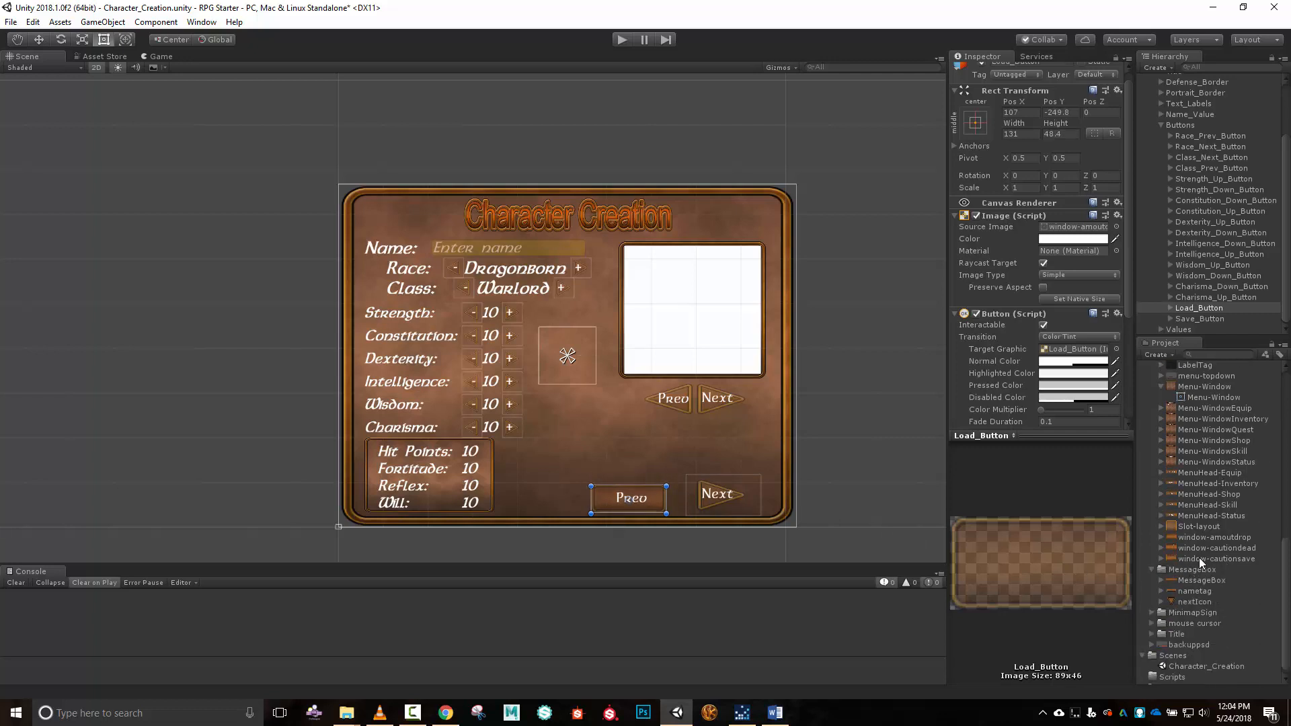
click(1199, 557)
key(Up)
key(Up)
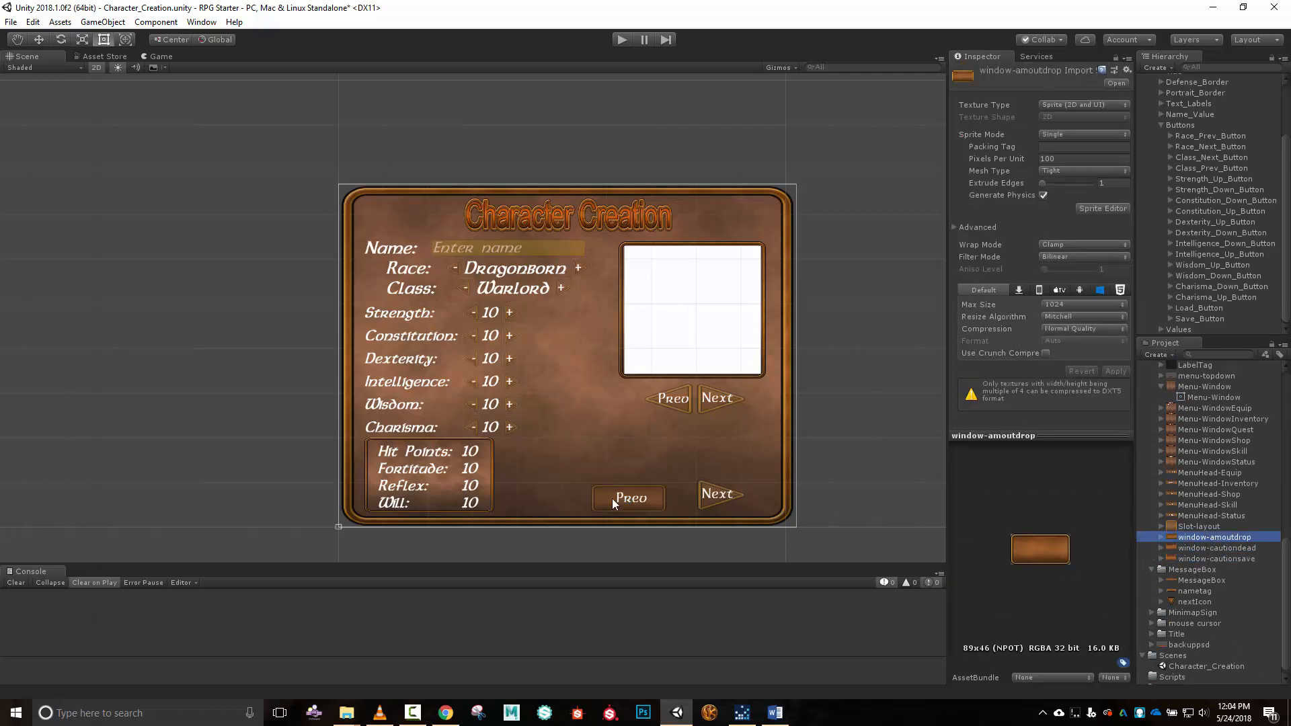
Change the text of Load_Button's label to "Load Character".
click(1199, 307)
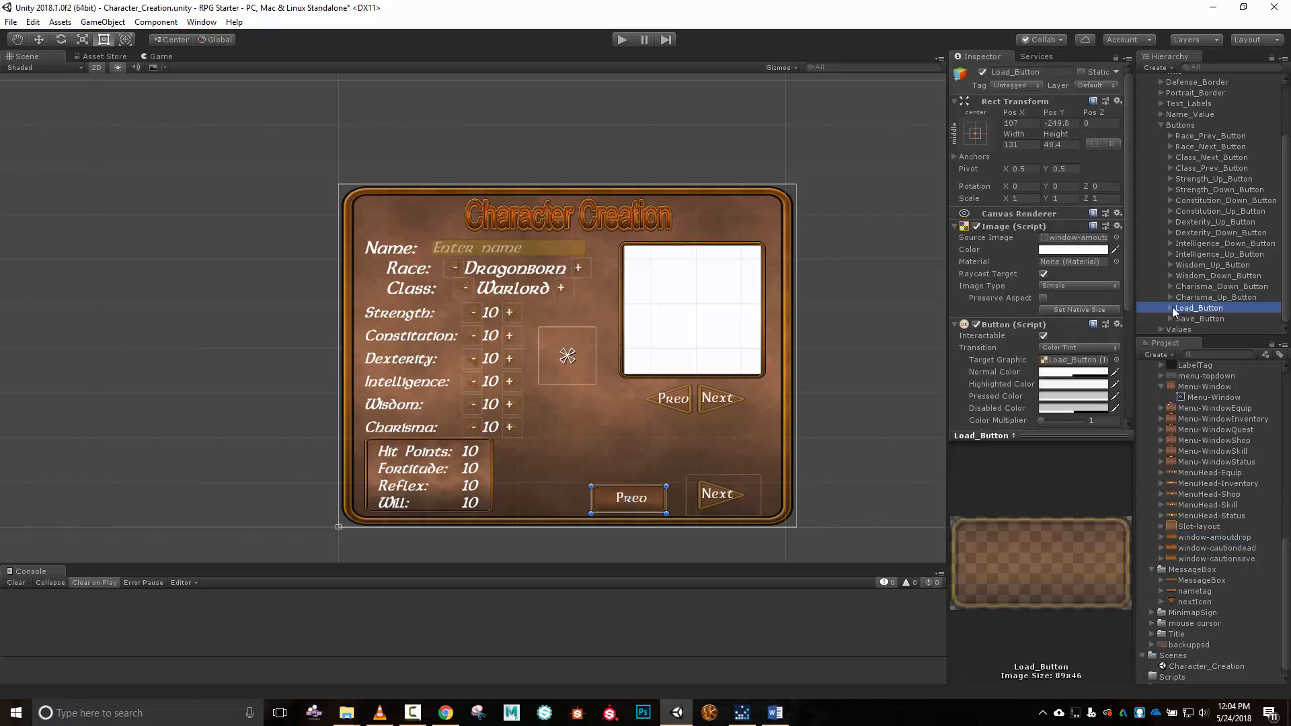
click(1172, 307)
click(1191, 318)
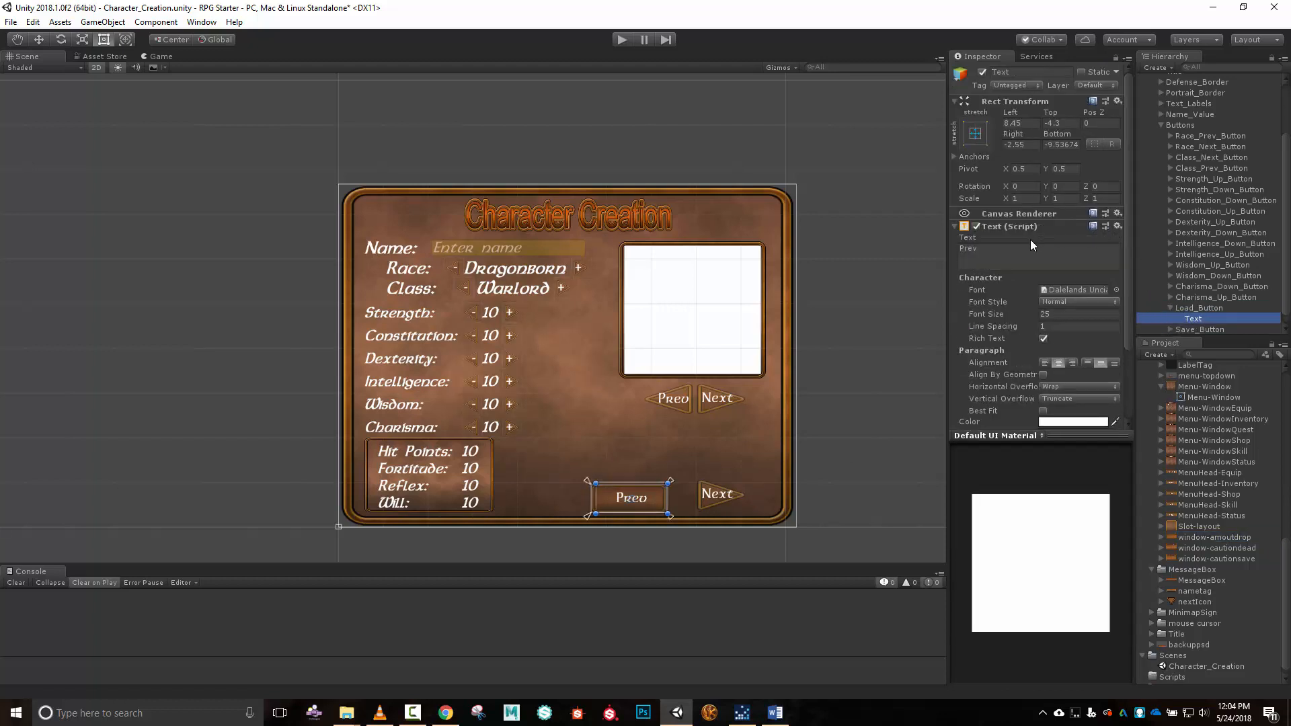
click(1038, 249)
text(Load)
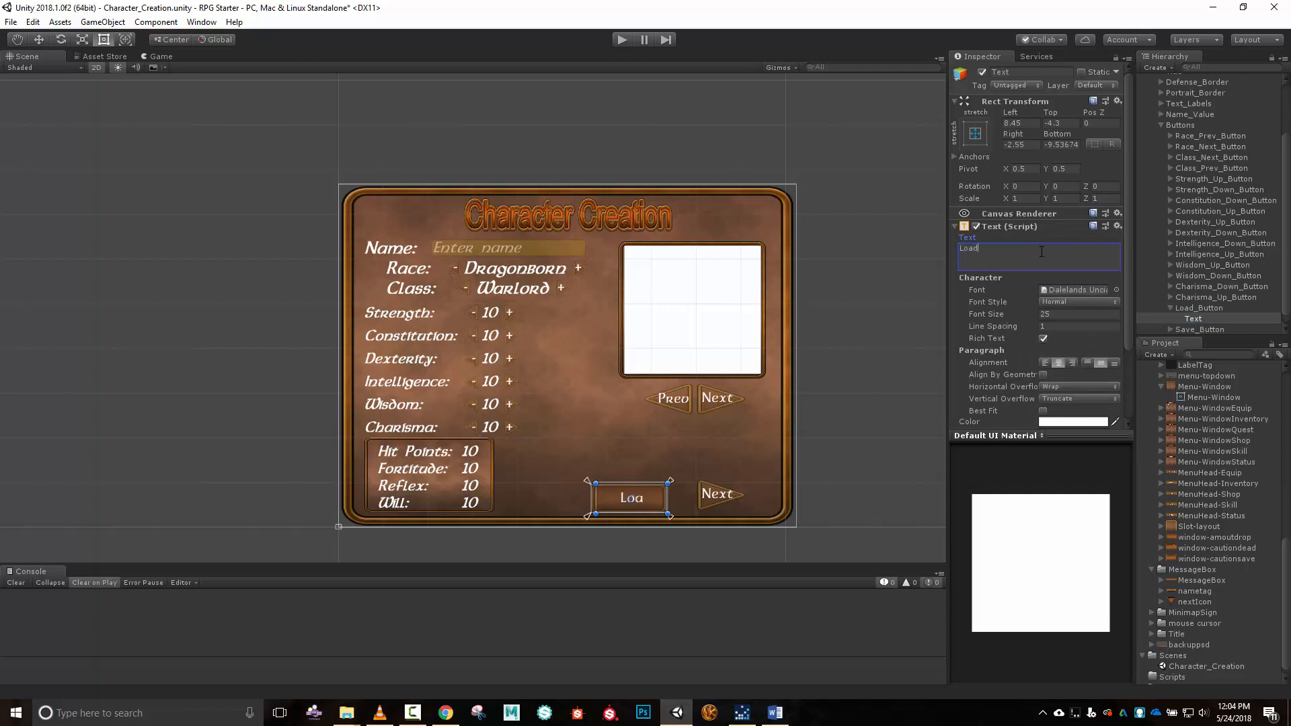
text( Character)
Widen Load_Button leftward to about 240.6 and reduce its height to about 41.3.
click(1188, 308)
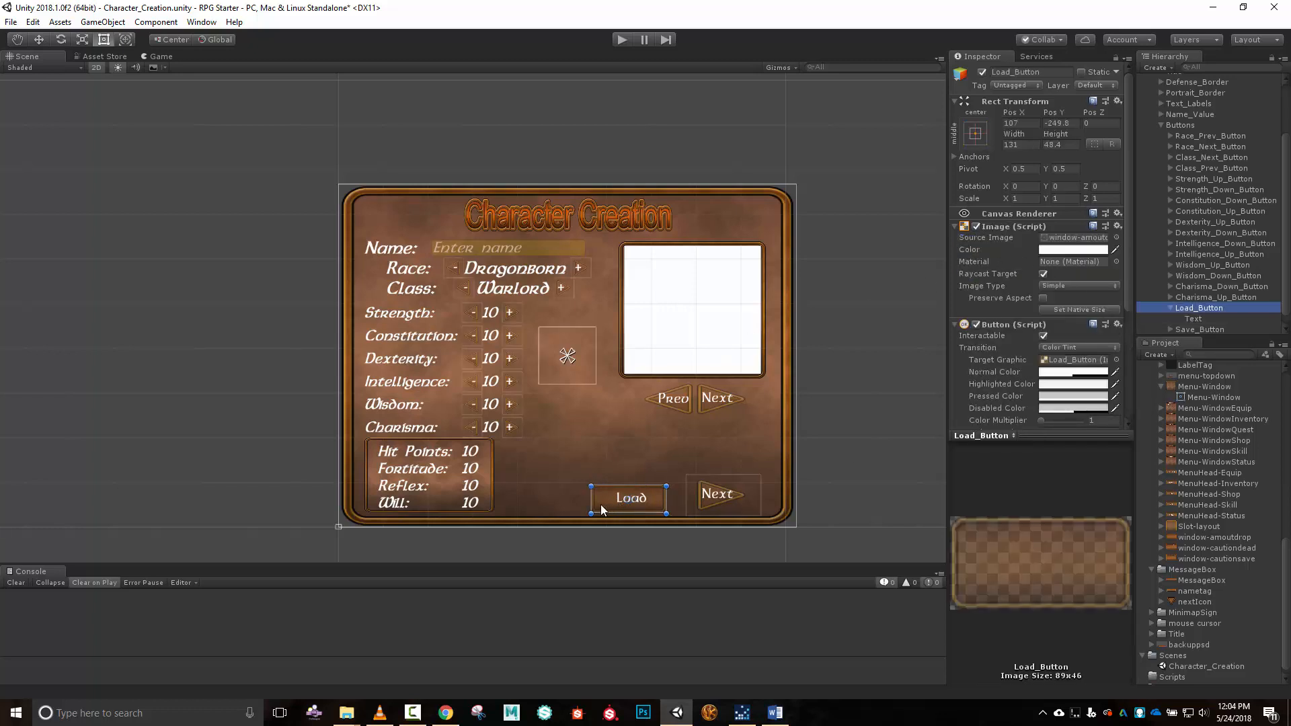
drag(592, 498, 529, 497)
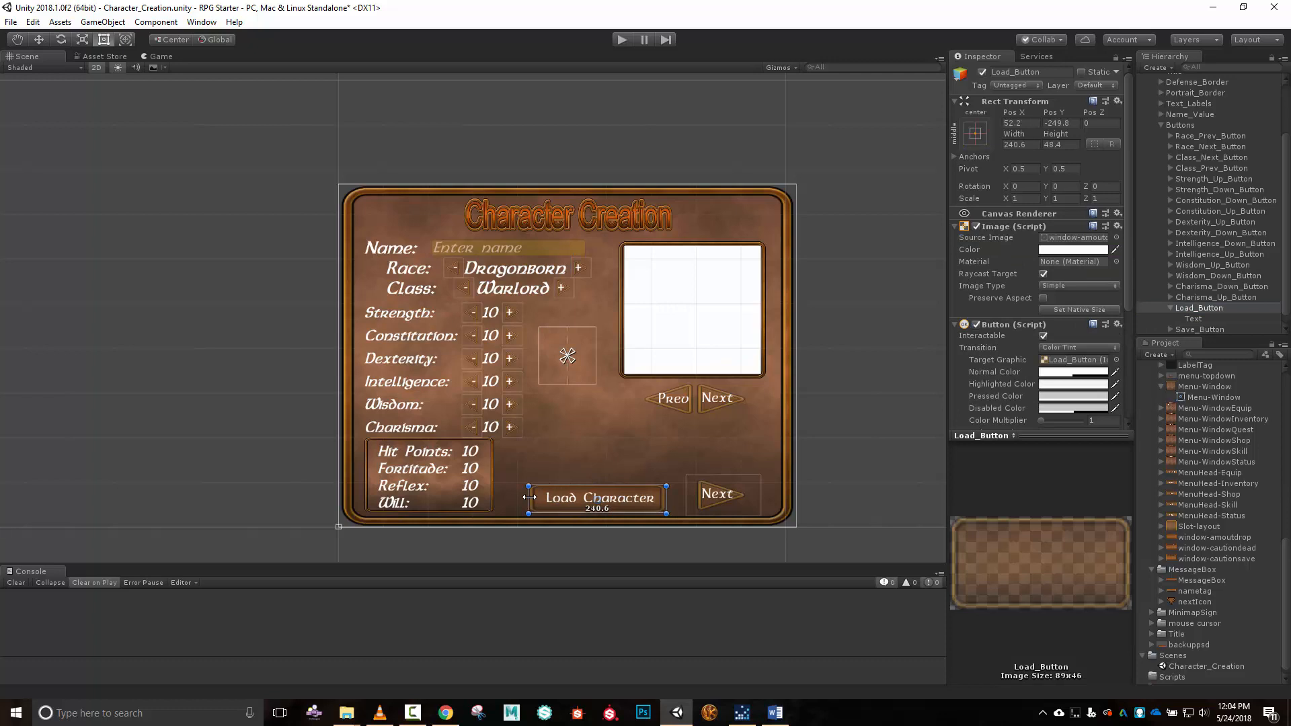
drag(606, 484, 605, 488)
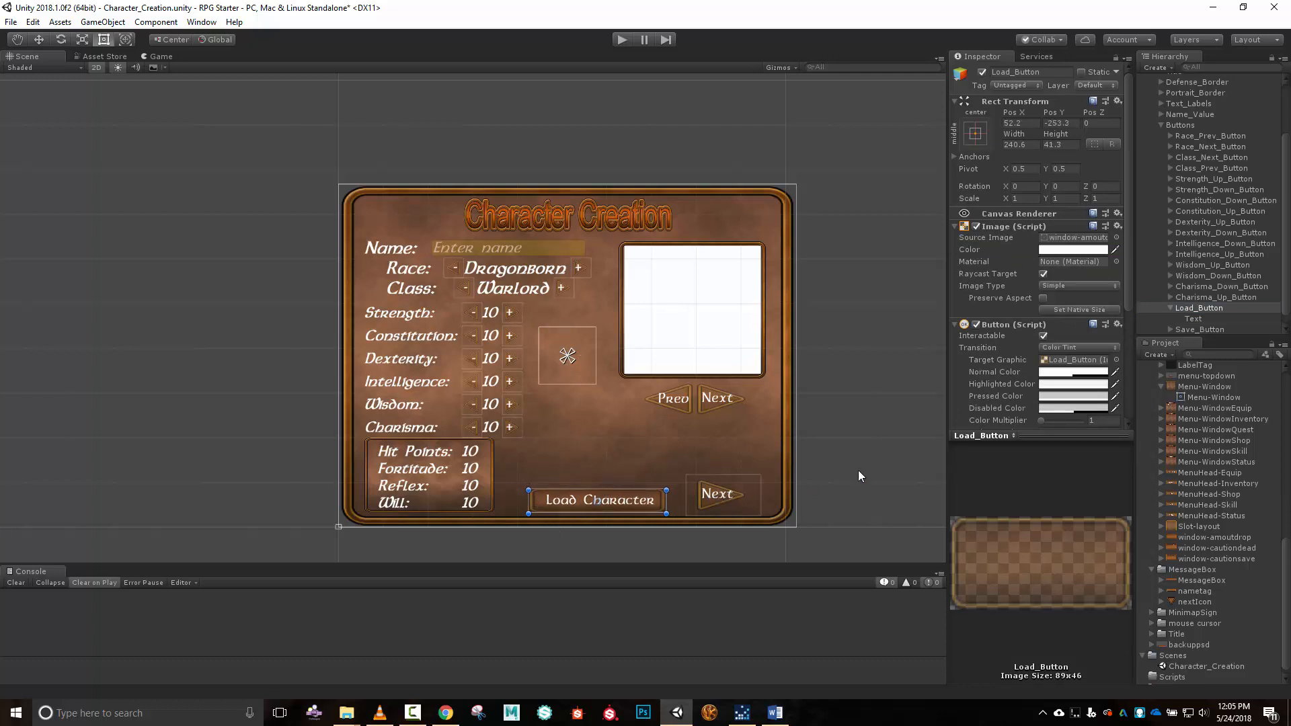
Delete the old Save_Button and replace it with a duplicate of Load_Button renamed Save_Button.
click(1207, 328)
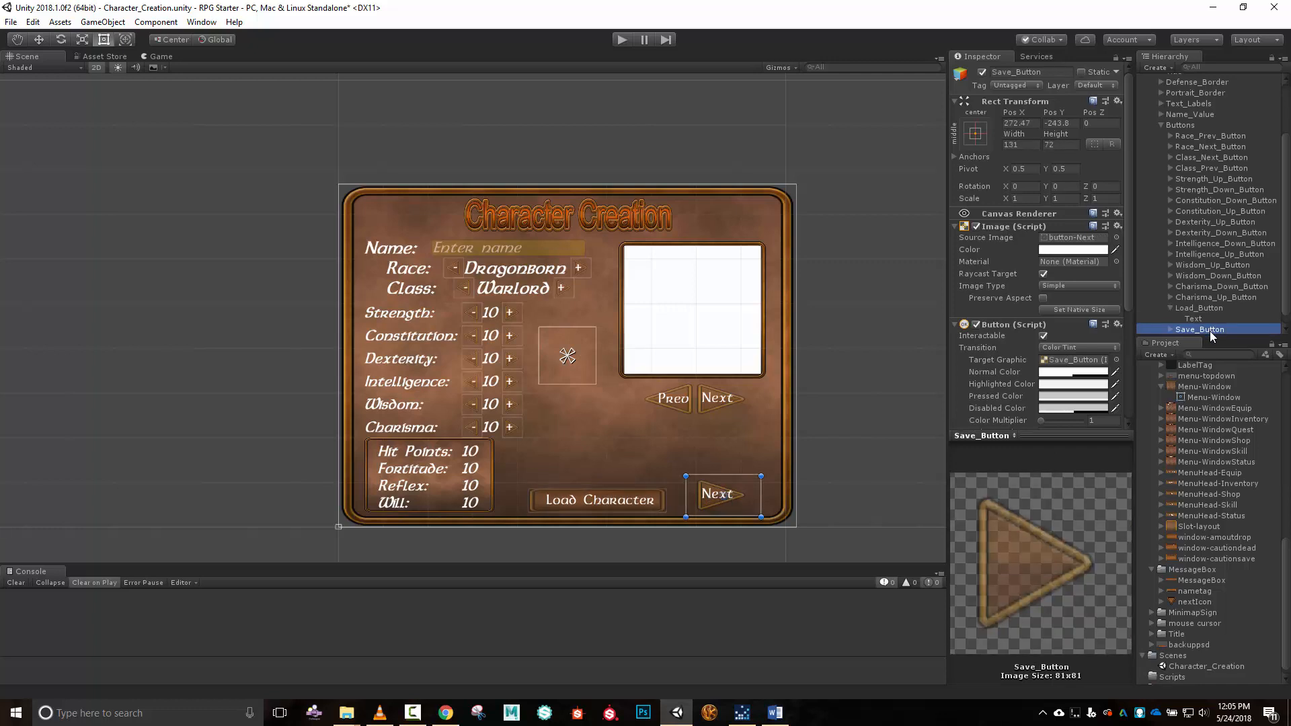
key(Delete)
click(1215, 308)
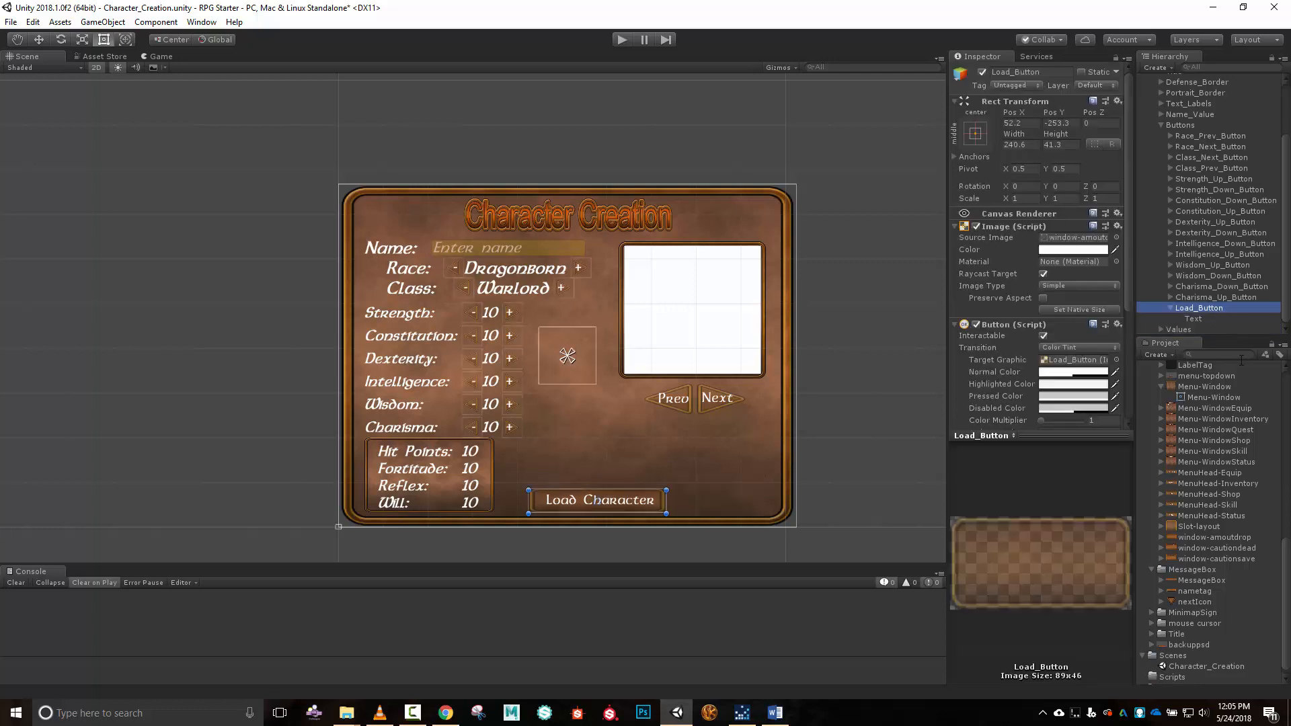
key(ctrl+d)
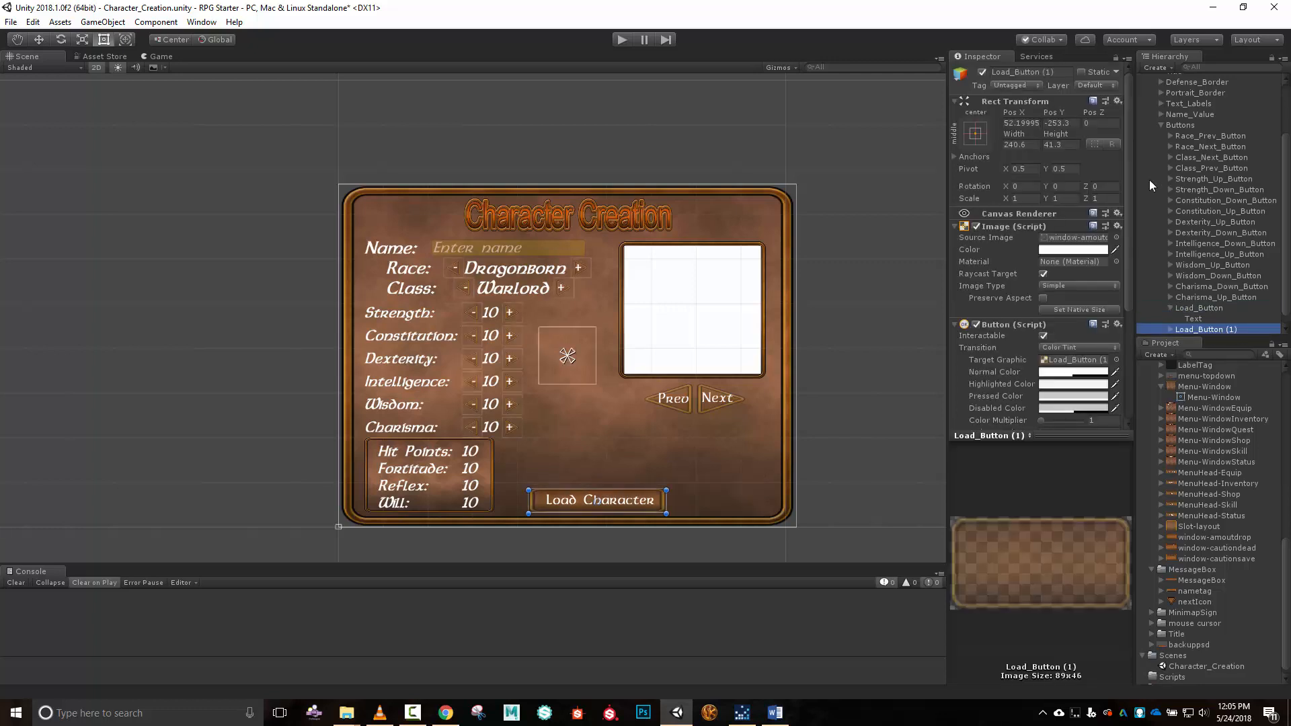
click(1068, 71)
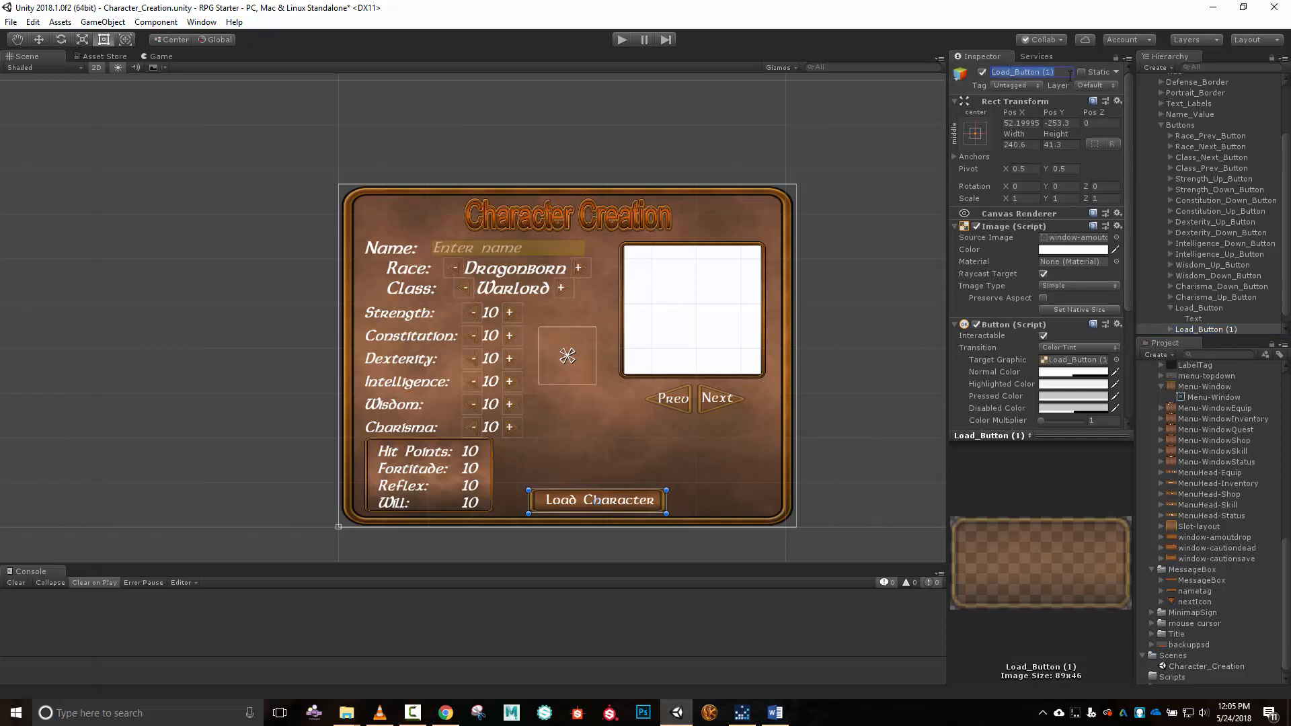
text(Save_Button)
key(Return)
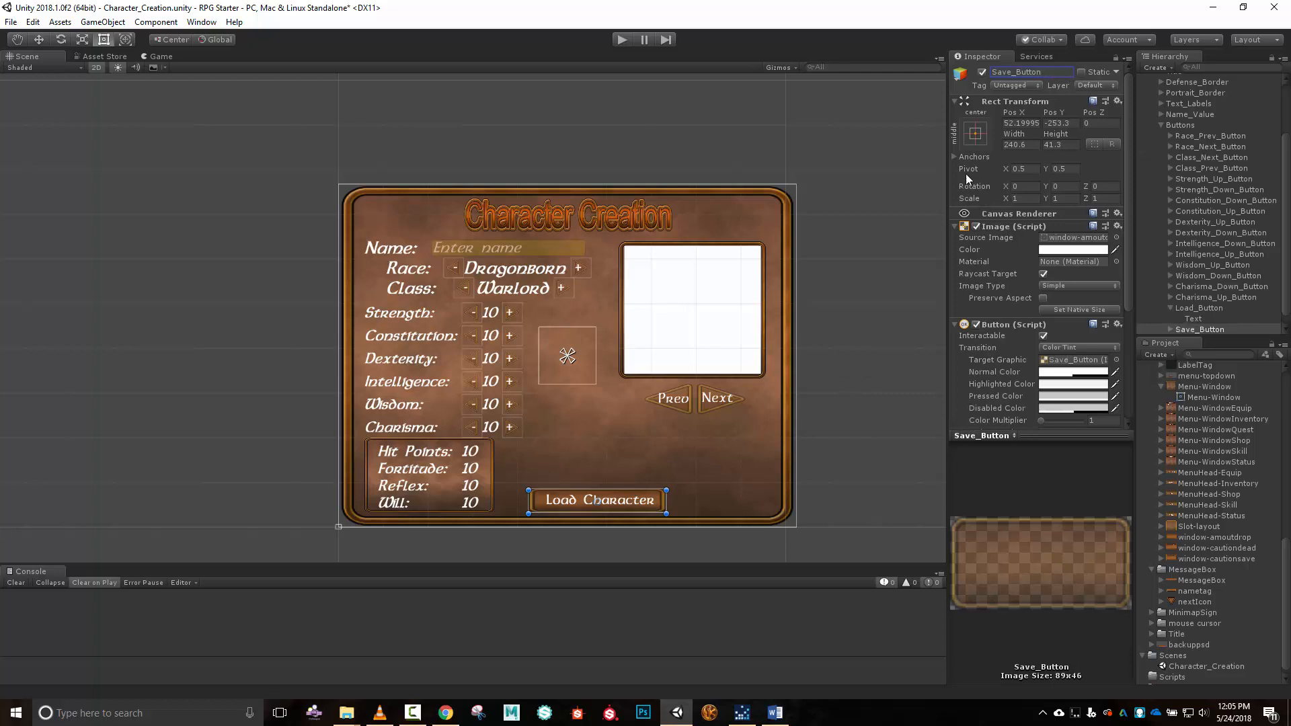
Move Save_Button right to about Pos X 253.2 and change its label text to "Save Character".
drag(1008, 113, 245, 205)
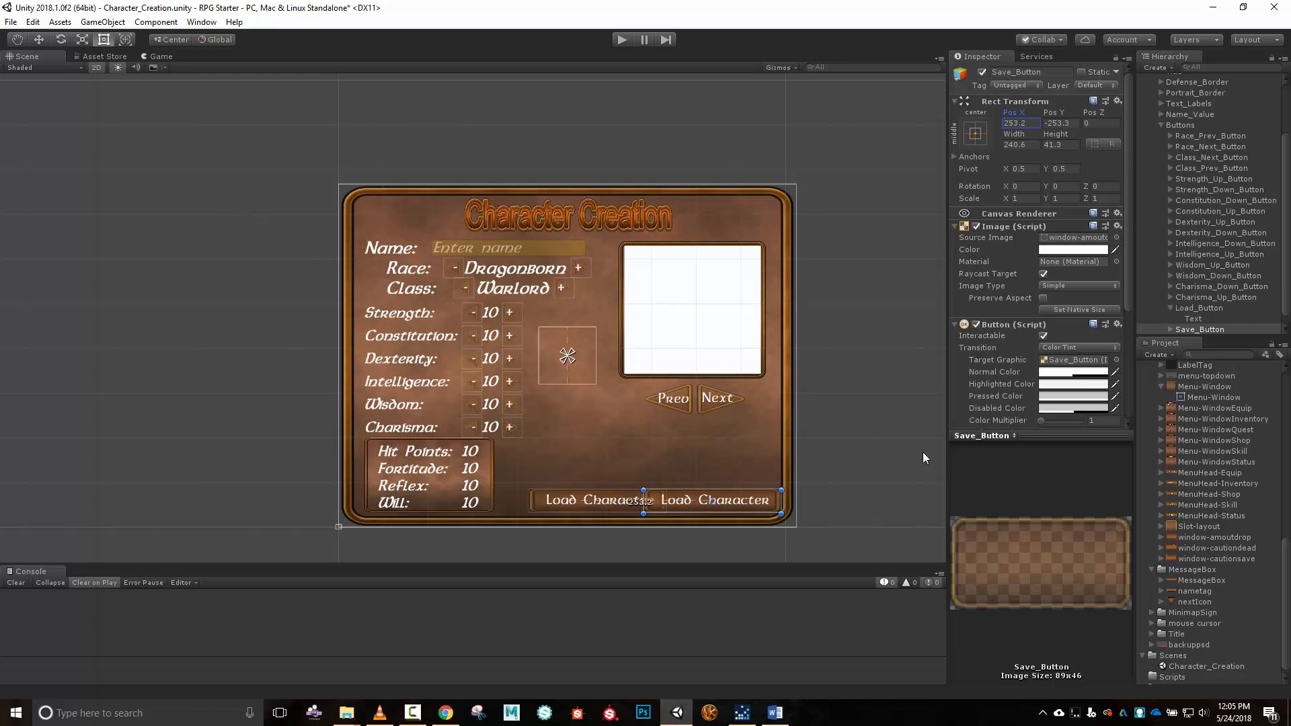
click(1183, 328)
click(1170, 329)
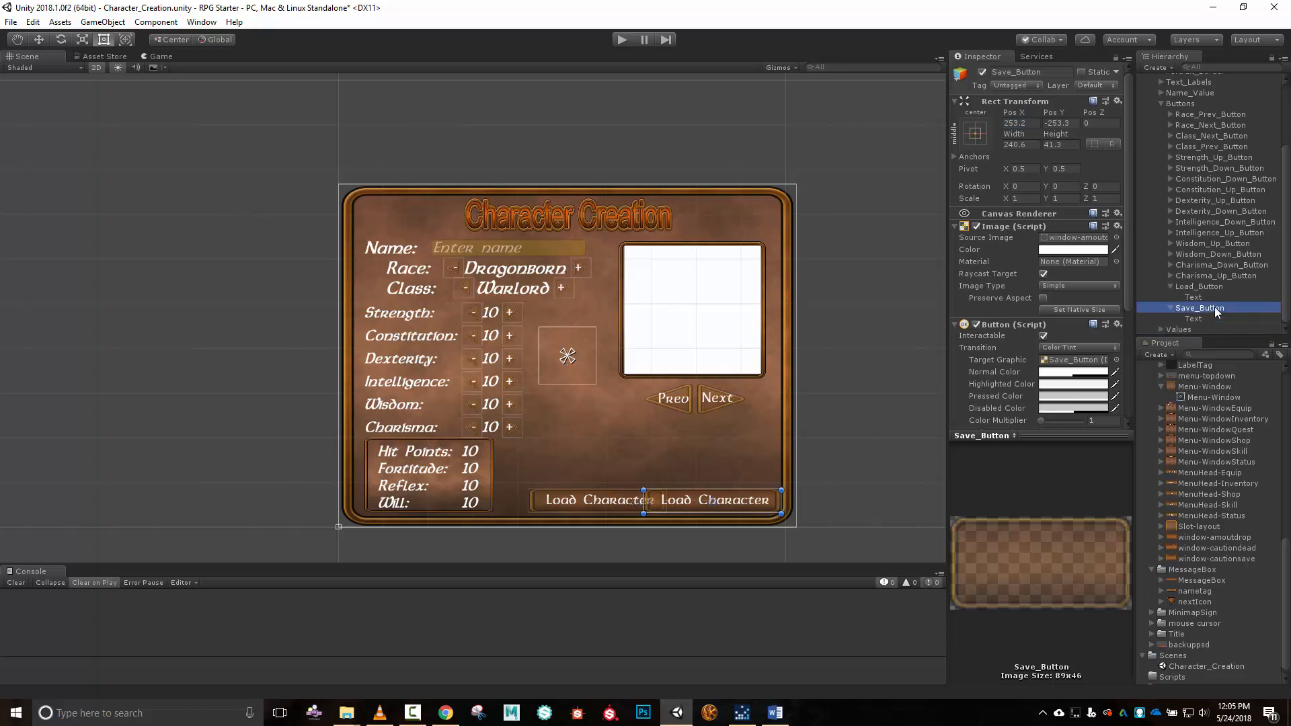
click(1194, 318)
click(981, 251)
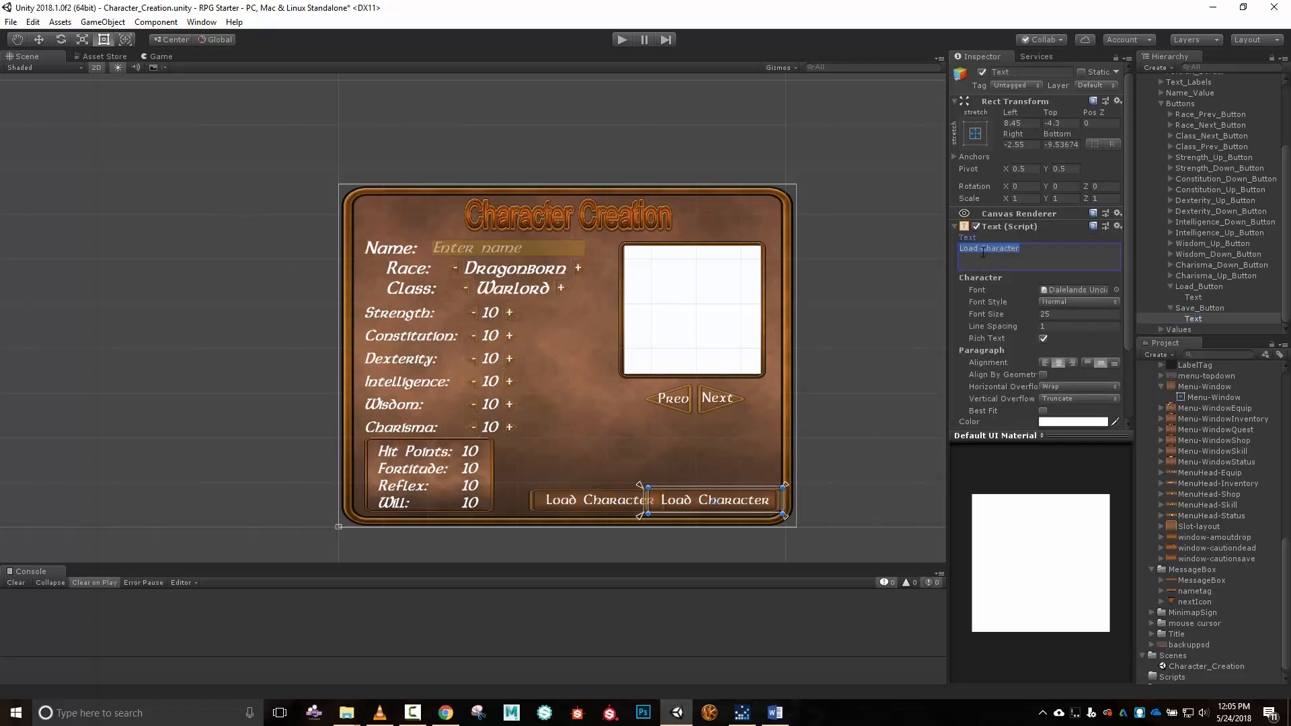
text(Save Character)
Line up Load_Button and Save_Button side by side at Pos Y -237, with Pos X -6 and 247.2, and preview the game layout.
click(1200, 287)
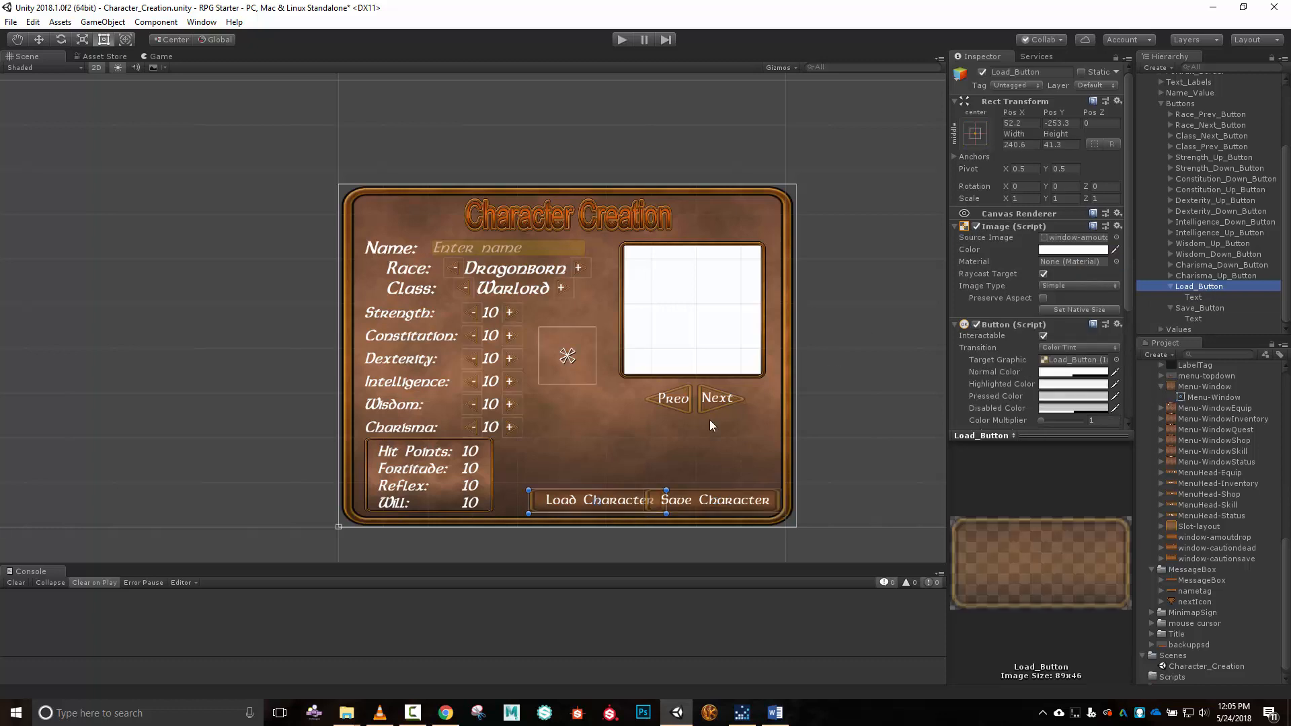
drag(607, 502, 577, 498)
click(722, 500)
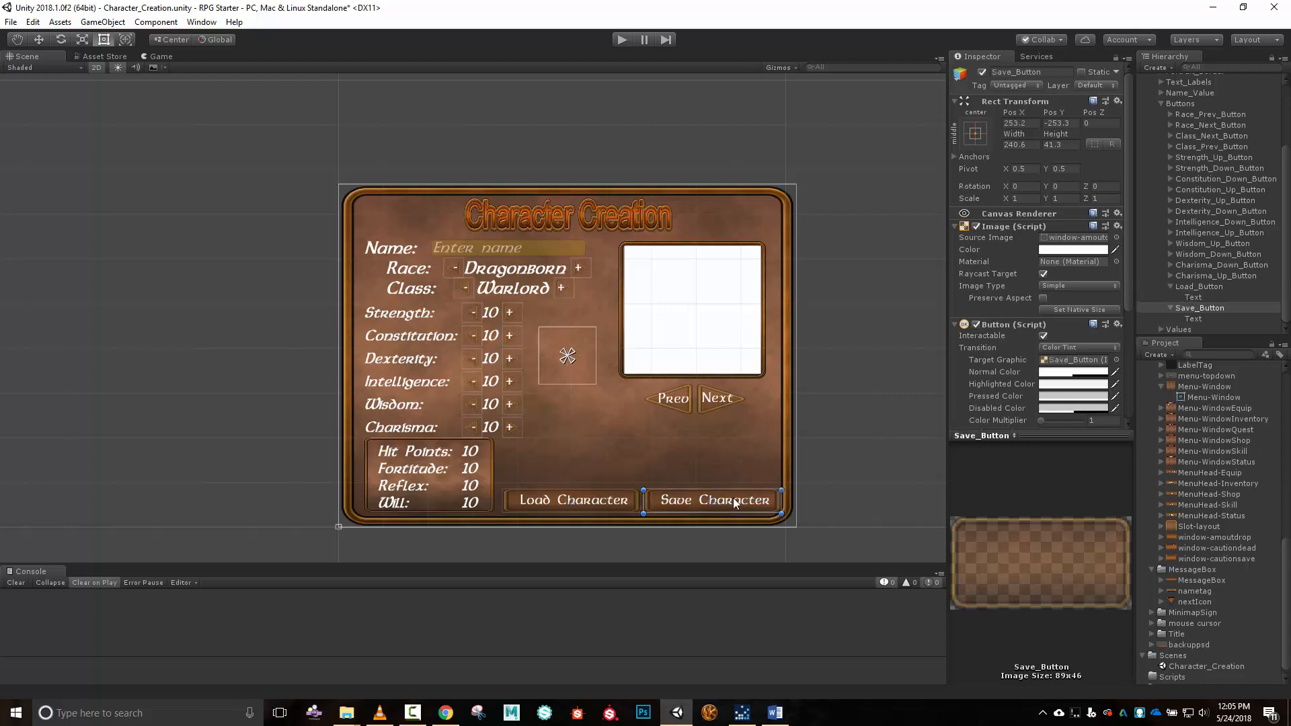
drag(731, 497, 725, 488)
click(607, 501)
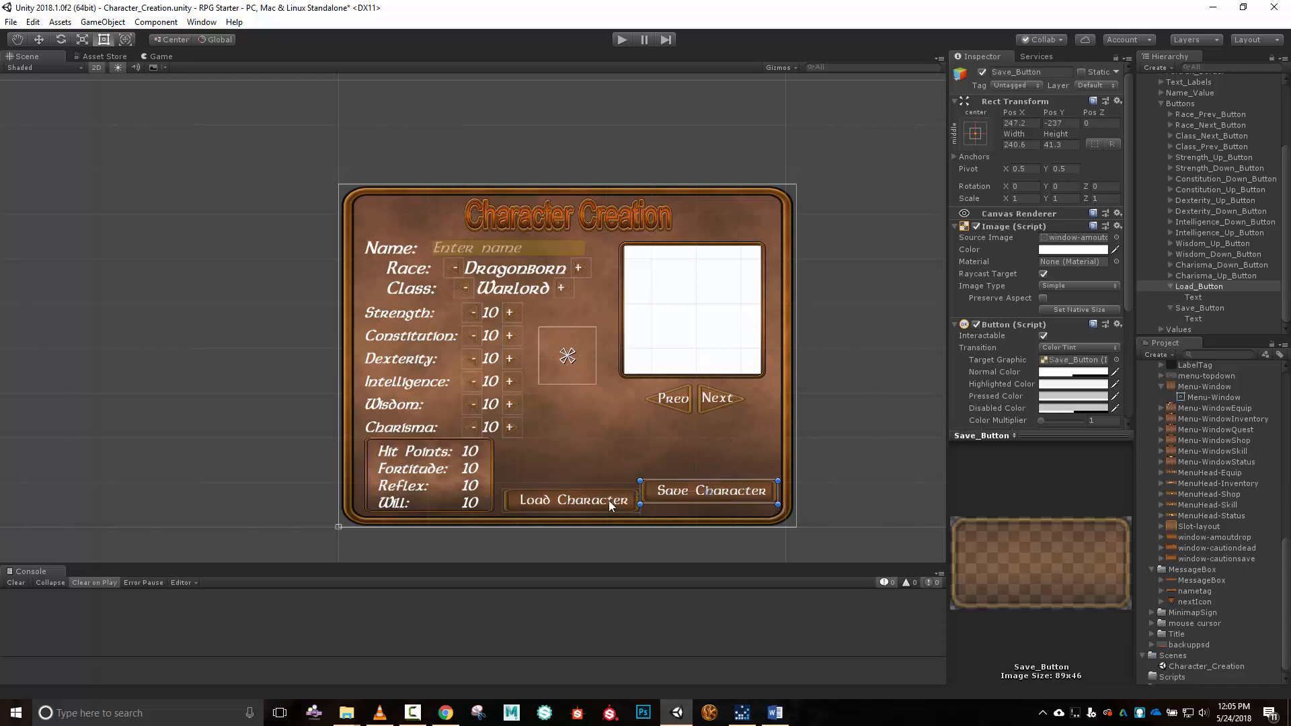
drag(606, 502, 598, 491)
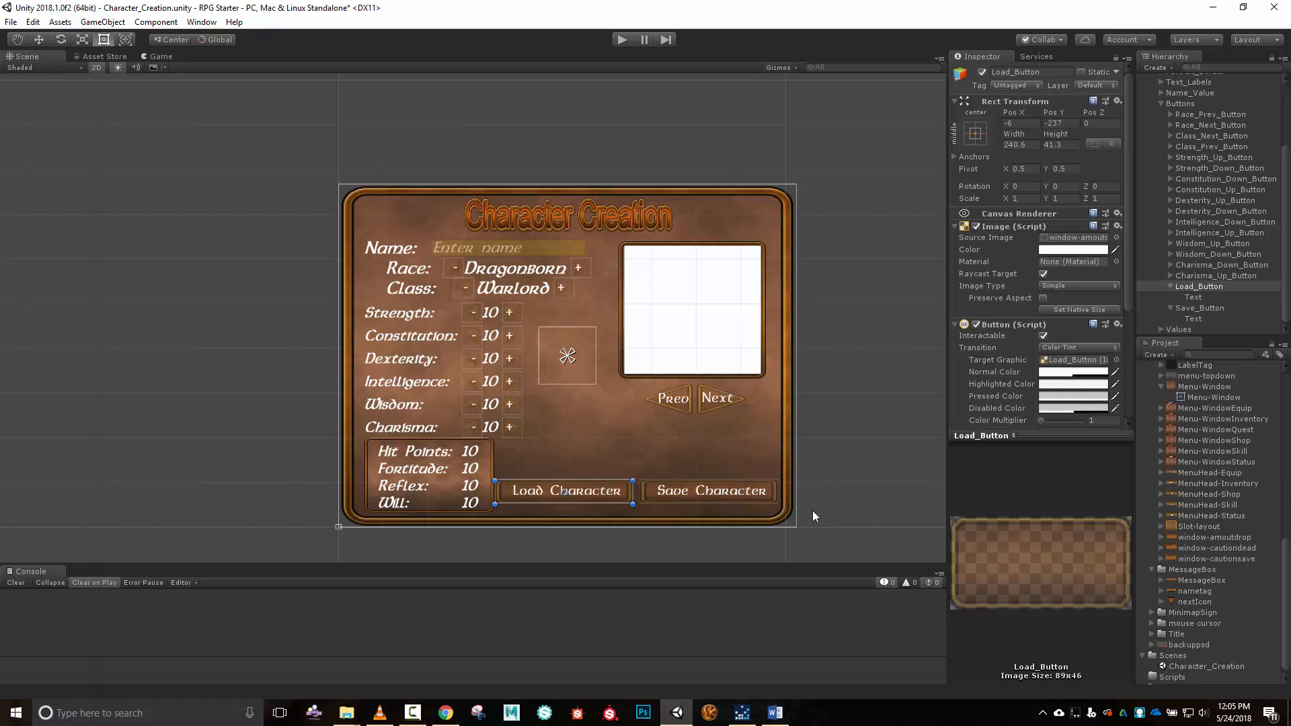
click(910, 398)
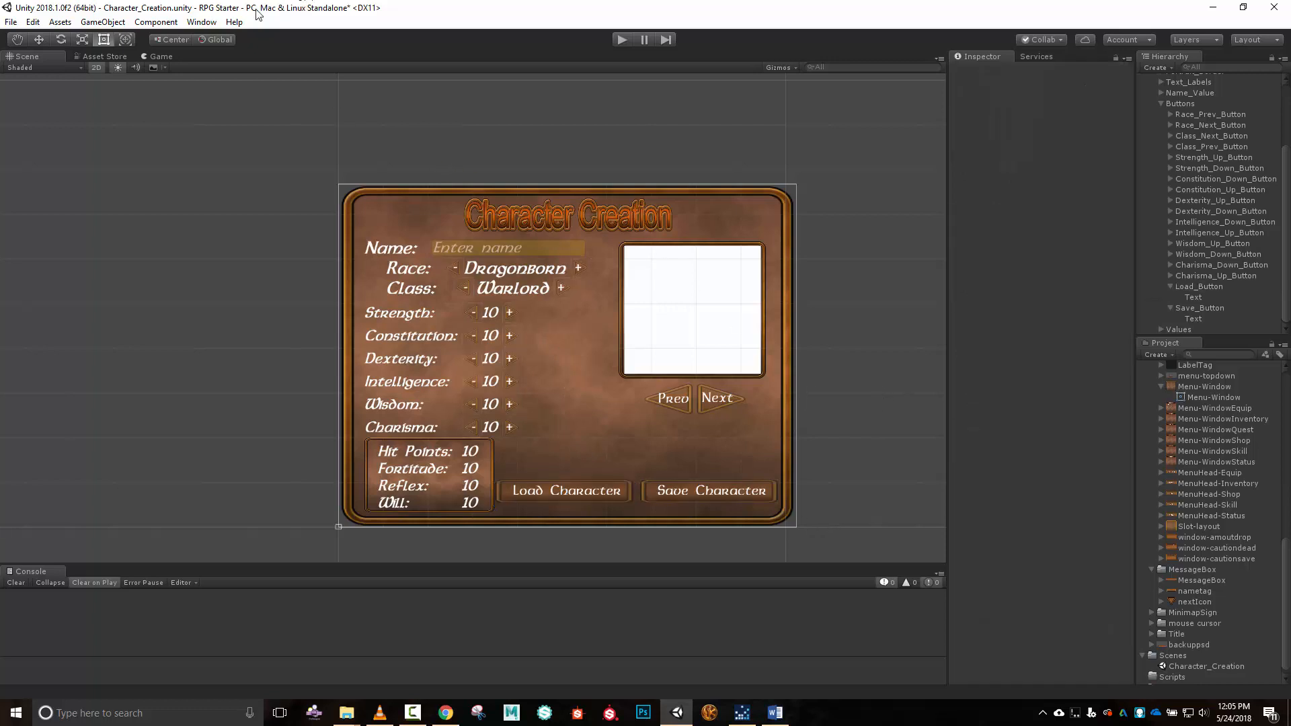
click(161, 57)
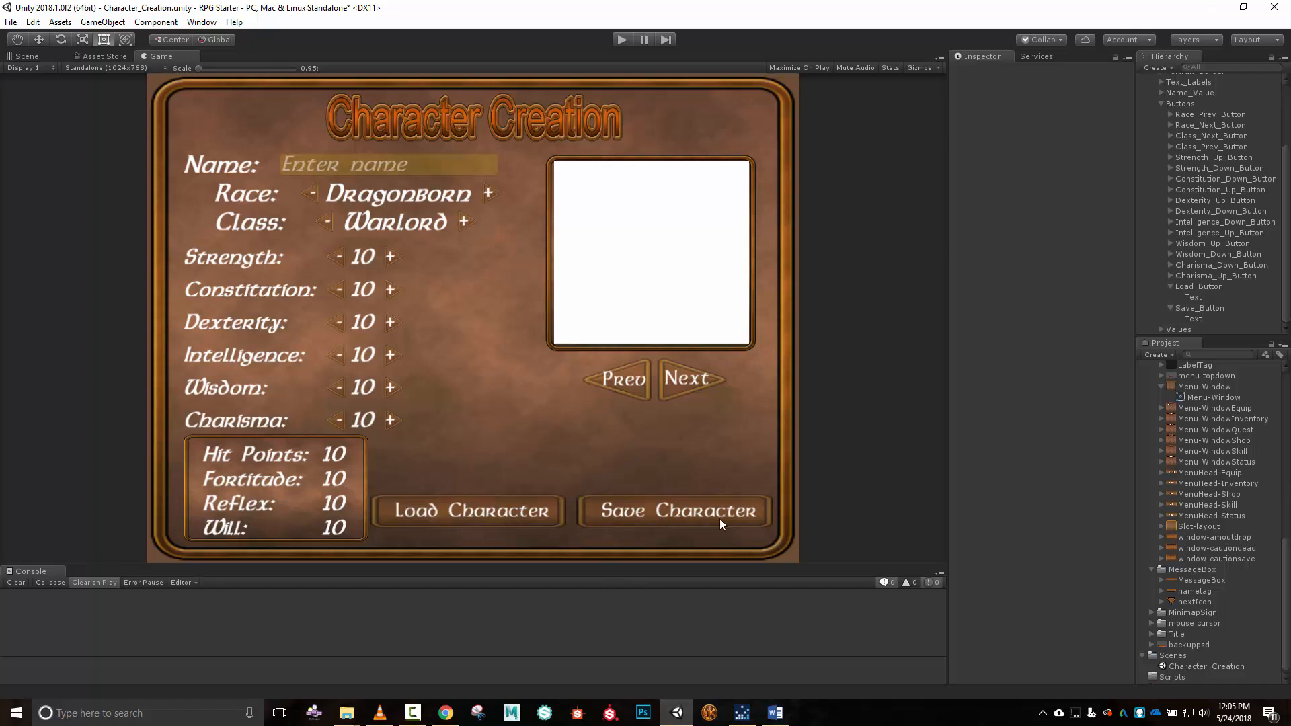
Narrow Load_Button to a width of about 208.2 and check it in the game preview.
click(19, 56)
click(516, 489)
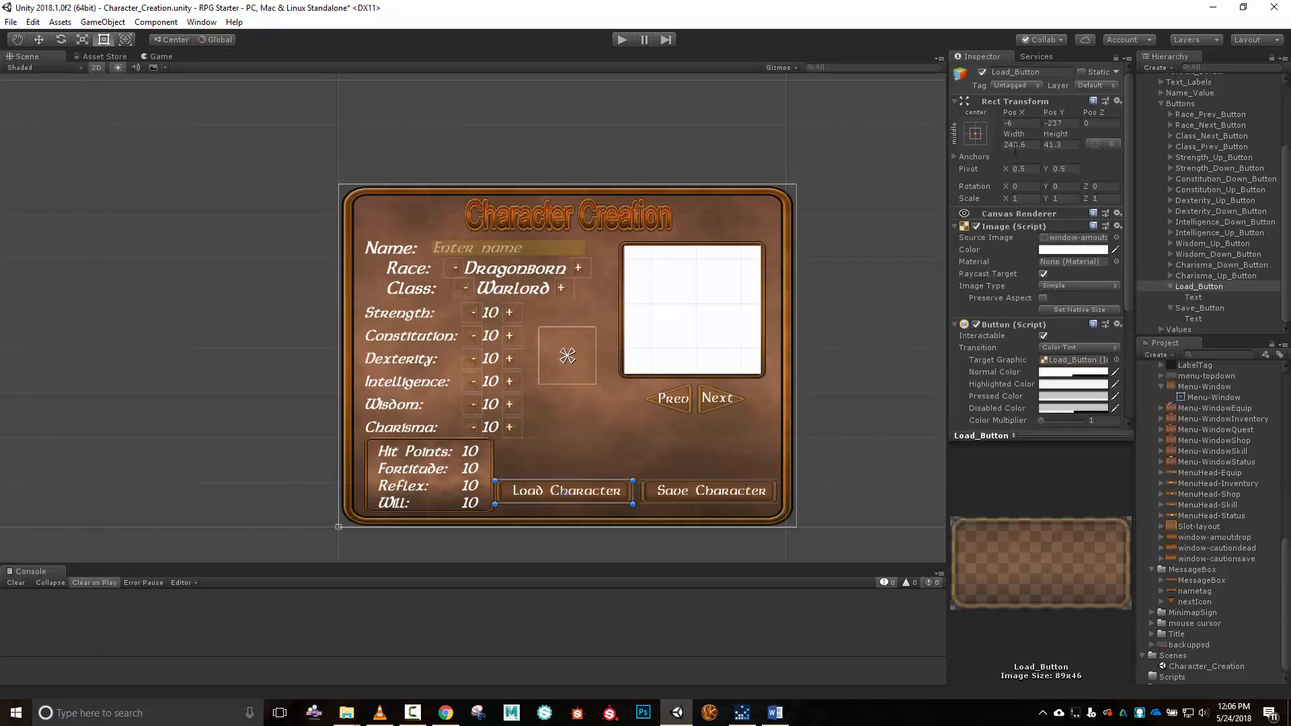
drag(1017, 137, 917, 141)
click(158, 57)
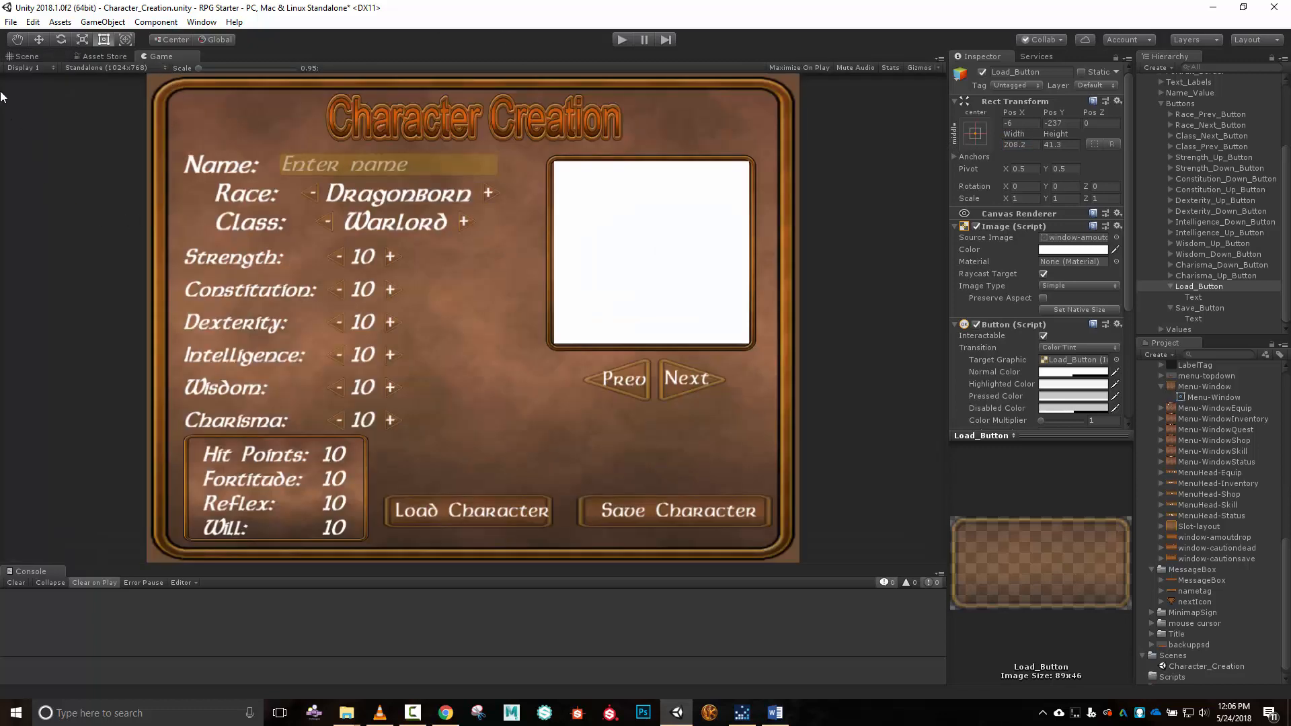
Shift Load_Button's label text leftward by reducing its Left offset to about -2.6.
click(26, 56)
scroll(565, 473, up, 4)
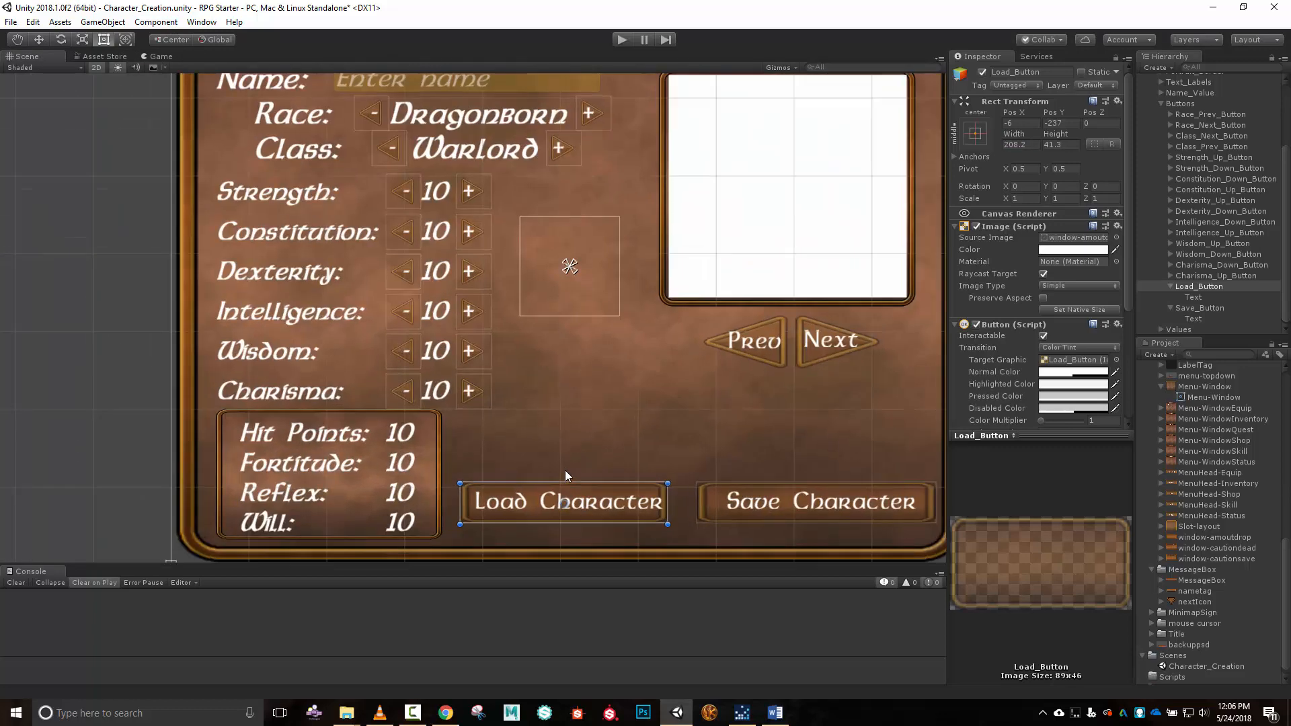
click(1196, 294)
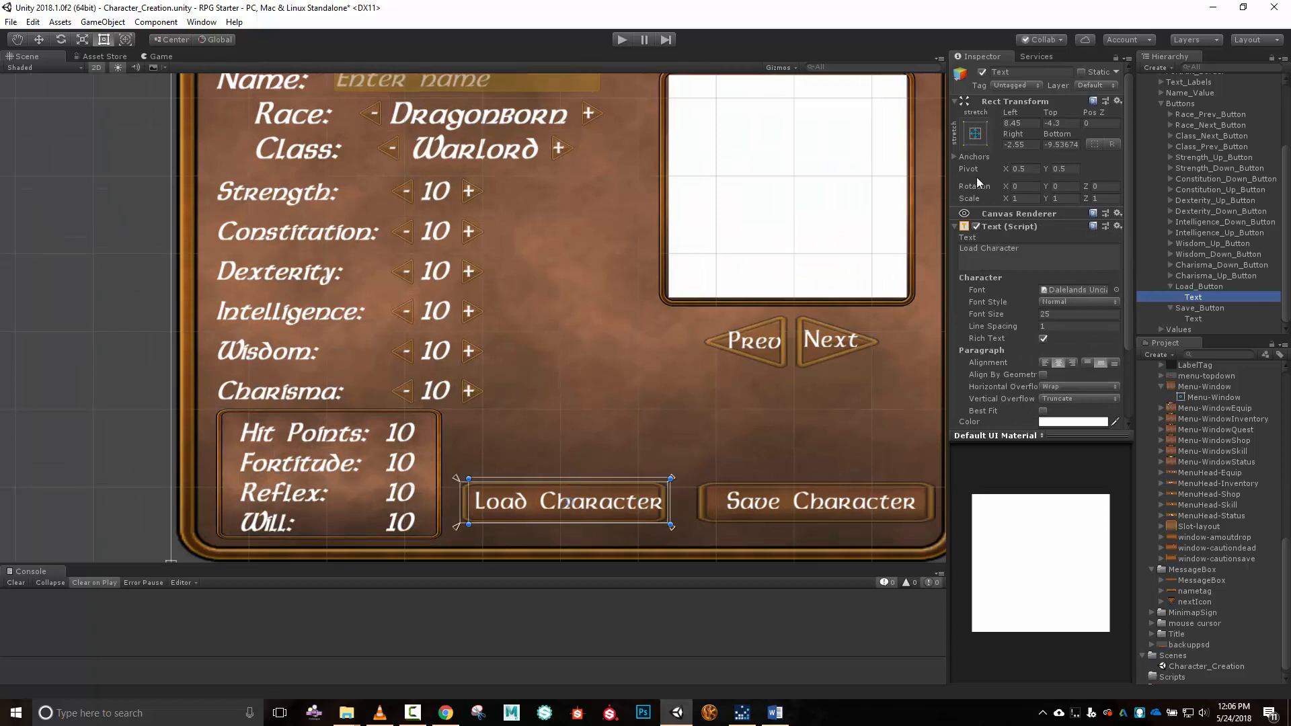
click(1009, 114)
drag(1001, 116, 991, 114)
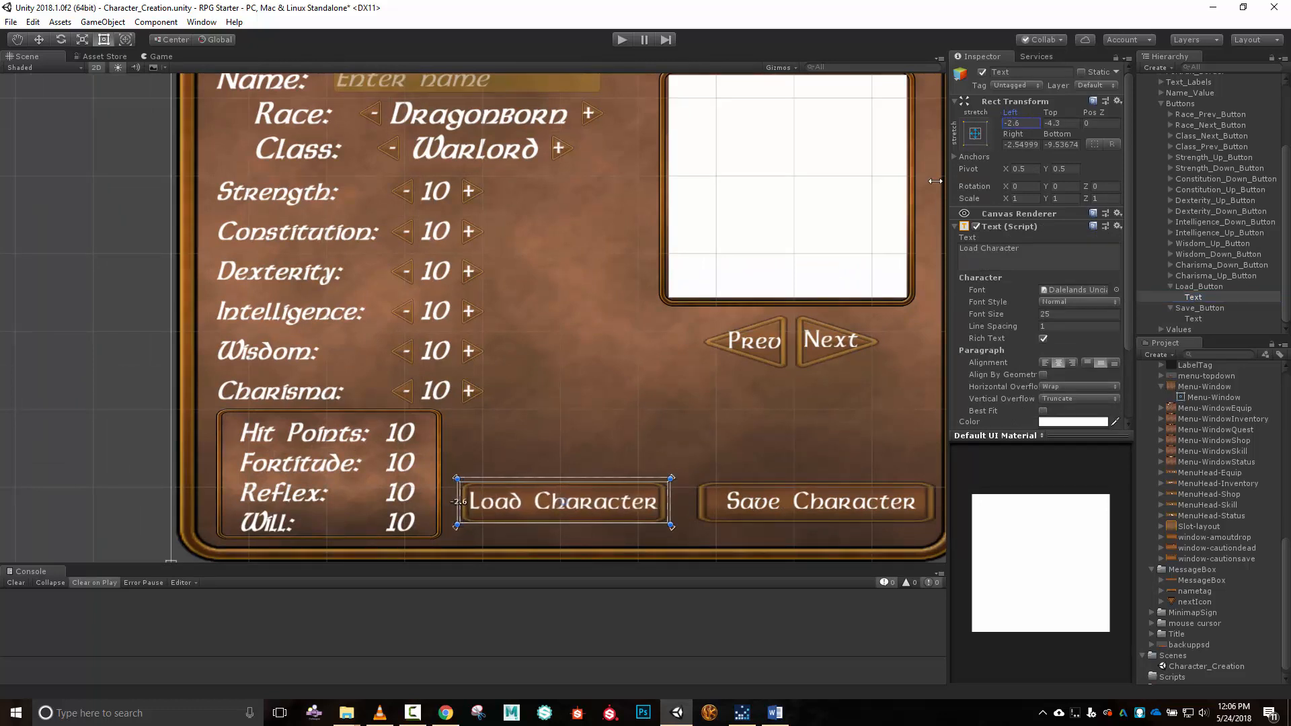
Narrow Save_Button to a width of about 221.04 and shift its label text leftward to center it.
click(860, 513)
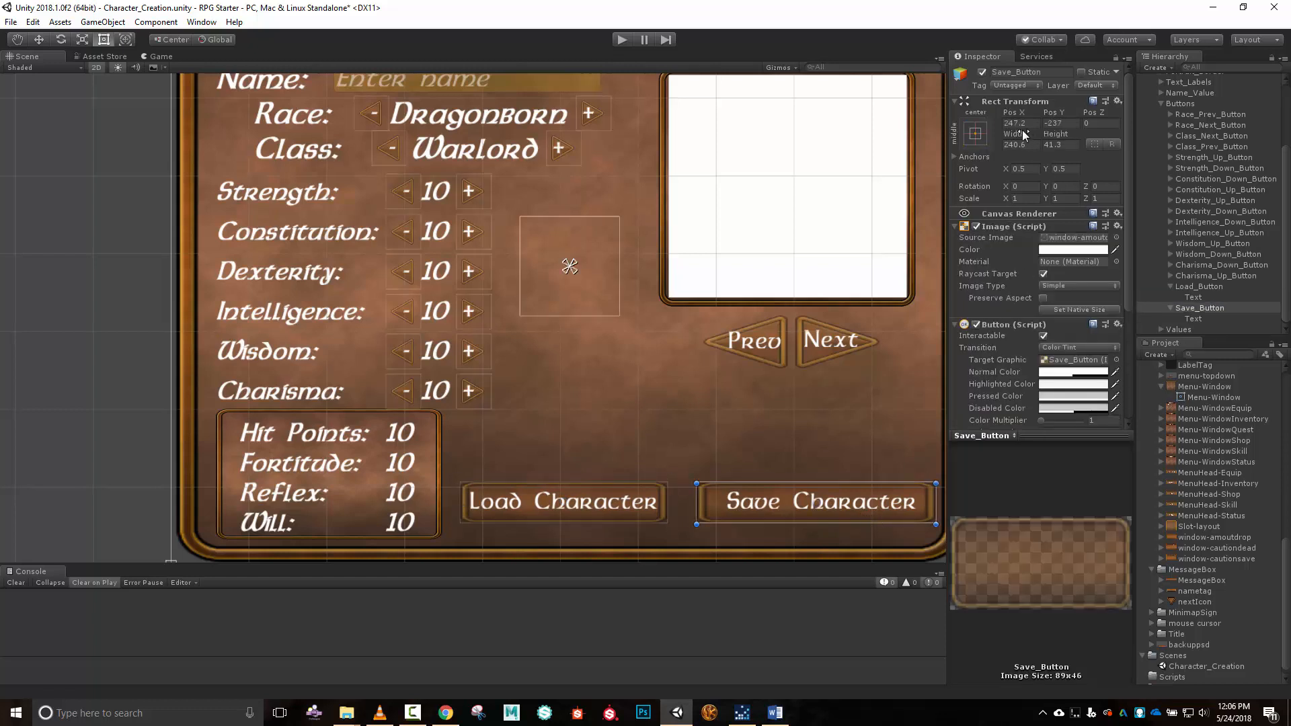
drag(1025, 135, 869, 148)
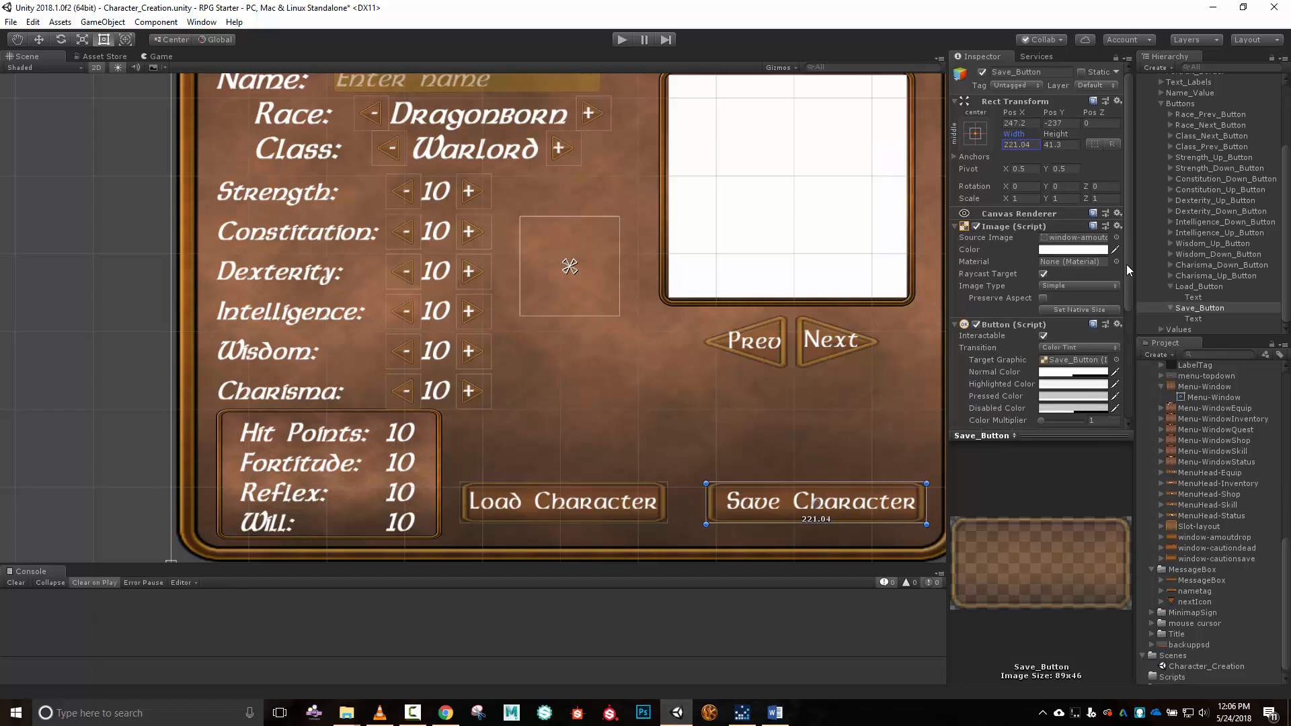
click(1195, 318)
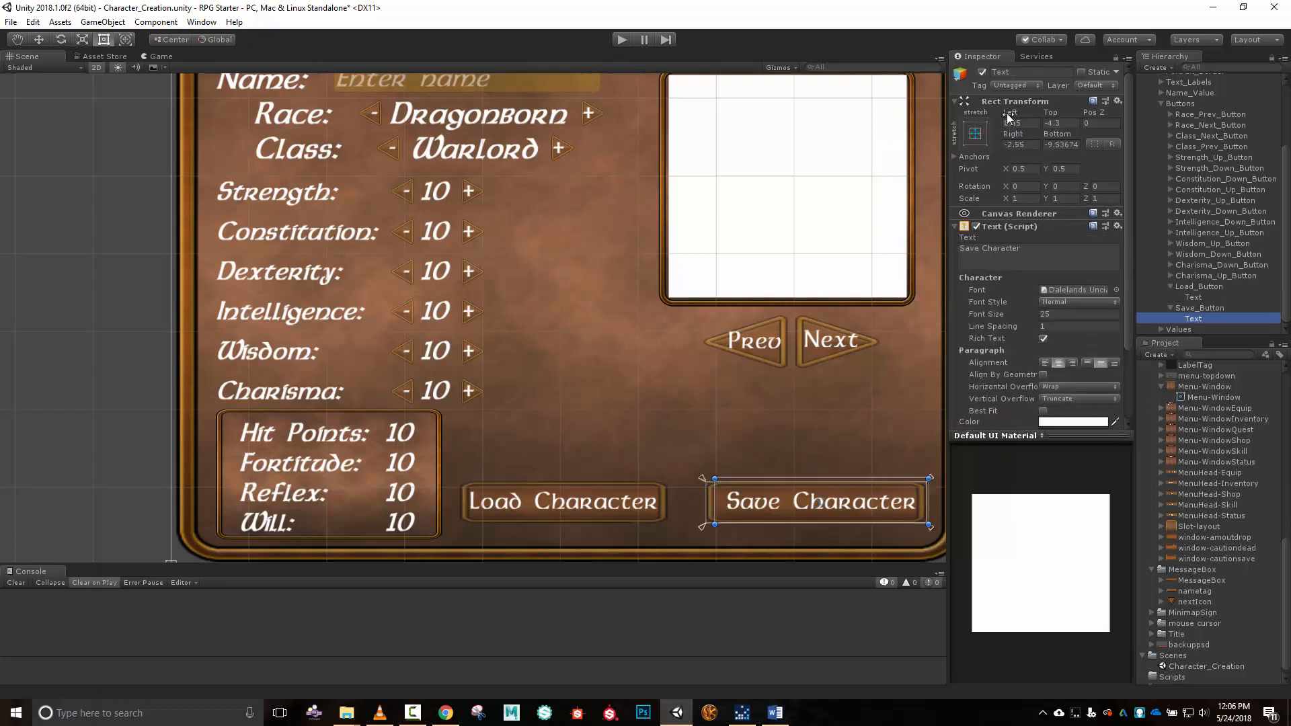
click(1007, 116)
drag(1006, 116, 974, 128)
Move Save_Button slightly down and right, place Load_Button beside it at about Pos X 35.9, Pos Y -243.1, and preview the game layout.
click(1185, 308)
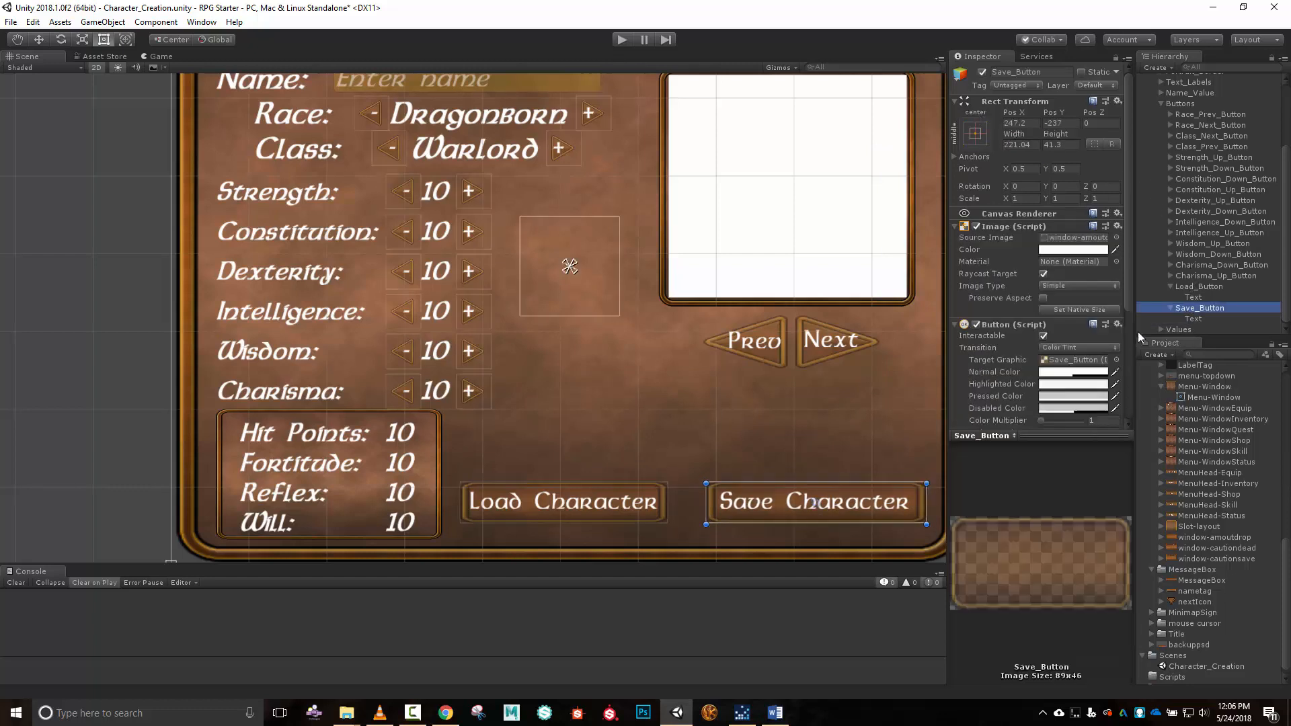
drag(887, 505, 894, 511)
click(632, 511)
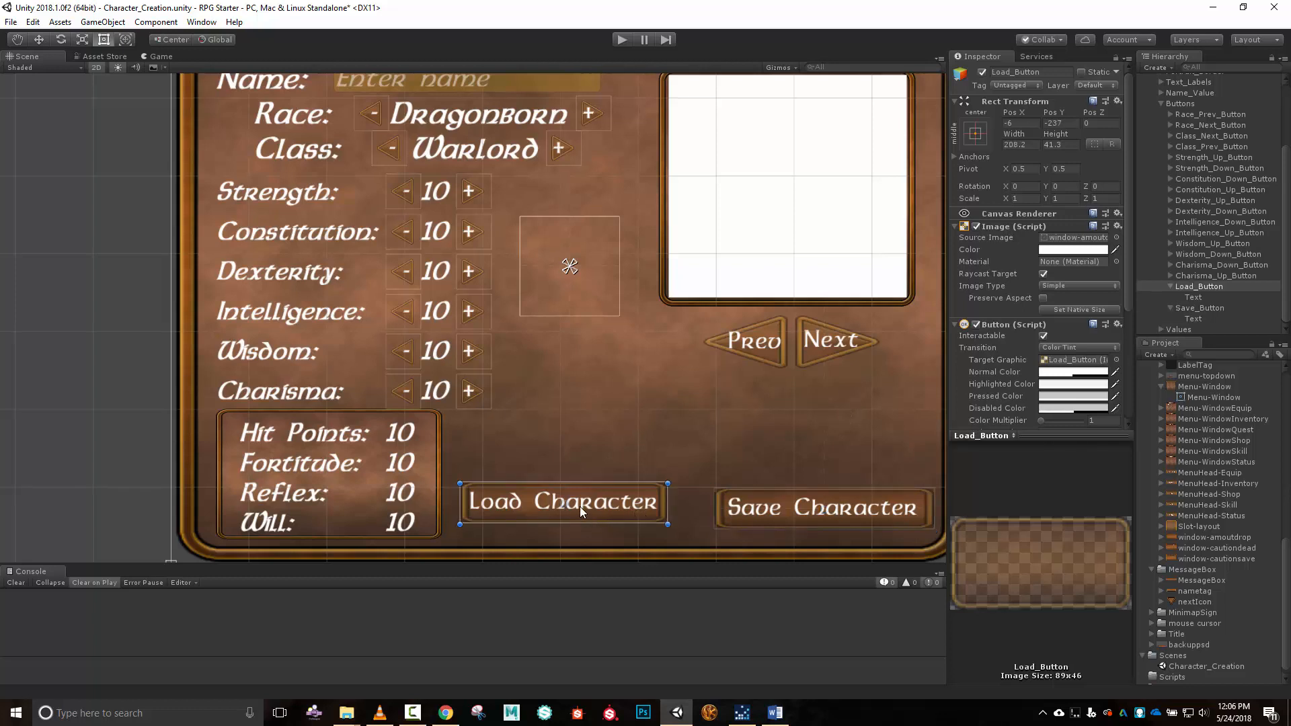
drag(582, 502, 628, 511)
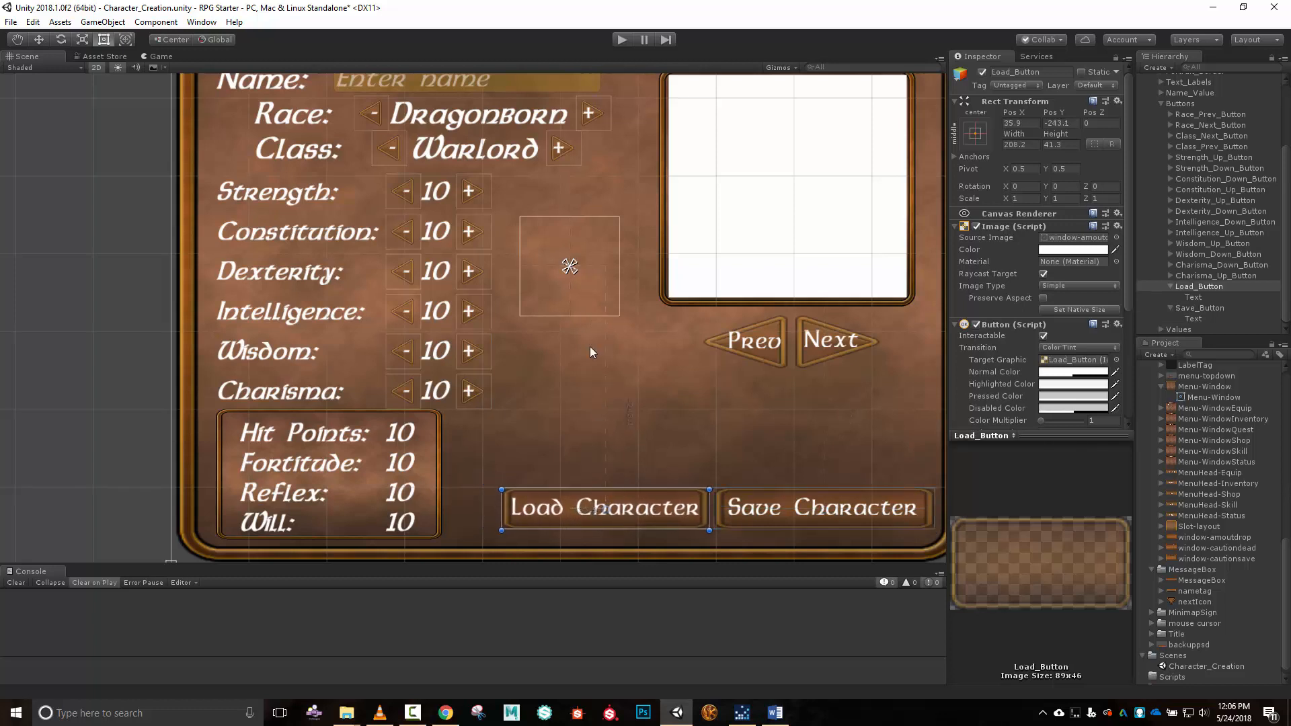
click(158, 56)
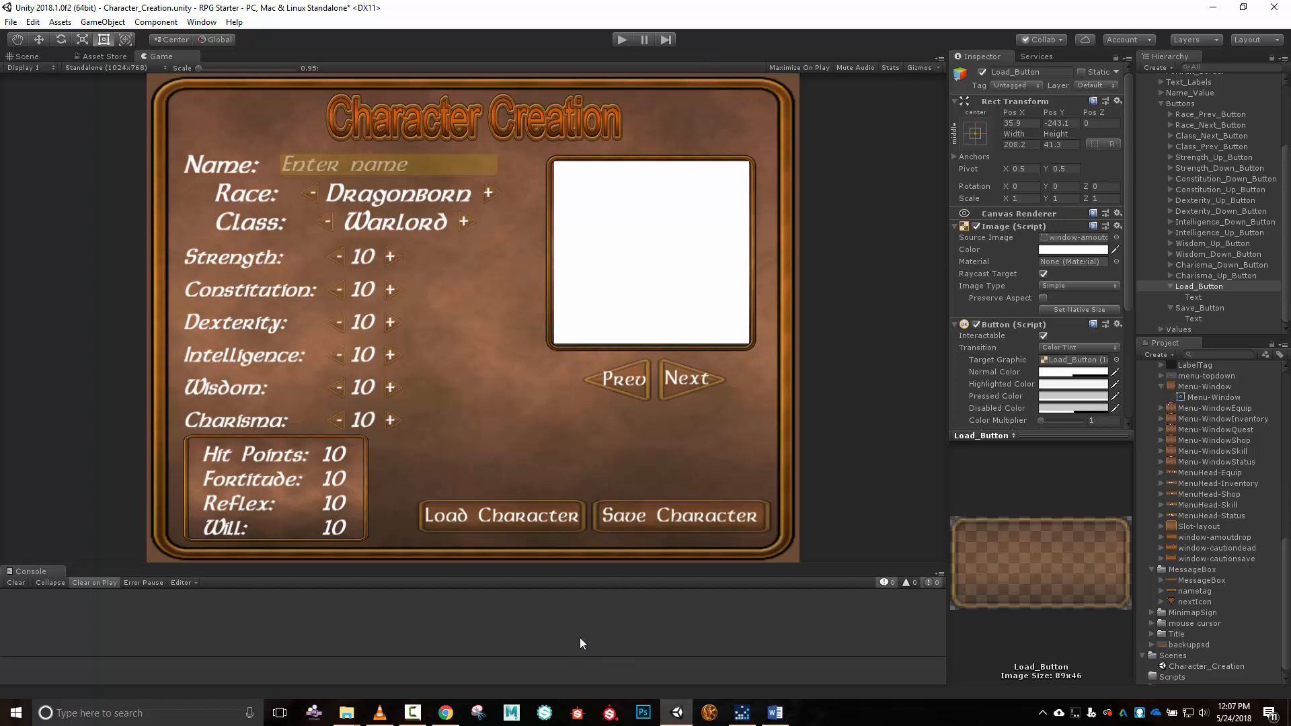
click(413, 713)
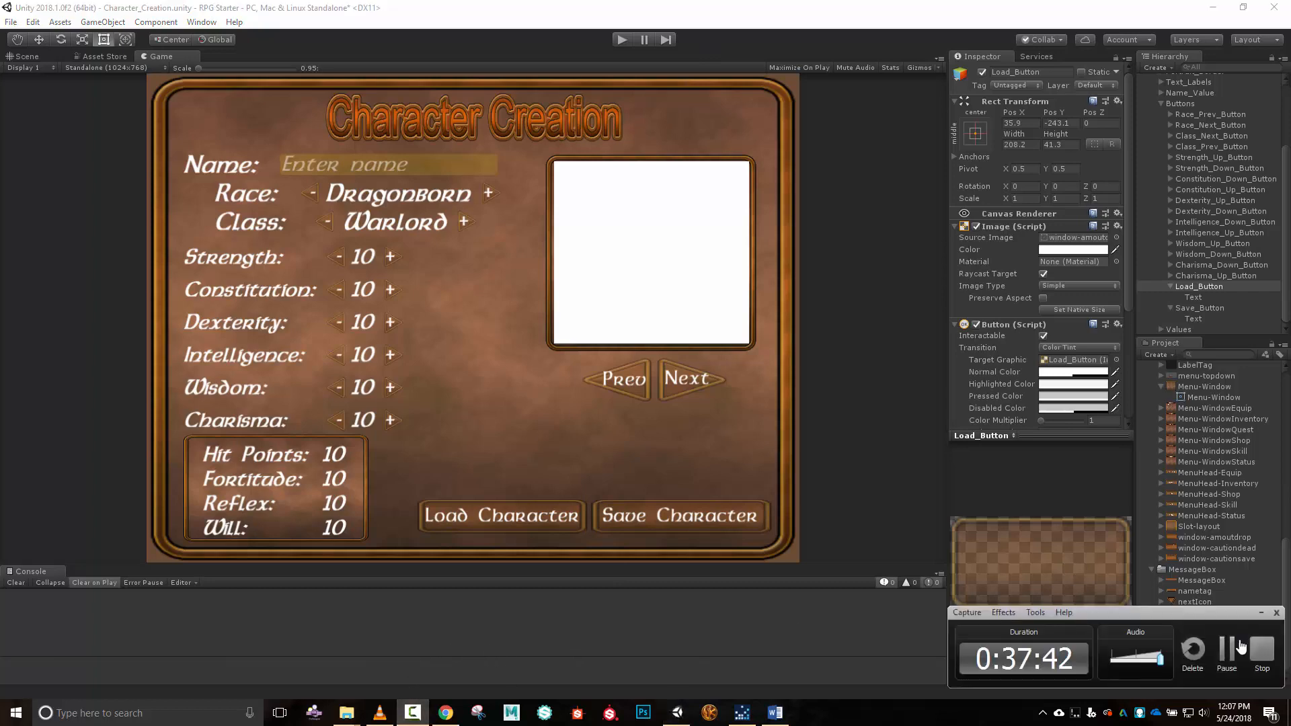